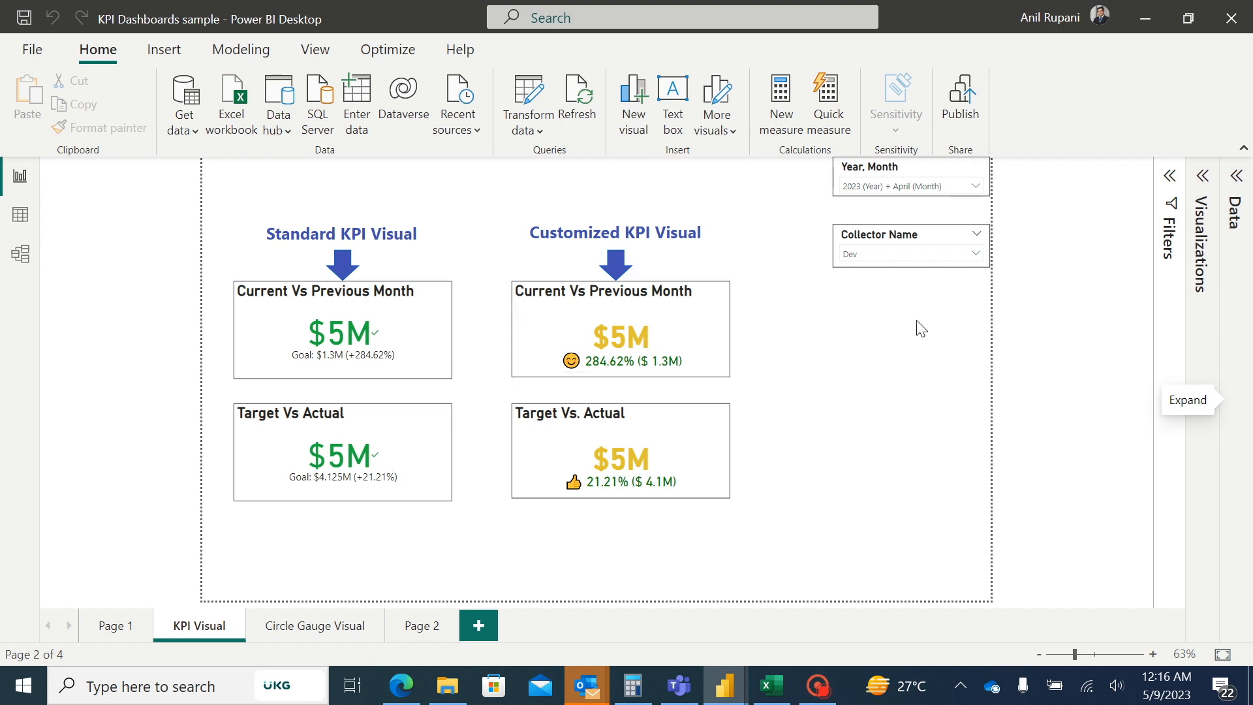
# Filter the KPI visuals through the Collector Name slicer, choosing the second collector and then the fourth.
pyautogui.click(938, 255)
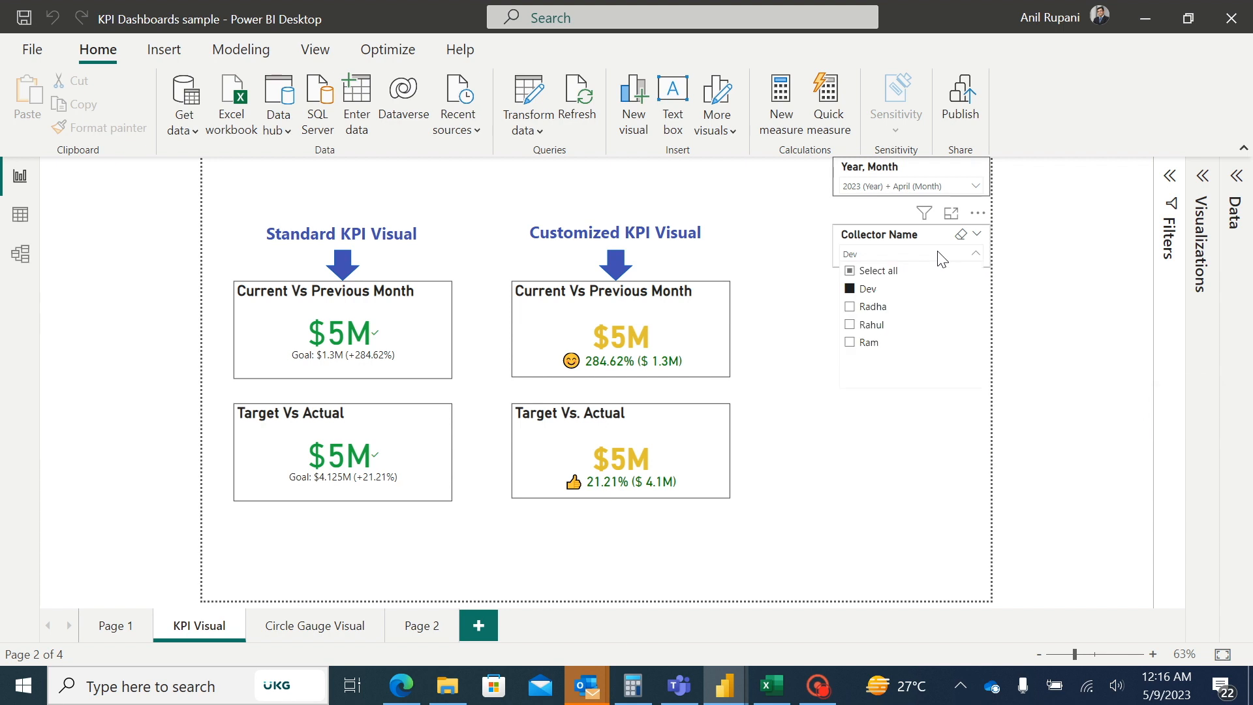
pyautogui.click(850, 308)
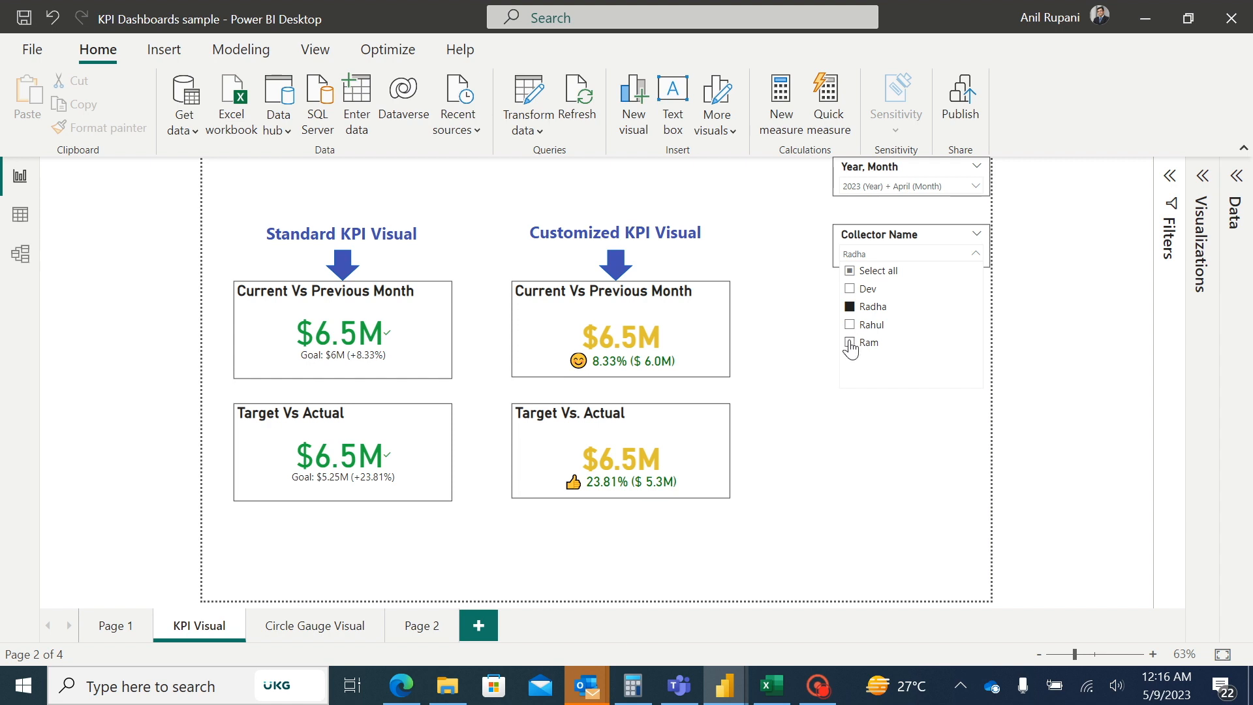
pyautogui.click(849, 344)
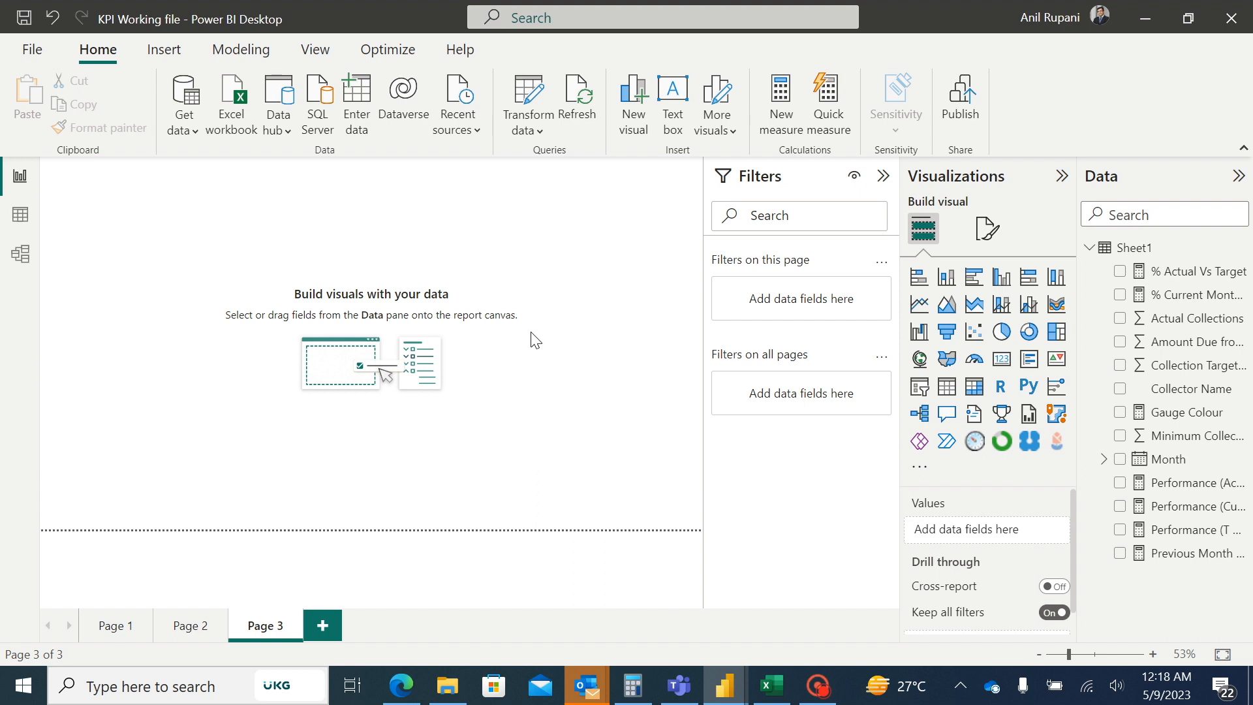
# Add a slicer to Page 3, reshape it into a wide, short box, and place it in the page's upper-right corner.
pyautogui.click(920, 386)
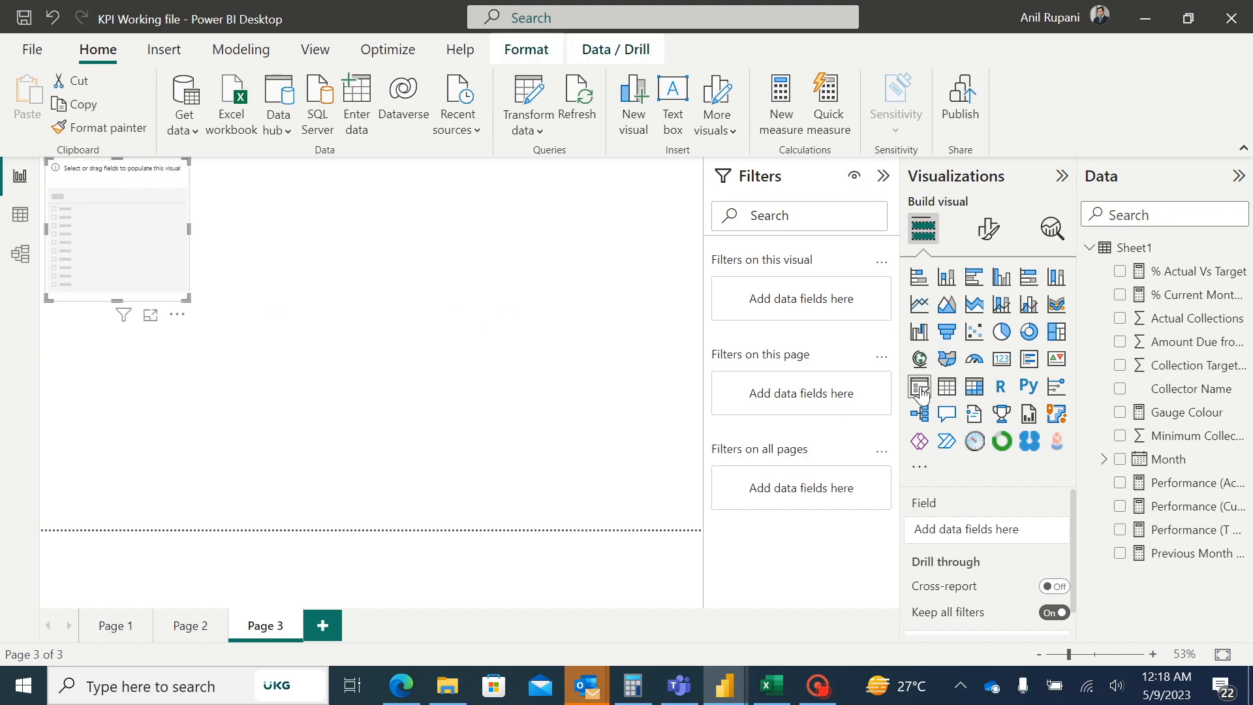
pyautogui.moveTo(186, 227); pyautogui.dragTo(321, 229)
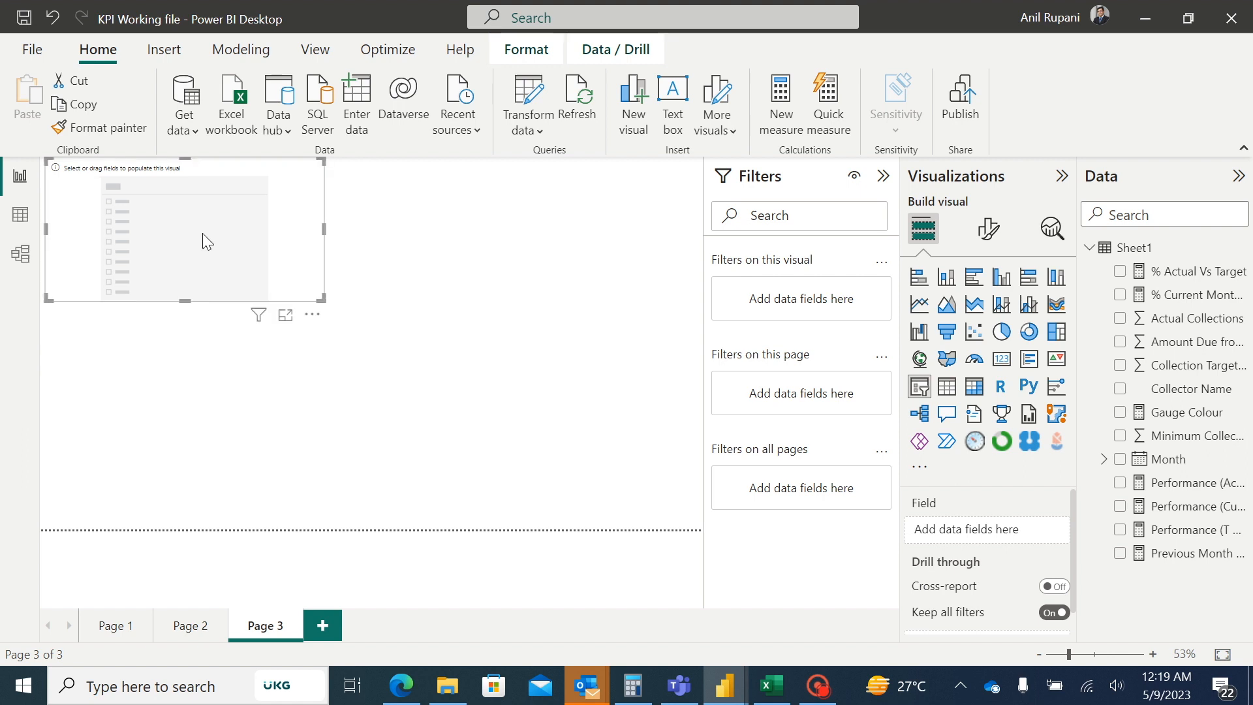
pyautogui.moveTo(183, 299); pyautogui.dragTo(191, 236)
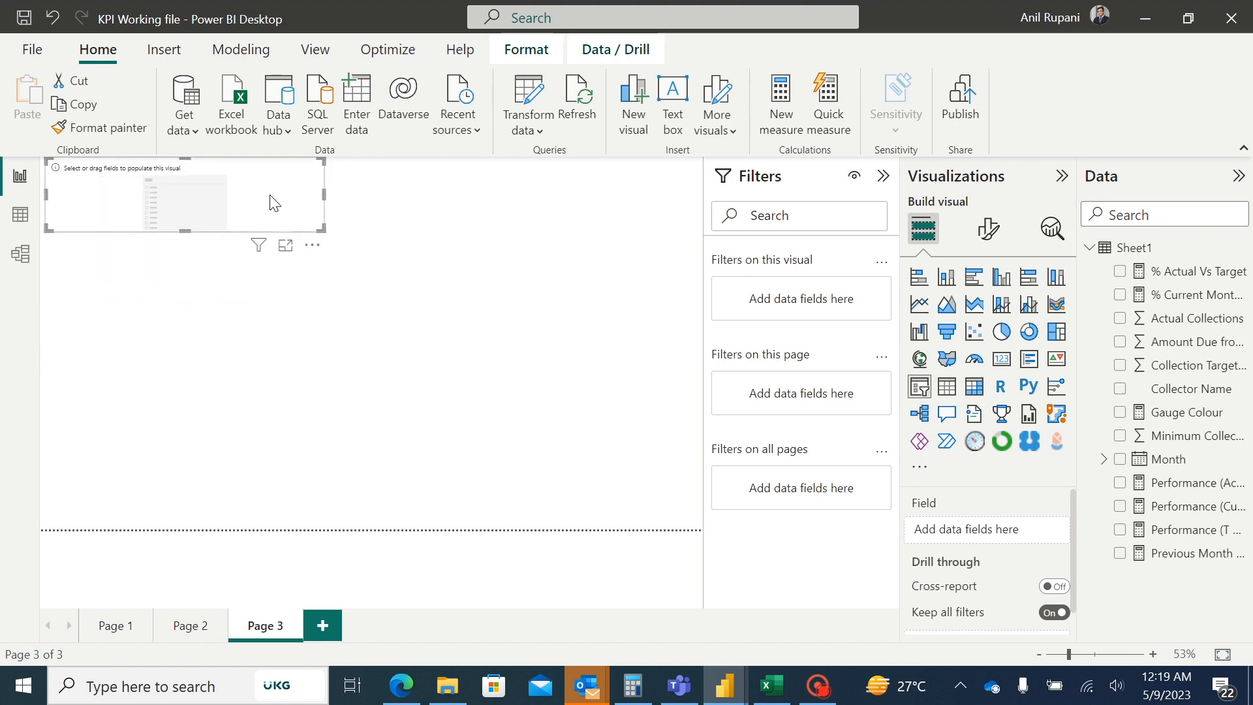
pyautogui.moveTo(268, 202); pyautogui.dragTo(673, 174)
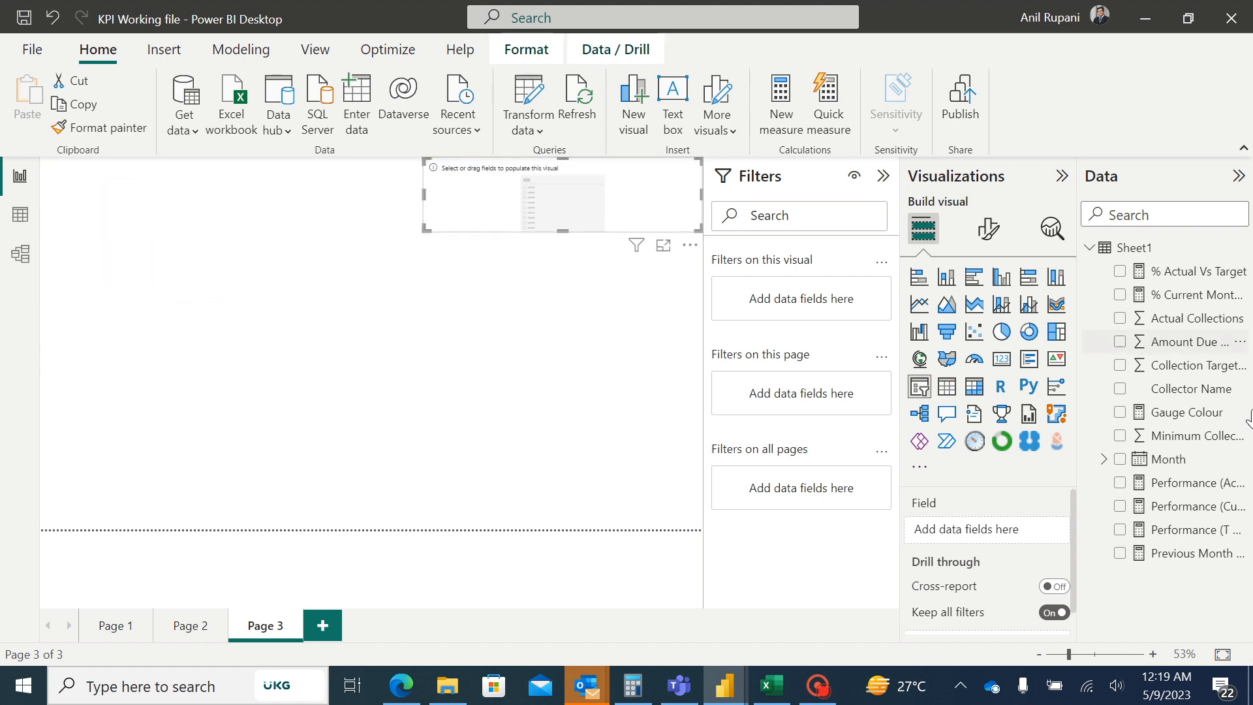
# Assign the Month date hierarchy to the slicer, keeping only its Year and Month levels.
pyautogui.moveTo(1171, 461); pyautogui.dragTo(978, 531)
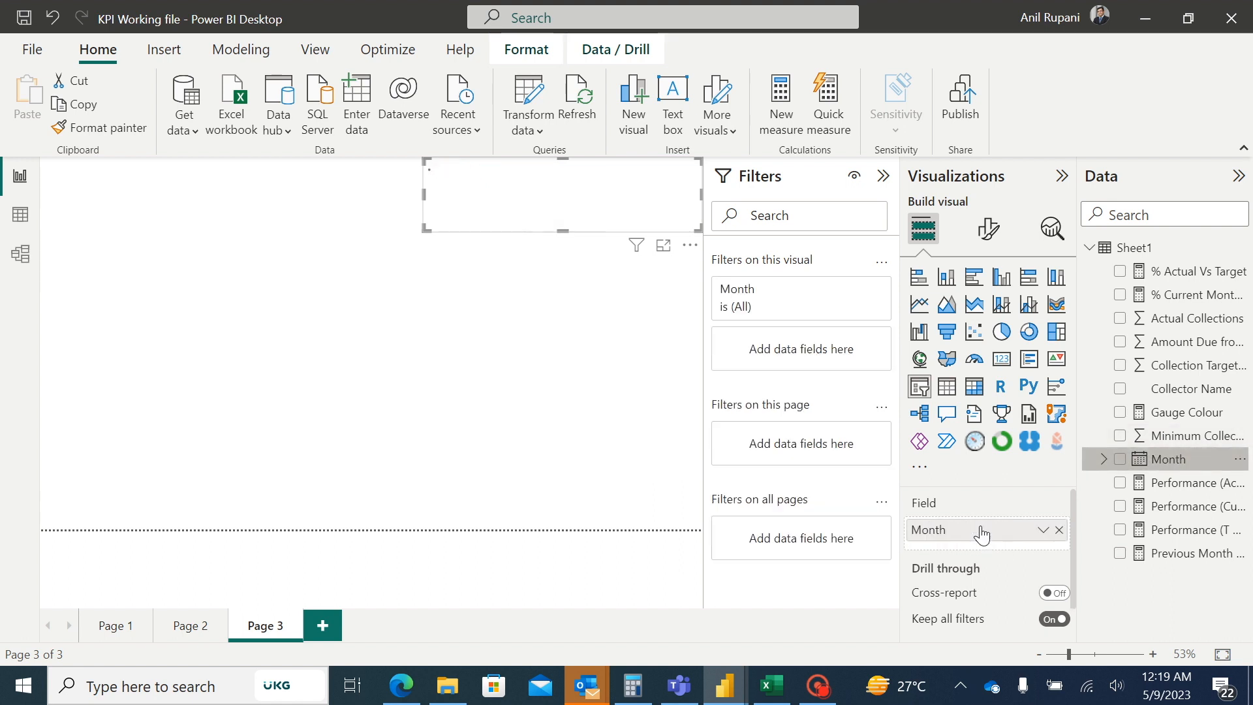
pyautogui.click(1104, 459)
pyautogui.moveTo(1188, 483); pyautogui.dragTo(998, 534)
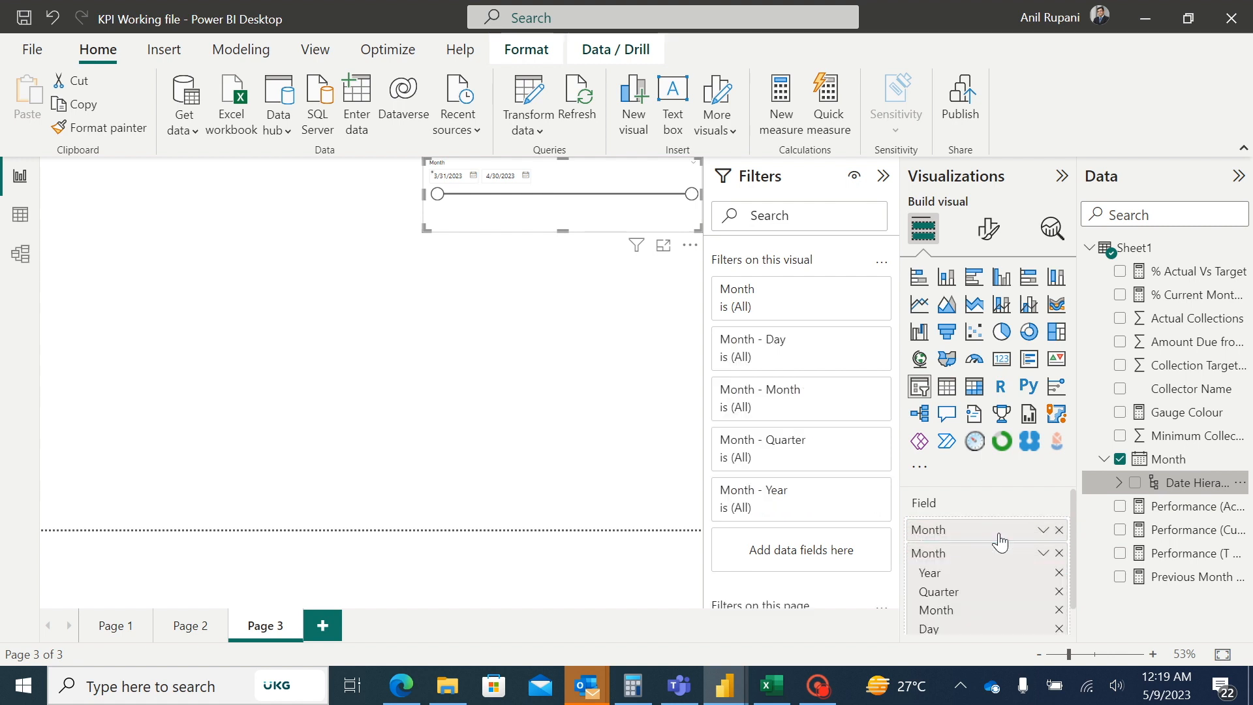
pyautogui.click(1059, 531)
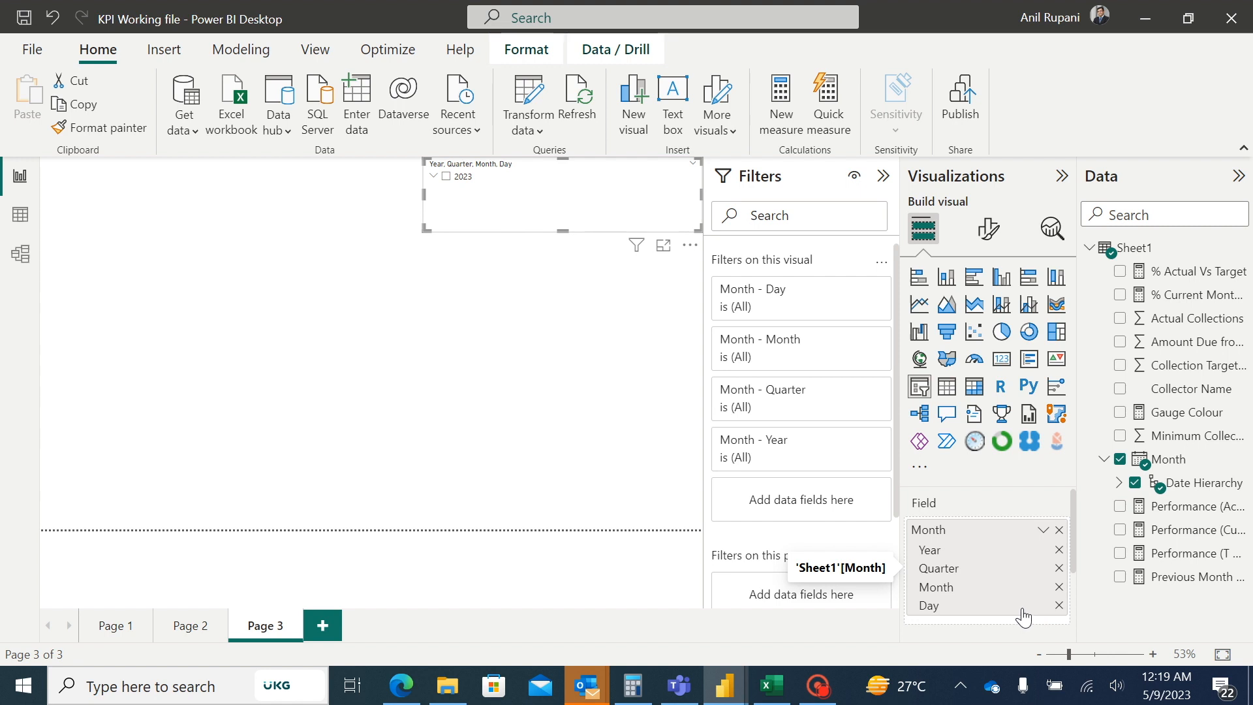
pyautogui.click(1059, 569)
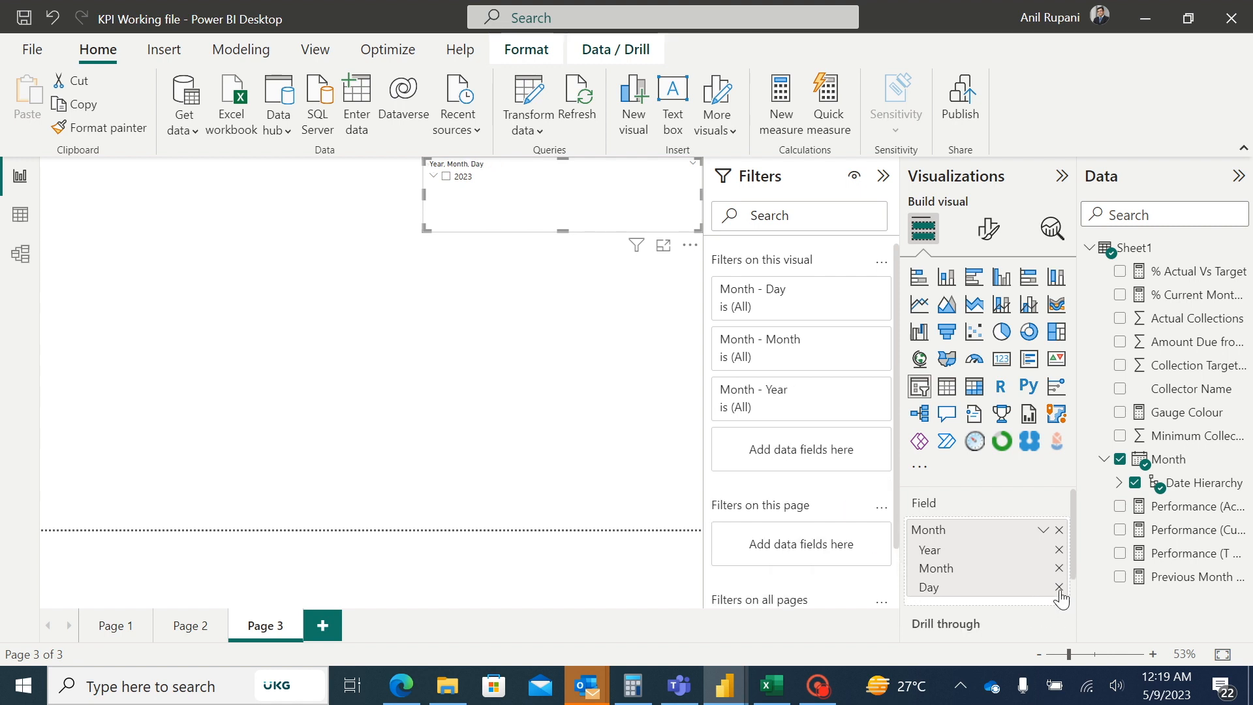
pyautogui.click(1060, 587)
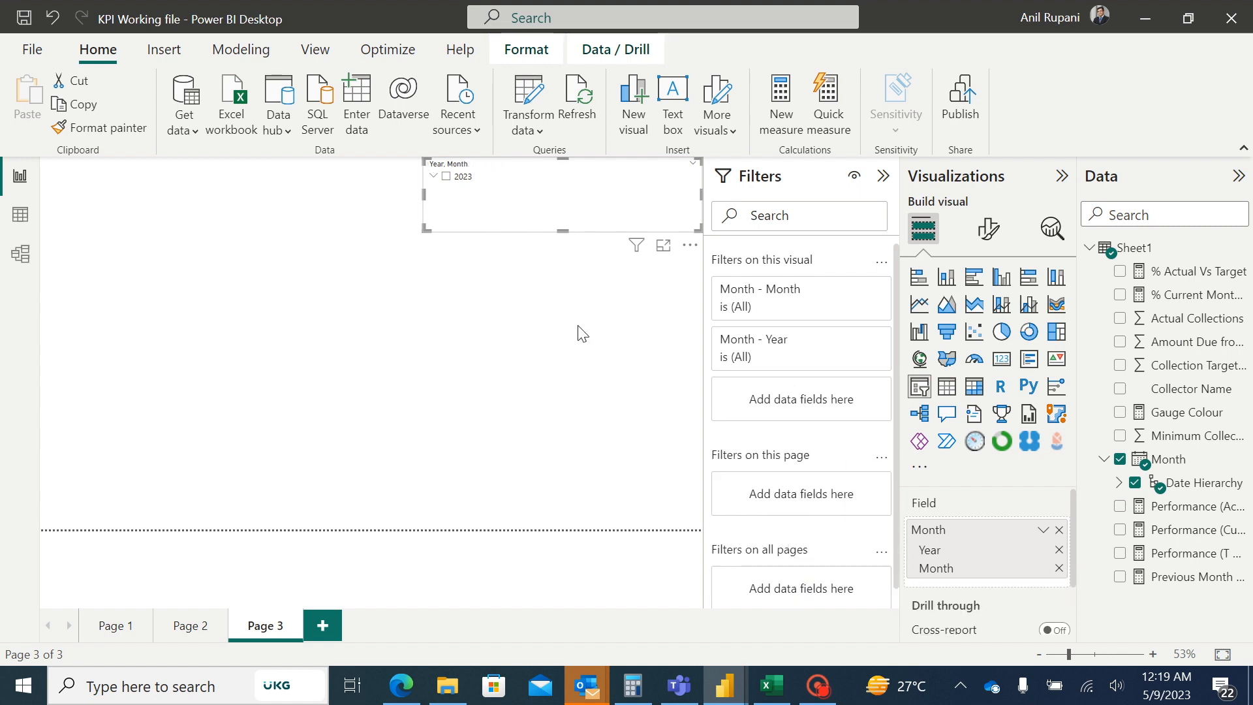
# Set the Year, Month slicer to Dropdown style with the "Select all" option on, and reduce its height and width.
pyautogui.click(985, 236)
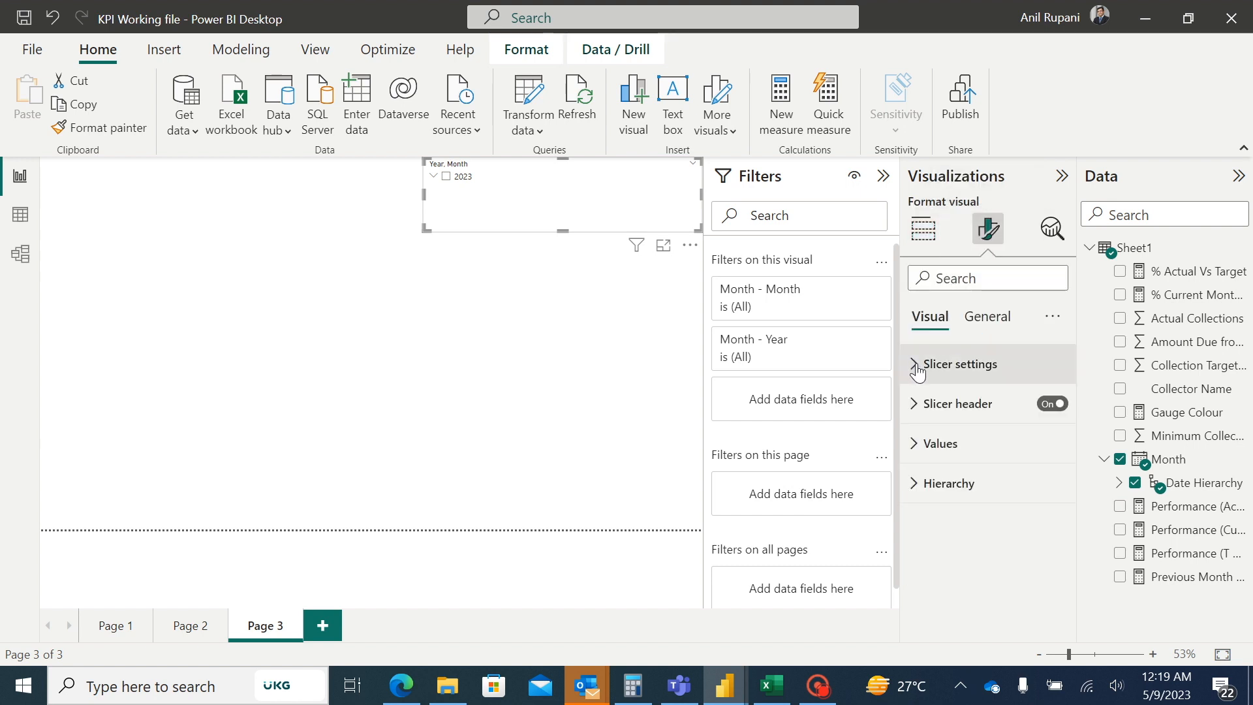
pyautogui.click(914, 366)
pyautogui.click(1037, 469)
pyautogui.click(968, 514)
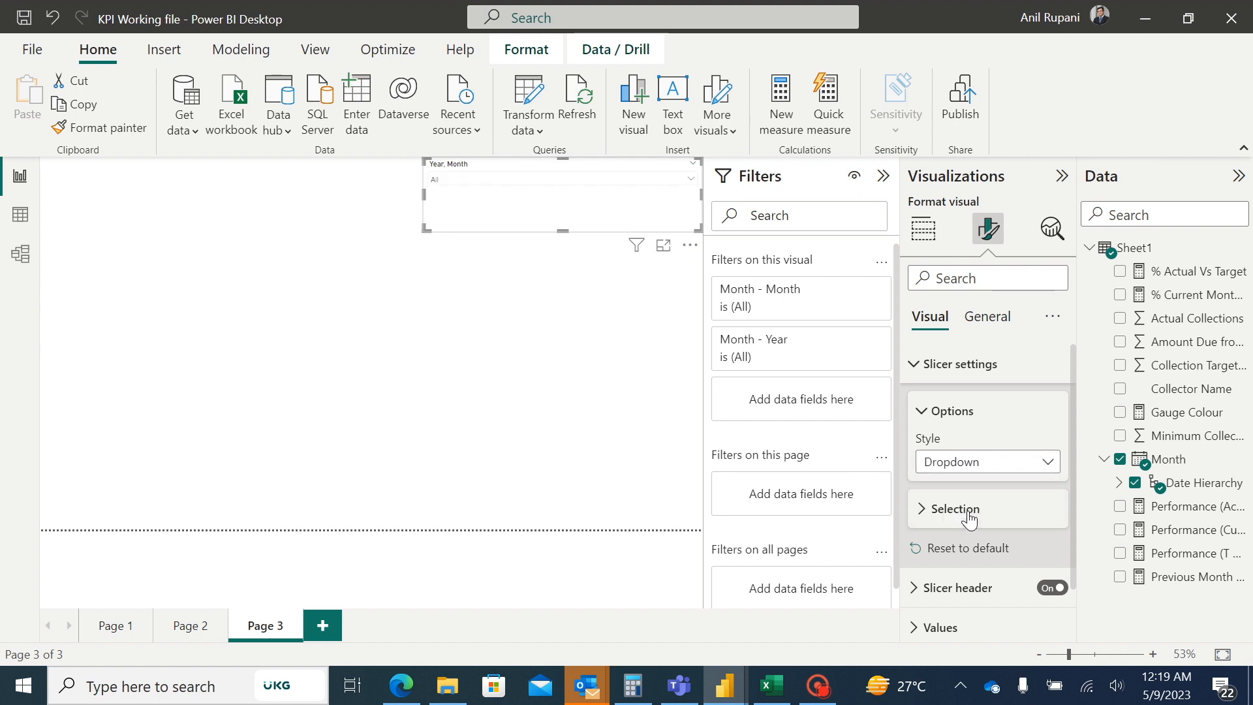
pyautogui.click(925, 515)
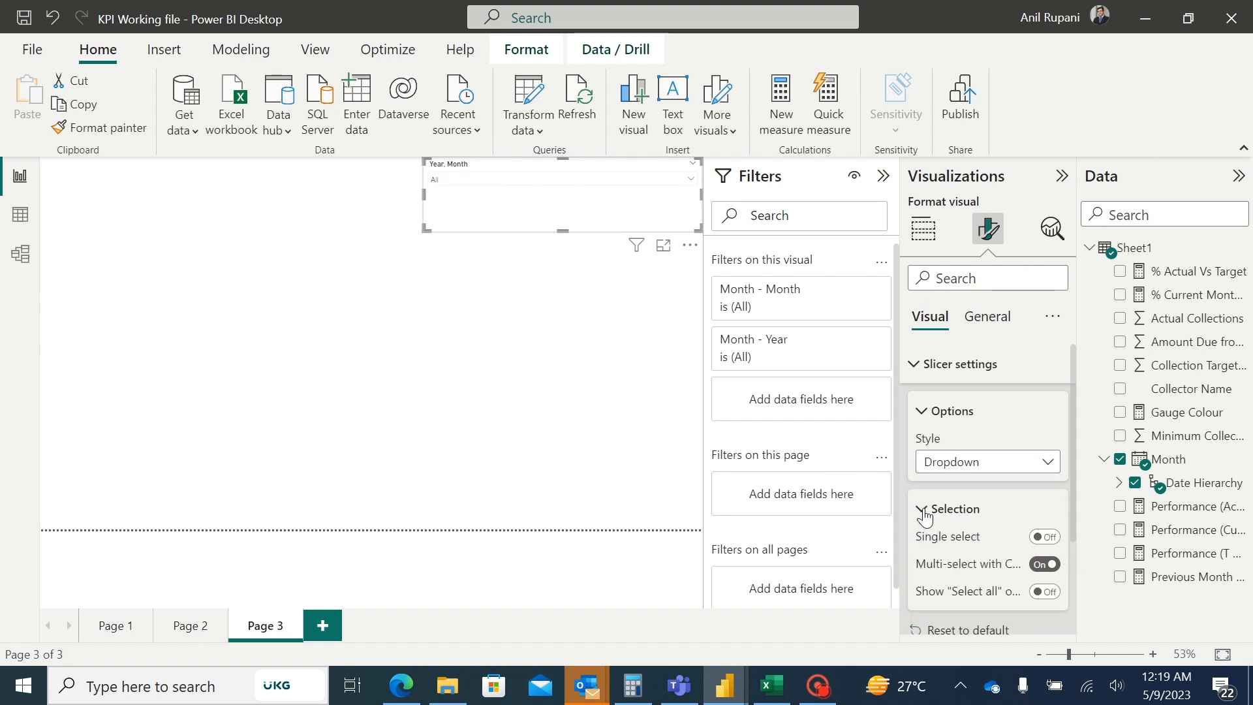
pyautogui.click(1053, 594)
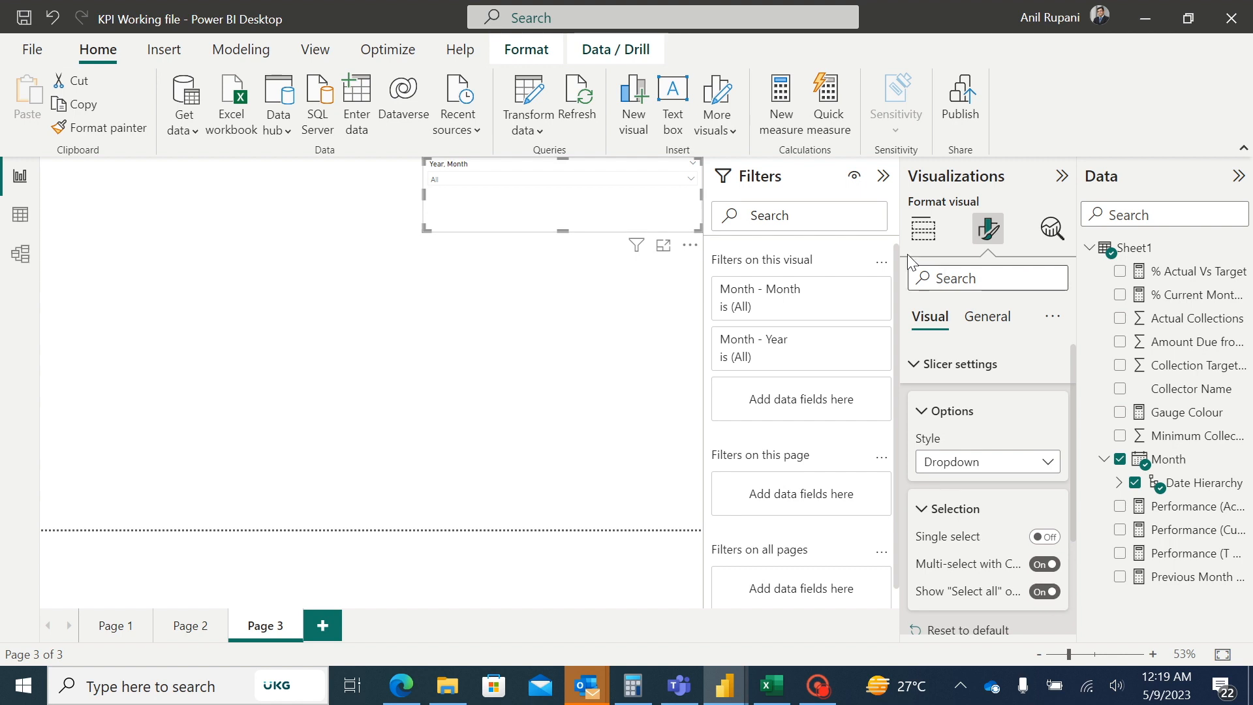
pyautogui.moveTo(562, 230); pyautogui.dragTo(562, 210)
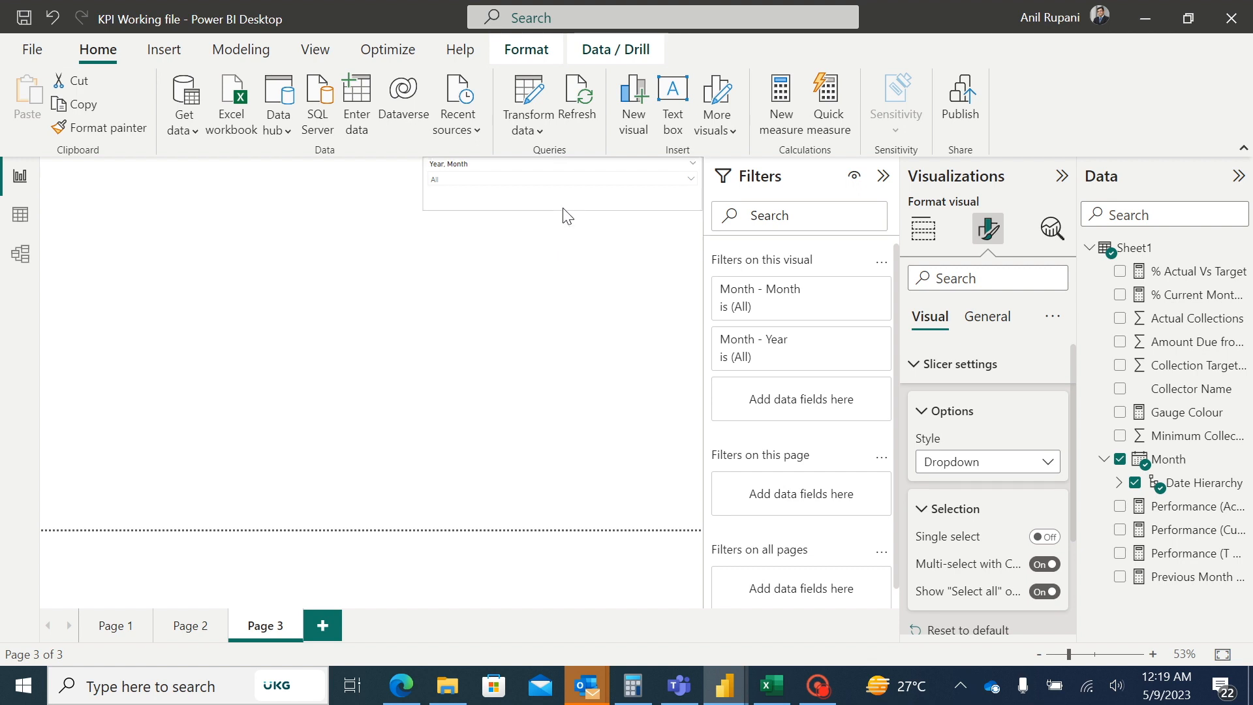
pyautogui.moveTo(426, 184); pyautogui.dragTo(532, 186)
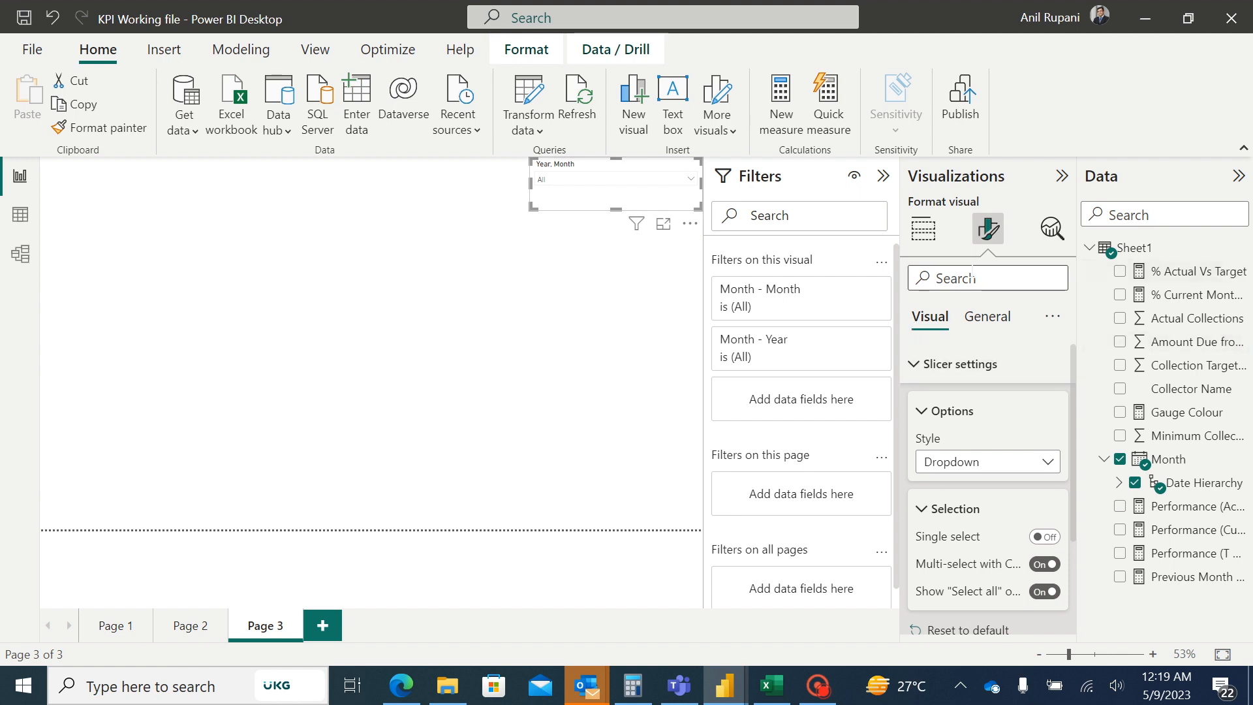
# Add a second, shortened slicer directly below the Year, Month slicer and assign the Collector Name field to it.
pyautogui.click(923, 228)
pyautogui.click(574, 247)
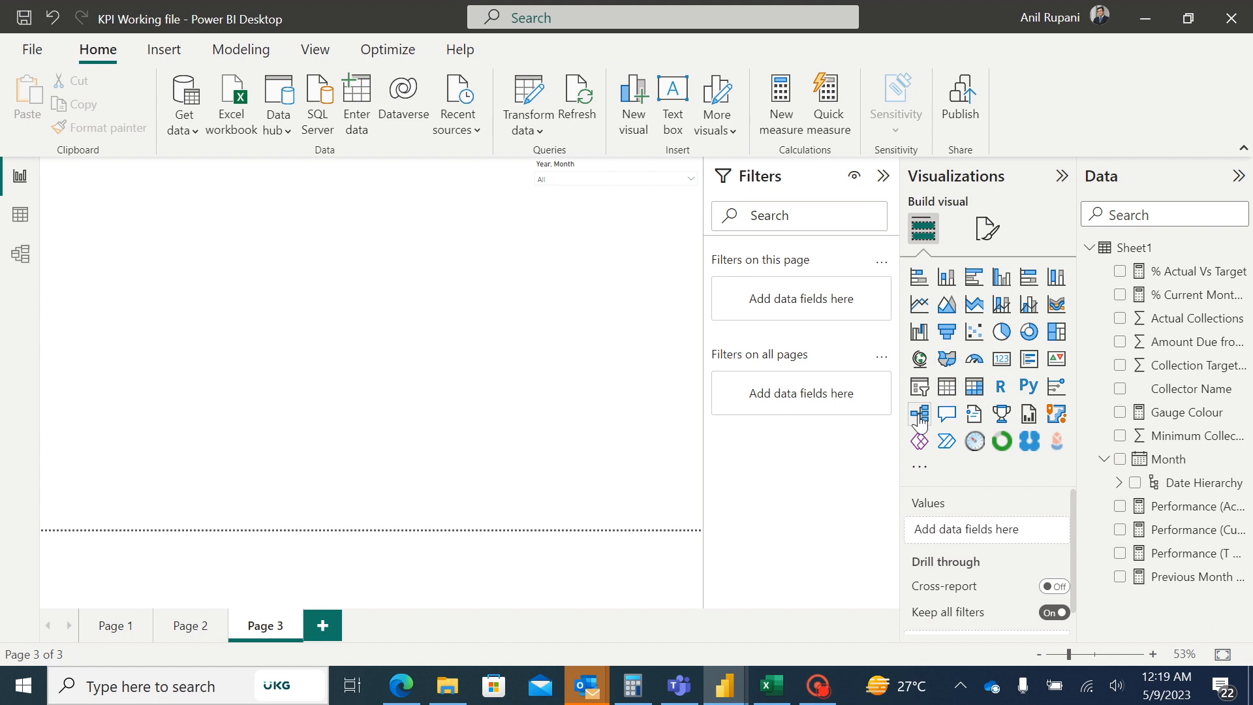
pyautogui.click(920, 387)
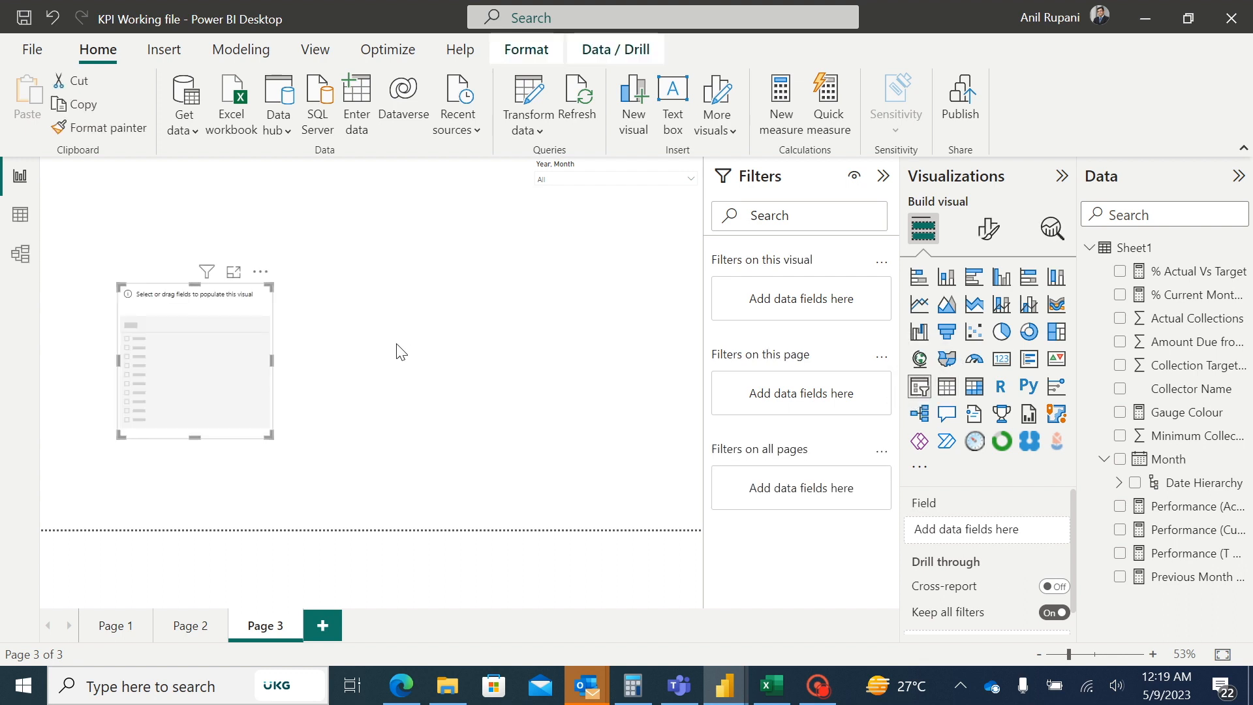
pyautogui.moveTo(258, 356); pyautogui.dragTo(674, 302)
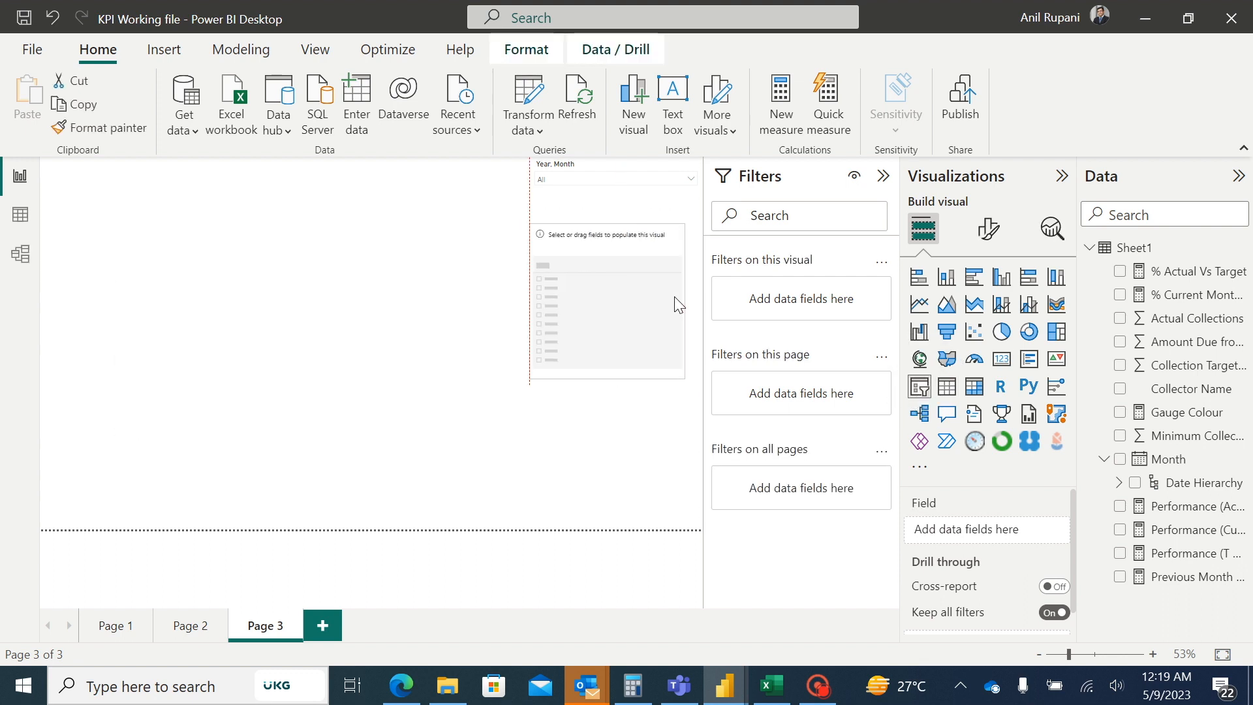
pyautogui.moveTo(608, 377); pyautogui.dragTo(622, 310)
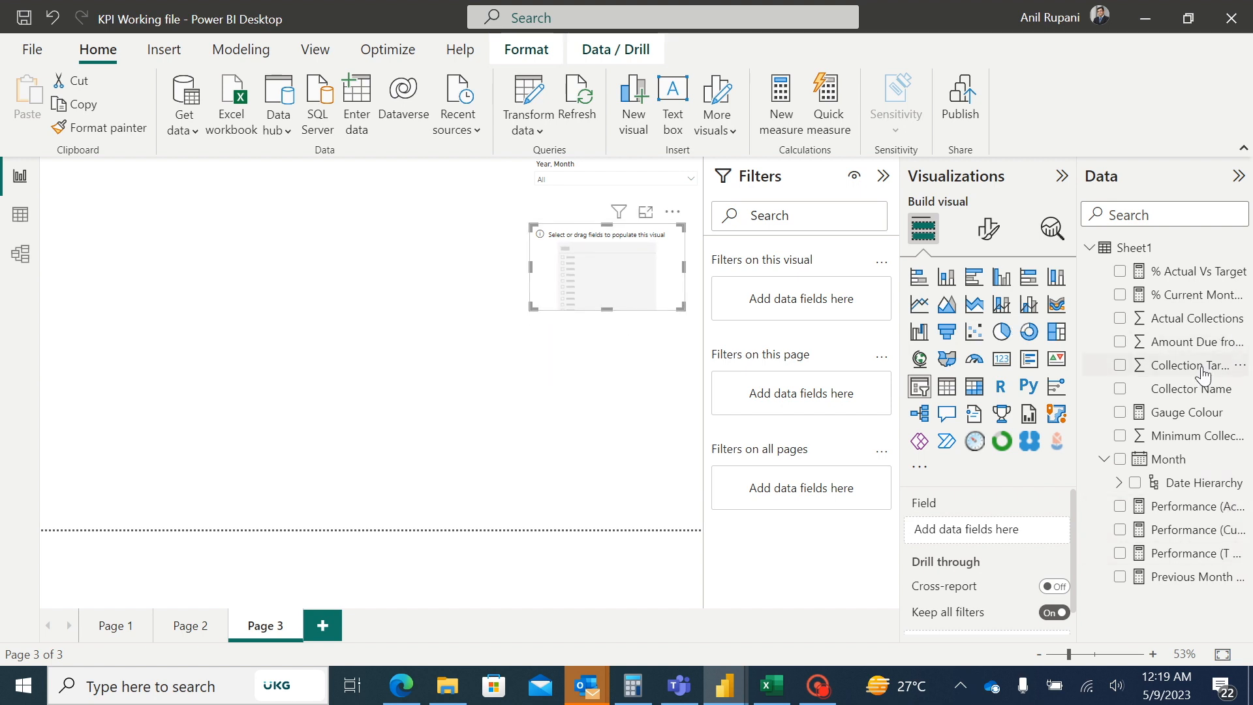
pyautogui.moveTo(1187, 393); pyautogui.dragTo(1012, 527)
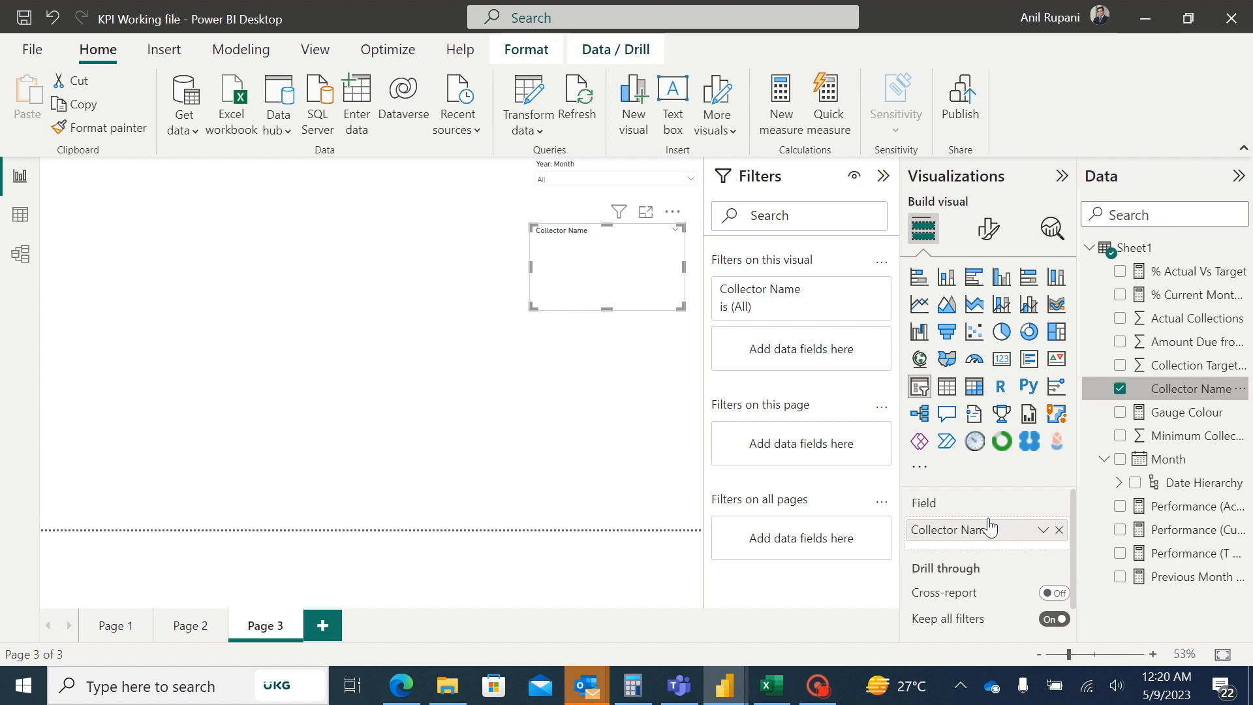
# Set the Collector Name slicer to Dropdown style with the "Select all" option on, and reduce its height.
pyautogui.click(989, 228)
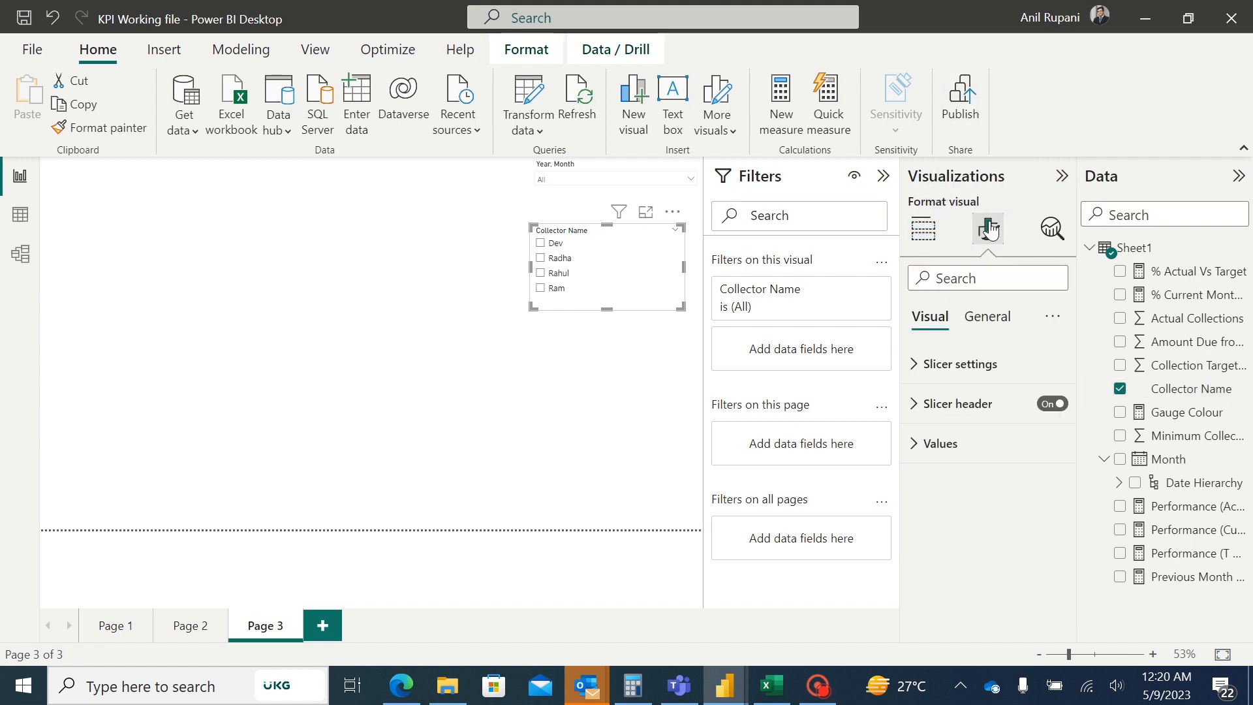
pyautogui.click(920, 367)
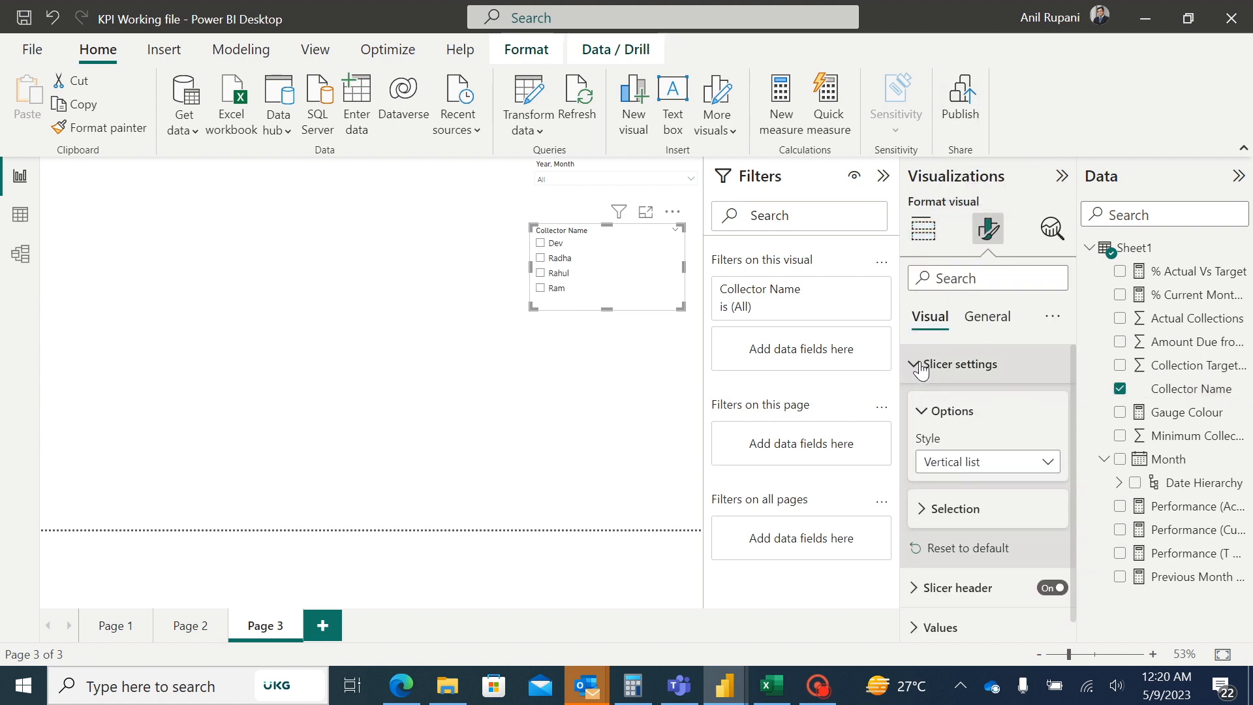
pyautogui.click(1043, 463)
pyautogui.click(968, 530)
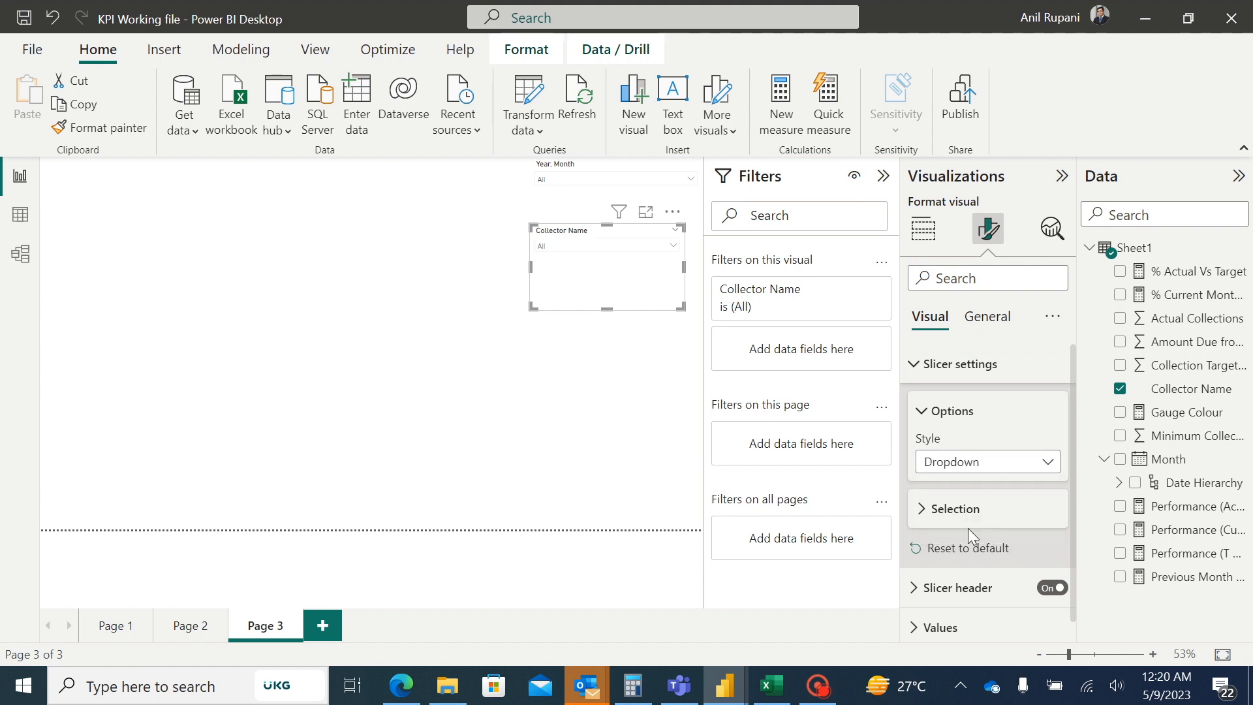
pyautogui.click(925, 515)
pyautogui.click(1052, 594)
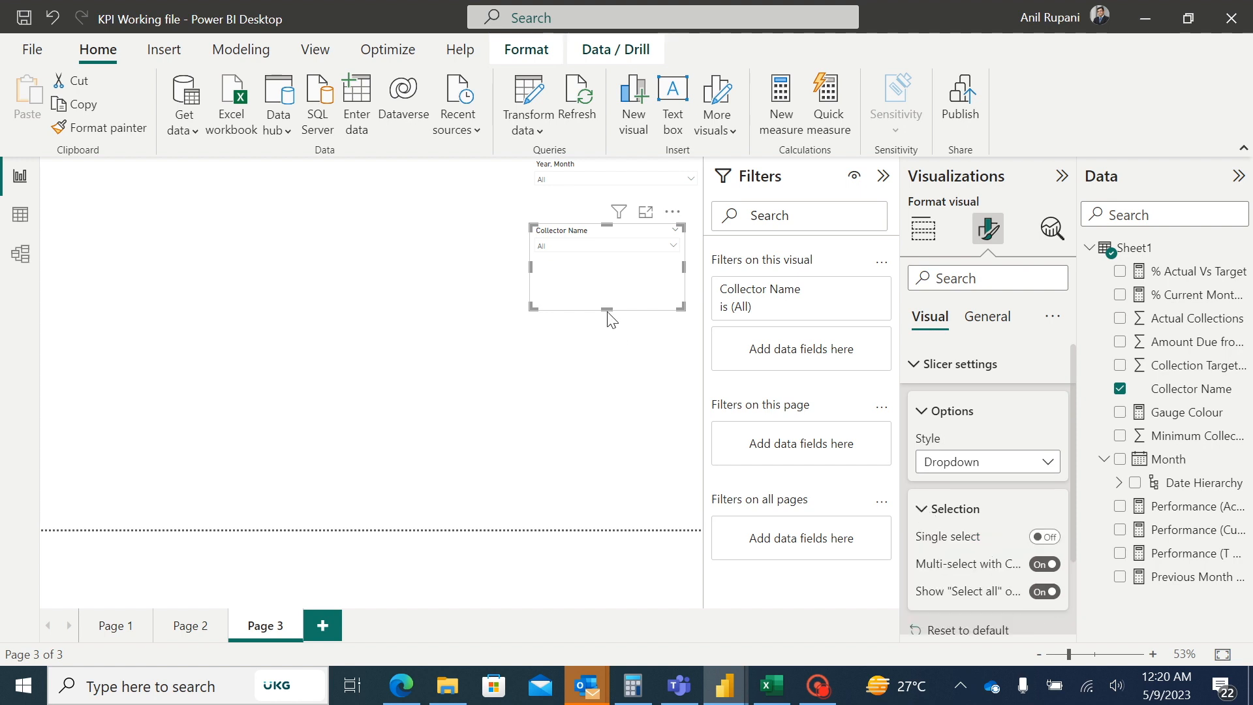
pyautogui.moveTo(607, 308); pyautogui.dragTo(613, 270)
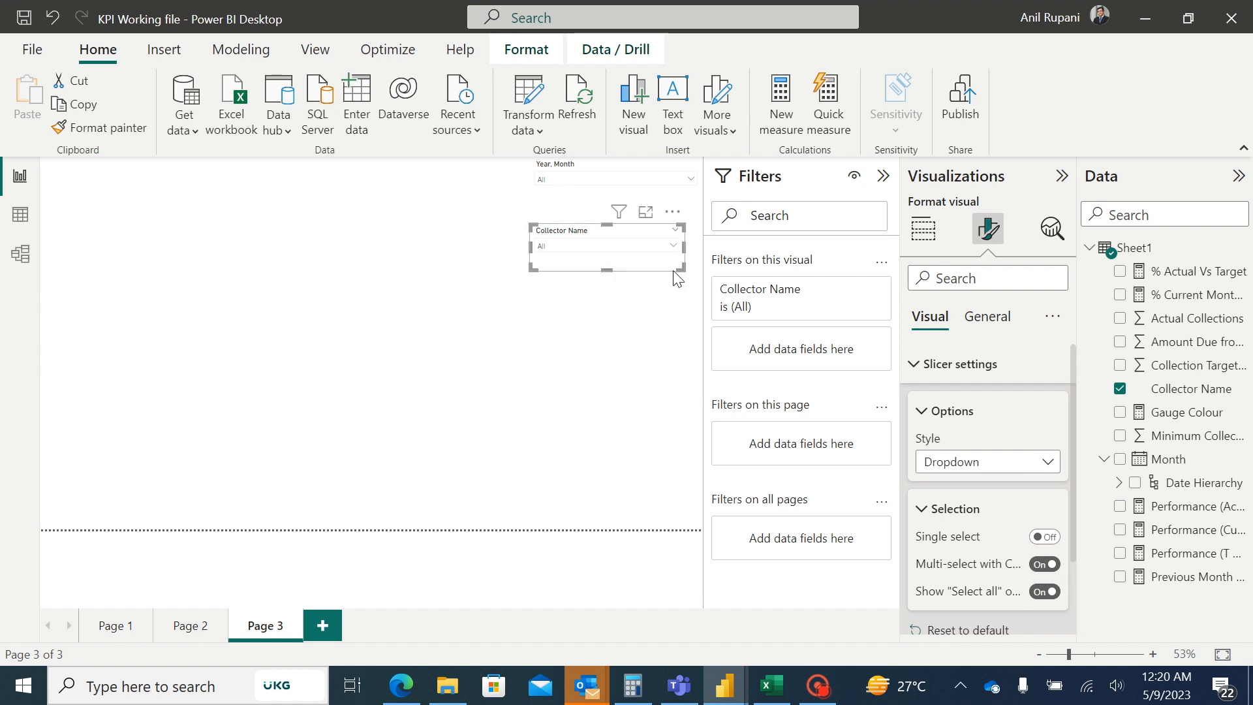
# Turn on the visual border for both slicers and widen the Collector Name slicer to match the Year, Month slicer.
pyautogui.click(985, 316)
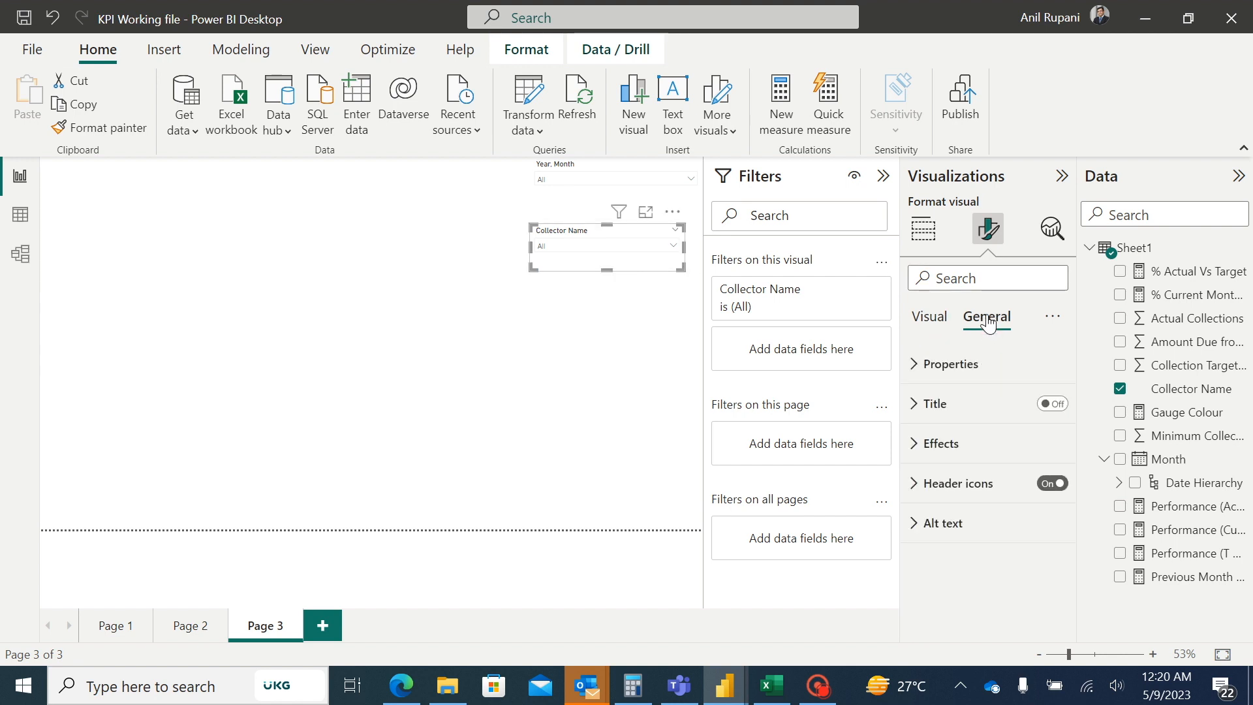
pyautogui.click(922, 449)
pyautogui.scroll(-3, 1070, 446)
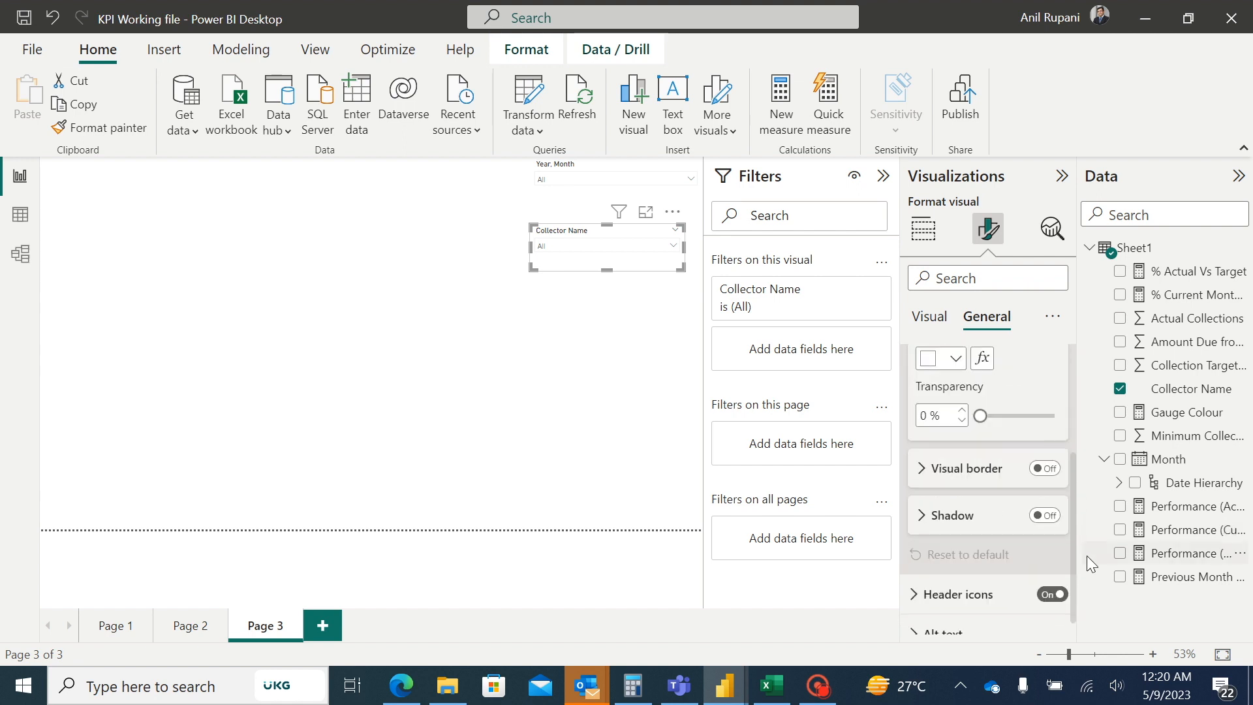
pyautogui.click(1045, 468)
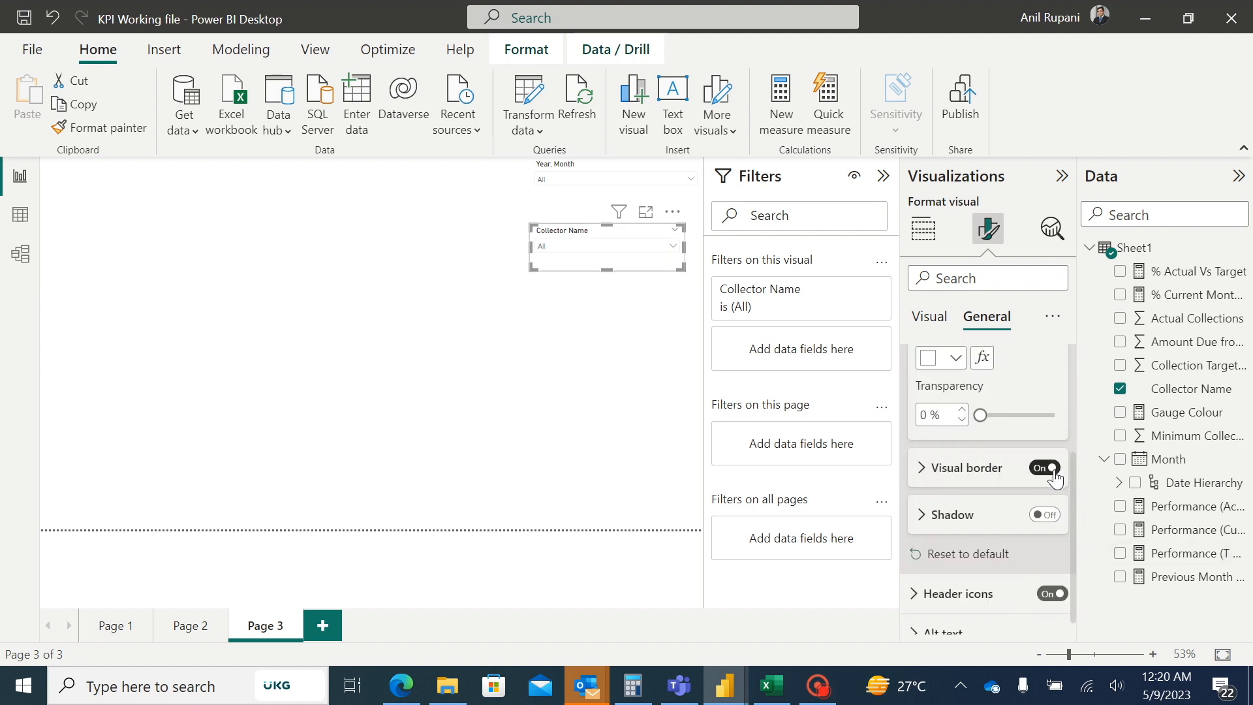
pyautogui.click(597, 175)
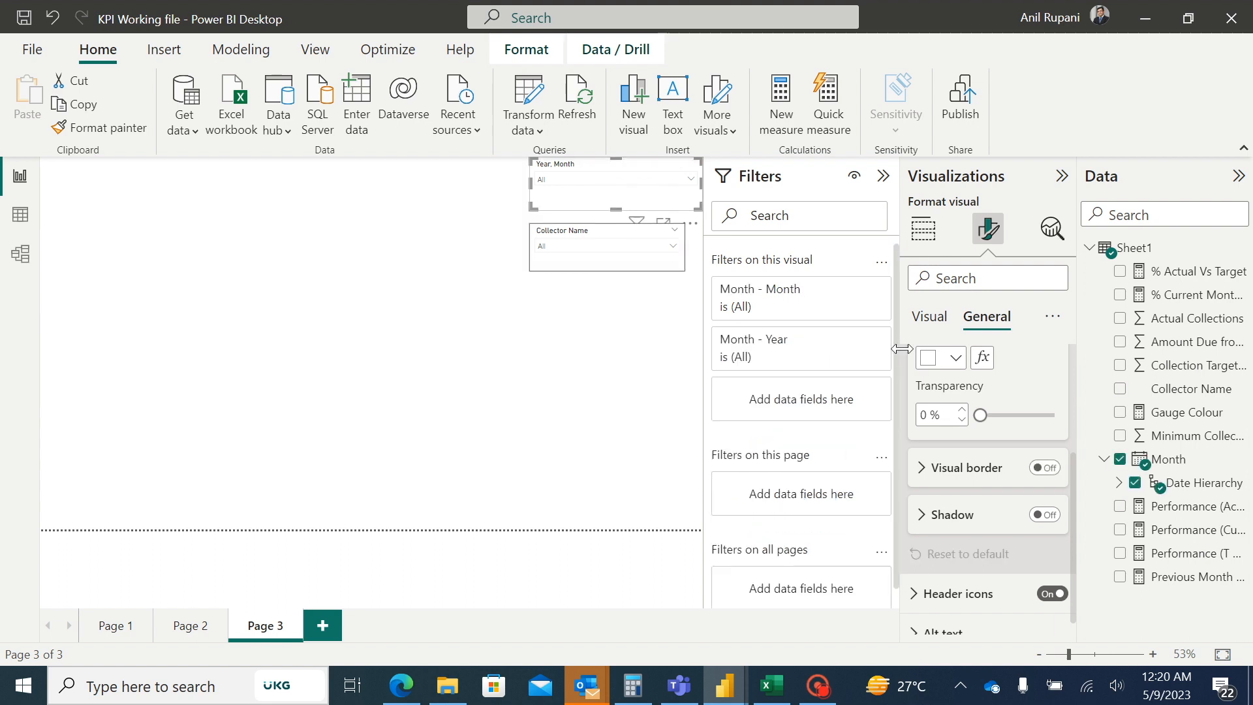
pyautogui.click(1047, 468)
pyautogui.click(1055, 471)
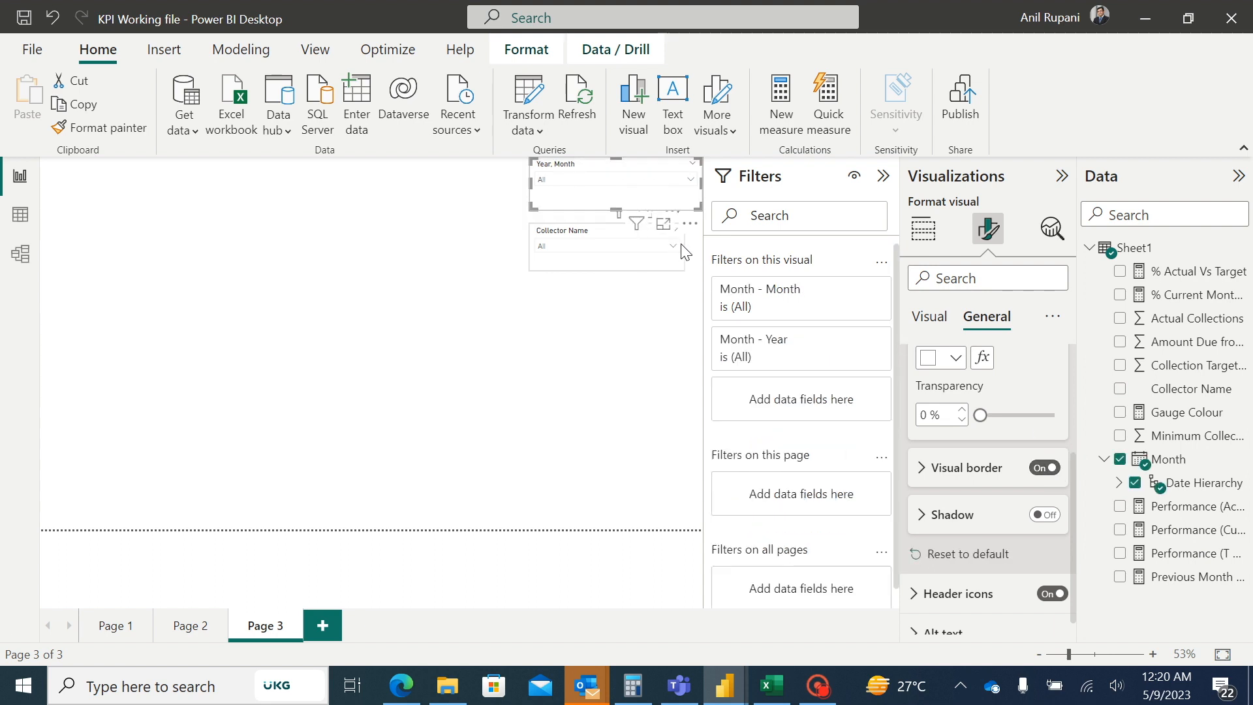
pyautogui.click(680, 262)
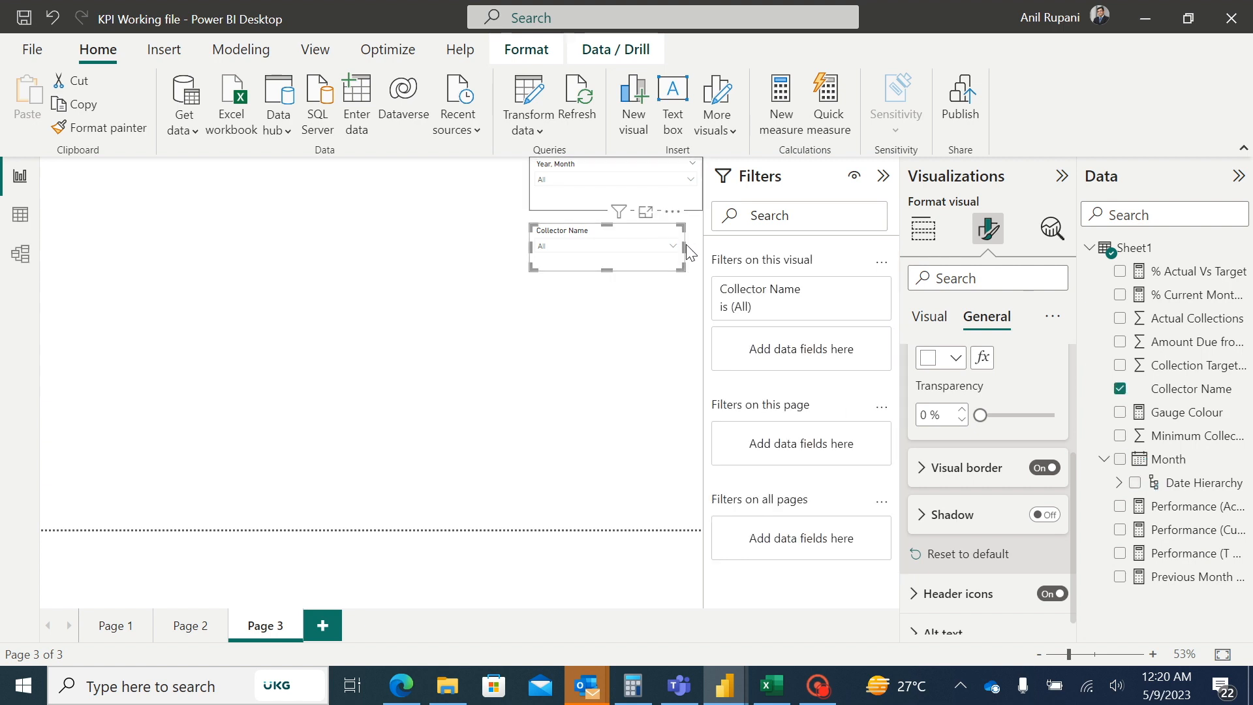
pyautogui.moveTo(683, 246); pyautogui.dragTo(711, 248)
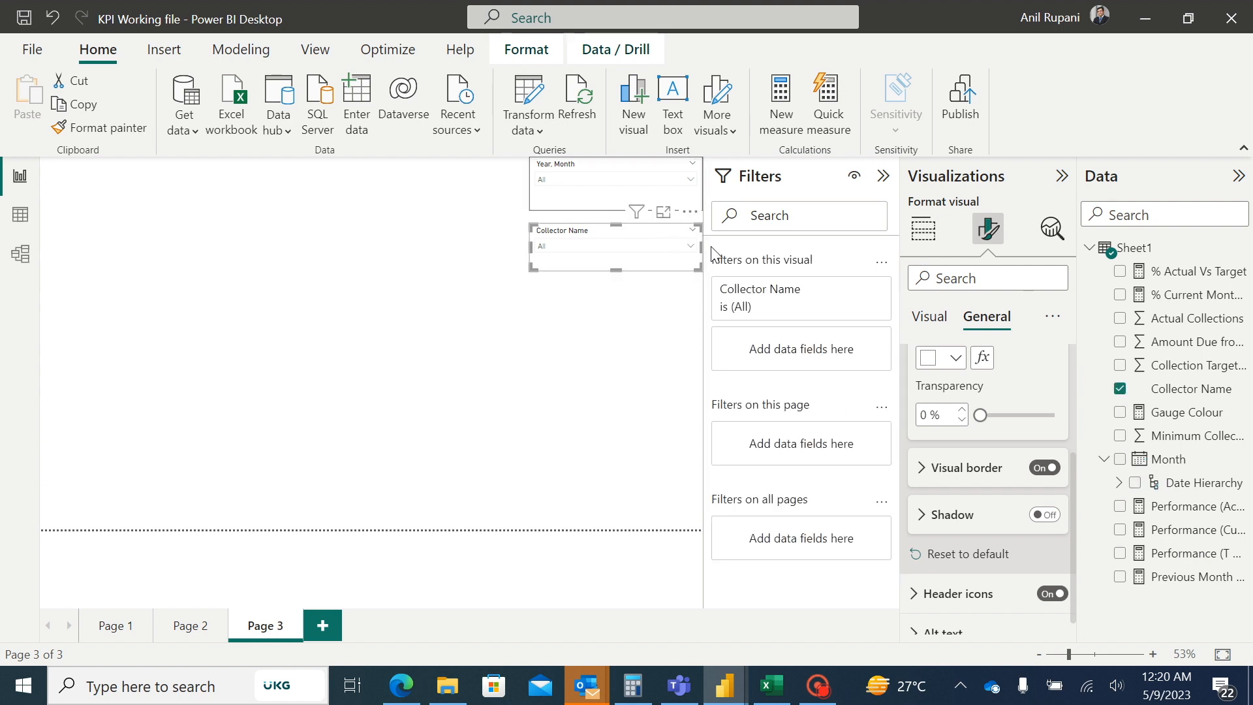
# Add a card visual on the empty upper part of the page beside the slicers, widen it and reduce its height.
pyautogui.click(431, 409)
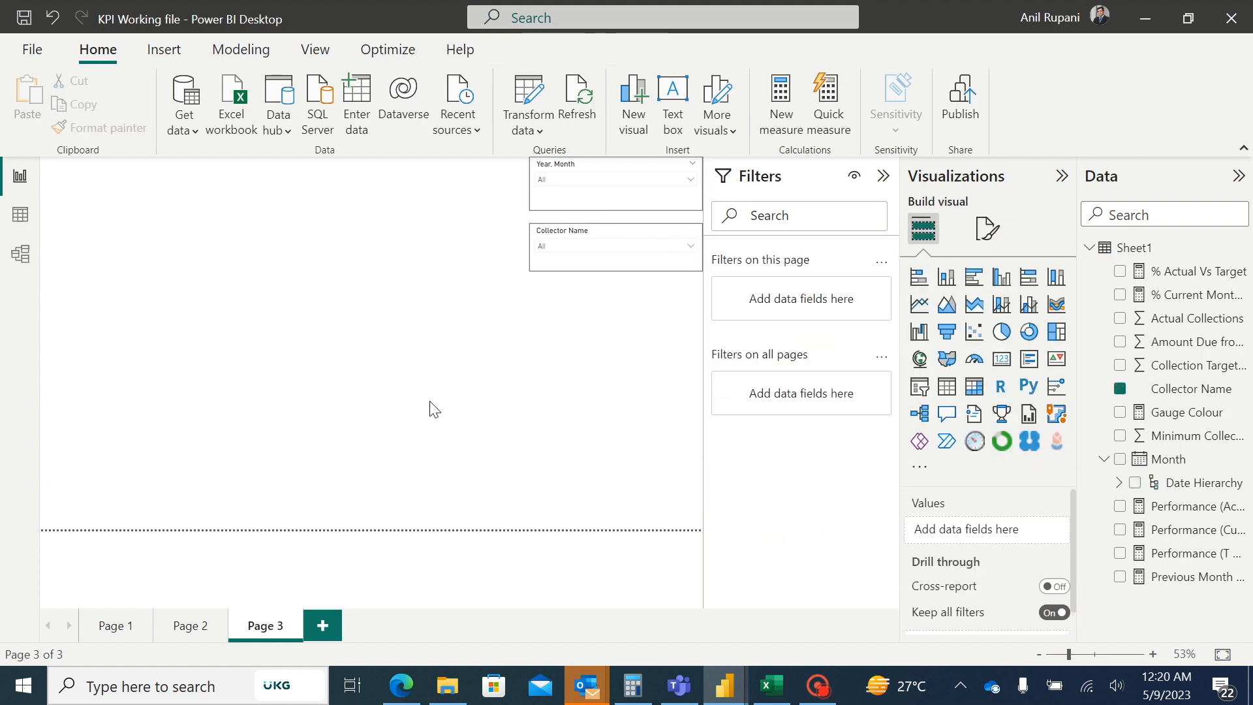
pyautogui.click(1002, 363)
pyautogui.moveTo(157, 422); pyautogui.dragTo(187, 280)
pyautogui.moveTo(302, 278); pyautogui.dragTo(351, 282)
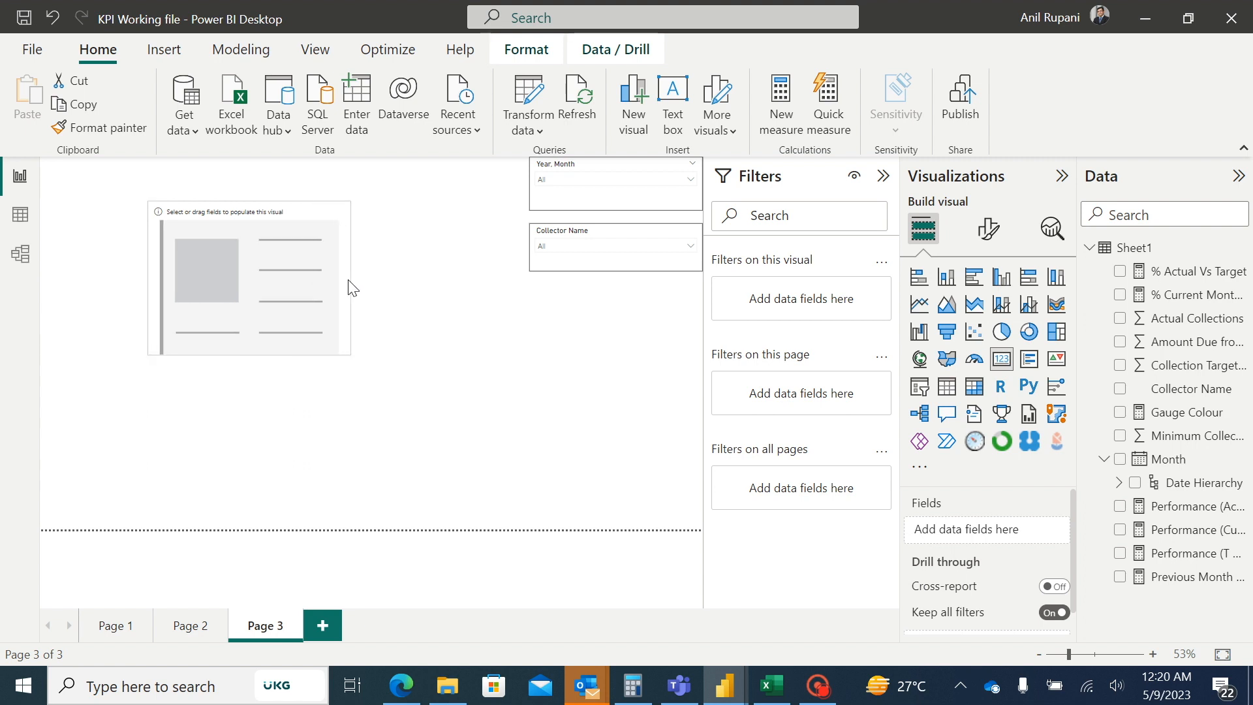
pyautogui.moveTo(245, 349); pyautogui.dragTo(247, 288)
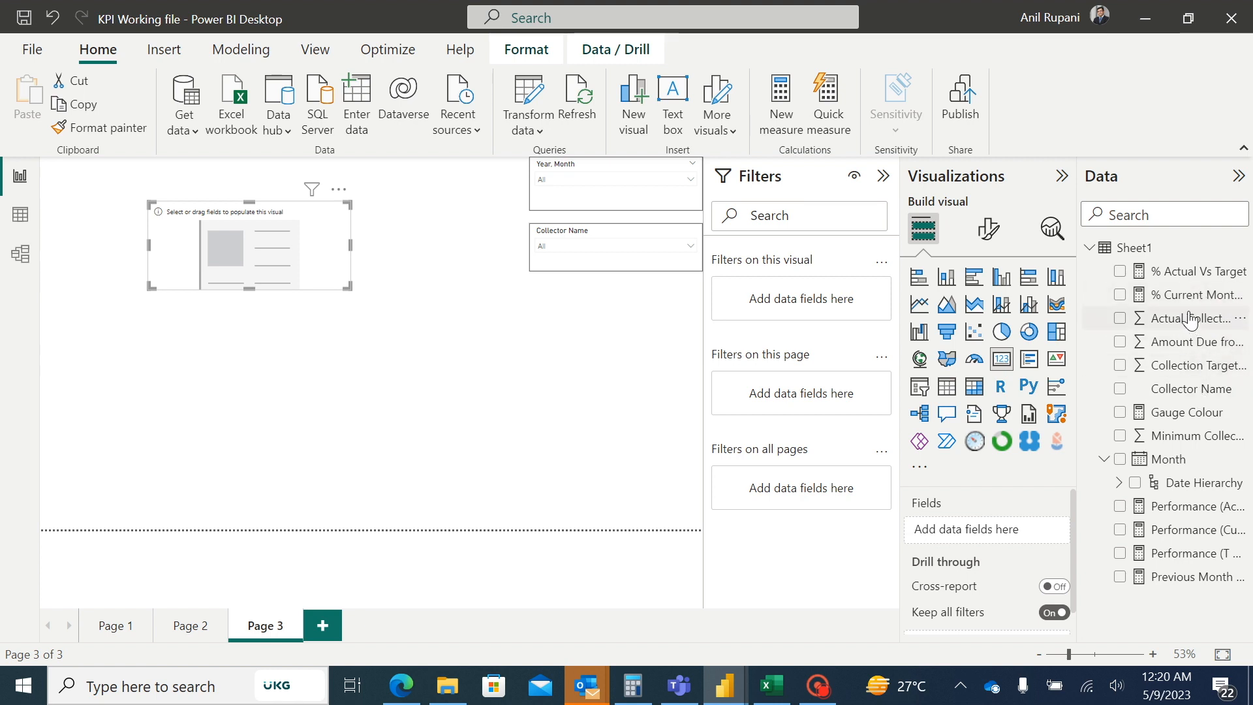
# Assign the Actual Collections field to the card and fine-tune its height to fit the value.
pyautogui.moveTo(1183, 324); pyautogui.dragTo(998, 527)
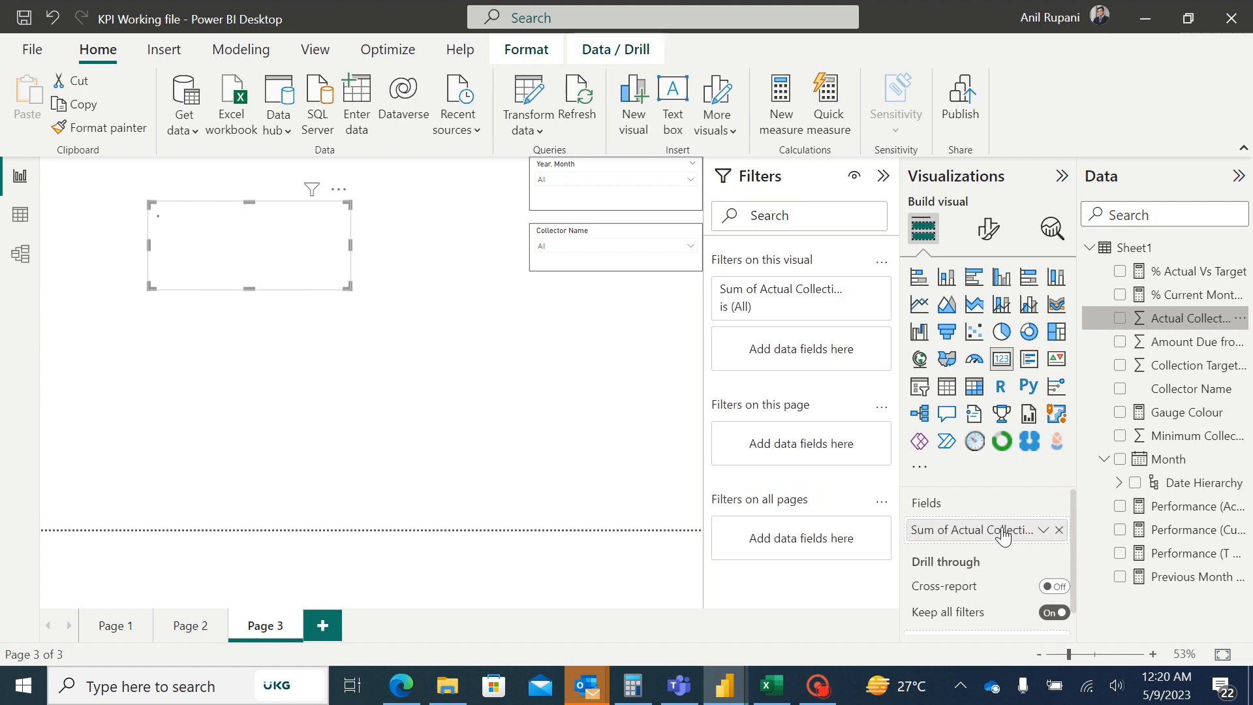
pyautogui.moveTo(250, 287); pyautogui.dragTo(250, 266)
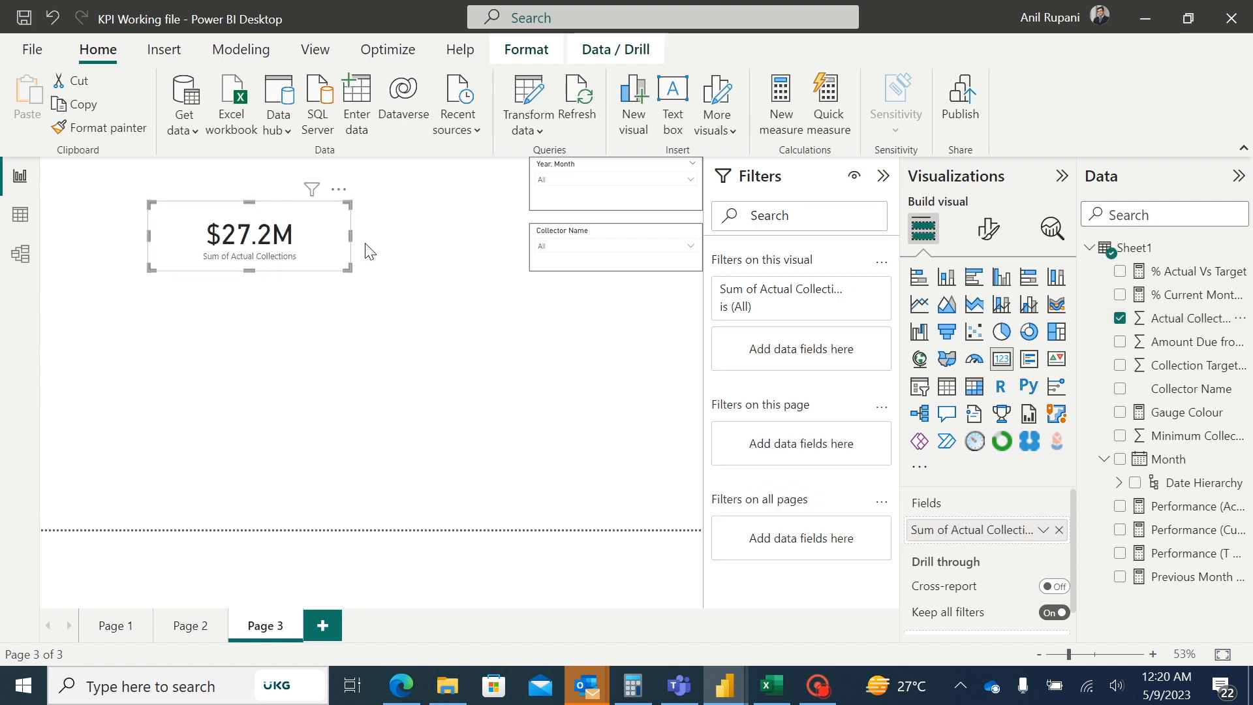
pyautogui.moveTo(249, 268)
pyautogui.mouseDown()
pyautogui.moveTo(251, 292)
pyautogui.moveTo(250, 279)
pyautogui.mouseUp()
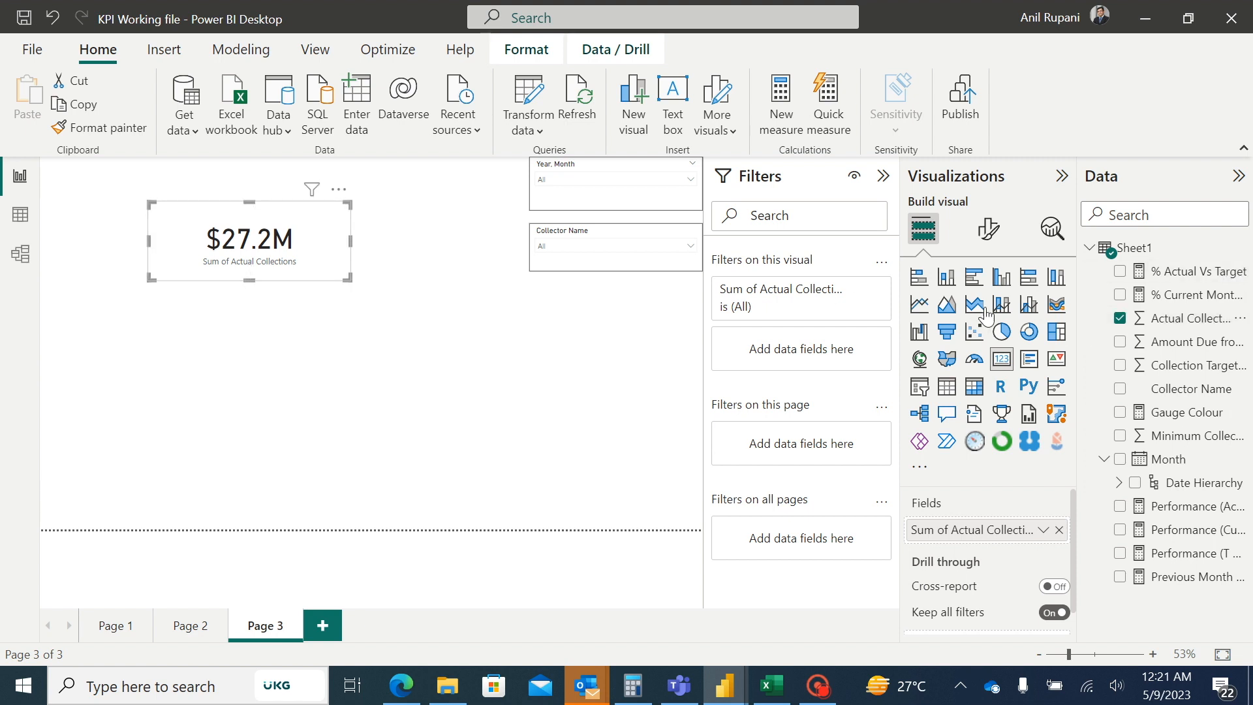
# Turn on the card's title, set its text to "Target Vs Actual" and make it bold.
pyautogui.click(985, 230)
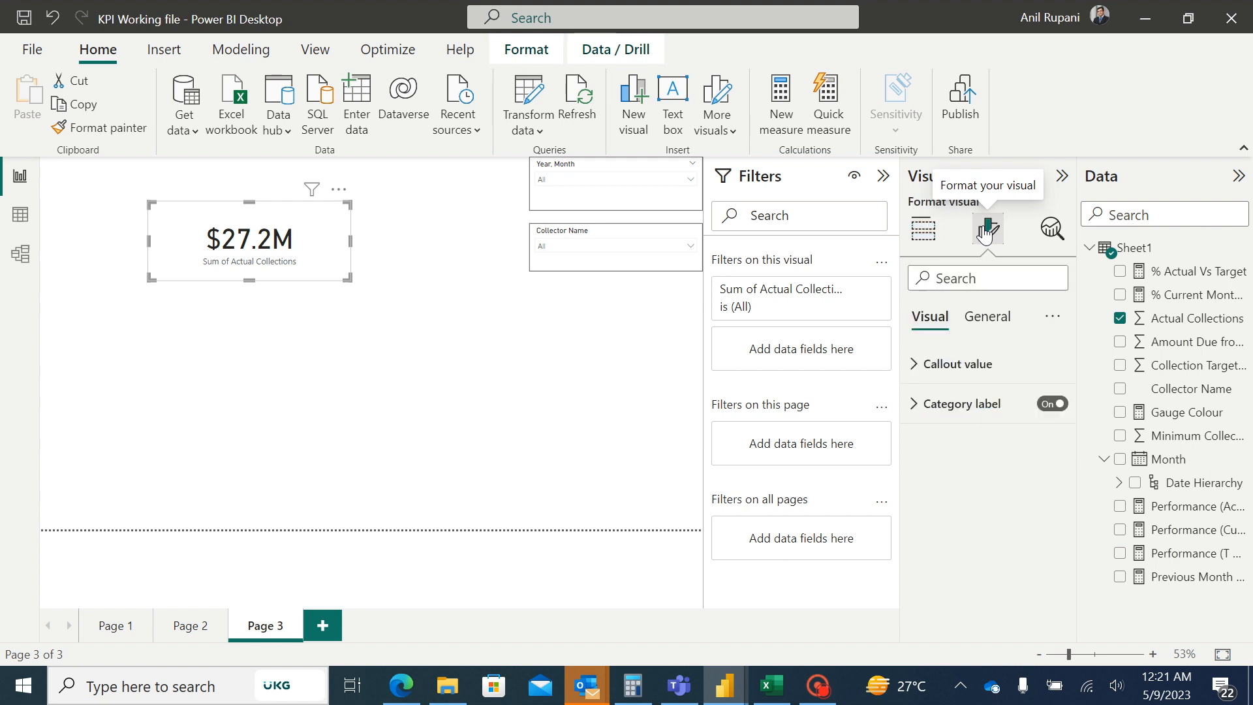
pyautogui.click(989, 317)
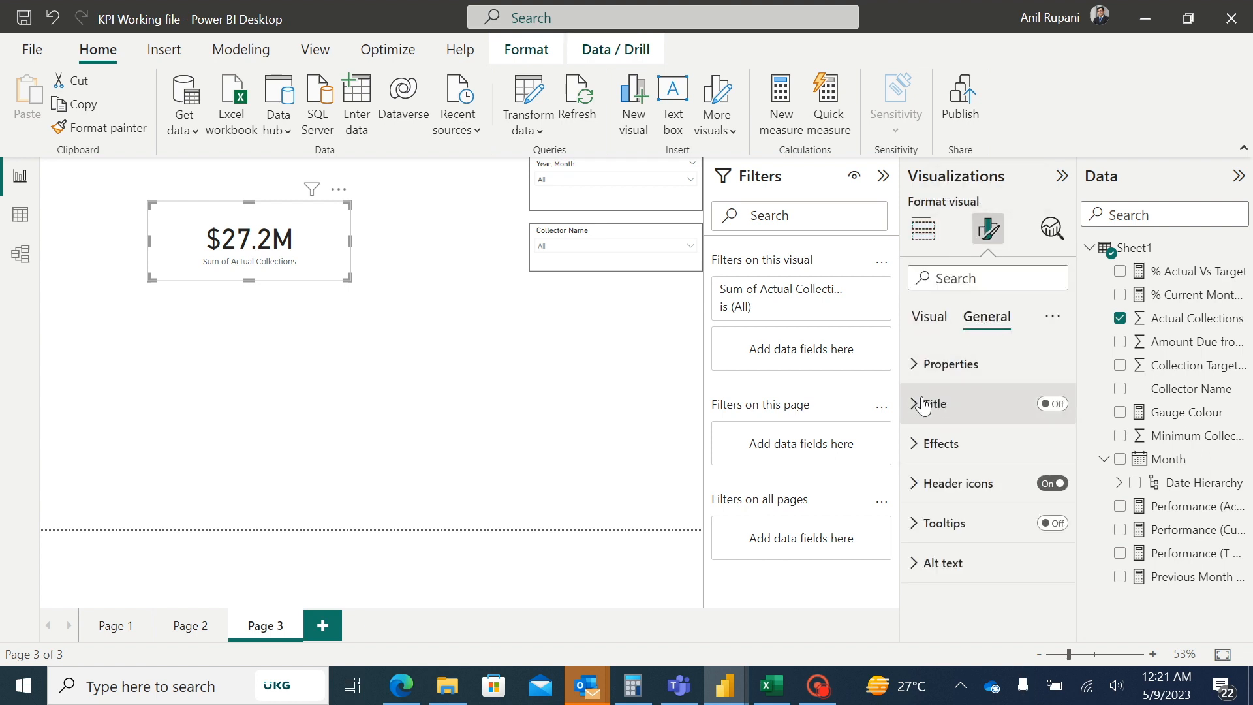
pyautogui.click(1059, 406)
pyautogui.click(916, 407)
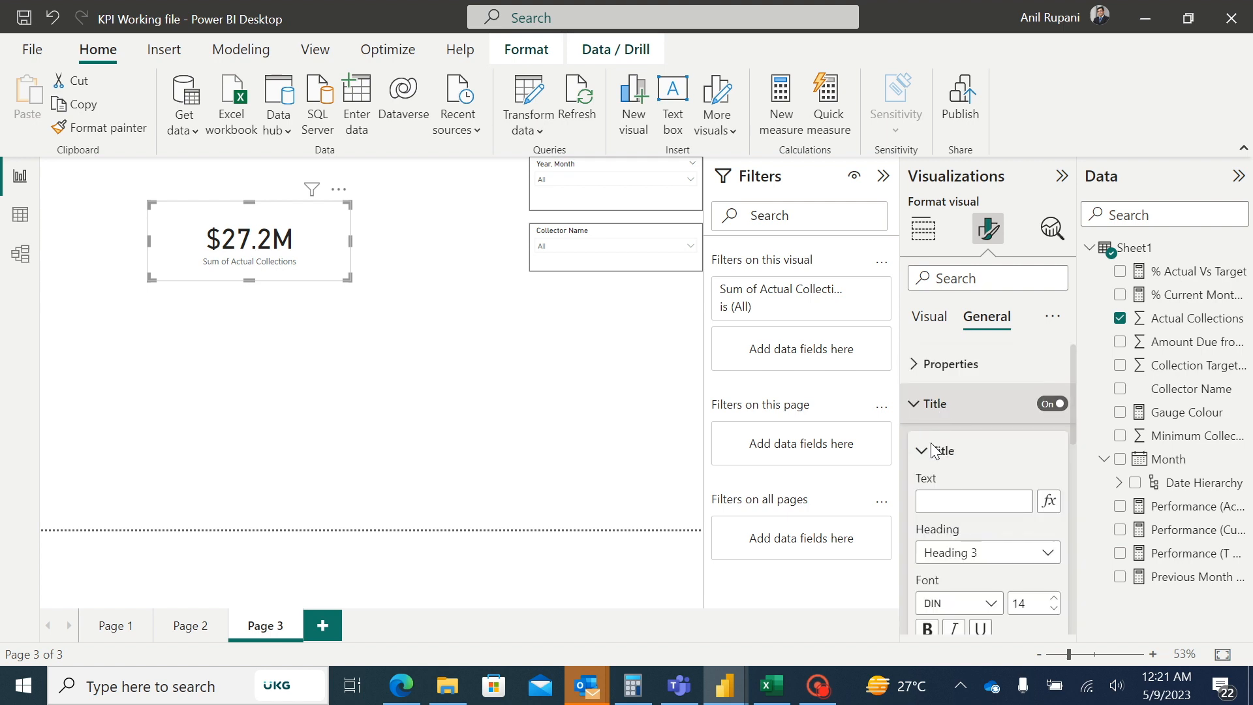
pyautogui.click(939, 497)
pyautogui.write('Target Vs Actual')
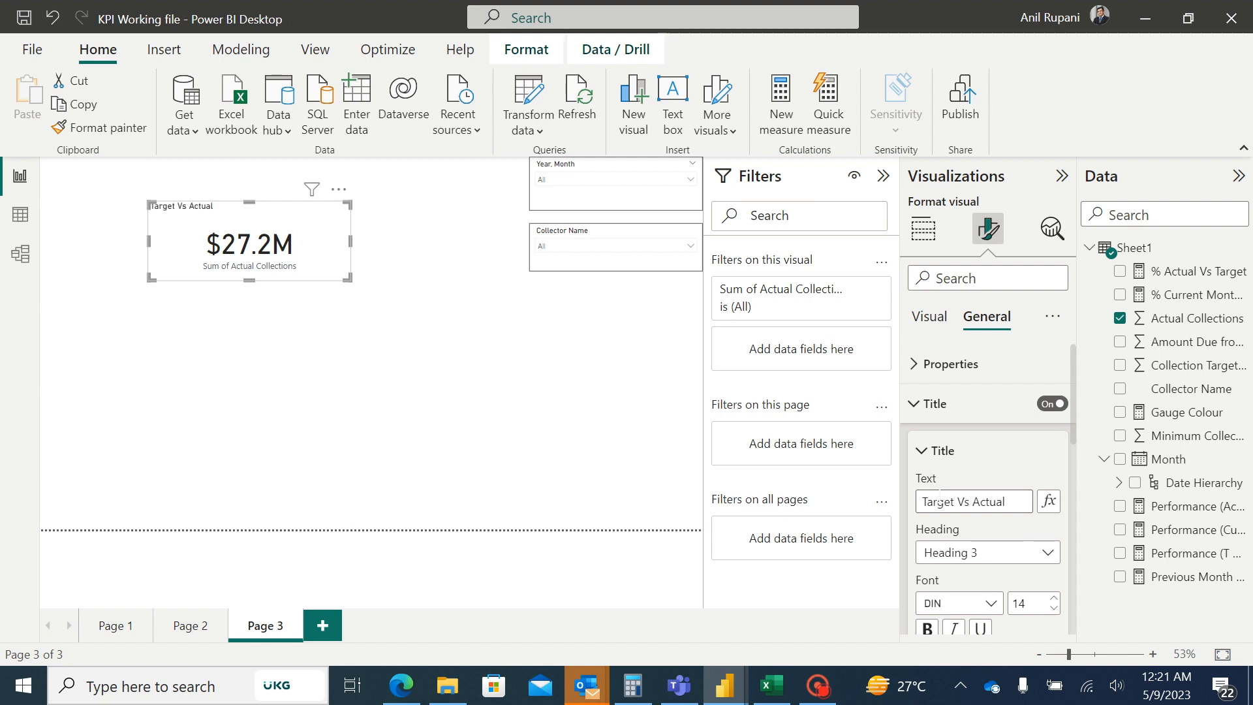
pyautogui.click(927, 628)
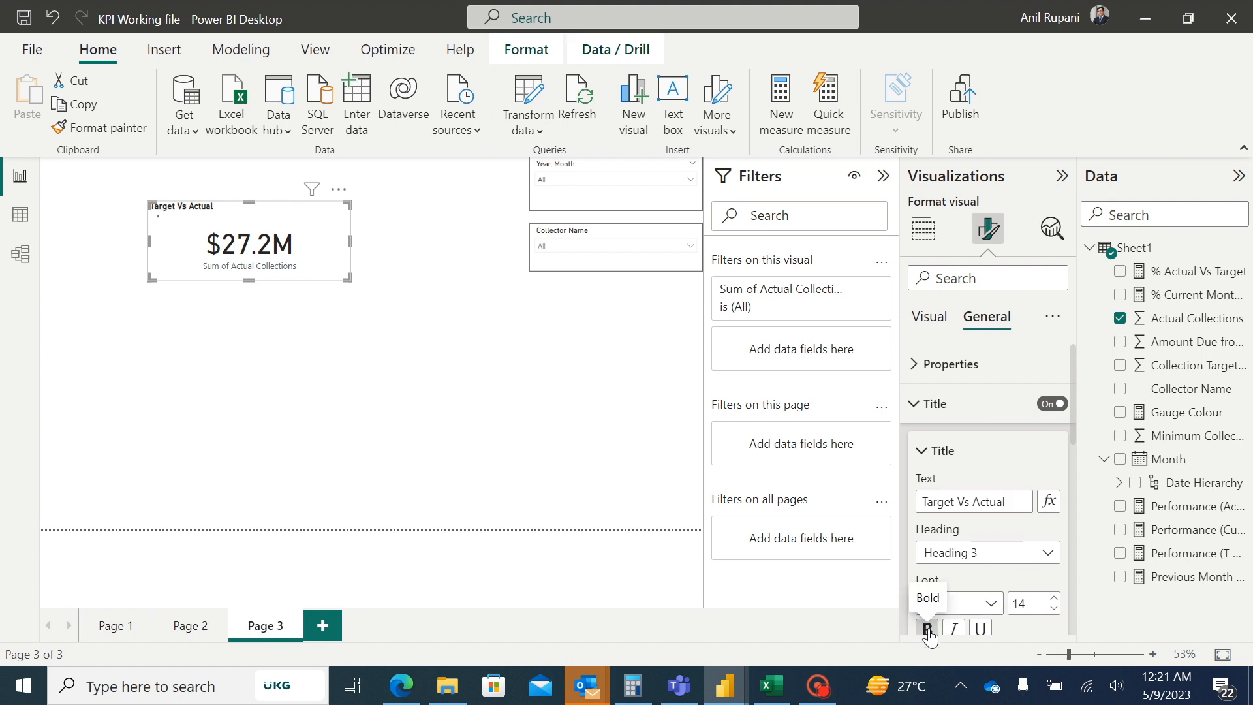
# Turn off the card's category label and make the card slightly taller.
pyautogui.click(923, 326)
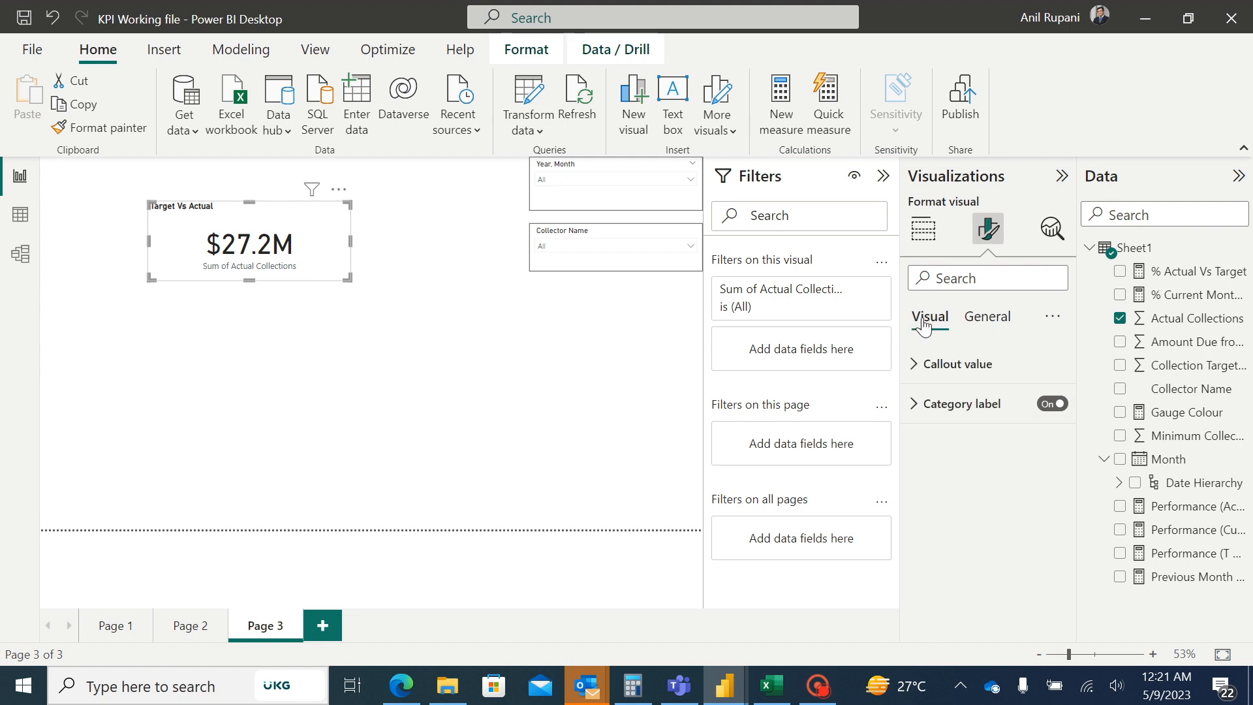
pyautogui.click(1044, 407)
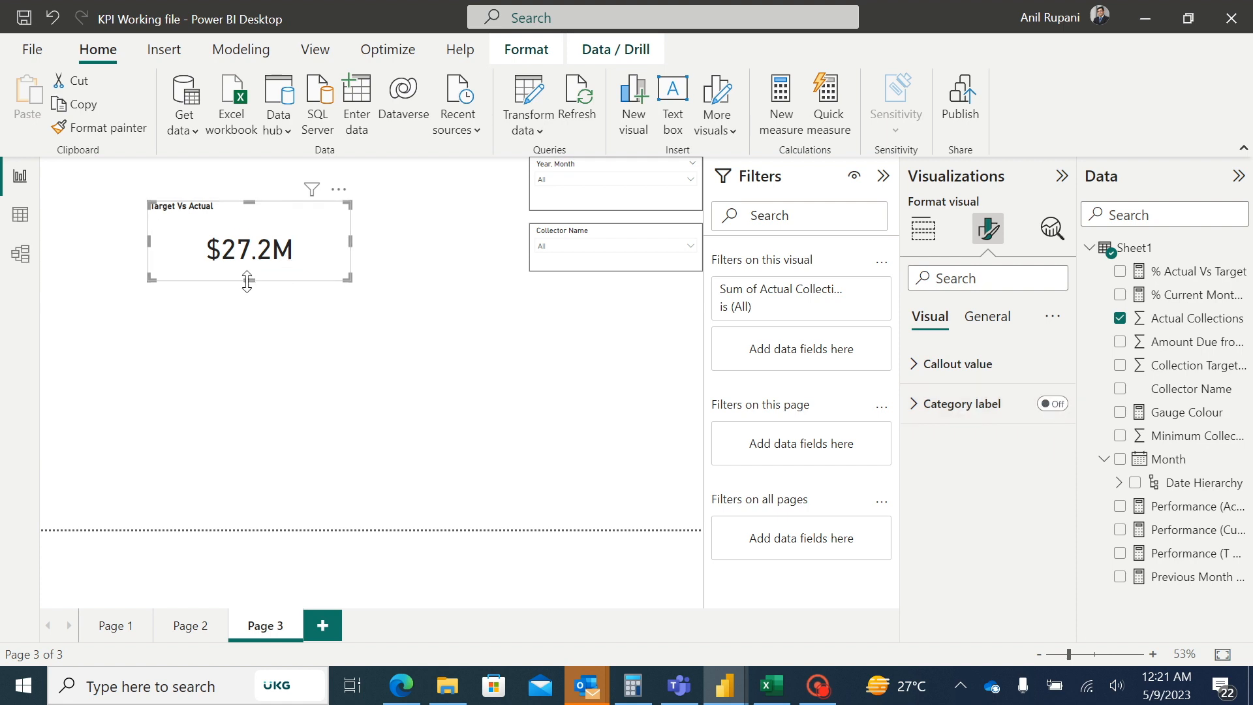
pyautogui.moveTo(248, 281); pyautogui.dragTo(249, 287)
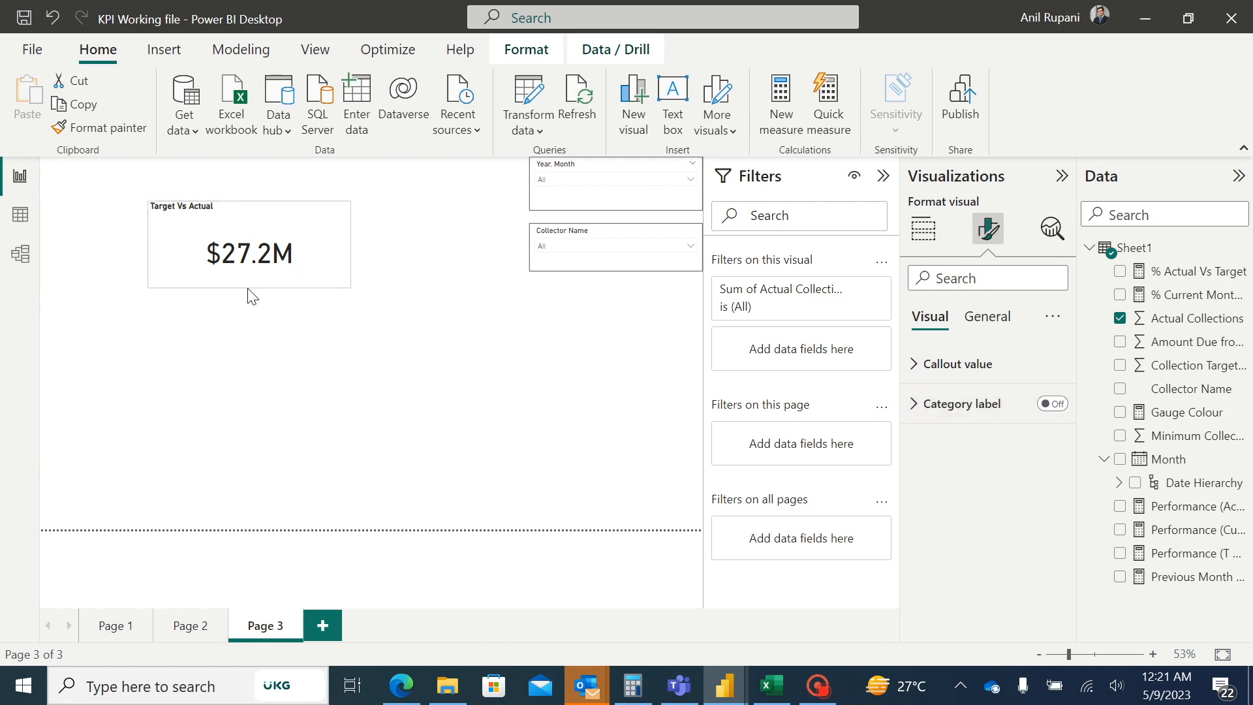
# Turn on the visual border for the Target Vs Actual card.
pyautogui.click(999, 319)
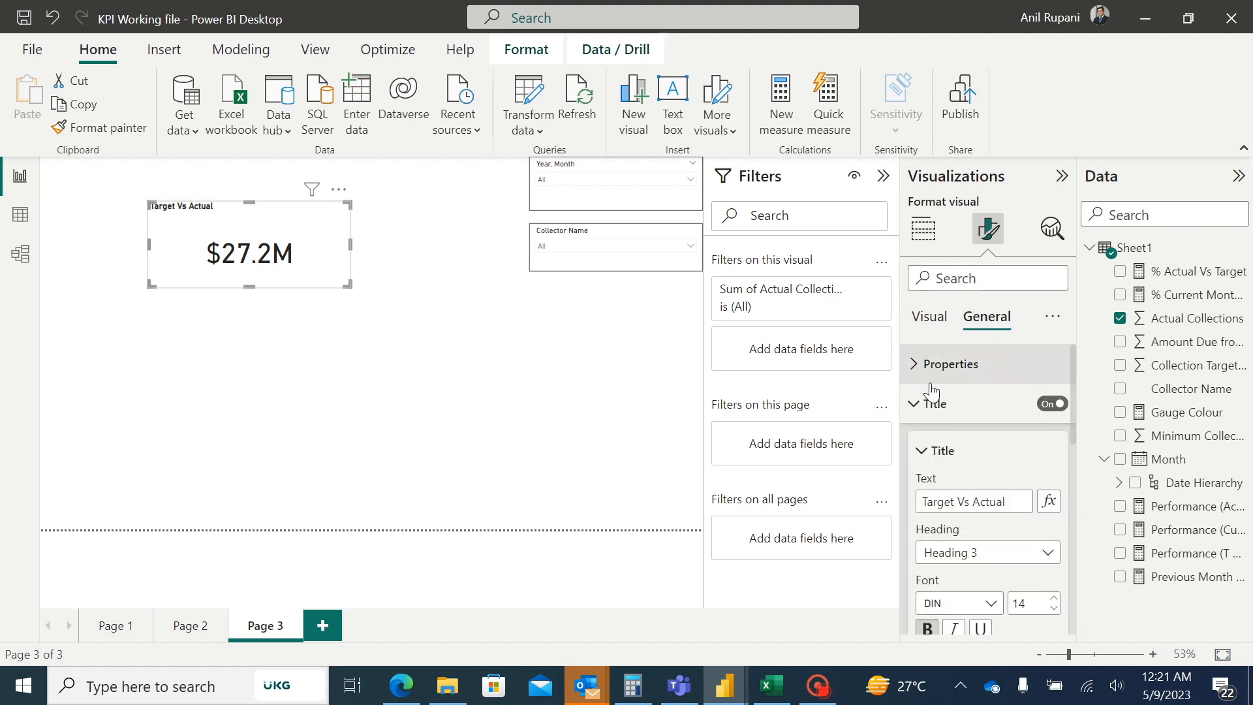
pyautogui.click(934, 404)
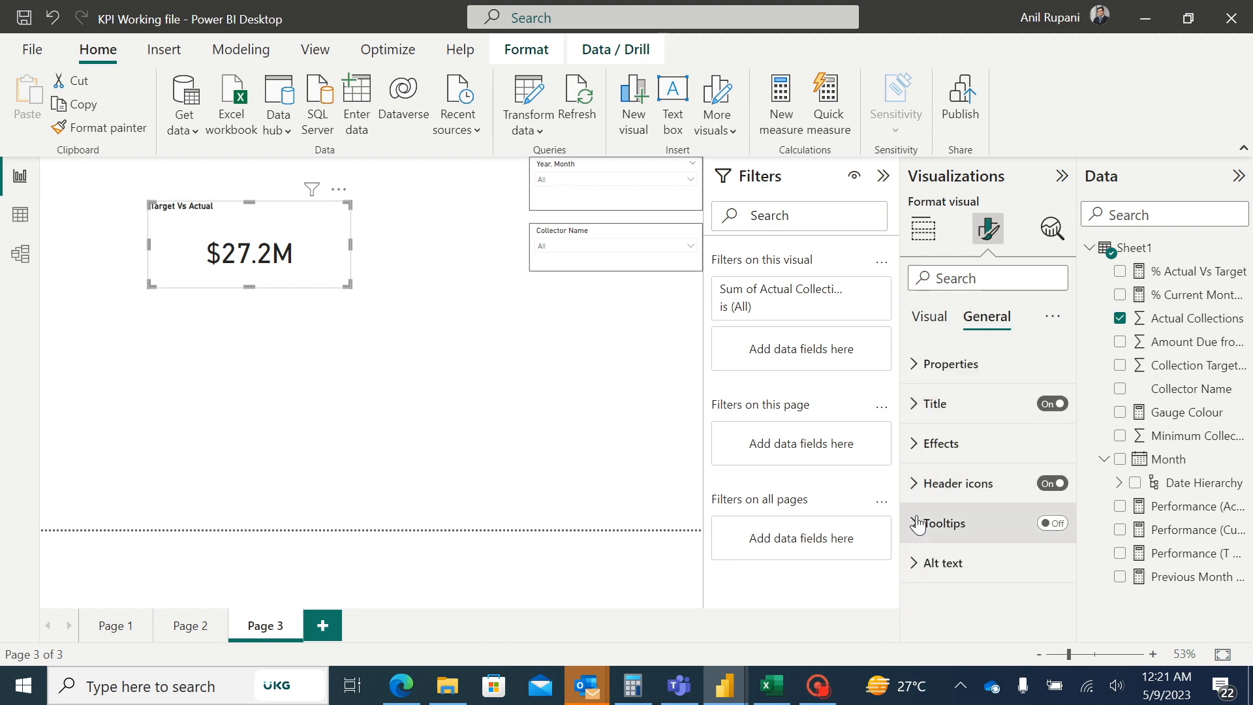
pyautogui.click(921, 445)
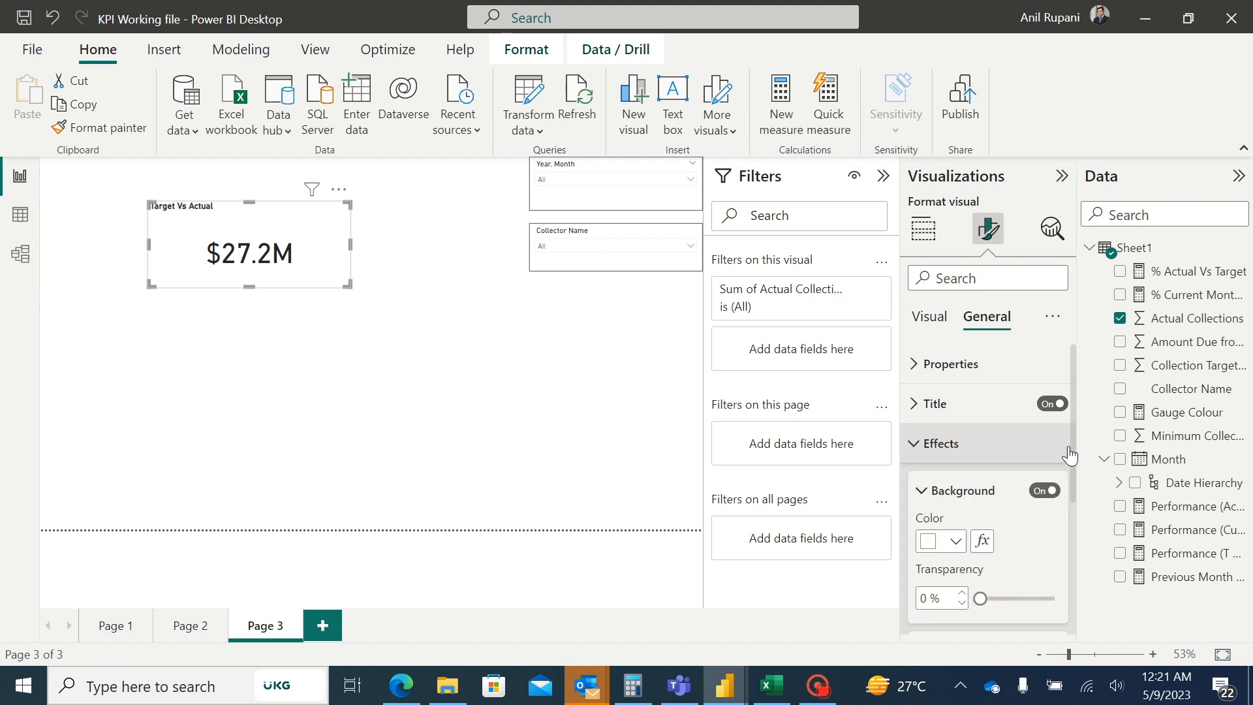
pyautogui.moveTo(1071, 452); pyautogui.dragTo(1085, 559)
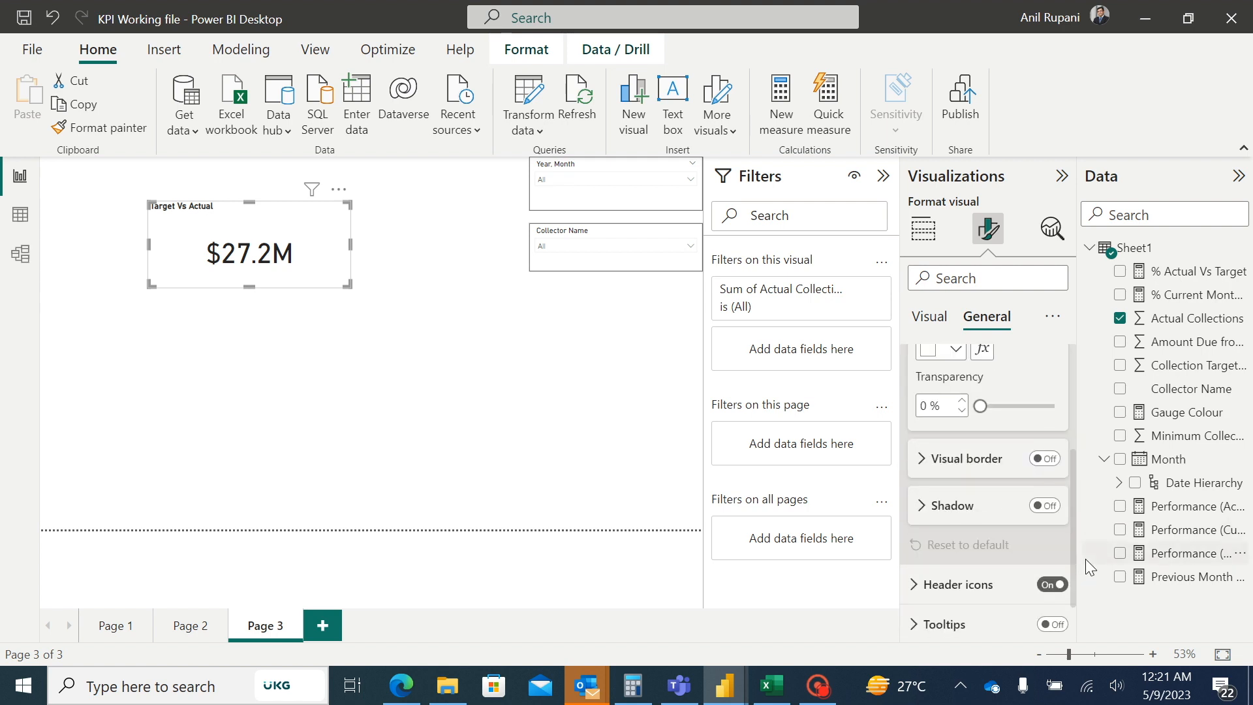
pyautogui.click(1047, 459)
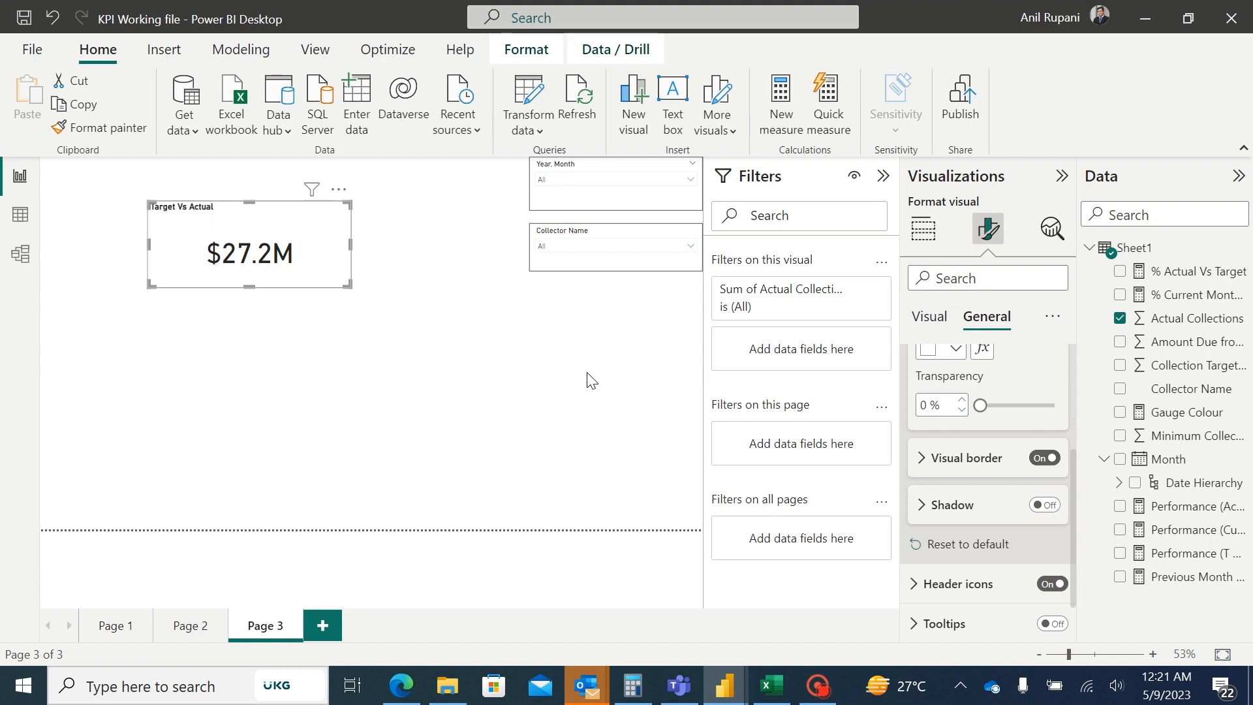
pyautogui.click(440, 355)
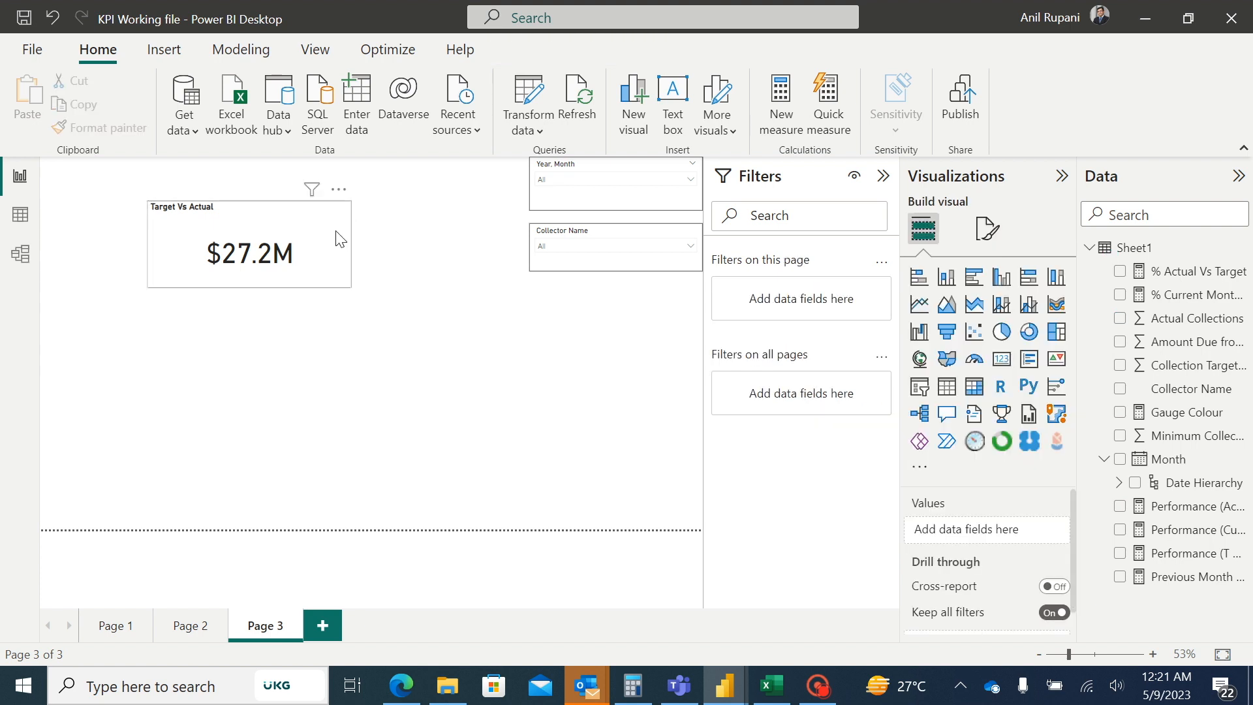
# Filter the page to April 2023 in the Year, Month slicer and to the last listed collector in the Collector Name slicer.
pyautogui.click(675, 181)
pyautogui.click(543, 209)
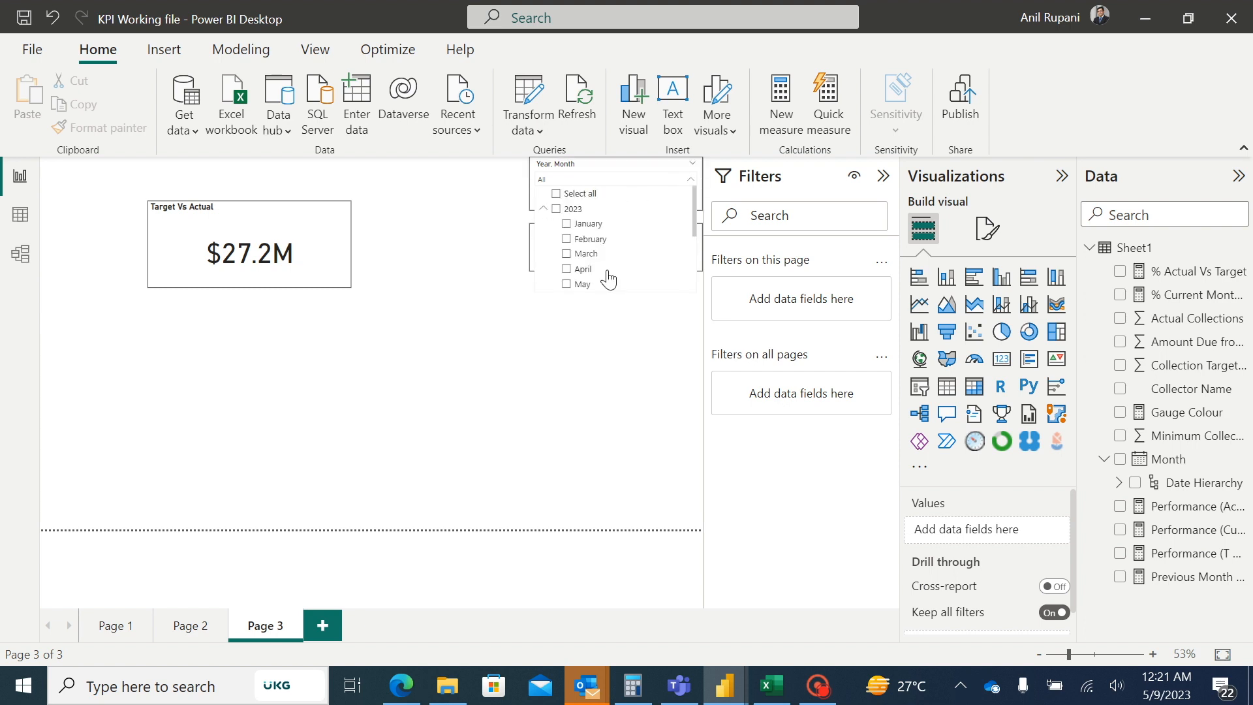
pyautogui.click(567, 269)
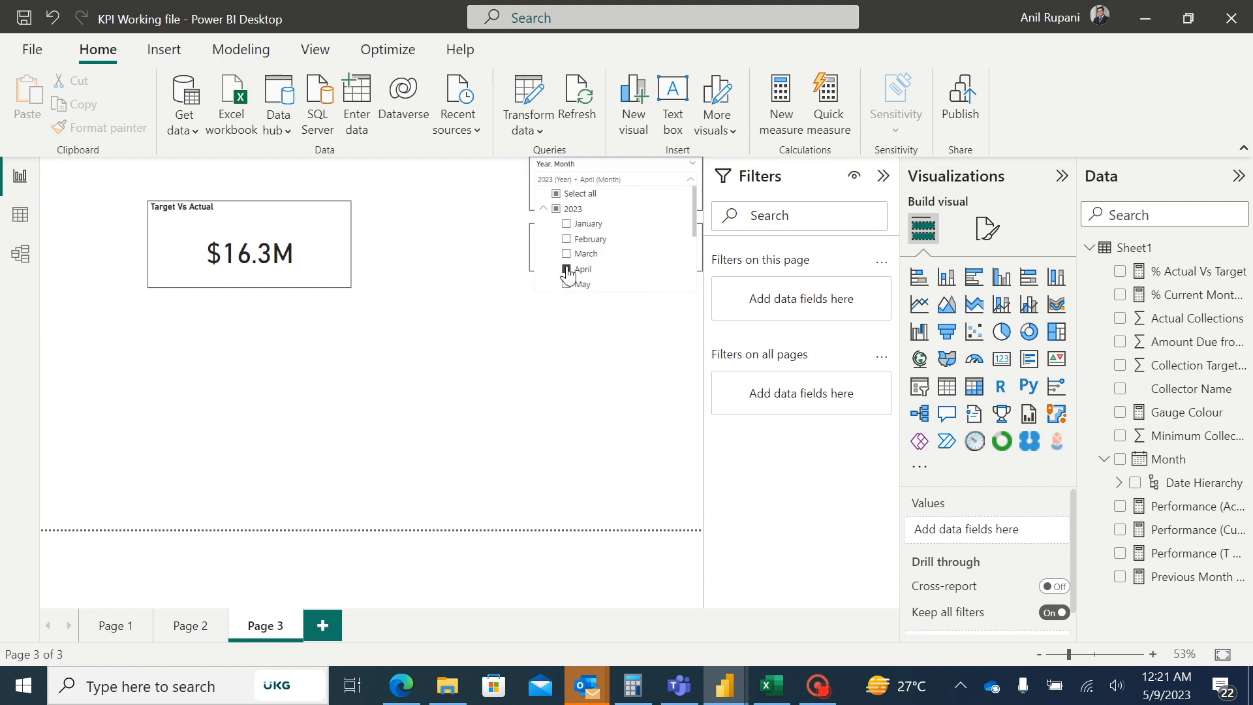
pyautogui.click(508, 324)
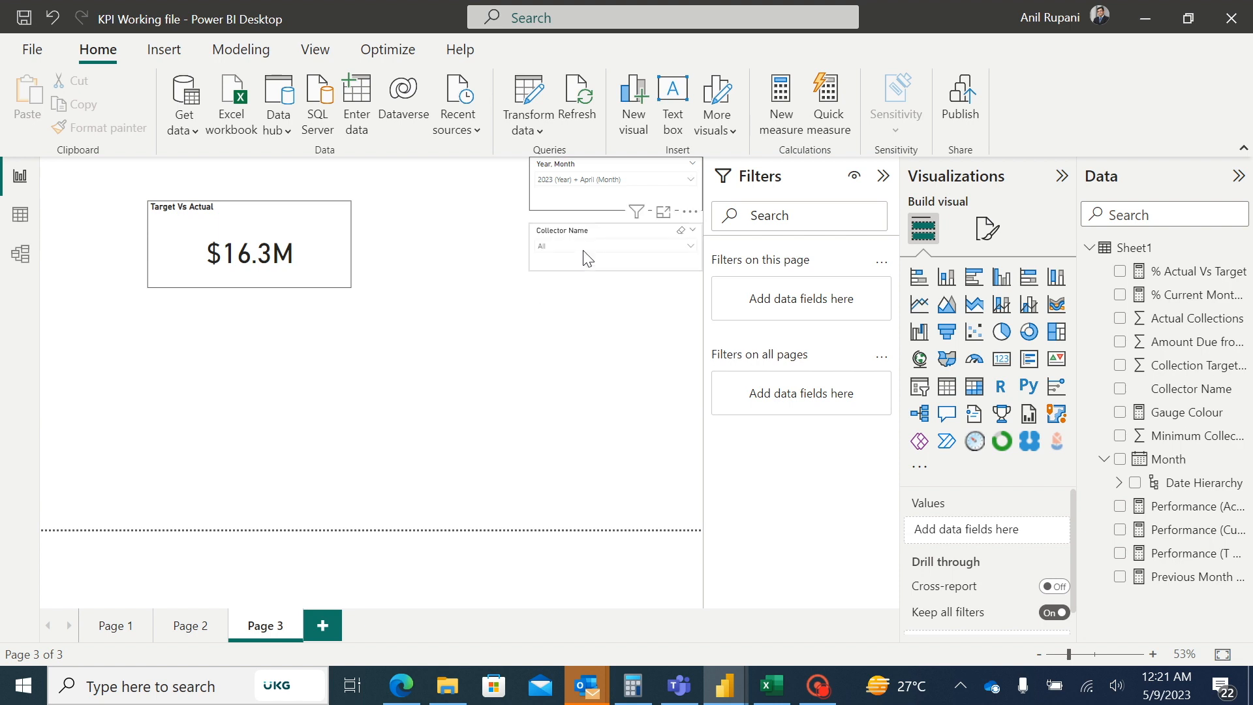
pyautogui.click(640, 251)
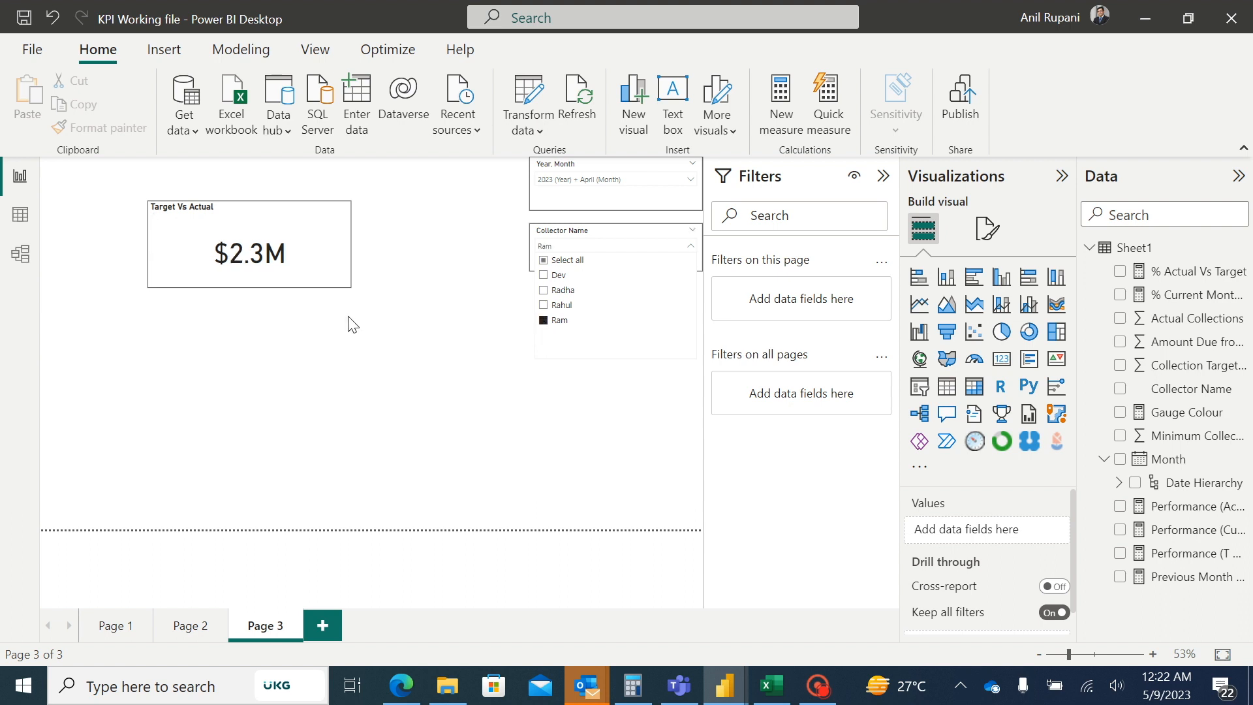
pyautogui.click(363, 323)
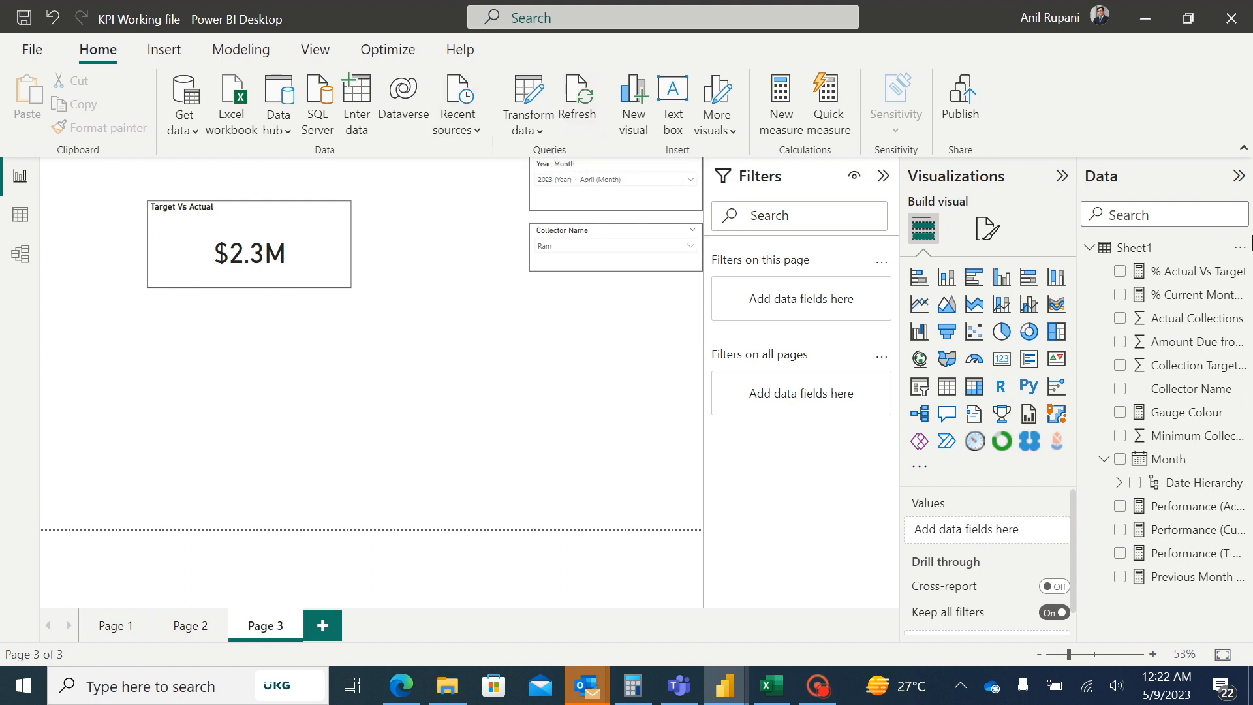
# Create a new measure in Sheet1 named "Performance (Actual Vs Target)" and begin a second line in its formula.
pyautogui.click(1238, 249)
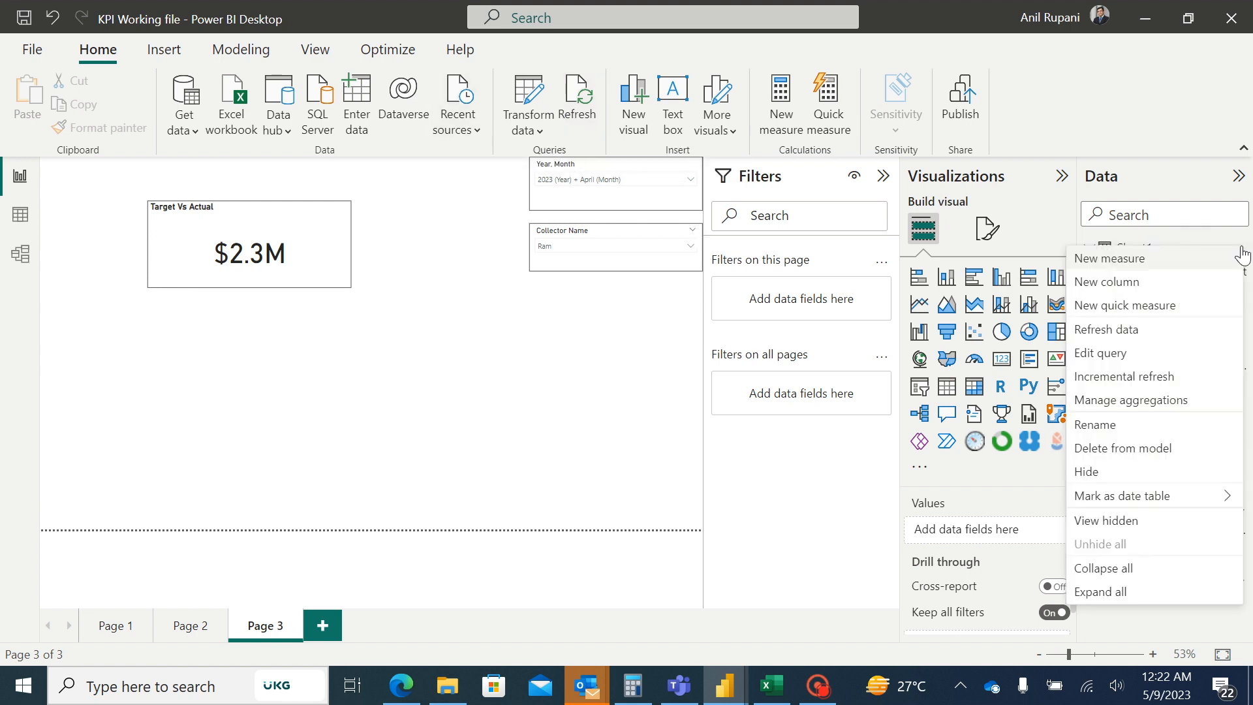
pyautogui.press('Escape')
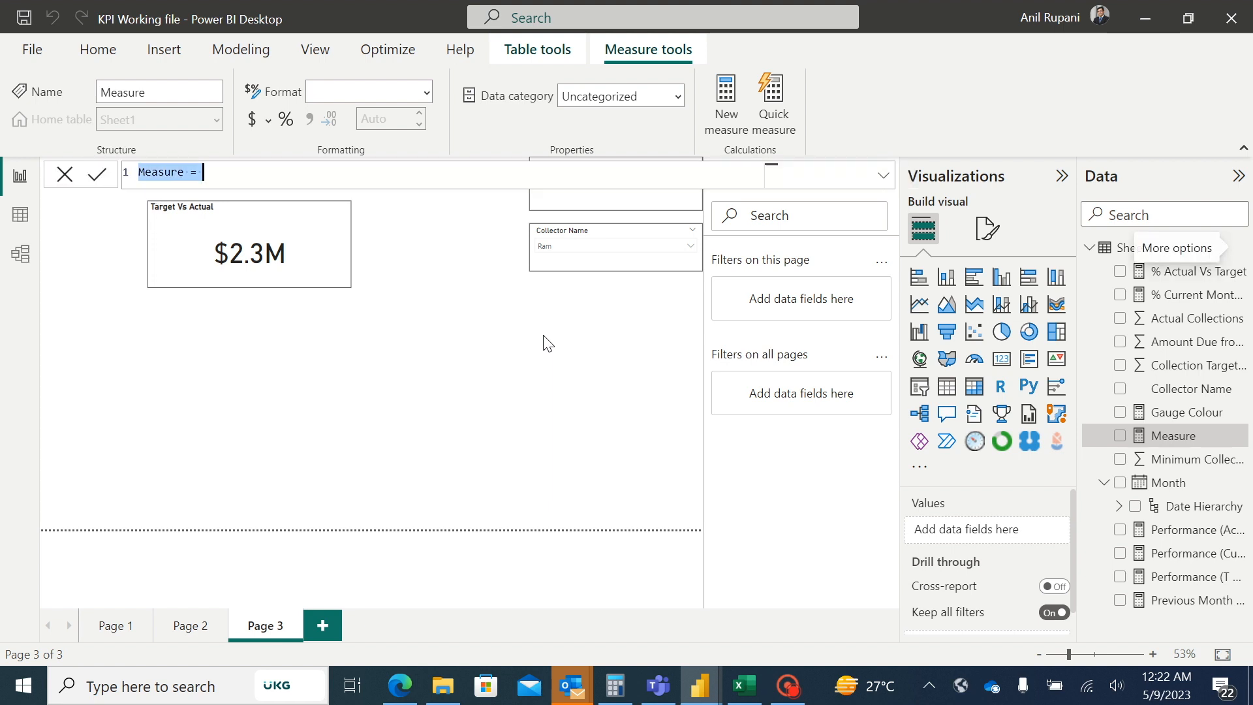
pyautogui.press('BackSpace')
pyautogui.write('P')
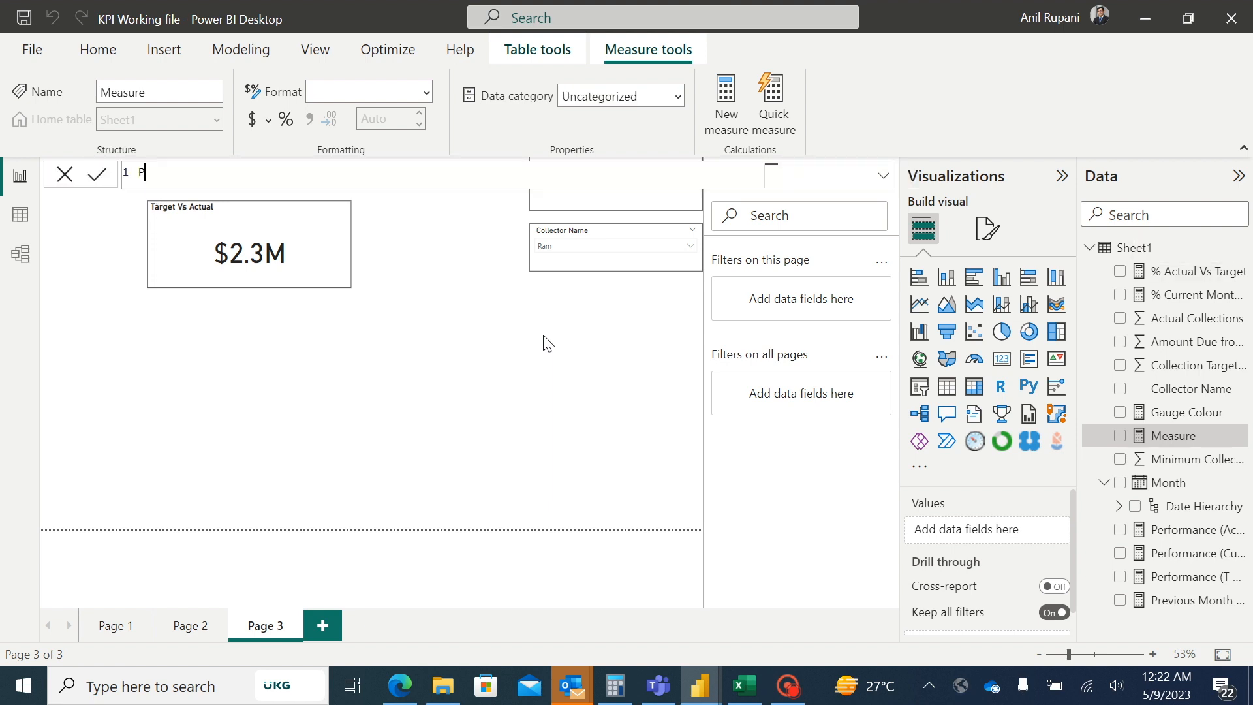
pyautogui.write('erformance (Actual Vs Target')
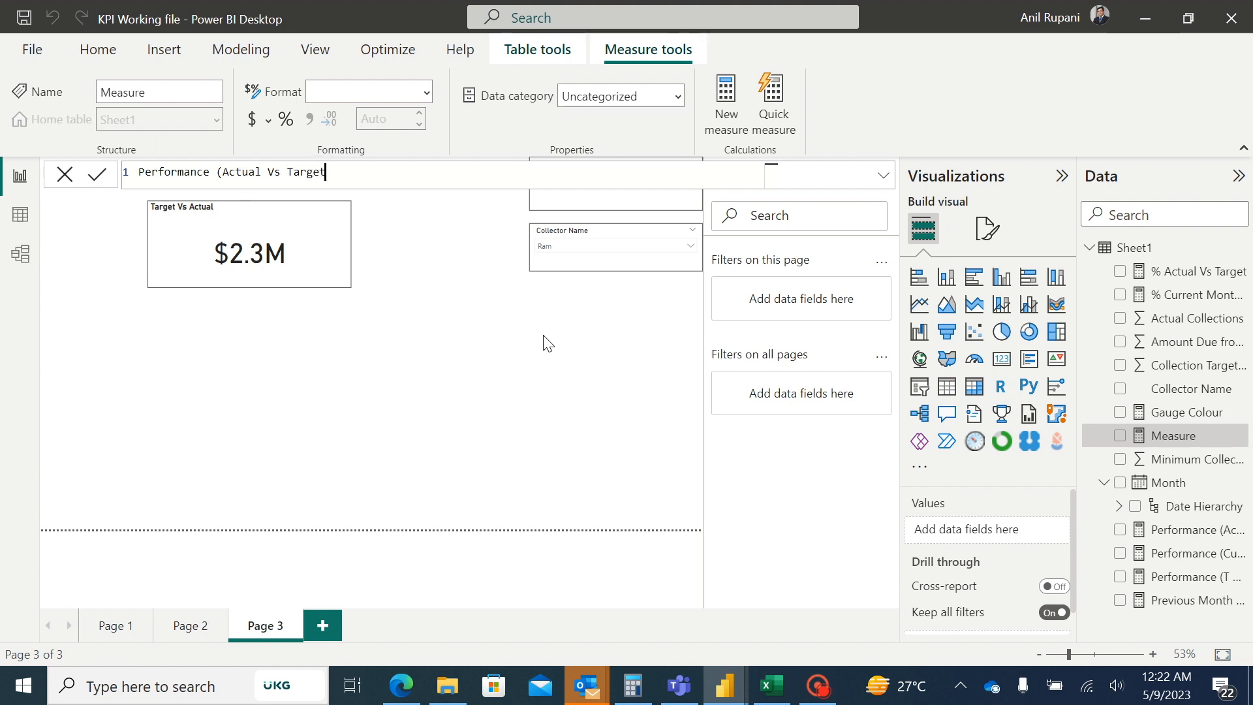
pyautogui.write(') =')
pyautogui.hotkey('shift', 'Return')
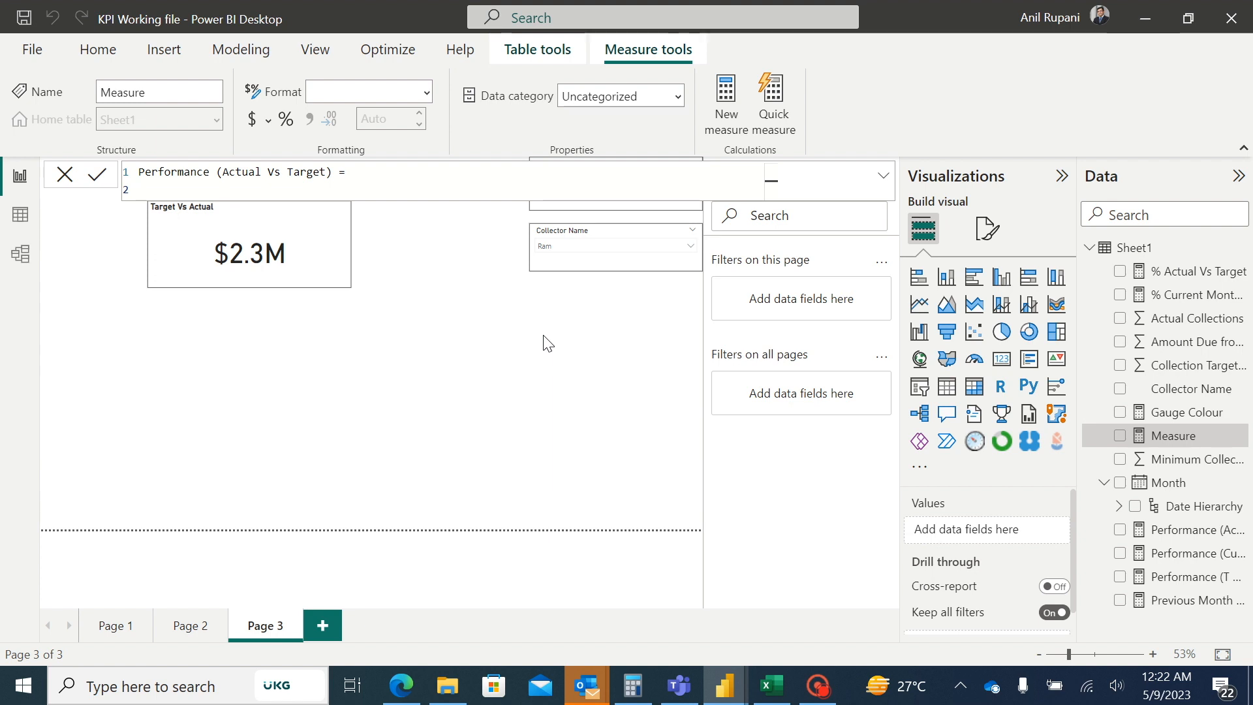
# Define a variable _difference in the measure as the sum of Actual Collections minus the sum of Collection Target (75%).
pyautogui.write('Var')
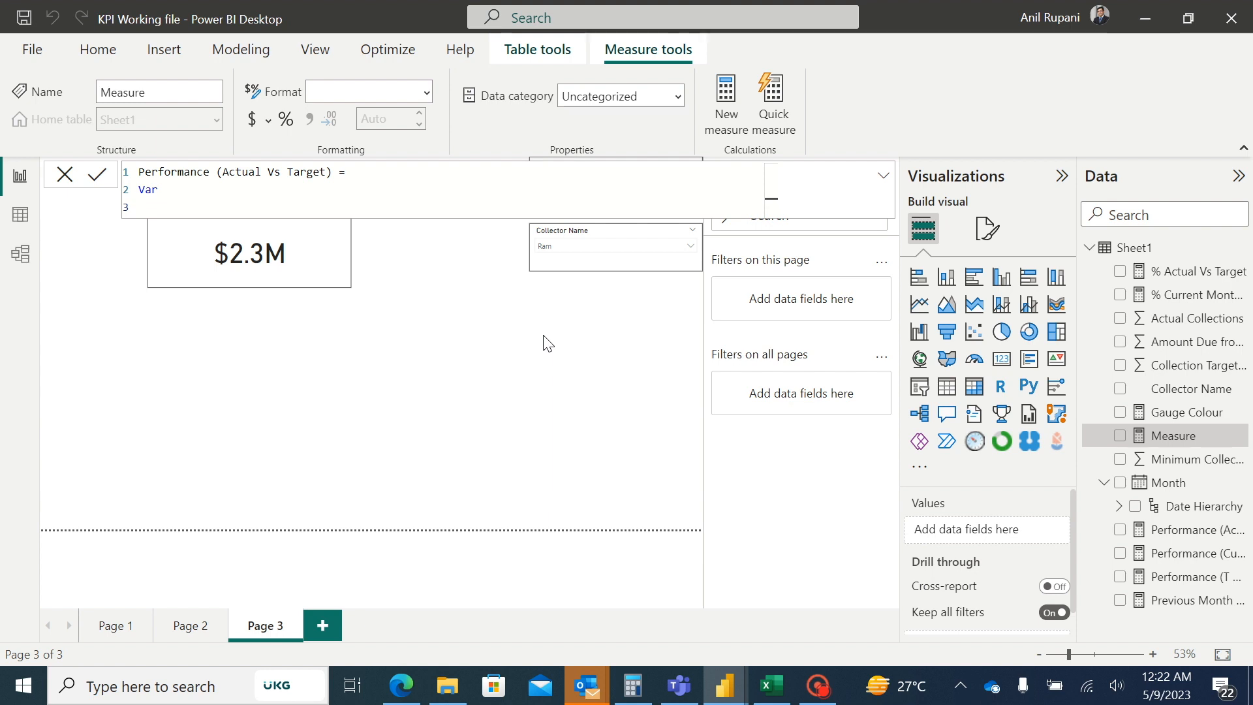
pyautogui.write('_difference = ')
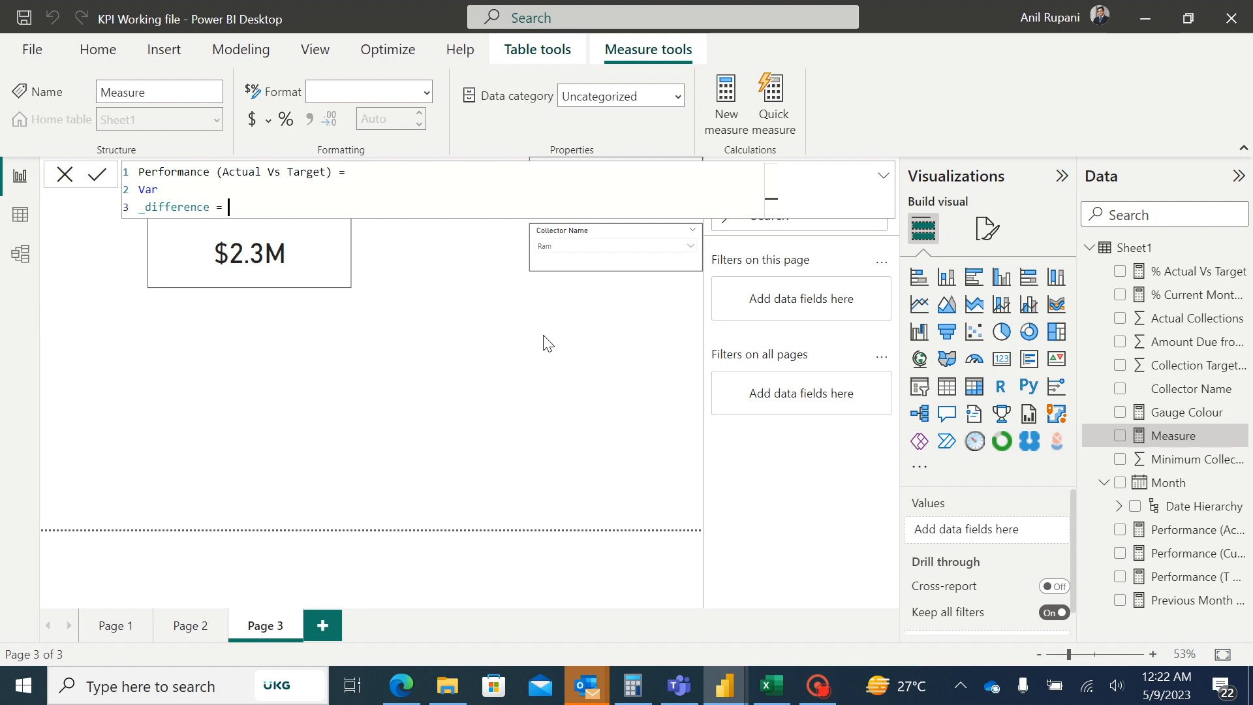
pyautogui.write('sum(')
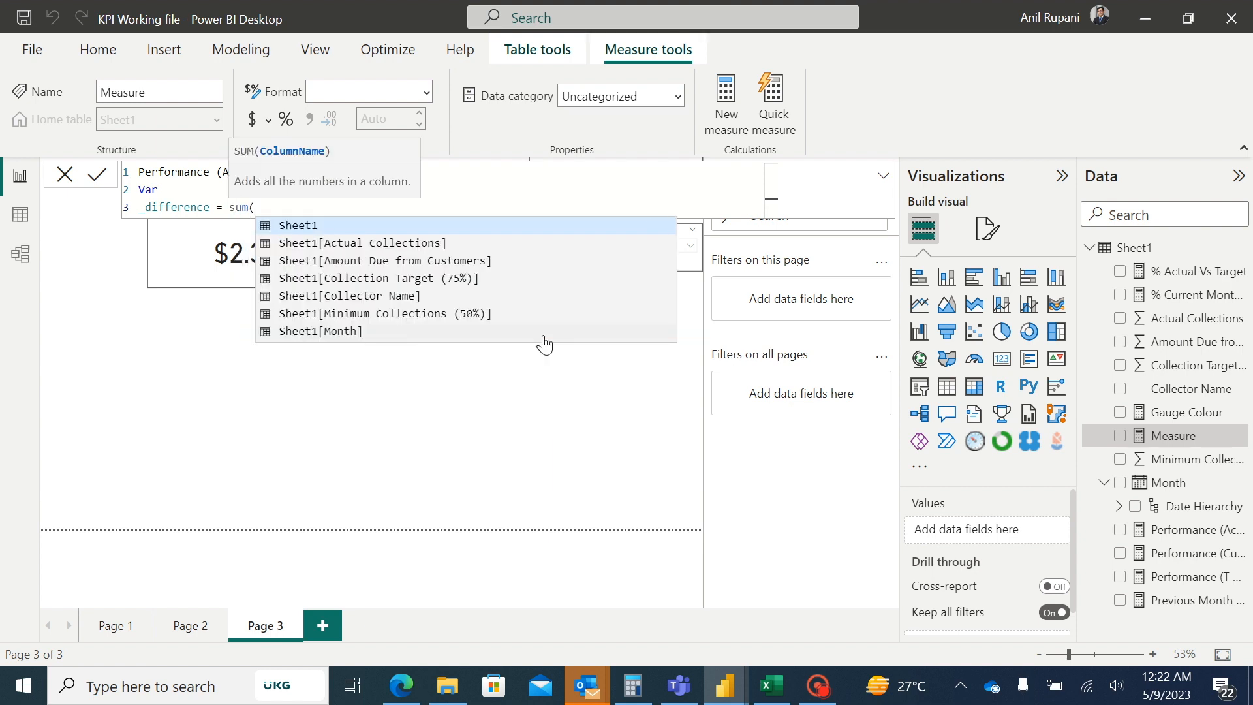
pyautogui.click(407, 246)
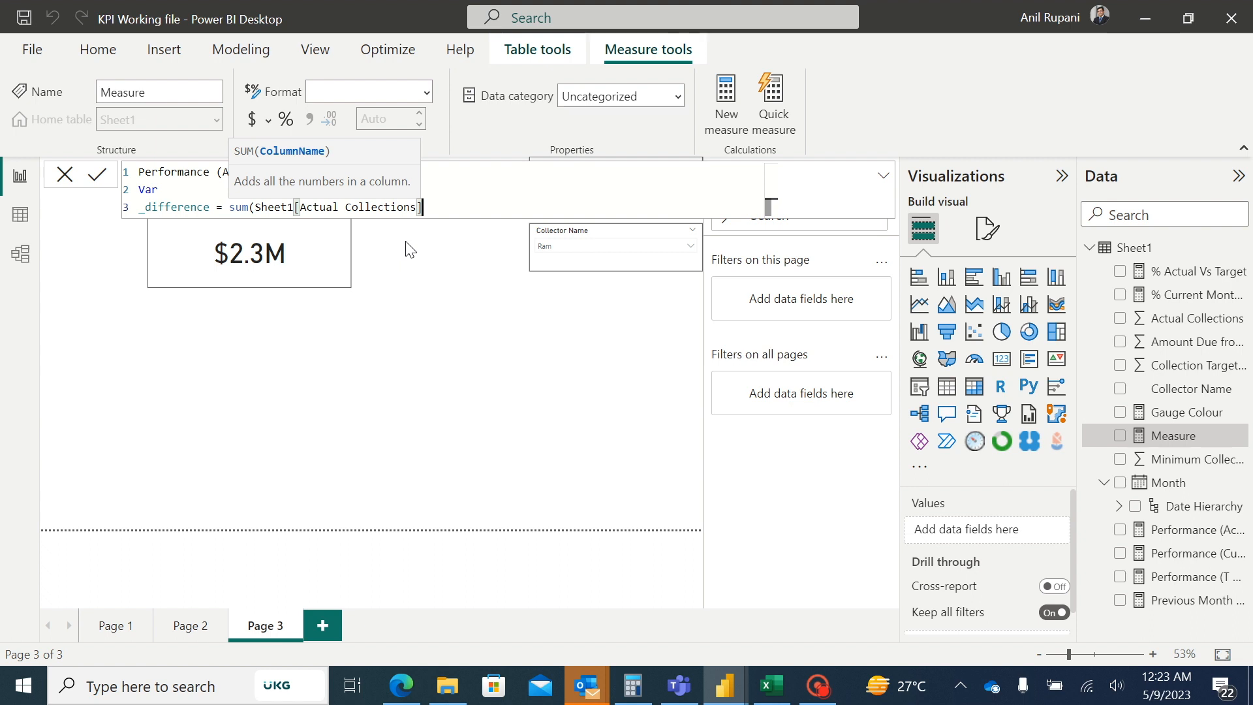
pyautogui.write(')-sum(')
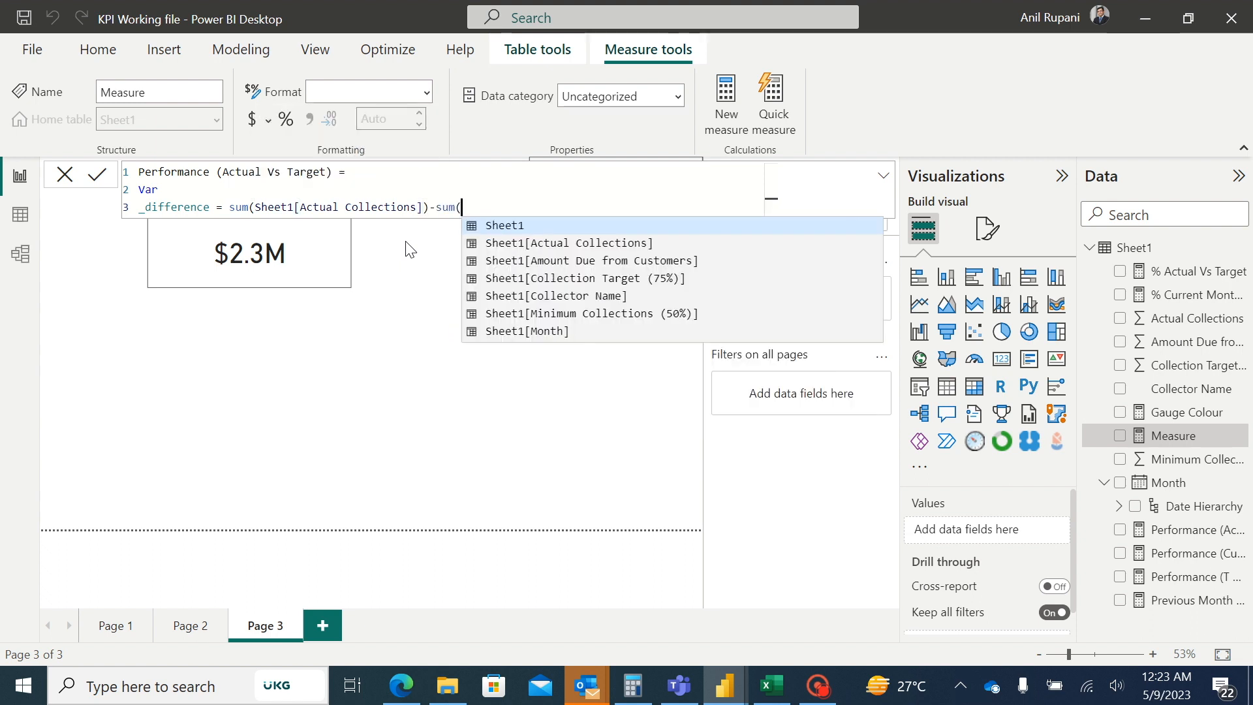
pyautogui.click(599, 281)
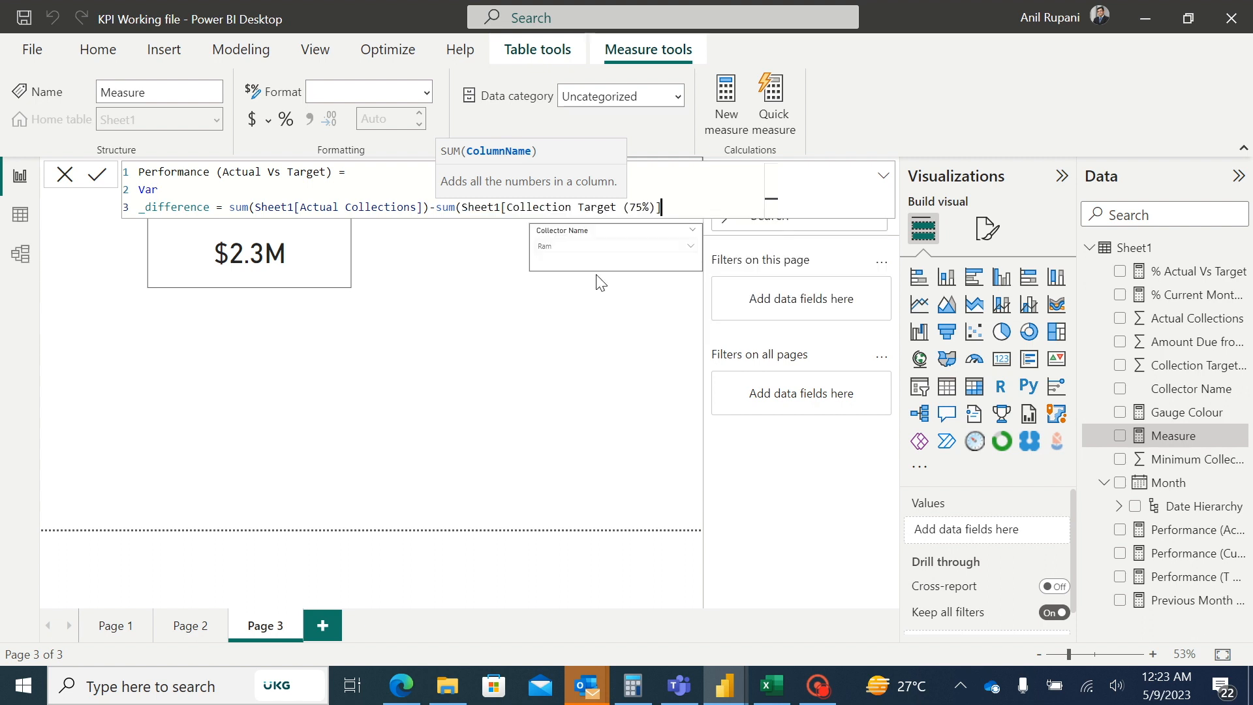
pyautogui.write(')')
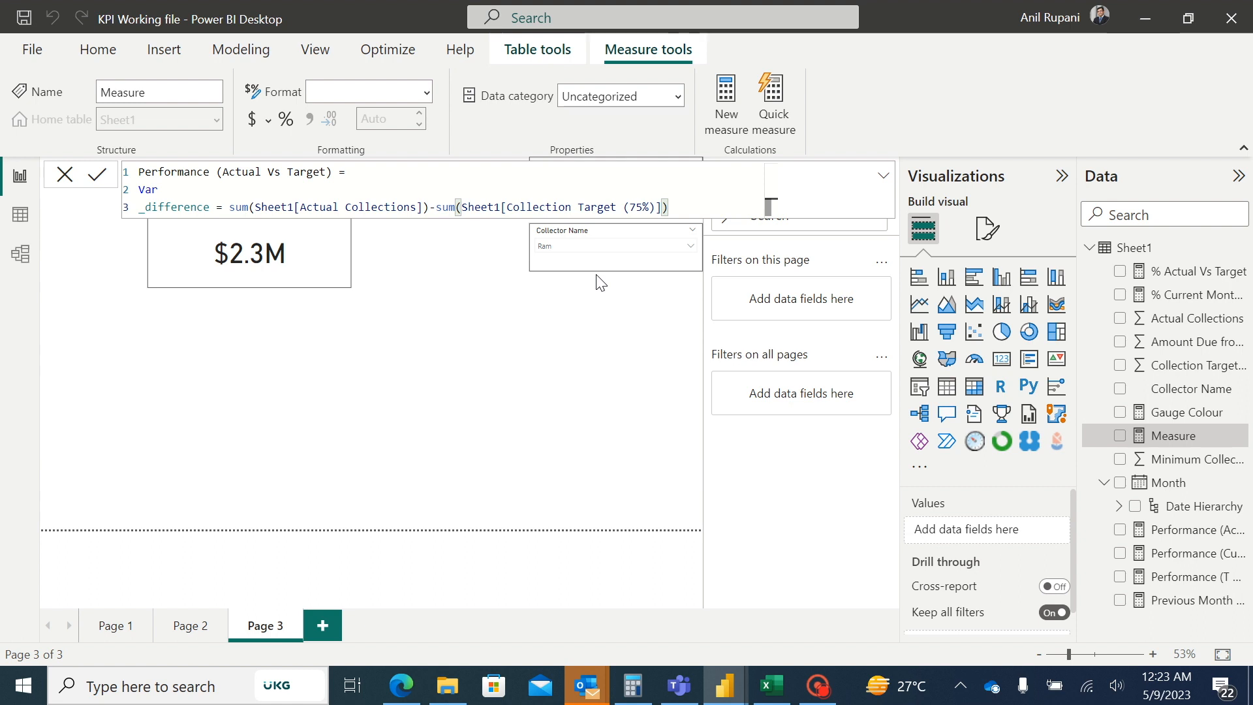
# Declare a second variable named _emoji as a SWITCH function with TRUE() as its expression.
pyautogui.hotkey('shift', 'Return')
pyautogui.write('Var')
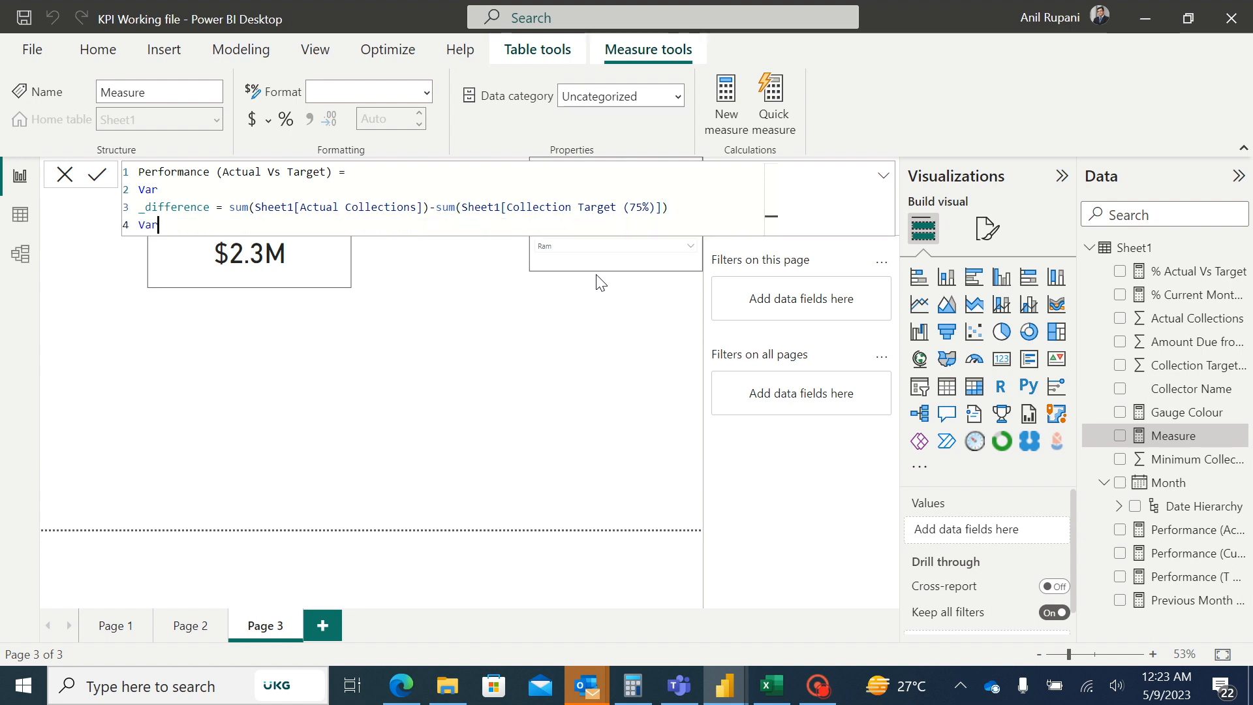
pyautogui.hotkey('shift', 'Return')
pyautogui.write('_')
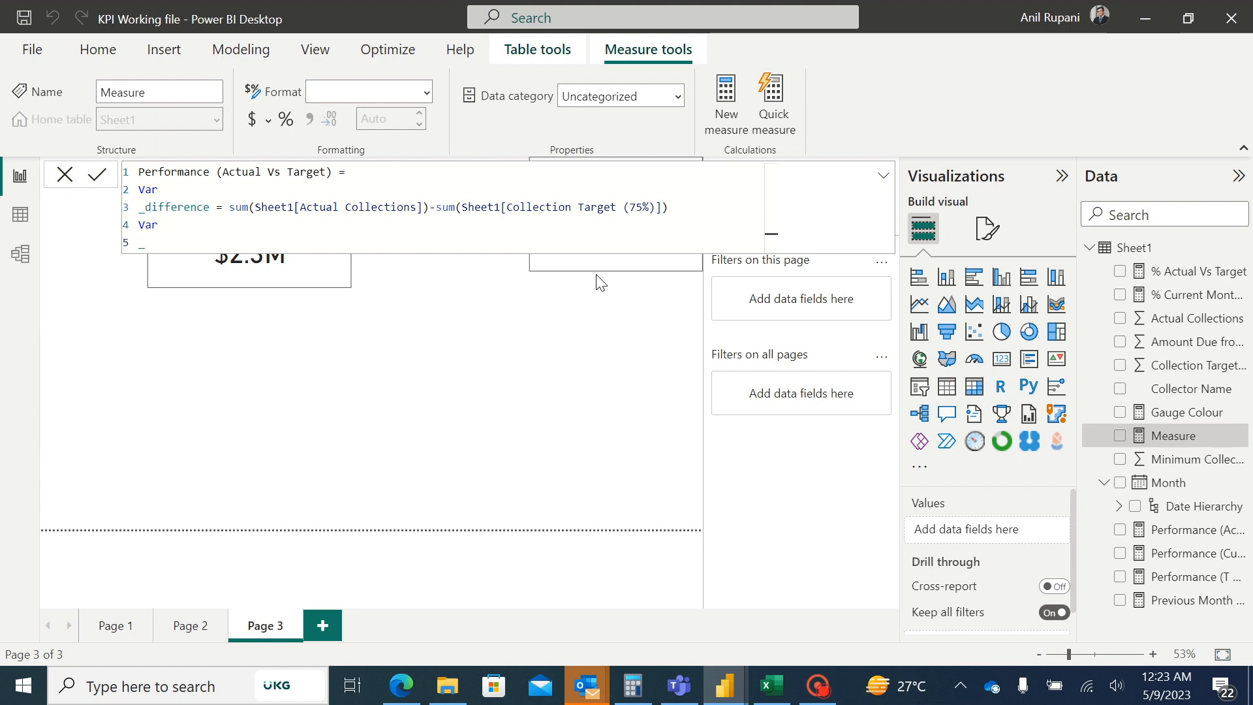
pyautogui.write('emoji')
pyautogui.write('=')
pyautogui.write('switc')
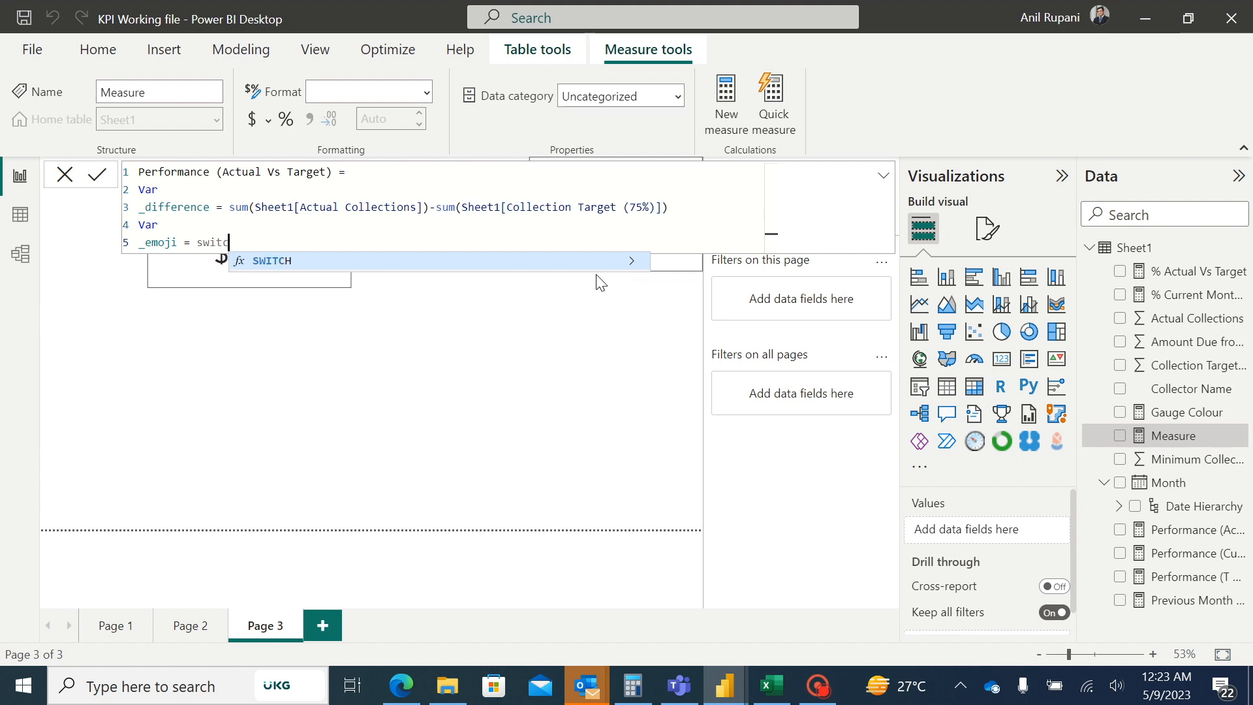
pyautogui.write('h(')
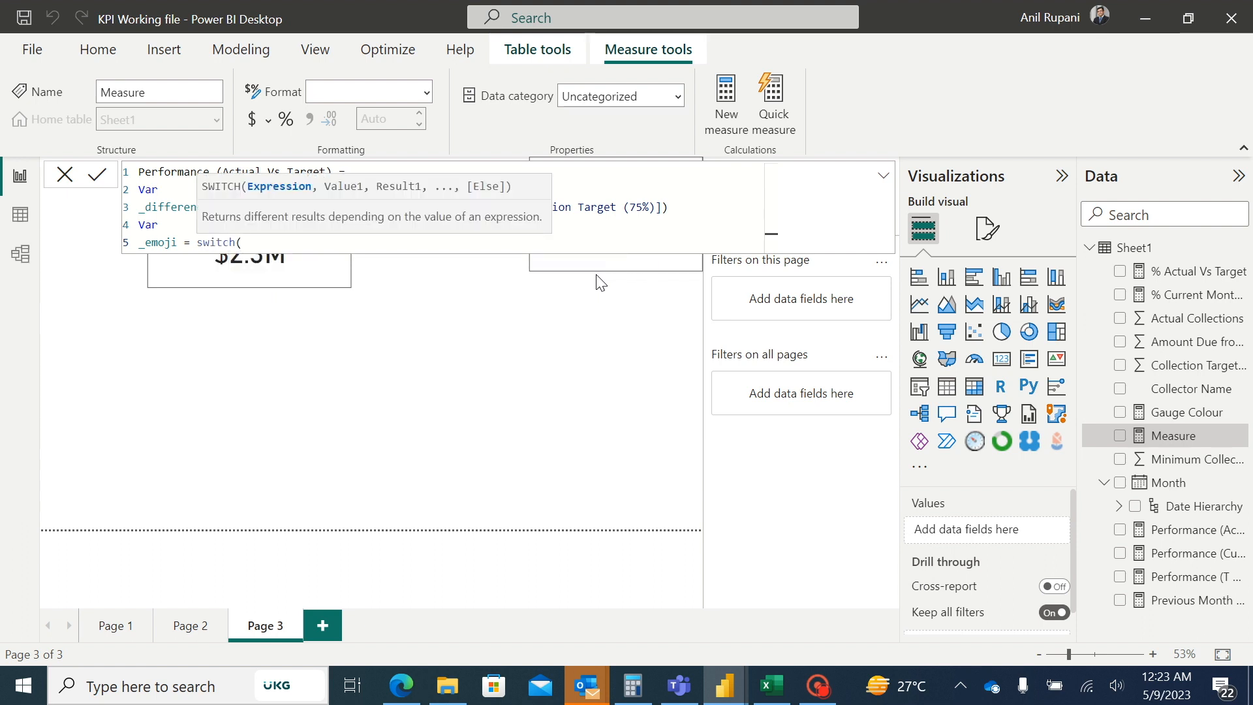
pyautogui.click(601, 283)
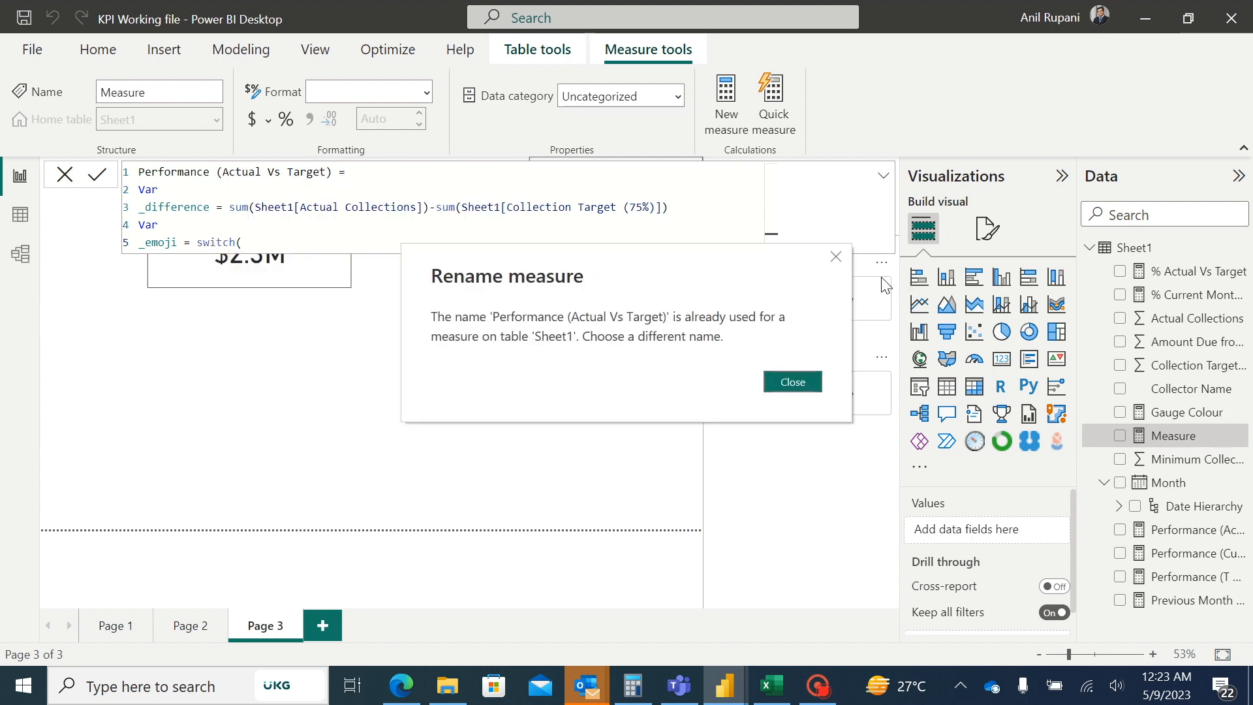
pyautogui.click(836, 257)
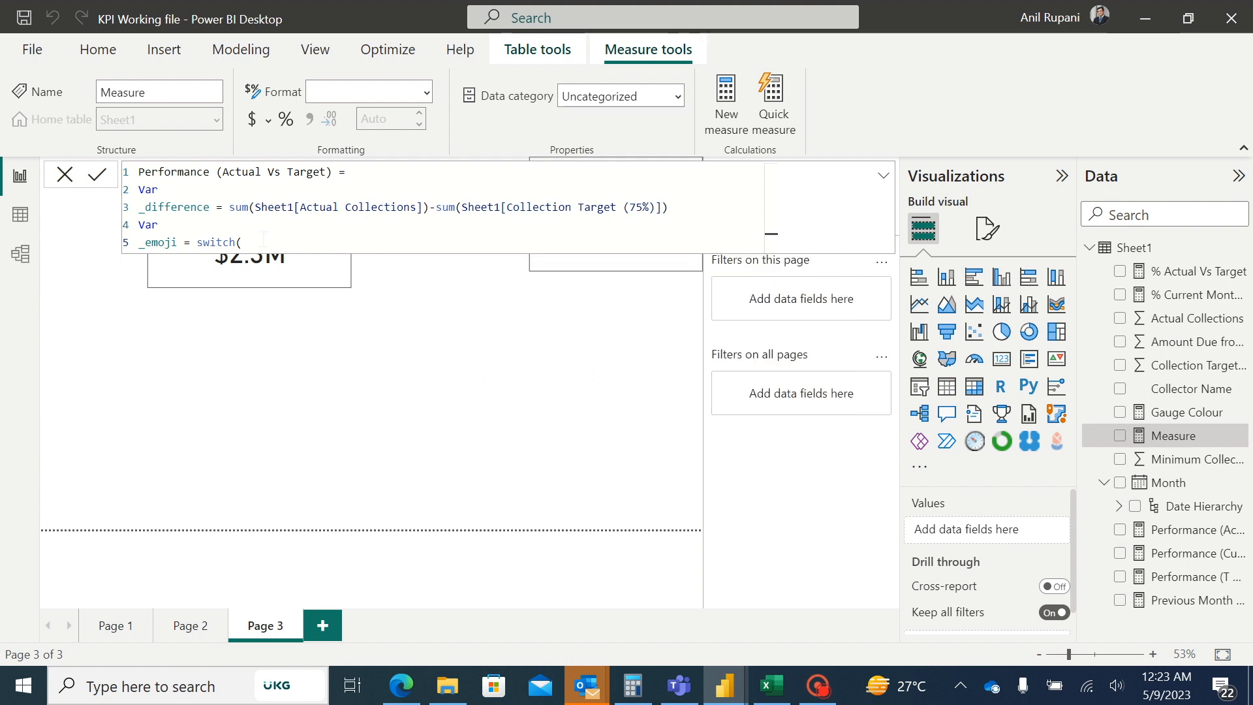
pyautogui.hotkey('shift', 'Return')
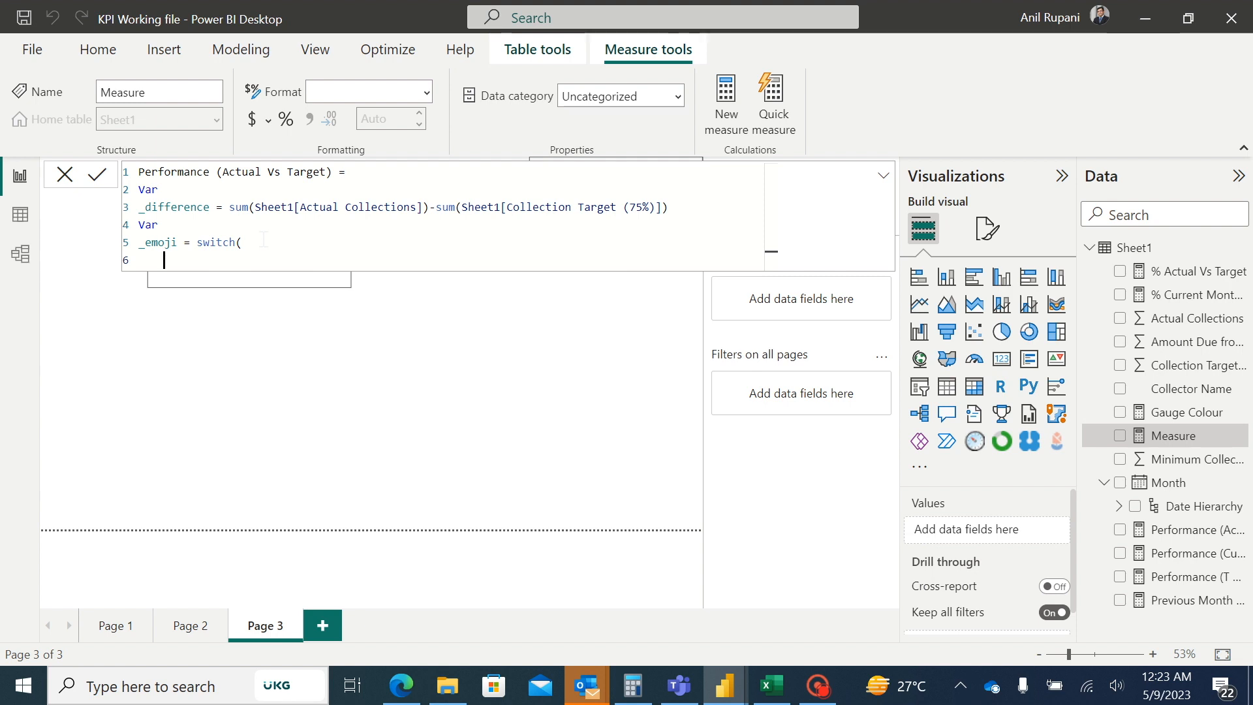
pyautogui.write('true(),')
pyautogui.hotkey('shift', 'Return')
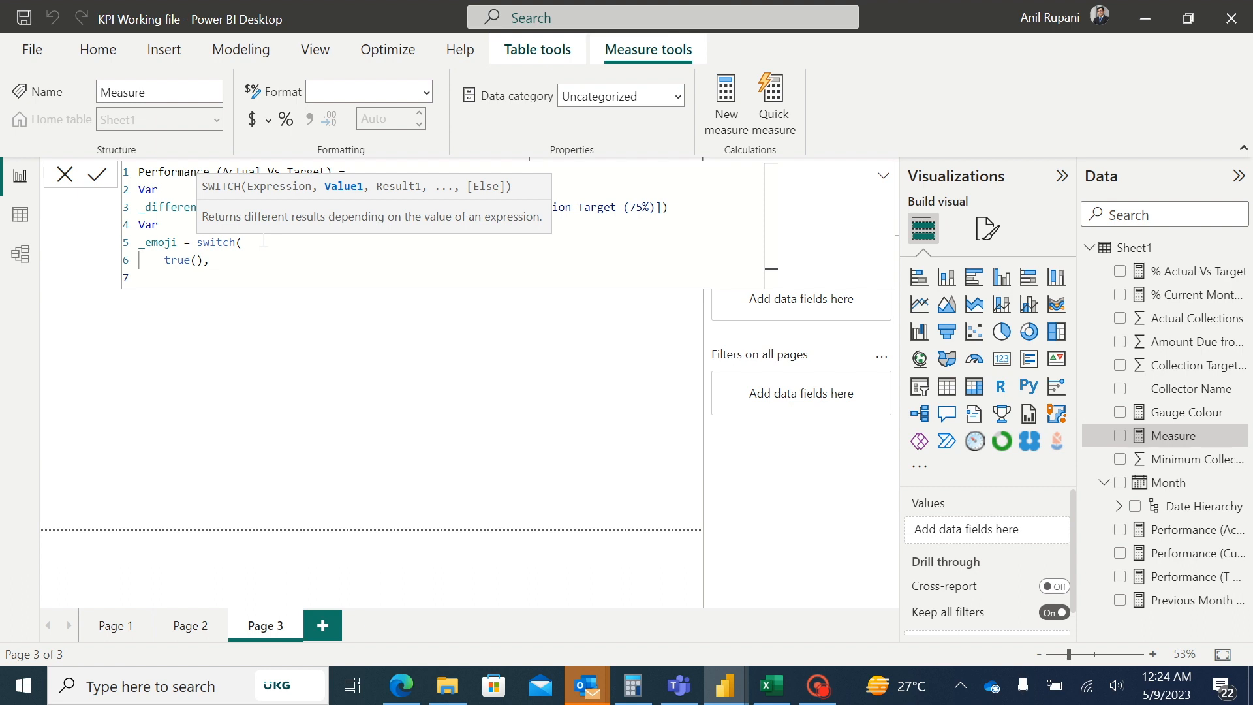
# Add a SWITCH condition that returns a smiling face emoji in quotes when _difference > 0.
pyautogui.write('_')
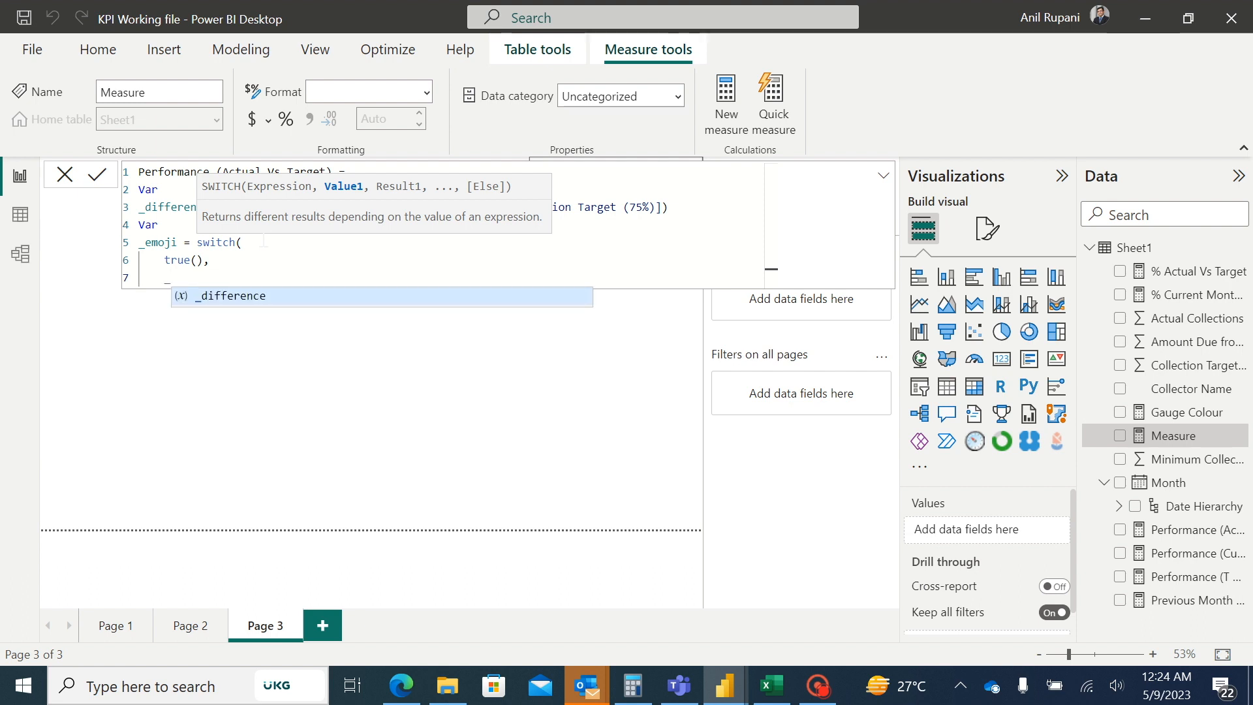
pyautogui.click(237, 296)
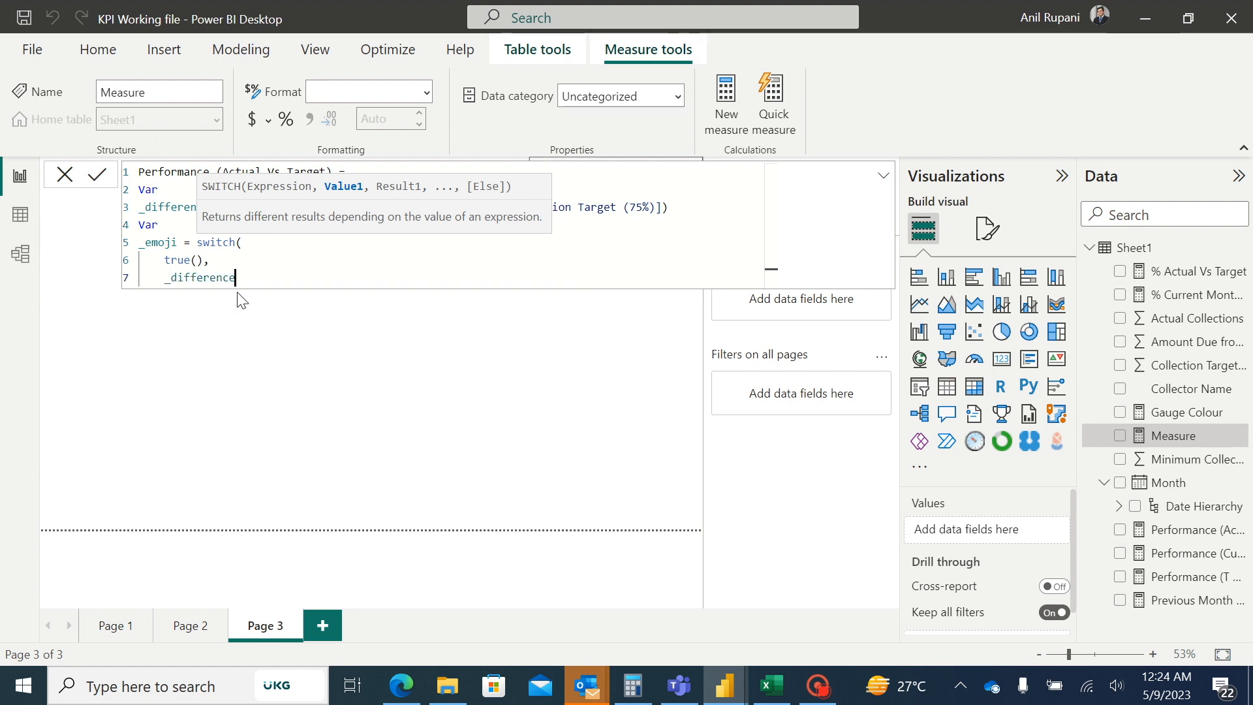
pyautogui.write('>')
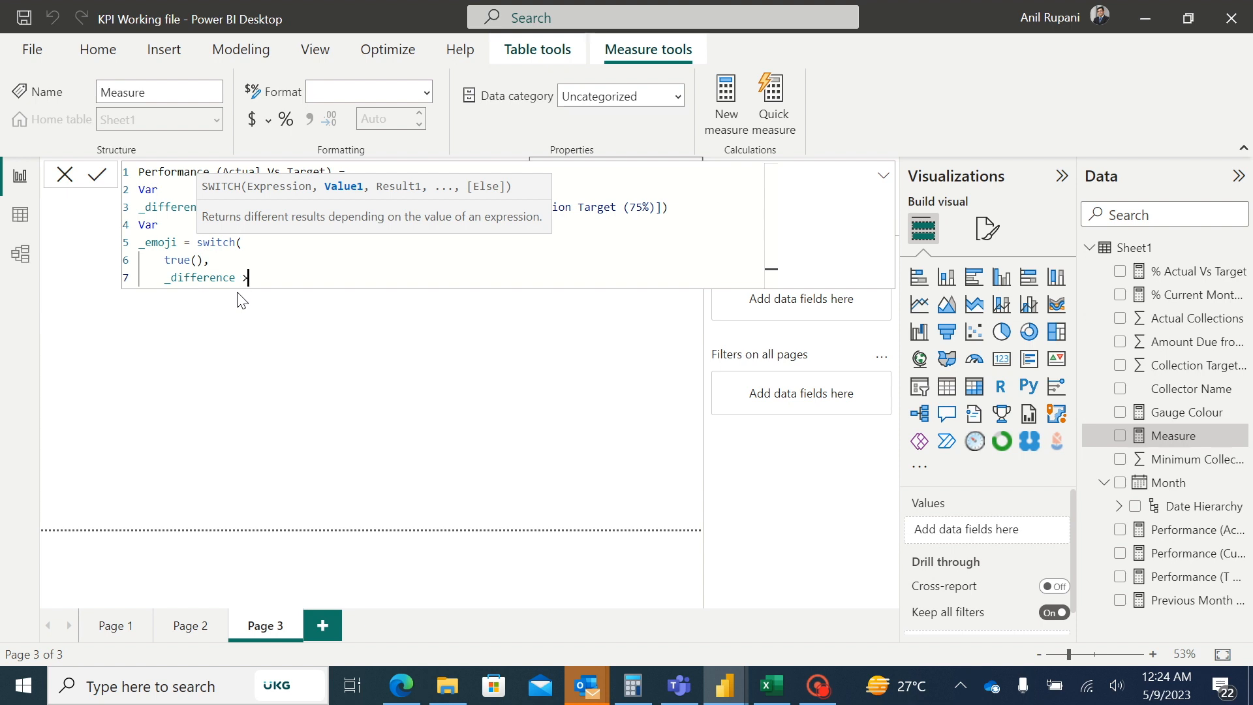
pyautogui.write(' 0')
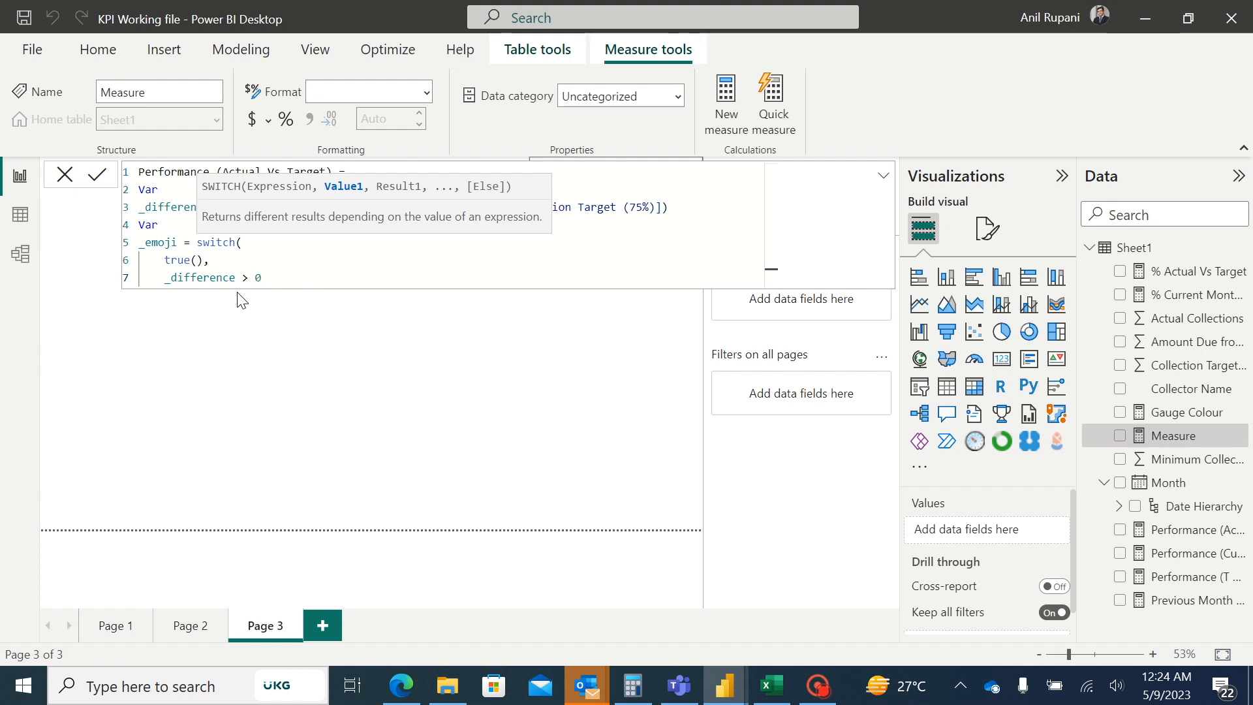
pyautogui.write(', "')
pyautogui.press('super+period')
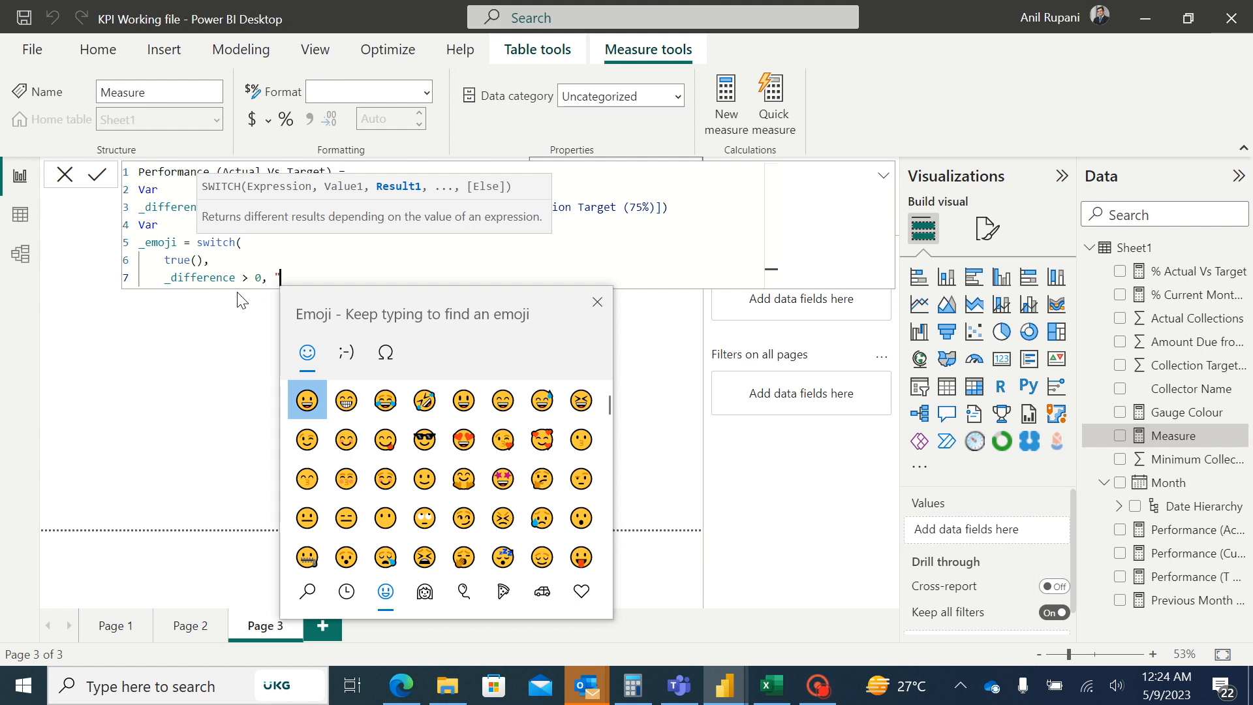
pyautogui.click(346, 441)
pyautogui.write('"')
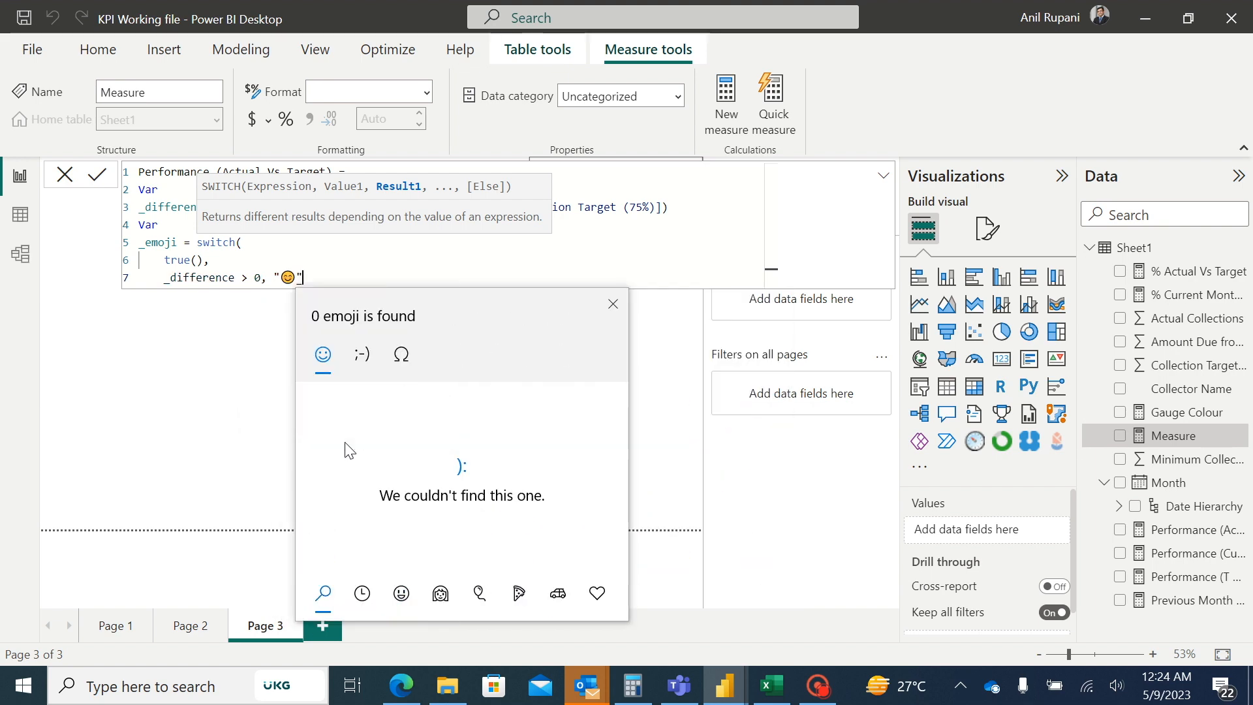
pyautogui.click(613, 303)
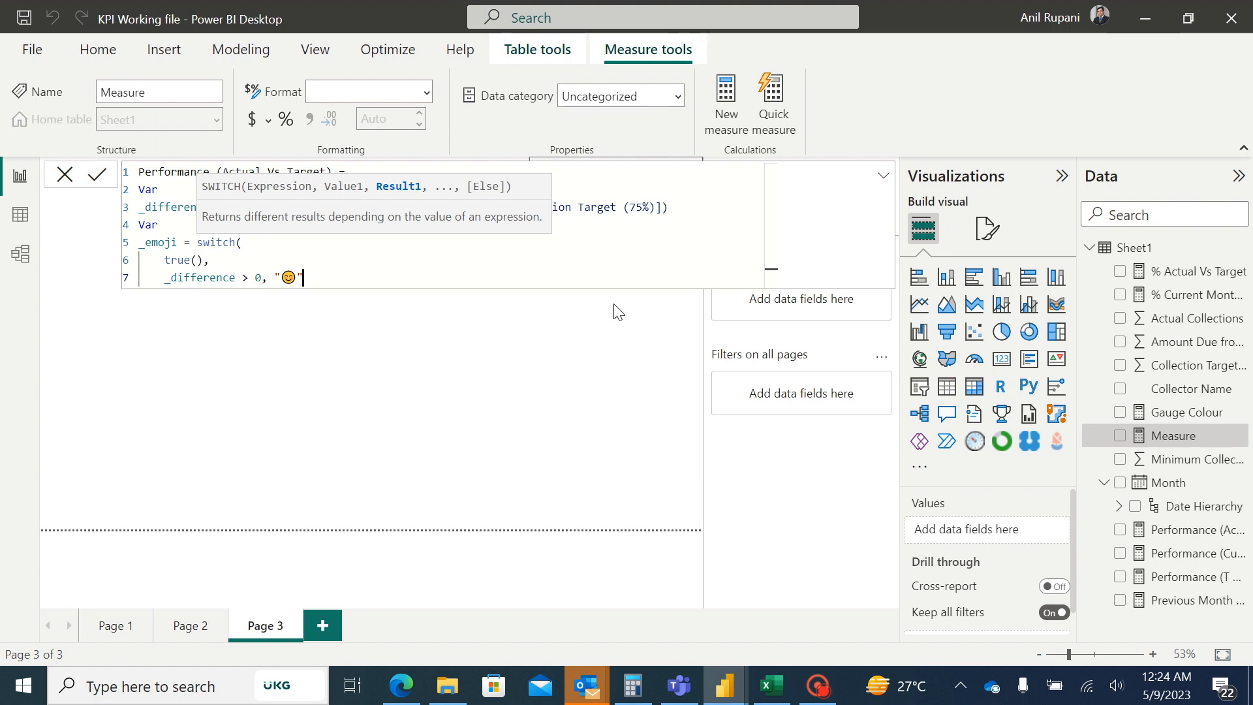
pyautogui.write(',')
# Add a second SWITCH condition that returns the disappointed face emoji in quotes when _difference < 0.
pyautogui.hotkey('shift', 'Return')
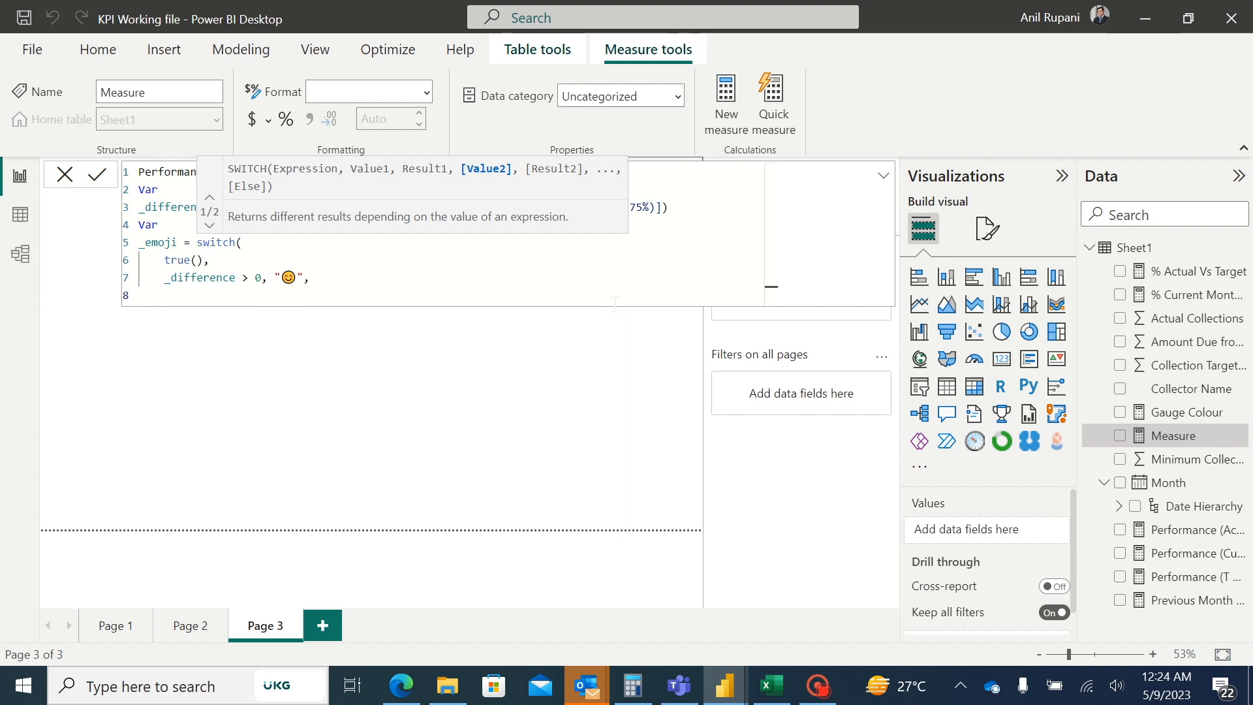
pyautogui.write('_')
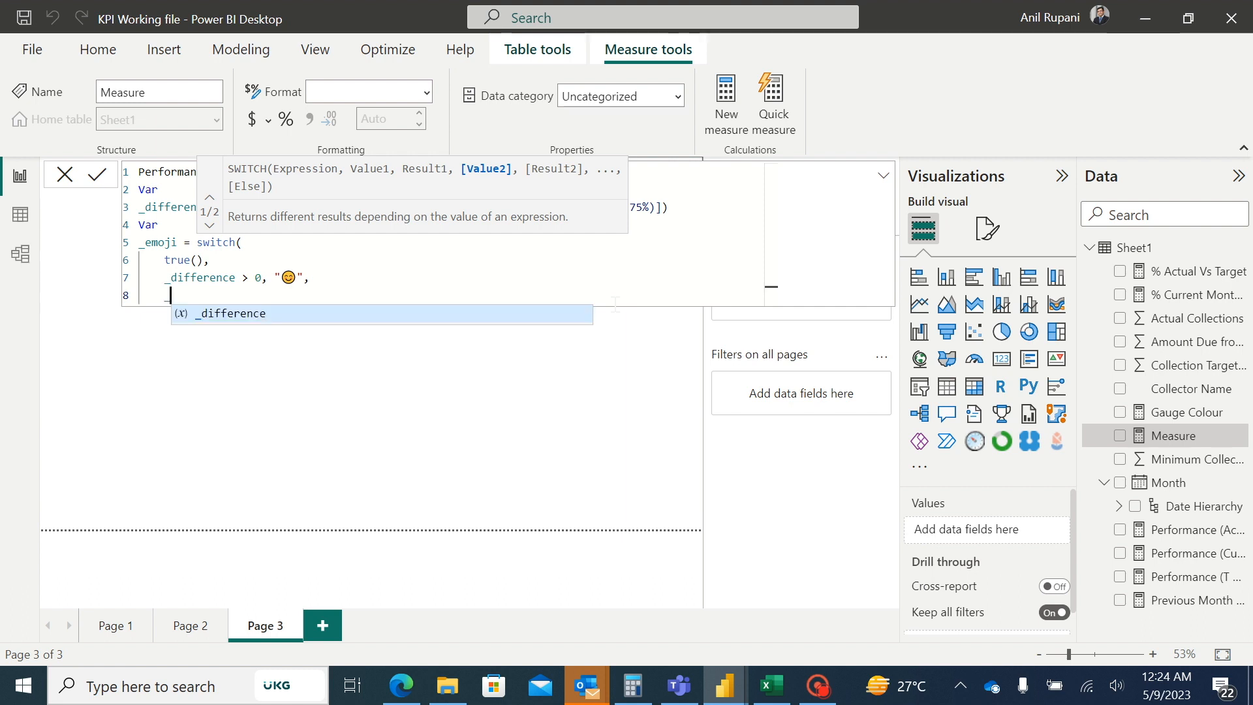
pyautogui.click(243, 315)
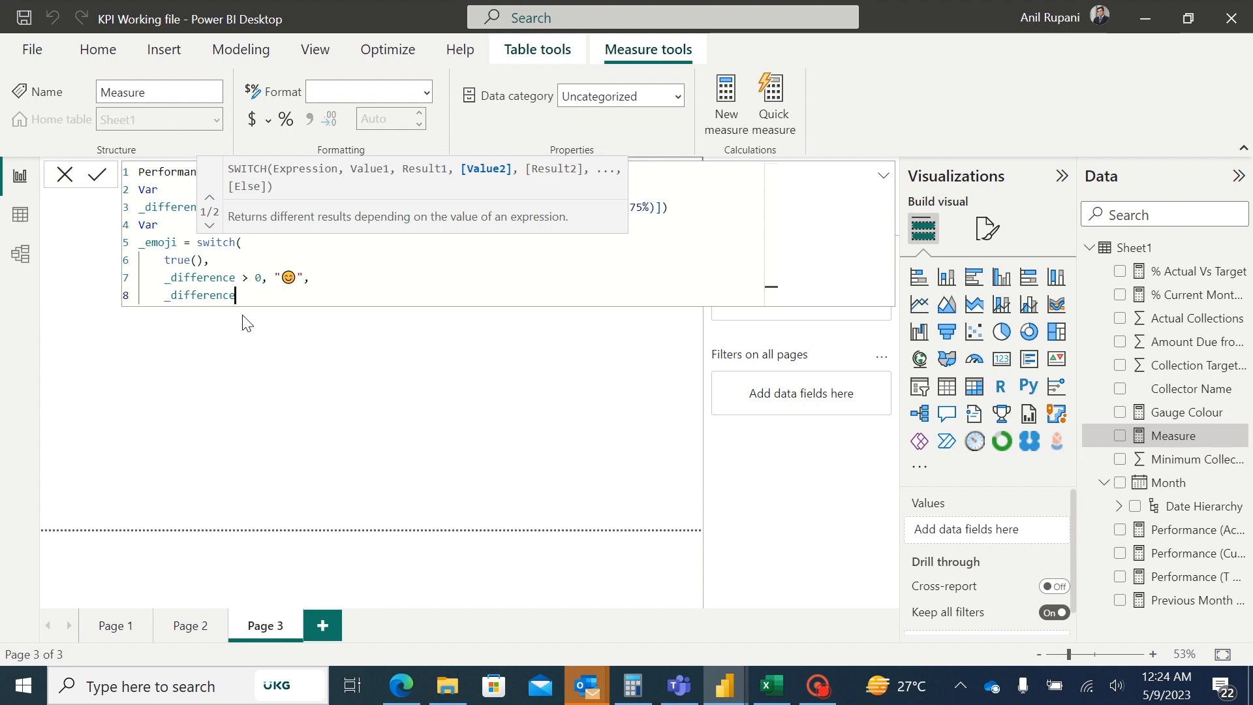
pyautogui.write('< 0, ')
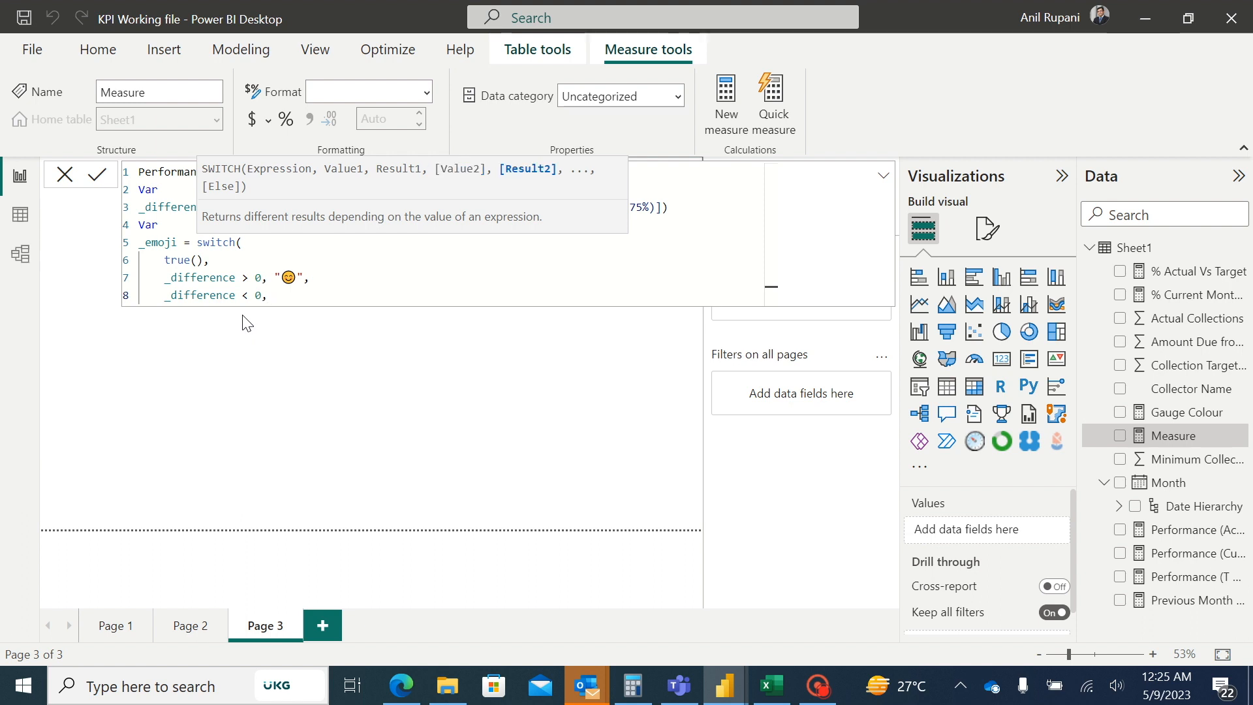
pyautogui.write('"')
pyautogui.press('super+period')
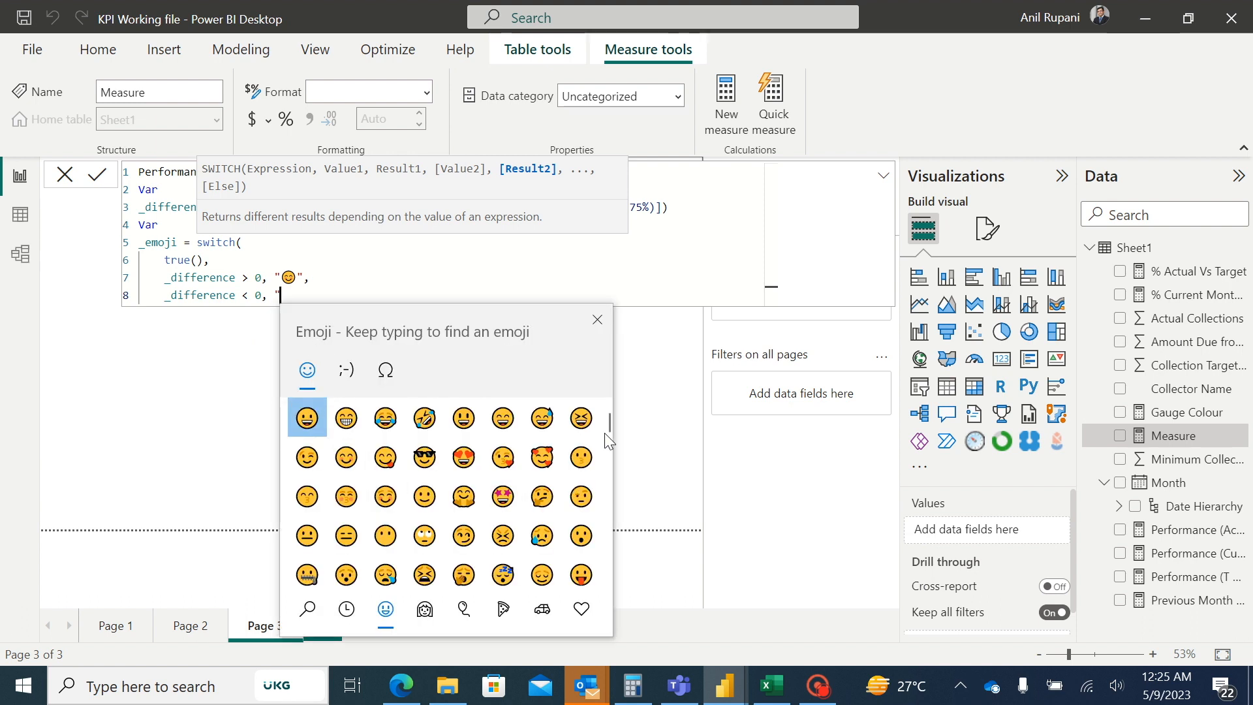
pyautogui.moveTo(610, 420); pyautogui.dragTo(605, 428)
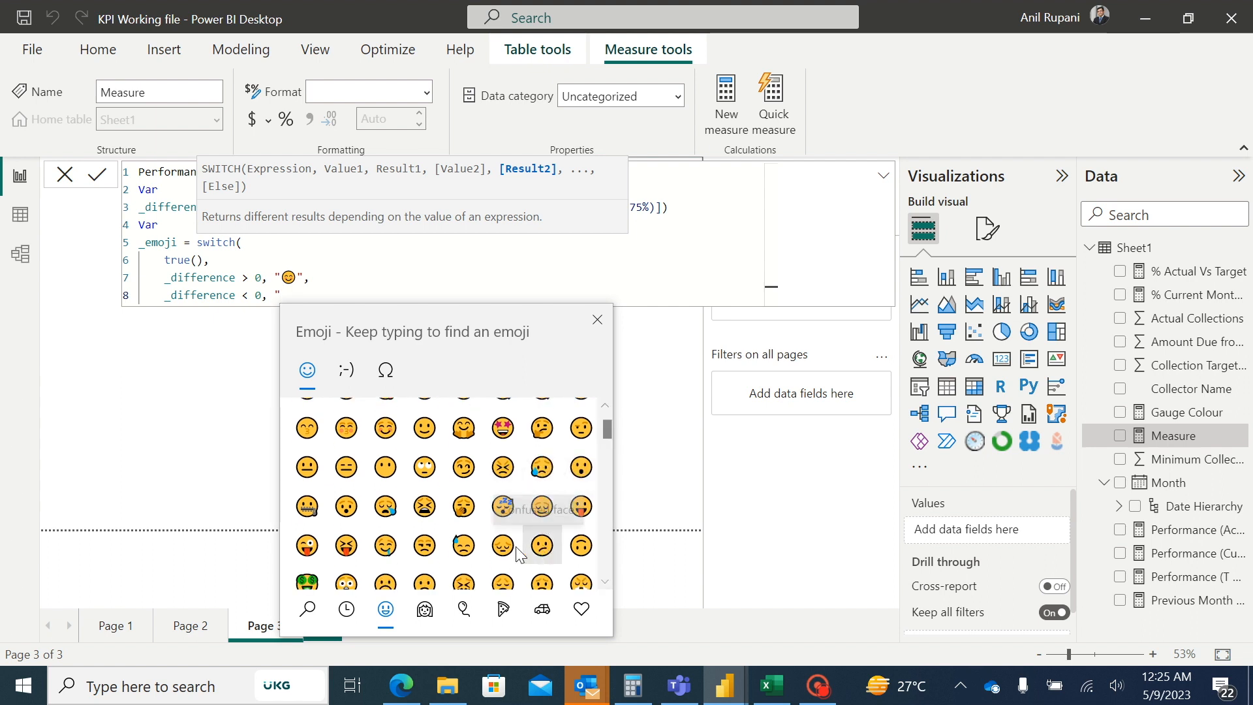
pyautogui.click(503, 581)
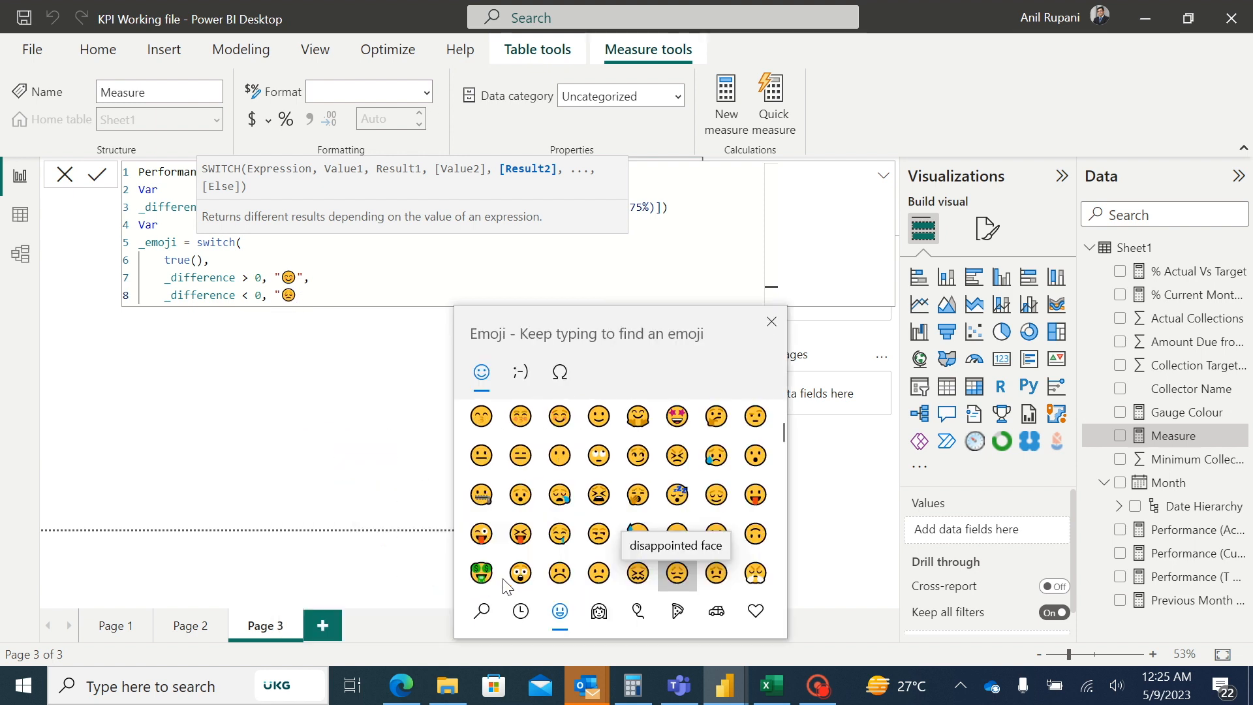
pyautogui.write('"')
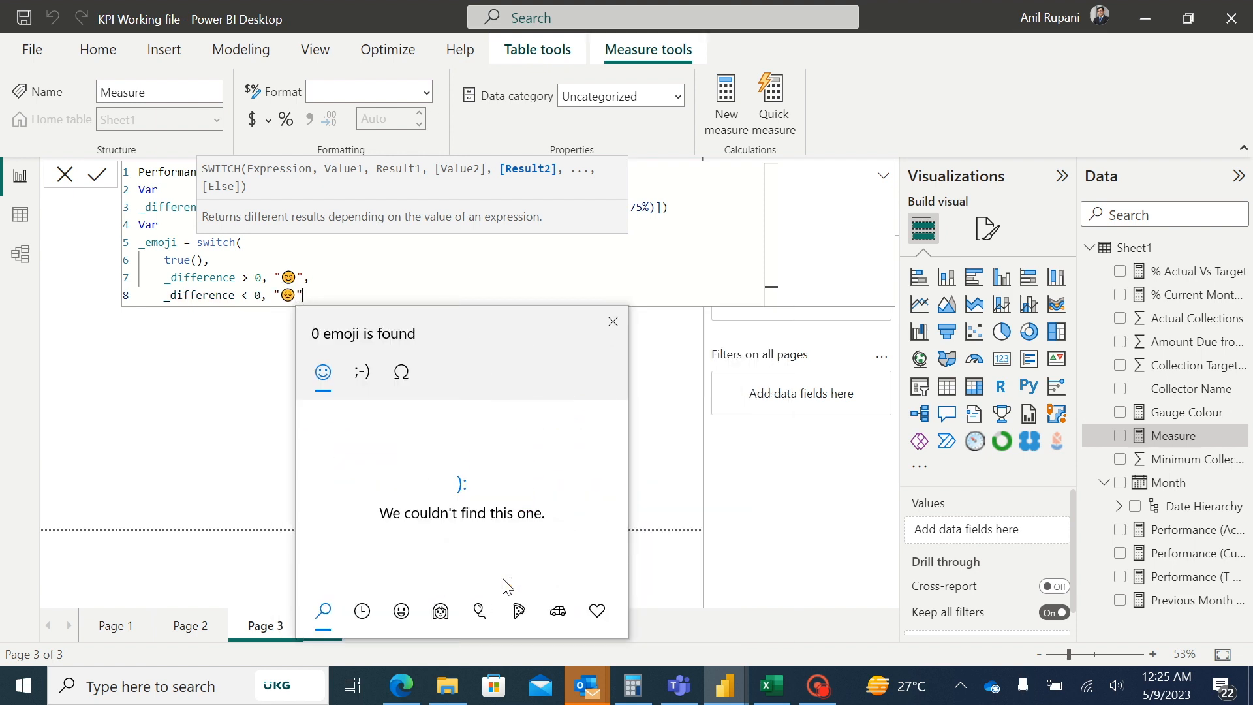
pyautogui.click(613, 323)
pyautogui.write(',')
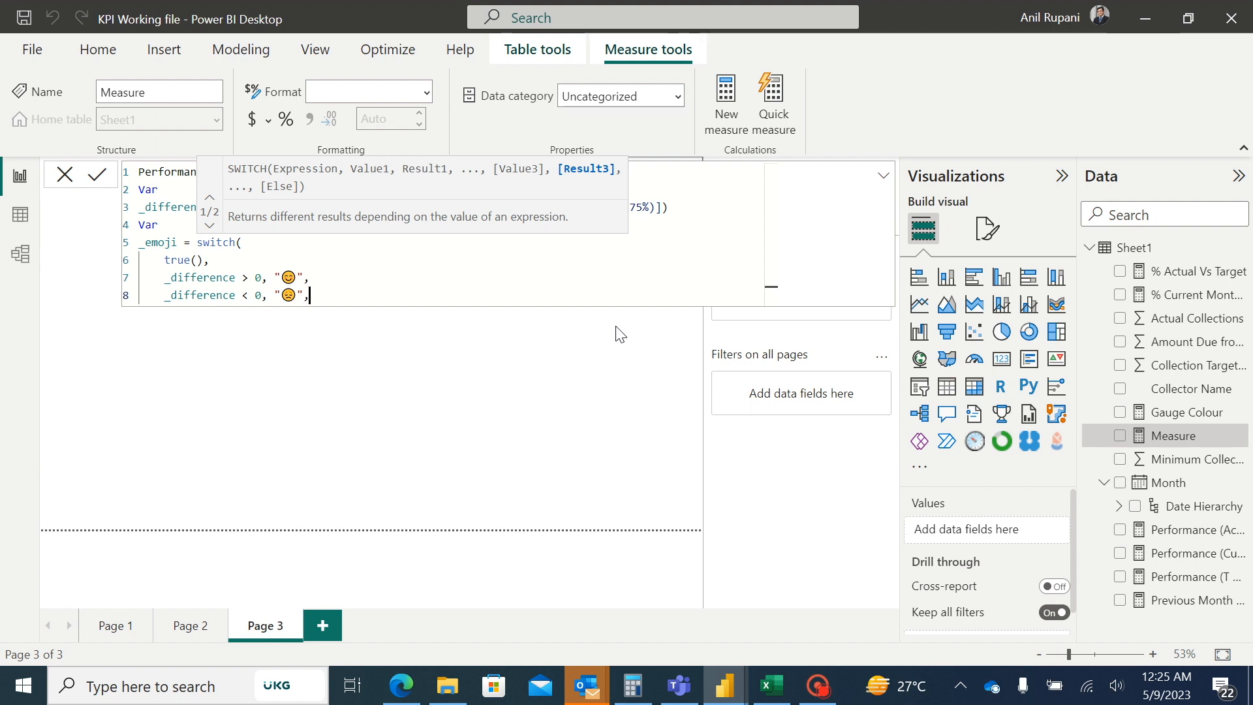
pyautogui.click(620, 335)
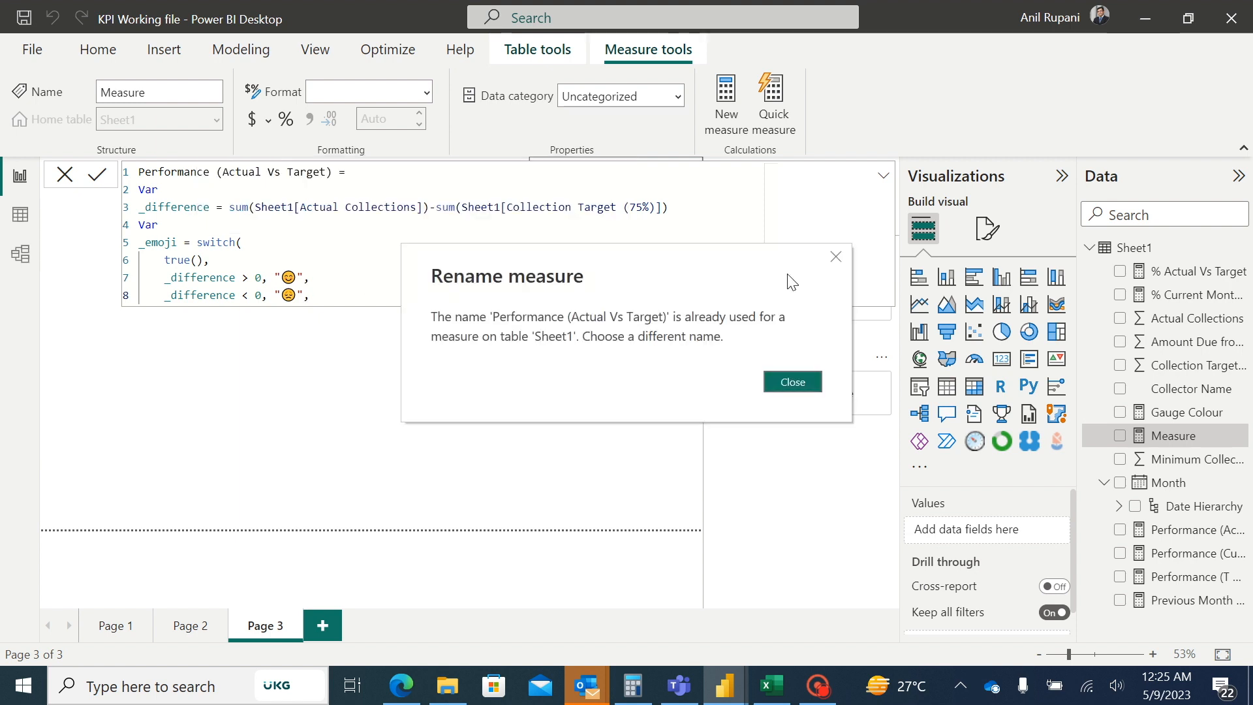
pyautogui.click(835, 258)
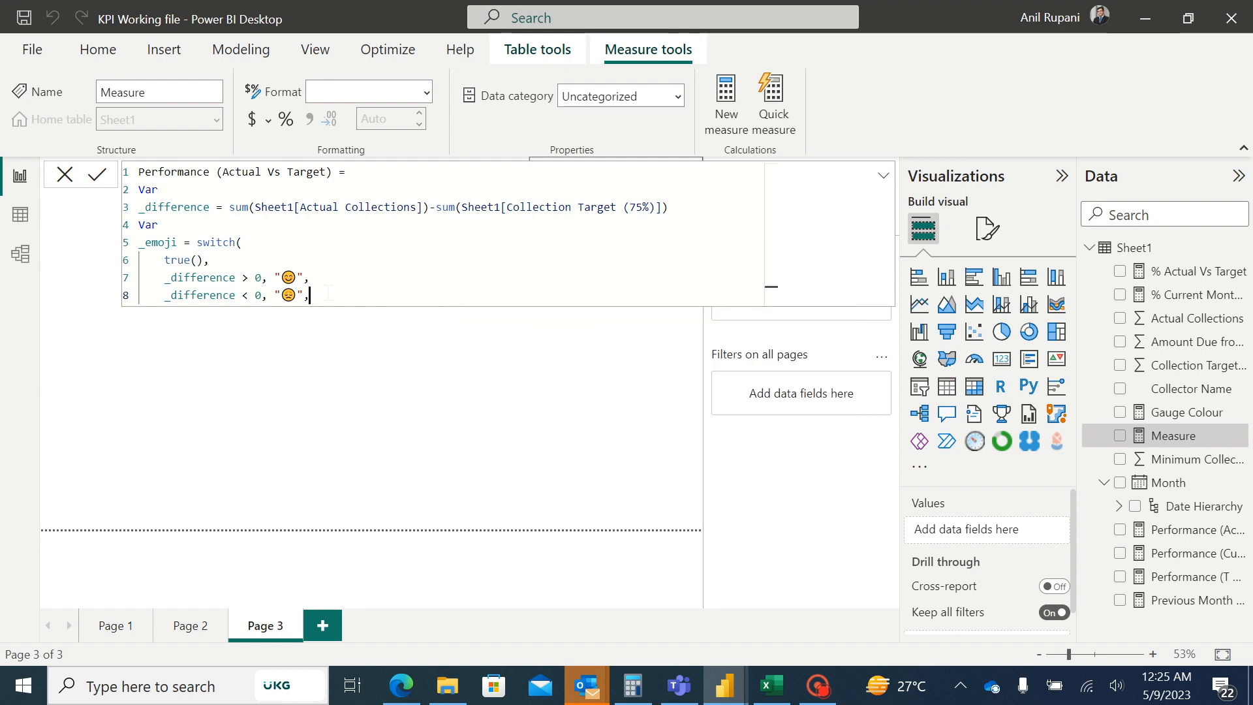
# Add the neutral face emoji in quotes as the SWITCH function's default result and close the function.
pyautogui.hotkey('shift', 'Return')
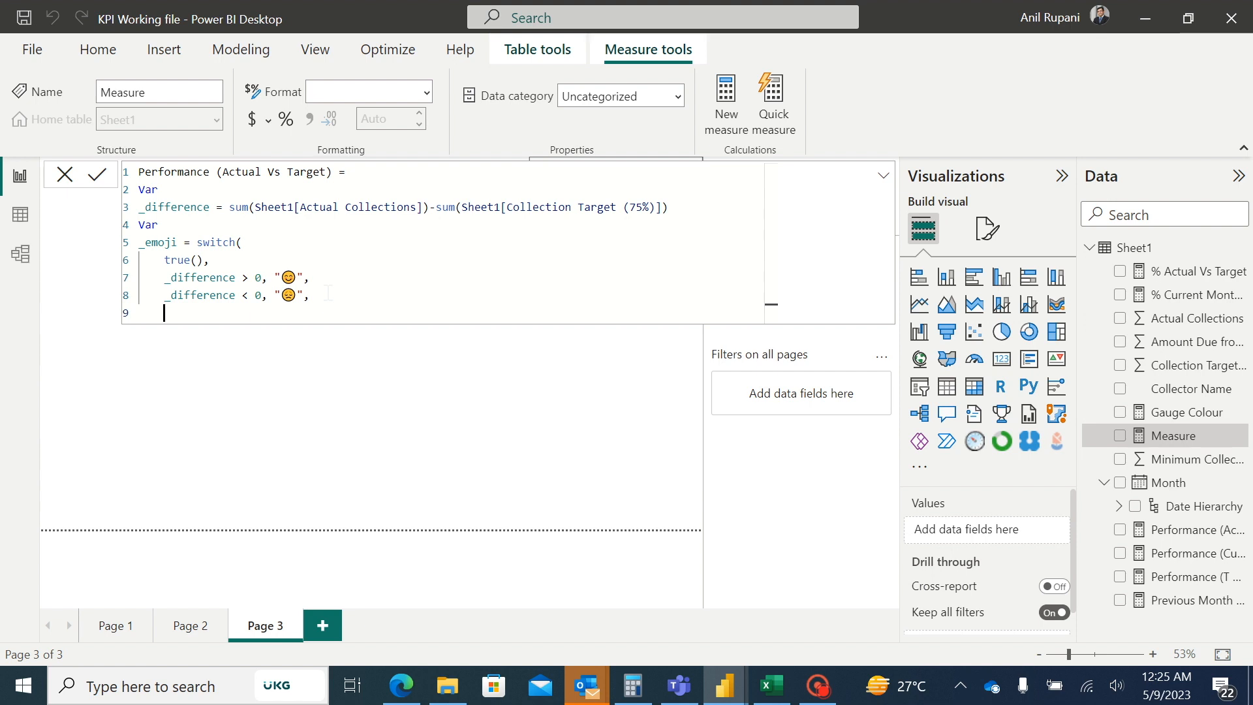
pyautogui.write('"')
pyautogui.press('super+period')
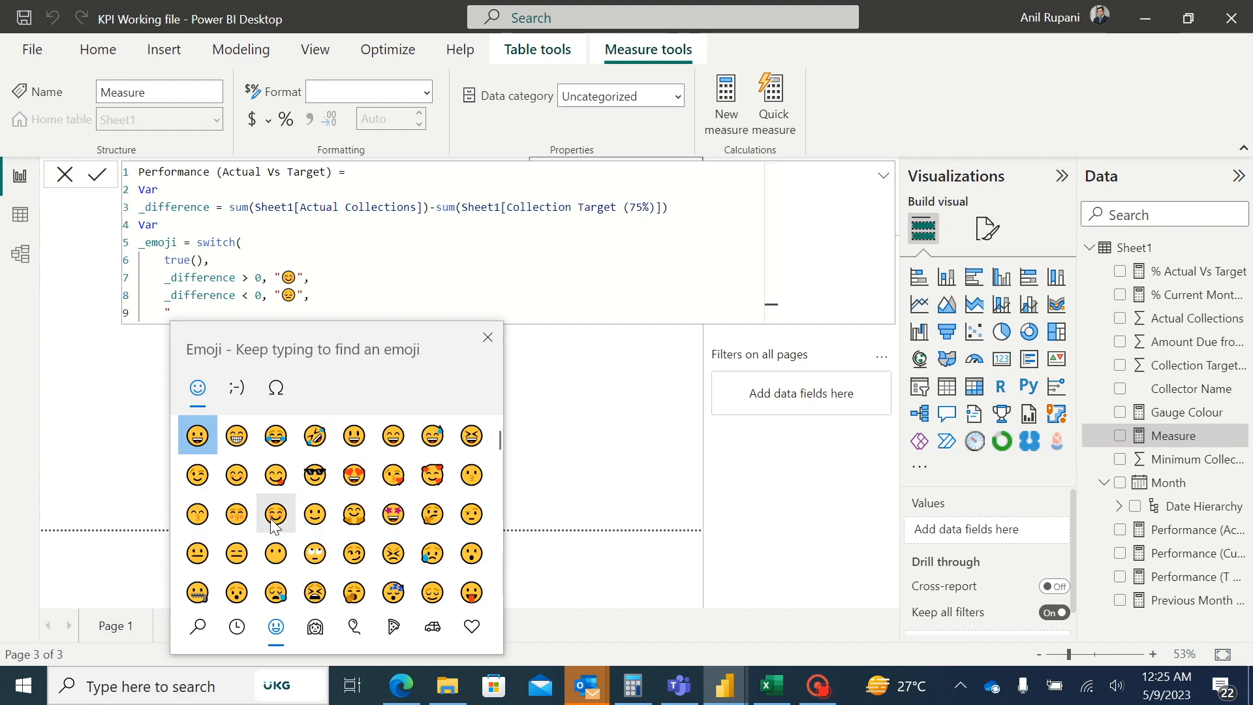
pyautogui.click(198, 554)
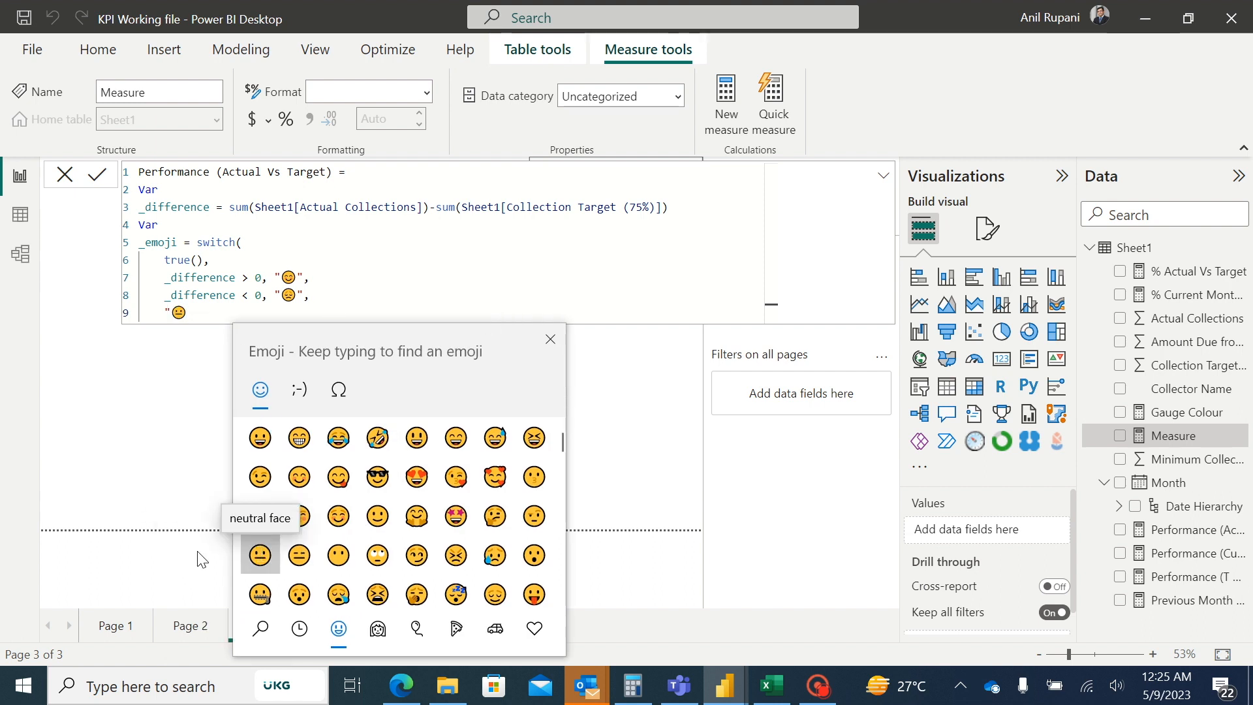
pyautogui.write('"')
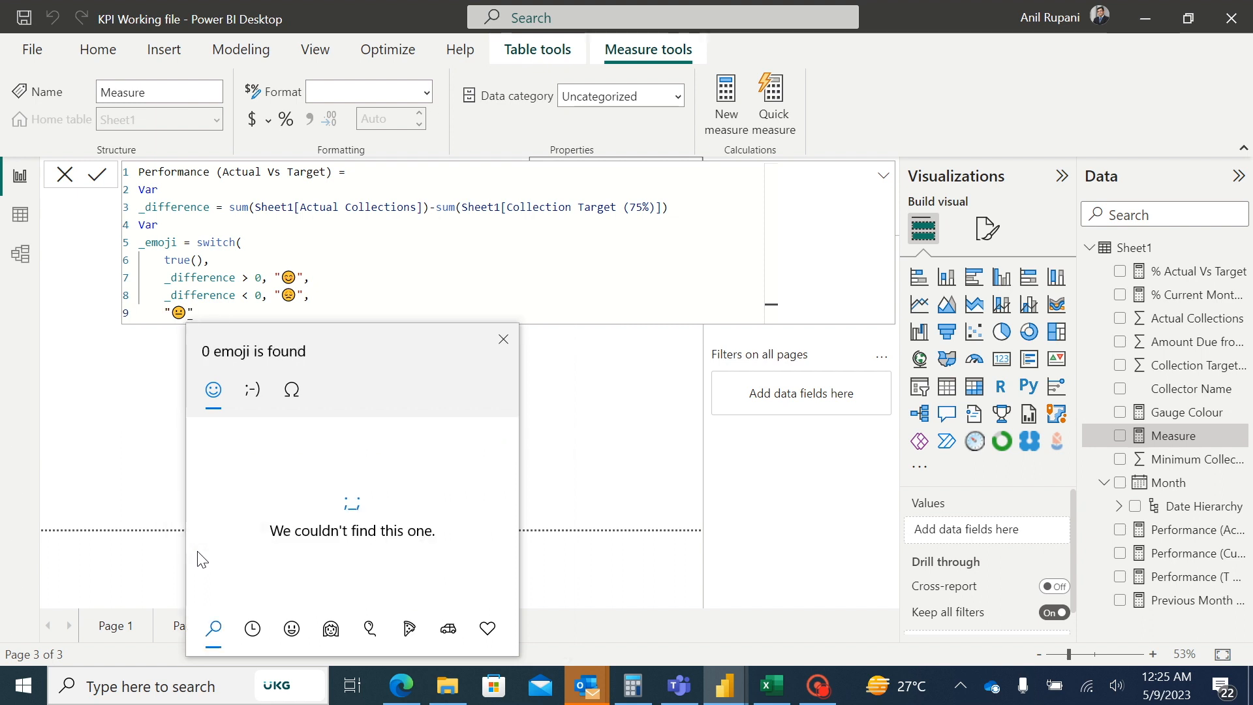
pyautogui.write(')')
pyautogui.click(503, 340)
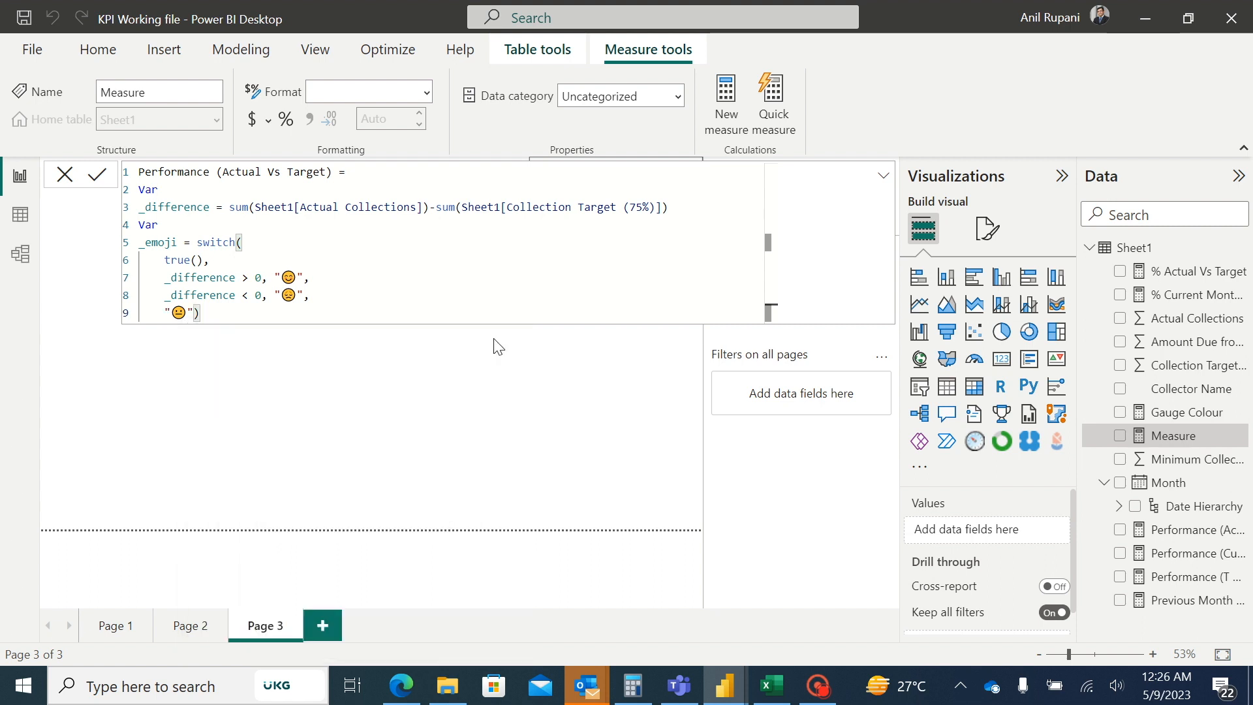
# Declare a third variable named _percentage as _difference divided by the sum of Collection Target (75%).
pyautogui.hotkey('shift', 'Return')
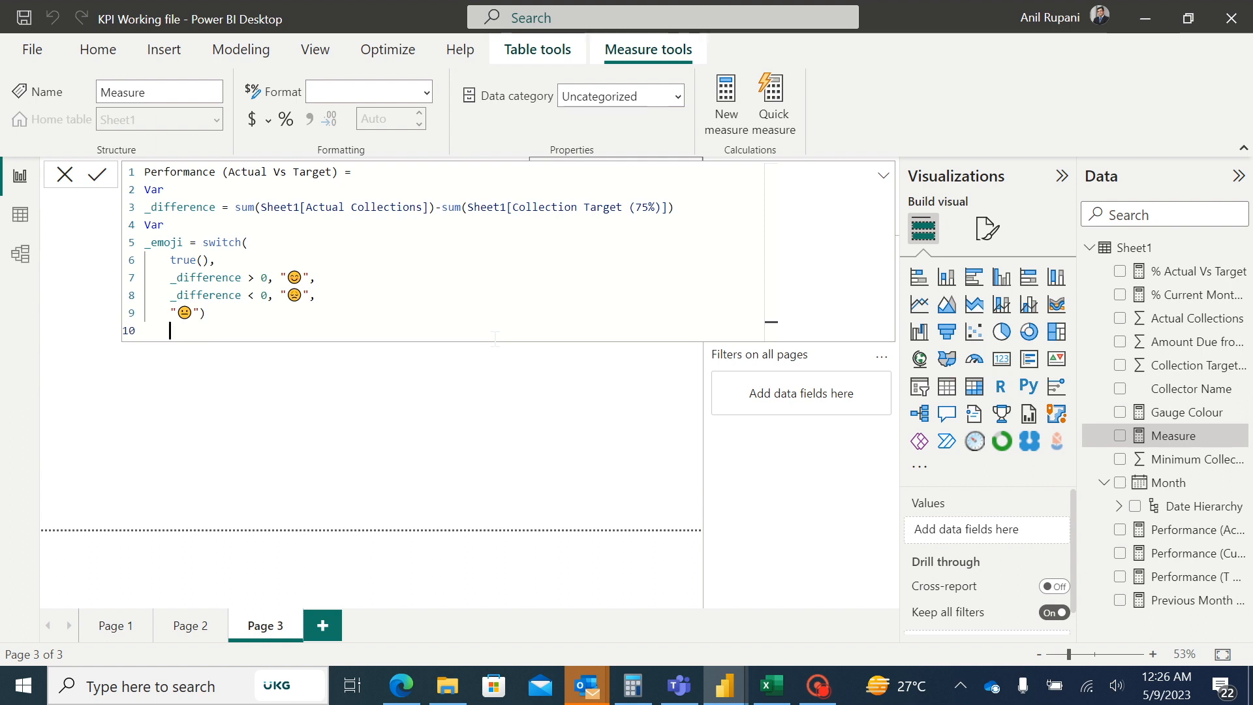
pyautogui.write('Var')
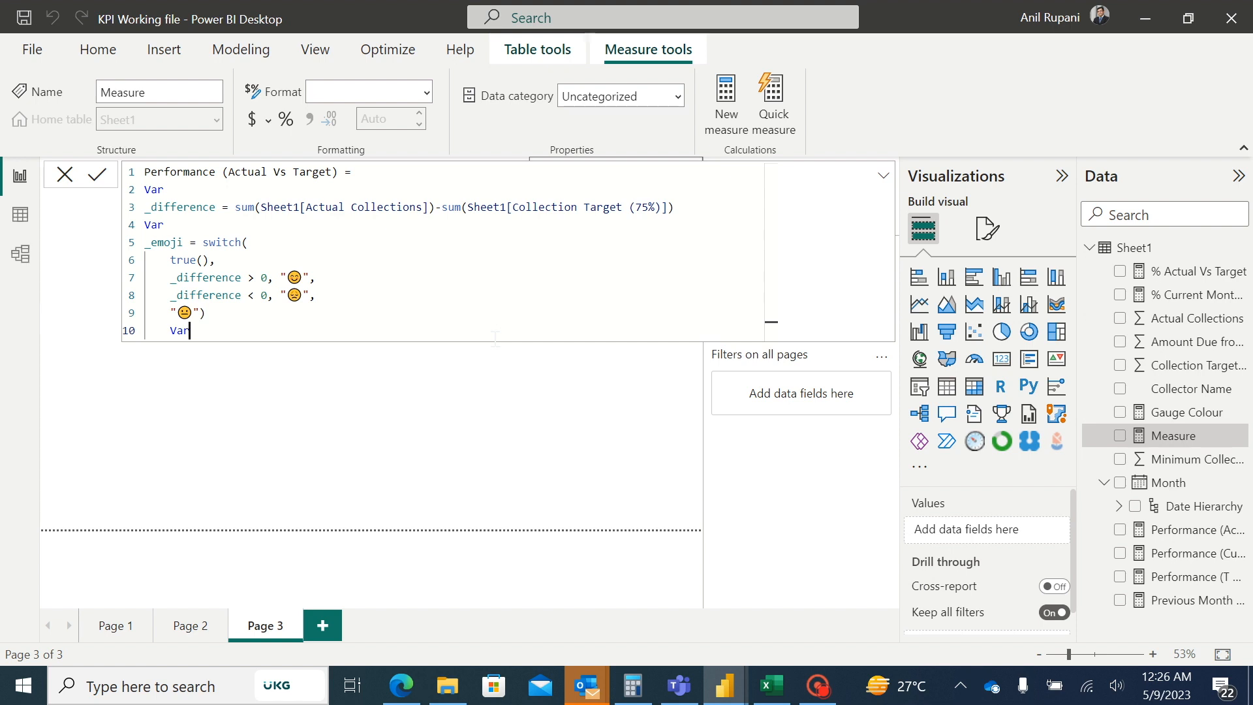
pyautogui.press('Return')
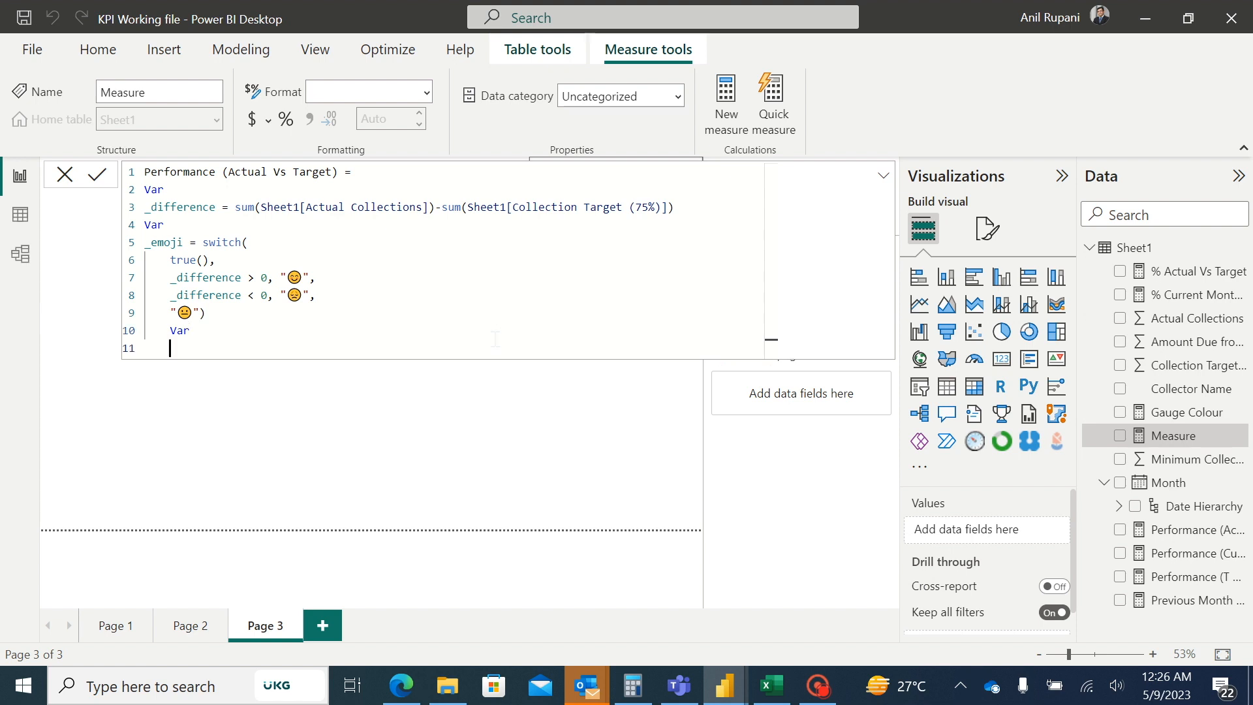
pyautogui.write('_percentage')
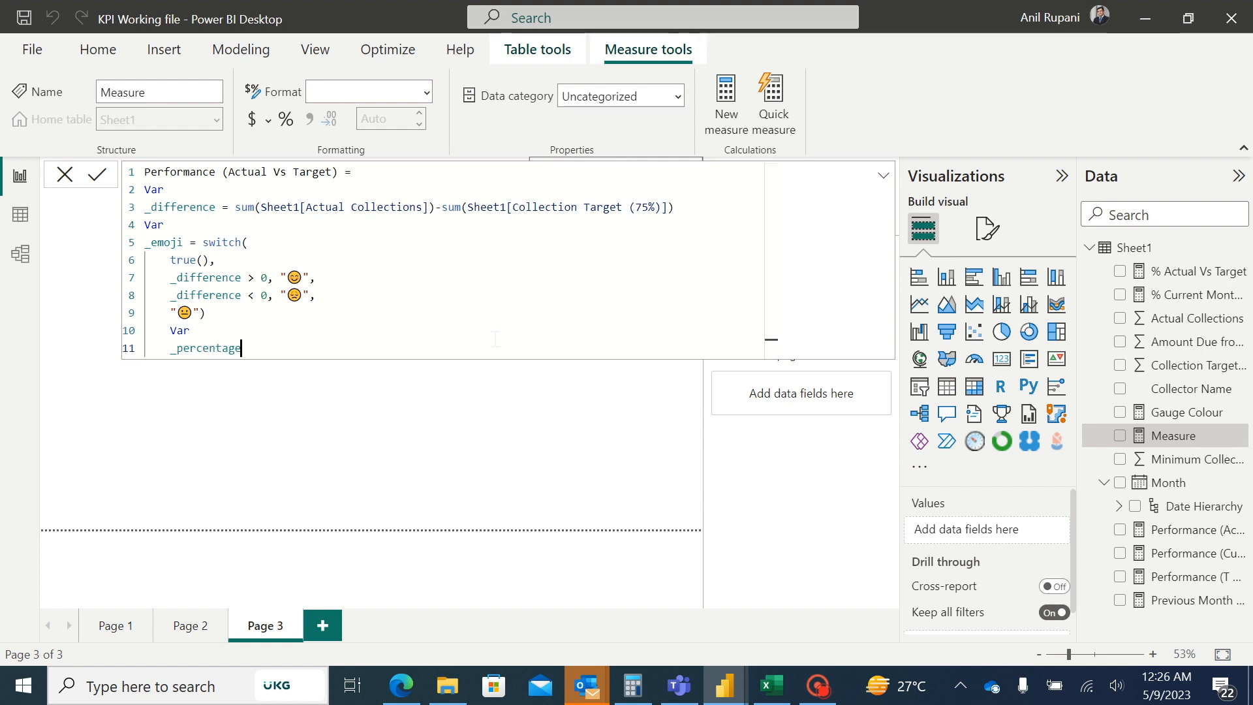
pyautogui.write(' =')
pyautogui.write('_')
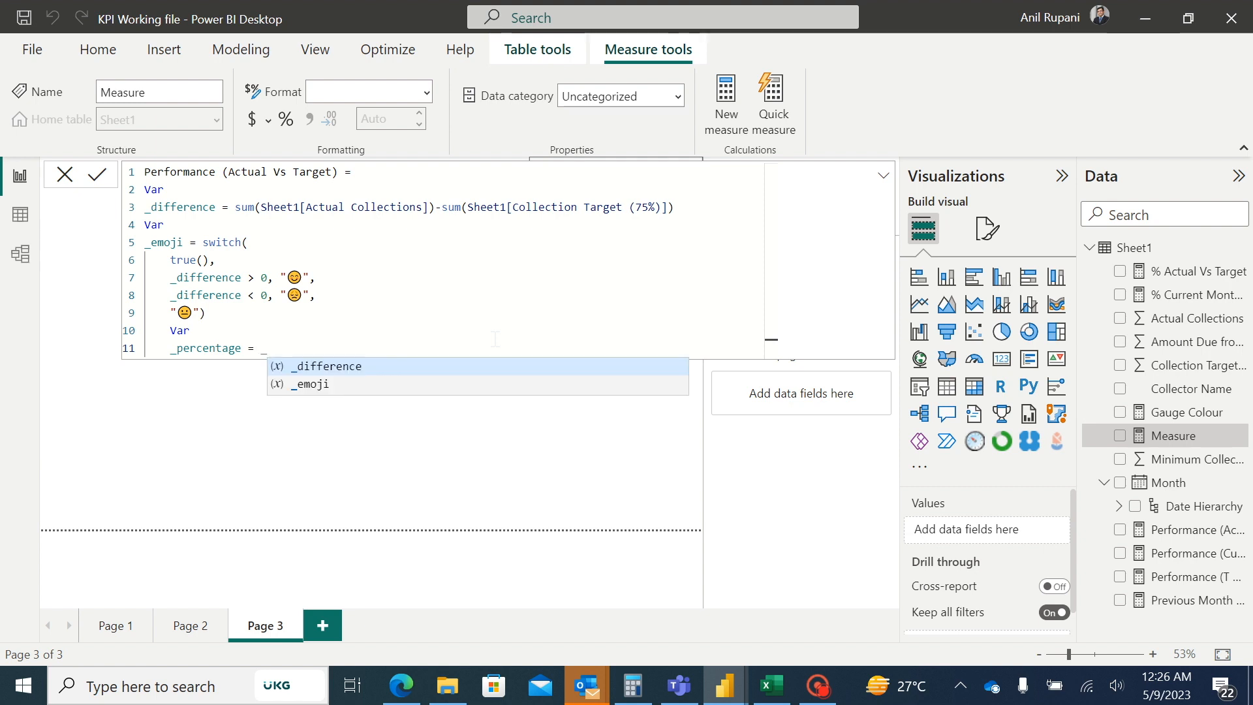
pyautogui.click(362, 367)
pyautogui.write('/')
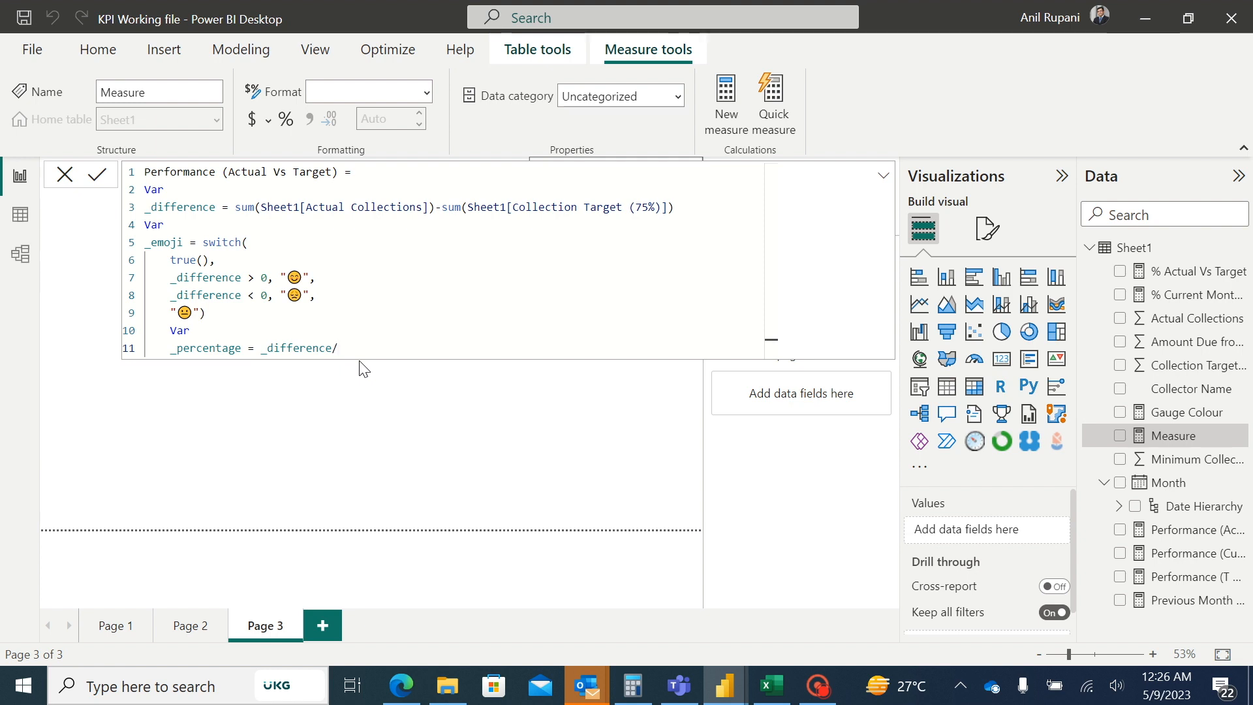
pyautogui.write('sum(')
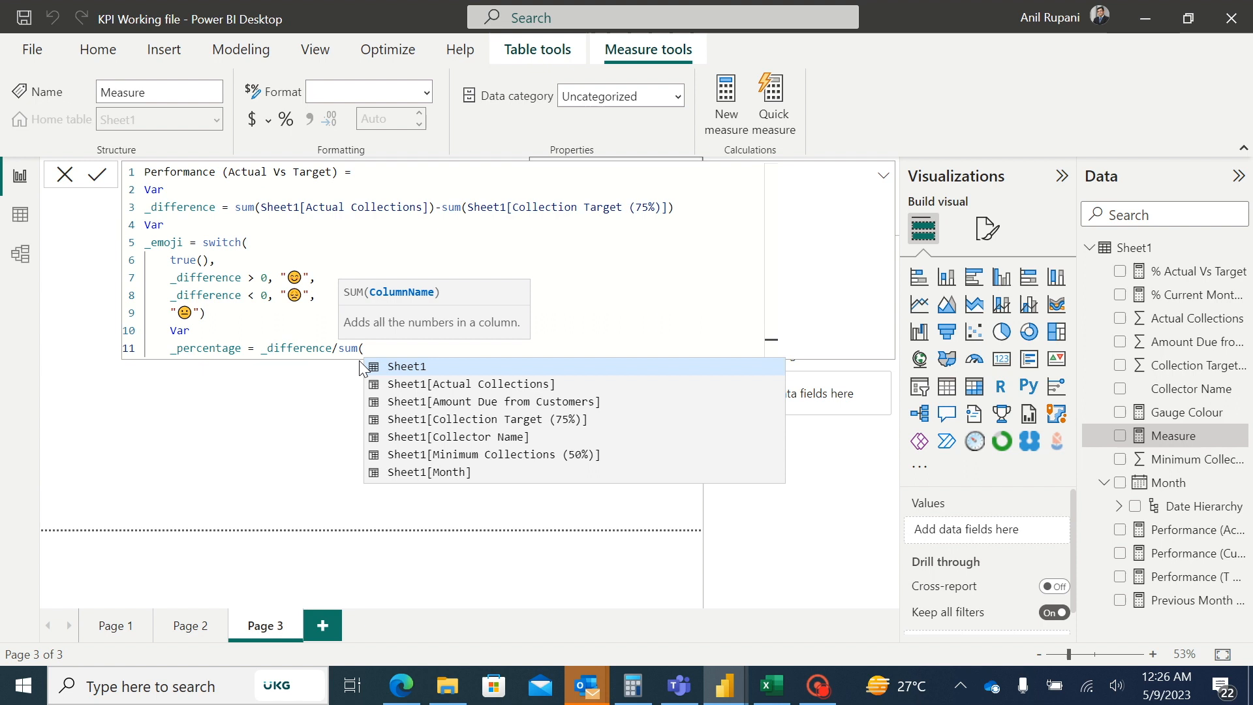
pyautogui.click(496, 421)
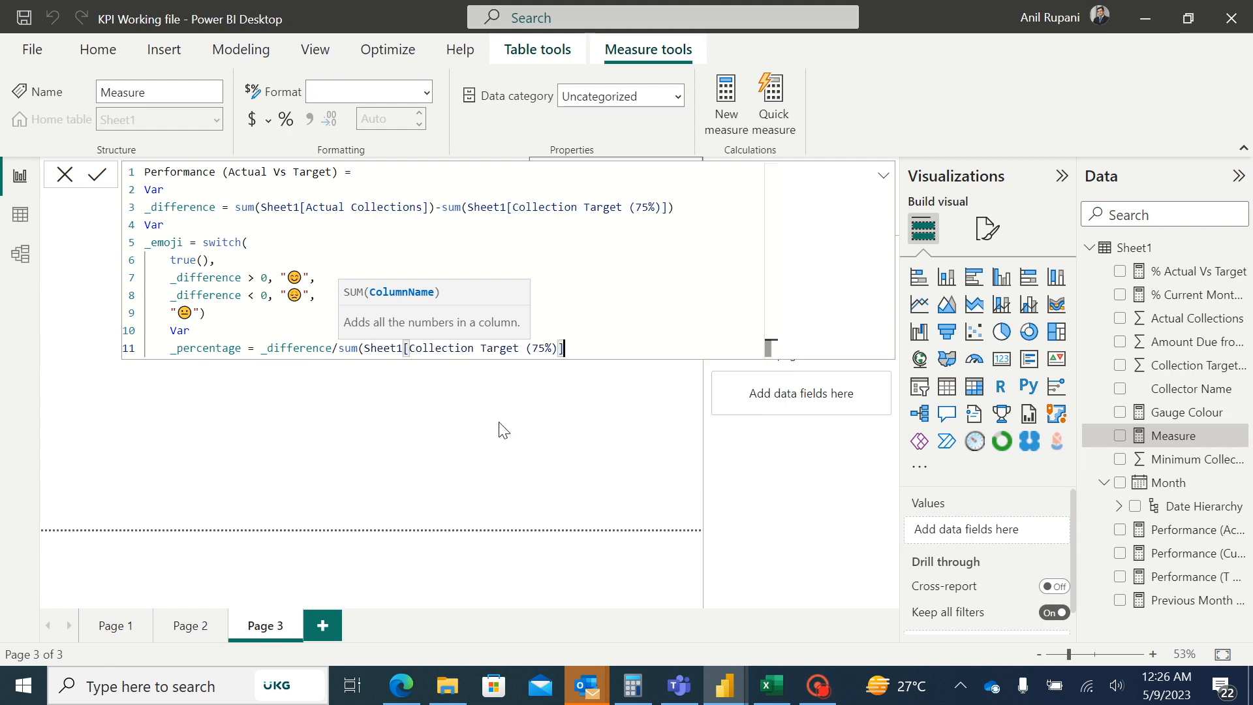
pyautogui.write(')')
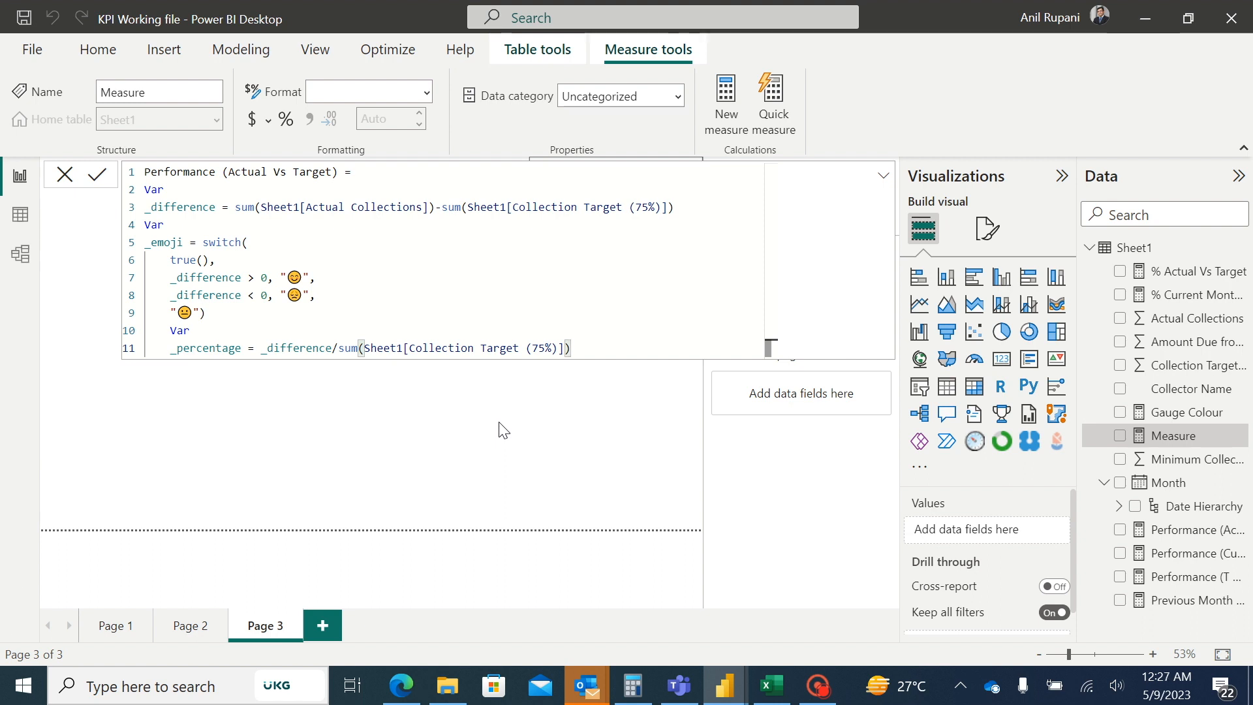
# Add a return line after the variables and rename the measure Performance (Actual Vs Targets) in the formula.
pyautogui.hotkey('shift', 'Return')
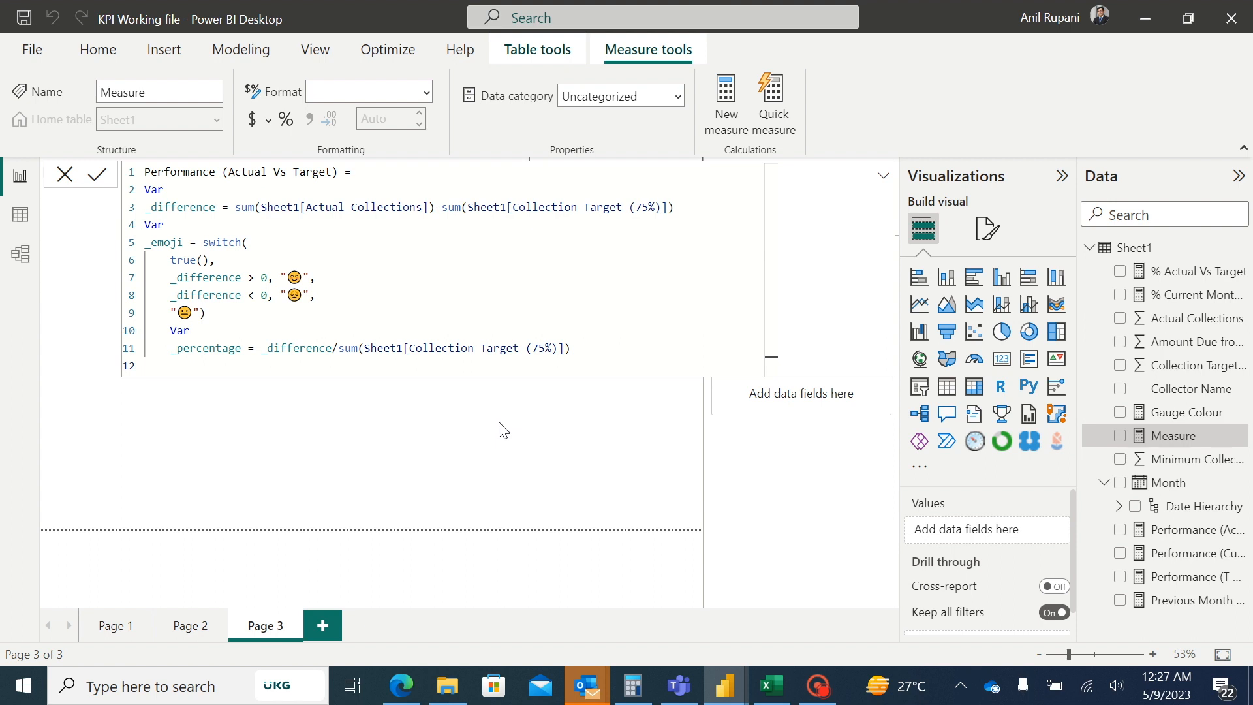
pyautogui.write('return')
pyautogui.press('Return')
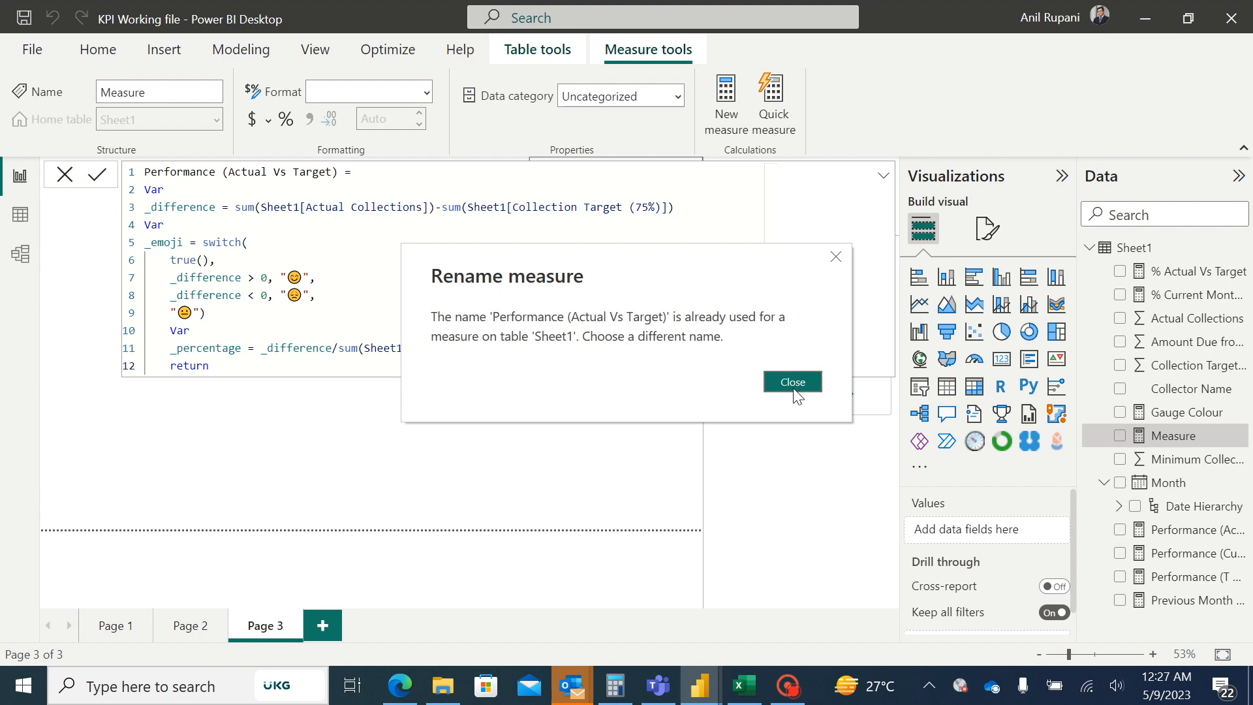
pyautogui.click(794, 390)
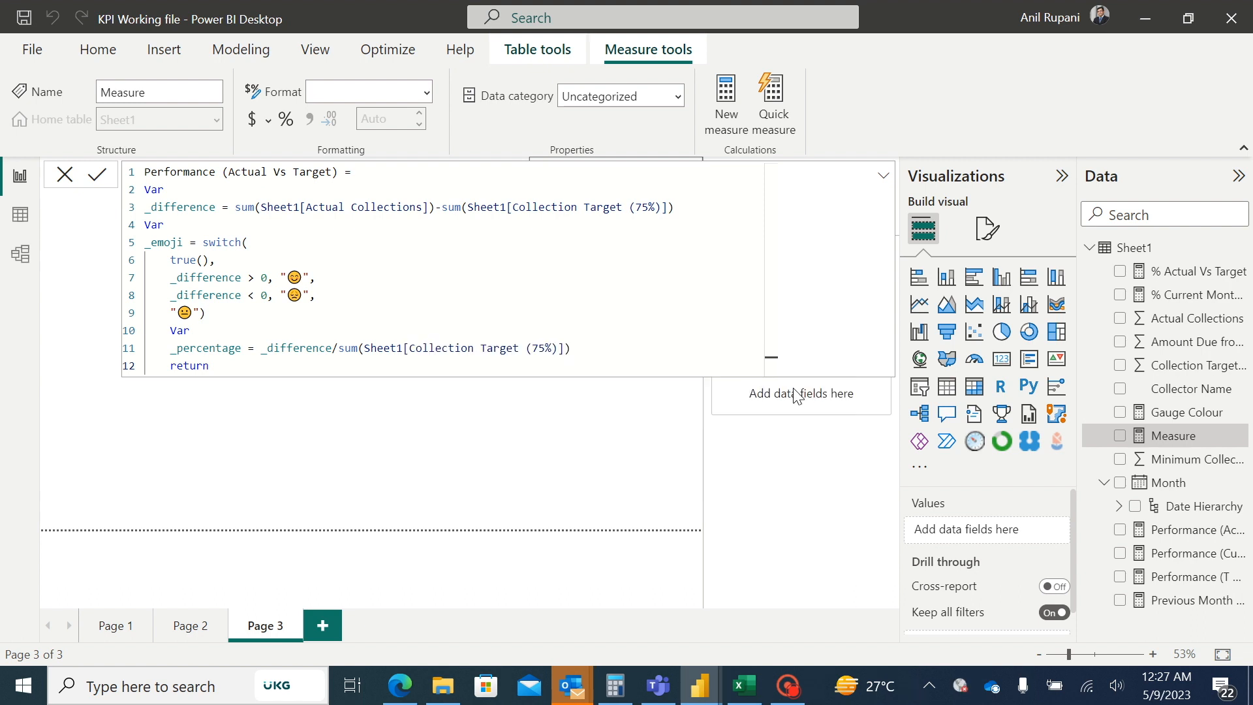
pyautogui.click(332, 172)
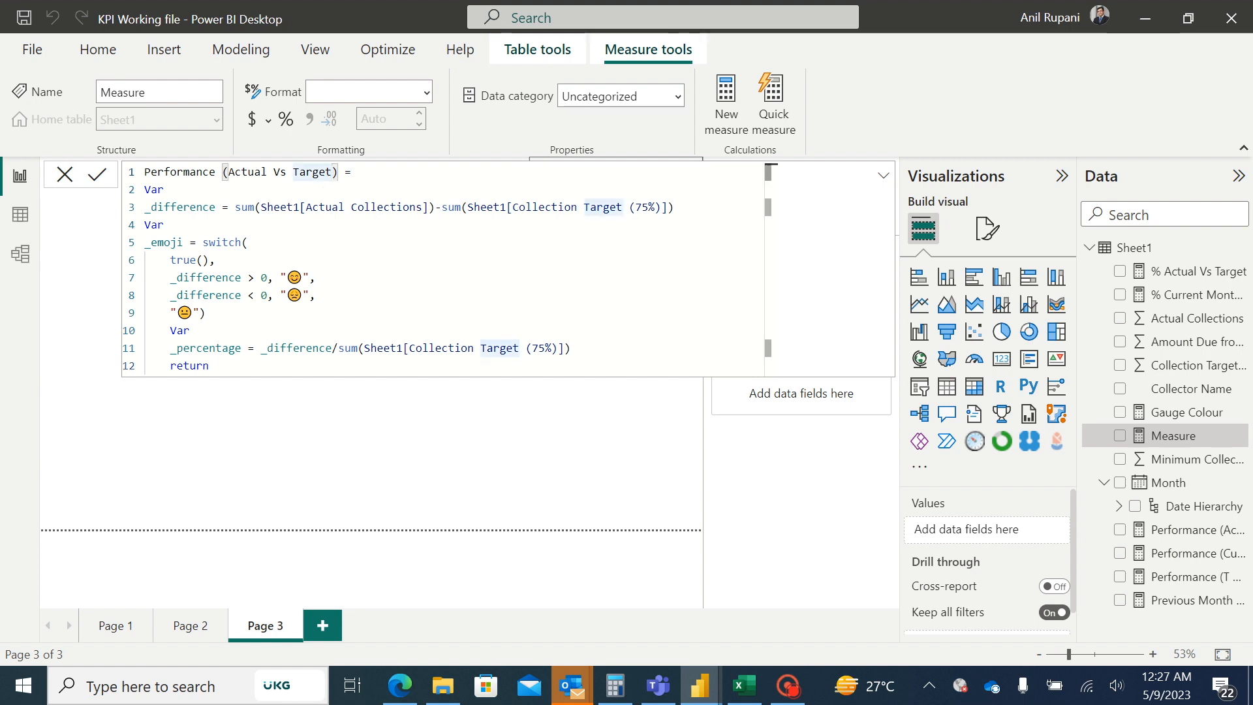
pyautogui.write('s')
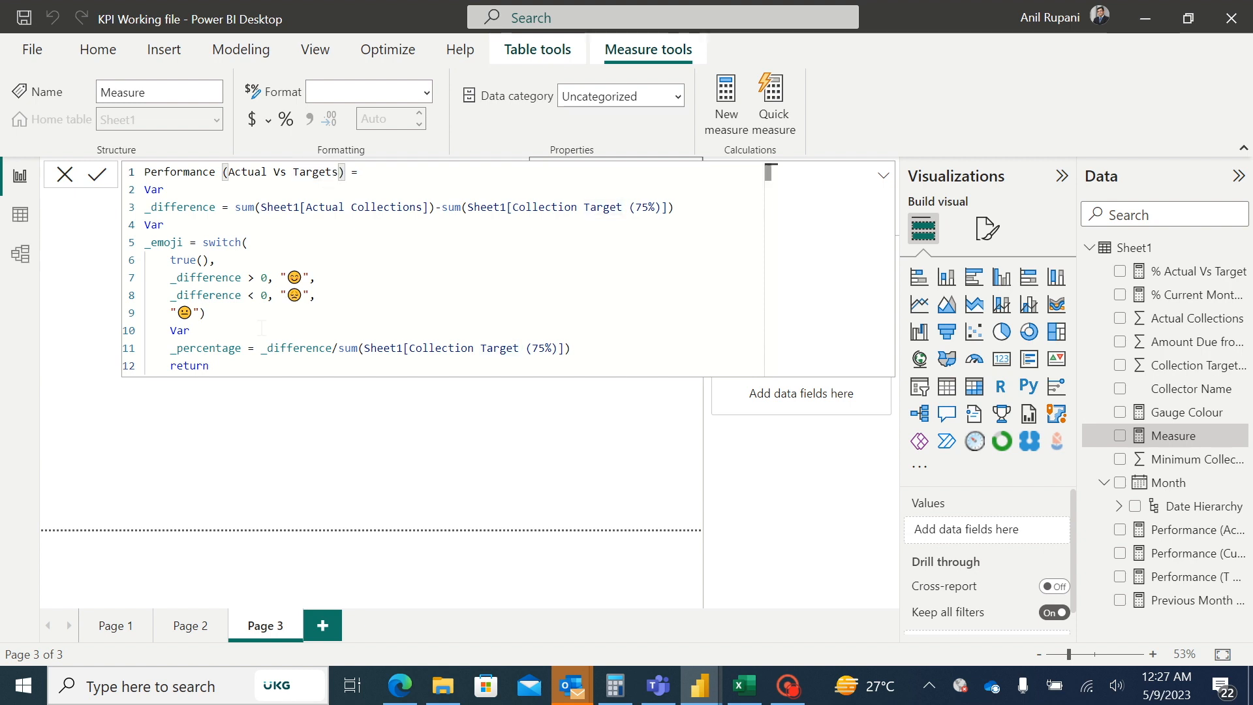
# Begin the return expression below return with _emoji & " " & "Goal:" & " "&.
pyautogui.click(219, 368)
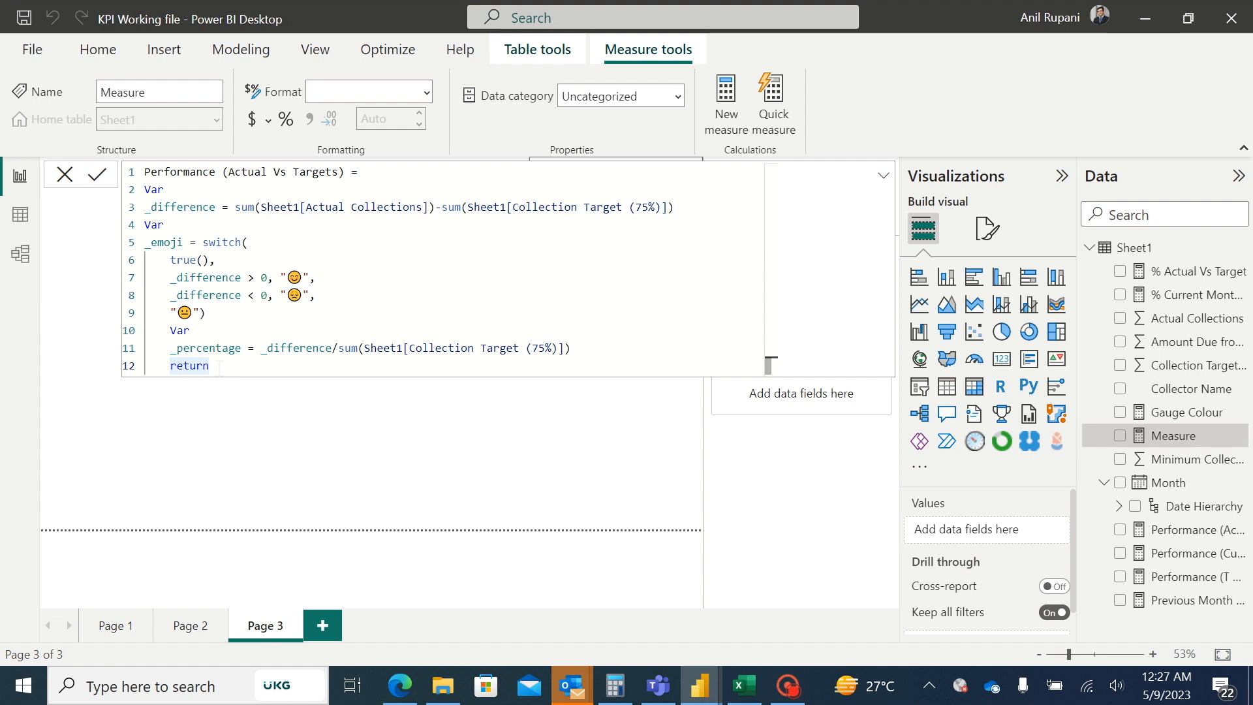
pyautogui.press('Return')
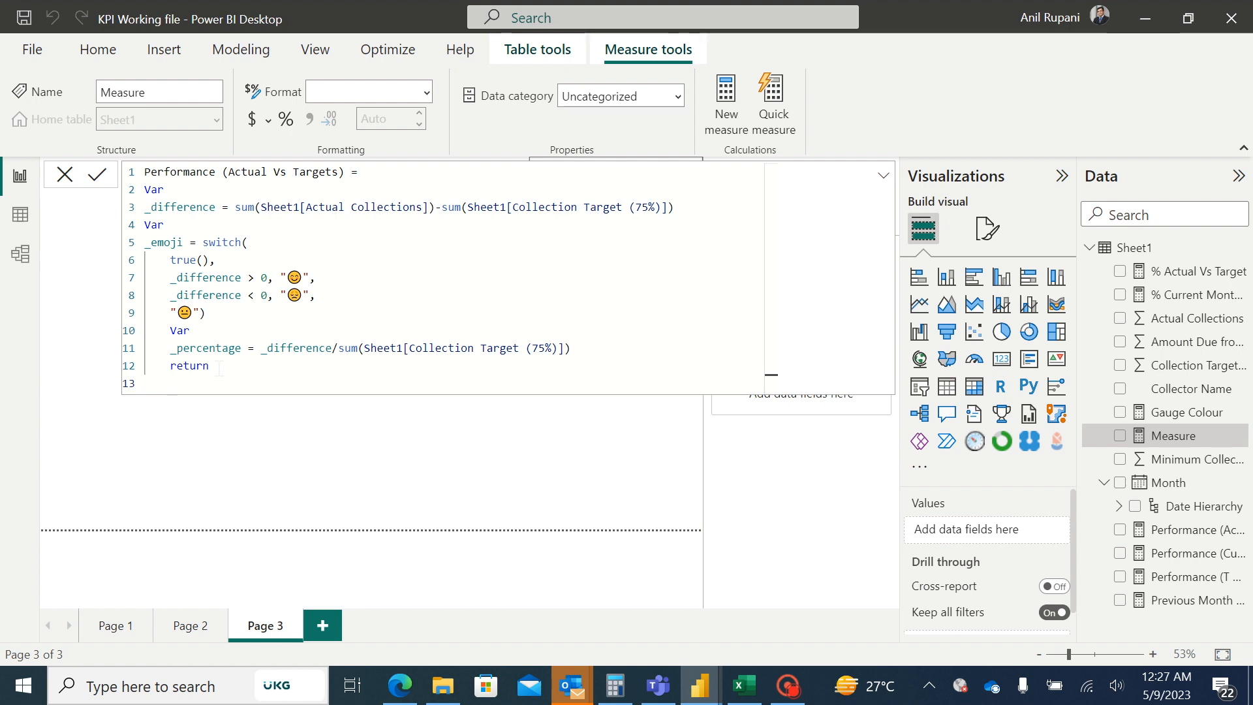
pyautogui.write('_')
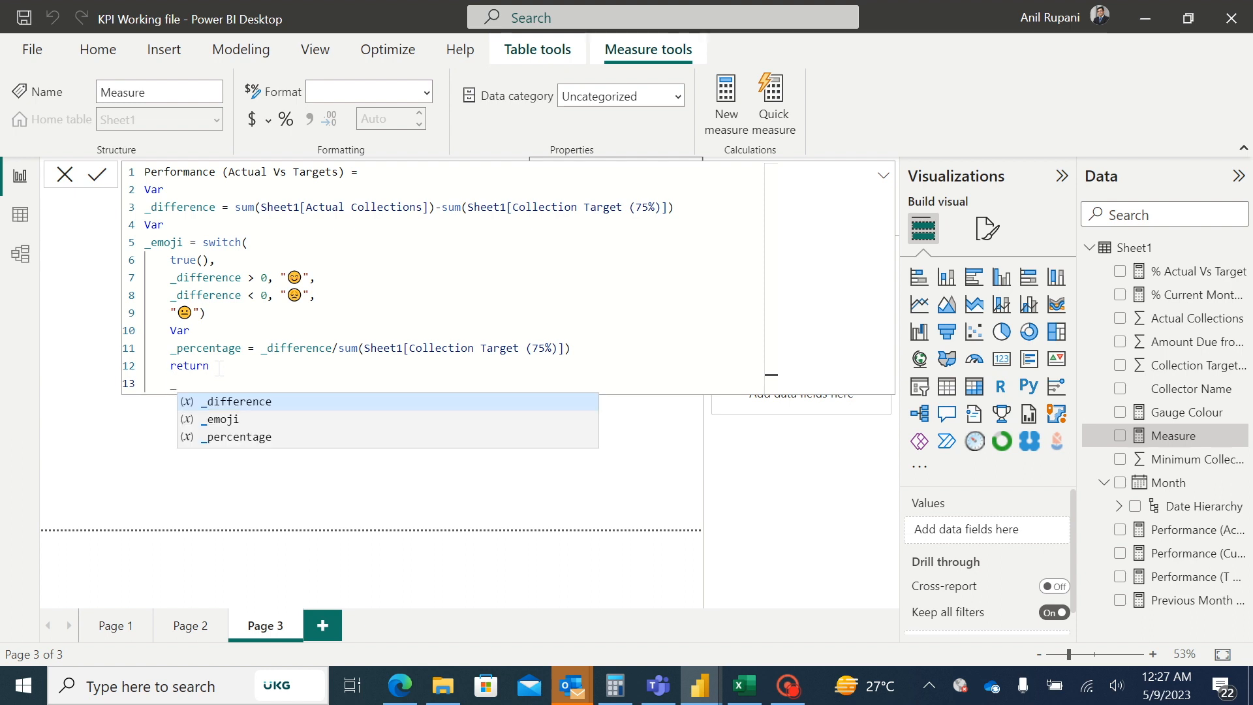
pyautogui.click(225, 420)
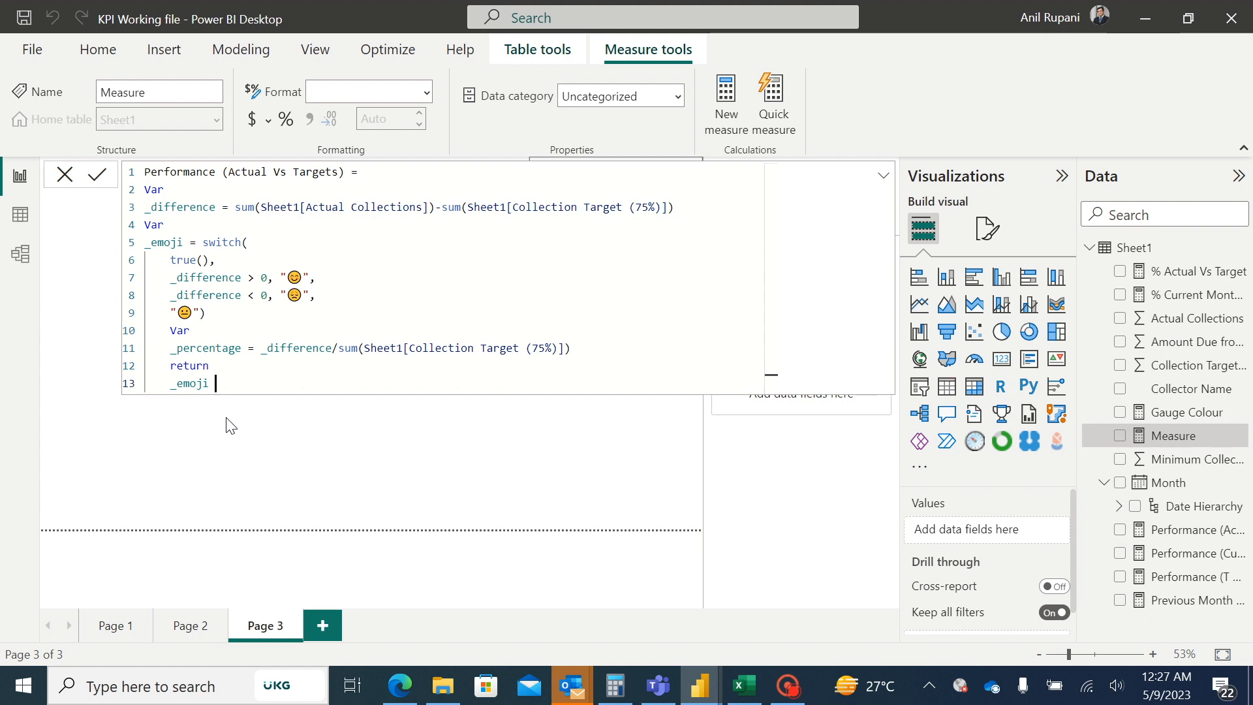
pyautogui.write('&')
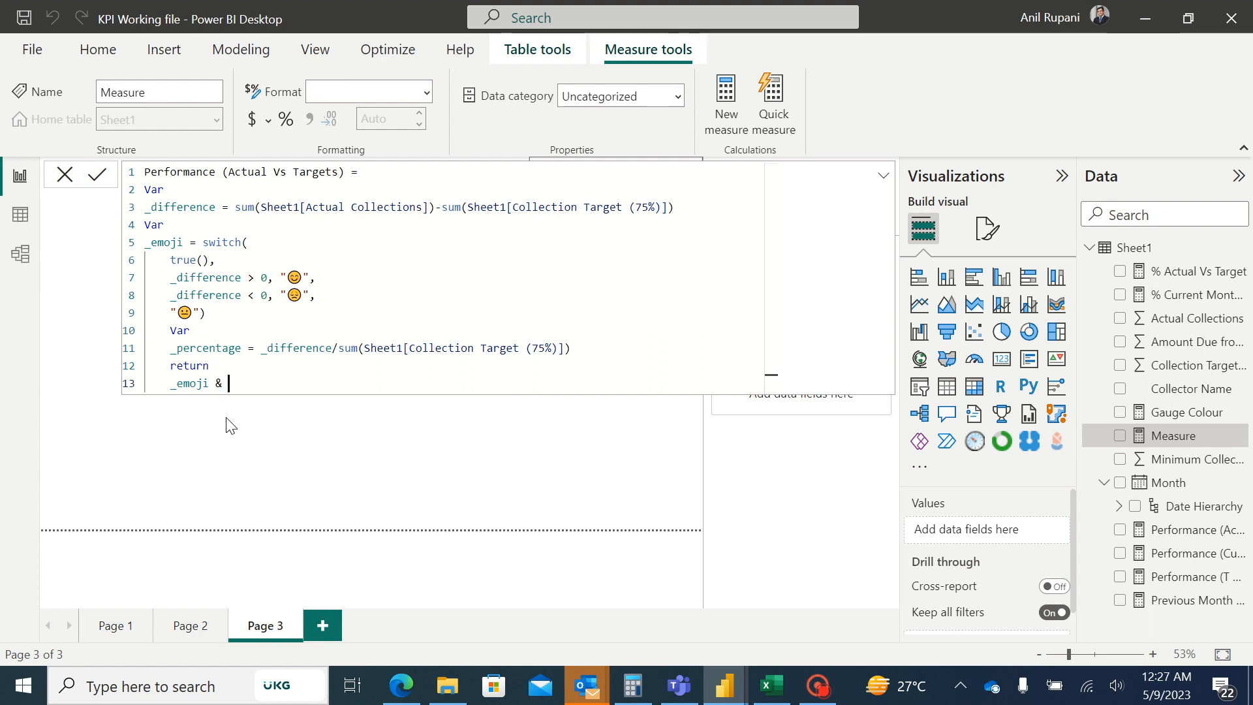
pyautogui.write(' " " & "Goal:" & " "&')
# Append a FORMAT function to the return expression with the sum of Collection Target (75%) as its value.
pyautogui.write('format')
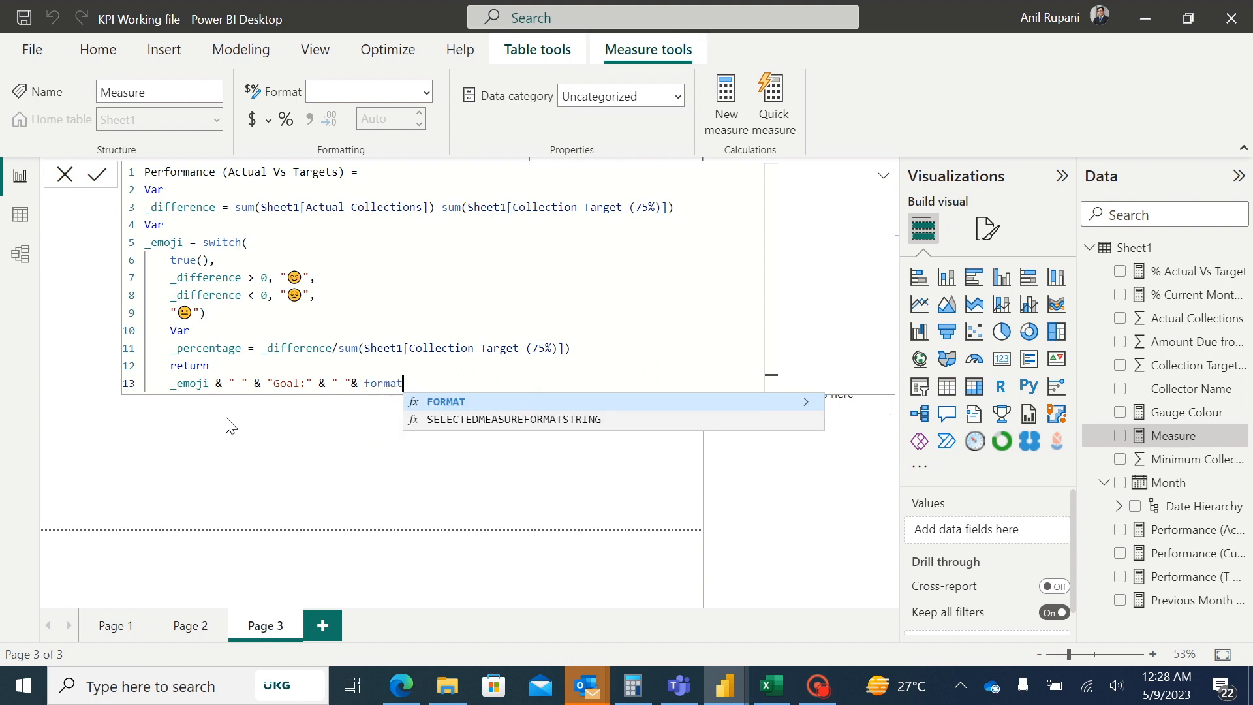
pyautogui.write('(')
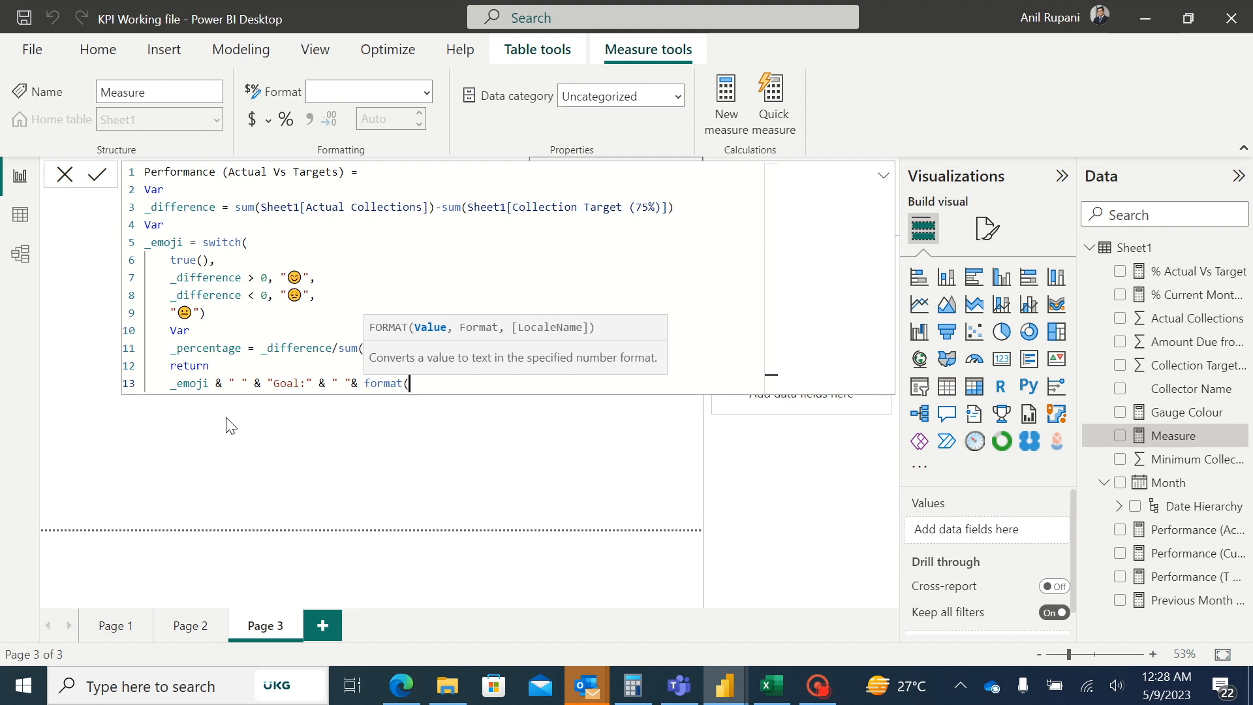
pyautogui.write('sum')
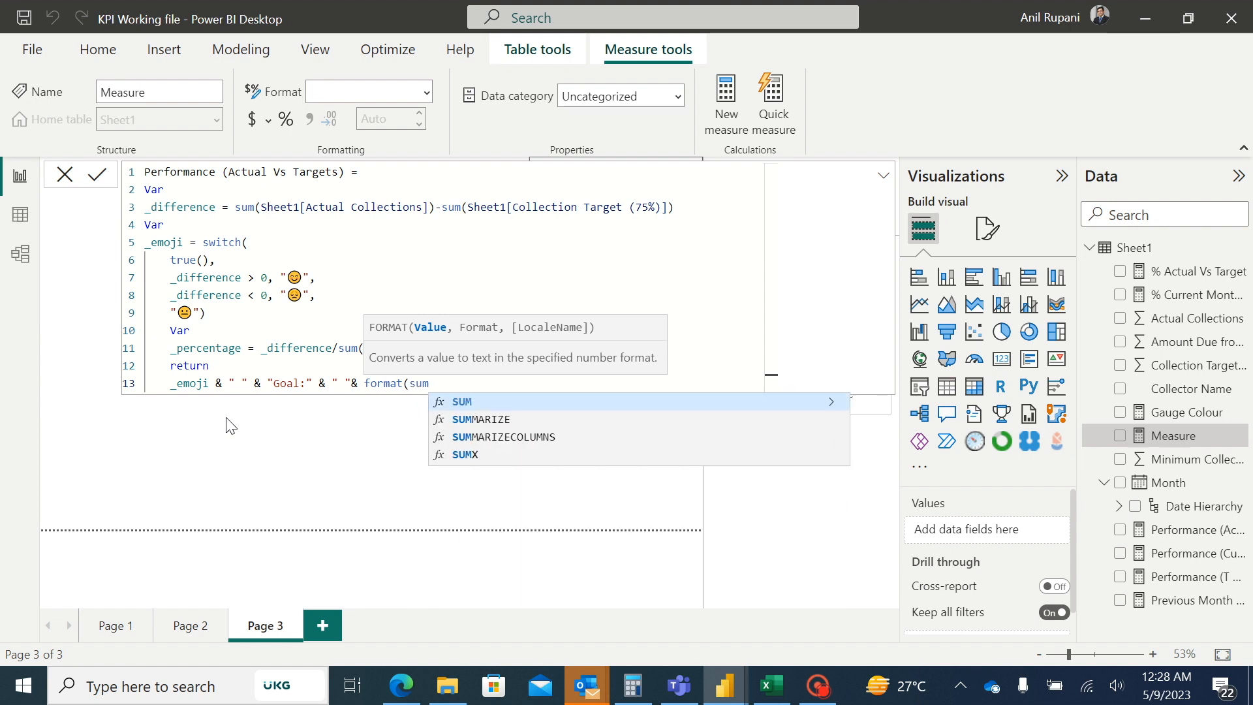
pyautogui.write('(')
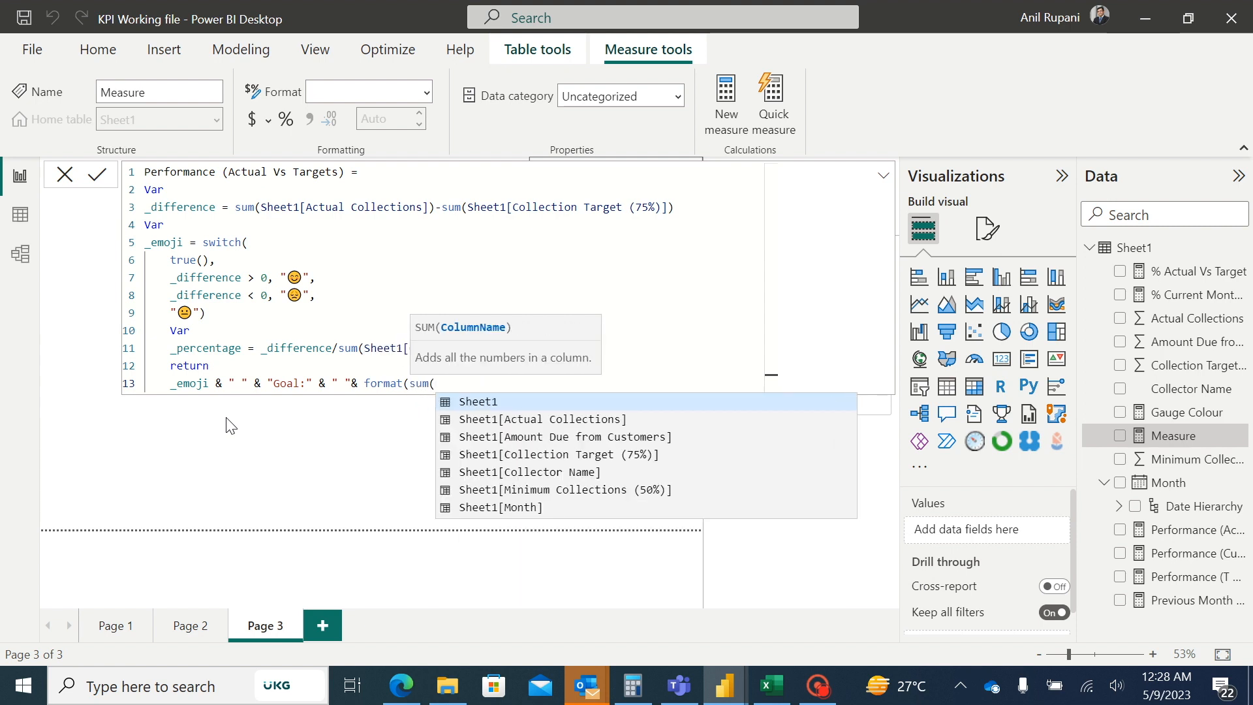
pyautogui.click(523, 452)
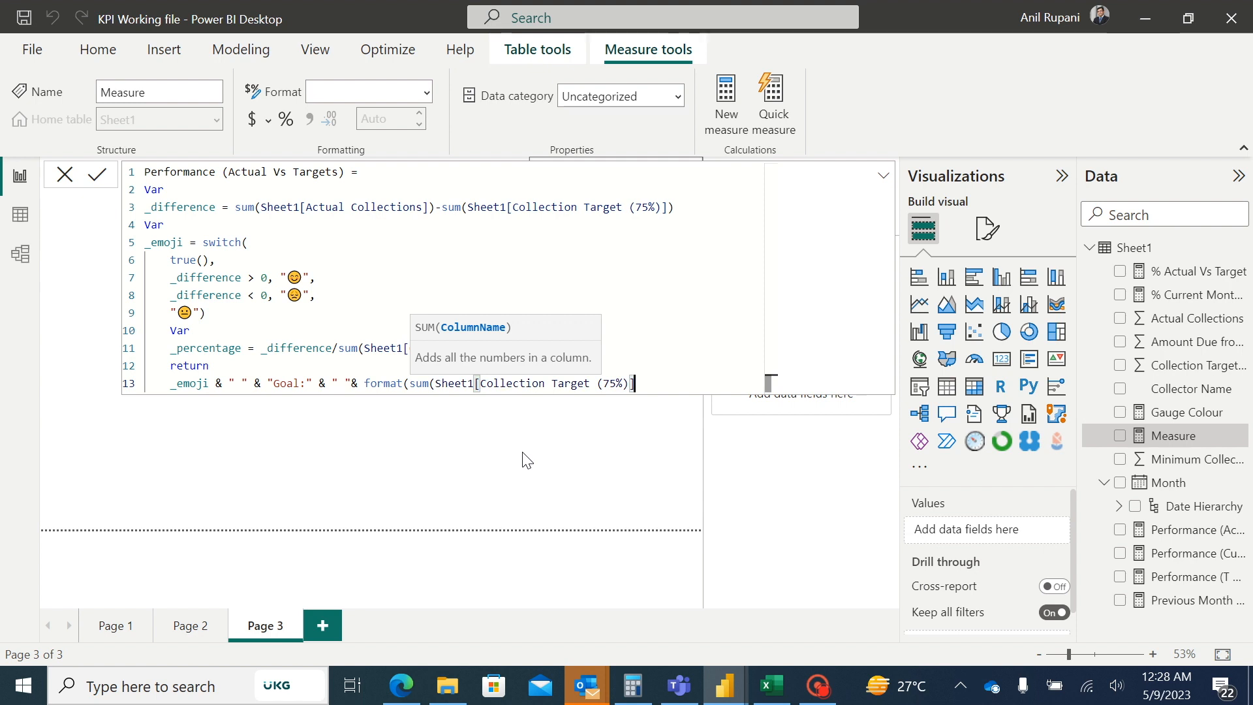
pyautogui.write('),')
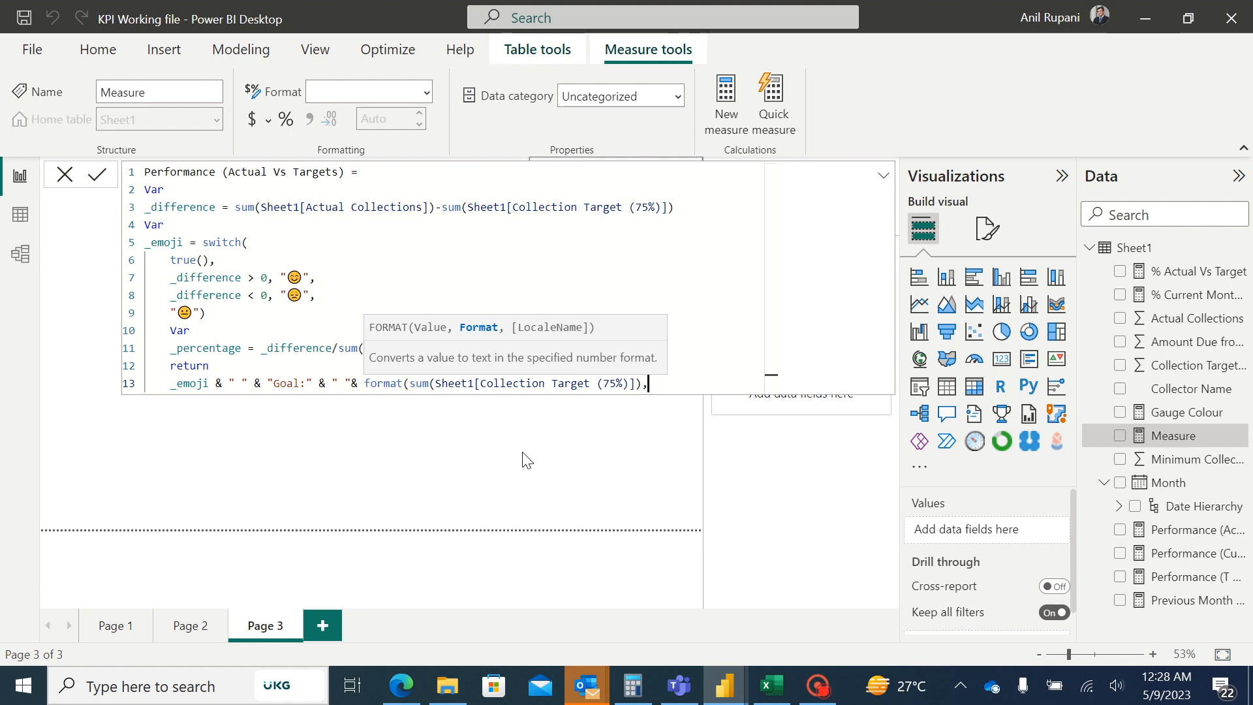
# Enter "$ #,,.0M" as the format string of the FORMAT function.
pyautogui.write('"')
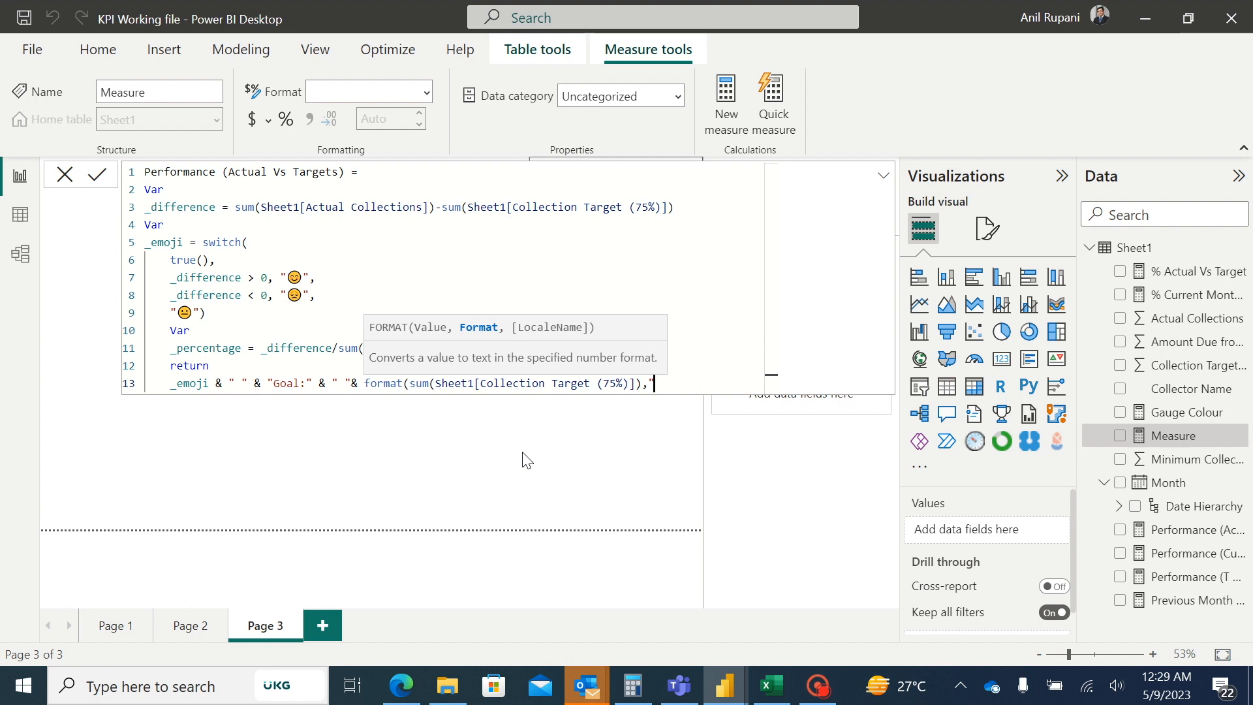
pyautogui.write('$')
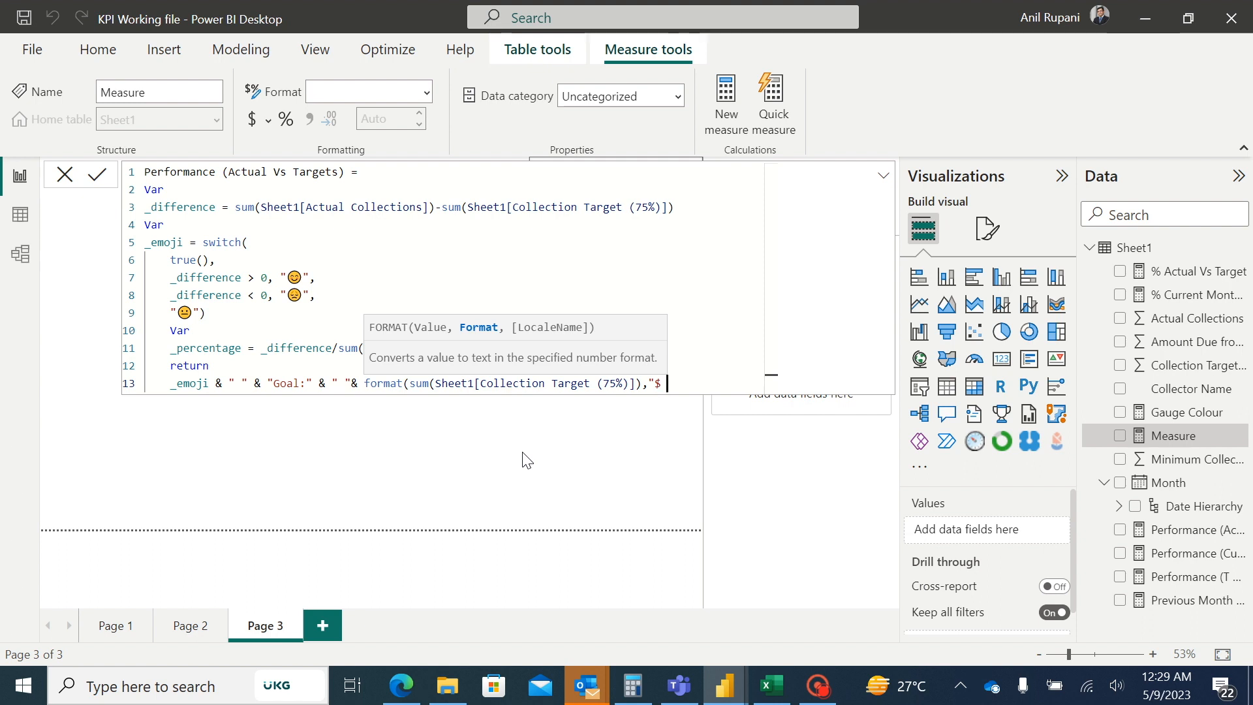
pyautogui.write('#,,.')
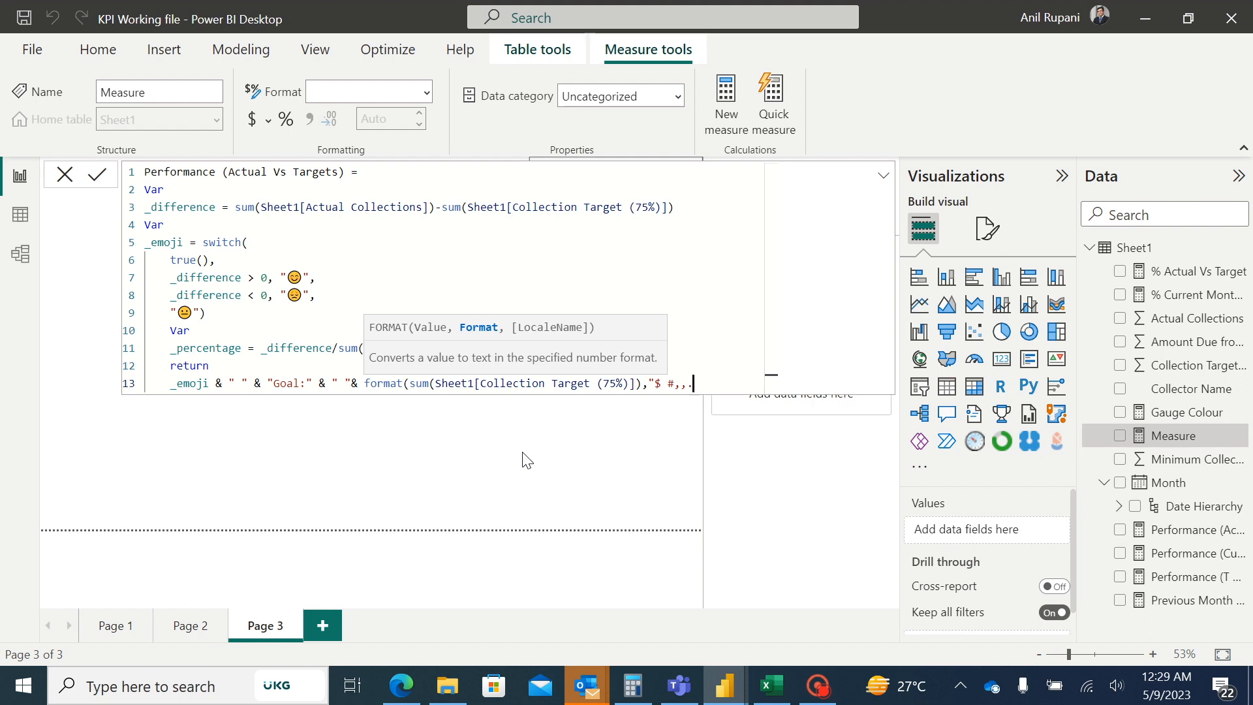
pyautogui.write('0M')
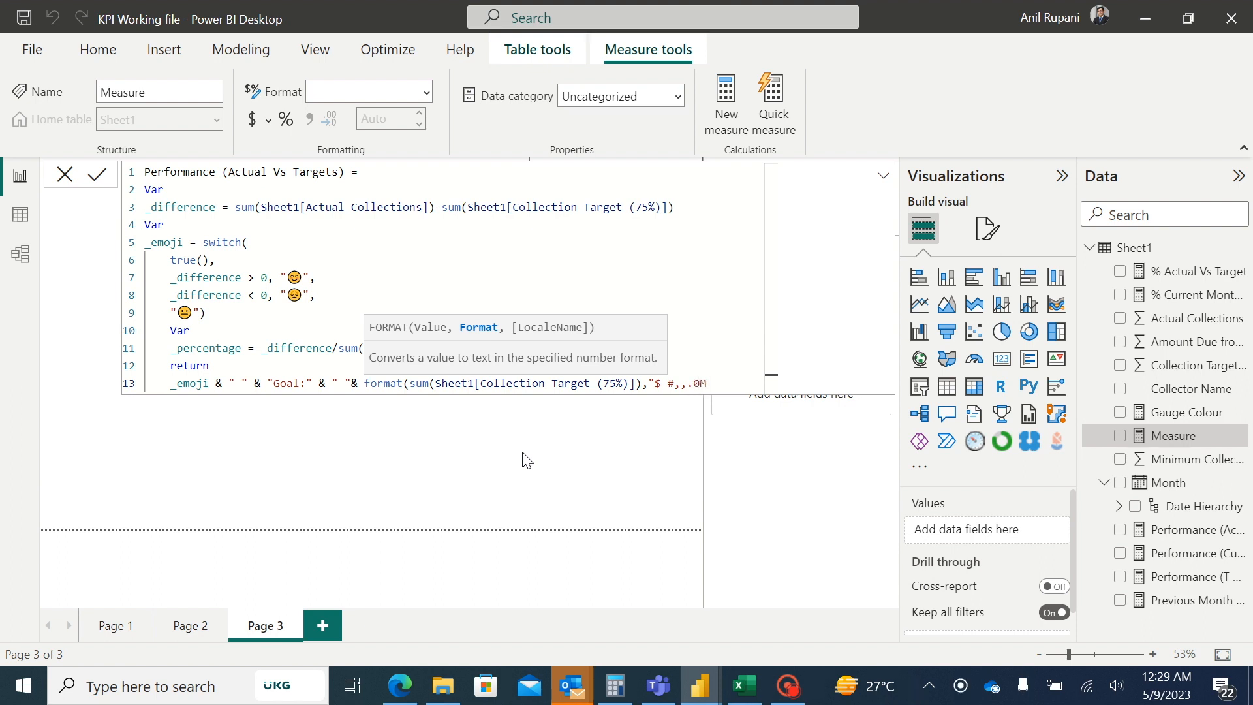
pyautogui.write('"')
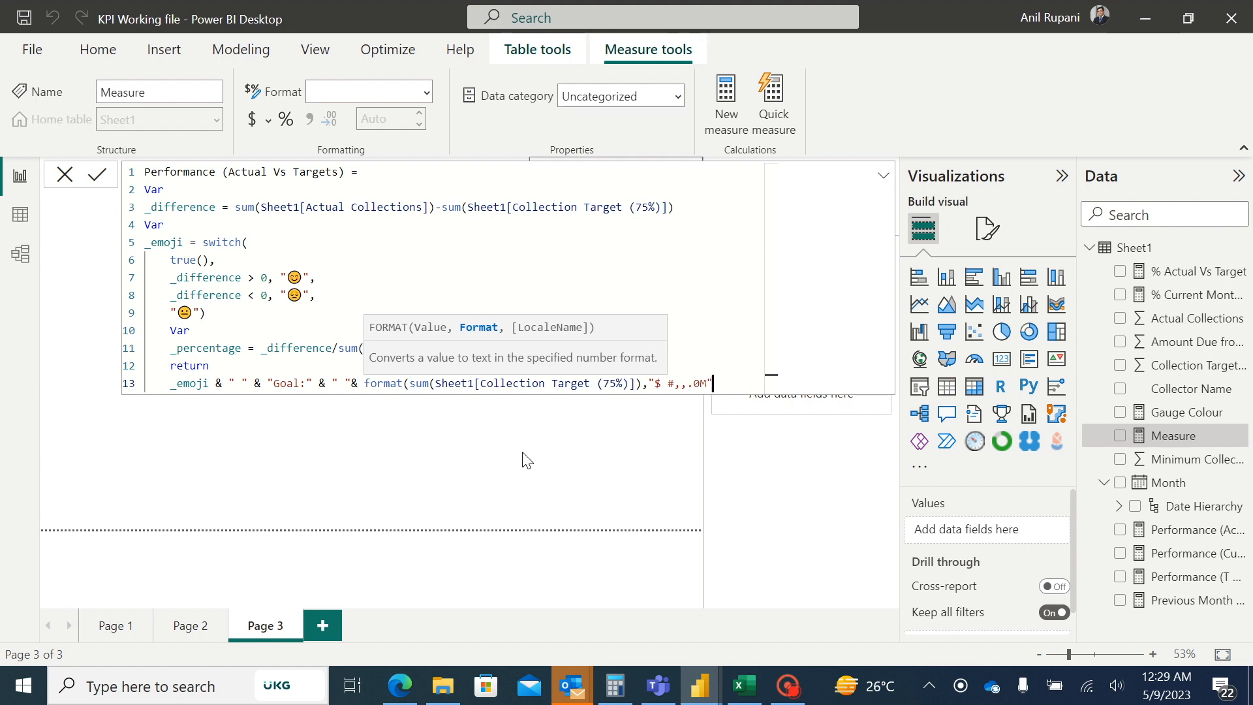
# Close the FORMAT function in the return expression and append & " " & "(" after it.
pyautogui.write(')')
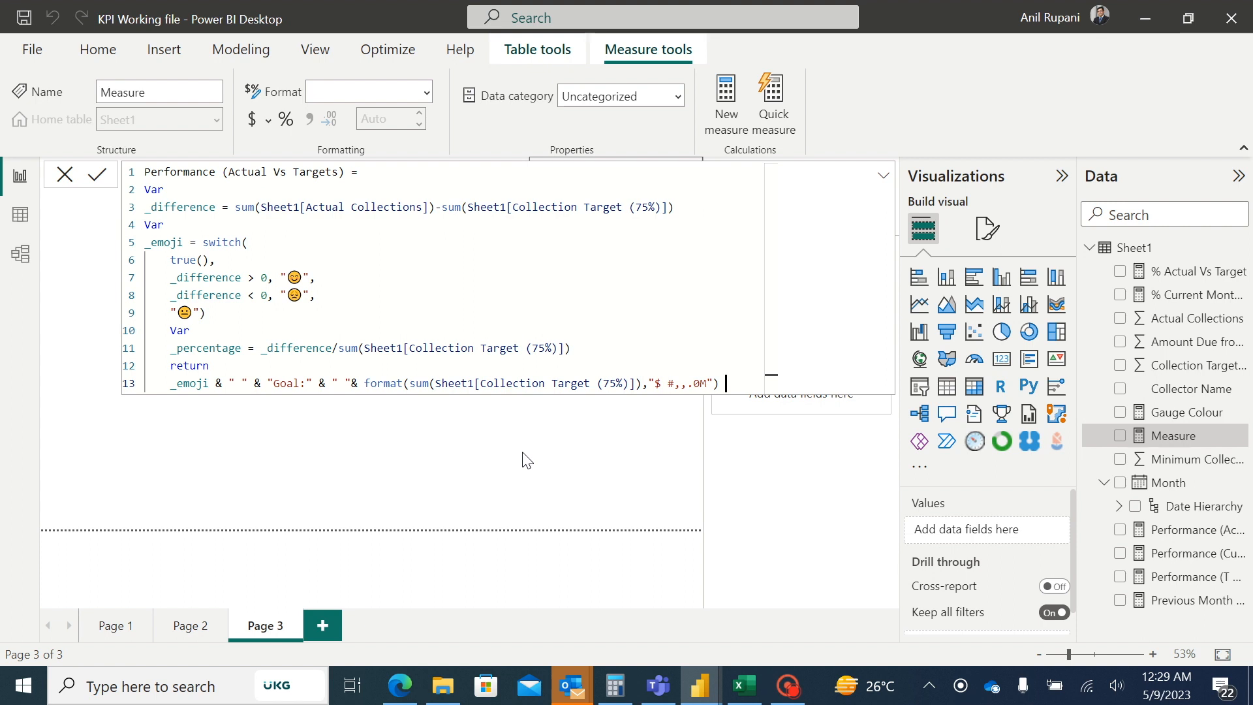
pyautogui.write(' & " "')
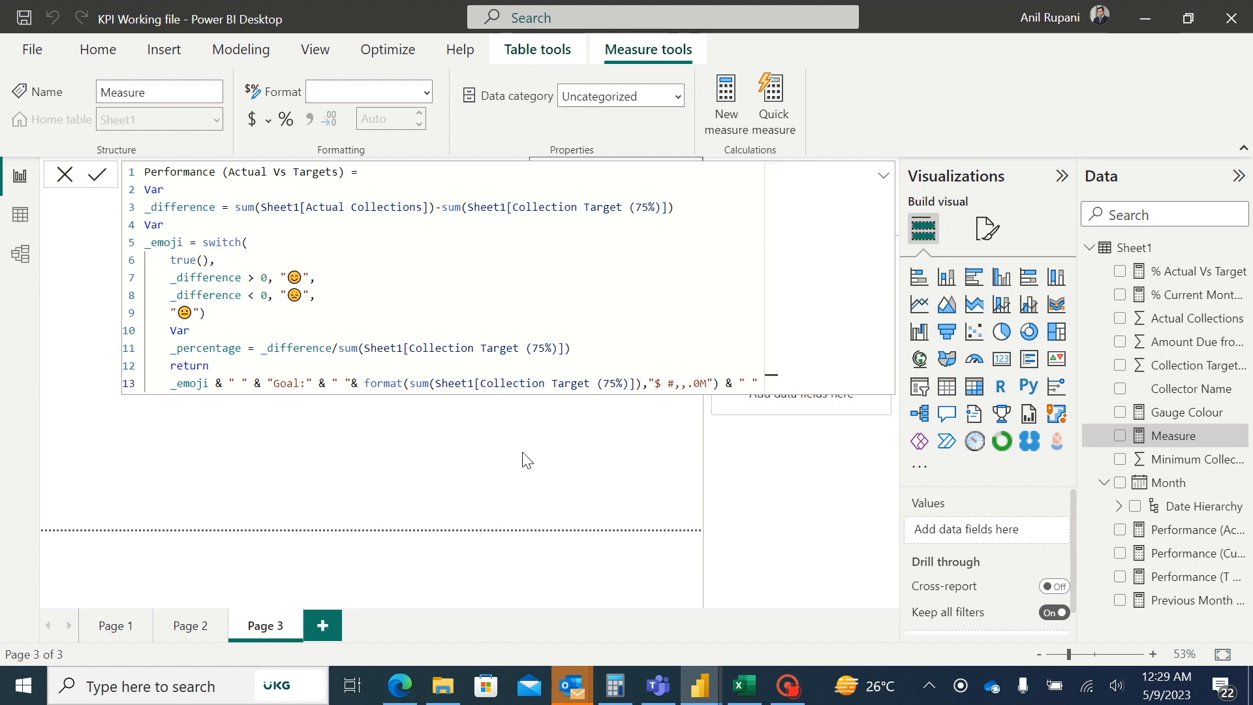
pyautogui.write(' &')
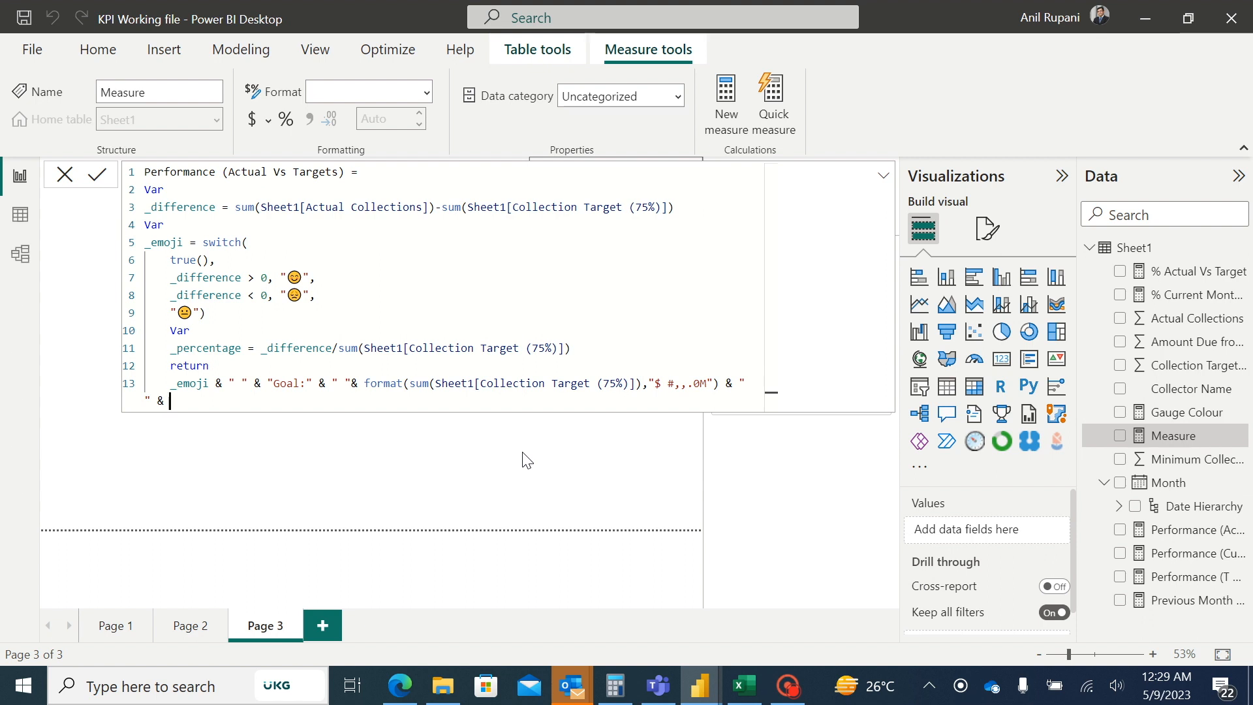
pyautogui.write('"9')
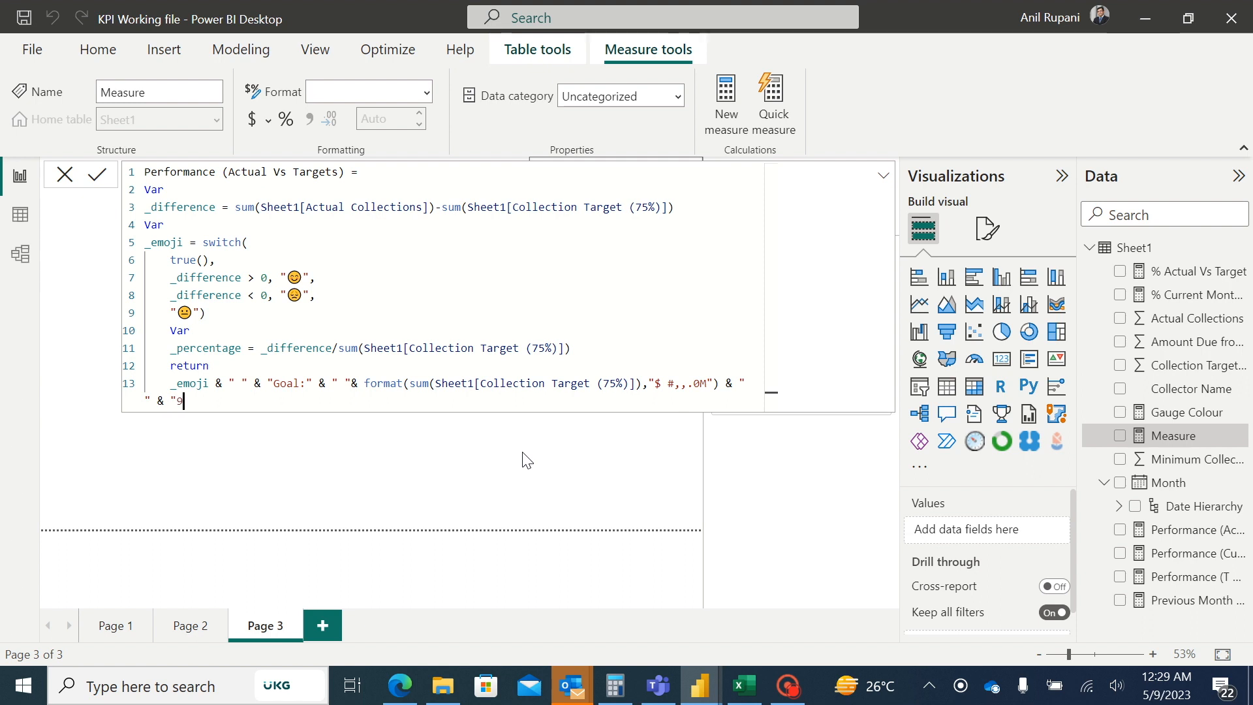
pyautogui.press('BackSpace')
pyautogui.write('("')
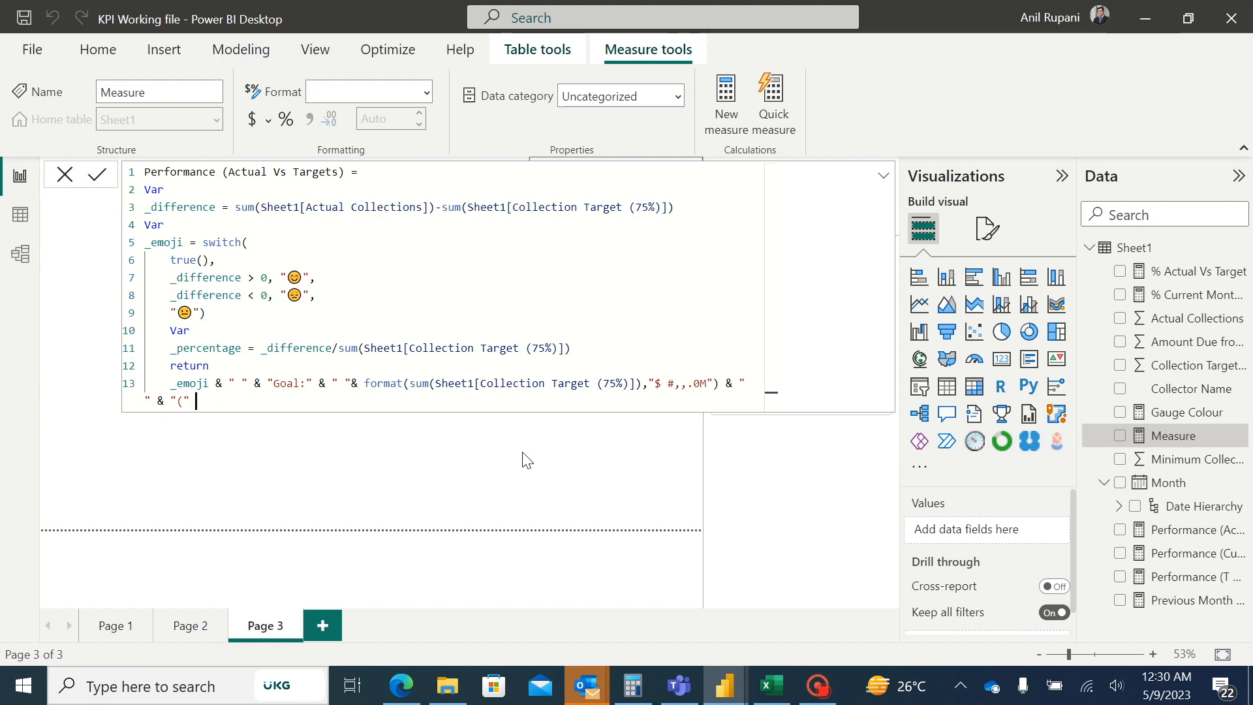
# Append & and a second FORMAT function to the return expression with the _percentage variable as its value.
pyautogui.write('for')
pyautogui.press('BackSpace')
pyautogui.press('BackSpace')
pyautogui.press('BackSpace')
pyautogui.write('&')
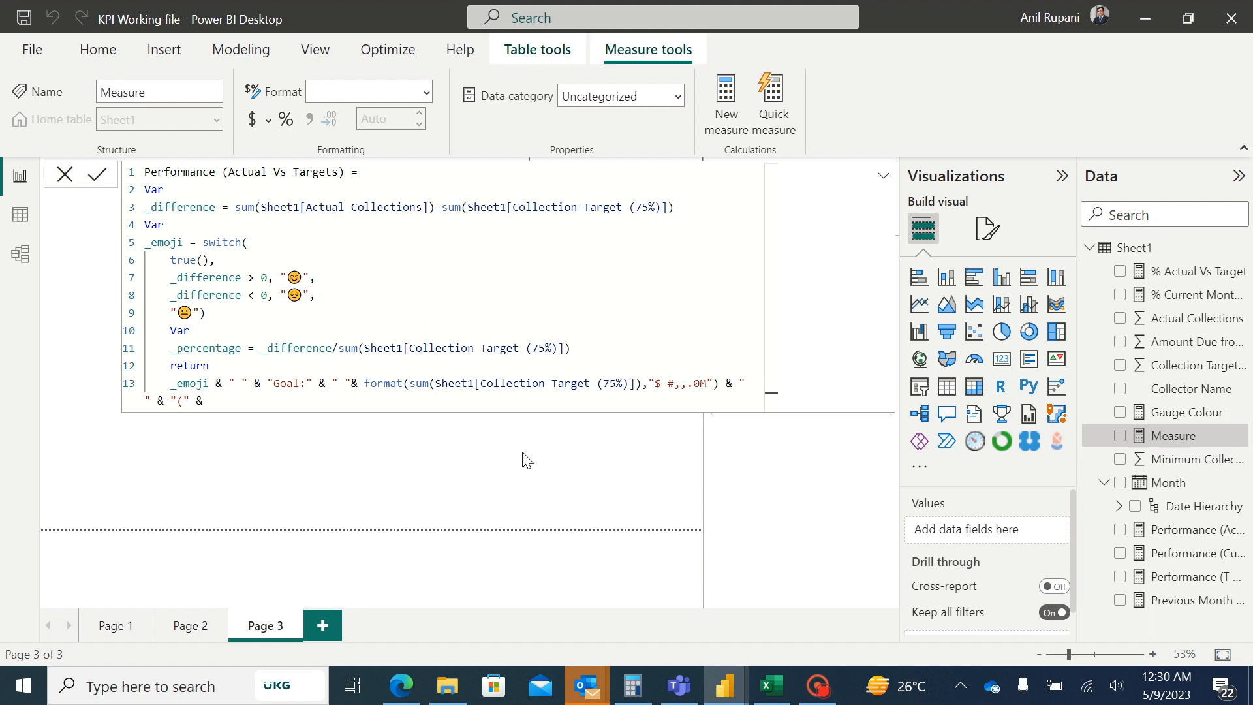
pyautogui.write(' format')
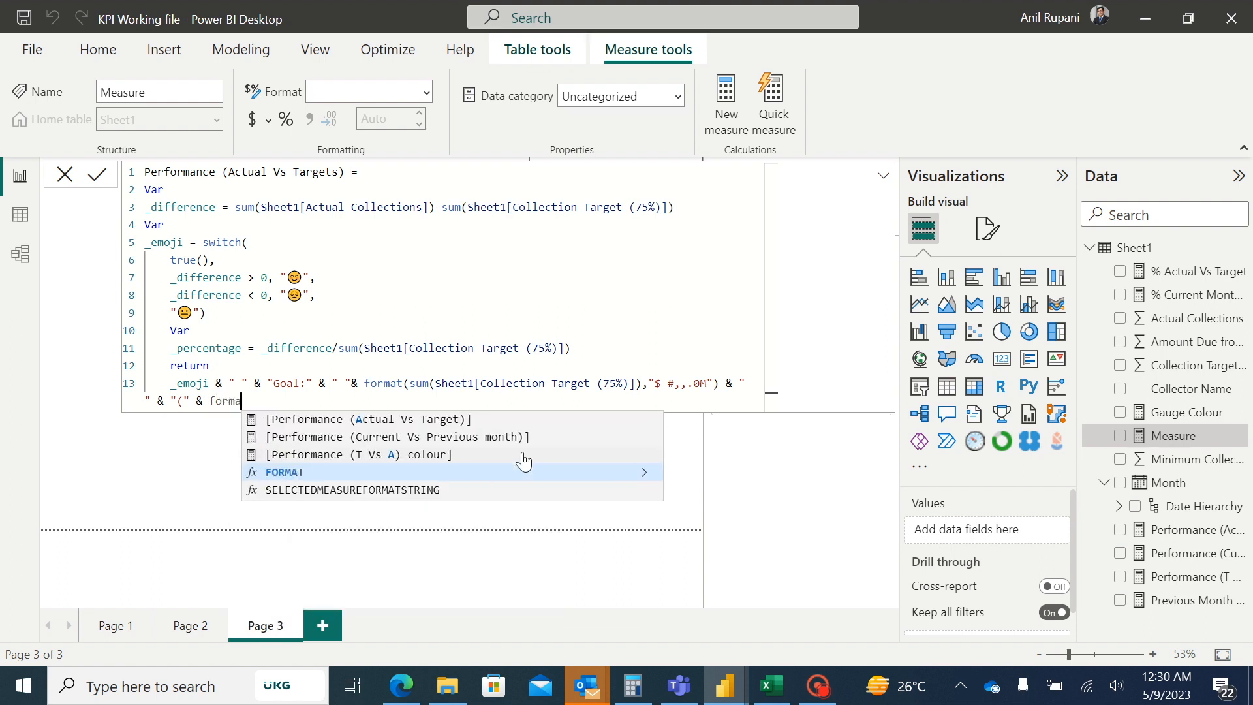
pyautogui.write('(')
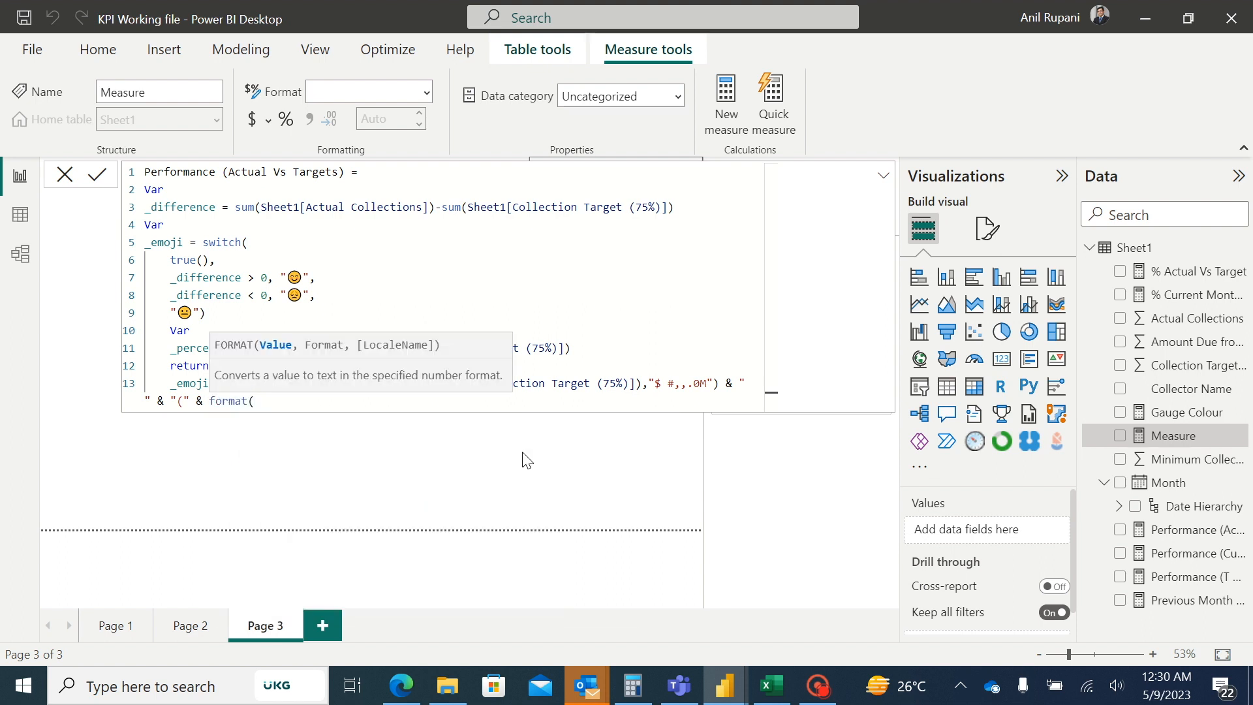
pyautogui.write('_')
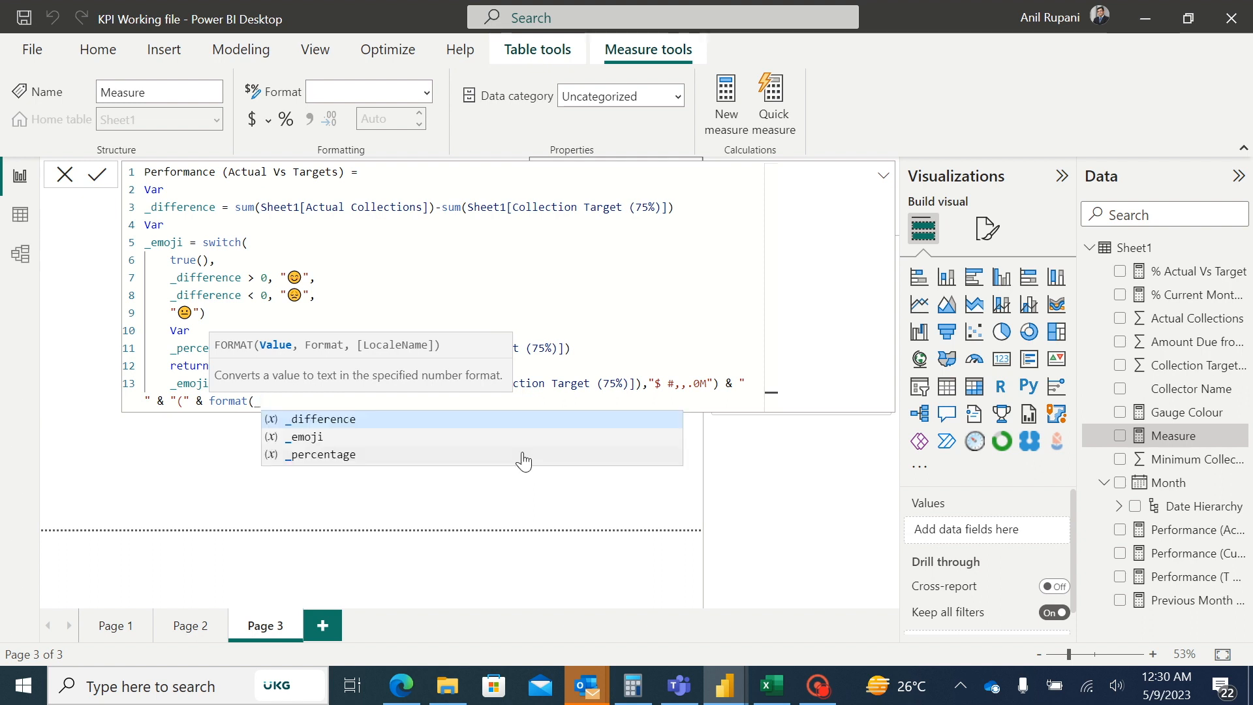
pyautogui.click(343, 457)
# Finish the second FORMAT function with "##.##%" & ")" as its format argument and commit the measure.
pyautogui.write(', "##')
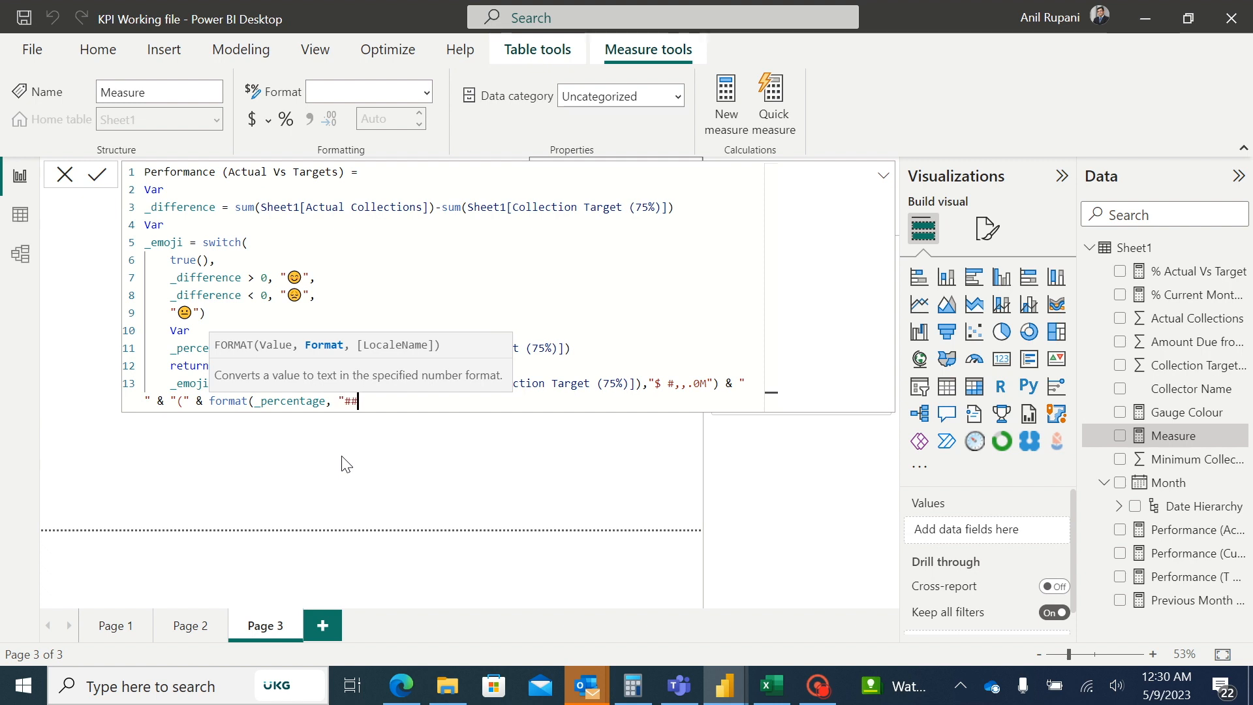
pyautogui.write('.##')
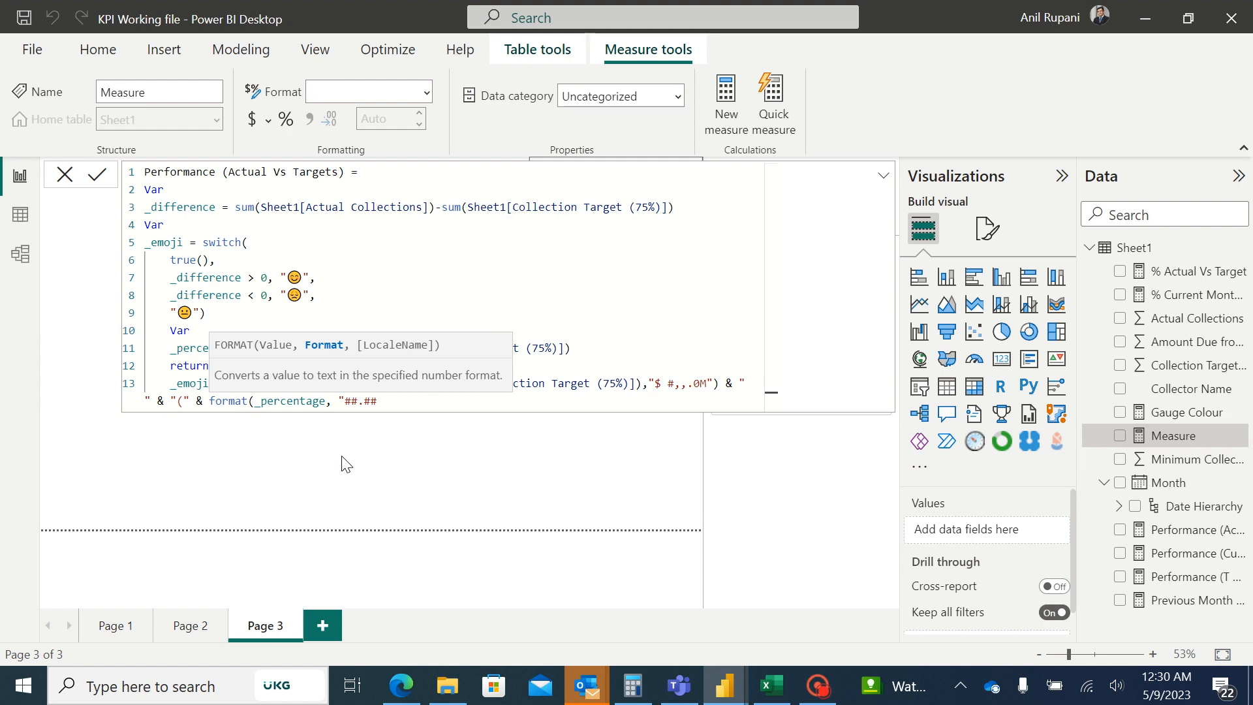
pyautogui.write('%')
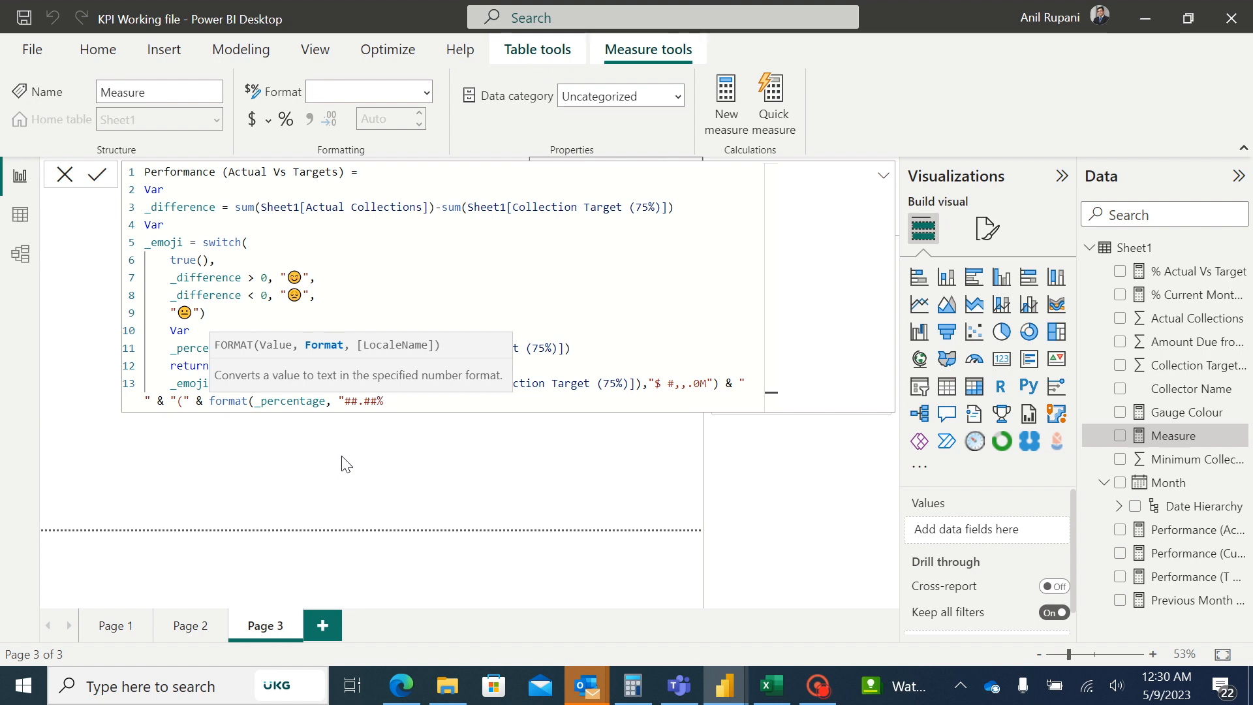
pyautogui.write('"')
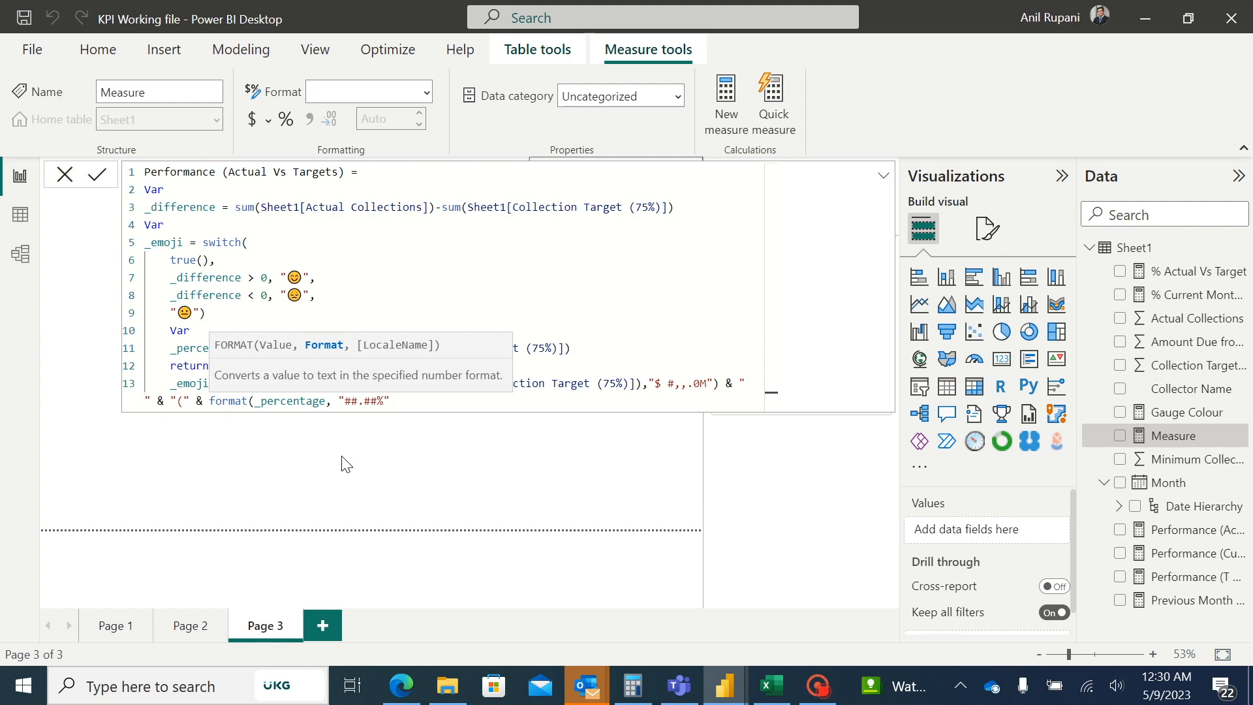
pyautogui.write('&')
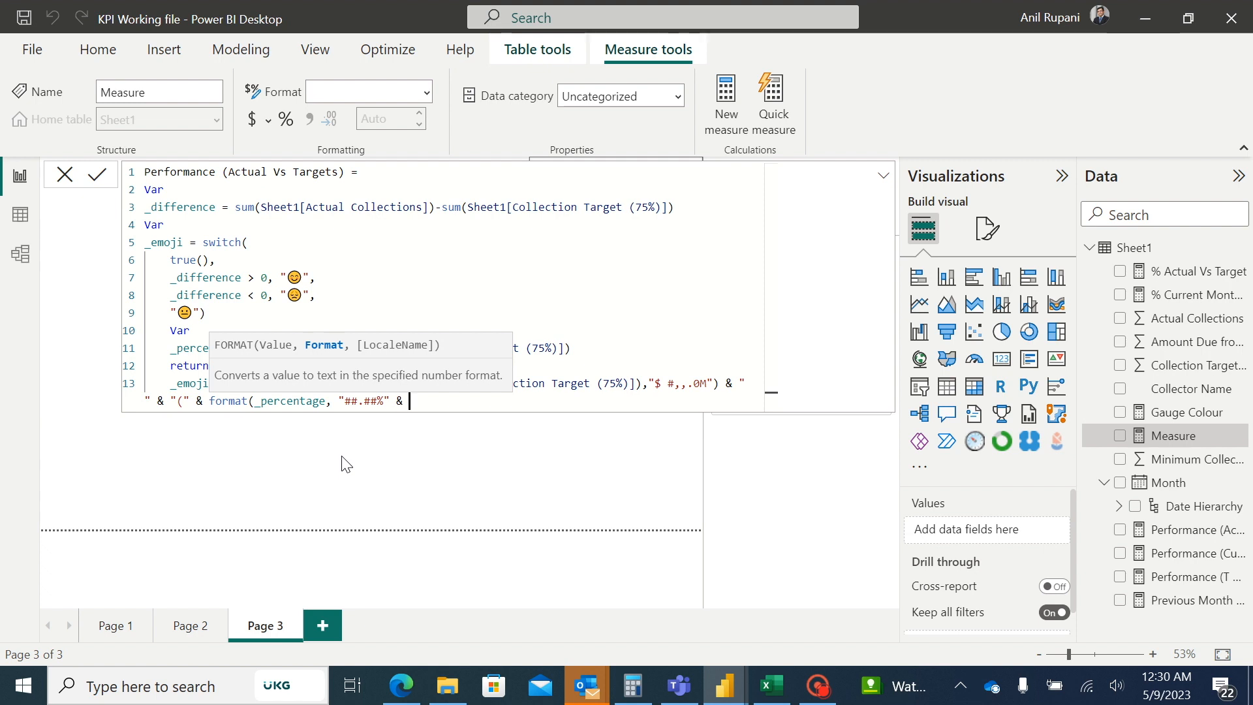
pyautogui.write(' ")"')
pyautogui.press('Return')
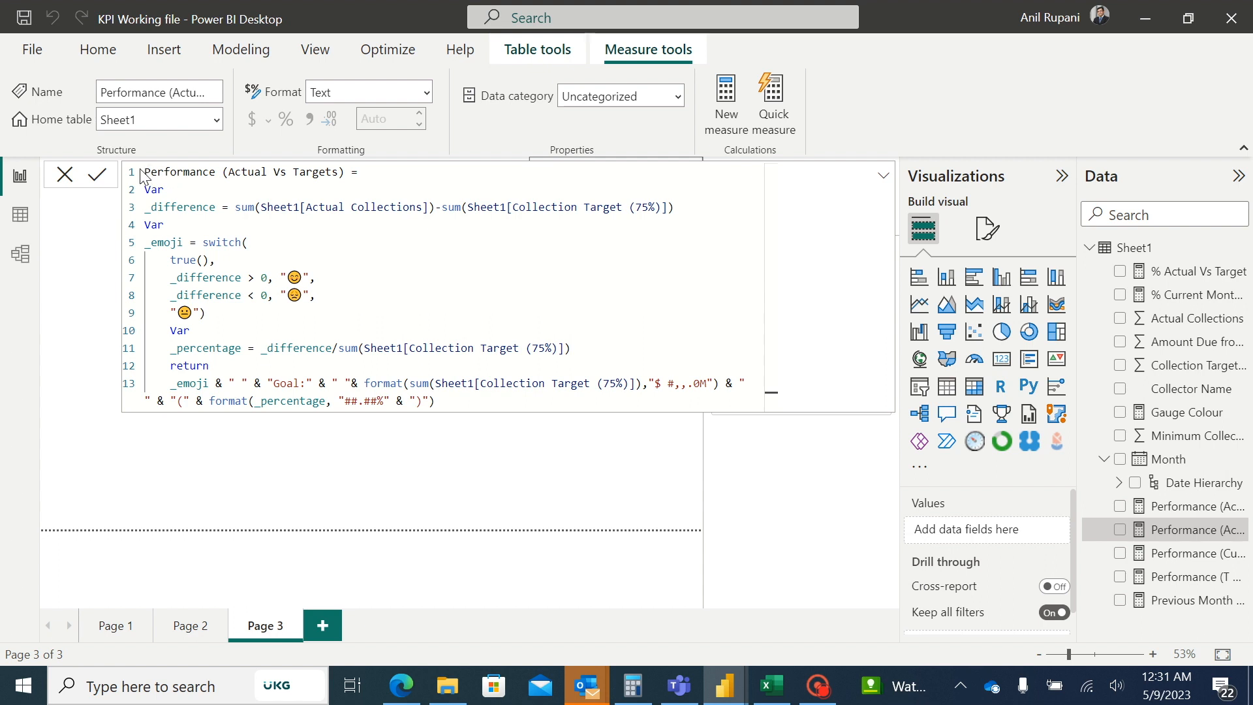
# Copy the whole measure formula and start a new measure in Sheet1 named Performance (Cur Vs Pre).
pyautogui.moveTo(144, 172); pyautogui.dragTo(473, 401)
pyautogui.hotkey('ctrl', 'c')
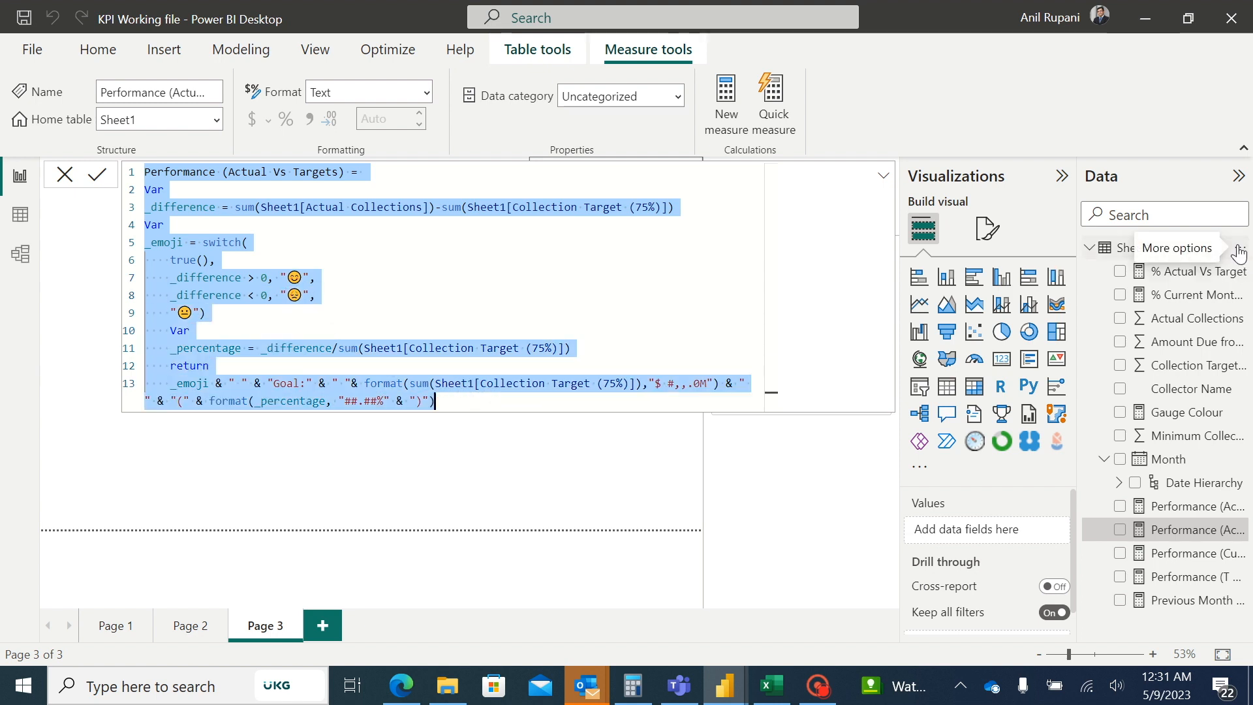
pyautogui.click(1238, 251)
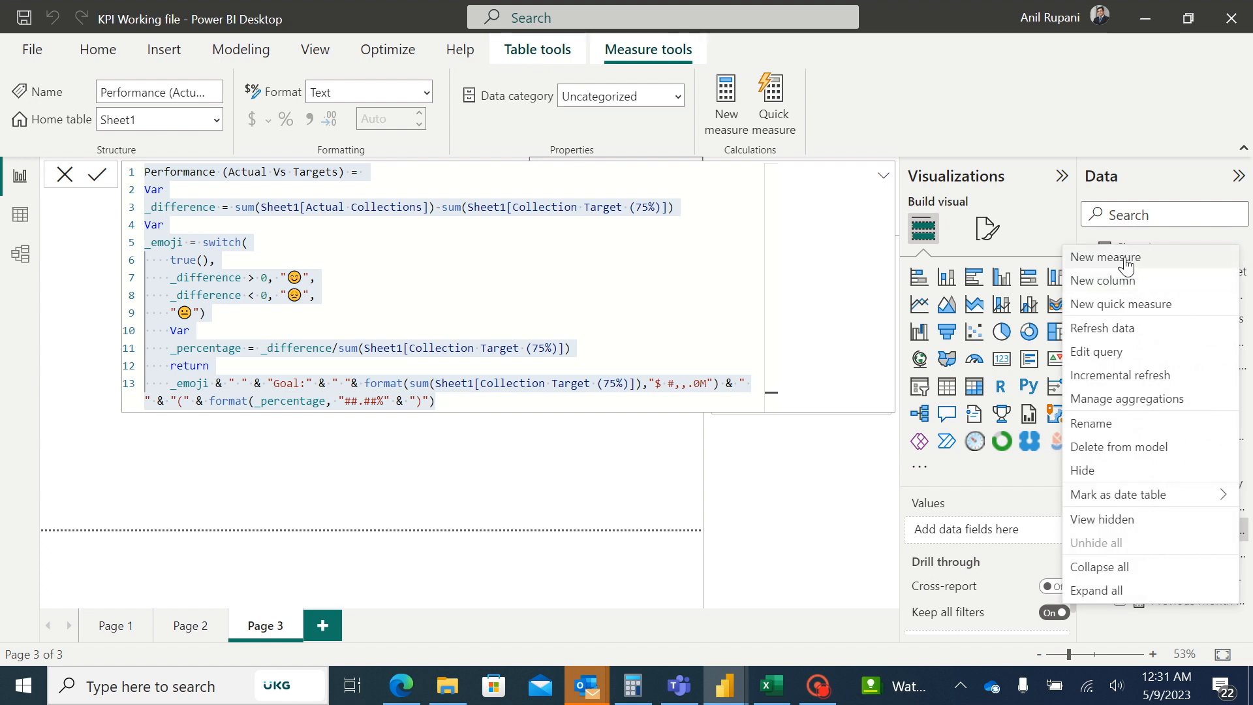
pyautogui.click(1125, 260)
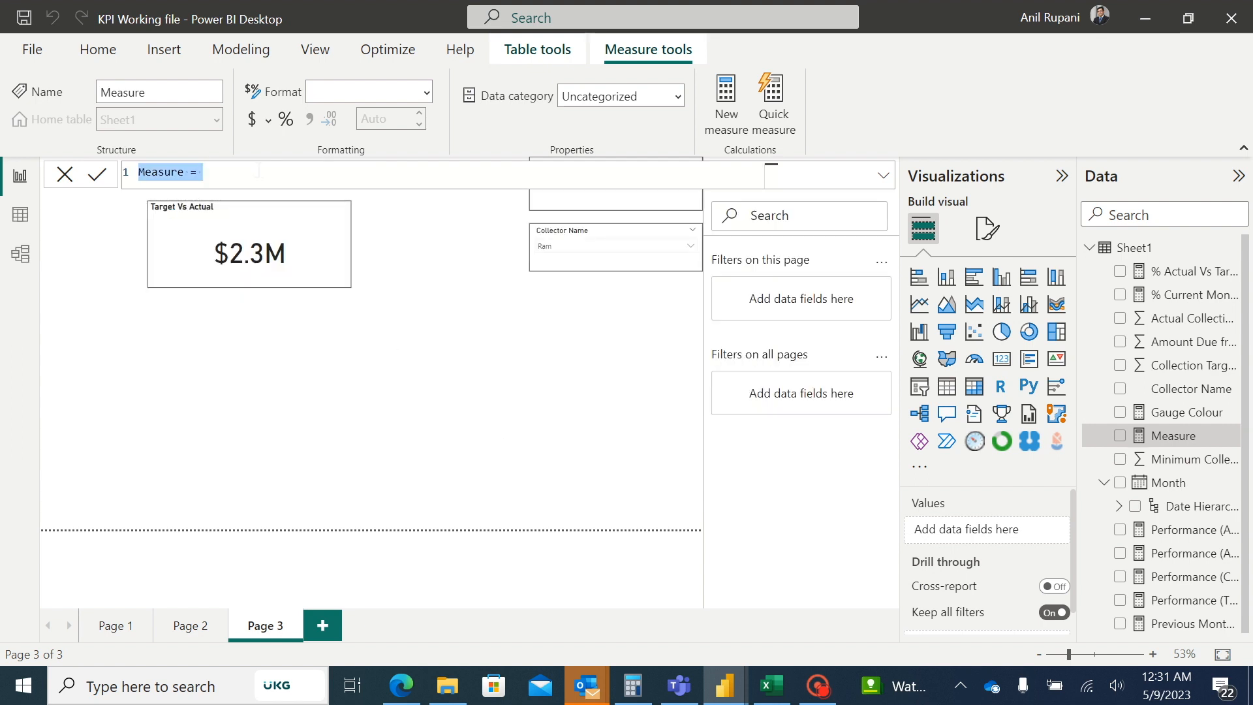
pyautogui.press('BackSpace')
pyautogui.write('Perfor')
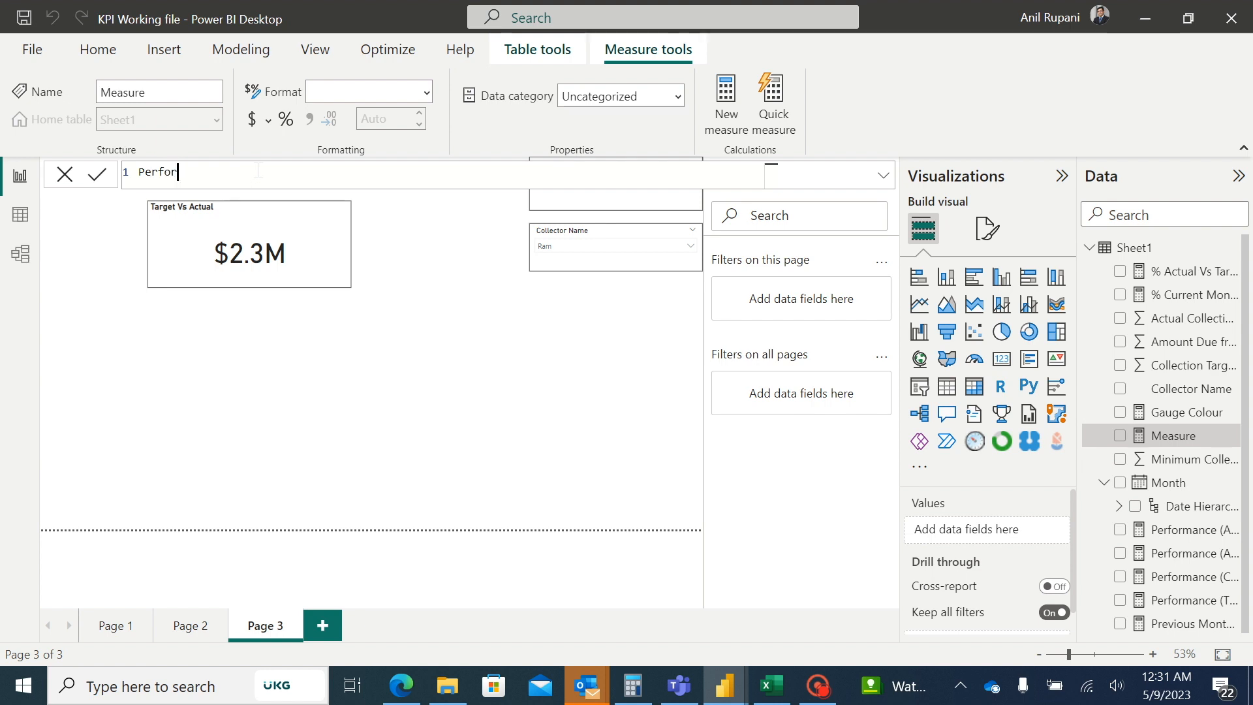
pyautogui.write('mance (Cur Vs Pre)')
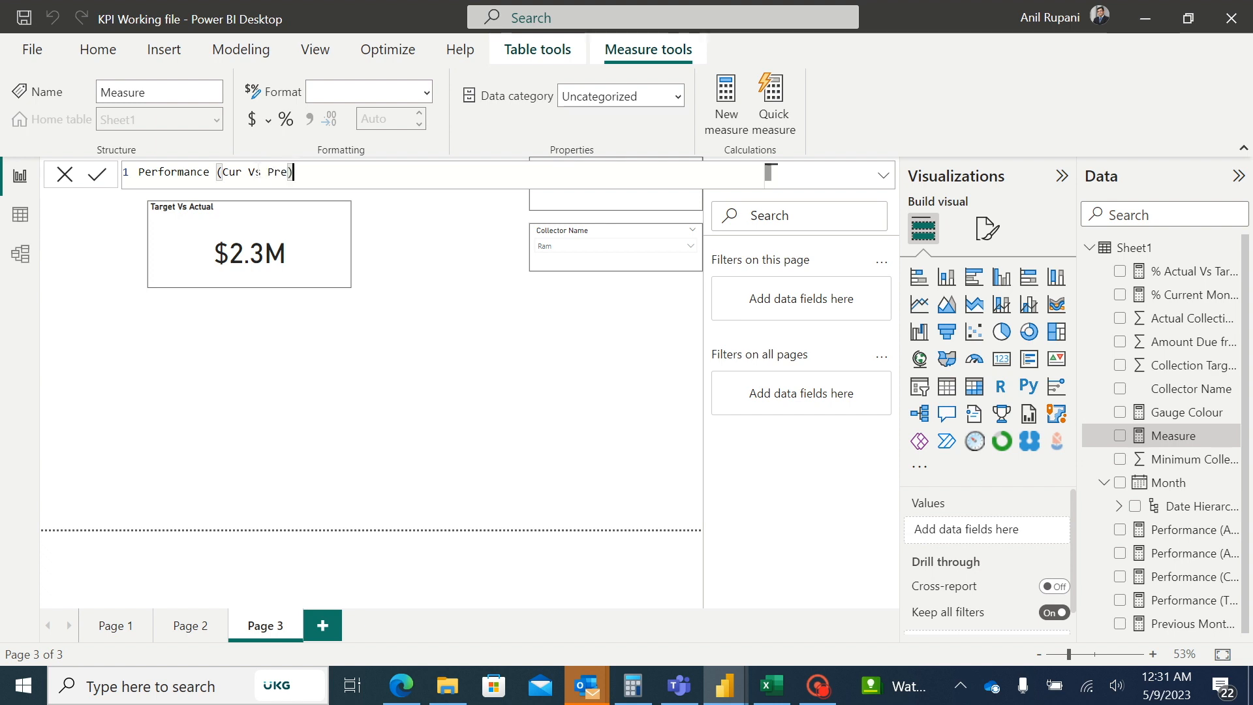
pyautogui.write(' =')
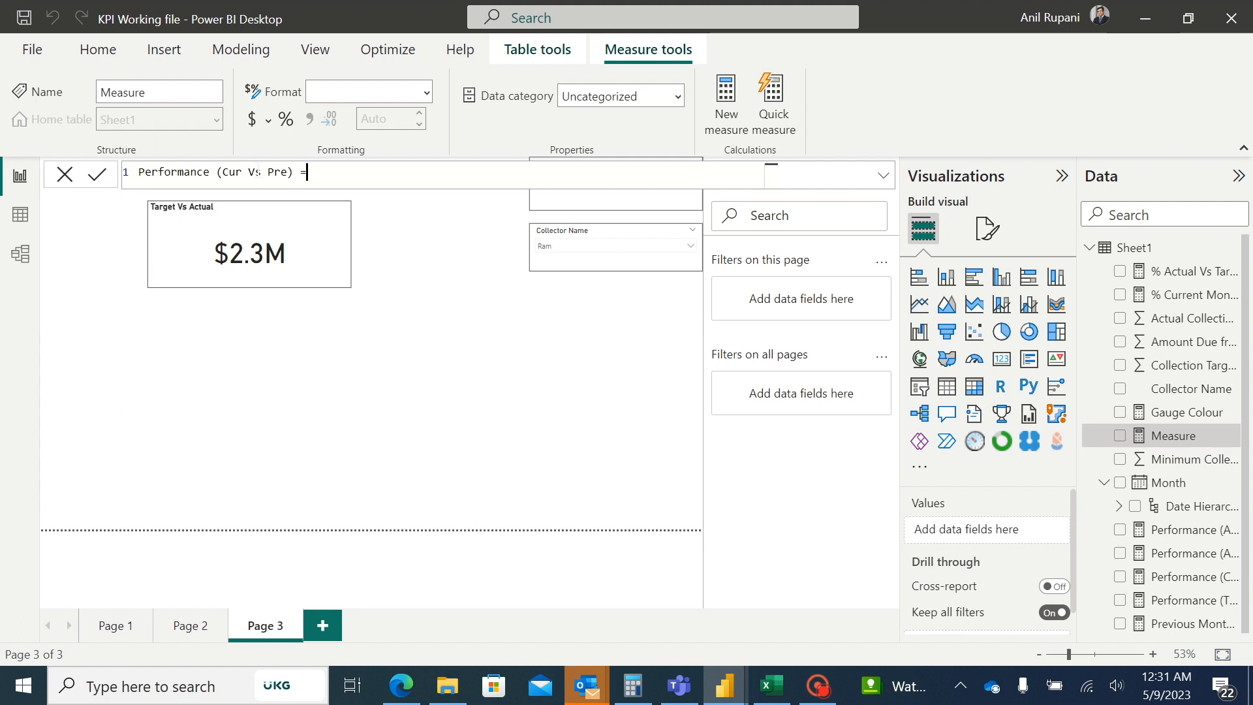
# Paste the copied formula into the new measure and delete the duplicate Performance (Actual Vs Targets) = from its first line.
pyautogui.hotkey('ctrl', 'v')
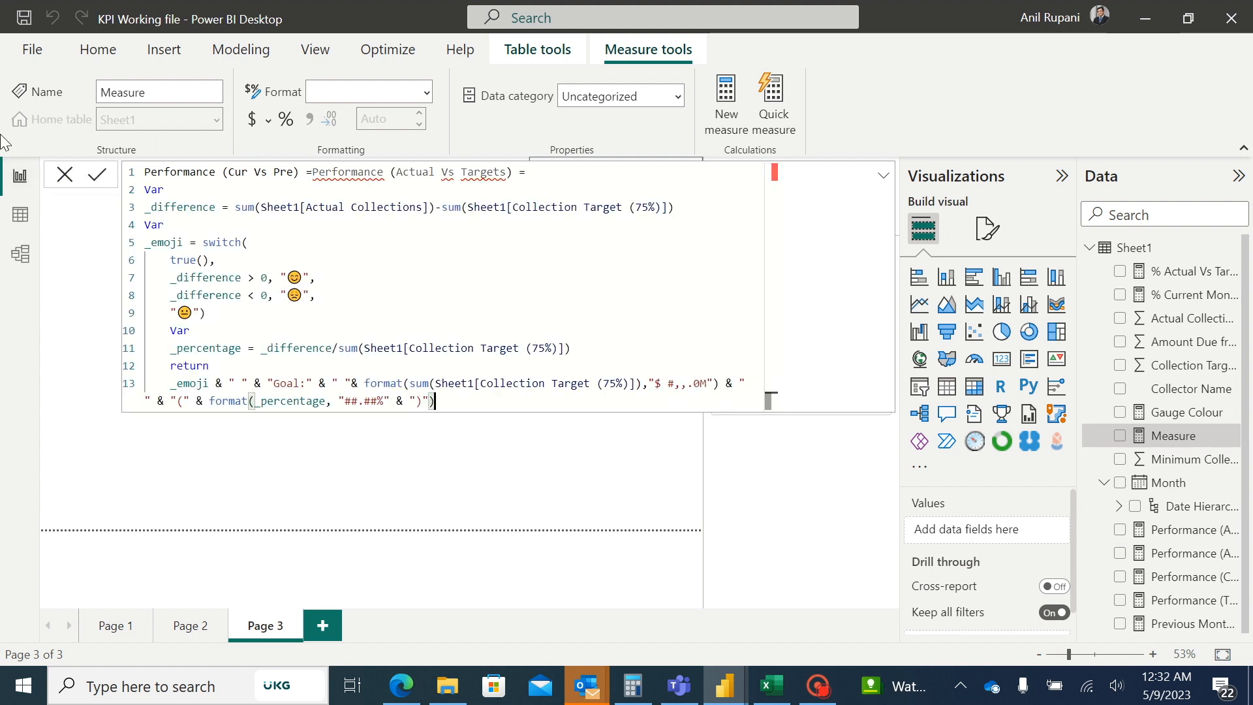
pyautogui.click(527, 172)
pyautogui.press('BackSpace')
pyautogui.press('BackSpace')
pyautogui.press('BackSpace')
pyautogui.press('BackSpace')
pyautogui.press('BackSpace')
pyautogui.press('BackSpace')
pyautogui.press('BackSpace')
pyautogui.press('BackSpace')
pyautogui.press('BackSpace')
pyautogui.press('BackSpace')
pyautogui.press('BackSpace')
pyautogui.press('BackSpace')
pyautogui.press('BackSpace')
pyautogui.press('BackSpace')
pyautogui.press('BackSpace')
pyautogui.press('BackSpace')
pyautogui.press('BackSpace')
pyautogui.press('BackSpace')
pyautogui.press('BackSpace')
pyautogui.press('BackSpace')
pyautogui.press('BackSpace')
pyautogui.press('BackSpace')
pyautogui.press('BackSpace')
pyautogui.press('BackSpace')
pyautogui.press('BackSpace')
pyautogui.press('BackSpace')
pyautogui.press('BackSpace')
pyautogui.press('BackSpace')
pyautogui.press('BackSpace')
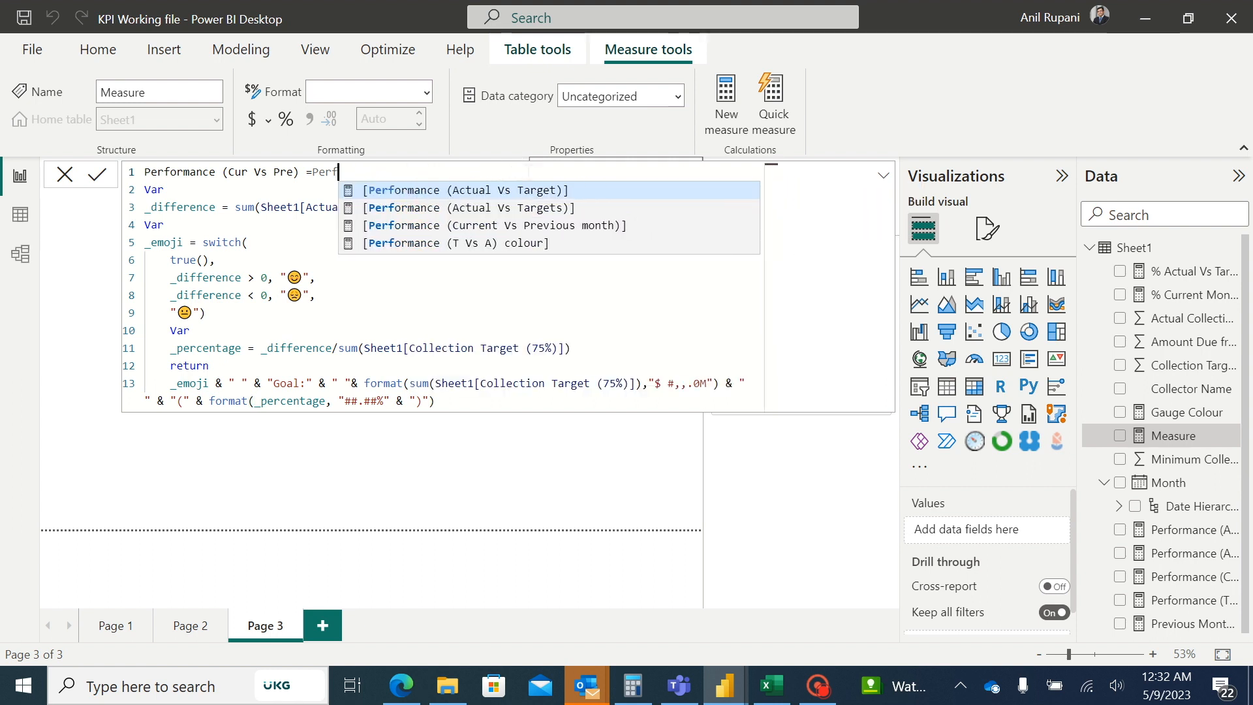
pyautogui.press('BackSpace')
pyautogui.press('BackSpace')
pyautogui.press('BackSpace')
pyautogui.press('BackSpace')
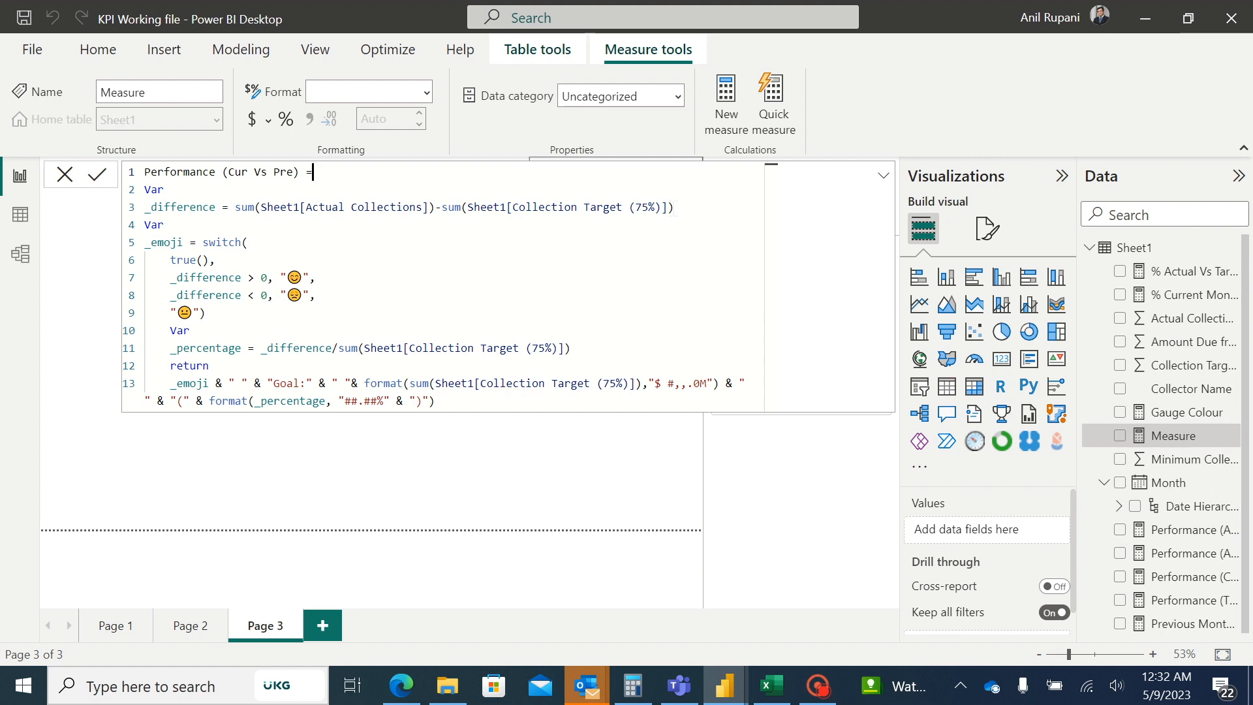
# Replace the sum of Collection Target (75%) in the _difference variable with the [Previous Month Collections] measure.
pyautogui.click(771, 206)
pyautogui.press('BackSpace')
pyautogui.press('BackSpace')
pyautogui.press('BackSpace')
pyautogui.press('BackSpace')
pyautogui.press('BackSpace')
pyautogui.press('BackSpace')
pyautogui.press('BackSpace')
pyautogui.press('BackSpace')
pyautogui.press('BackSpace')
pyautogui.press('BackSpace')
pyautogui.press('BackSpace')
pyautogui.press('BackSpace')
pyautogui.press('BackSpace')
pyautogui.press('BackSpace')
pyautogui.press('BackSpace')
pyautogui.press('BackSpace')
pyautogui.press('BackSpace')
pyautogui.press('BackSpace')
pyautogui.press('BackSpace')
pyautogui.press('BackSpace')
pyautogui.press('BackSpace')
pyautogui.press('BackSpace')
pyautogui.press('BackSpace')
pyautogui.press('BackSpace')
pyautogui.press('BackSpace')
pyautogui.press('BackSpace')
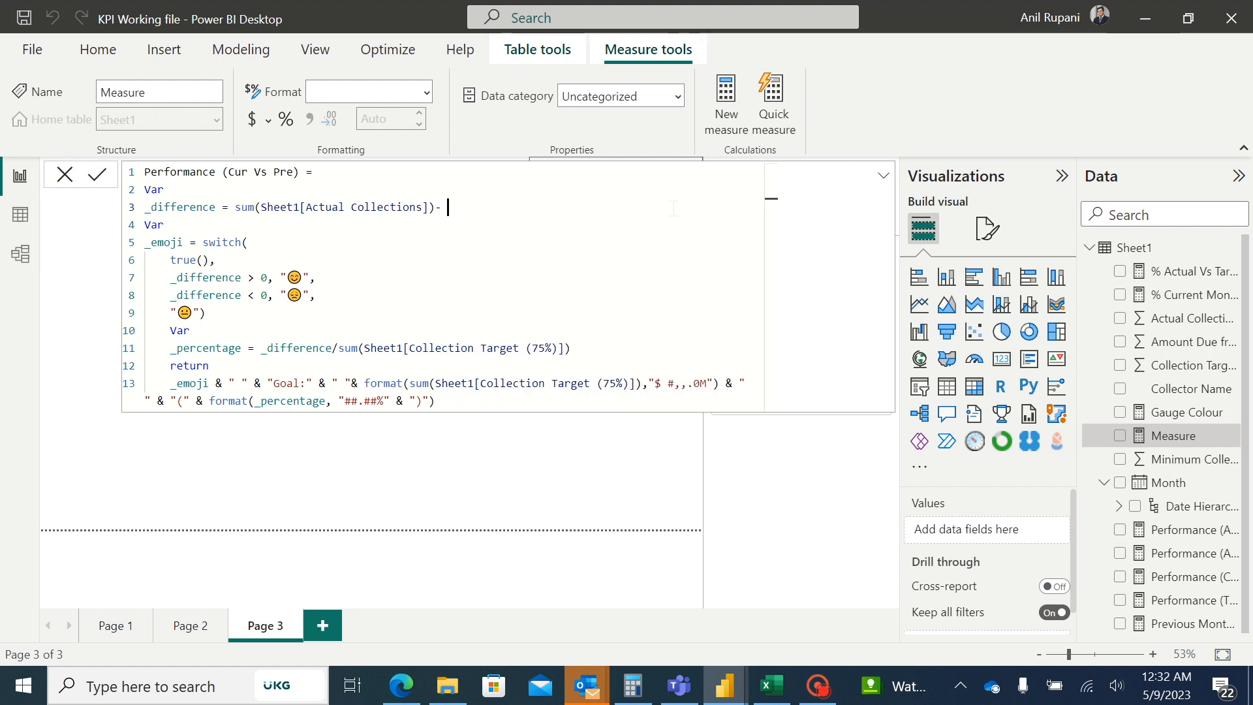
pyautogui.write('[')
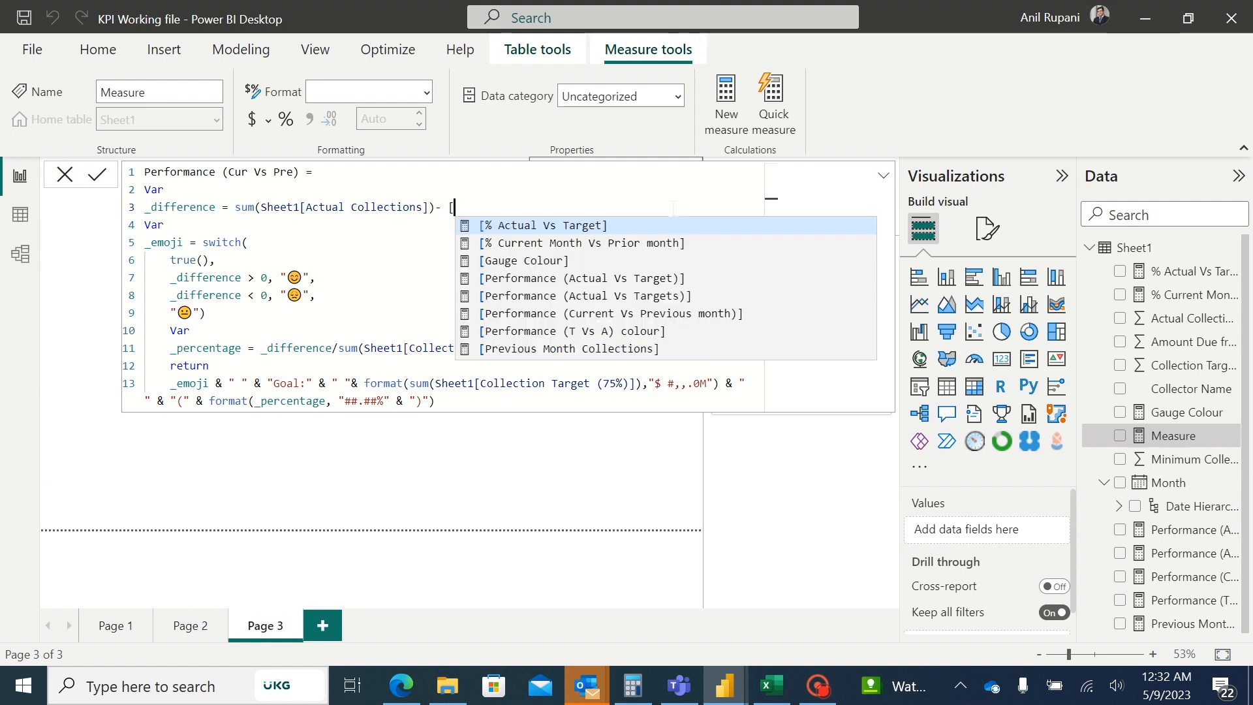
pyautogui.click(617, 348)
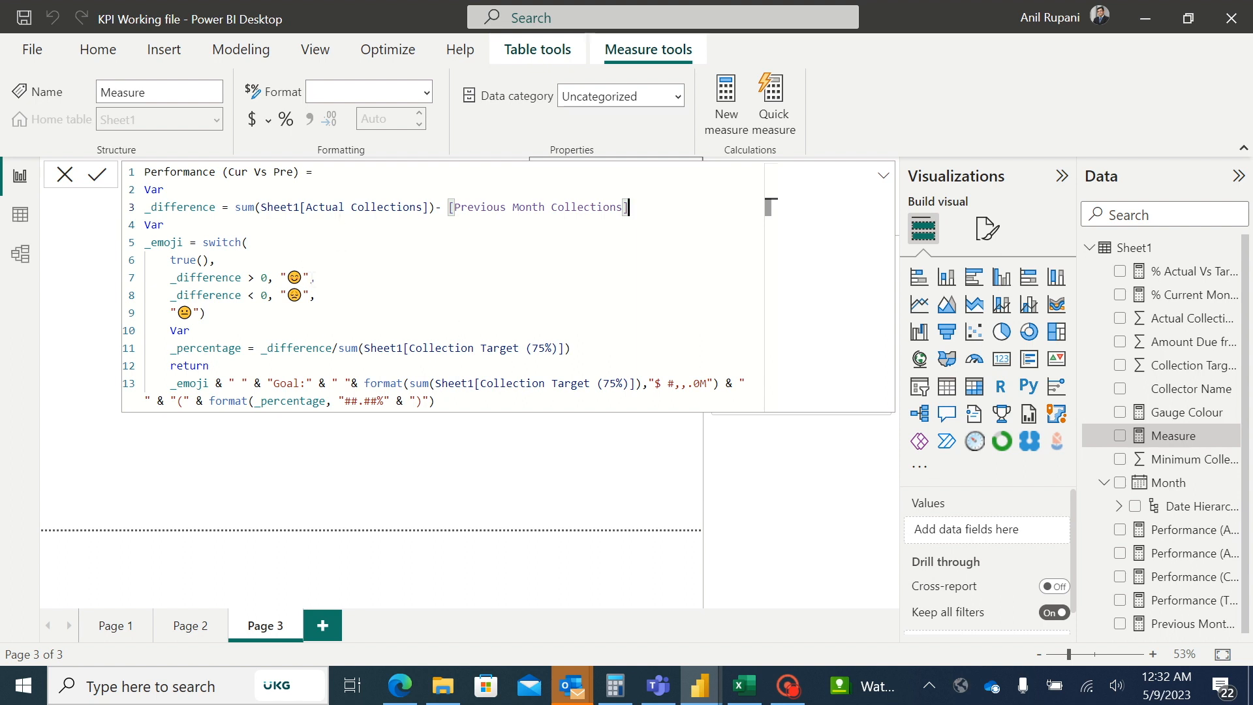
# Replace the smiley for _difference > 0 in the _emoji switch with a thumbs-up emoji.
pyautogui.click(303, 278)
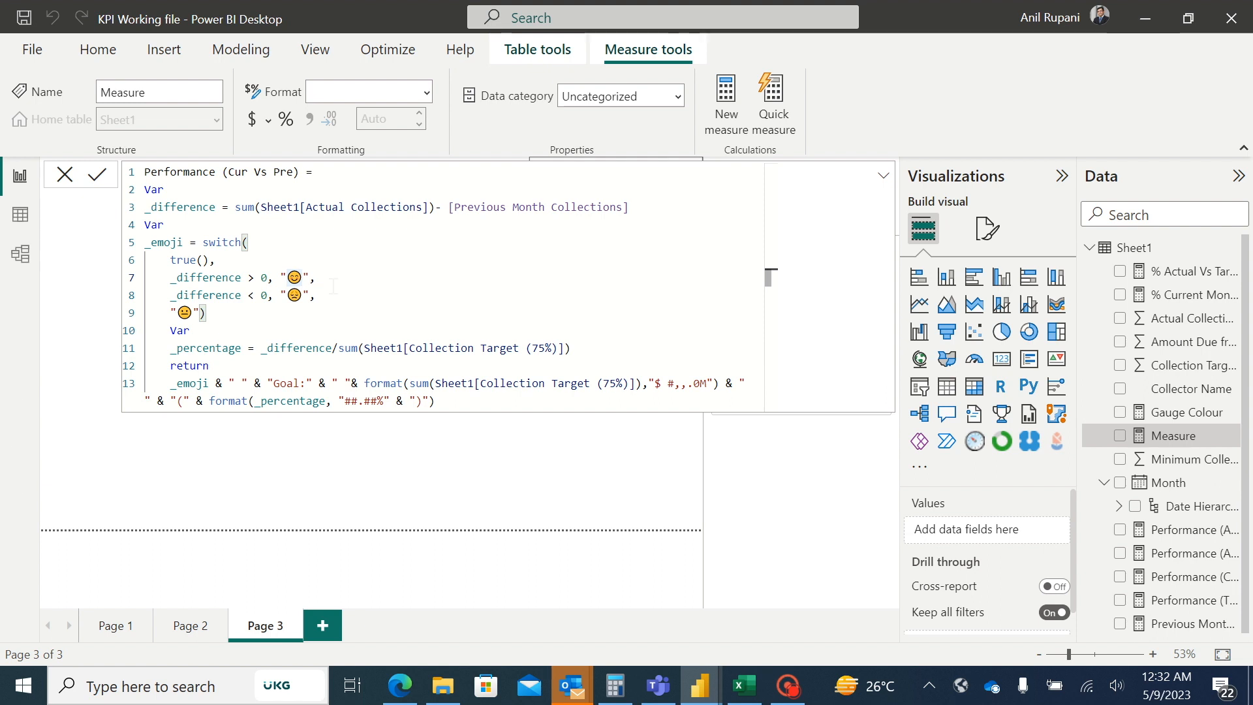
pyautogui.press('BackSpace')
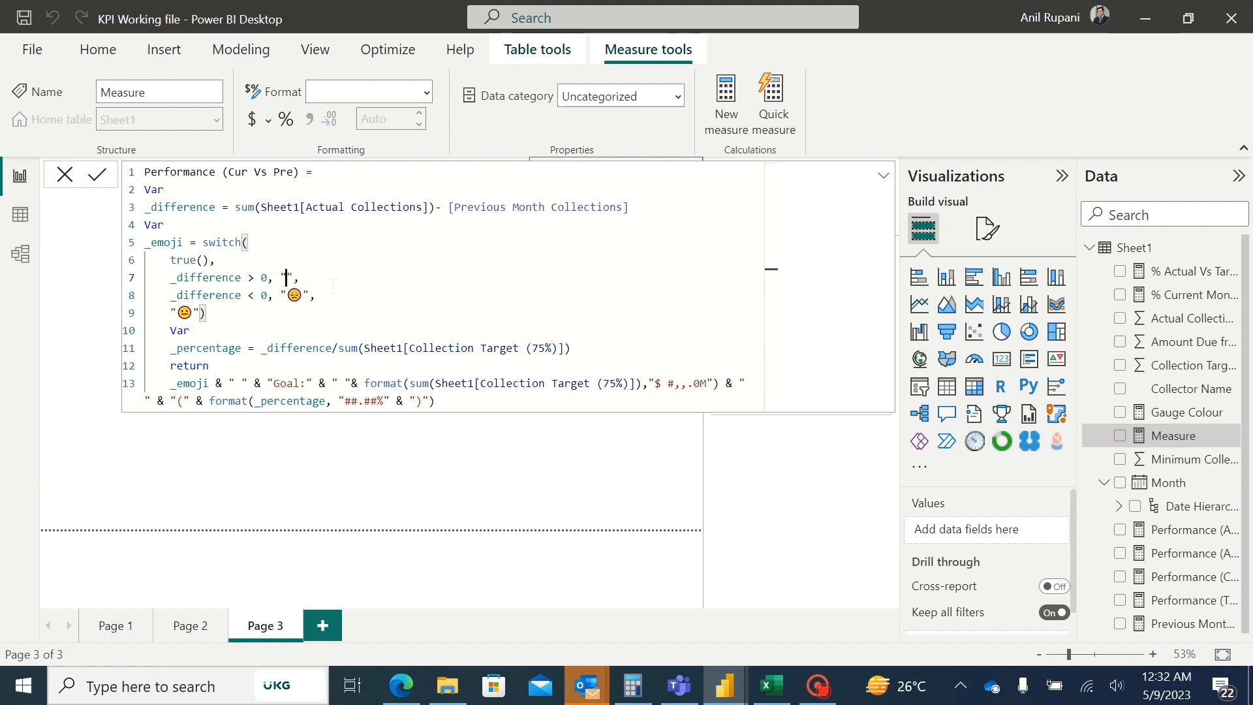
pyautogui.press('super+period')
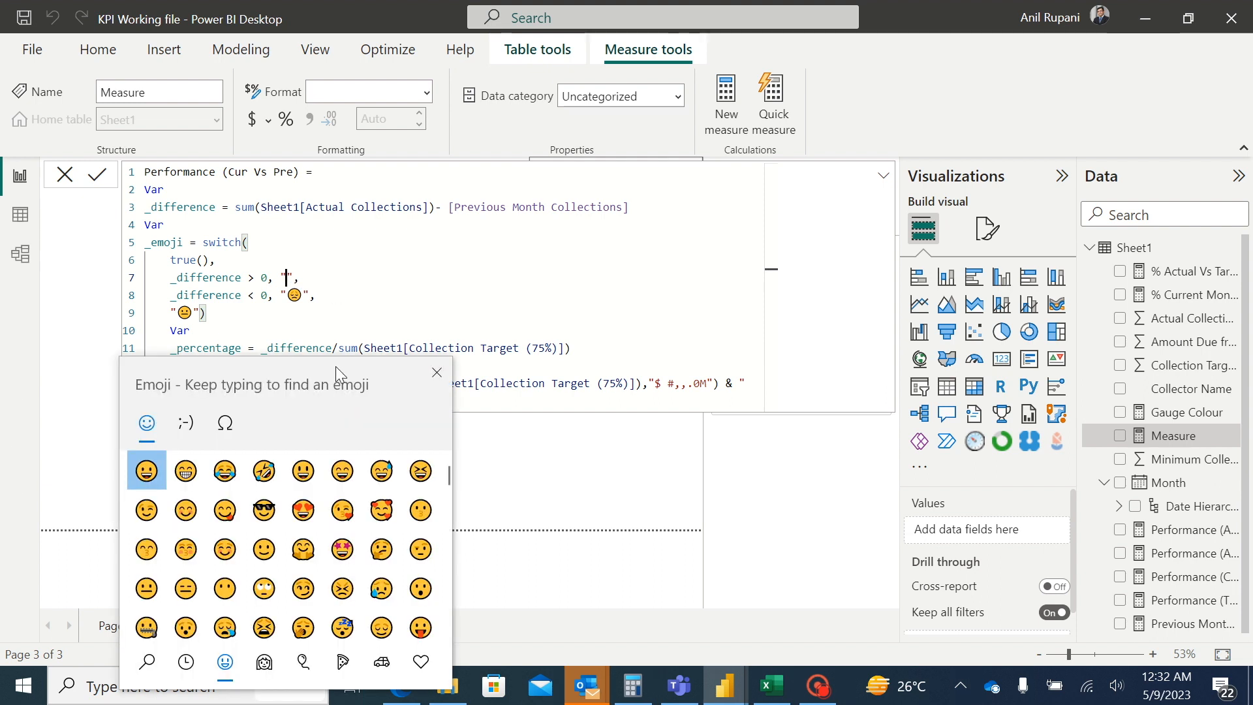
pyautogui.moveTo(338, 374); pyautogui.dragTo(599, 163)
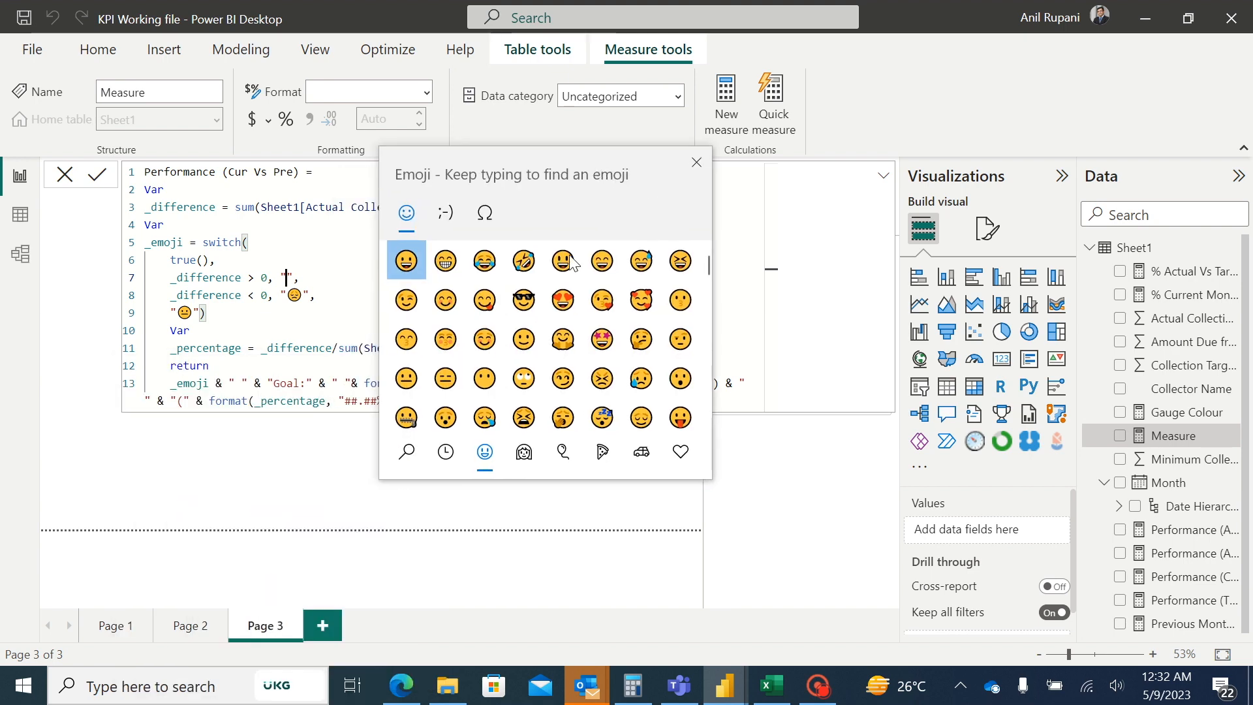
pyautogui.click(524, 459)
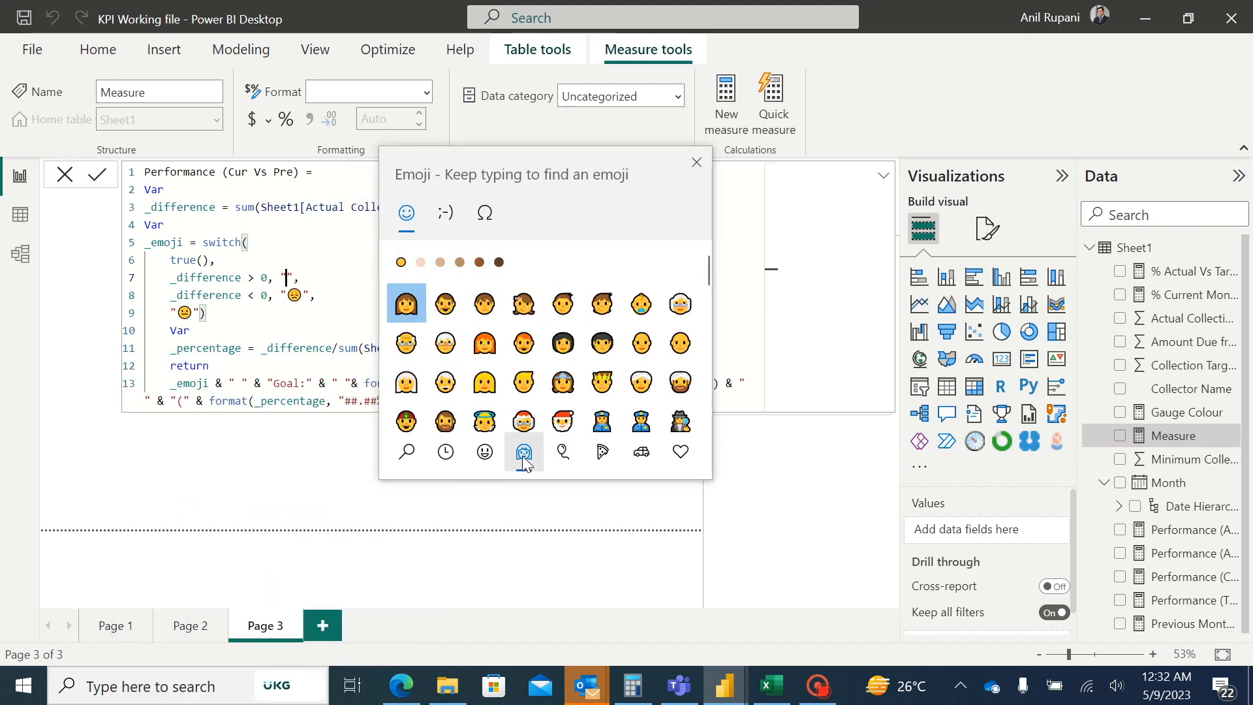
pyautogui.moveTo(705, 274); pyautogui.dragTo(703, 359)
pyautogui.moveTo(703, 369); pyautogui.dragTo(704, 397)
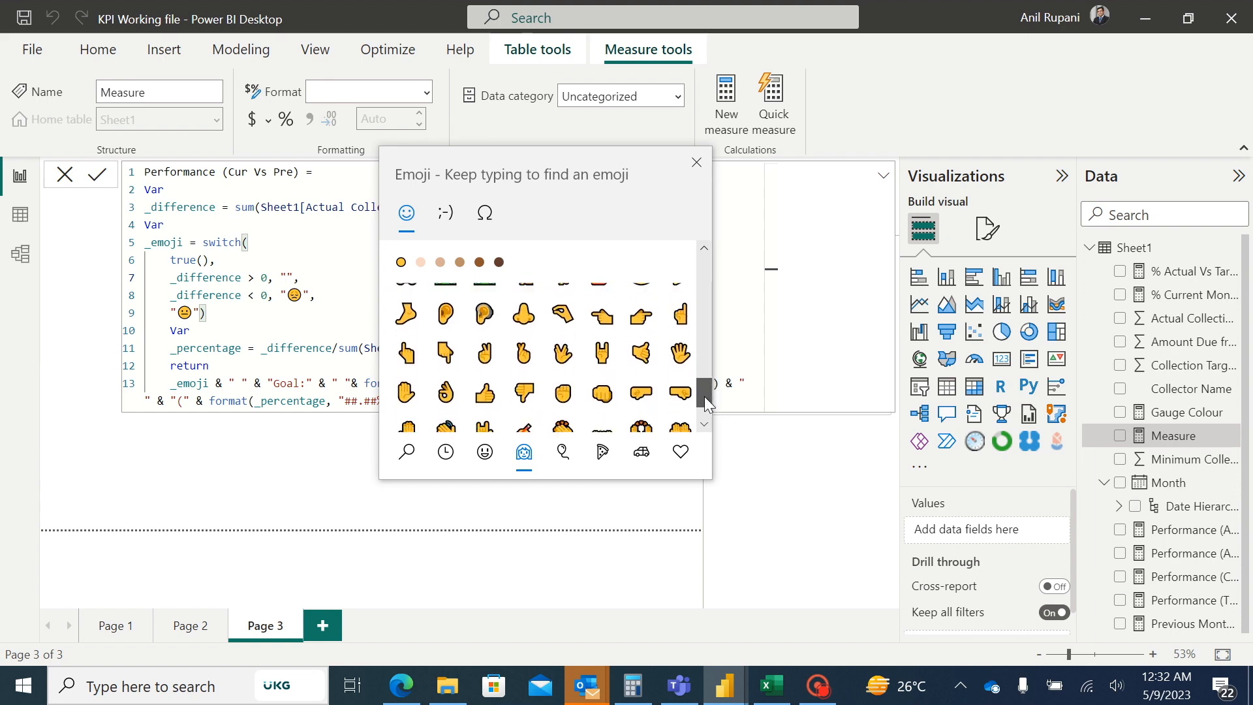
pyautogui.click(485, 392)
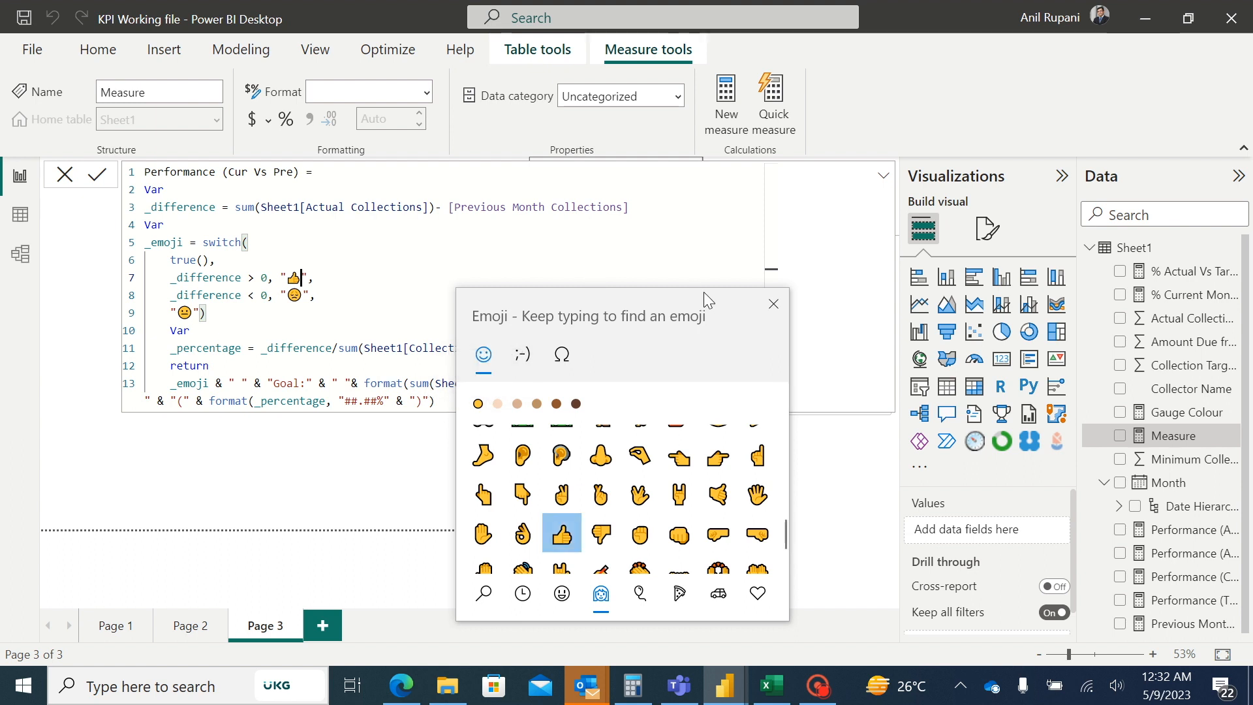
pyautogui.click(776, 306)
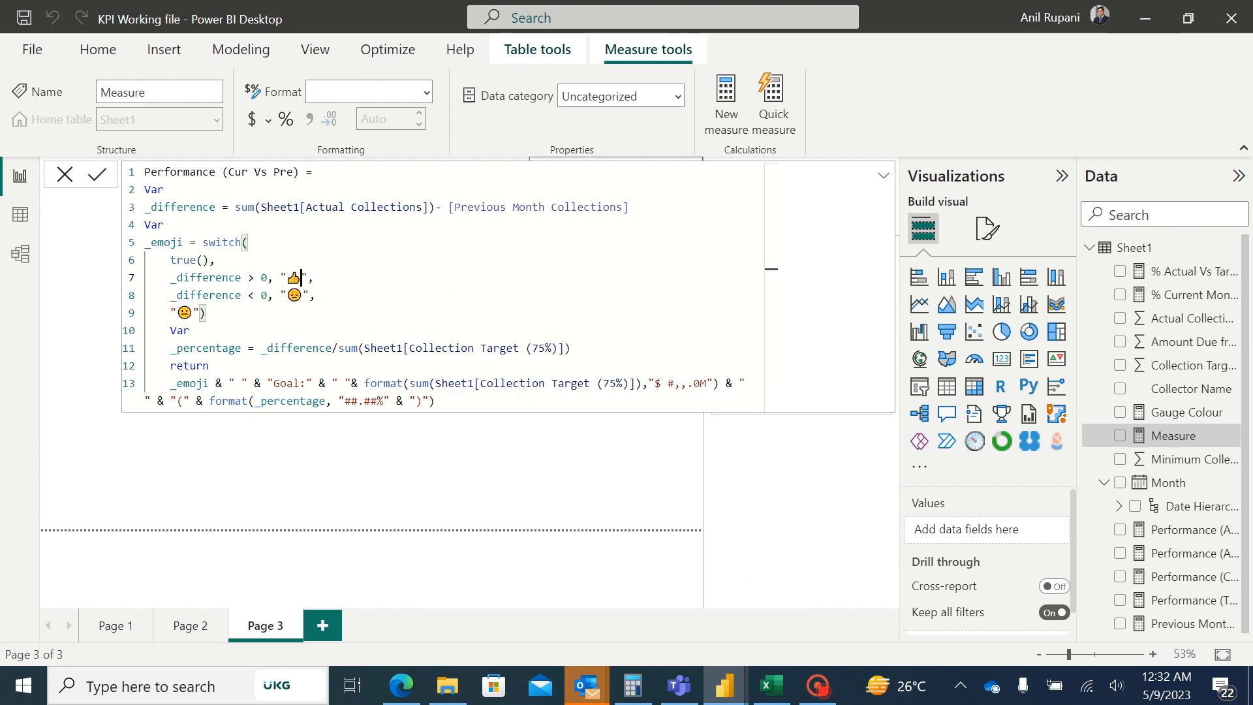
# Change the thumbs-up condition in the _emoji switch to _difference >= 0 and delete the _difference < 0 line.
pyautogui.click(255, 277)
pyautogui.write('=')
pyautogui.click(303, 296)
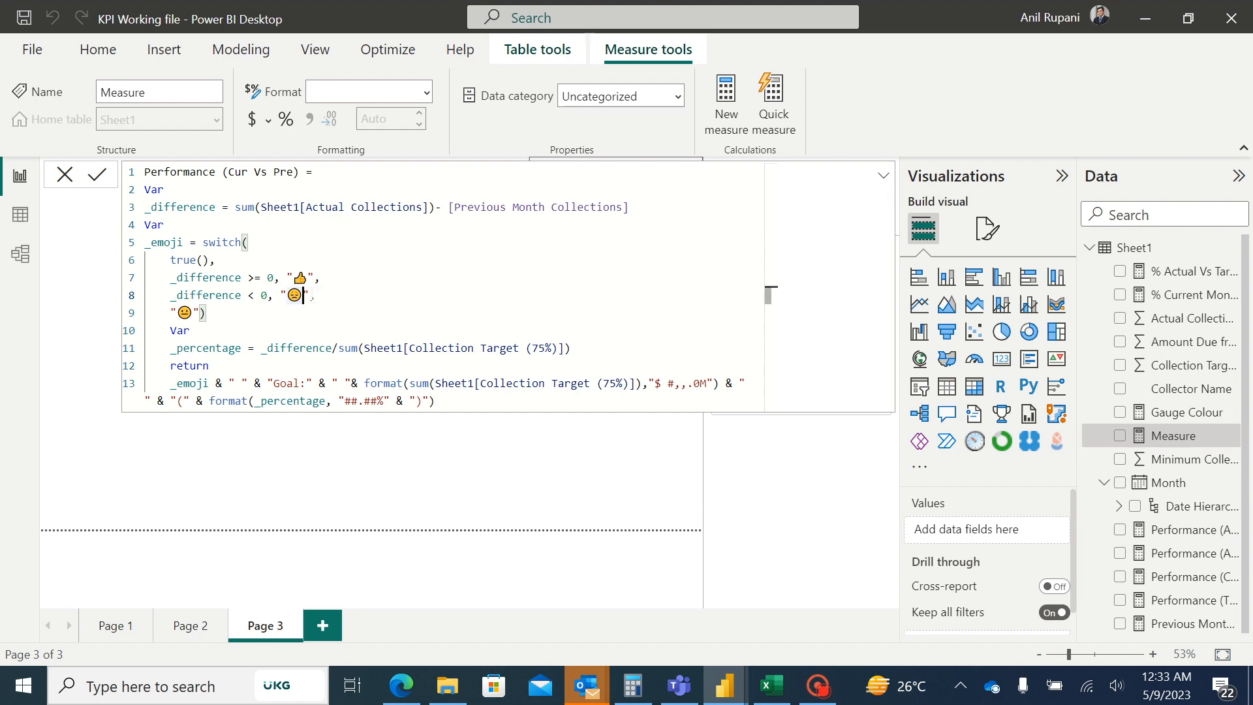
pyautogui.click(319, 296)
pyautogui.press('BackSpace')
pyautogui.press('BackSpace')
pyautogui.press('BackSpace')
pyautogui.press('BackSpace')
pyautogui.press('BackSpace')
pyautogui.press('BackSpace')
pyautogui.press('BackSpace')
pyautogui.press('BackSpace')
pyautogui.press('BackSpace')
pyautogui.press('BackSpace')
pyautogui.press('BackSpace')
pyautogui.press('BackSpace')
pyautogui.press('BackSpace')
pyautogui.press('BackSpace')
pyautogui.press('BackSpace')
pyautogui.press('BackSpace')
pyautogui.press('BackSpace')
pyautogui.press('BackSpace')
pyautogui.press('BackSpace')
pyautogui.press('BackSpace')
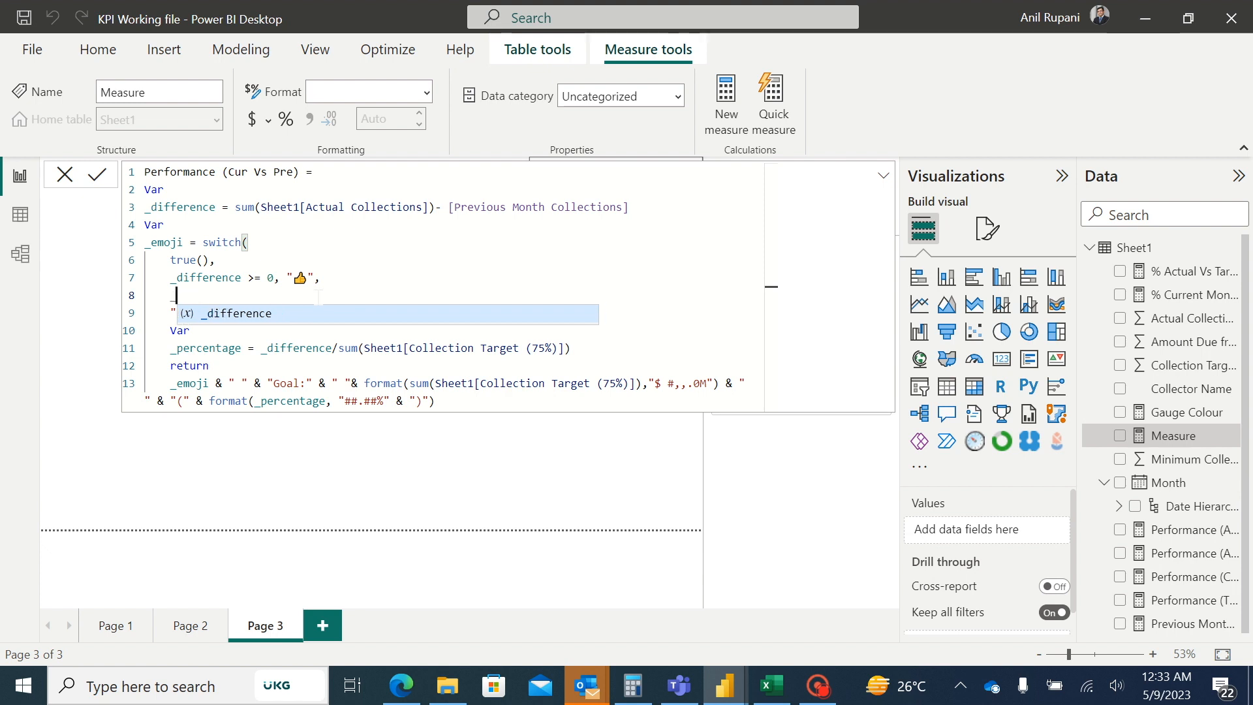
pyautogui.press('BackSpace')
pyautogui.press('Delete')
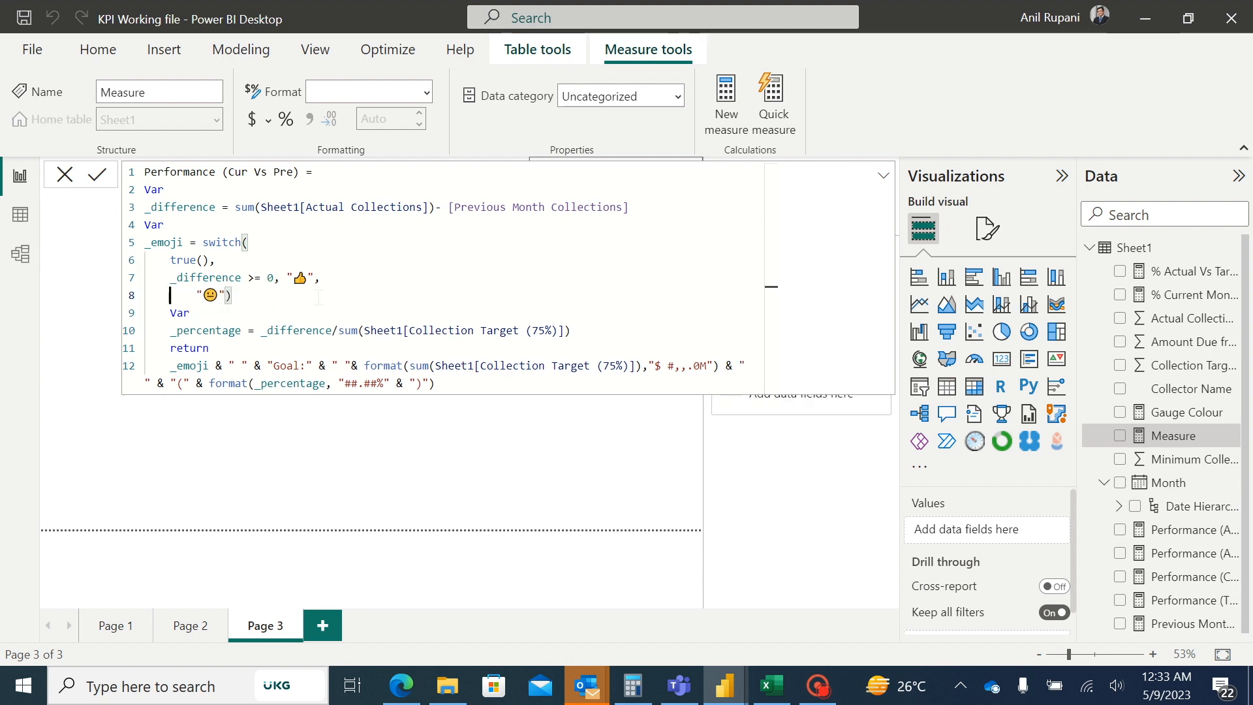
# Replace the neutral face in the fallback result of the _emoji switch with a thumbs-down emoji.
pyautogui.press('Right')
pyautogui.press('Right')
pyautogui.press('Right')
pyautogui.press('Right')
pyautogui.press('Right')
pyautogui.press('Right')
pyautogui.press('BackSpace')
pyautogui.press('super+period')
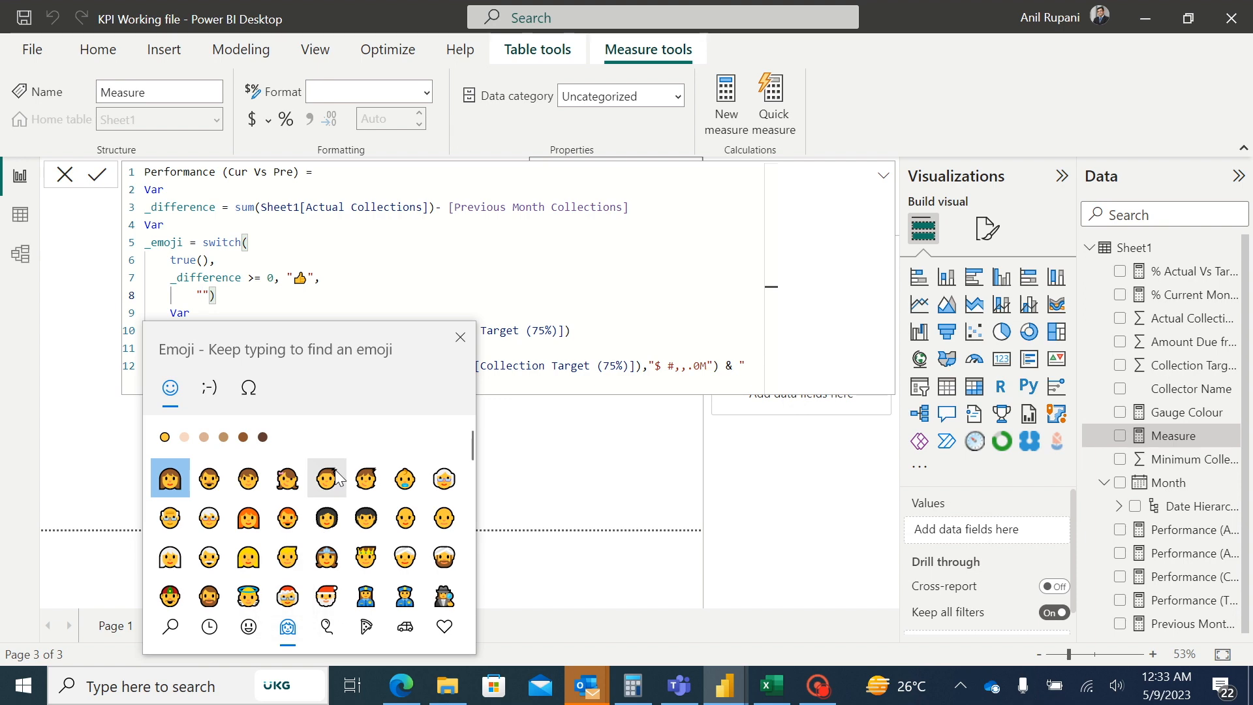
pyautogui.moveTo(467, 449); pyautogui.dragTo(467, 574)
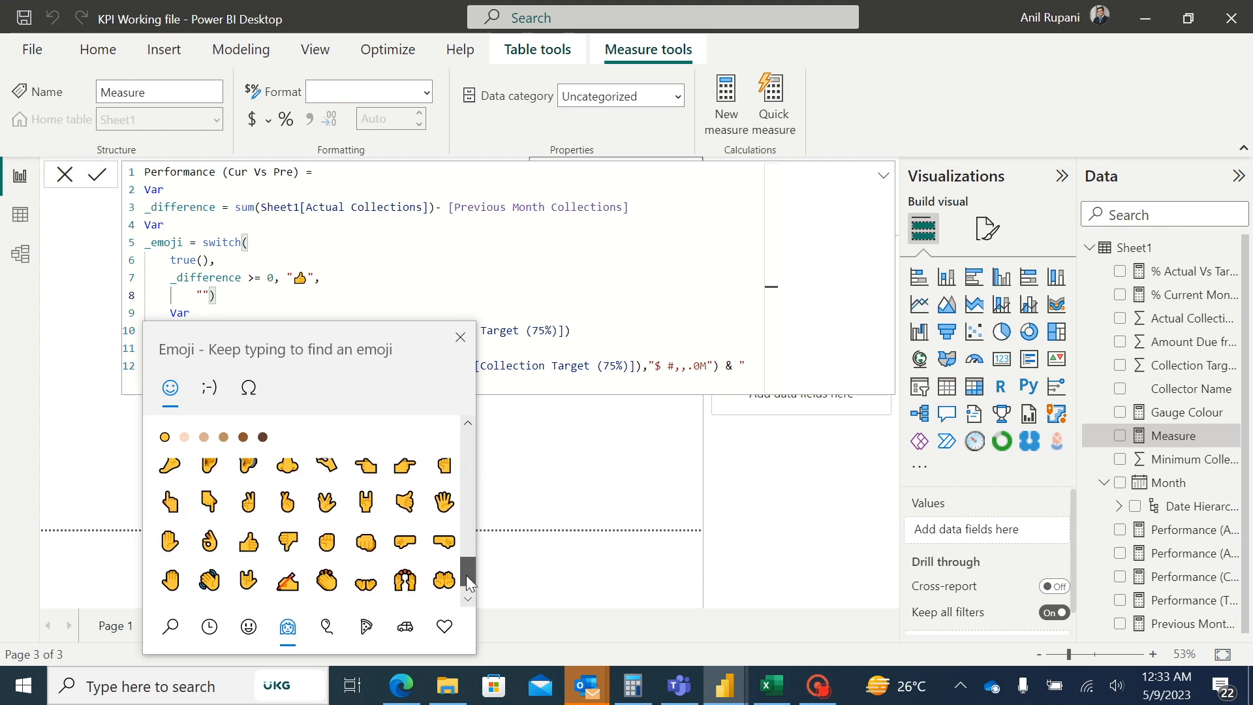
pyautogui.click(287, 542)
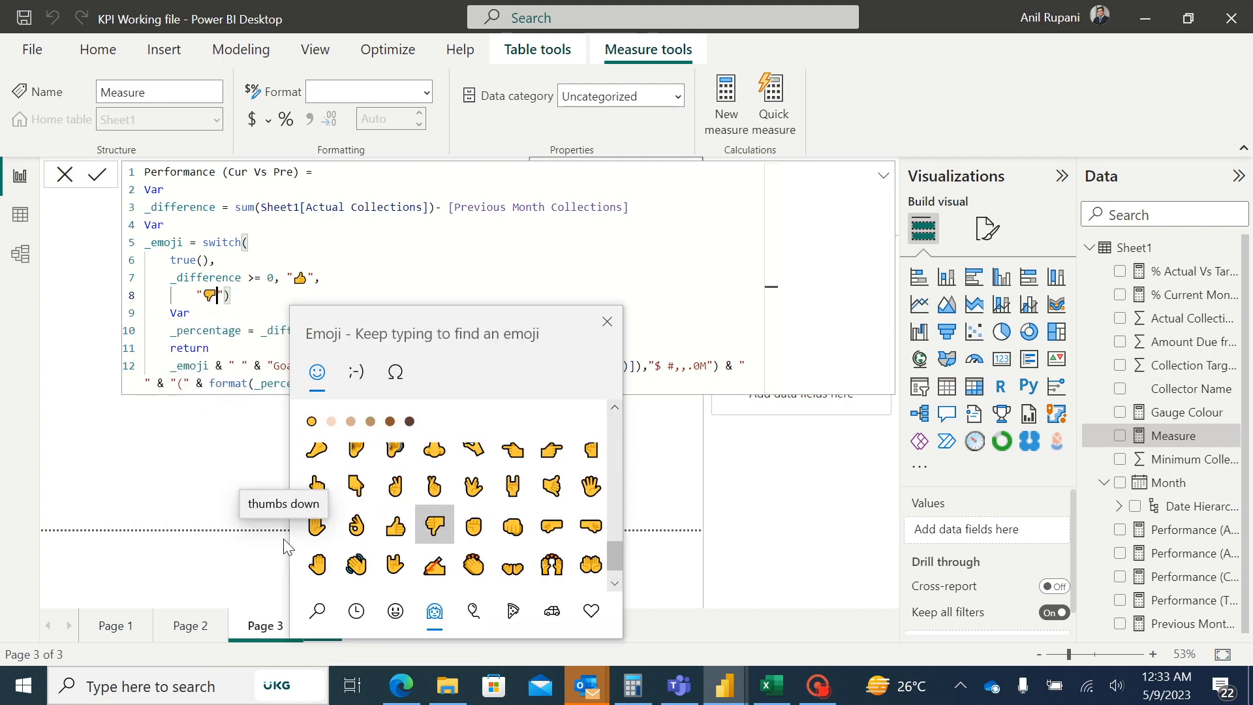
pyautogui.click(606, 321)
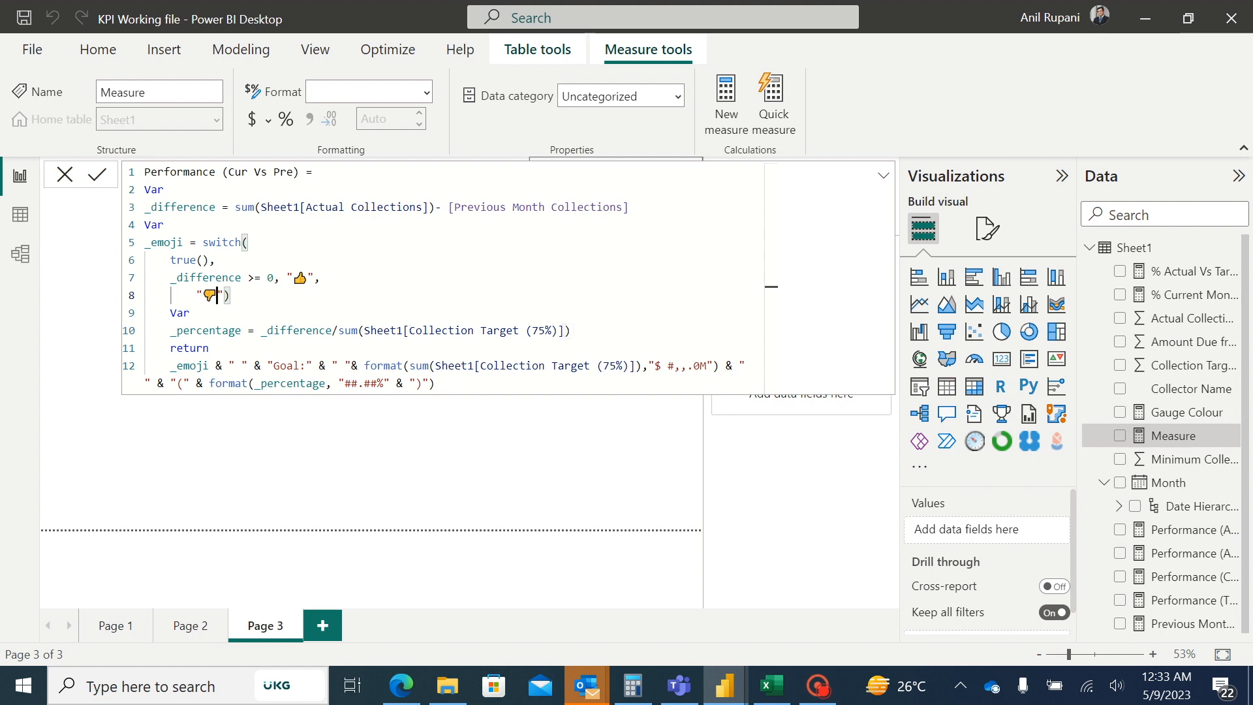
# Replace the sum of Collection Target (75%) in the _percentage variable with the [Previous Month Collections] measure.
pyautogui.click(564, 330)
pyautogui.press('BackSpace')
pyautogui.press('BackSpace')
pyautogui.press('BackSpace')
pyautogui.press('BackSpace')
pyautogui.press('BackSpace')
pyautogui.press('BackSpace')
pyautogui.press('BackSpace')
pyautogui.press('BackSpace')
pyautogui.press('BackSpace')
pyautogui.press('BackSpace')
pyautogui.press('BackSpace')
pyautogui.press('BackSpace')
pyautogui.press('BackSpace')
pyautogui.press('BackSpace')
pyautogui.press('BackSpace')
pyautogui.press('BackSpace')
pyautogui.press('BackSpace')
pyautogui.press('BackSpace')
pyautogui.press('BackSpace')
pyautogui.press('BackSpace')
pyautogui.press('BackSpace')
pyautogui.press('BackSpace')
pyautogui.press('BackSpace')
pyautogui.press('BackSpace')
pyautogui.press('BackSpace')
pyautogui.press('BackSpace')
pyautogui.press('BackSpace')
pyautogui.press('BackSpace')
pyautogui.press('BackSpace')
pyautogui.press('BackSpace')
pyautogui.press('BackSpace')
pyautogui.press('BackSpace')
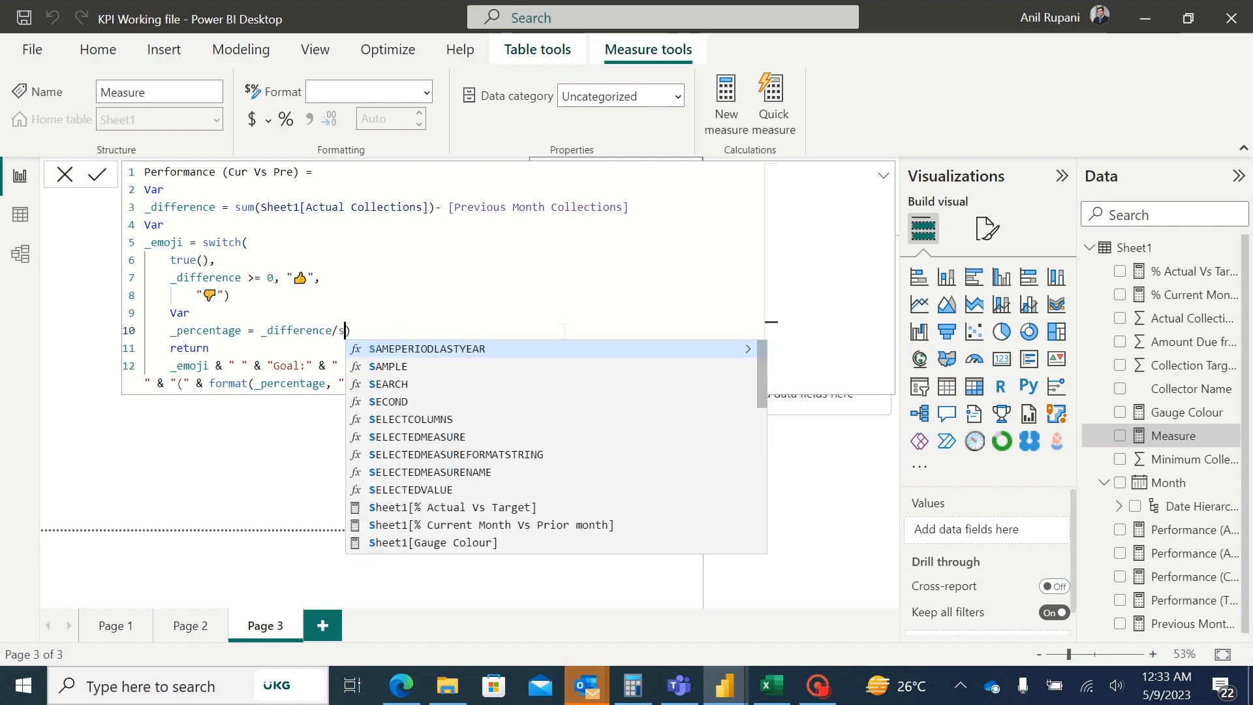
pyautogui.press('BackSpace')
pyautogui.press('Delete')
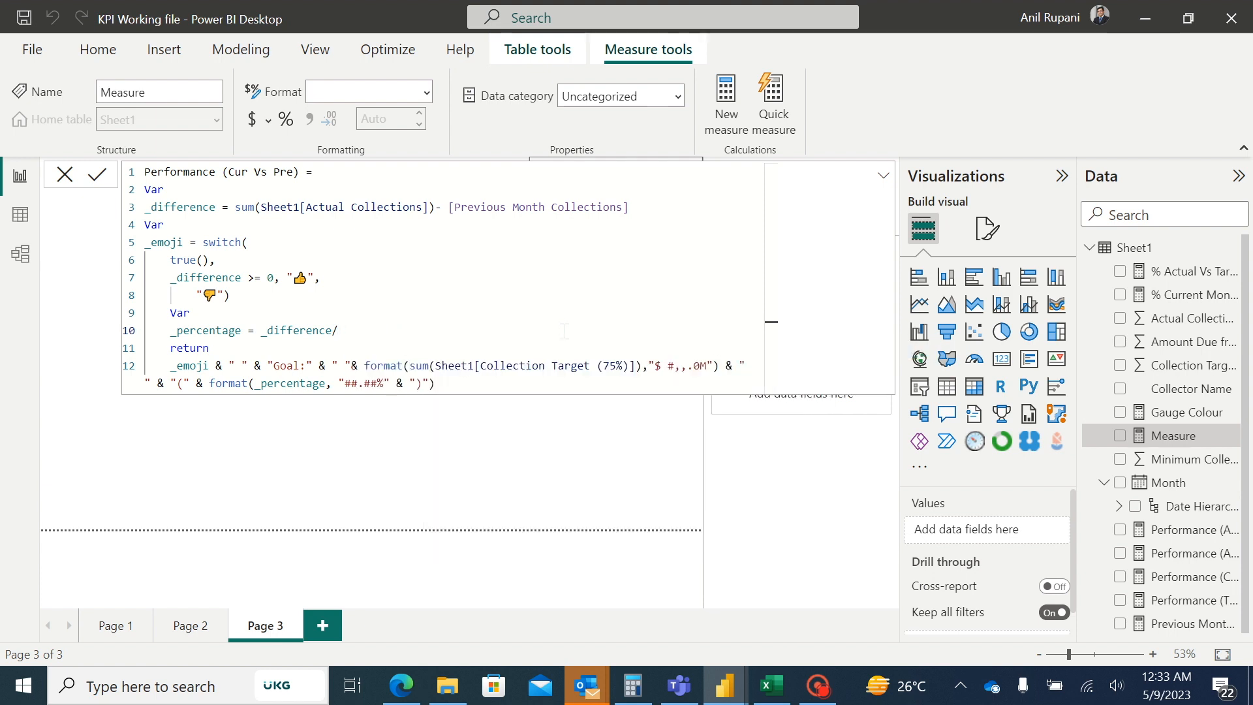
pyautogui.write('[pre')
pyautogui.click(520, 364)
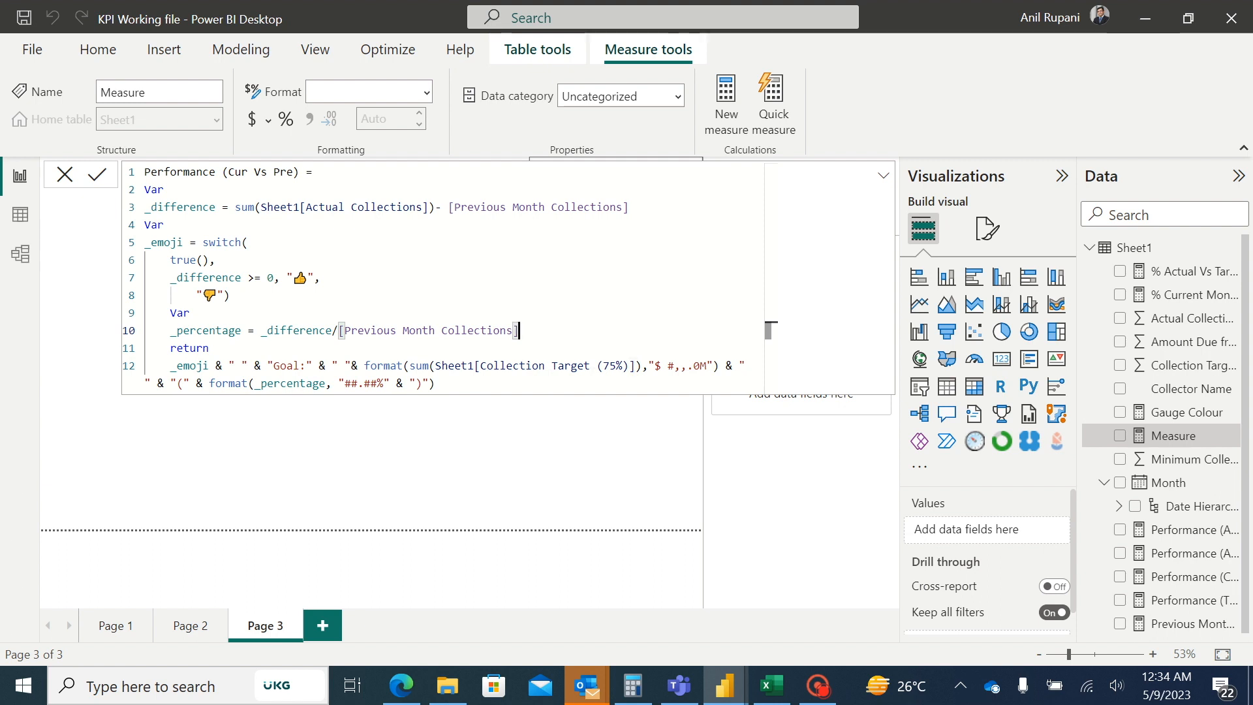
# Replace the sum of Collection Target (75%) in the return expression's Goal format with [Previous Month Collections] and commit the measure.
pyautogui.click(634, 365)
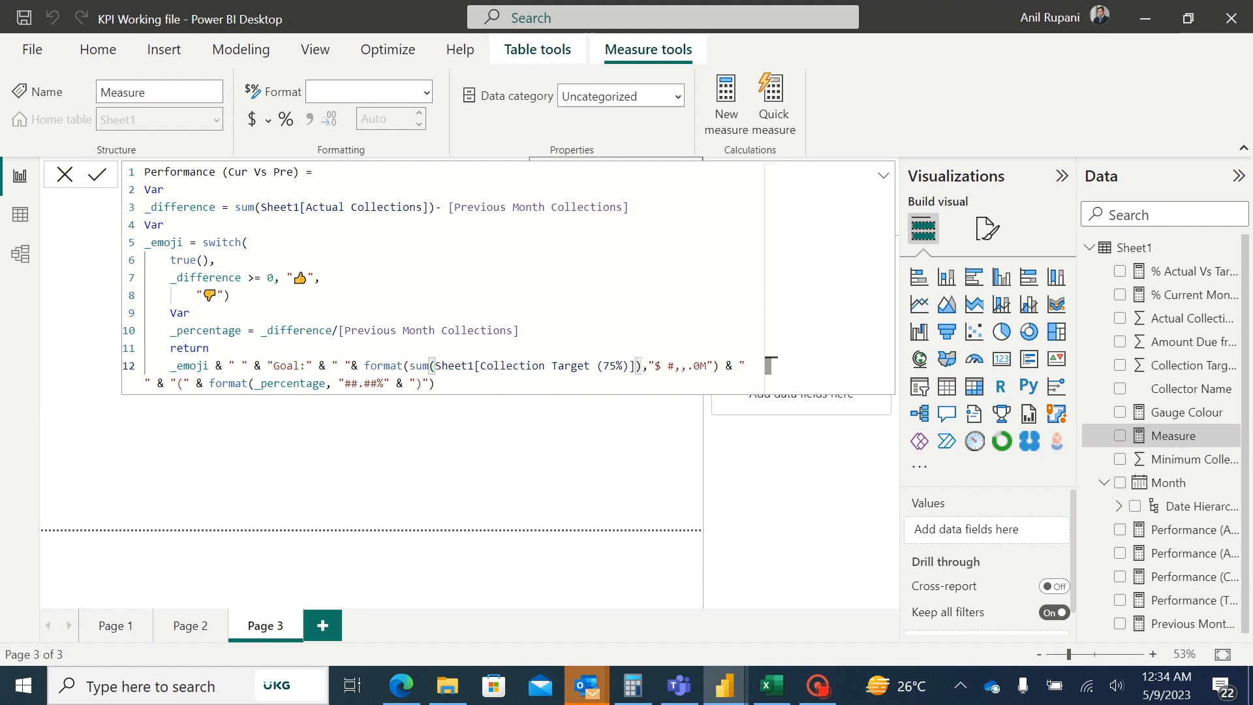
pyautogui.press('Delete')
pyautogui.press('BackSpace')
pyautogui.press('BackSpace')
pyautogui.press('BackSpace')
pyautogui.press('BackSpace')
pyautogui.press('BackSpace')
pyautogui.press('BackSpace')
pyautogui.press('BackSpace')
pyautogui.press('BackSpace')
pyautogui.press('BackSpace')
pyautogui.press('BackSpace')
pyautogui.press('BackSpace')
pyautogui.press('BackSpace')
pyautogui.press('BackSpace')
pyautogui.press('BackSpace')
pyautogui.press('BackSpace')
pyautogui.press('BackSpace')
pyautogui.press('BackSpace')
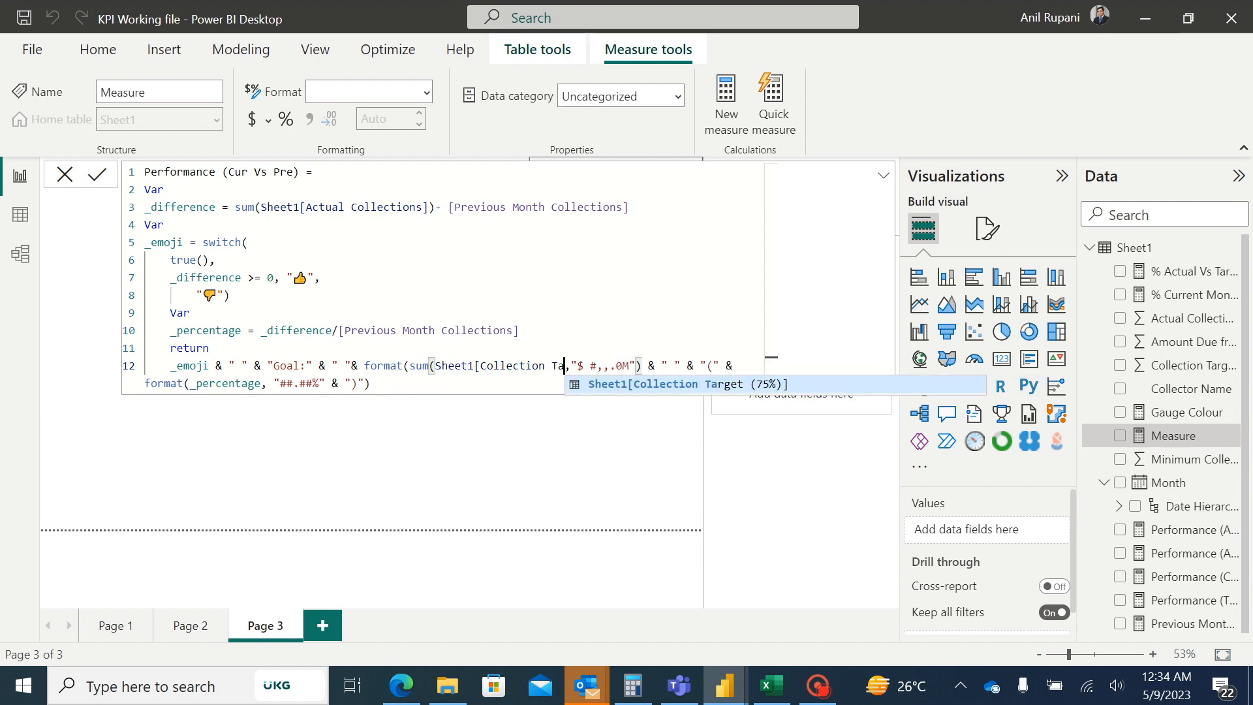
pyautogui.press('BackSpace')
pyautogui.press('BackSpace')
pyautogui.press('BackSpace')
pyautogui.press('BackSpace')
pyautogui.press('BackSpace')
pyautogui.press('BackSpace')
pyautogui.press('BackSpace')
pyautogui.press('BackSpace')
pyautogui.press('BackSpace')
pyautogui.press('BackSpace')
pyautogui.press('BackSpace')
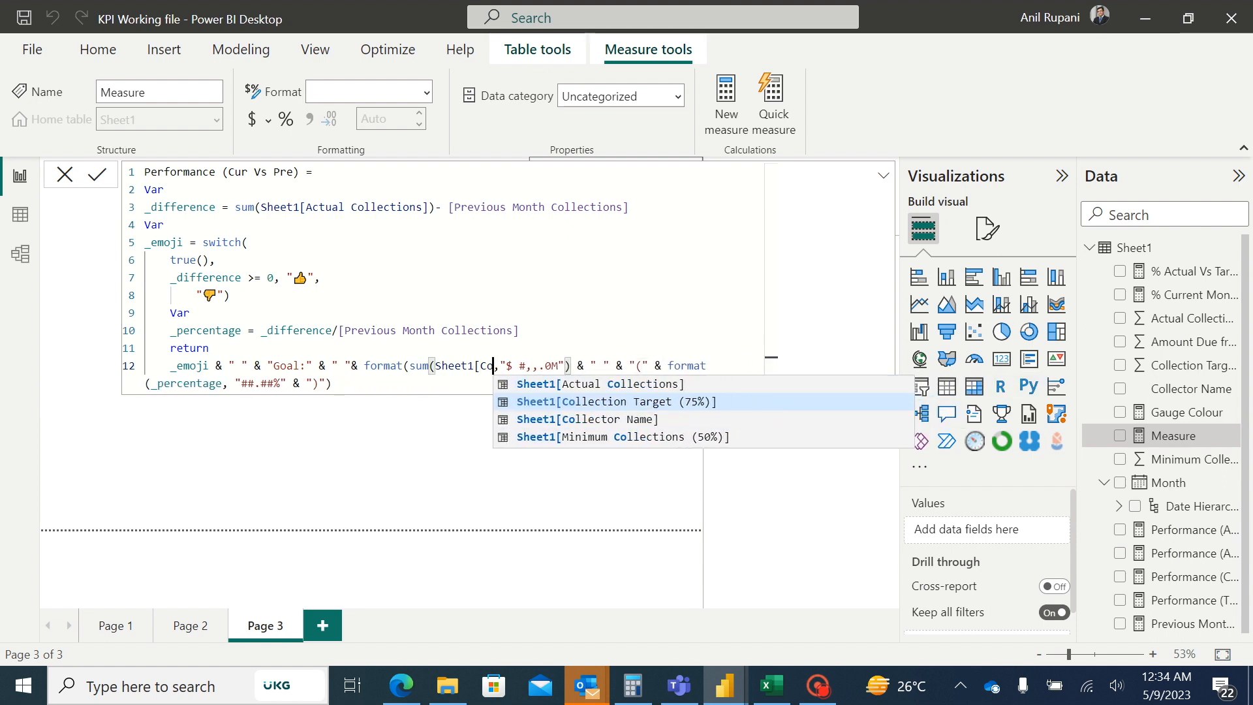
pyautogui.press('BackSpace')
pyautogui.press('BackSpace')
pyautogui.press('BackSpace')
pyautogui.press('BackSpace')
pyautogui.press('BackSpace')
pyautogui.press('BackSpace')
pyautogui.press('BackSpace')
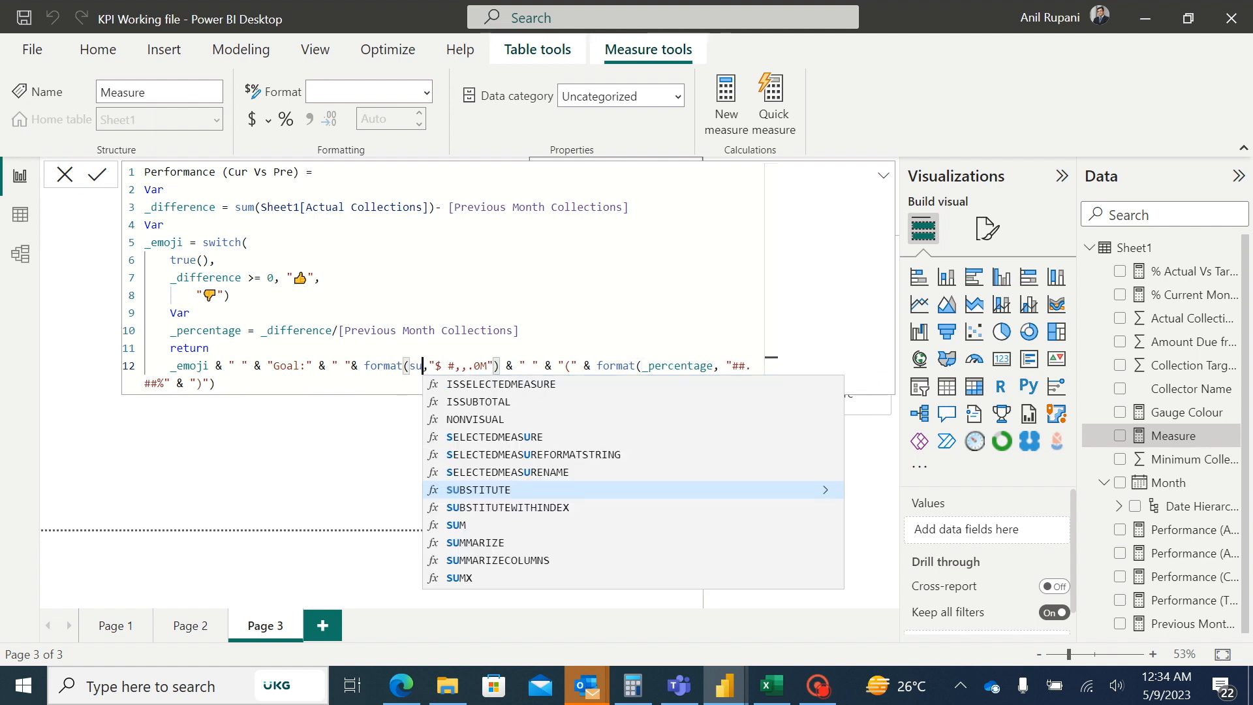
pyautogui.write('[')
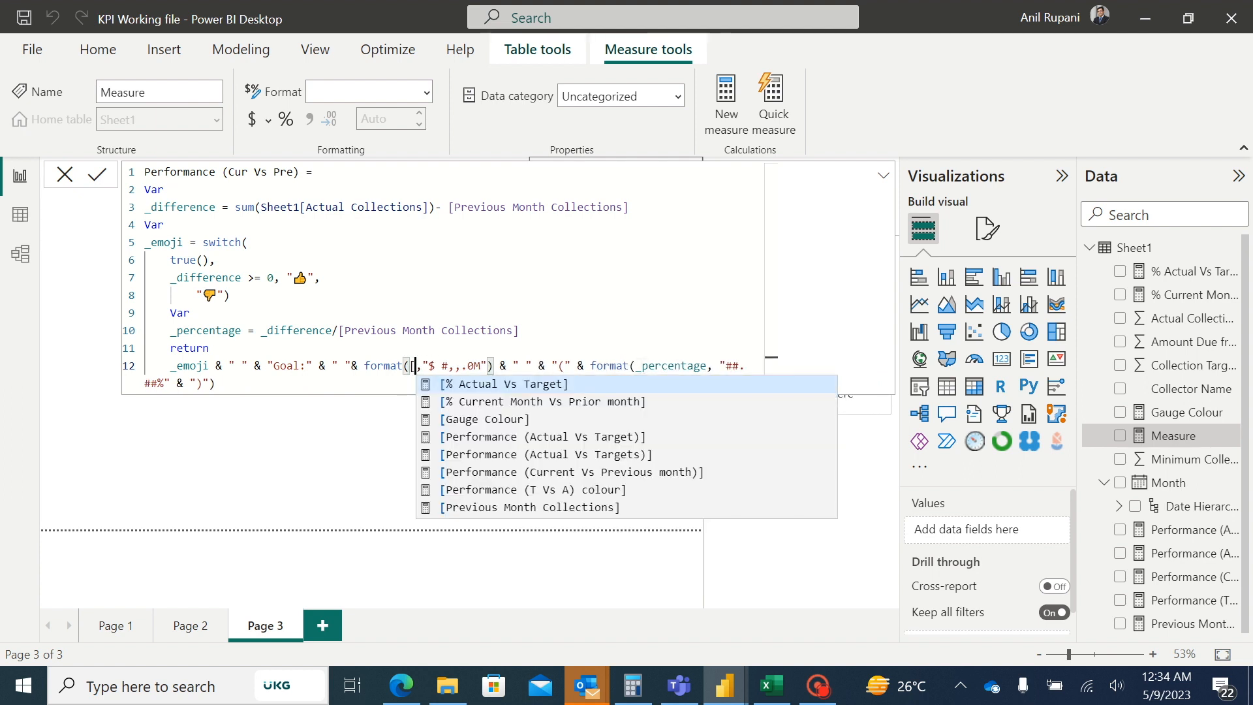
pyautogui.click(576, 507)
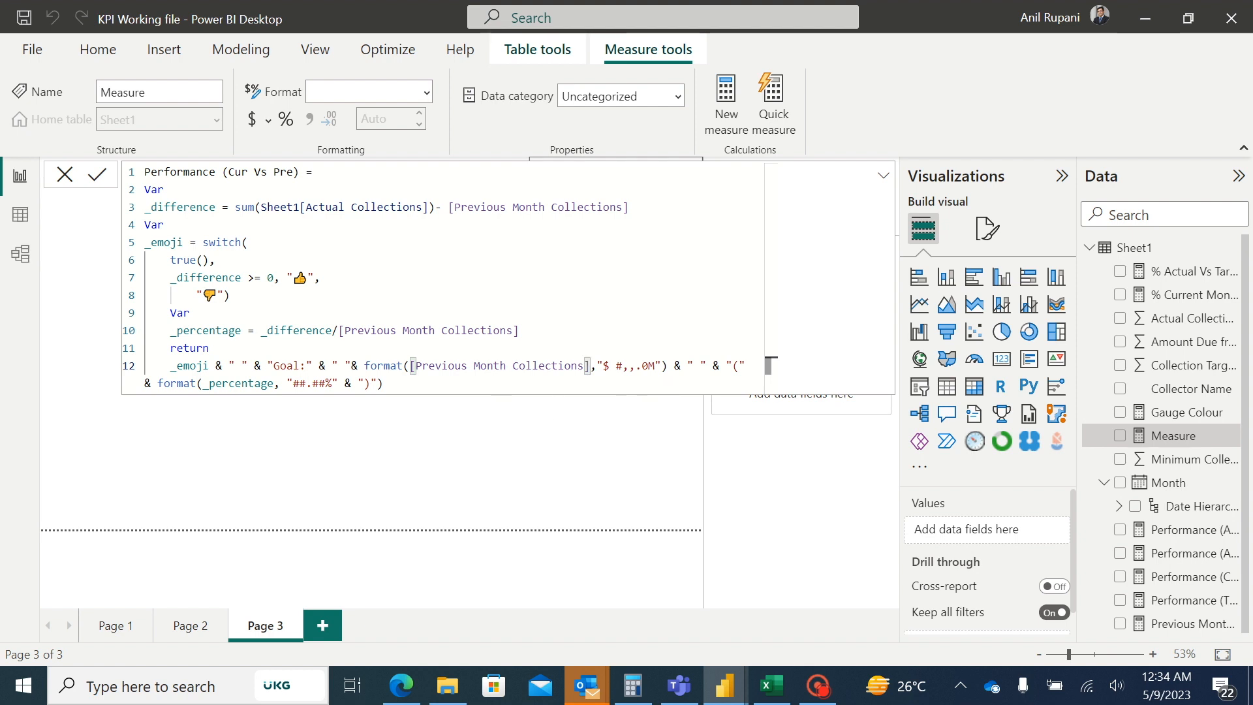
pyautogui.click(769, 383)
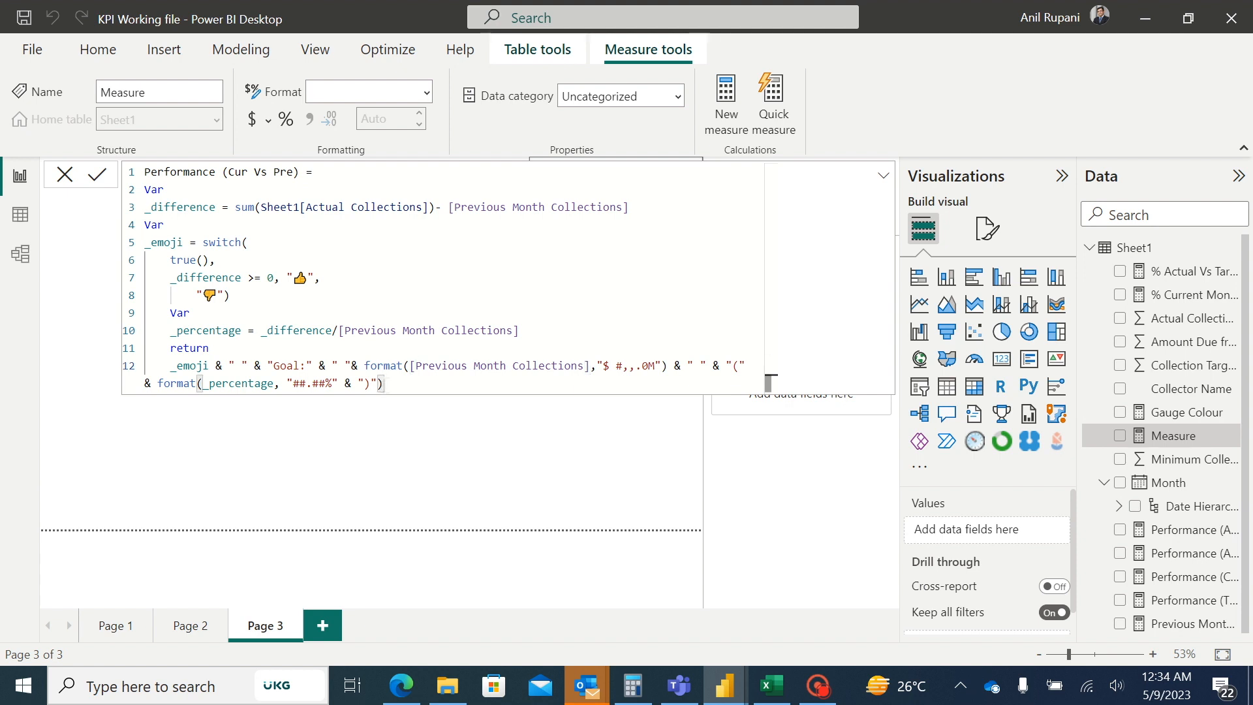
pyautogui.press('Return')
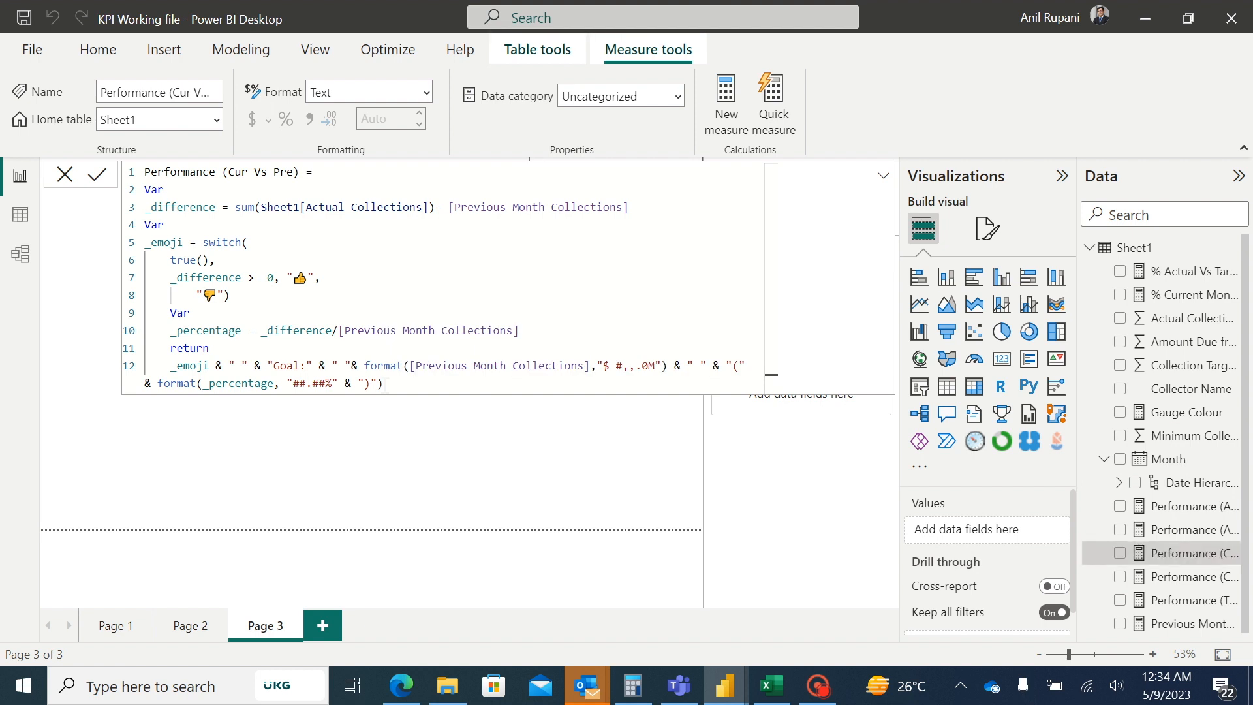
pyautogui.click(438, 455)
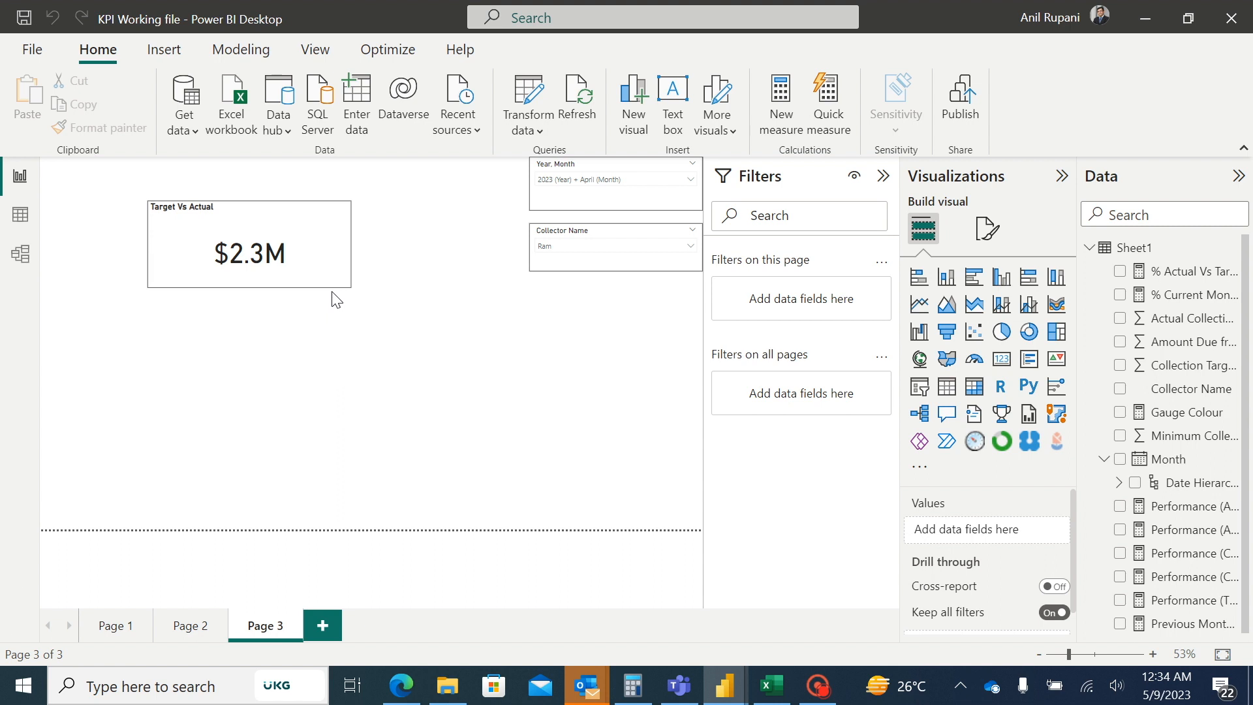
# Add a card below the Target Vs Actual card showing Performance (Actual Vs Targets), wide enough to fit its text on one line.
pyautogui.click(1002, 367)
pyautogui.moveTo(218, 260); pyautogui.dragTo(354, 408)
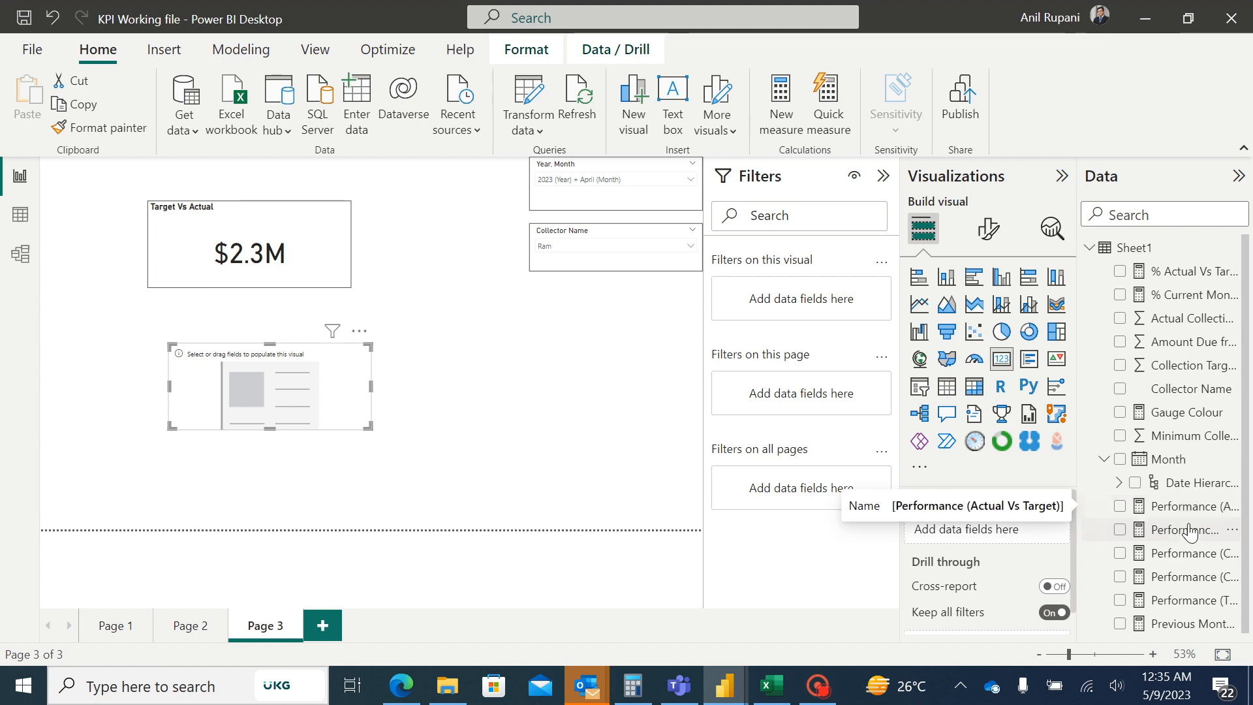
pyautogui.moveTo(1184, 535); pyautogui.dragTo(995, 527)
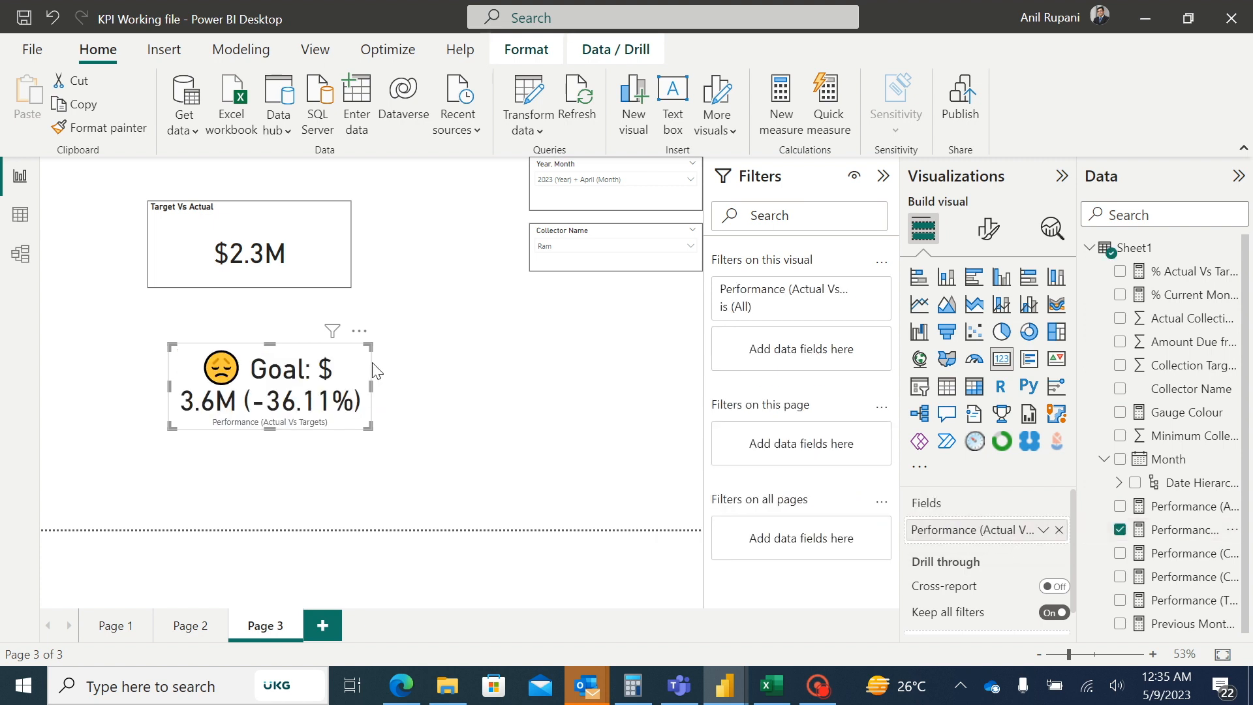
pyautogui.moveTo(370, 385); pyautogui.dragTo(548, 394)
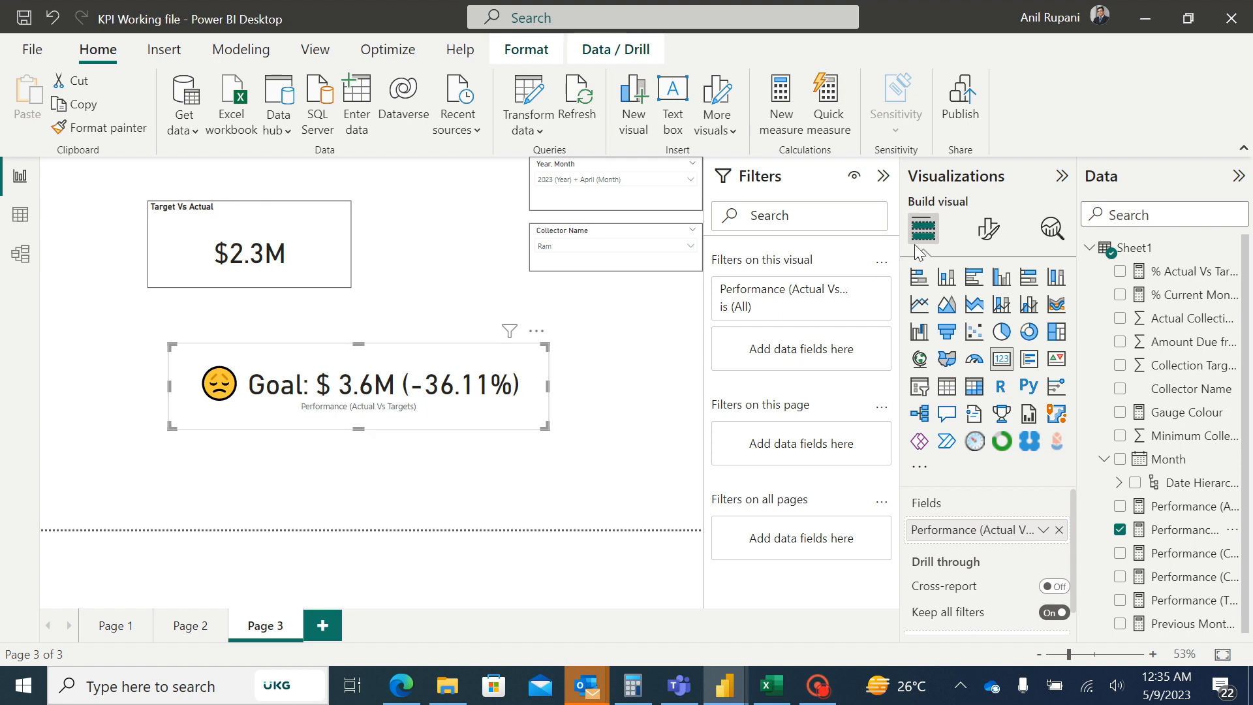
# Set the new card's callout value font size to 15 and turn off its category label.
pyautogui.click(986, 230)
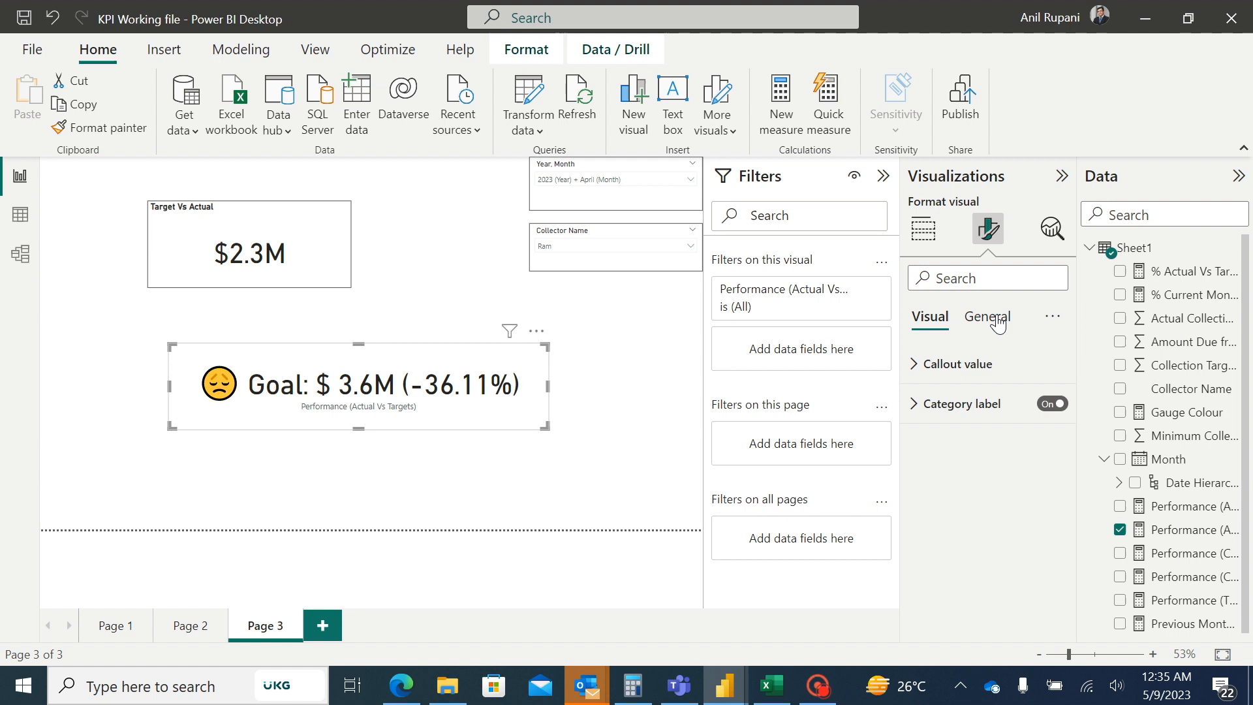
pyautogui.click(917, 366)
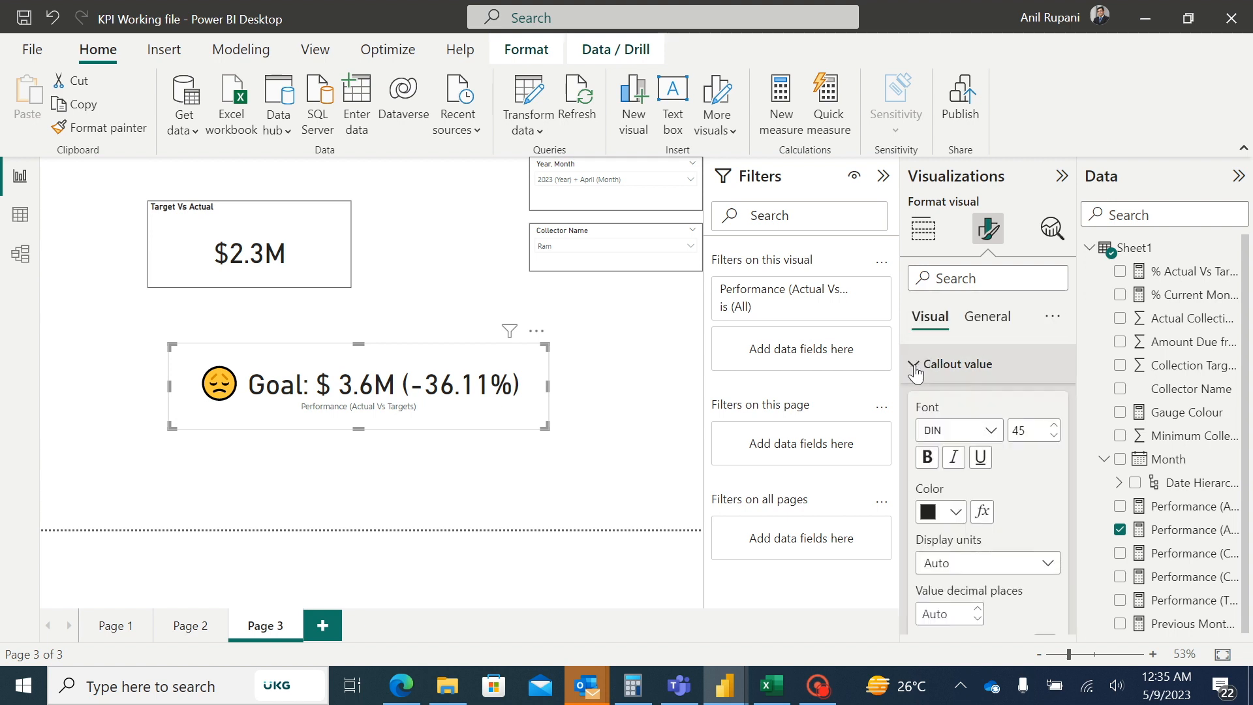
pyautogui.doubleClick(1019, 430)
pyautogui.write('15')
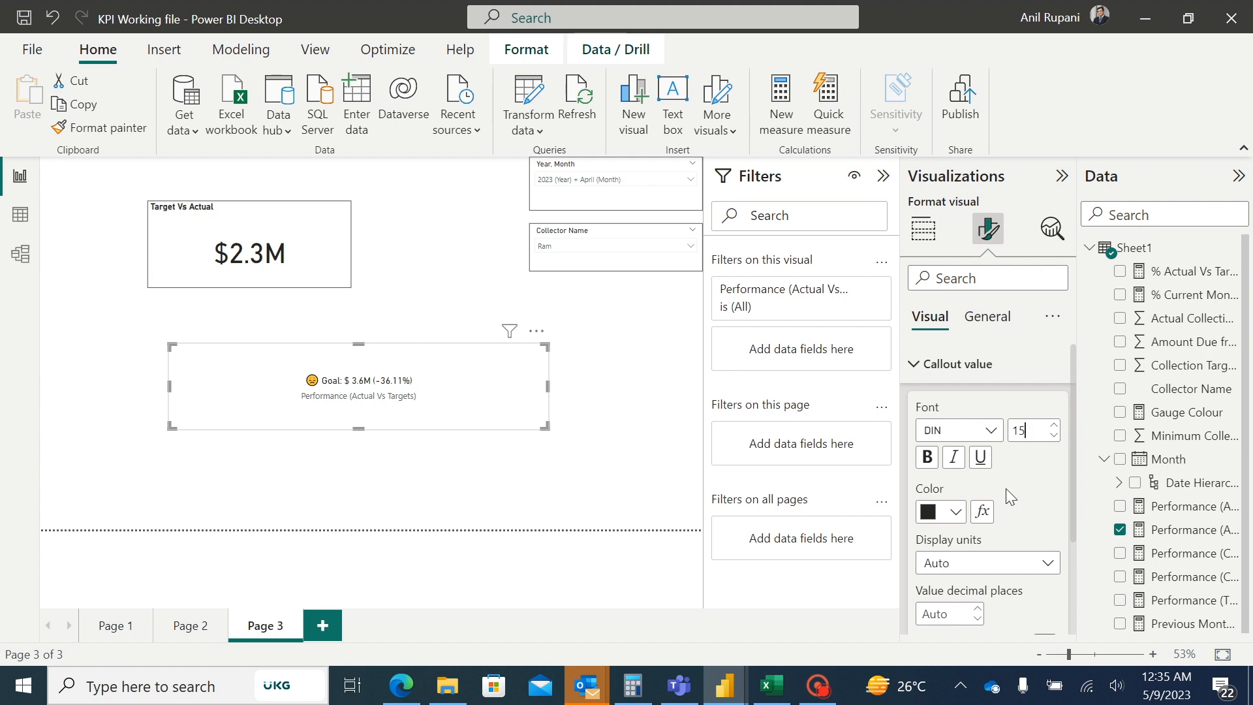
pyautogui.click(918, 365)
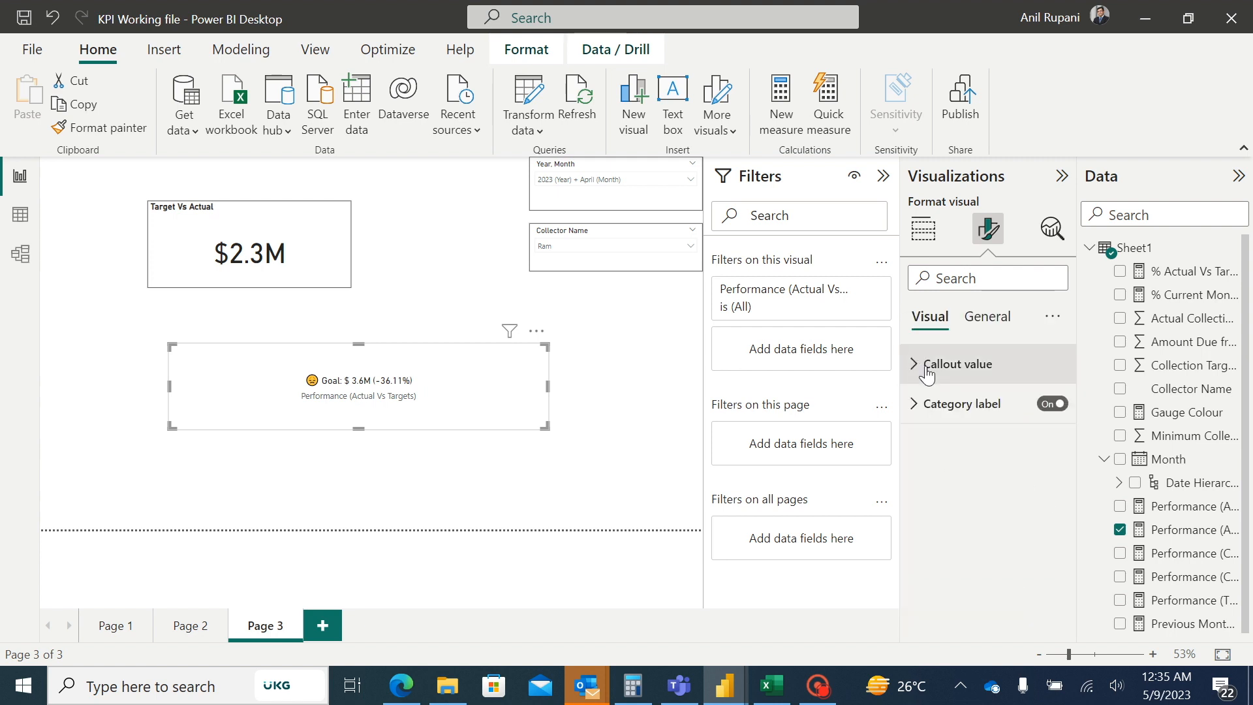
pyautogui.click(1046, 407)
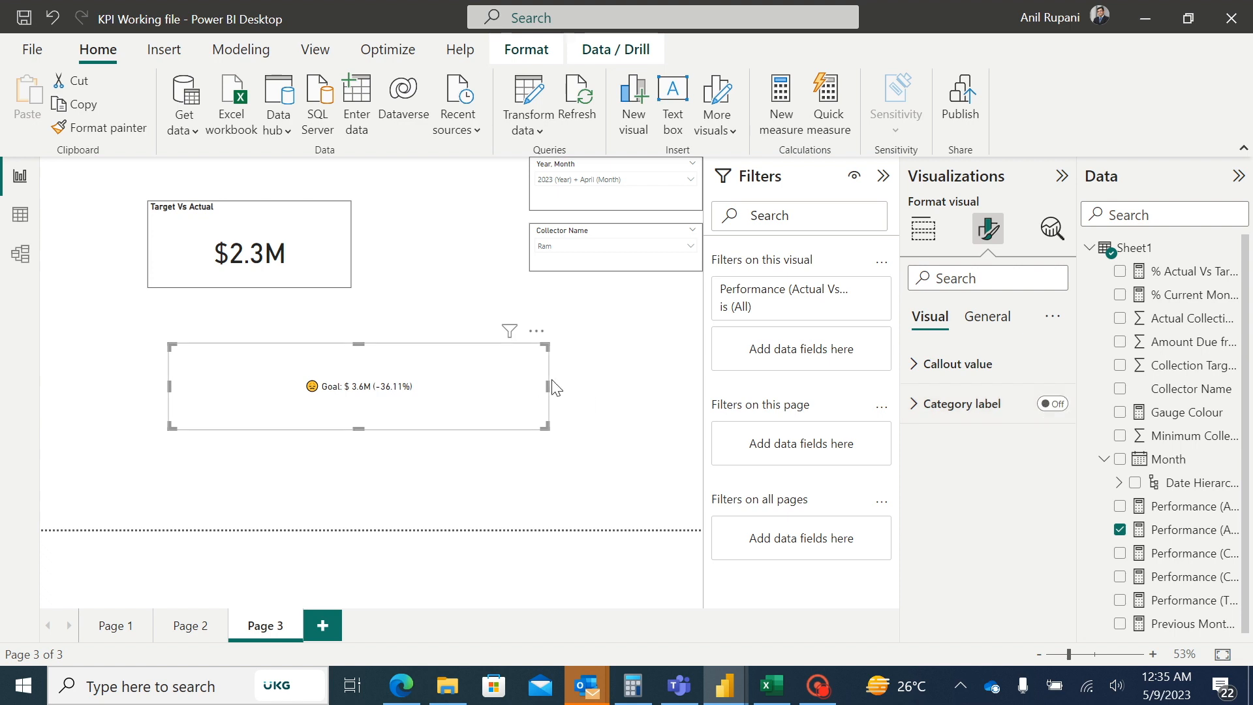
# Narrow the performance card to slightly less than the Target Vs Actual card's width and set its background transparency to 100%.
pyautogui.moveTo(550, 385); pyautogui.dragTo(352, 385)
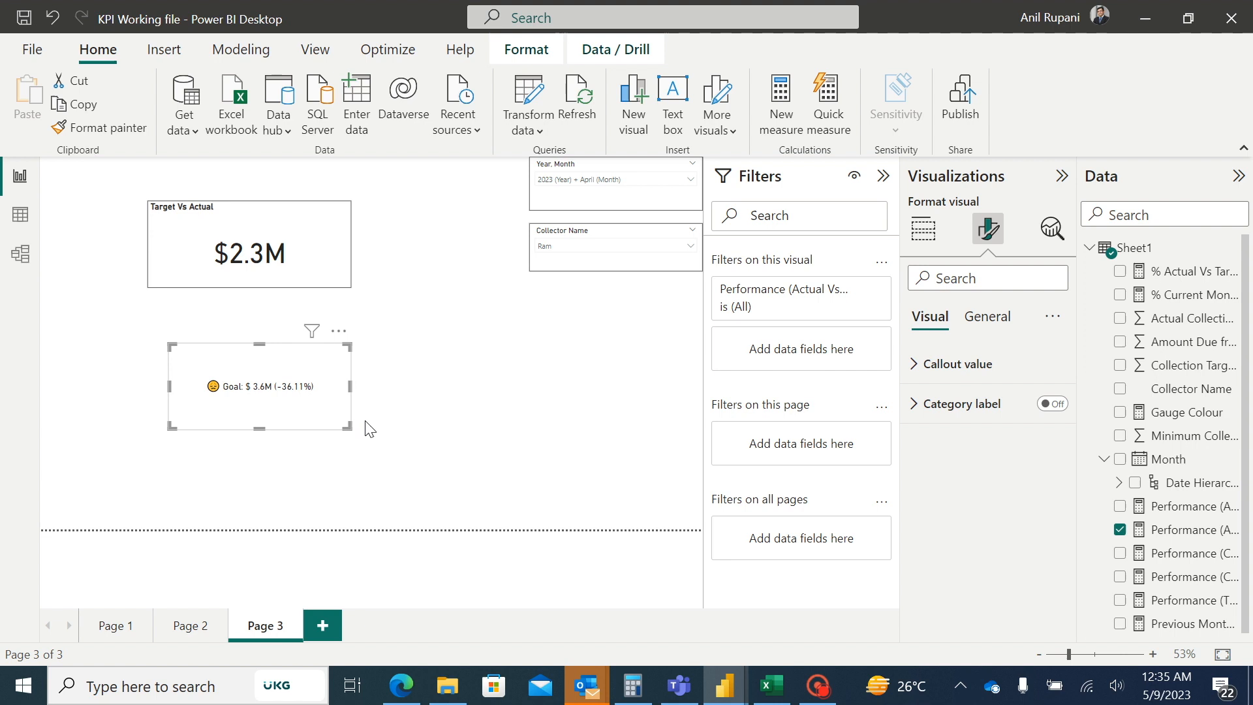
pyautogui.click(999, 321)
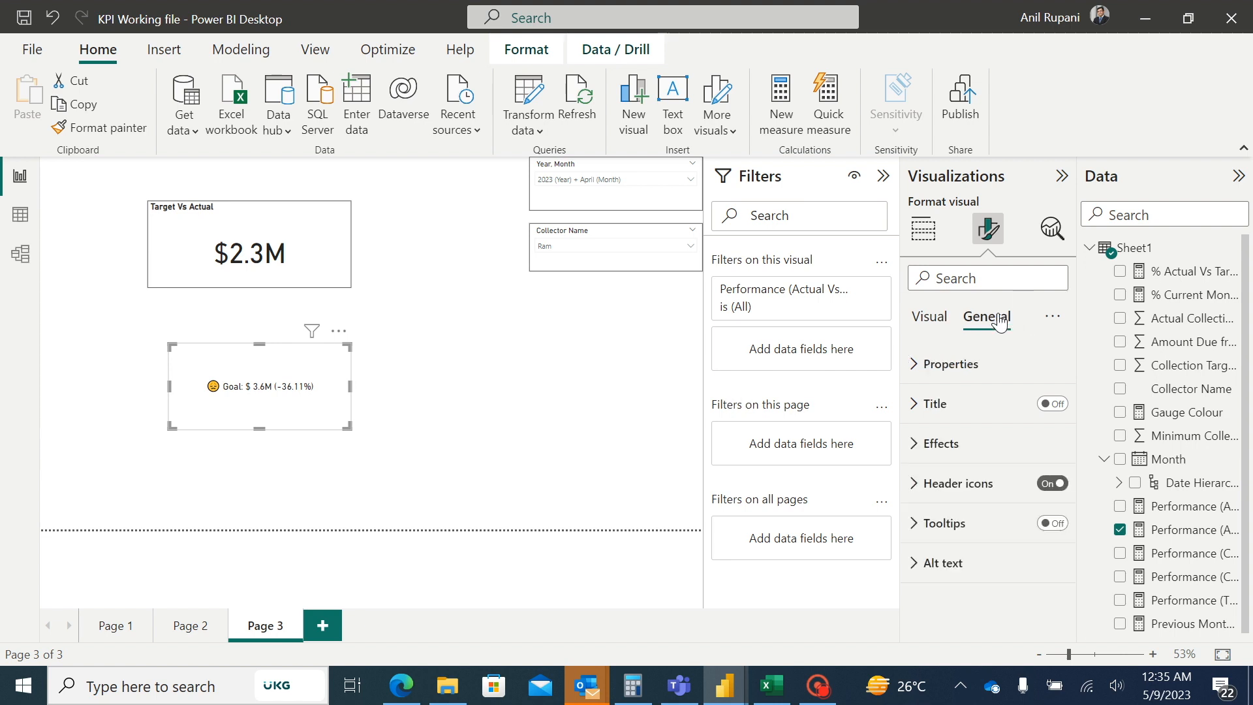
pyautogui.click(915, 446)
pyautogui.moveTo(981, 599); pyautogui.dragTo(1053, 598)
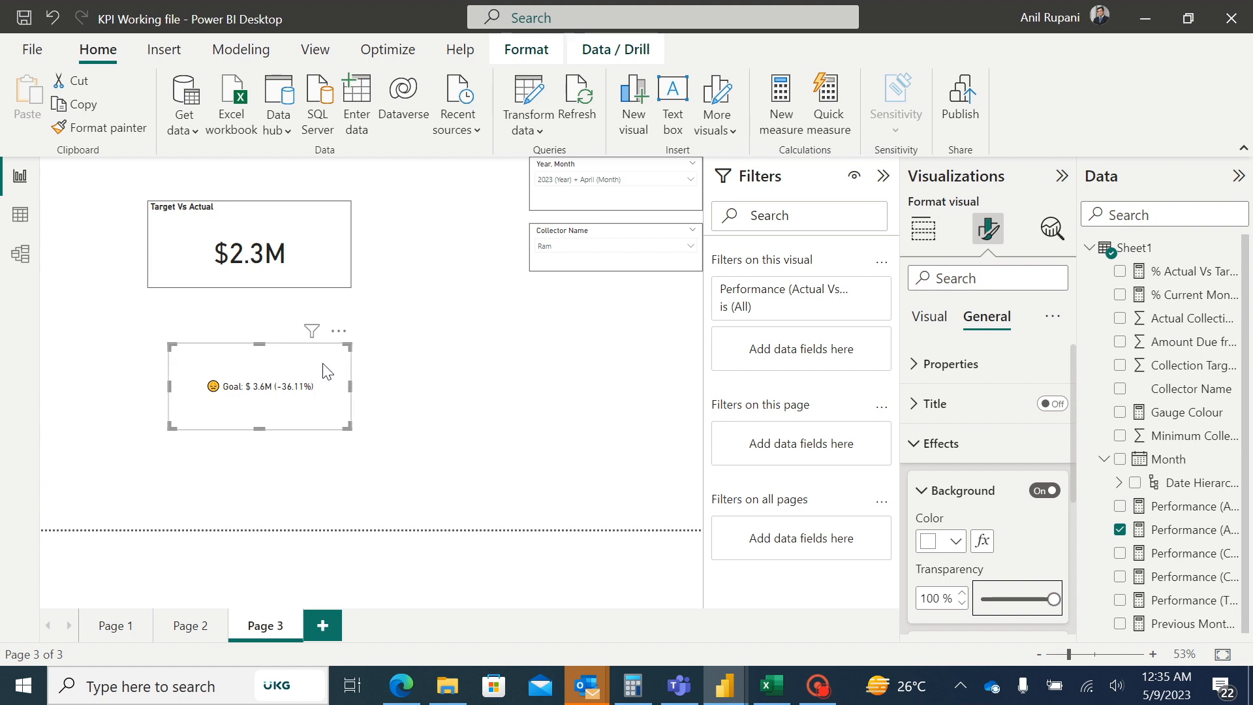
# Move the transparent performance card onto the Target Vs Actual card so its text sits centered just beneath the collections value.
pyautogui.moveTo(327, 371); pyautogui.dragTo(316, 256)
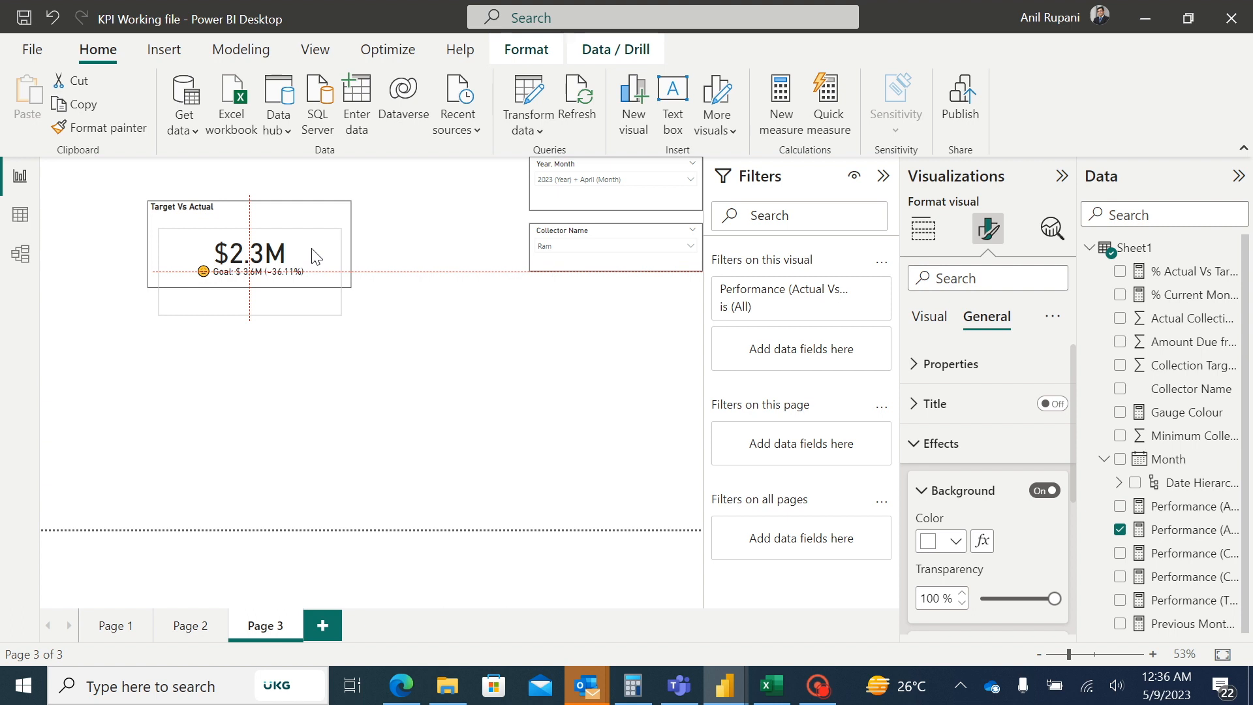
pyautogui.moveTo(315, 256); pyautogui.dragTo(313, 257)
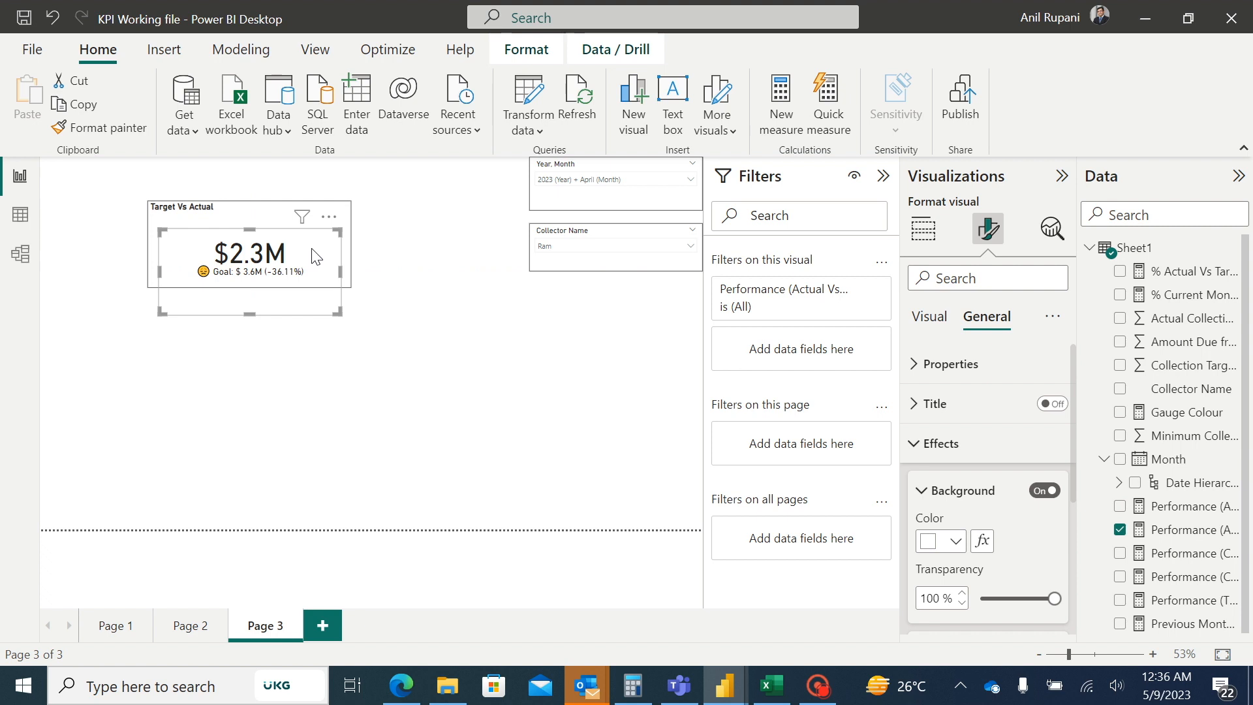
pyautogui.click(425, 318)
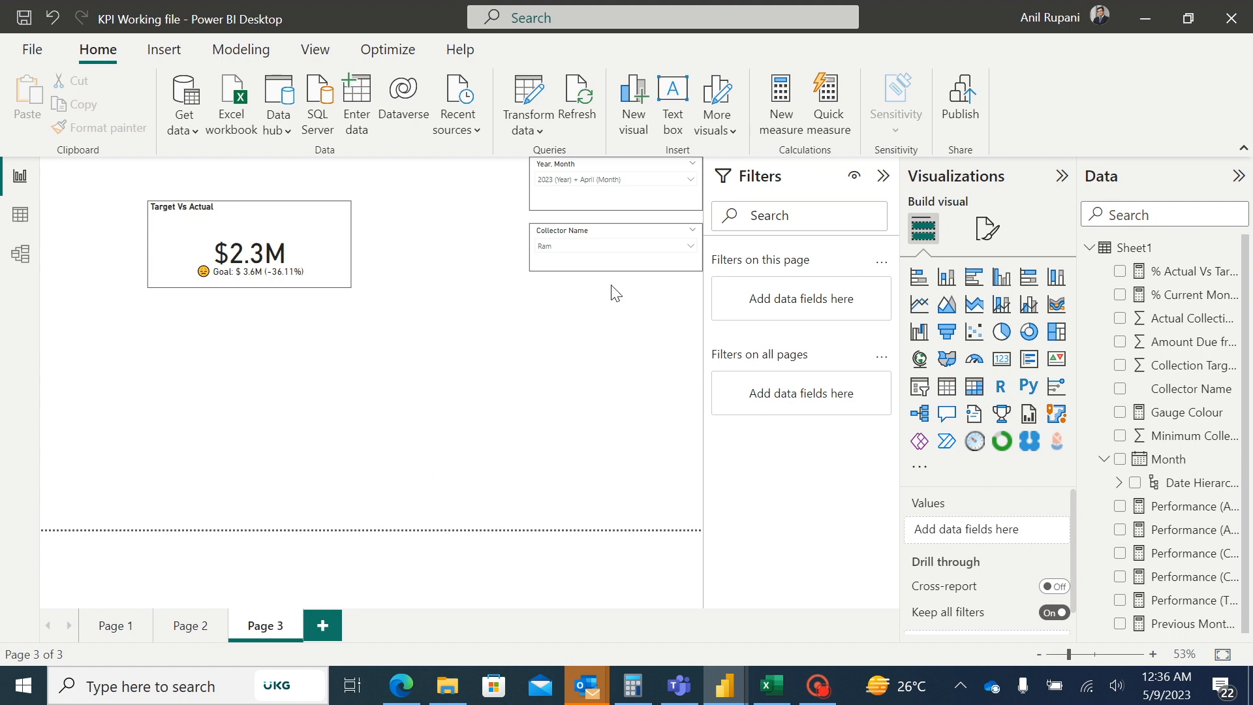
# Switch the Collector Name slicer selection to the third collector in the list.
pyautogui.click(674, 249)
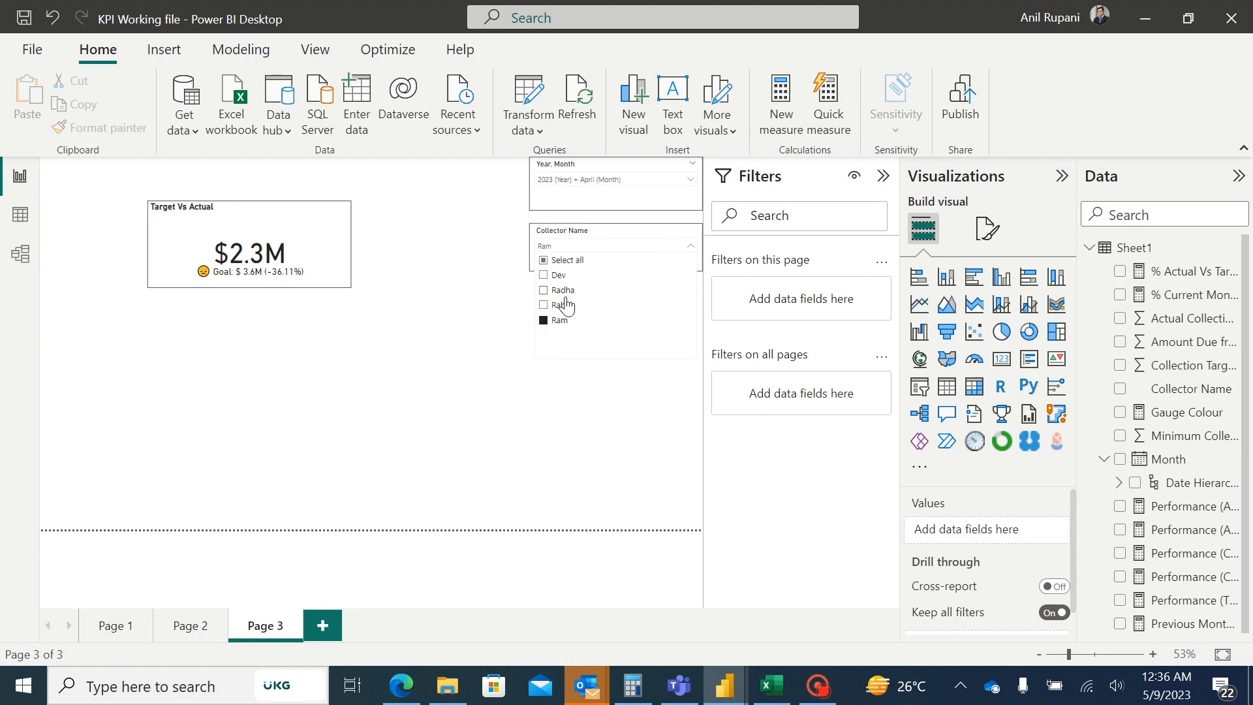
pyautogui.click(543, 306)
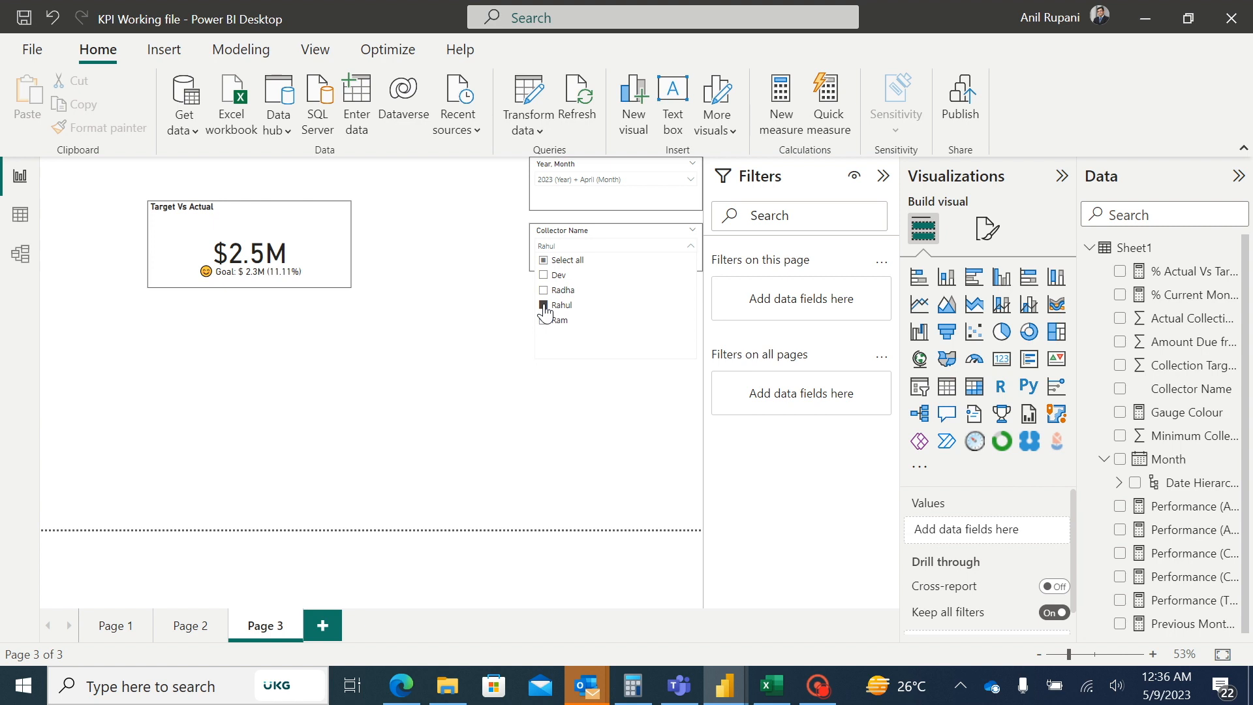
# Add a new card directly below the Target Vs Actual card and fill it with the Actual Collections field.
pyautogui.click(455, 302)
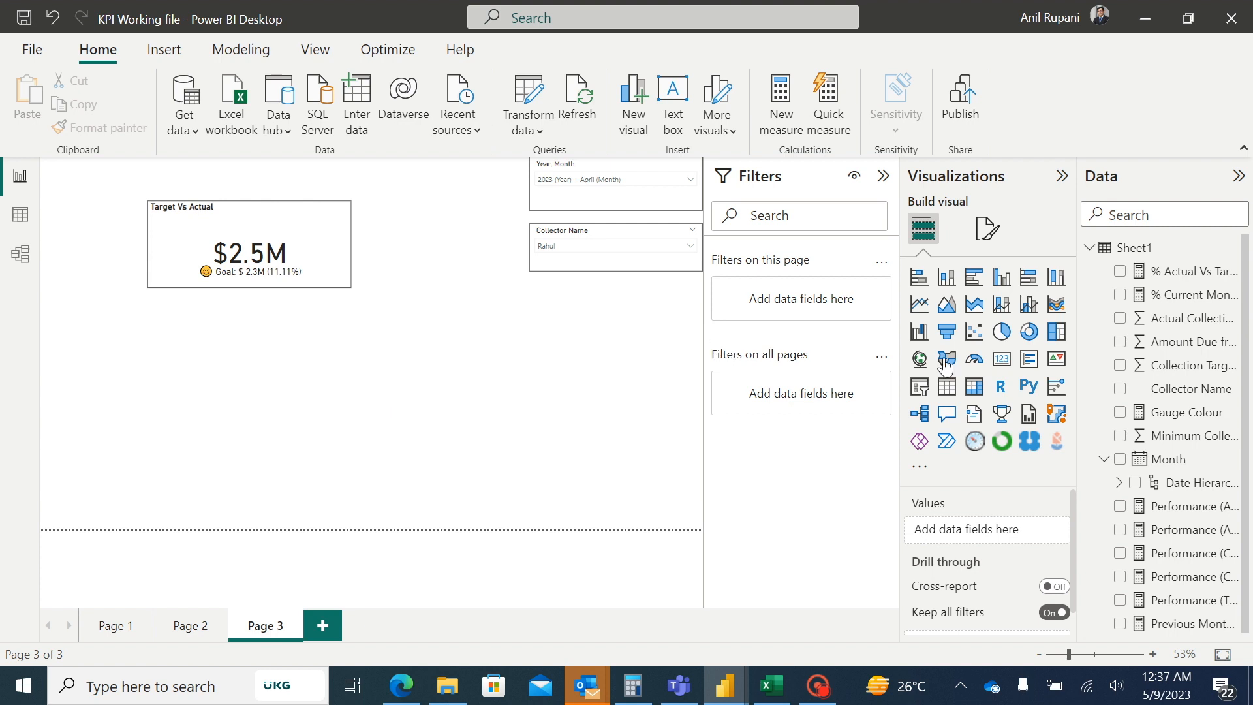
pyautogui.click(1003, 370)
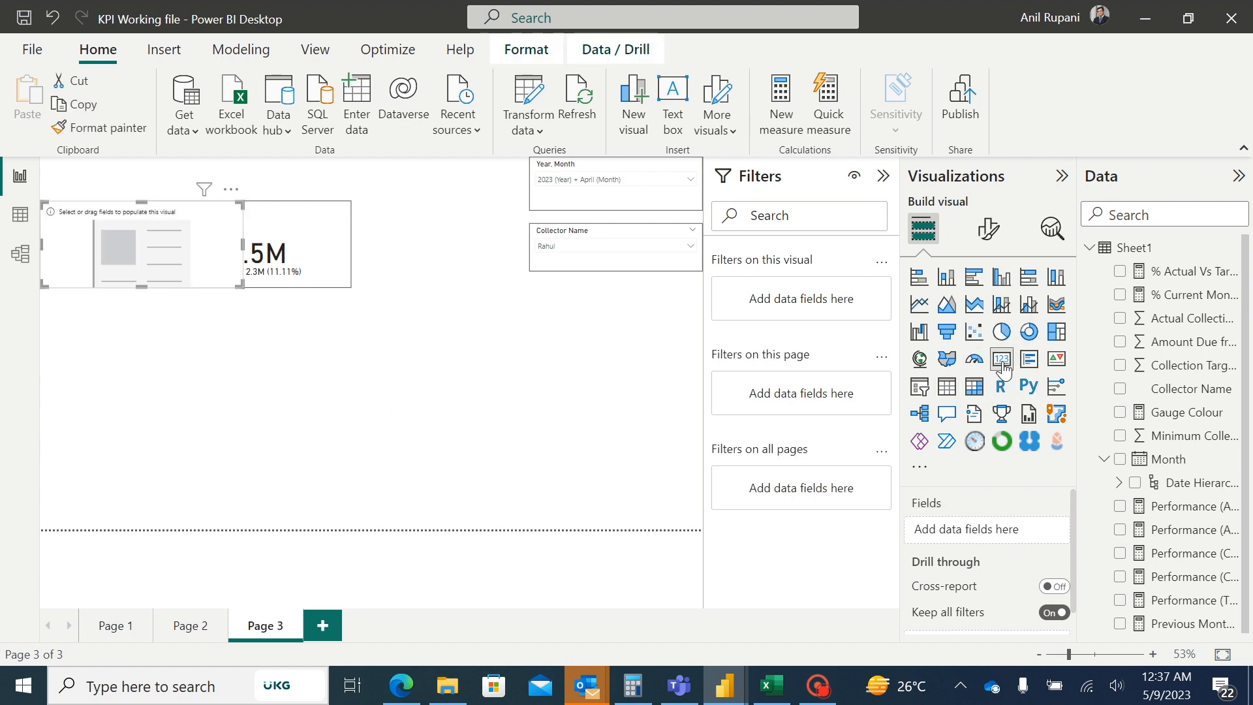
pyautogui.moveTo(204, 228); pyautogui.dragTo(304, 361)
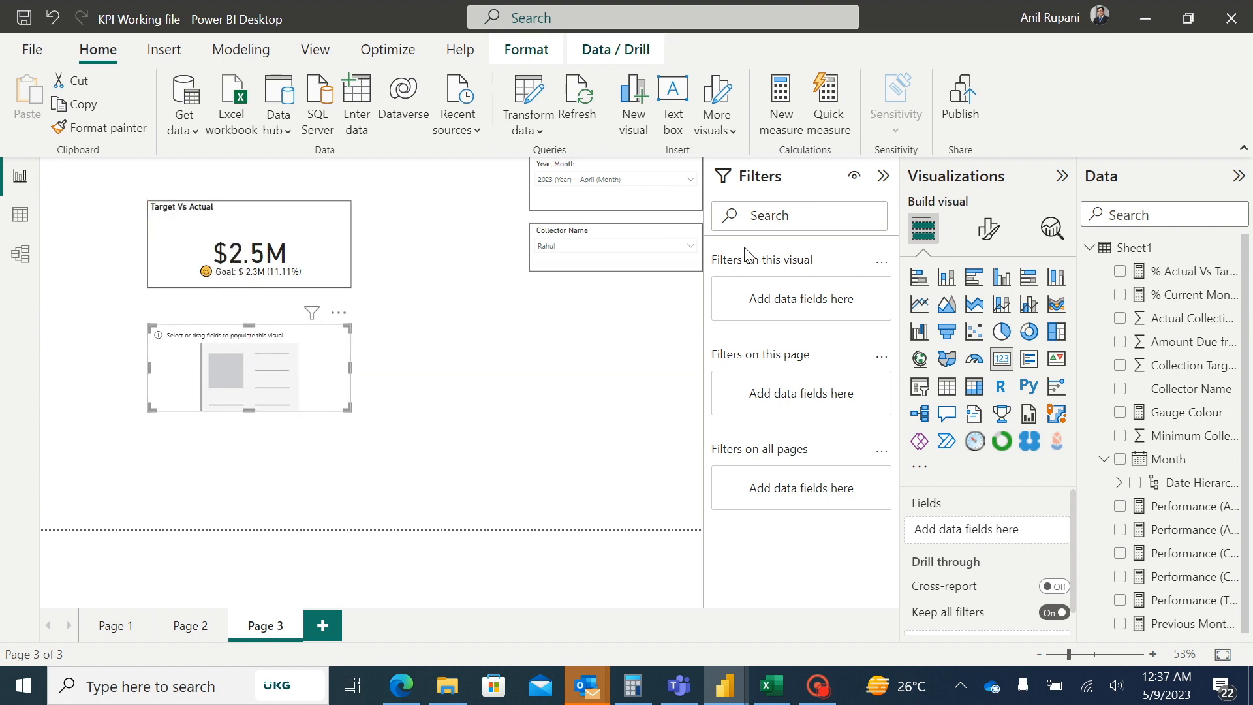
pyautogui.moveTo(1181, 325); pyautogui.dragTo(1005, 535)
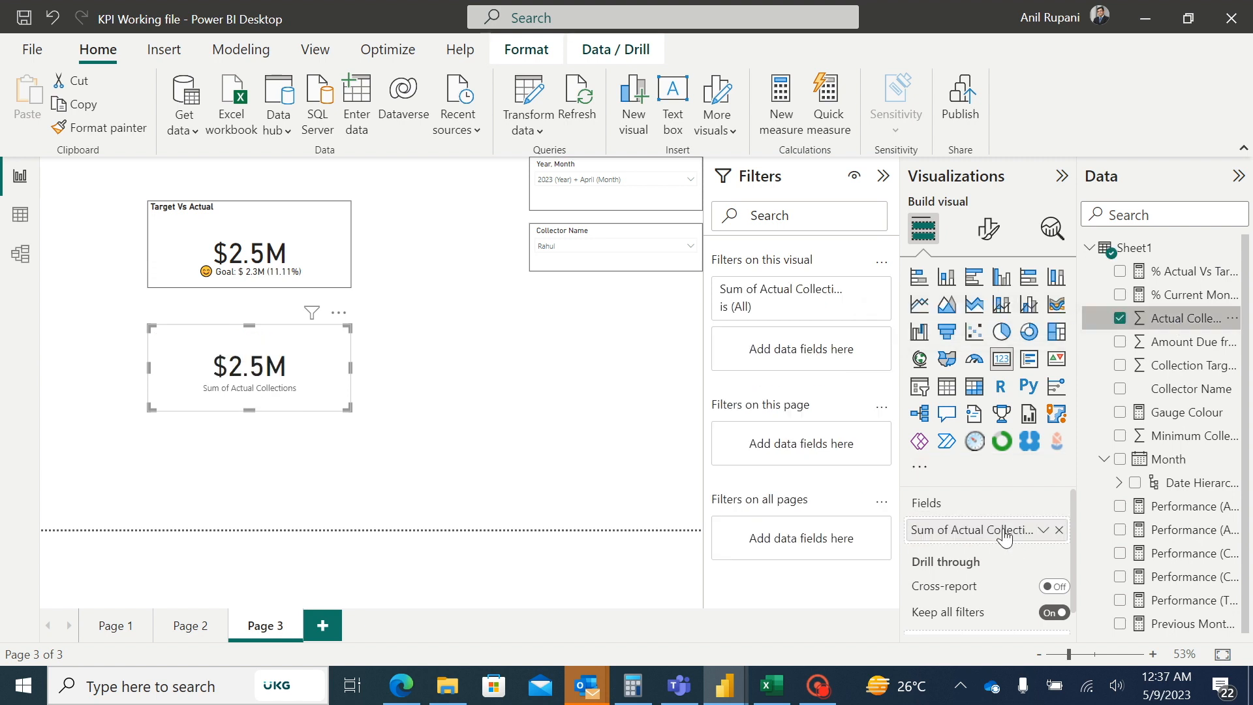
# Turn off the category label of the new Actual Collections card.
pyautogui.click(988, 228)
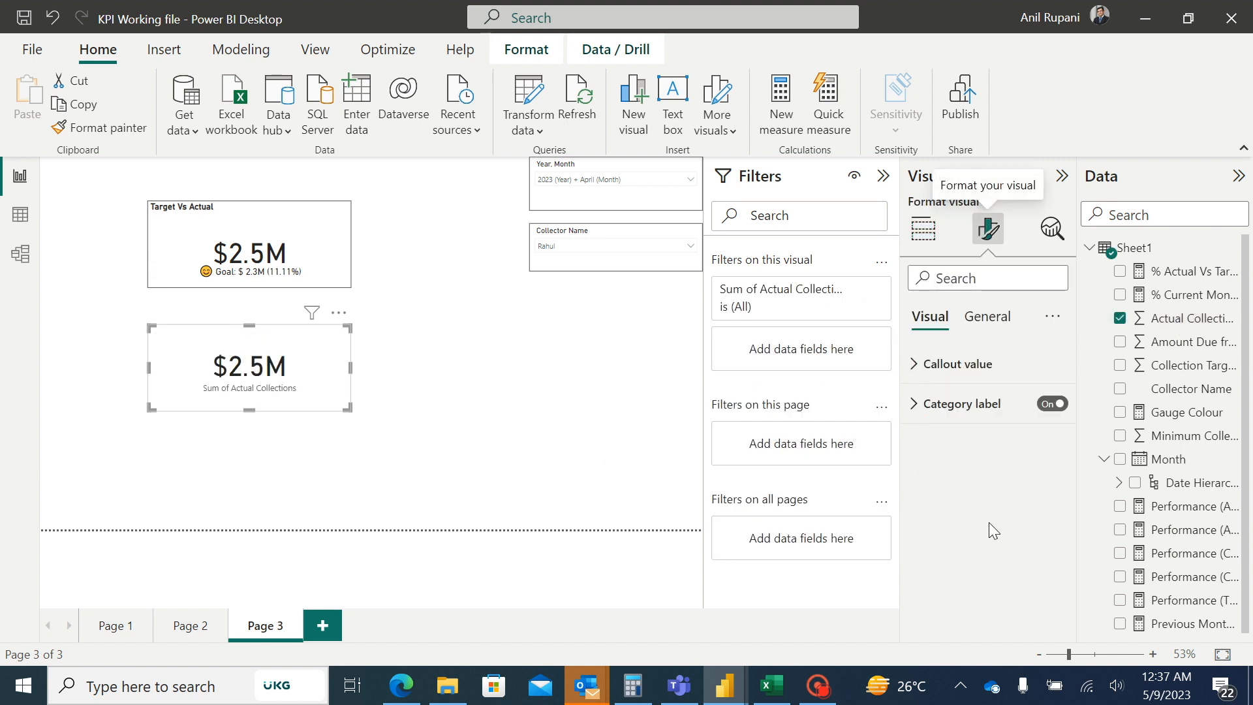
pyautogui.click(1051, 404)
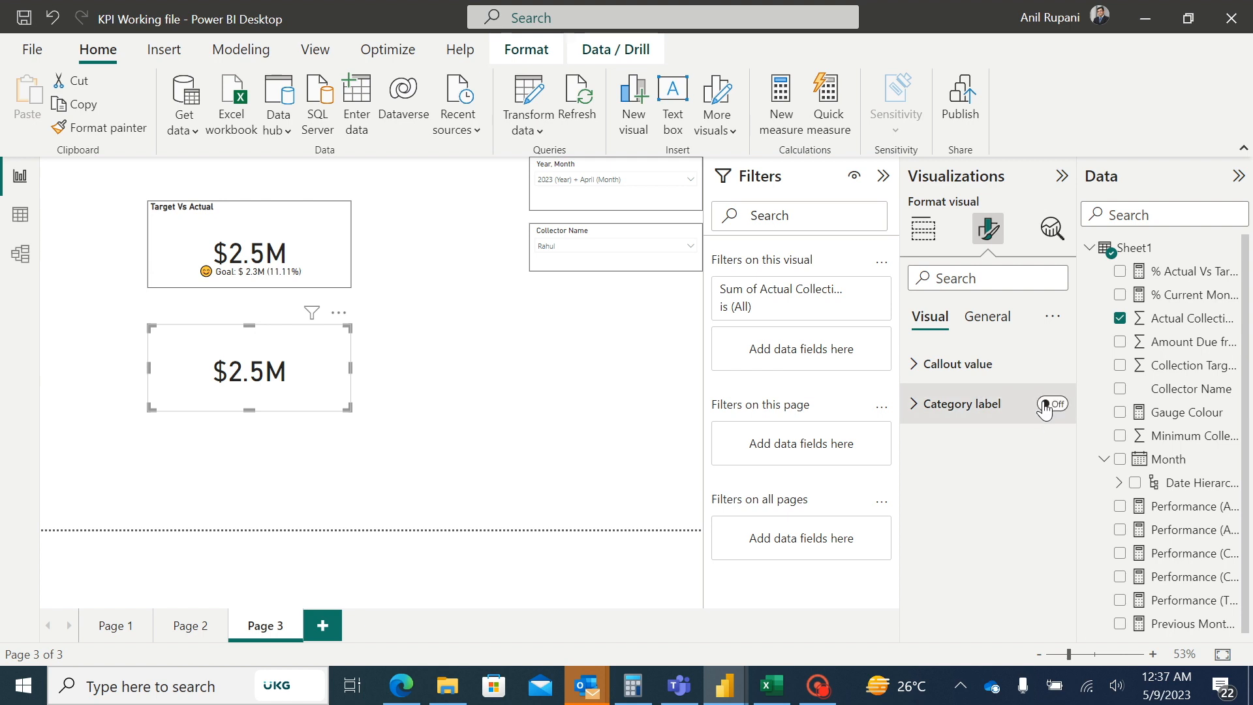
pyautogui.click(478, 377)
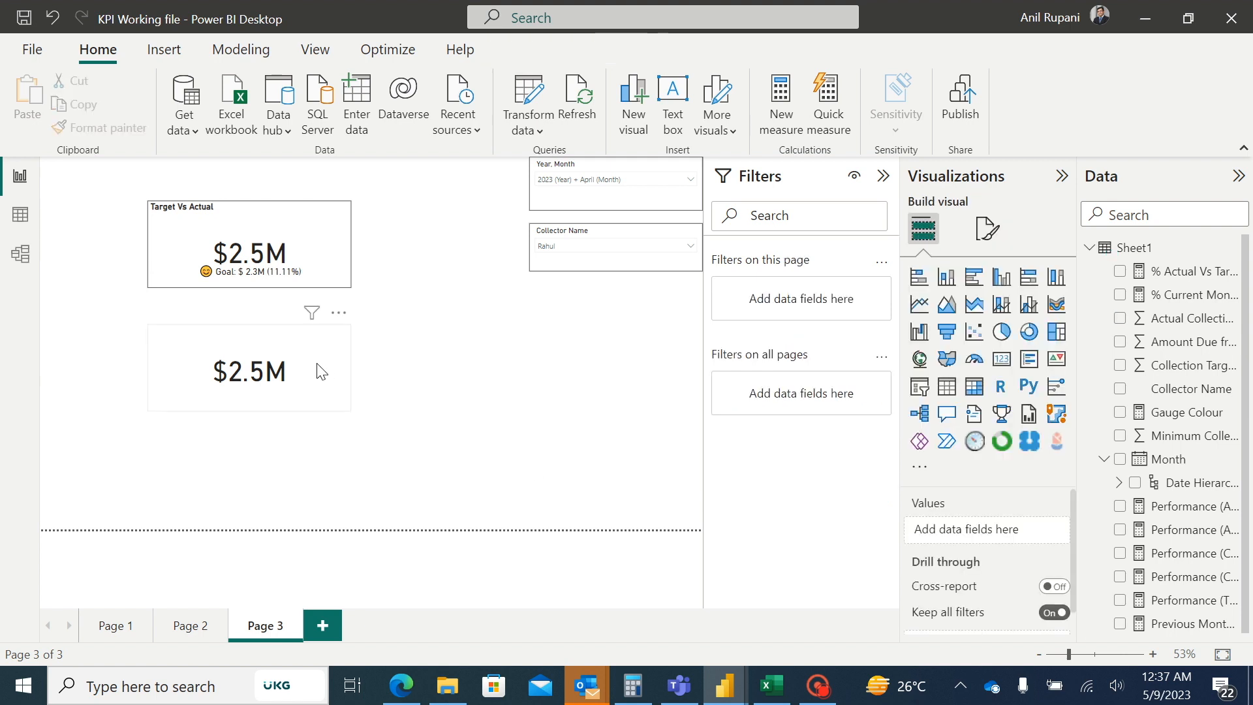
# Turn on the visual border for the lower Actual Collections card.
pyautogui.click(320, 370)
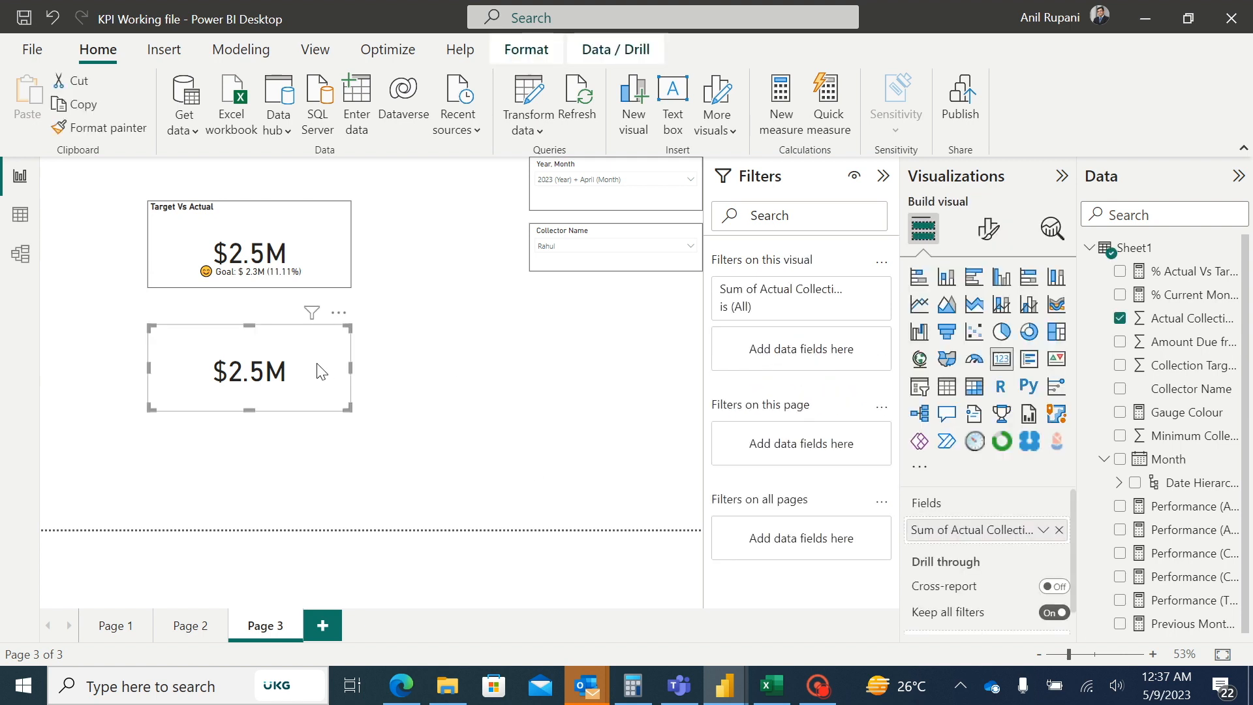
pyautogui.click(985, 230)
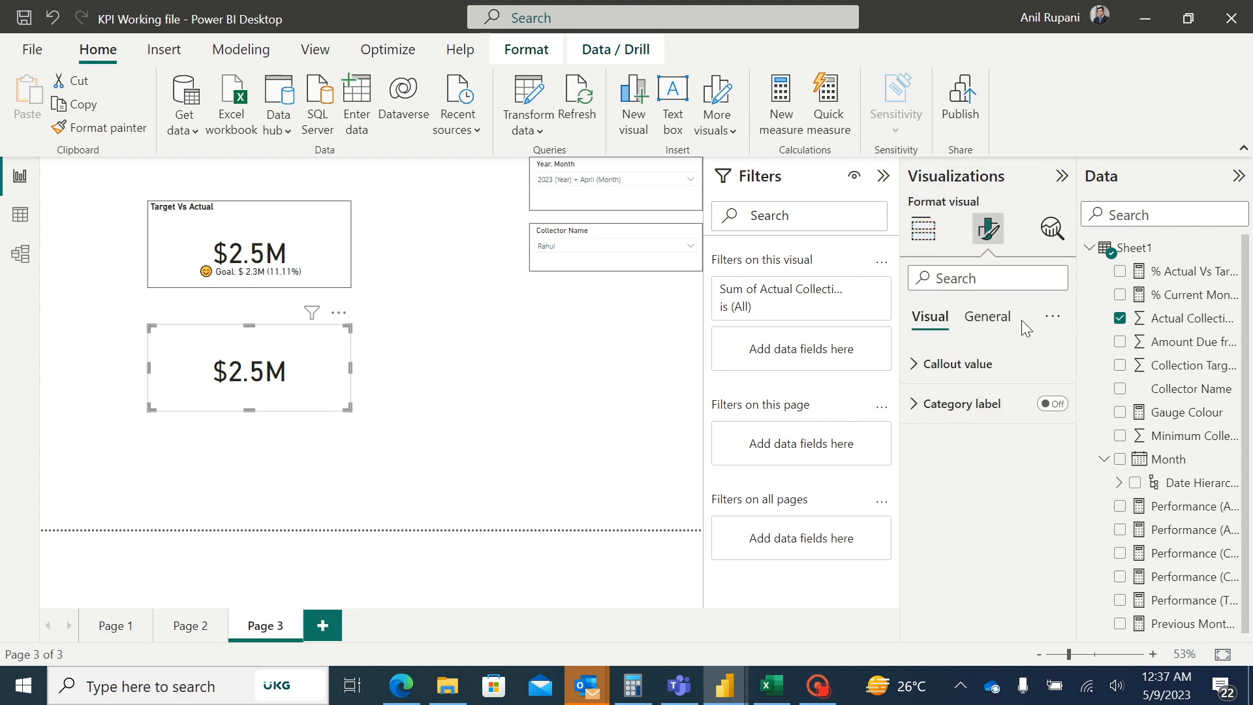
pyautogui.click(987, 316)
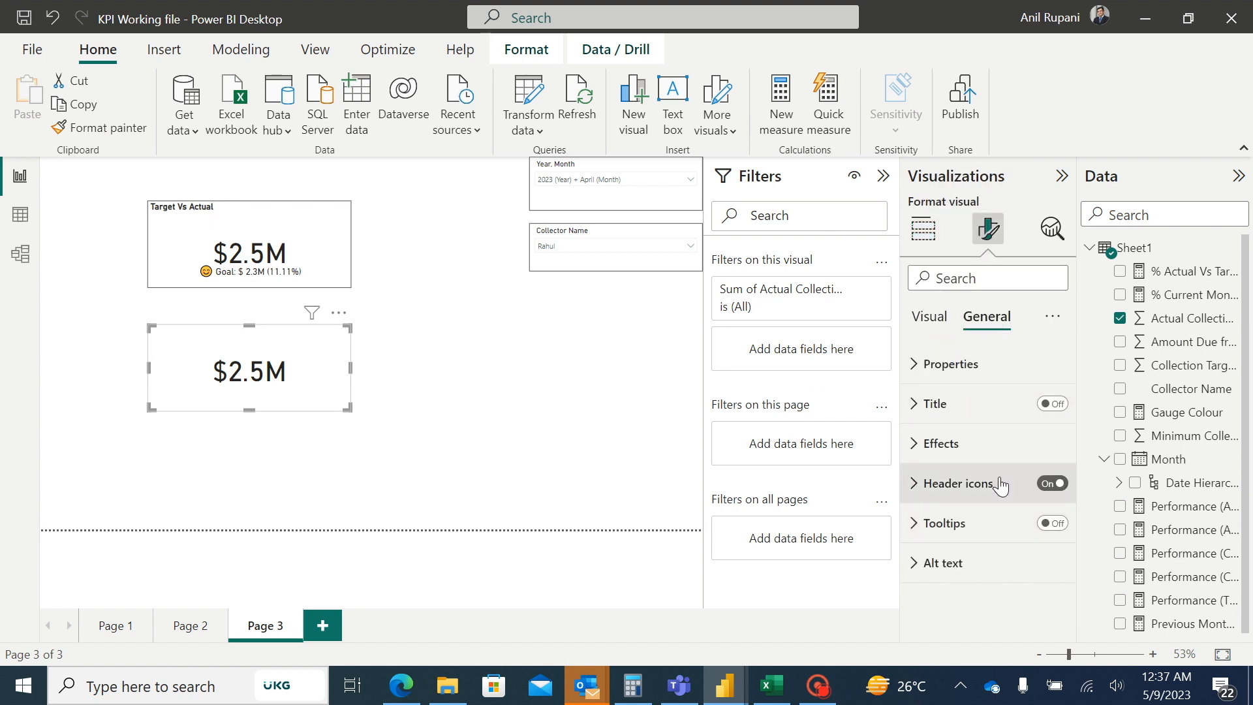
pyautogui.click(918, 446)
pyautogui.scroll(-1, 1073, 492)
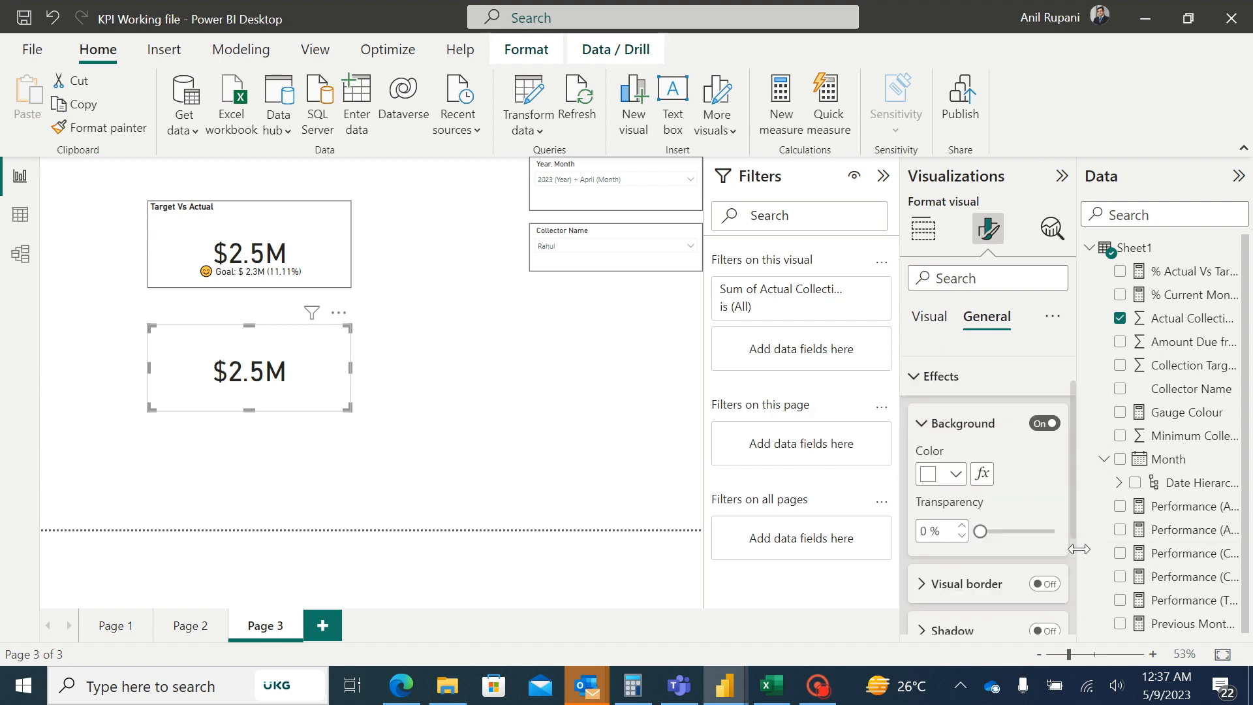
pyautogui.scroll(-1, 1078, 549)
pyautogui.click(1052, 553)
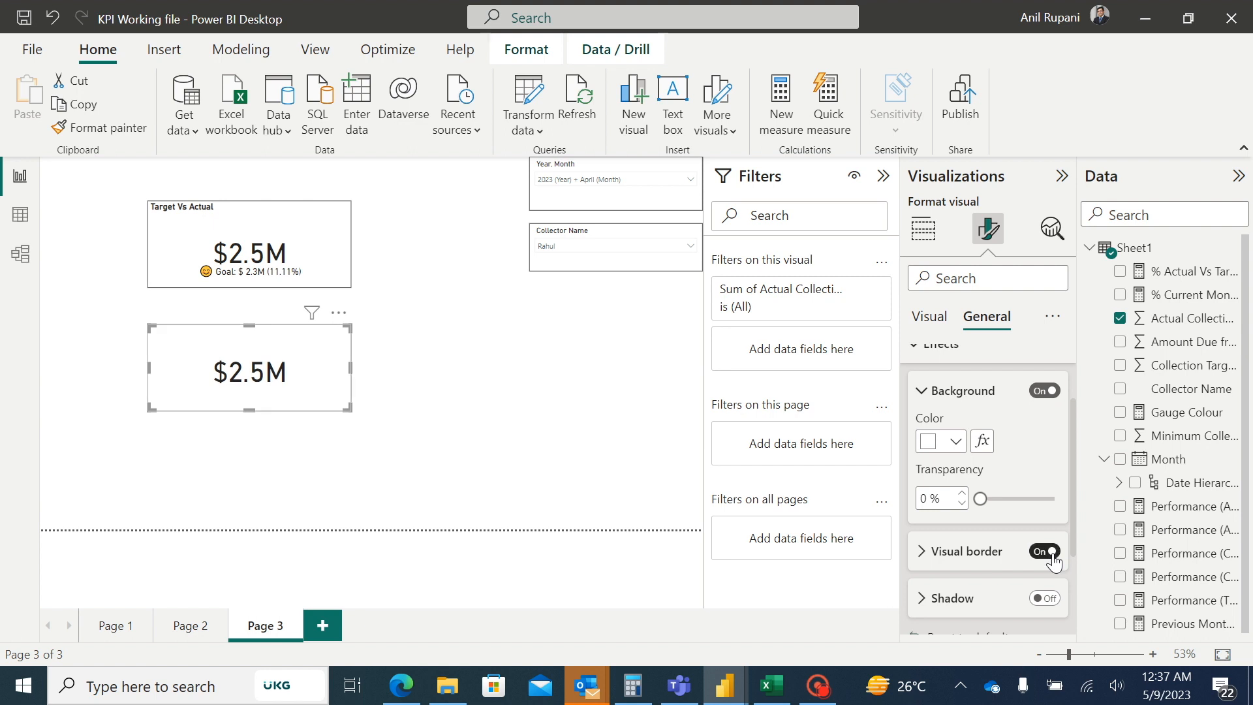
pyautogui.click(418, 455)
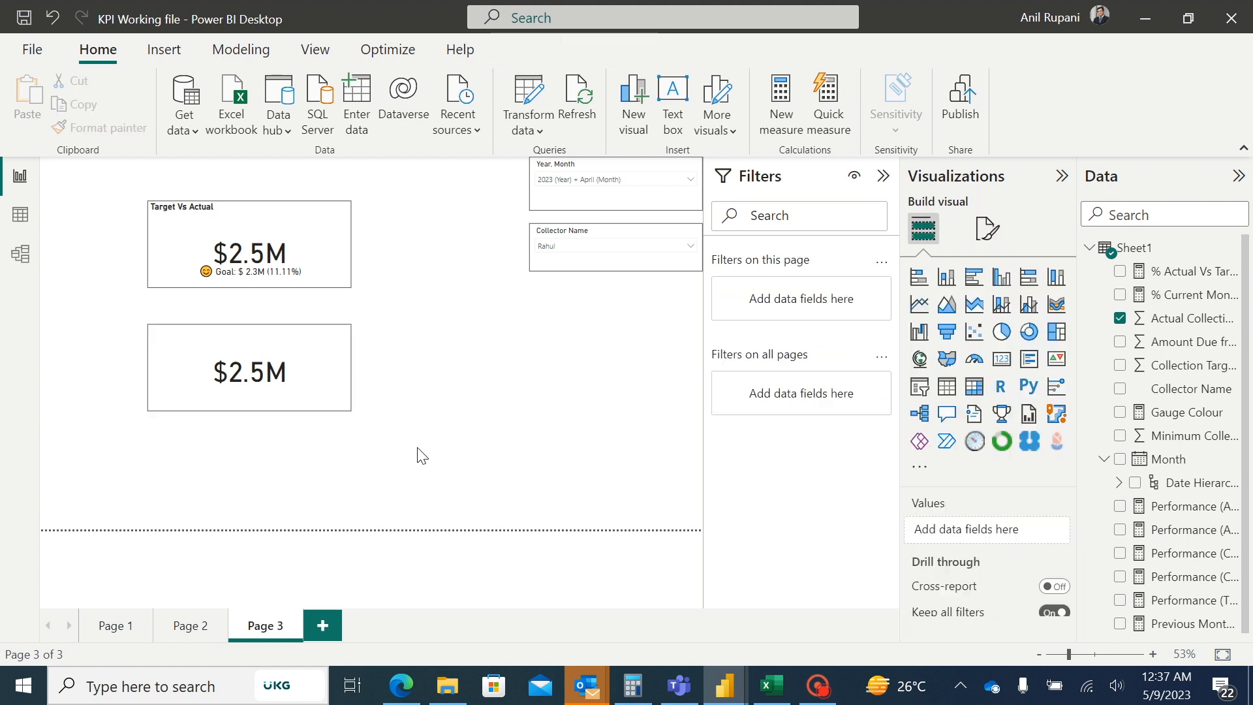
# Insert another blank card visual on the report page.
pyautogui.click(1003, 362)
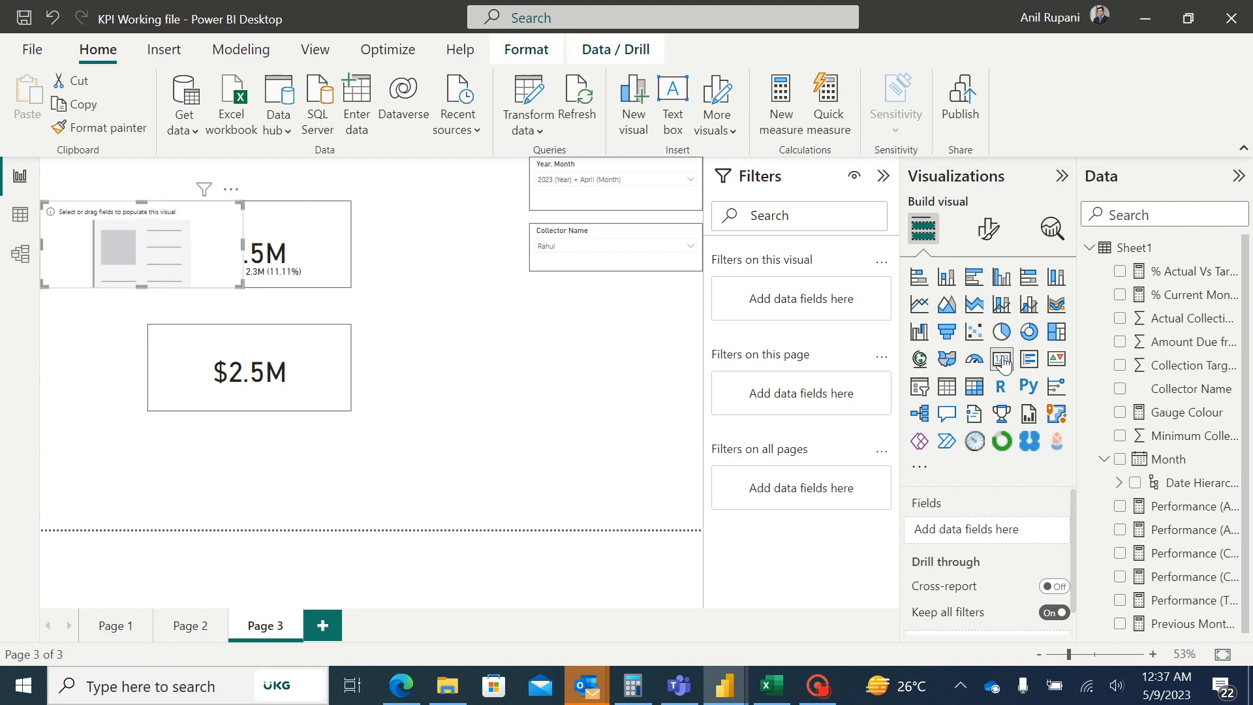
# Move the empty card to free canvas space, show the Performance (Cur Vs Pre) measure in it, and set its callout font size to 15.
pyautogui.moveTo(189, 243); pyautogui.dragTo(587, 408)
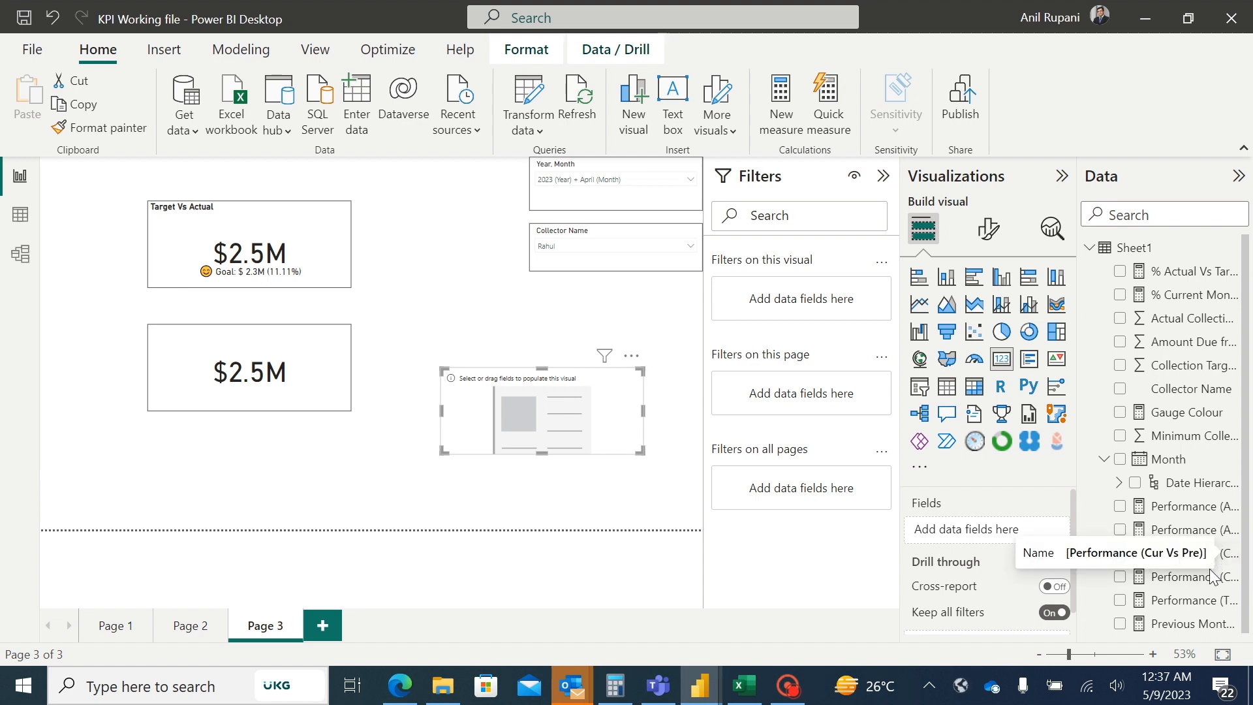
pyautogui.moveTo(1184, 561); pyautogui.dragTo(982, 529)
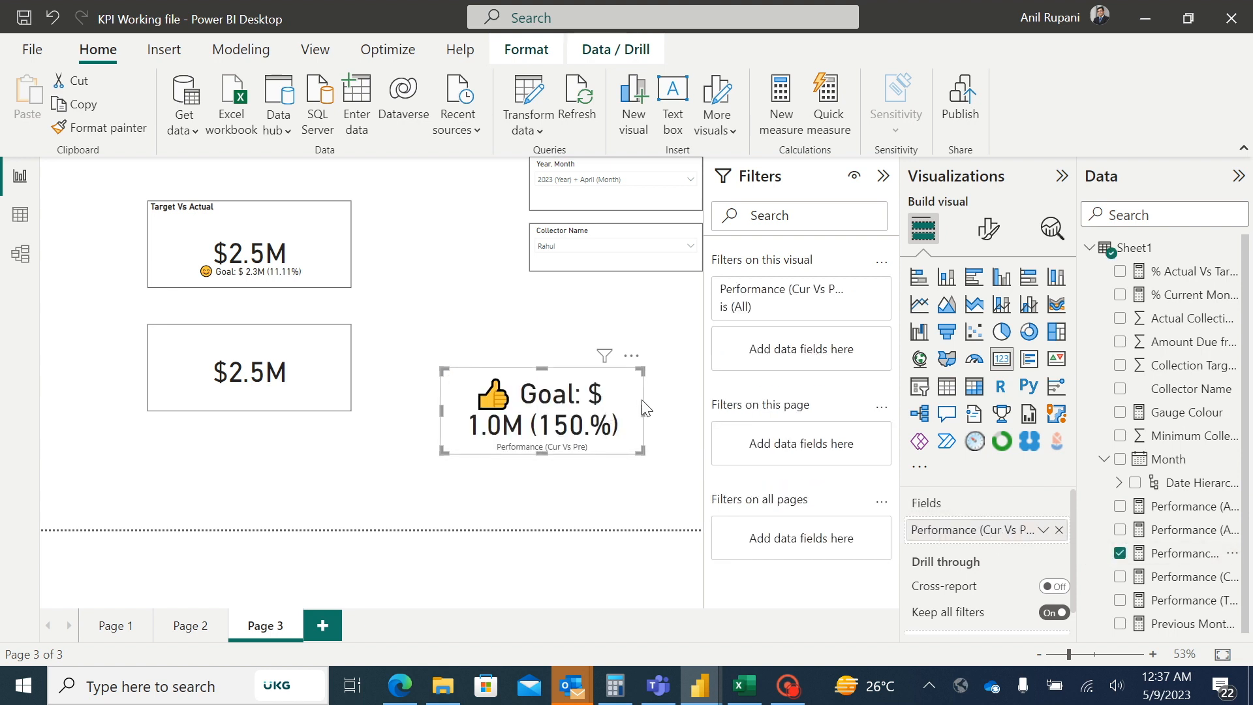
pyautogui.click(988, 229)
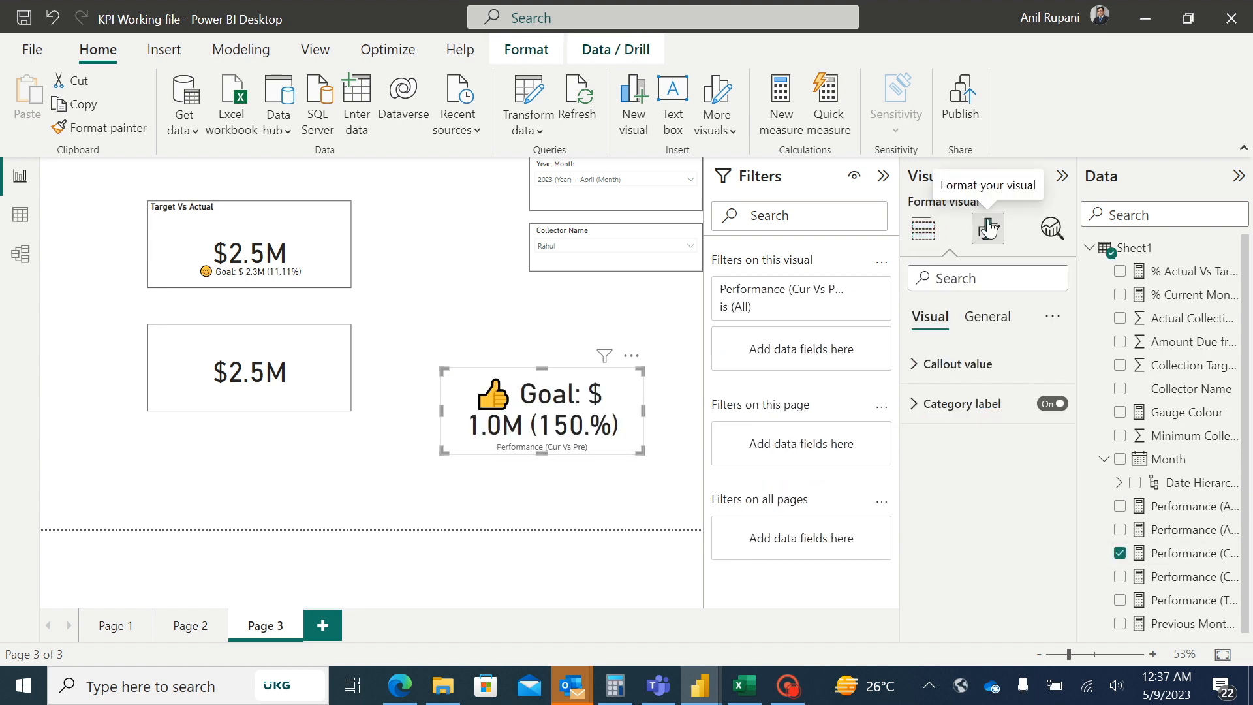
pyautogui.click(916, 365)
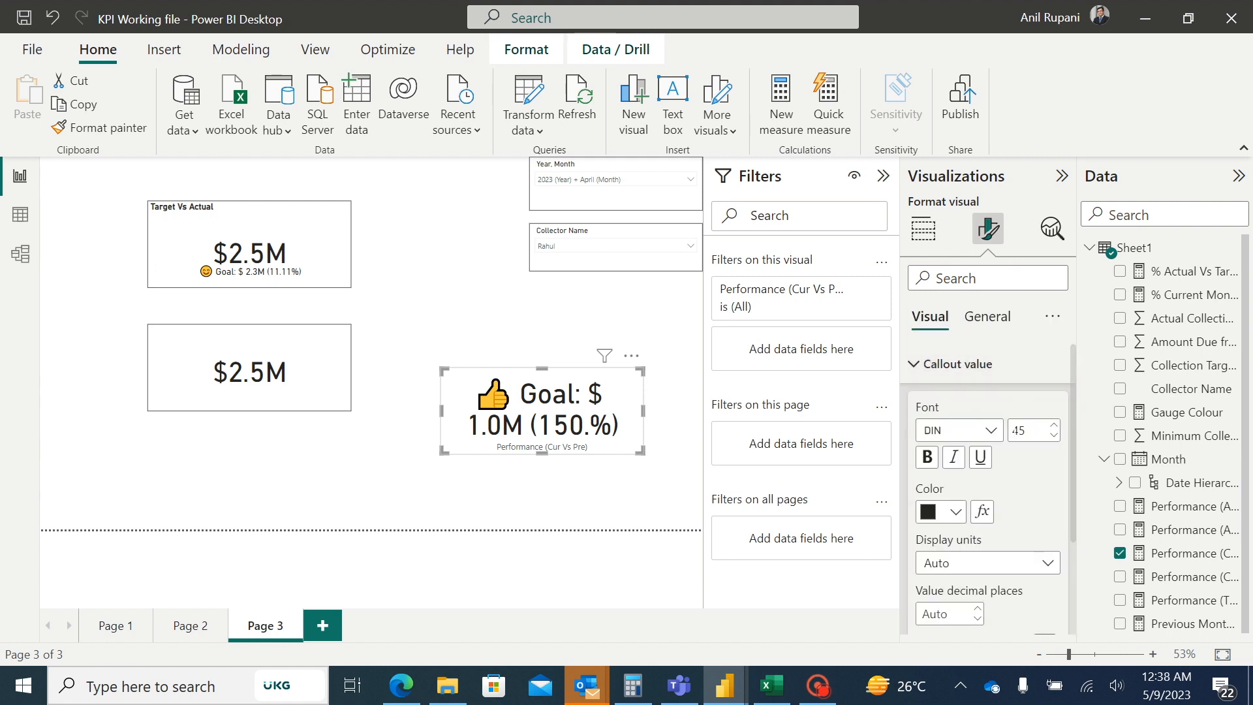
pyautogui.doubleClick(1019, 430)
pyautogui.write('15')
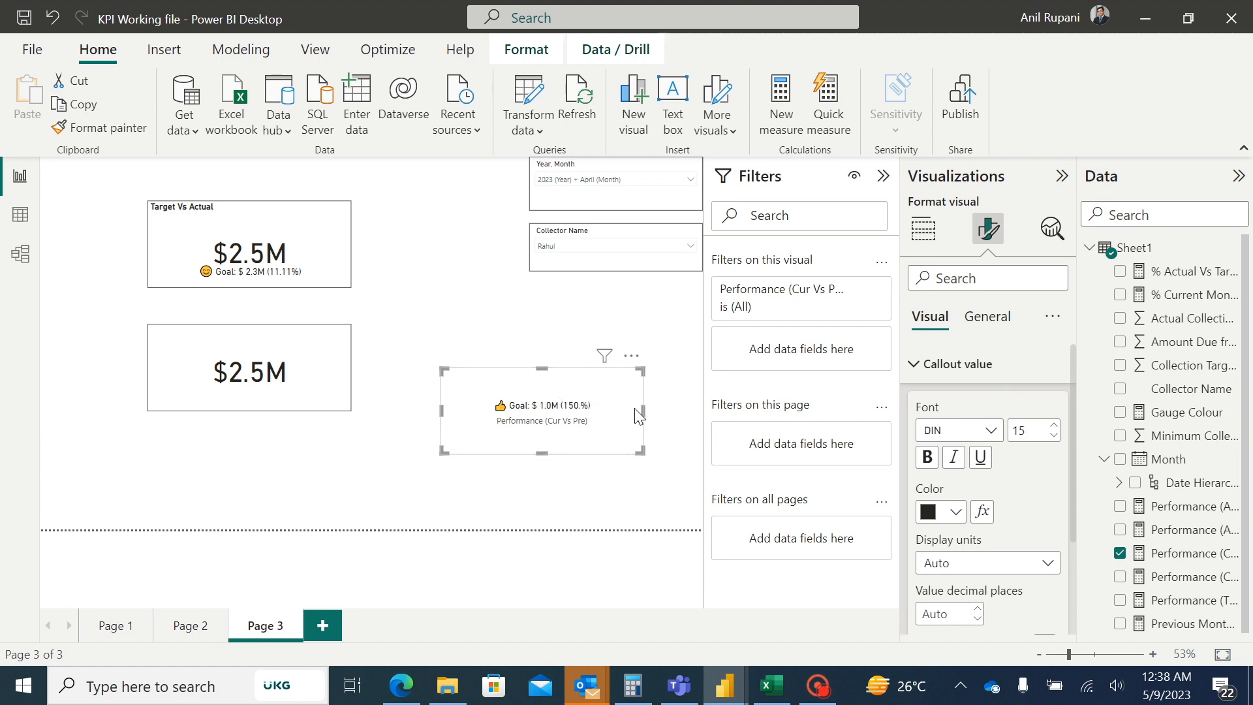
pyautogui.click(914, 364)
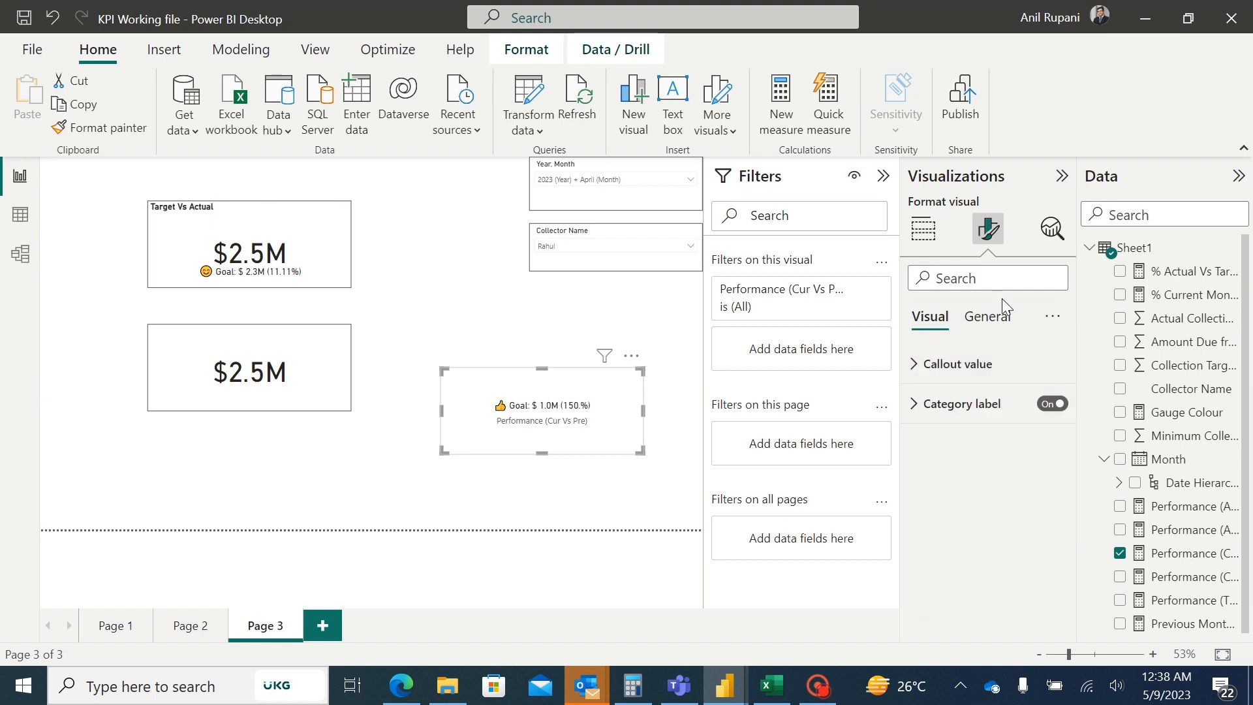
# Turn off the category label of the Performance (Cur Vs Pre) card and make the card slightly narrower.
pyautogui.click(923, 229)
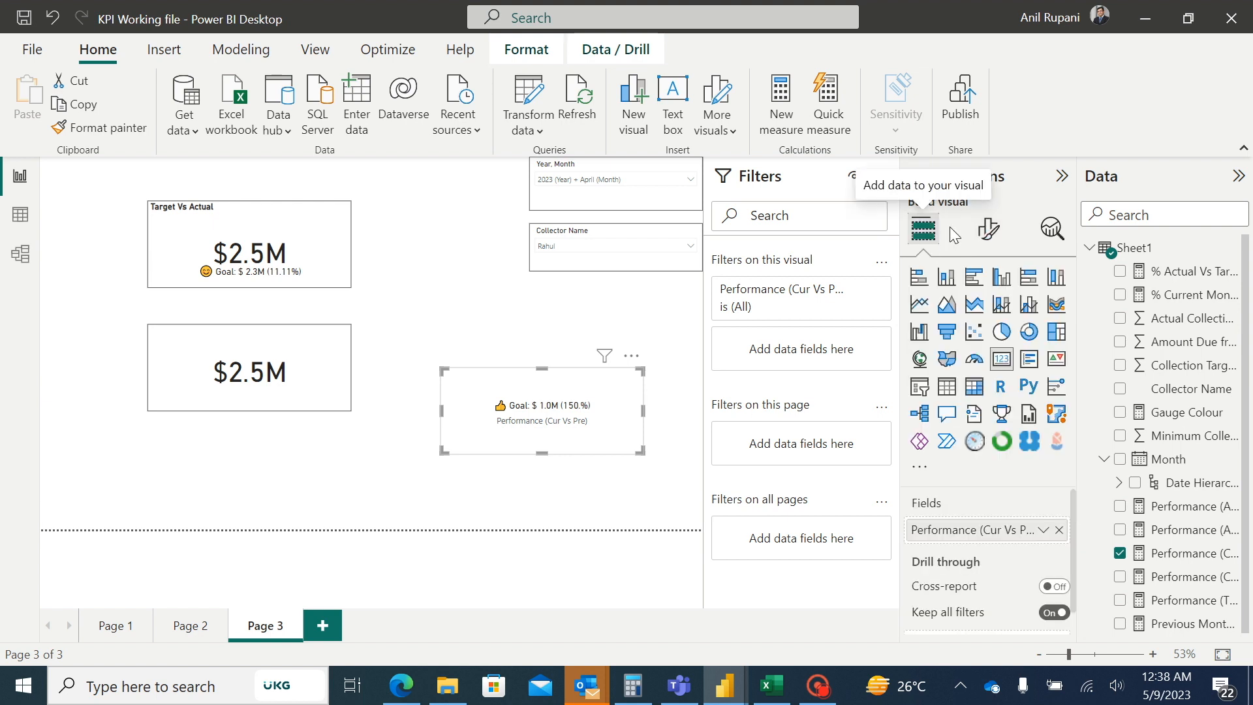
pyautogui.click(988, 228)
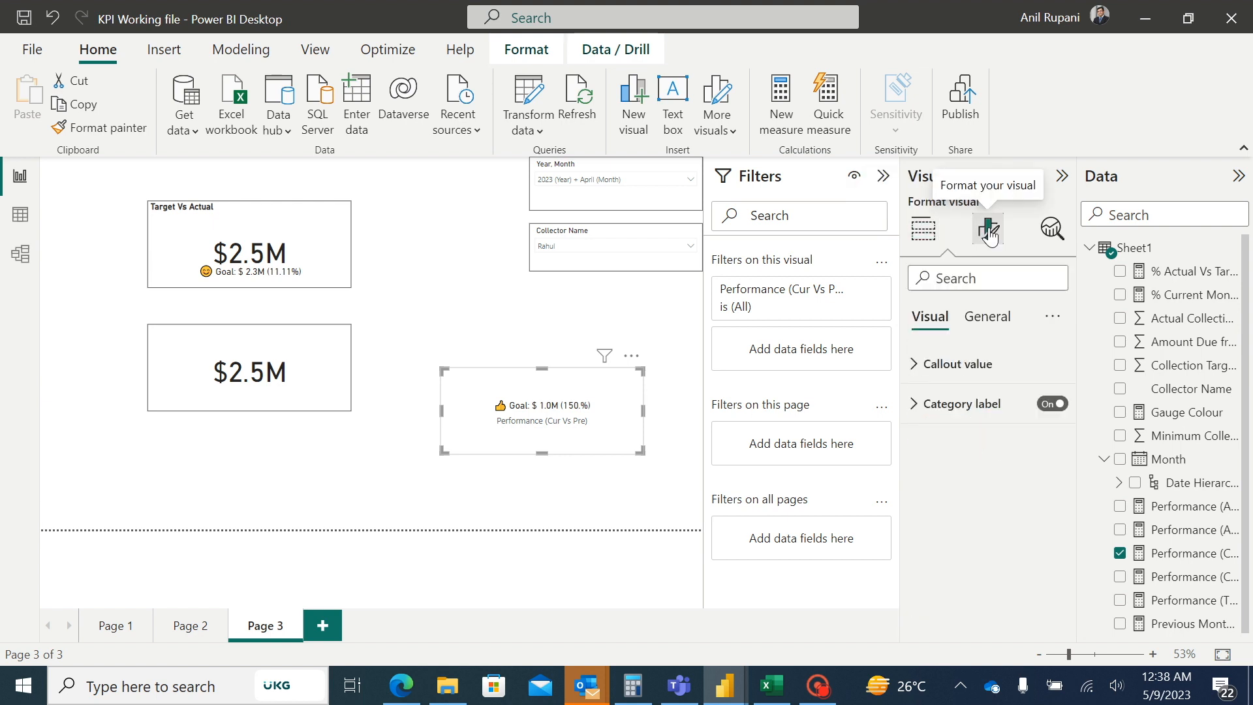
pyautogui.click(1046, 406)
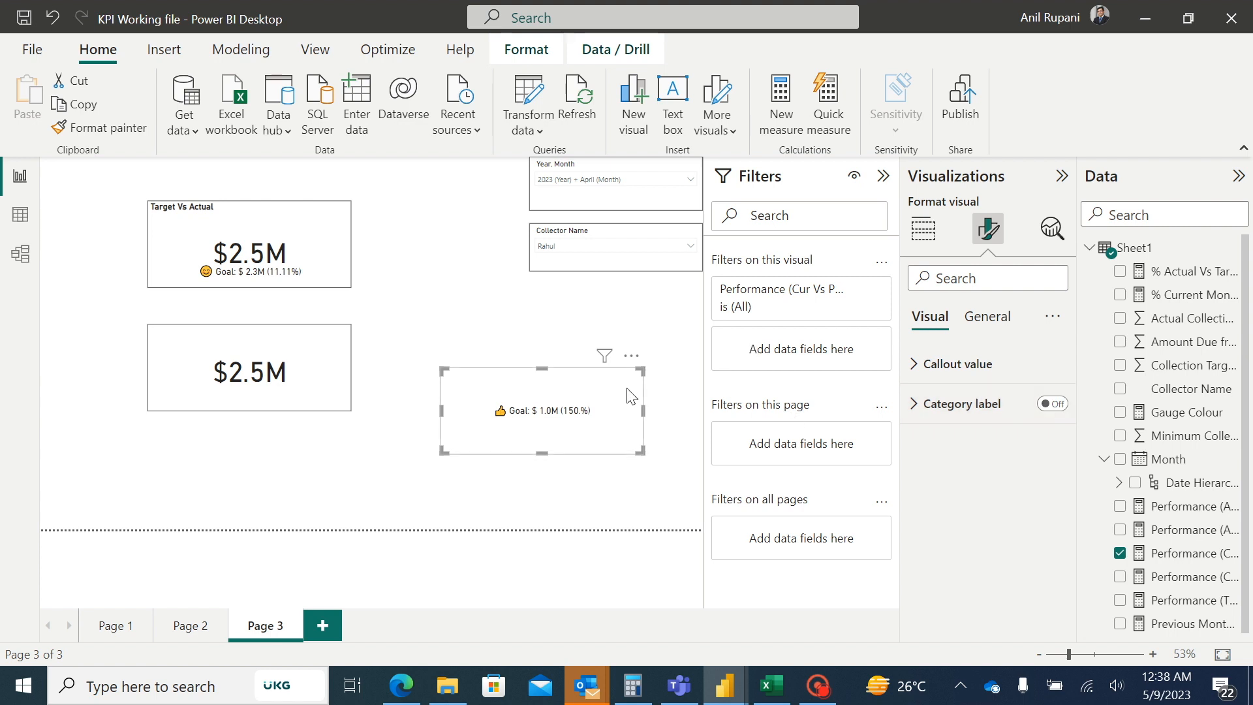
pyautogui.moveTo(643, 408); pyautogui.dragTo(599, 410)
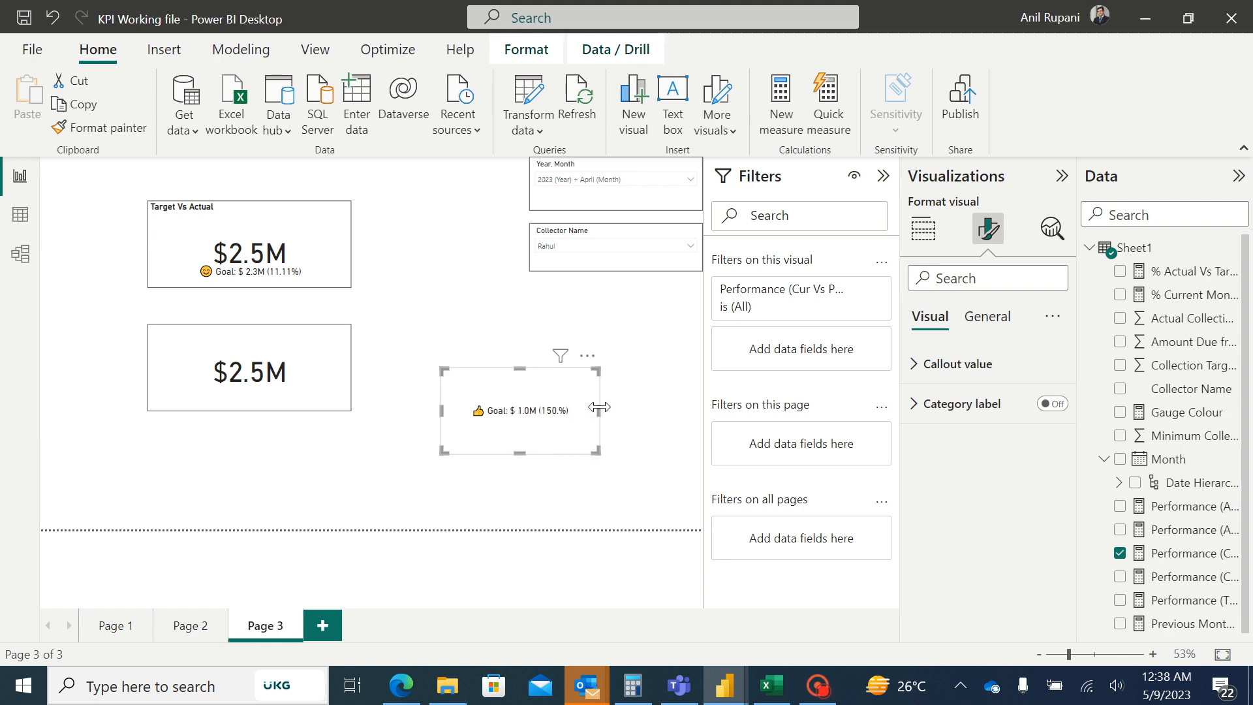
# Set the performance card's background transparency to 100% and overlay the card just under the value in the lower $2.5M card.
pyautogui.click(984, 320)
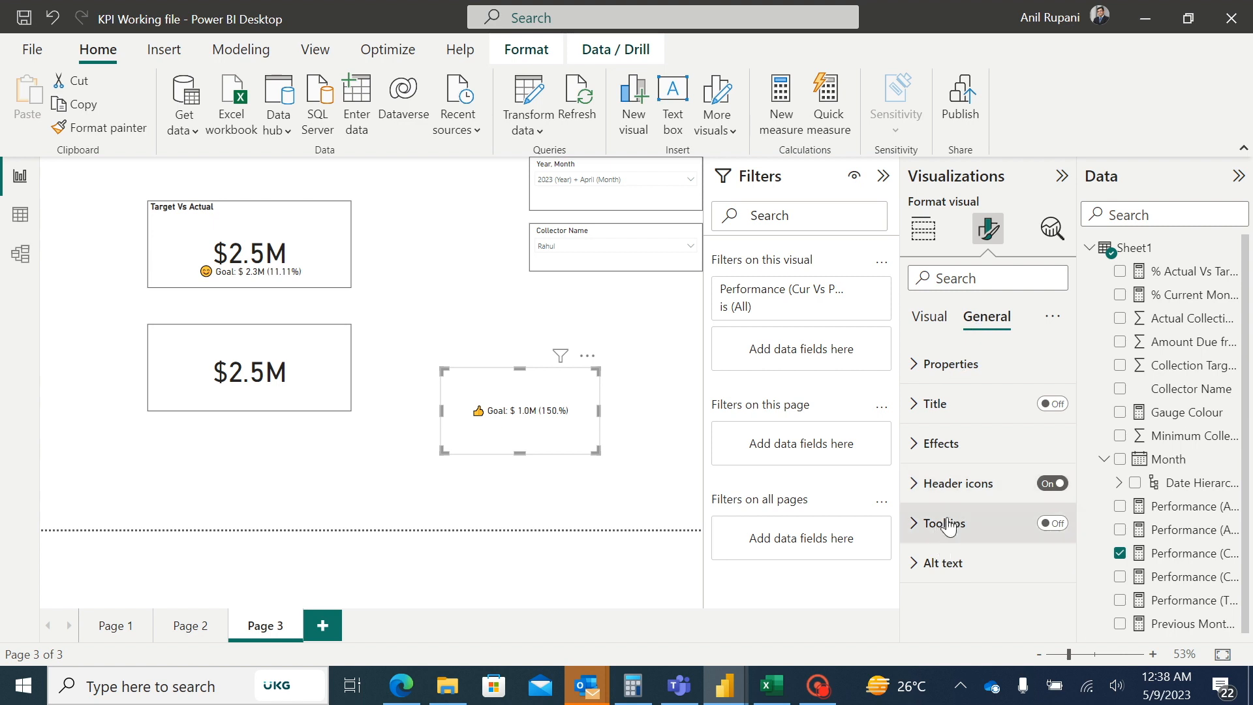
pyautogui.click(925, 447)
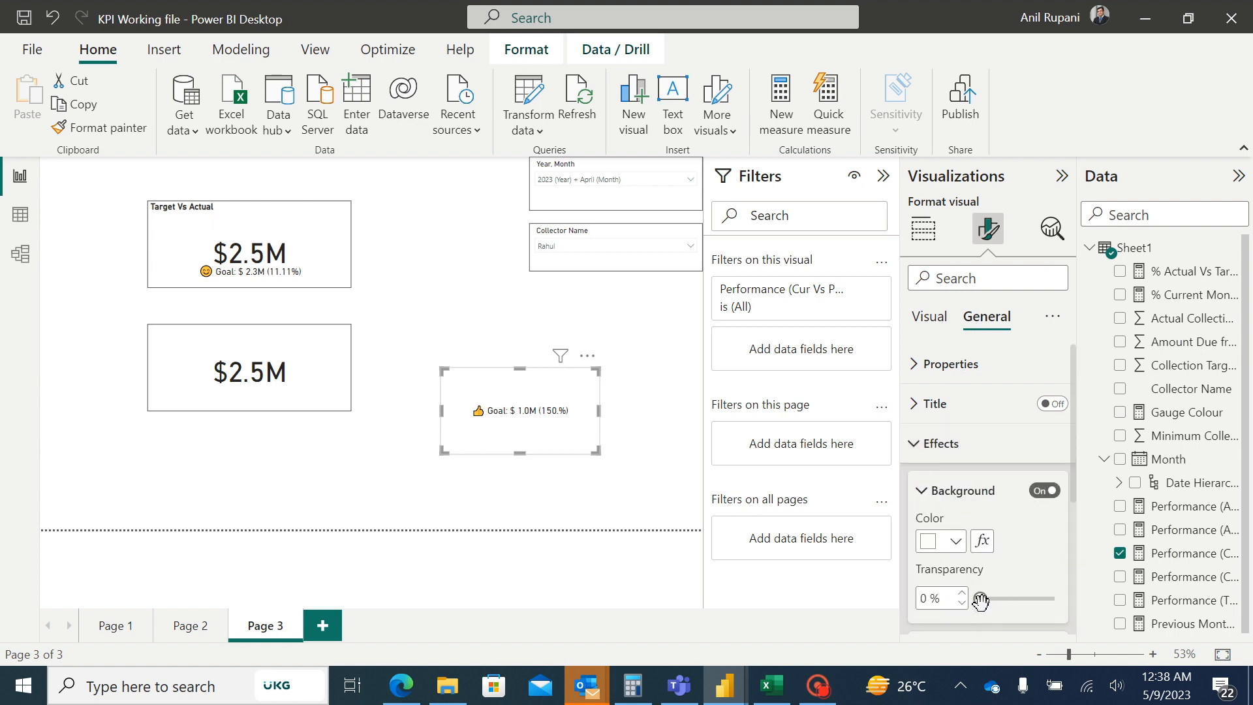
pyautogui.moveTo(979, 597); pyautogui.dragTo(1054, 598)
pyautogui.moveTo(583, 397); pyautogui.dragTo(307, 380)
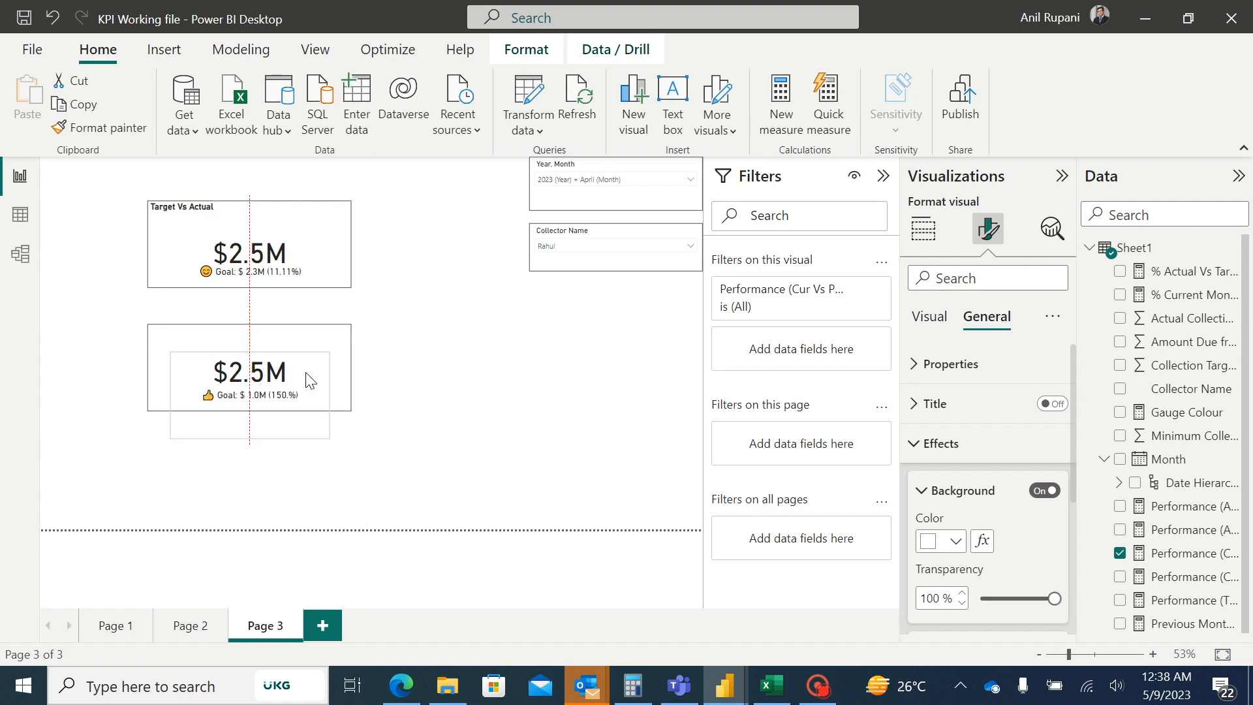
pyautogui.click(528, 400)
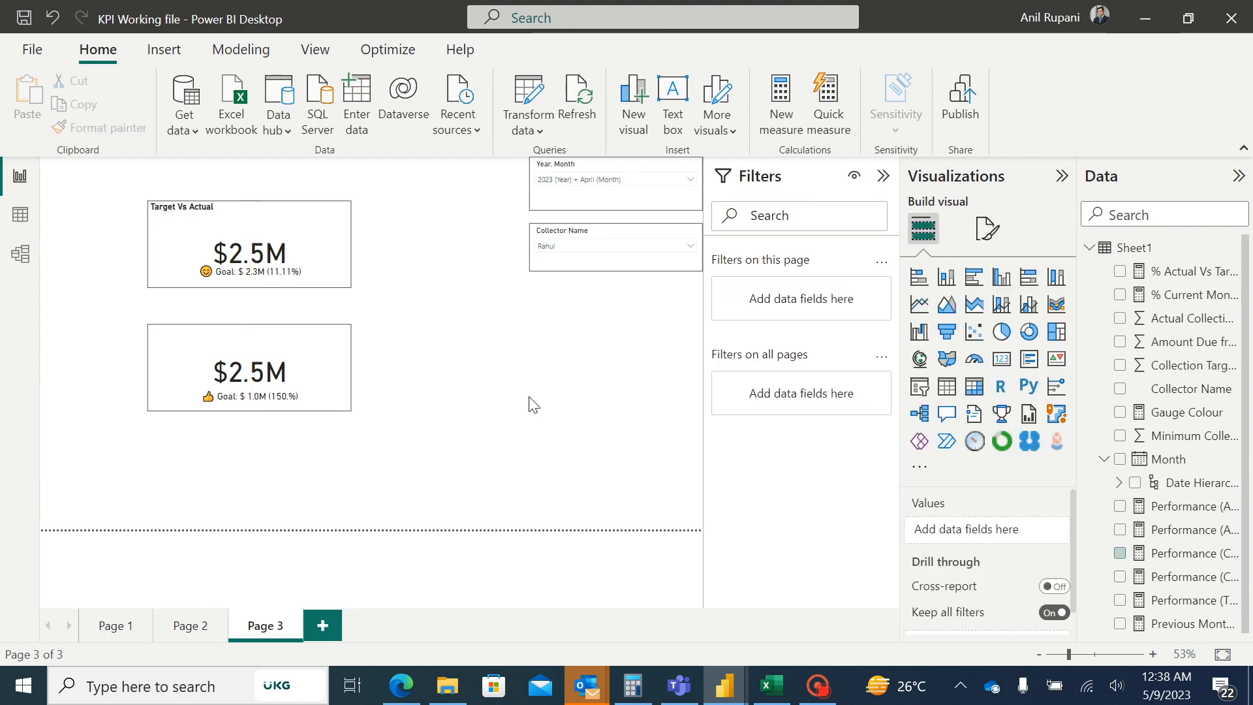
# Check how both KPI cards respond by filtering the Collector Name slicer to each of the first three collectors in turn.
pyautogui.click(661, 245)
pyautogui.click(544, 276)
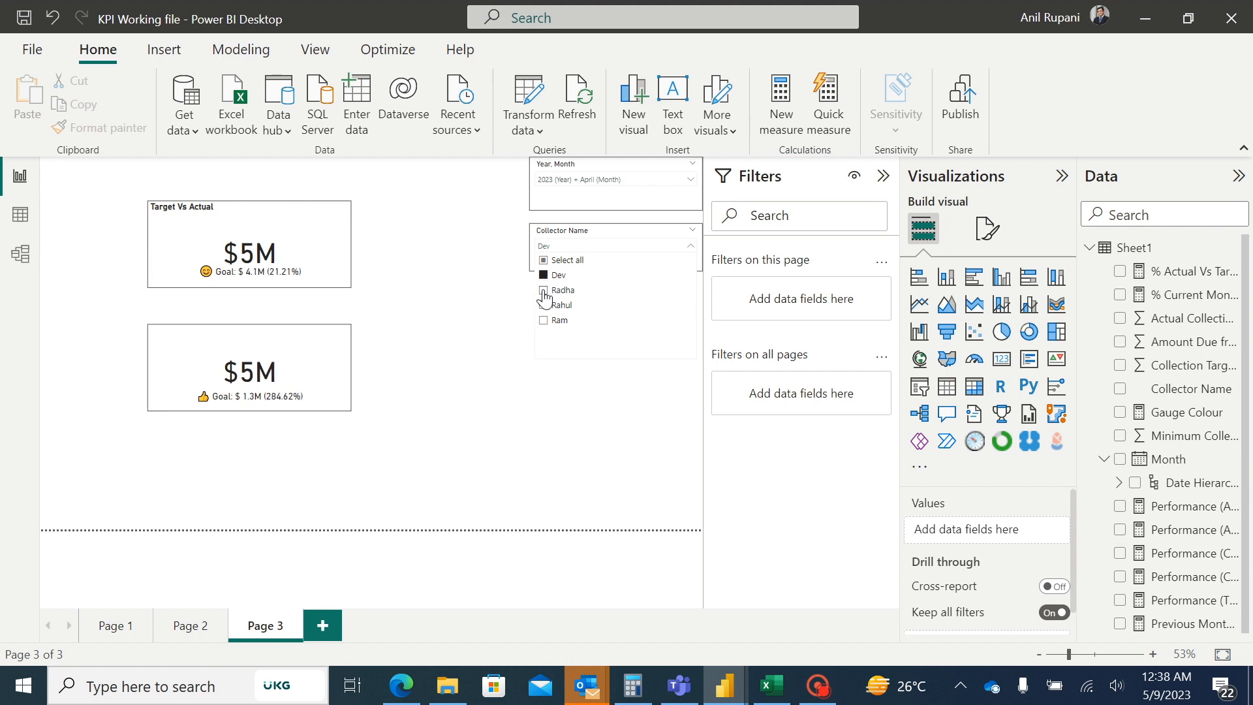
pyautogui.click(544, 291)
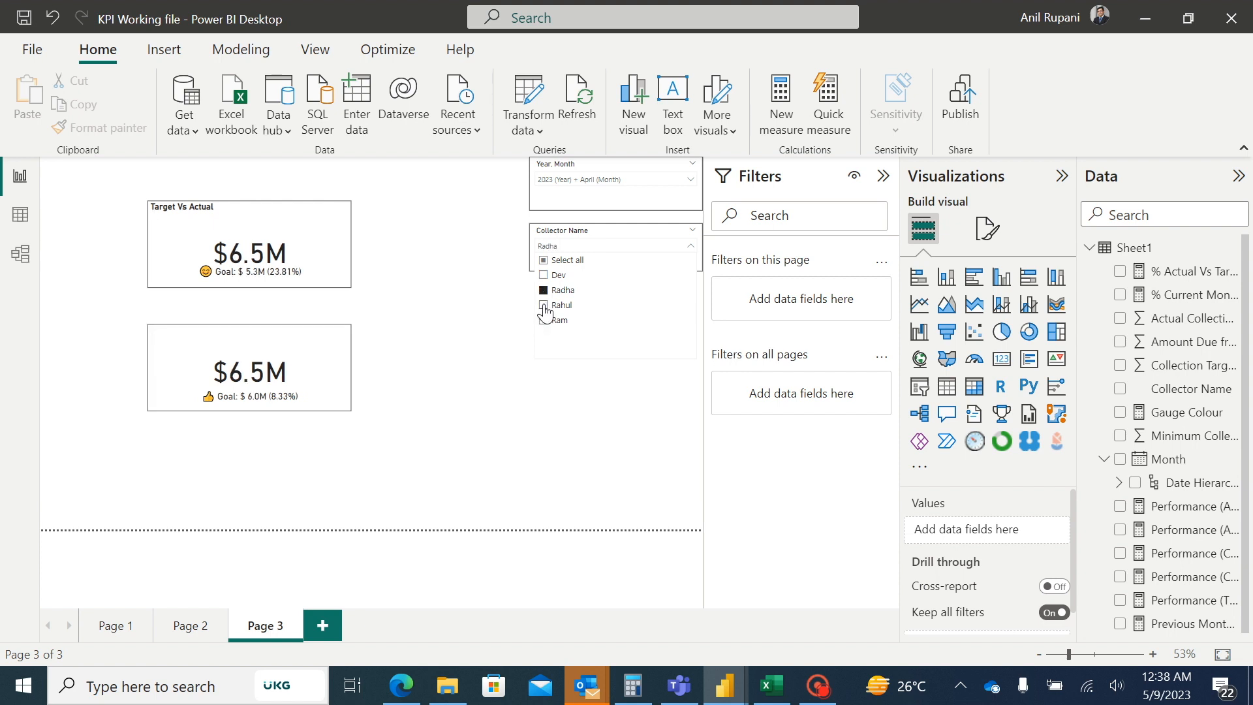
pyautogui.click(544, 306)
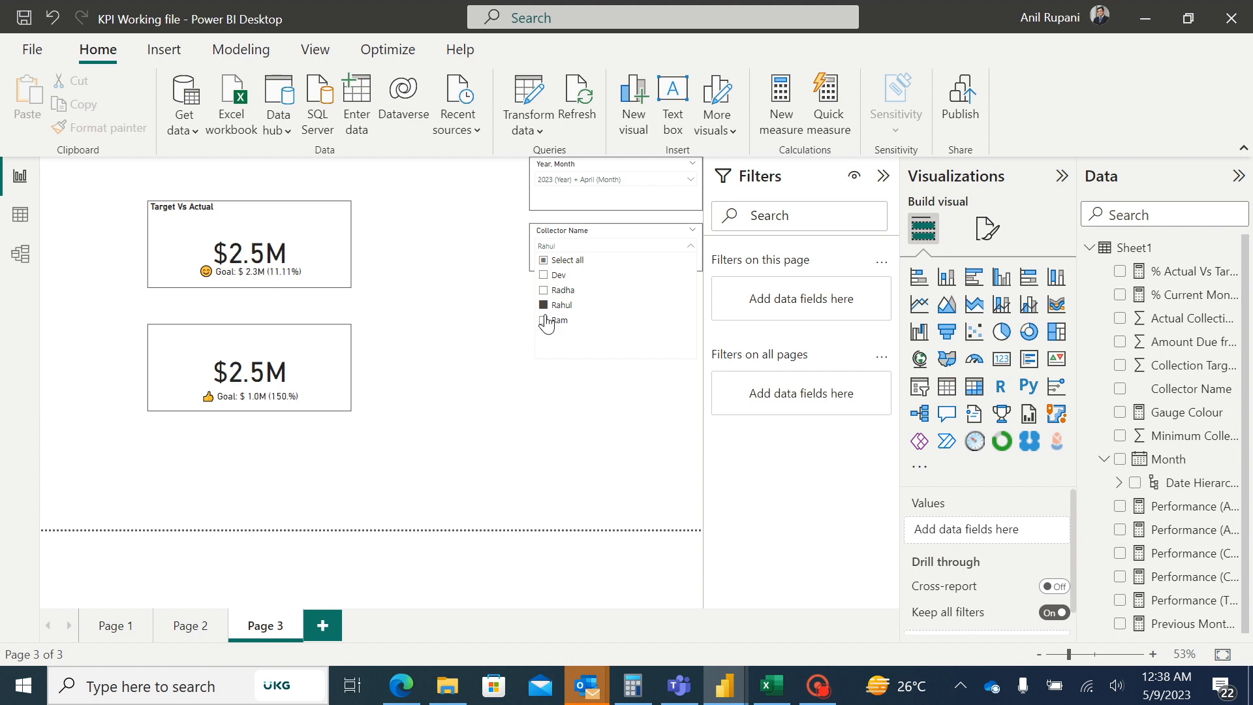
pyautogui.click(553, 376)
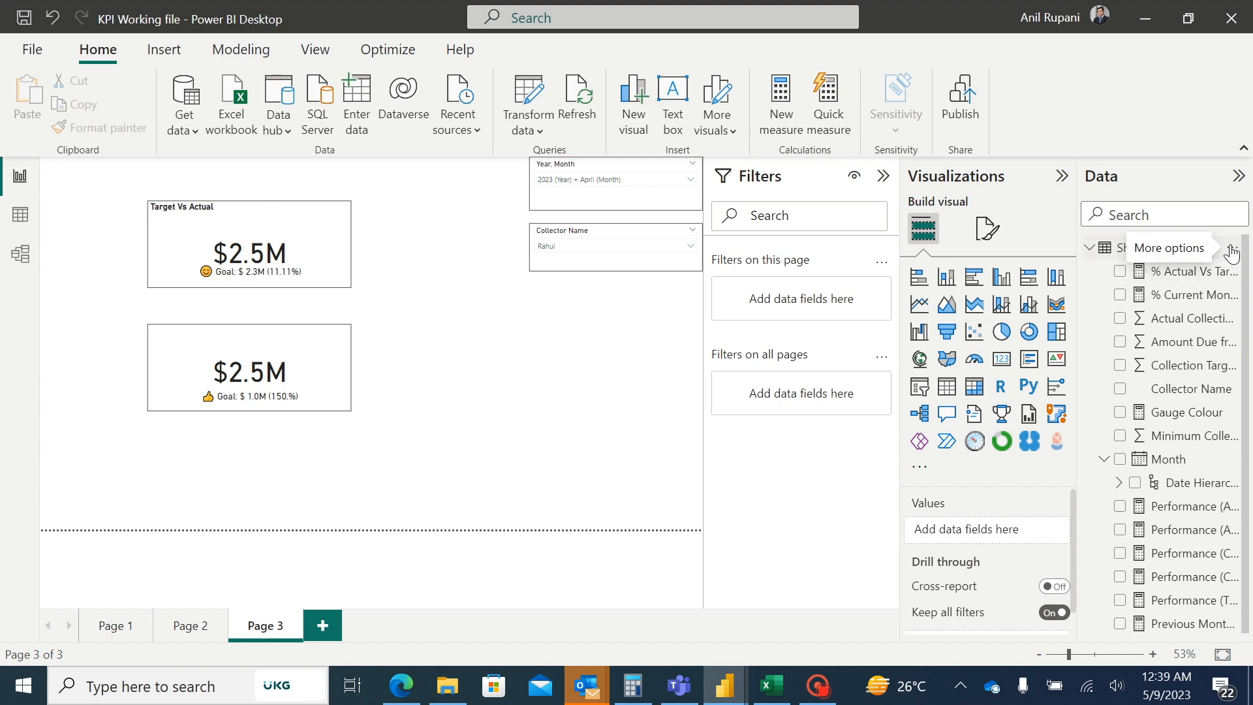
# Create a new measure in the Sheet1 table named Colour (A Vs T).
pyautogui.click(1232, 252)
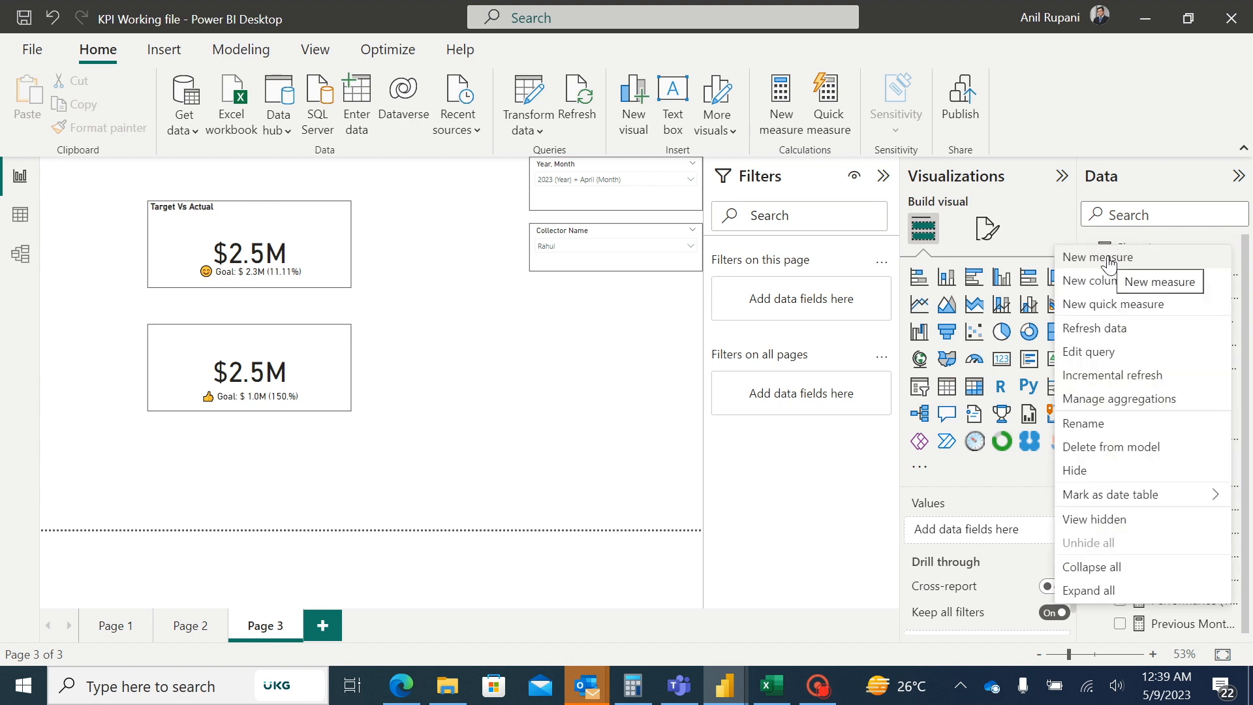
pyautogui.click(1109, 260)
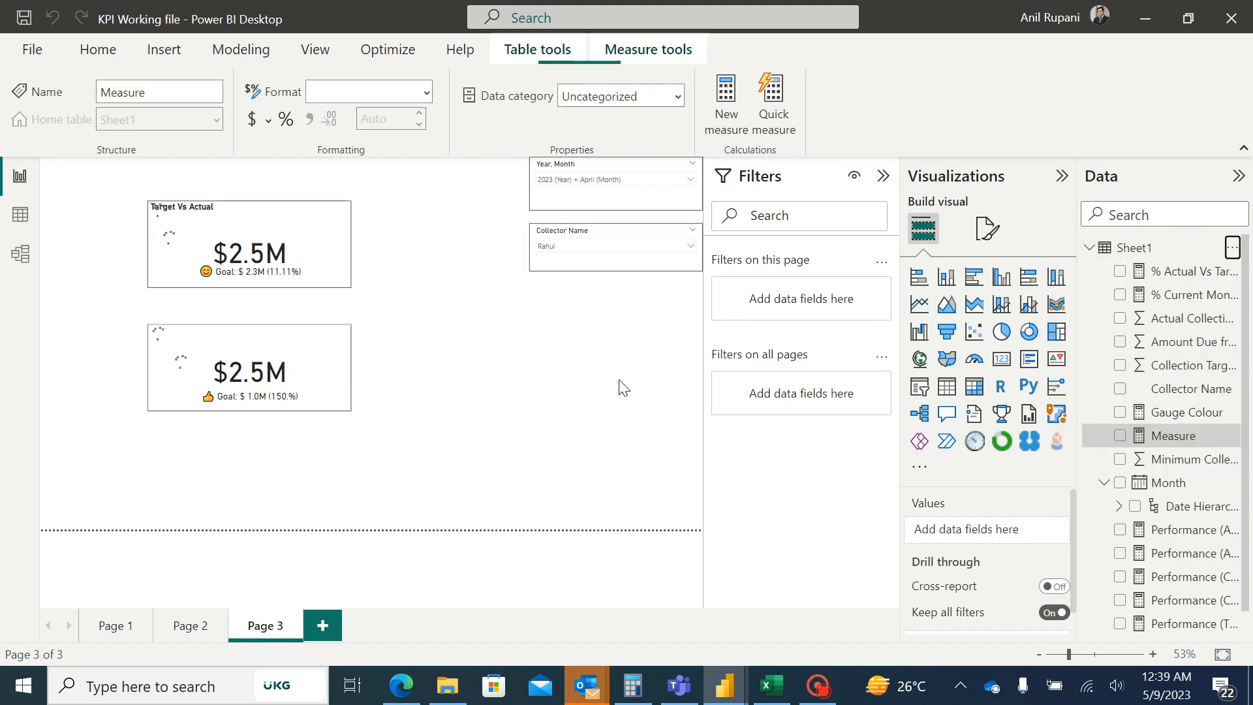
pyautogui.press('BackSpace')
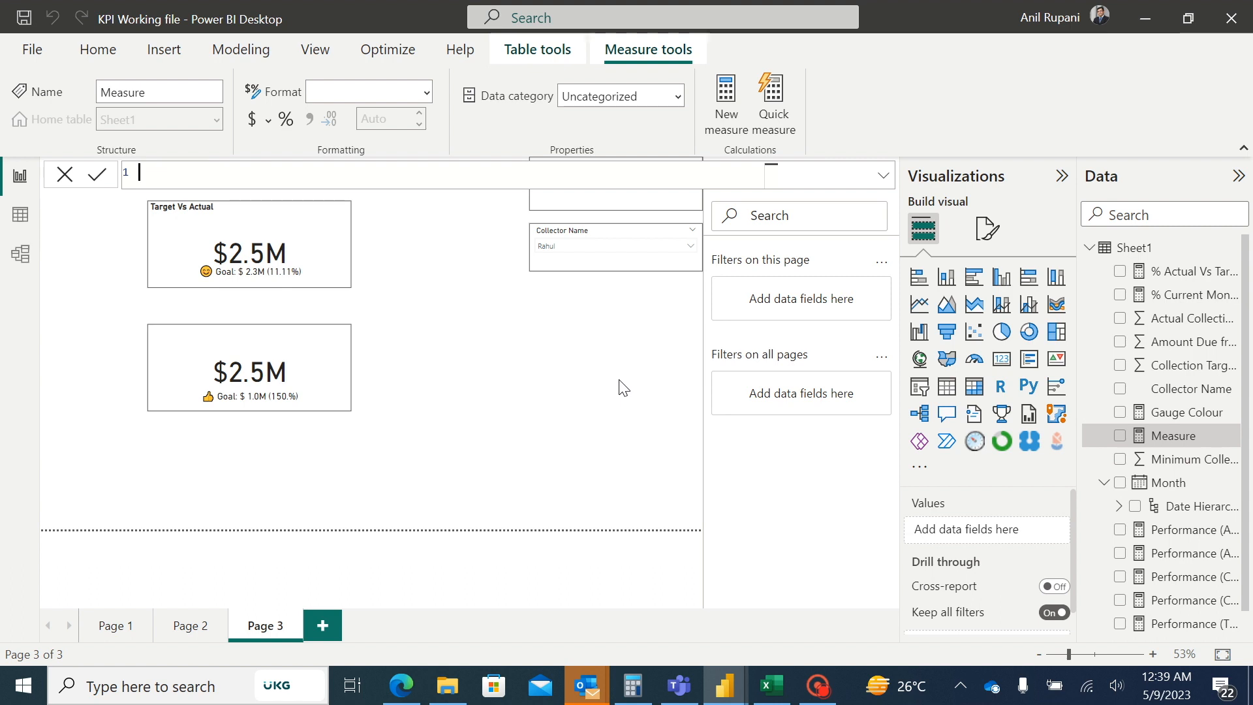
pyautogui.write('Colour (A Vs T) =')
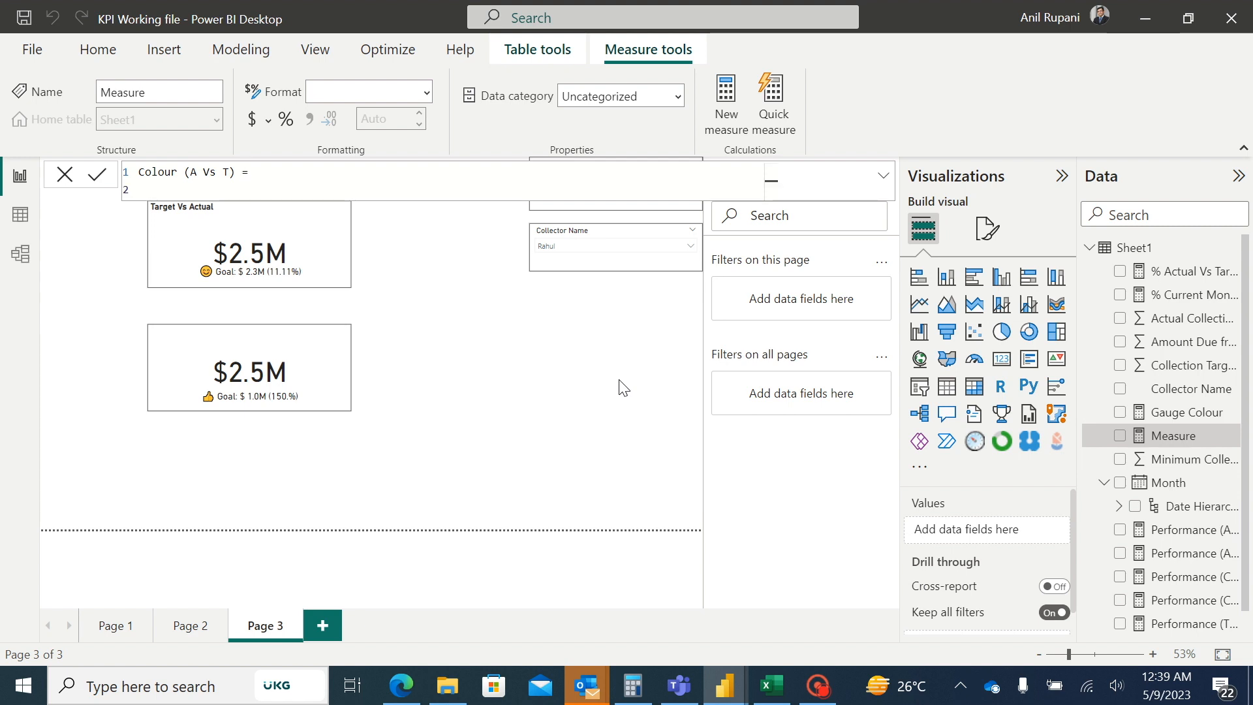
# Begin a variable declaration with the keyword Var on the formula's second line and add a third line for its definition.
pyautogui.write('V')
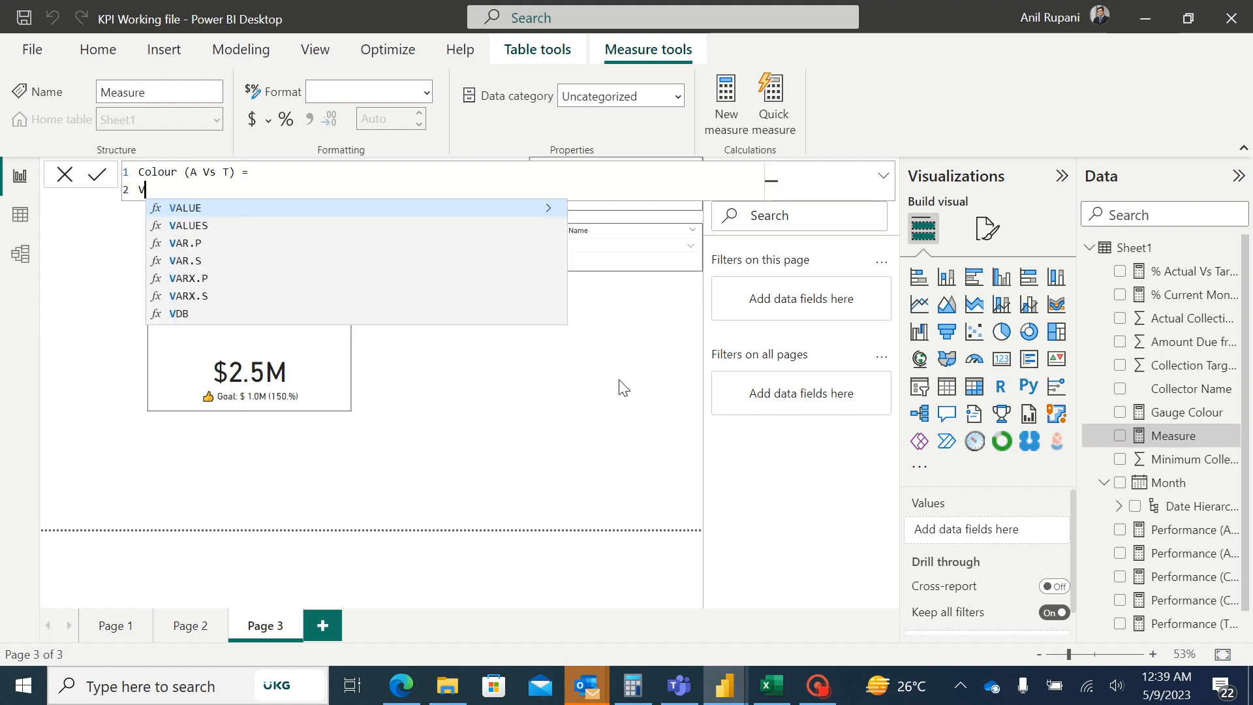
pyautogui.write('ar =')
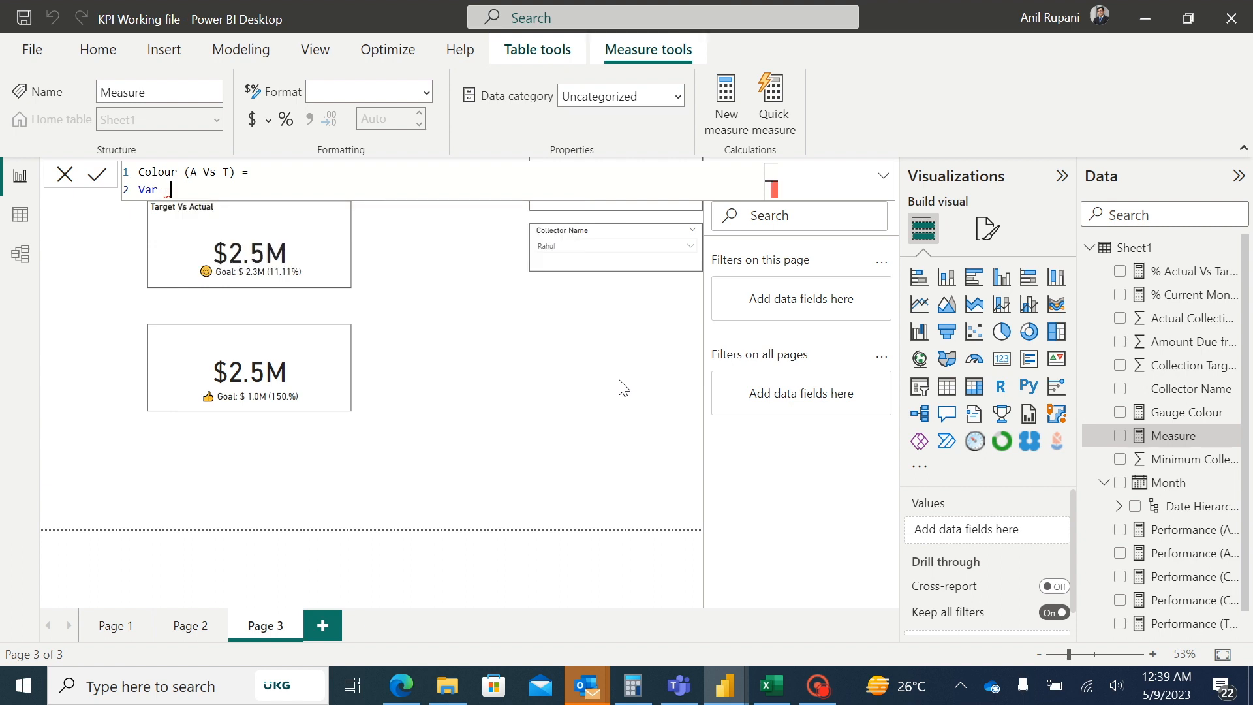
pyautogui.press('BackSpace')
pyautogui.press('BackSpace')
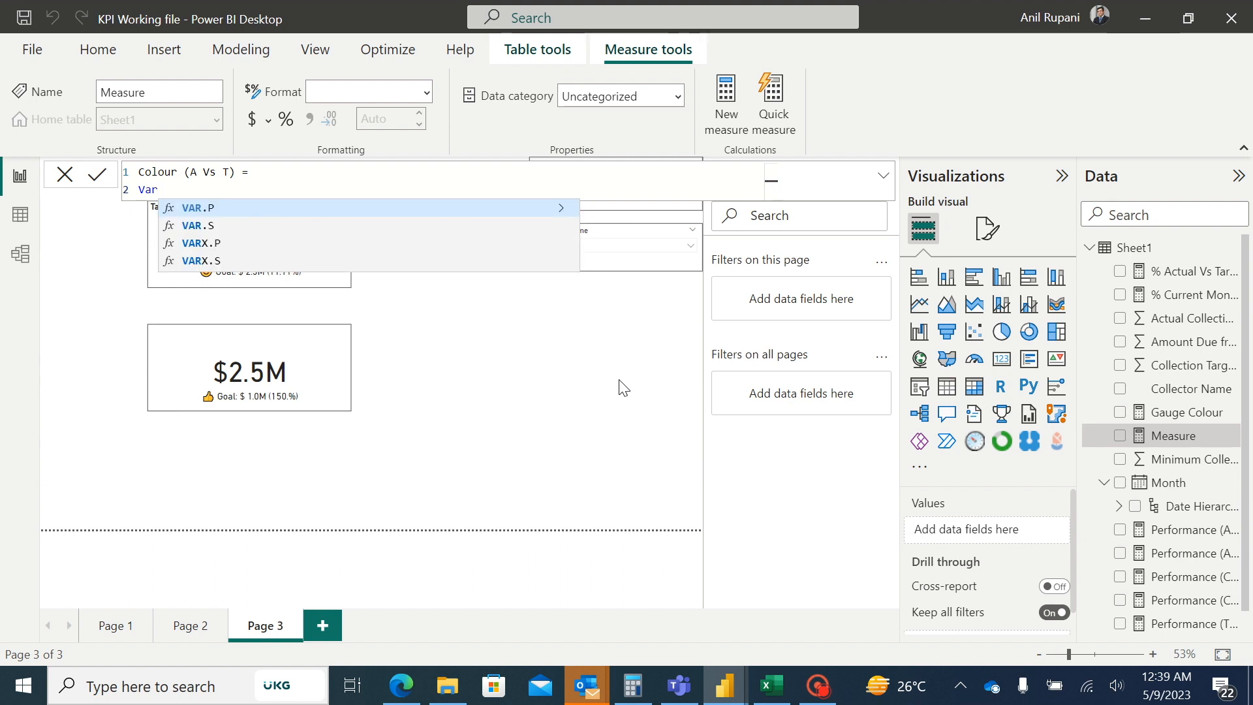
pyautogui.write('=')
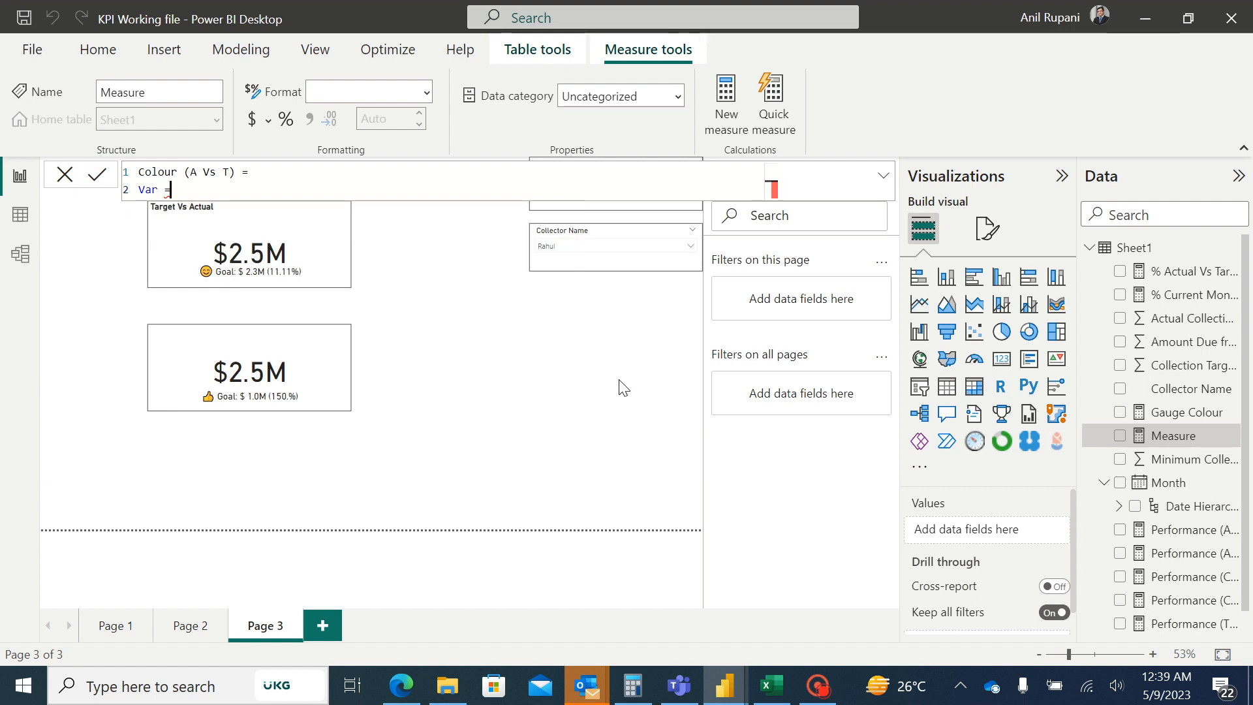
pyautogui.press('BackSpace')
pyautogui.press('BackSpace')
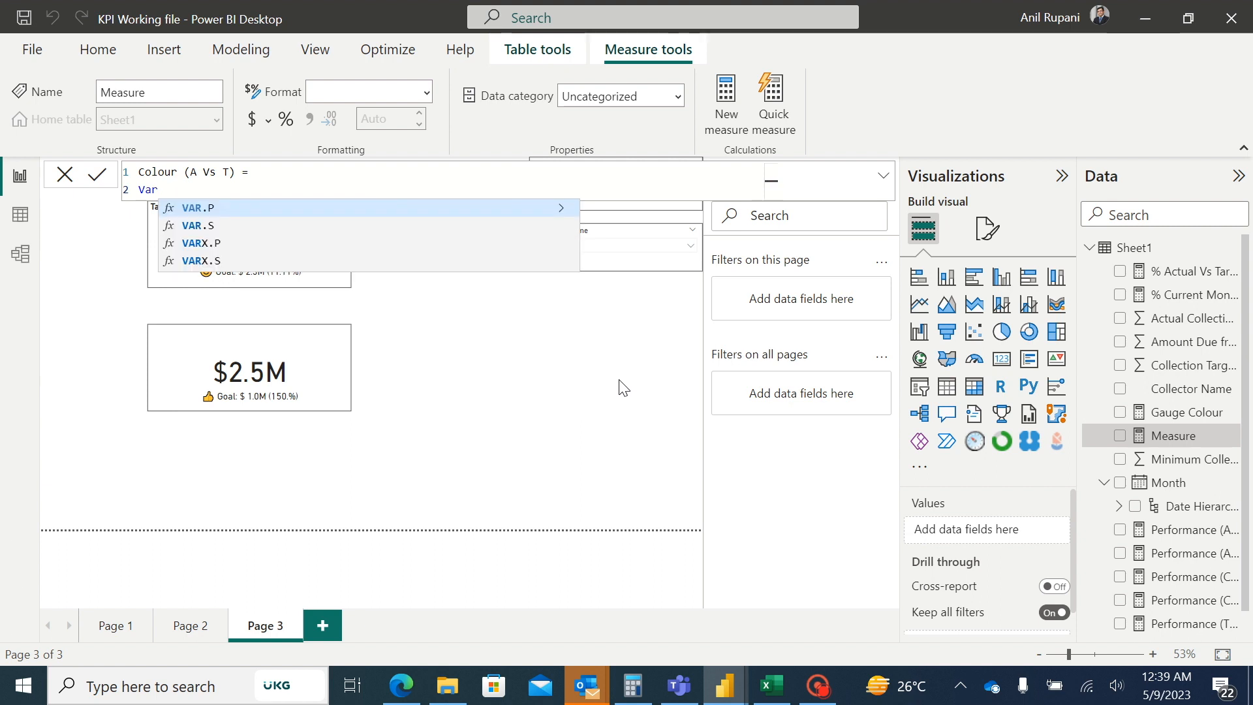
pyautogui.hotkey('shift', 'Return')
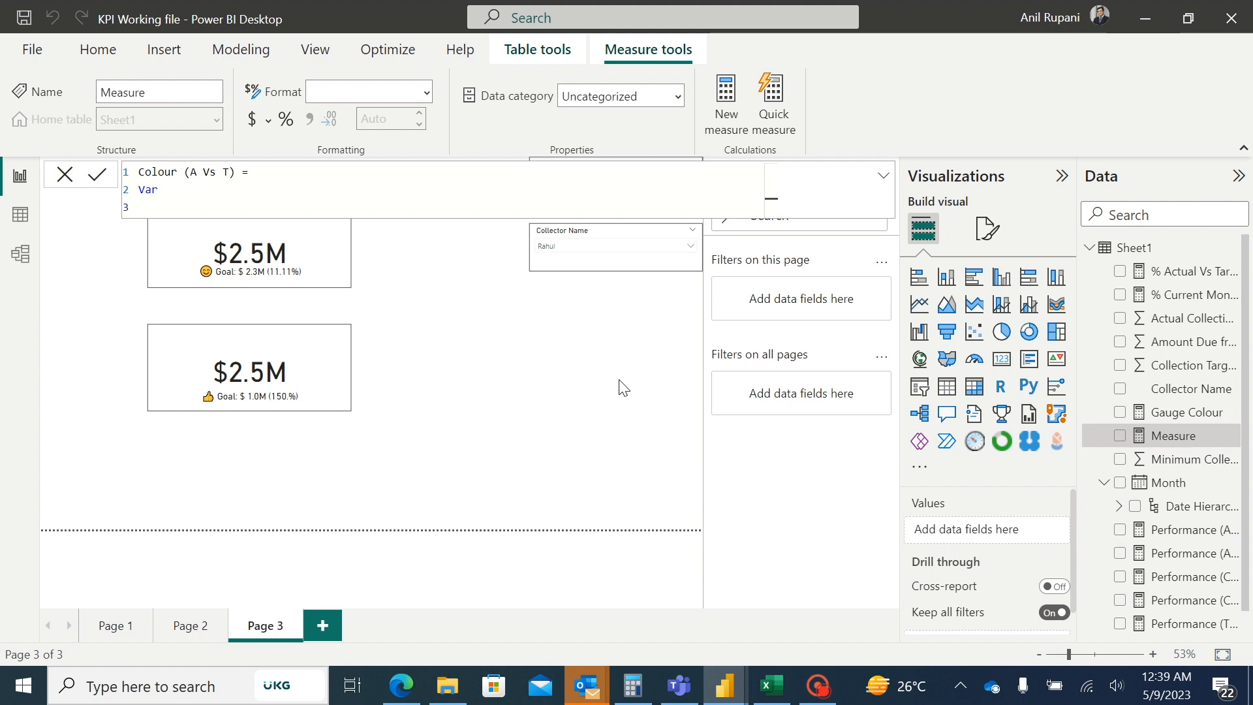
# Define the variable as _difference = sum(Sheet1[Actual Collections])-sum(Sheet1[Collection Target (75%)]).
pyautogui.write('_difference = sum(')
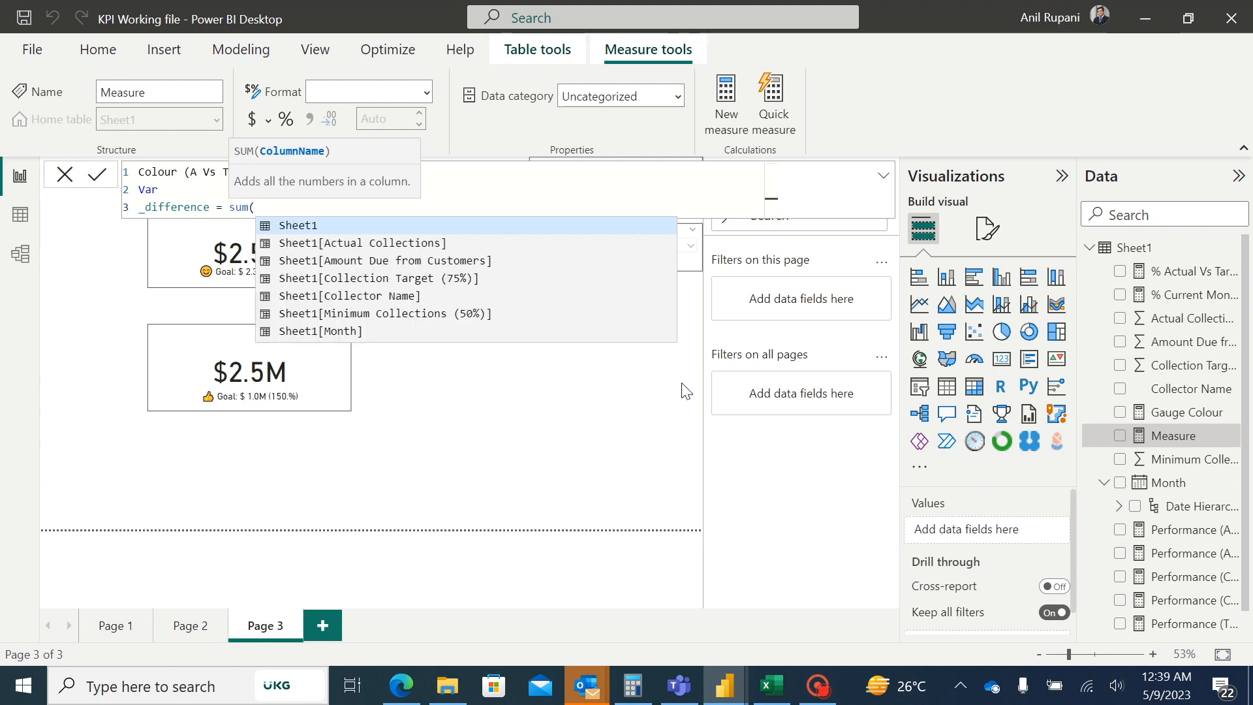
pyautogui.click(404, 245)
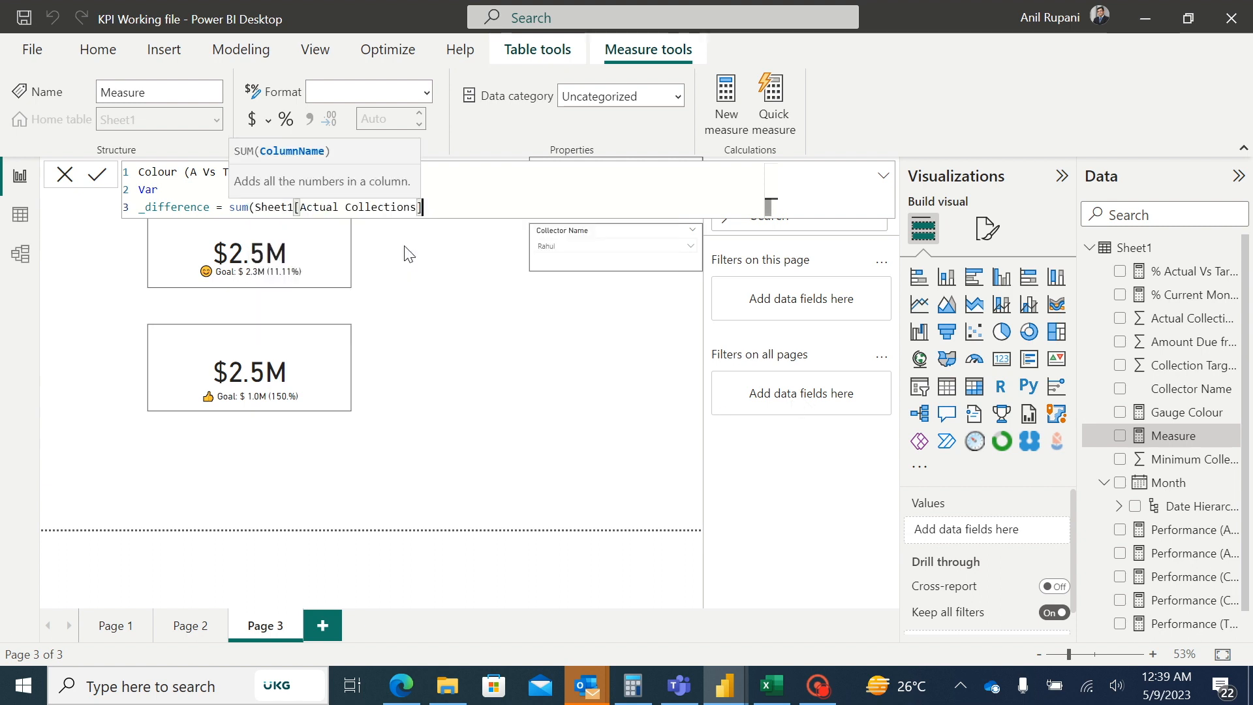
pyautogui.write(')')
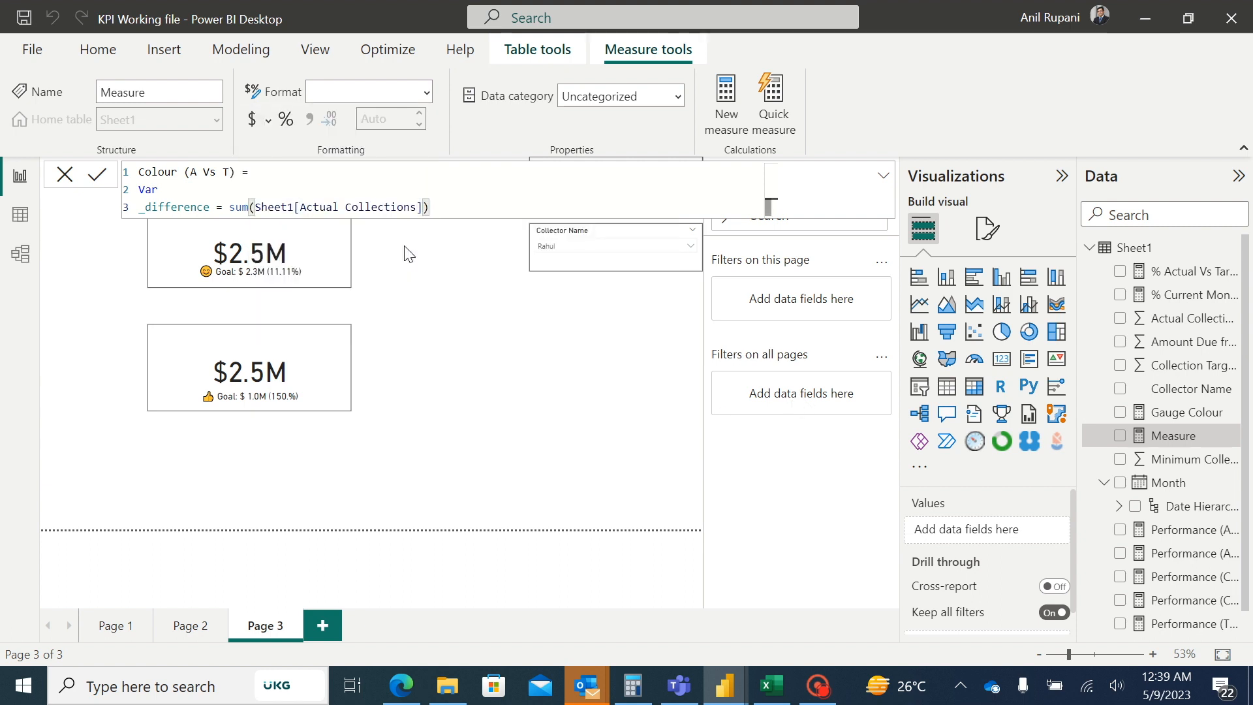
pyautogui.write('-sum(')
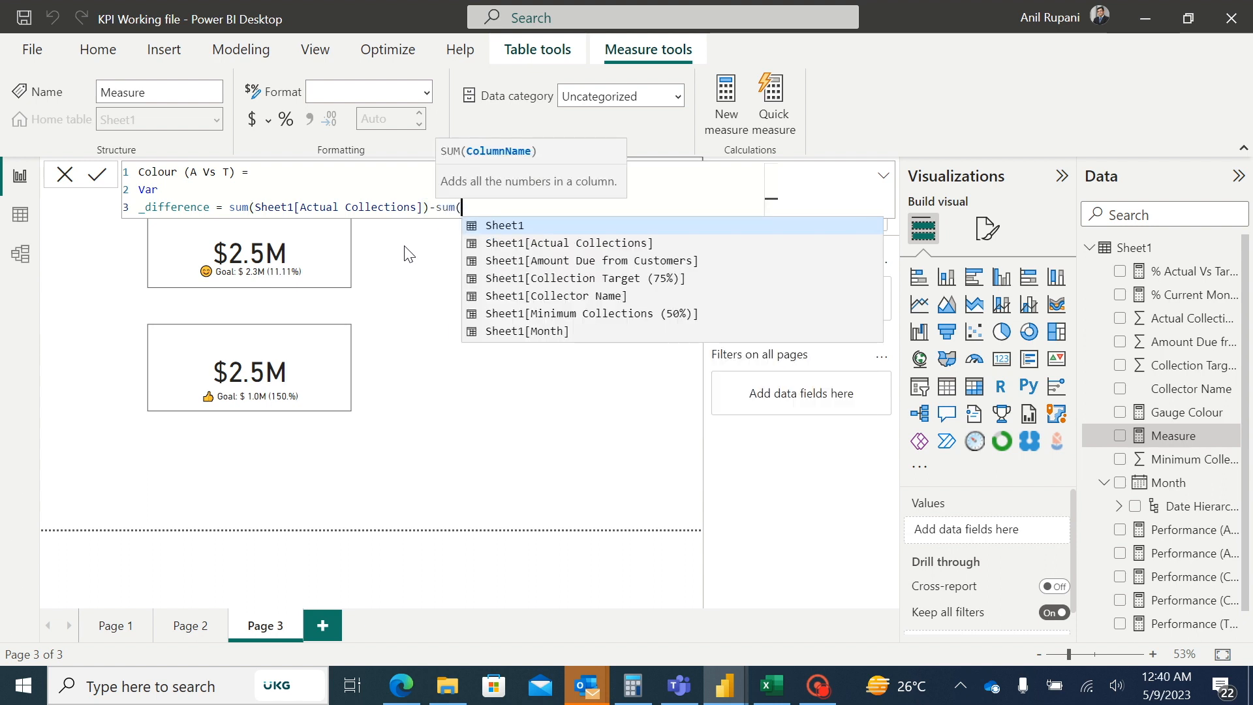
pyautogui.click(608, 279)
pyautogui.write(')')
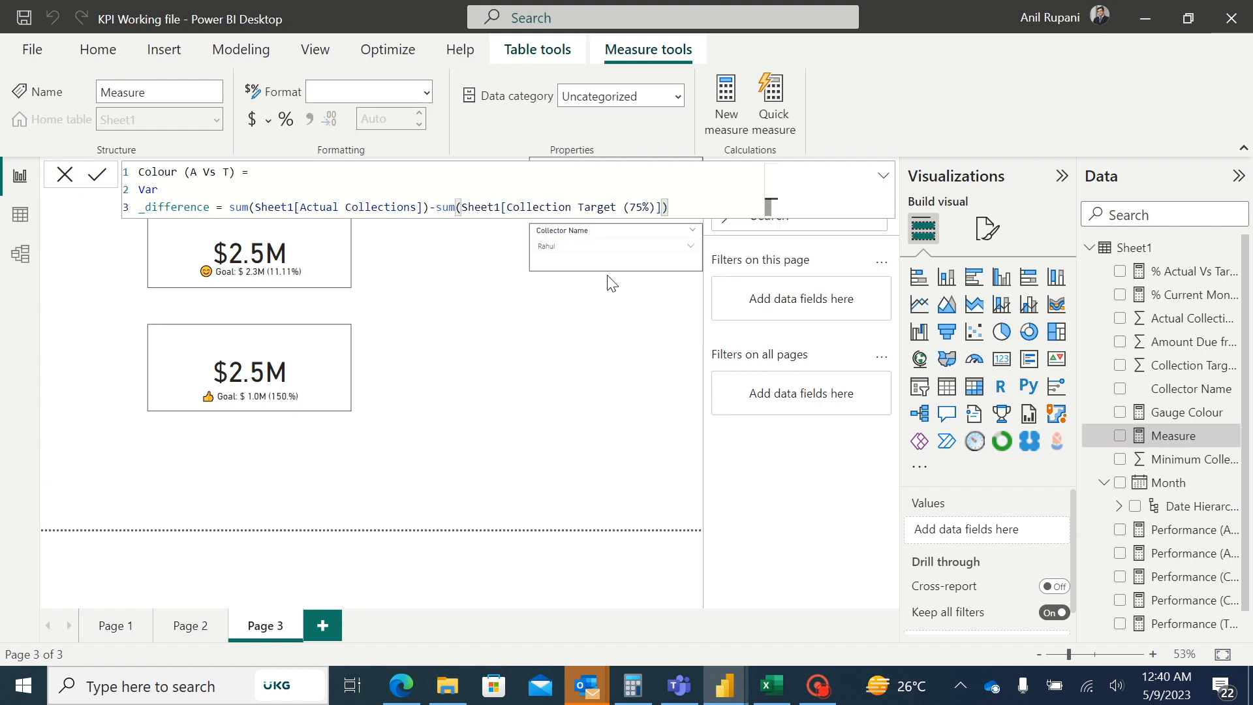
pyautogui.press('Return')
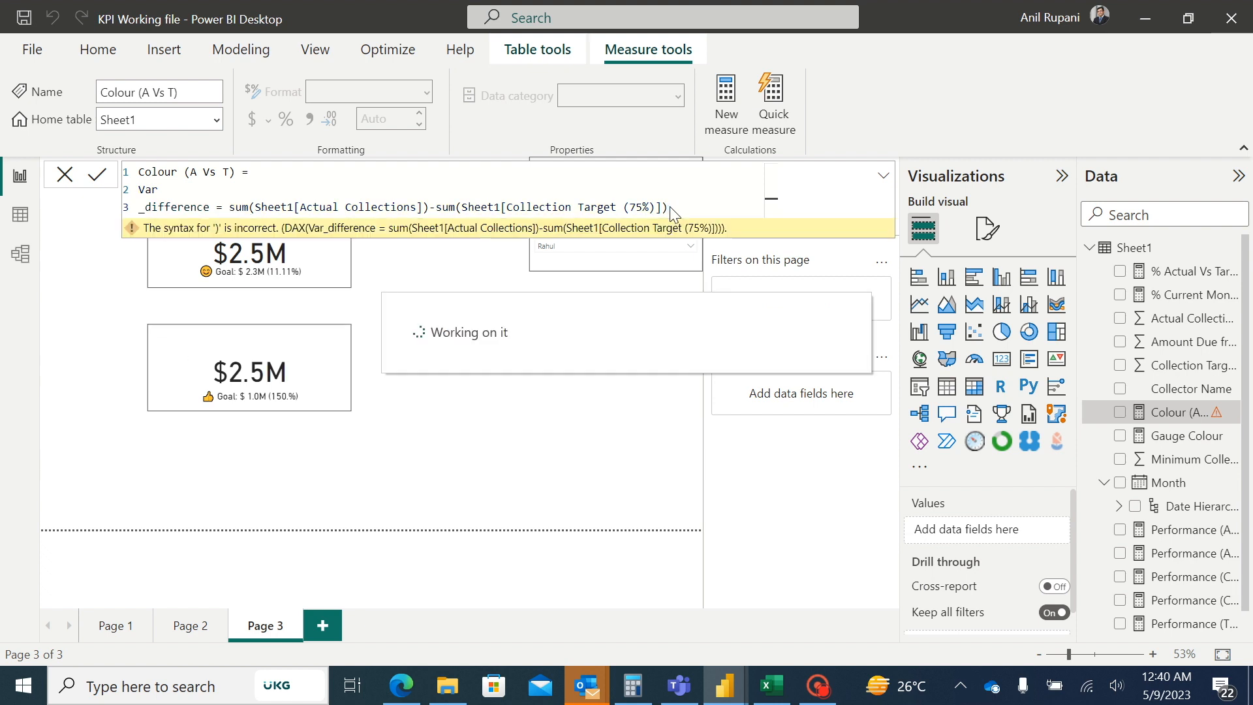
pyautogui.click(770, 207)
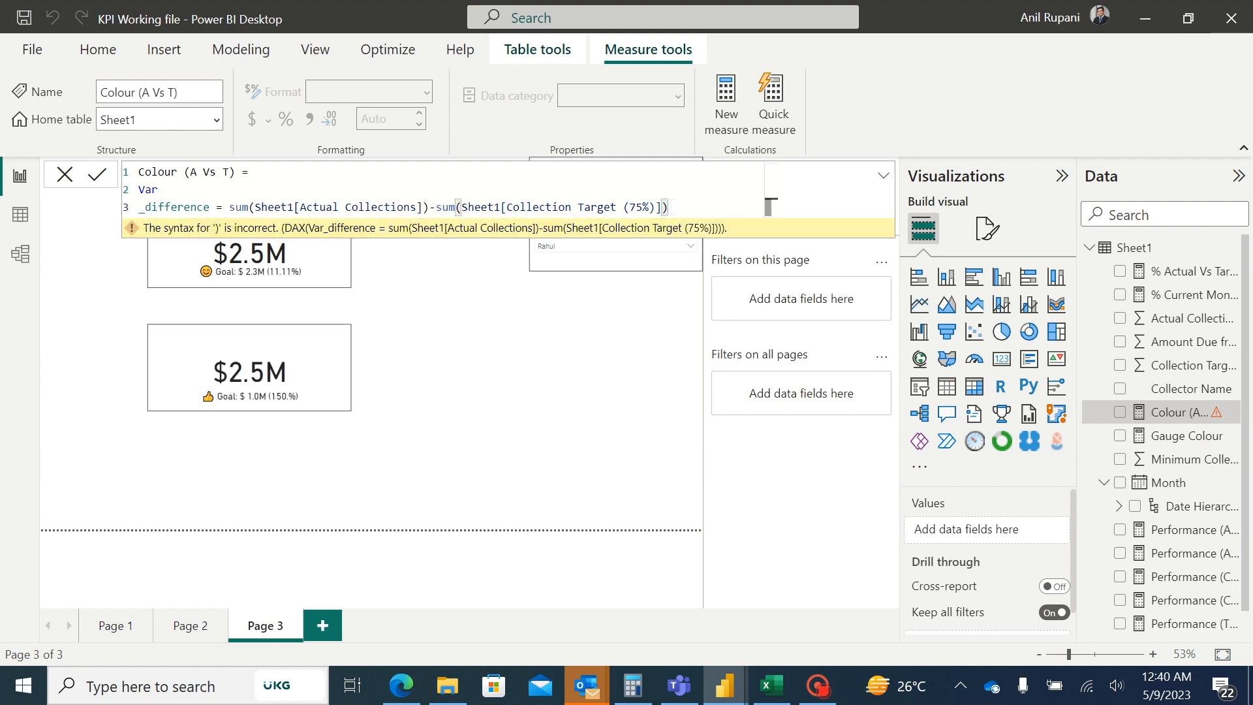
# Add a return line below the _difference definition and start a switch( expression with True(), as its first argument.
pyautogui.hotkey('shift', 'Return')
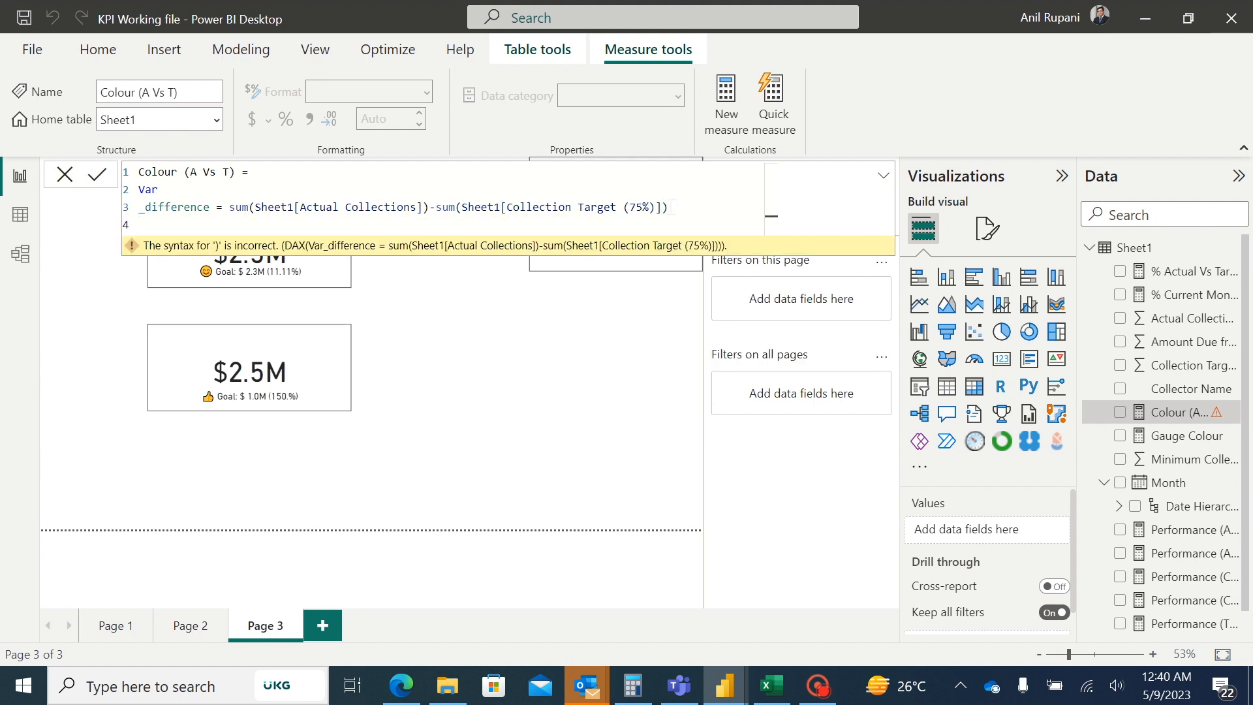
pyautogui.write('return')
pyautogui.hotkey('shift', 'Return')
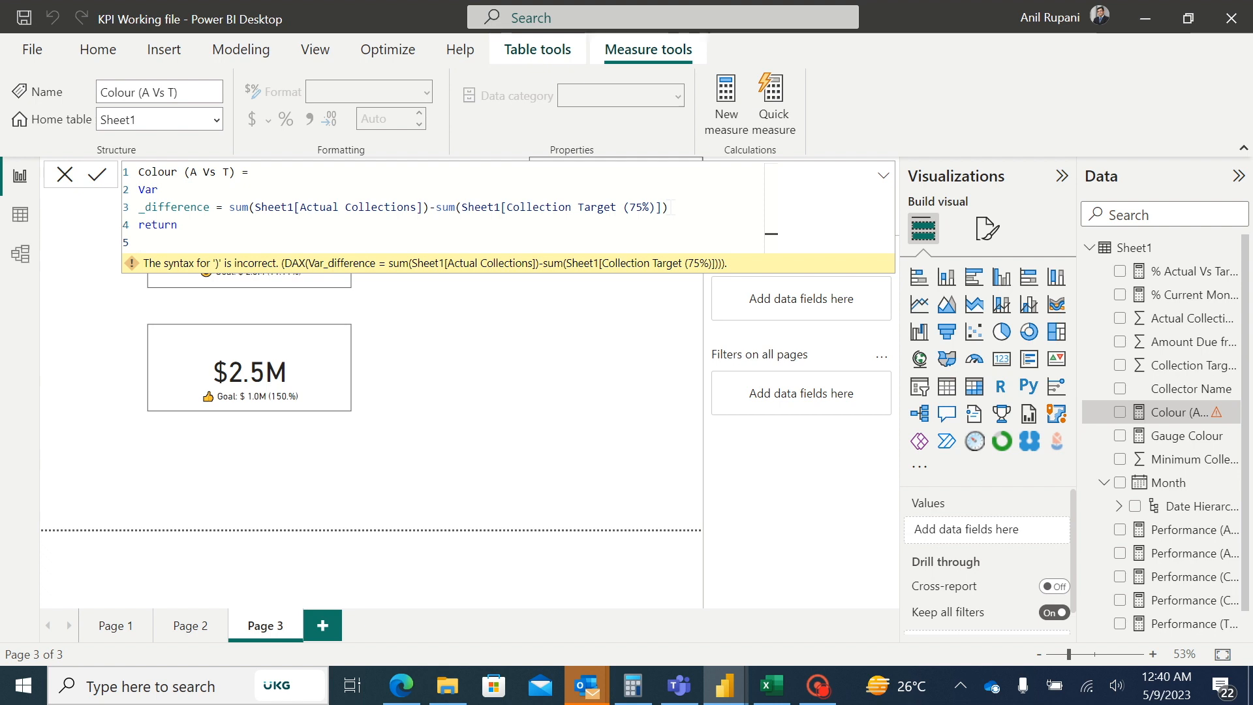
pyautogui.write('sw')
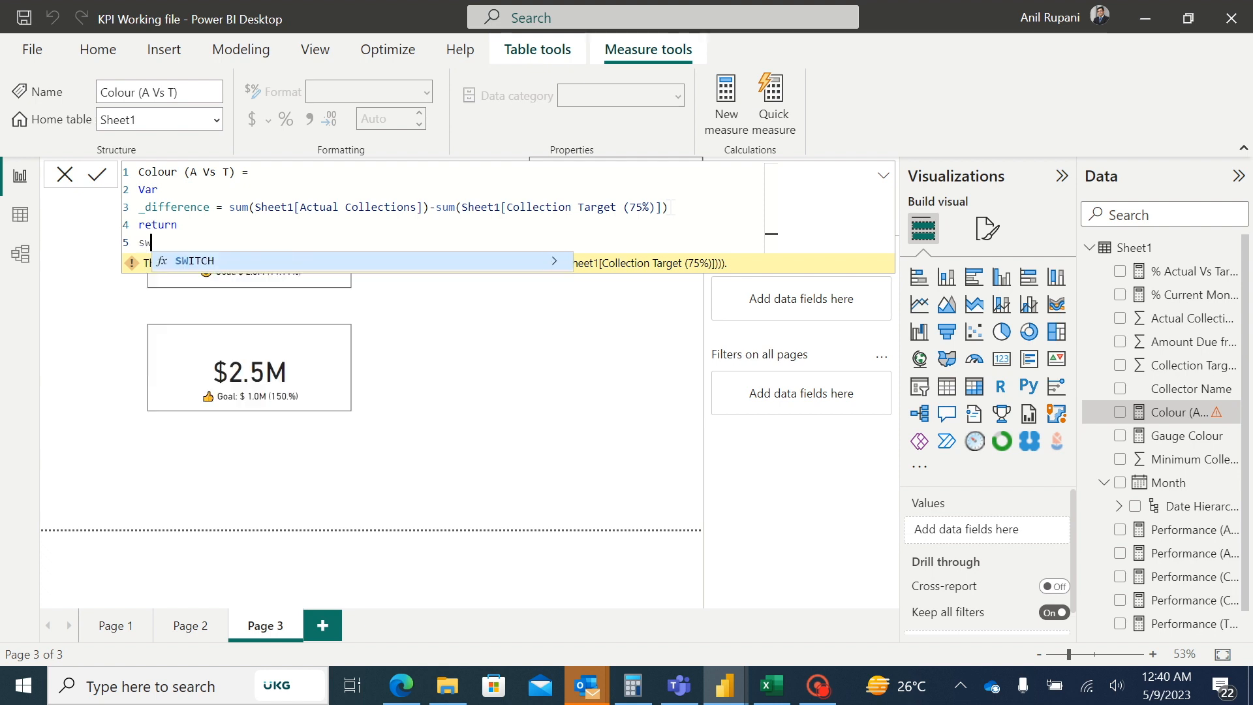
pyautogui.write('itch(')
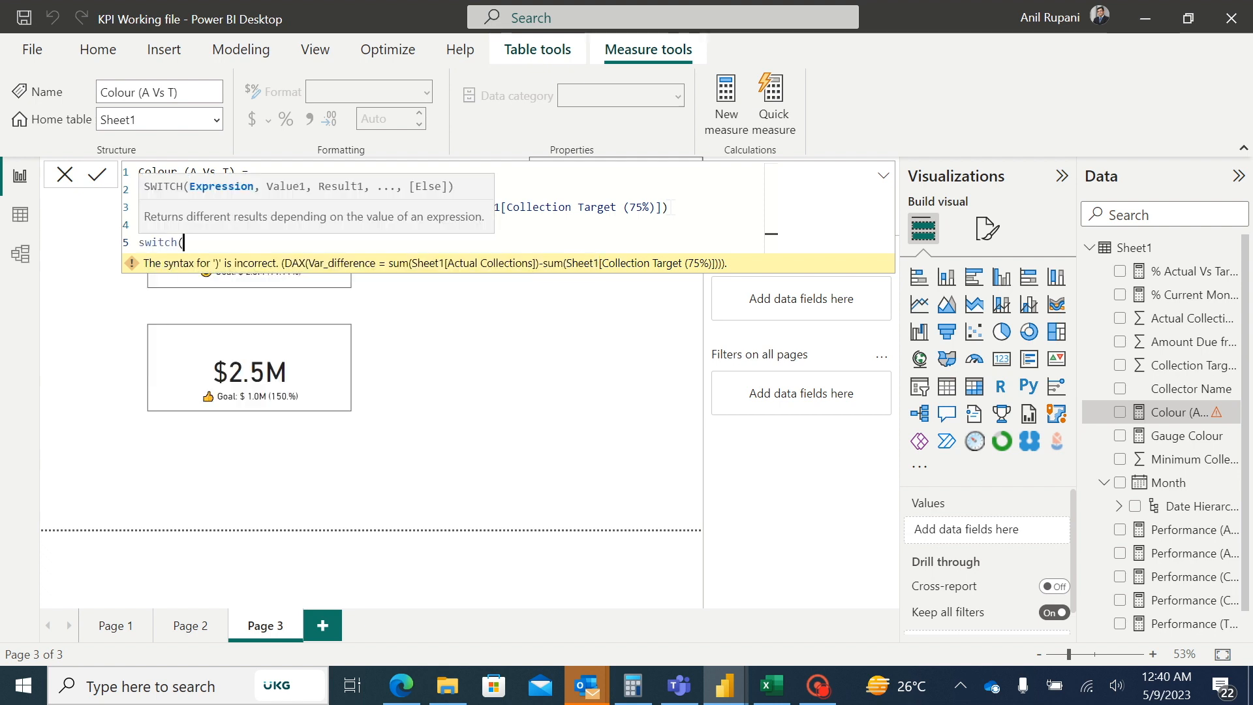
pyautogui.hotkey('shift', 'Return')
pyautogui.write('T')
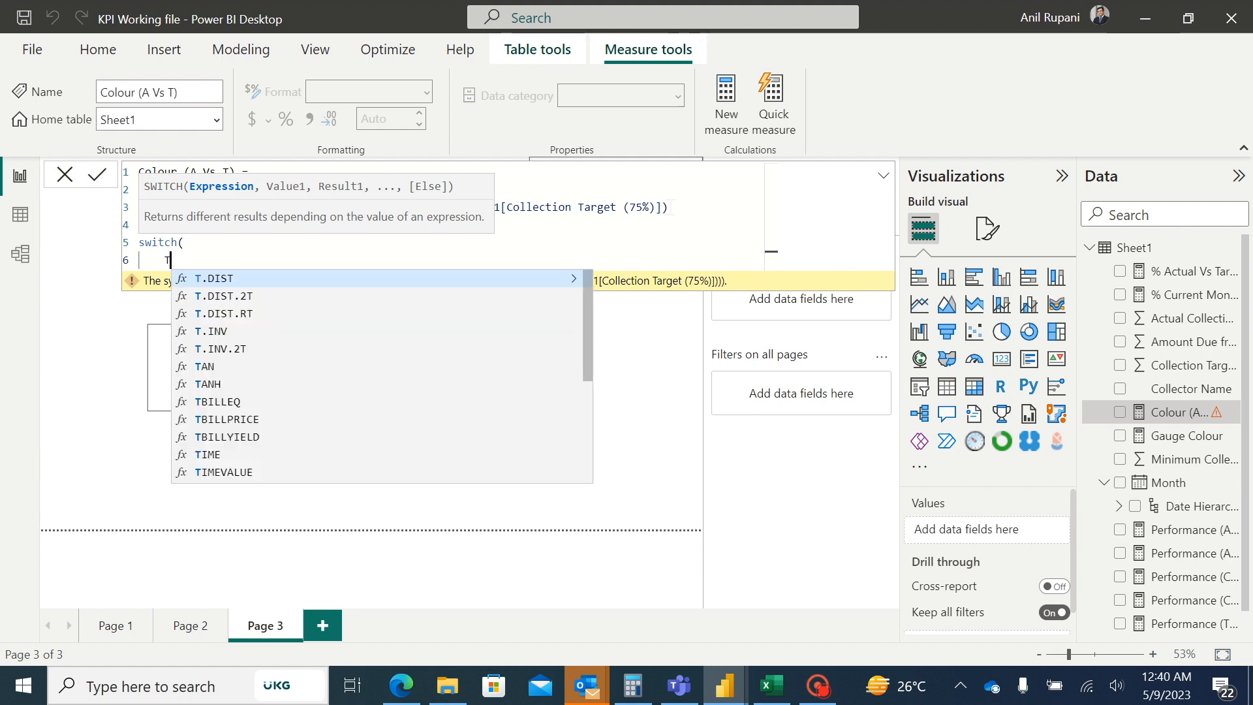
pyautogui.write('rue(')
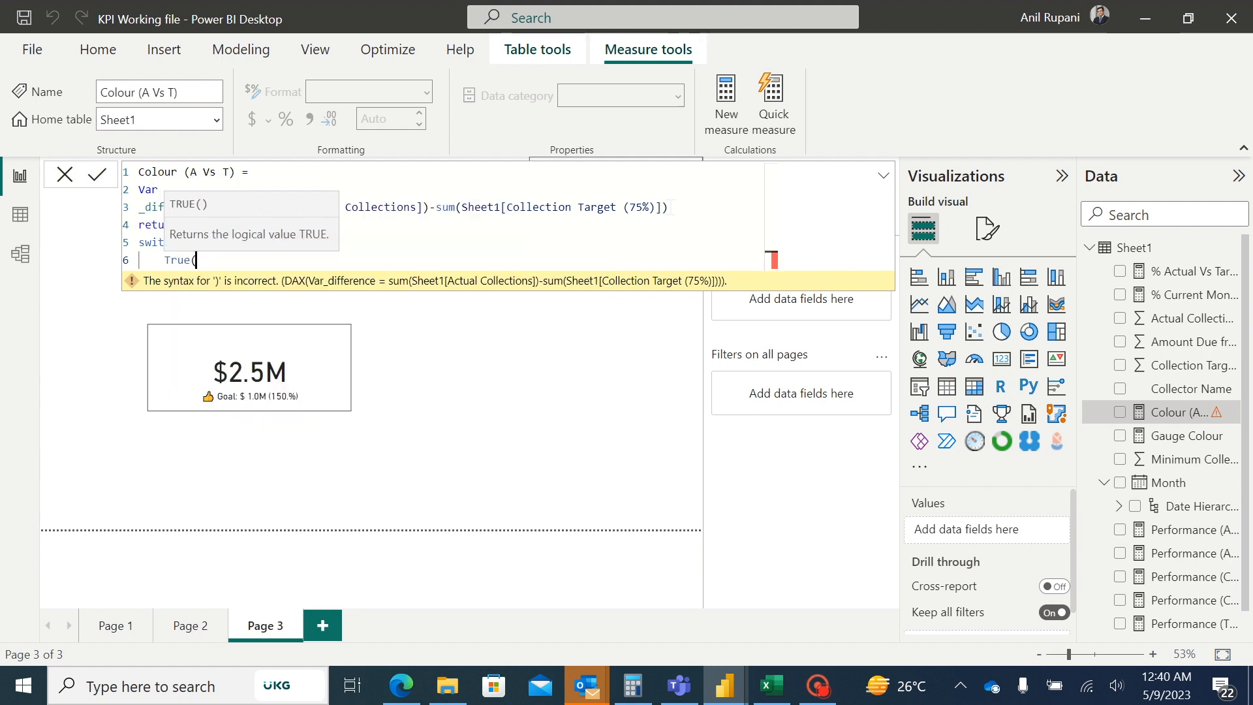
pyautogui.write('),')
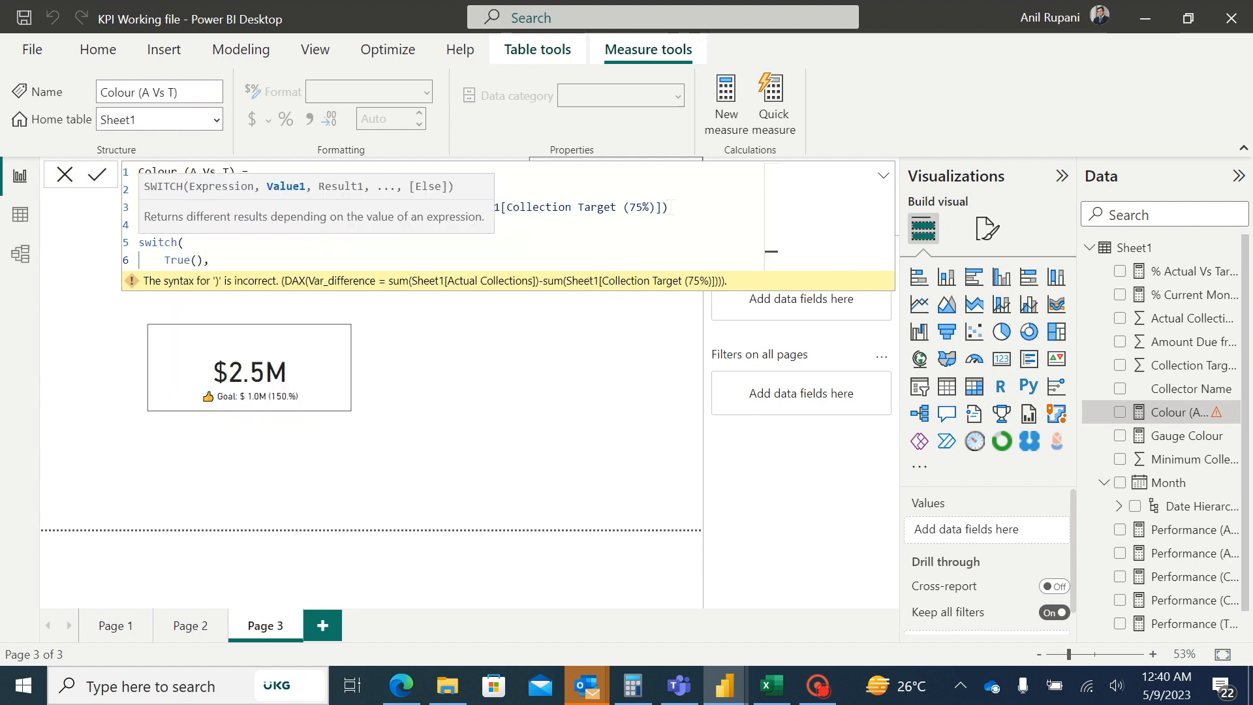
pyautogui.hotkey('shift', 'Return')
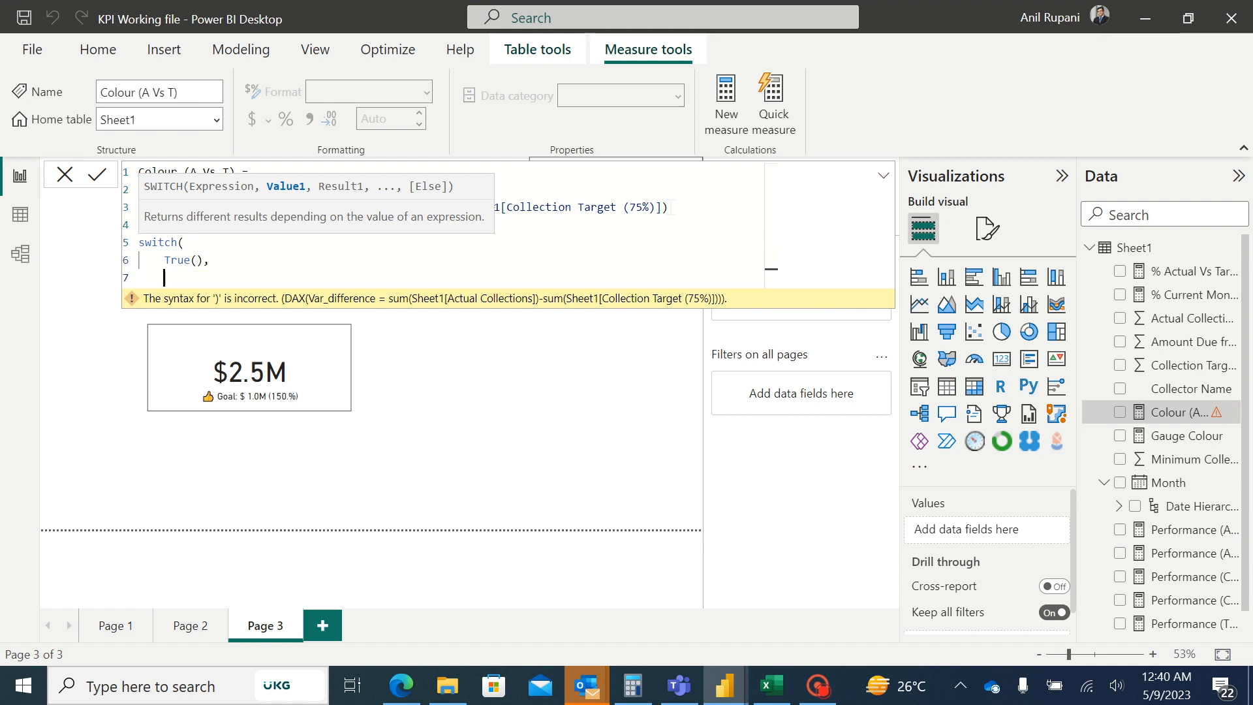
# Add the switch condition _difference > 0 with the result "Green" on its own line.
pyautogui.write('_')
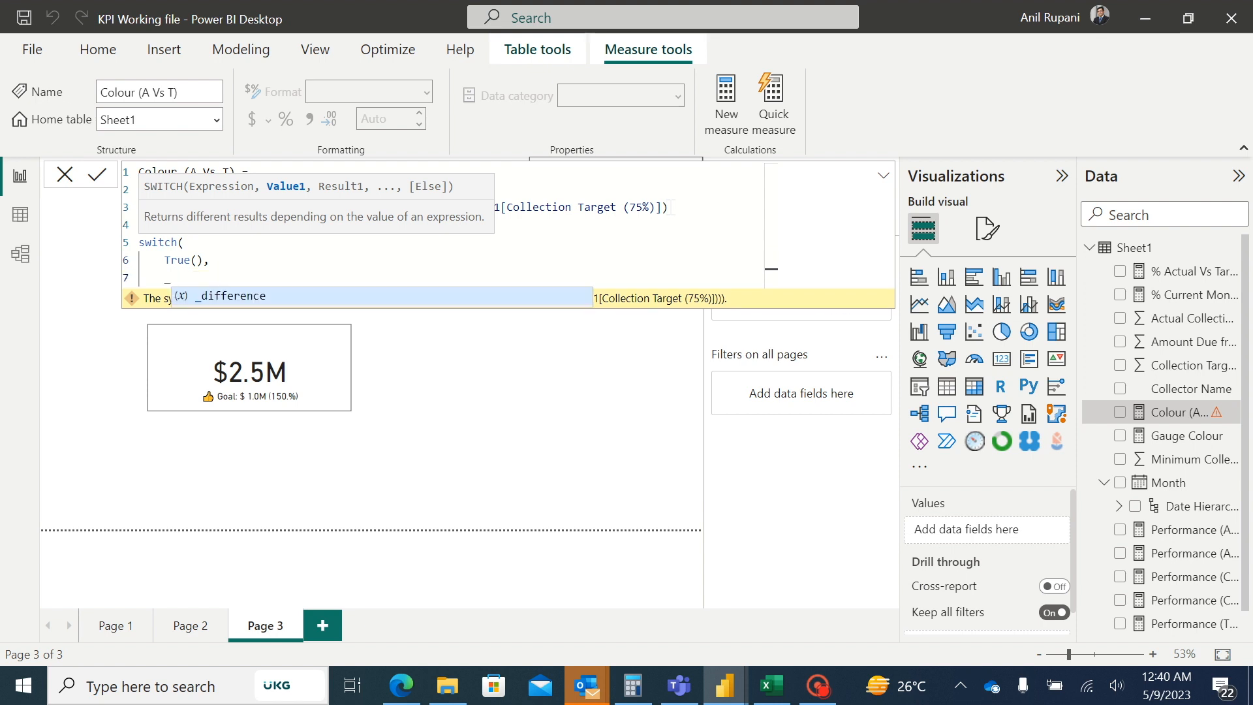
pyautogui.click(246, 299)
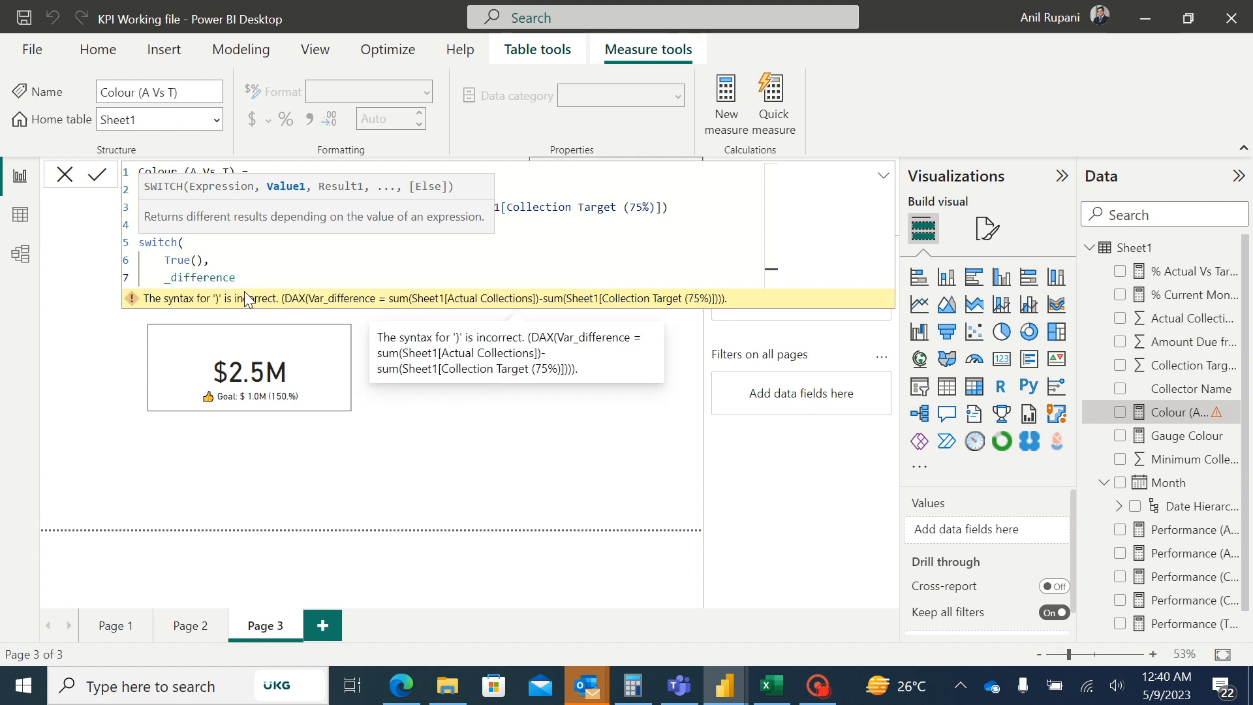
pyautogui.write('> 0, "Green"')
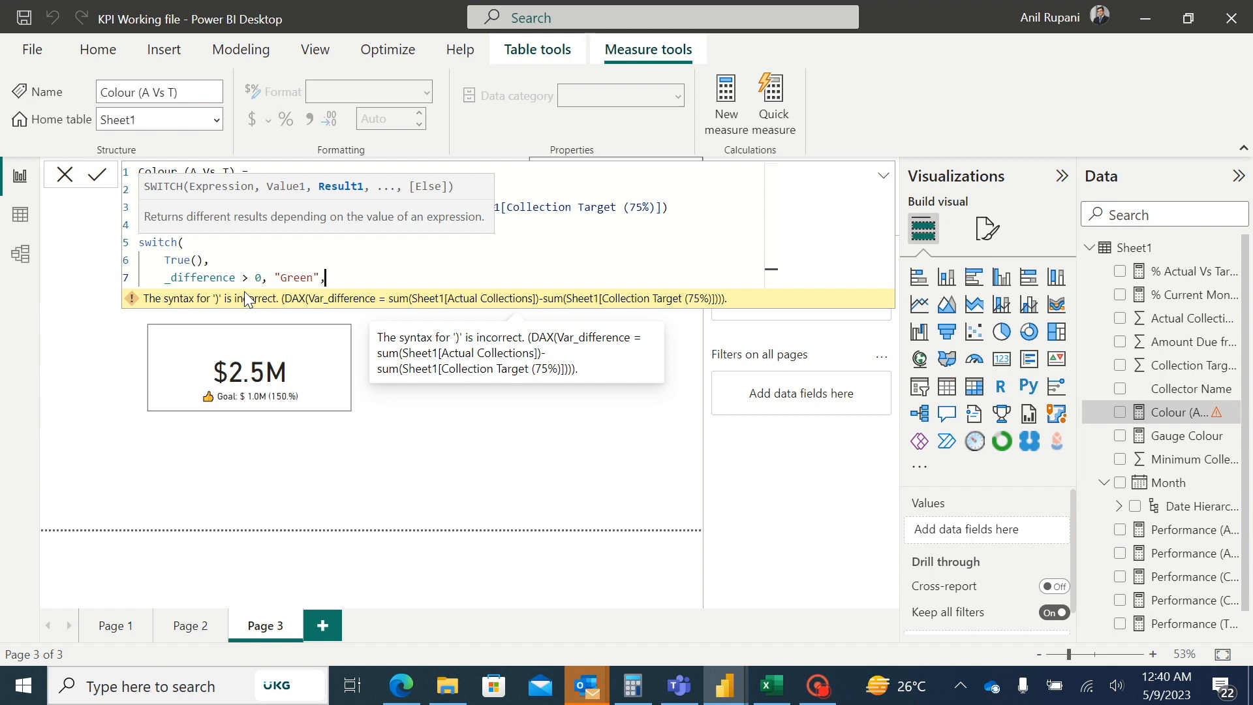
pyautogui.write(',')
pyautogui.hotkey('shift', 'Return')
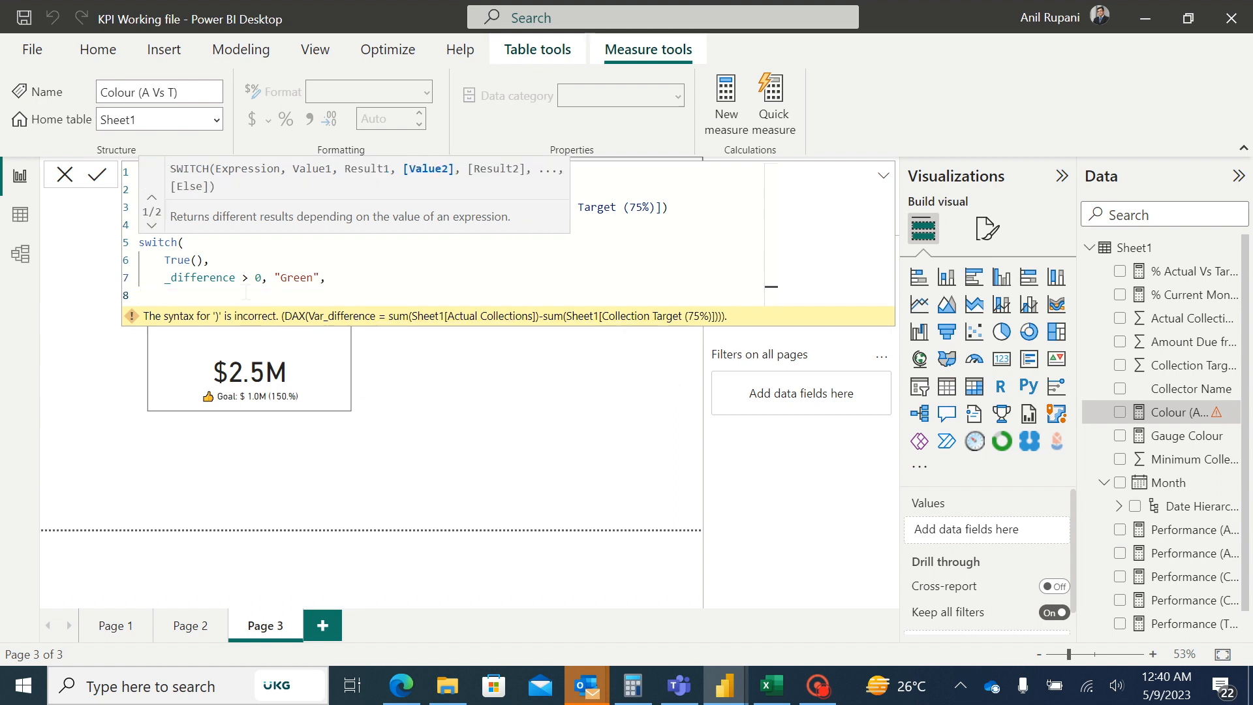
# Add a second switch condition, _difference <0, with the result "Red".
pyautogui.write('_')
pyautogui.click(245, 319)
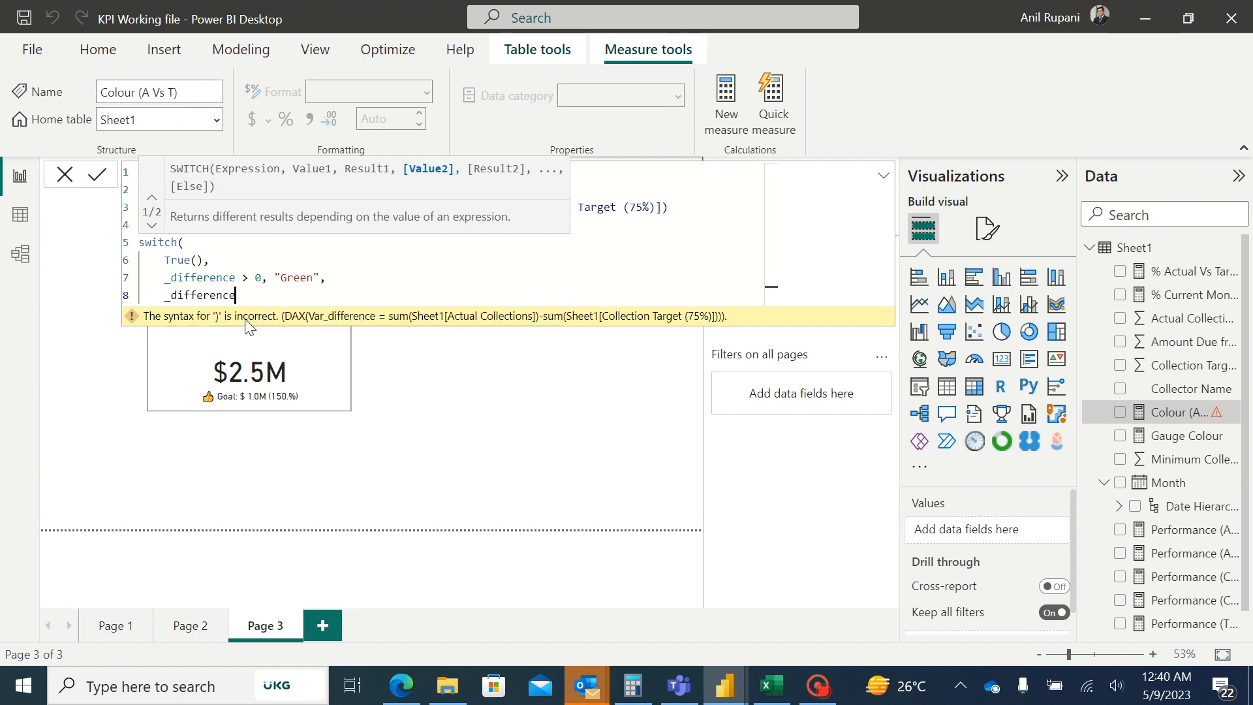
pyautogui.write('<')
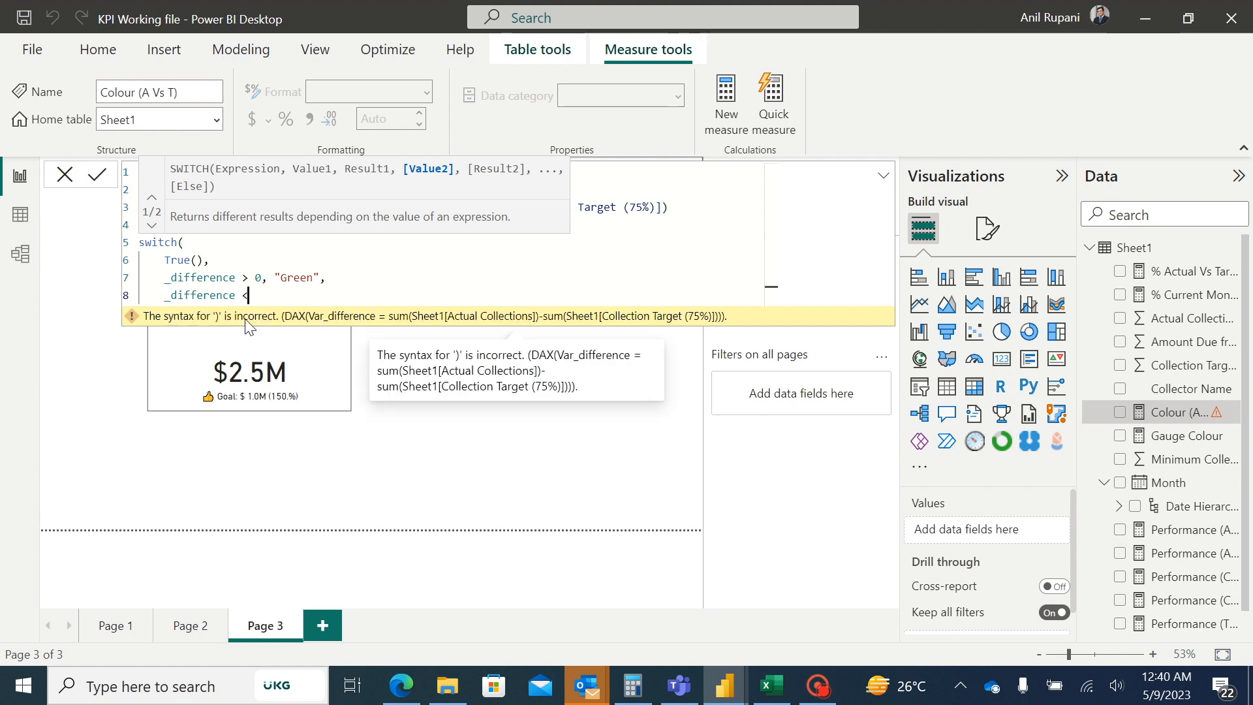
pyautogui.write('0, "')
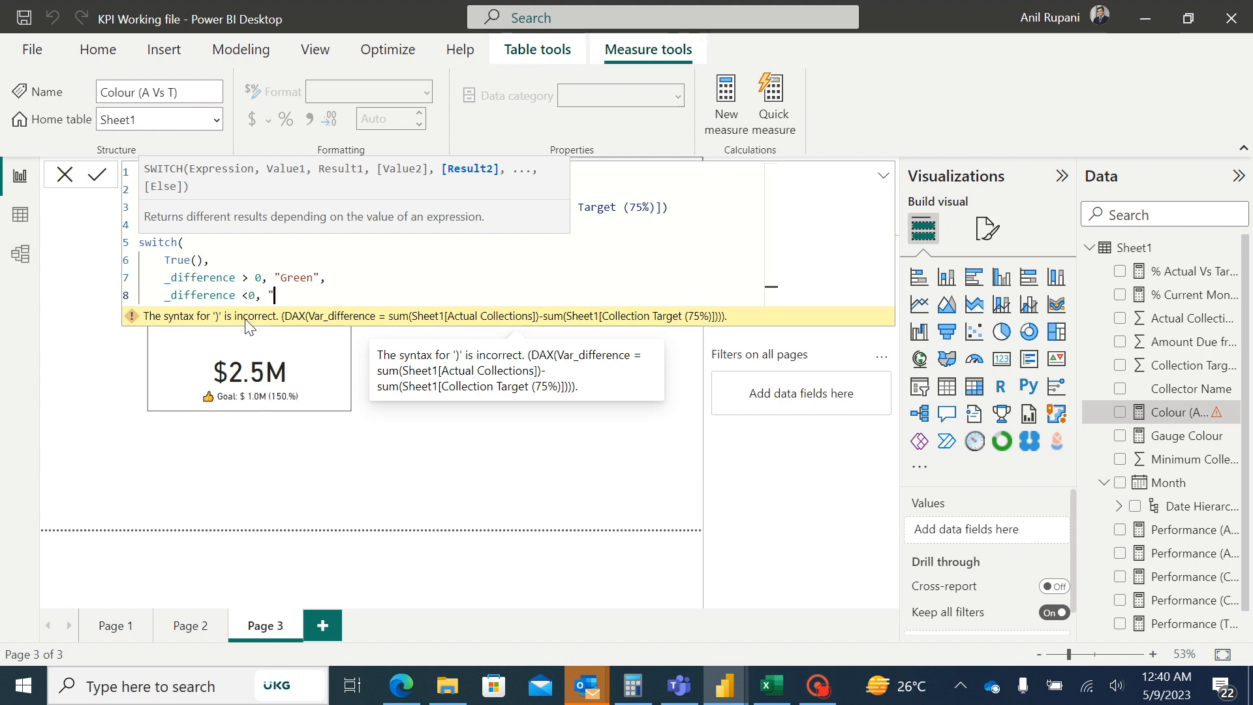
pyautogui.write('Red",')
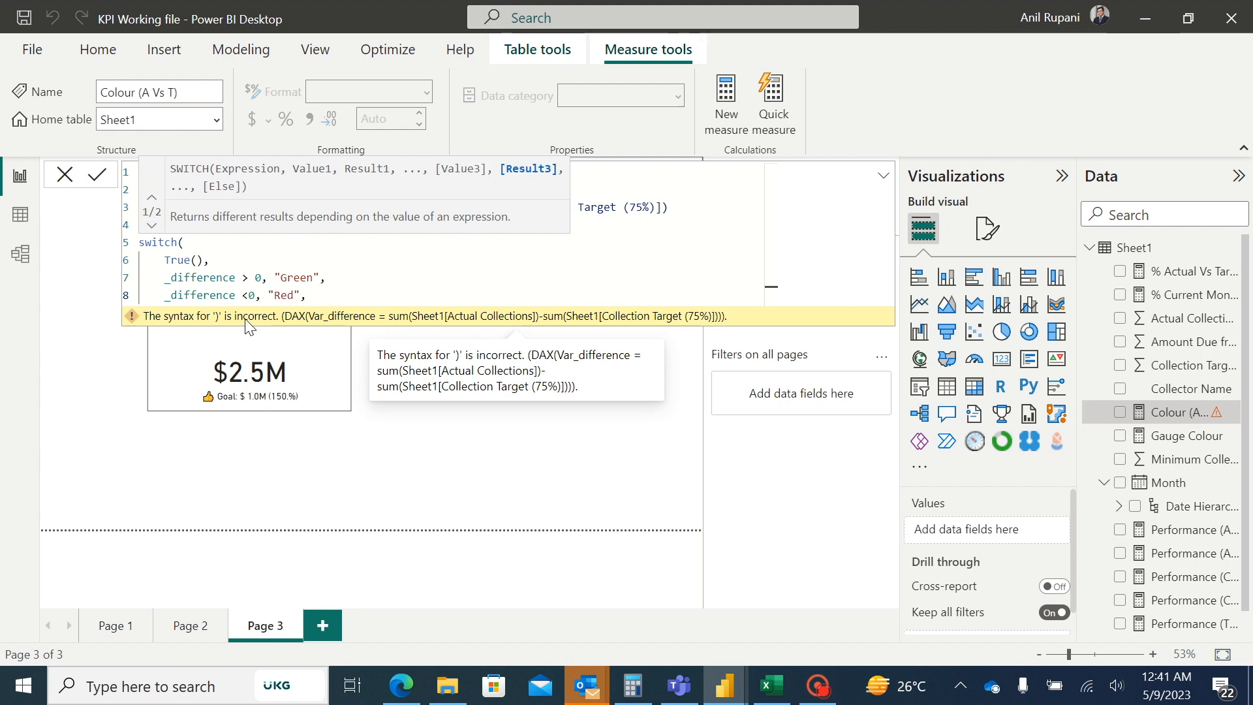
pyautogui.hotkey('shift', 'Return')
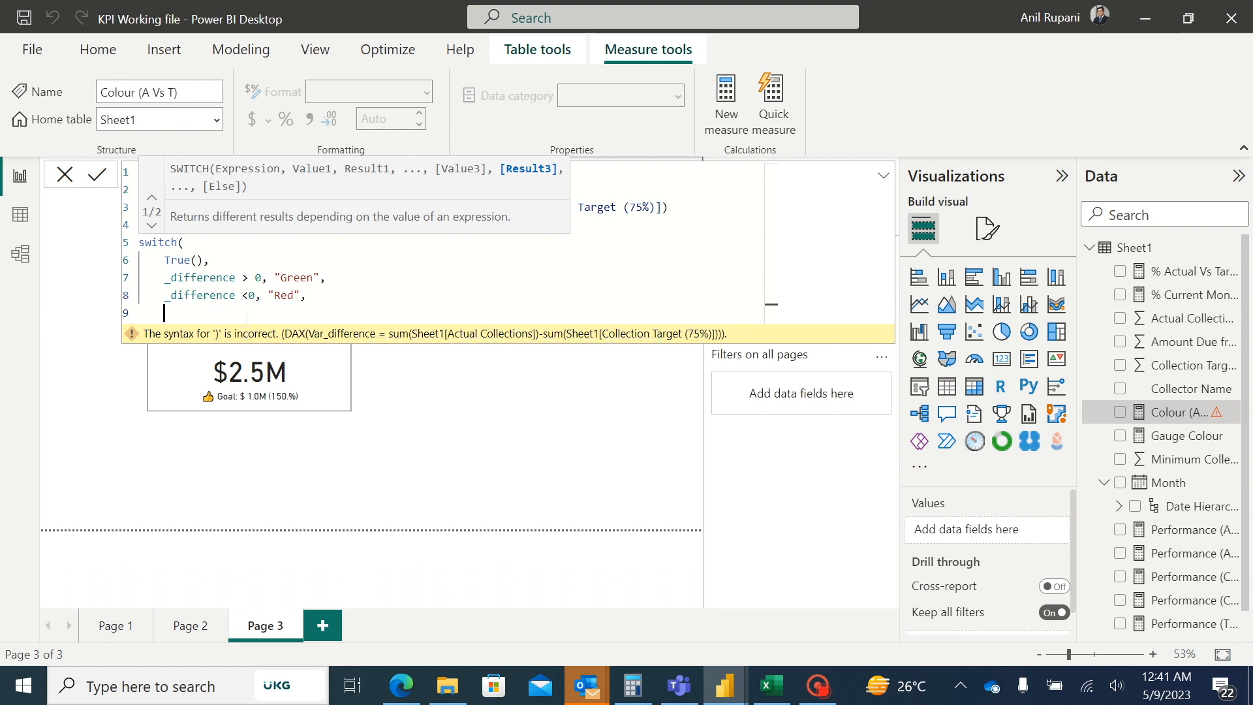
# Close the switch expression with "Yellow" as the default result and commit the Colour (A Vs T) measure.
pyautogui.write('"Y')
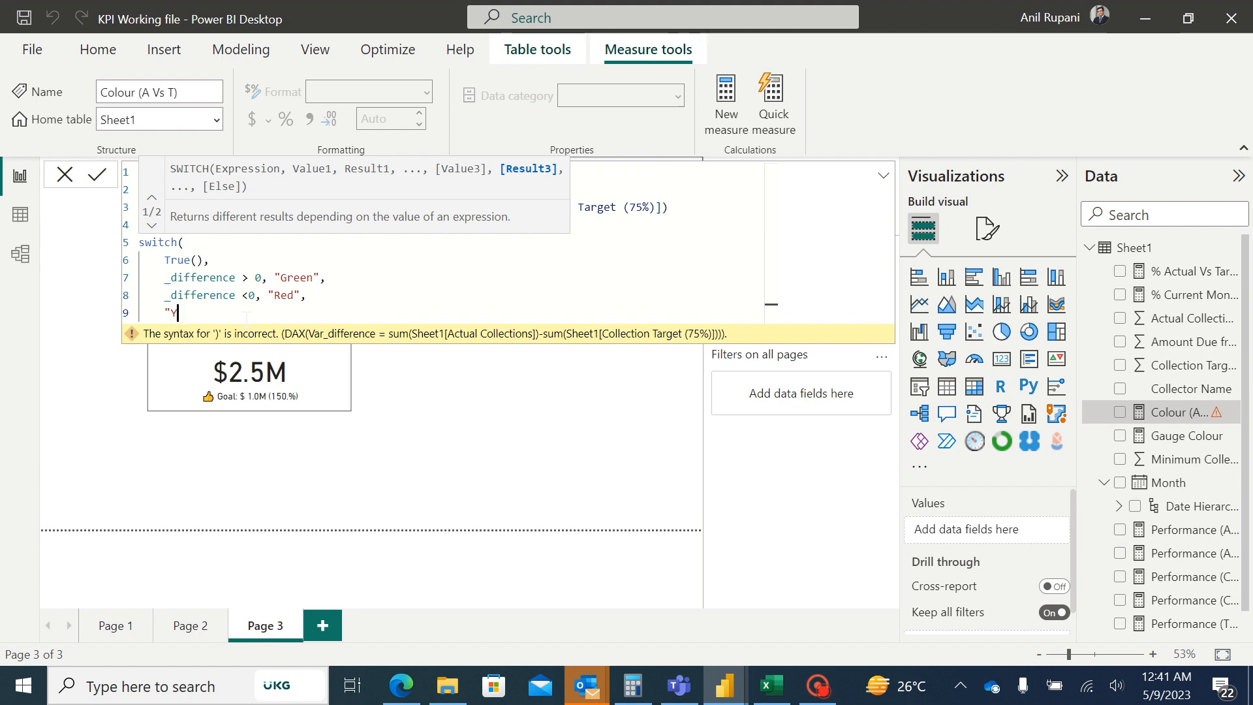
pyautogui.write('ellow")')
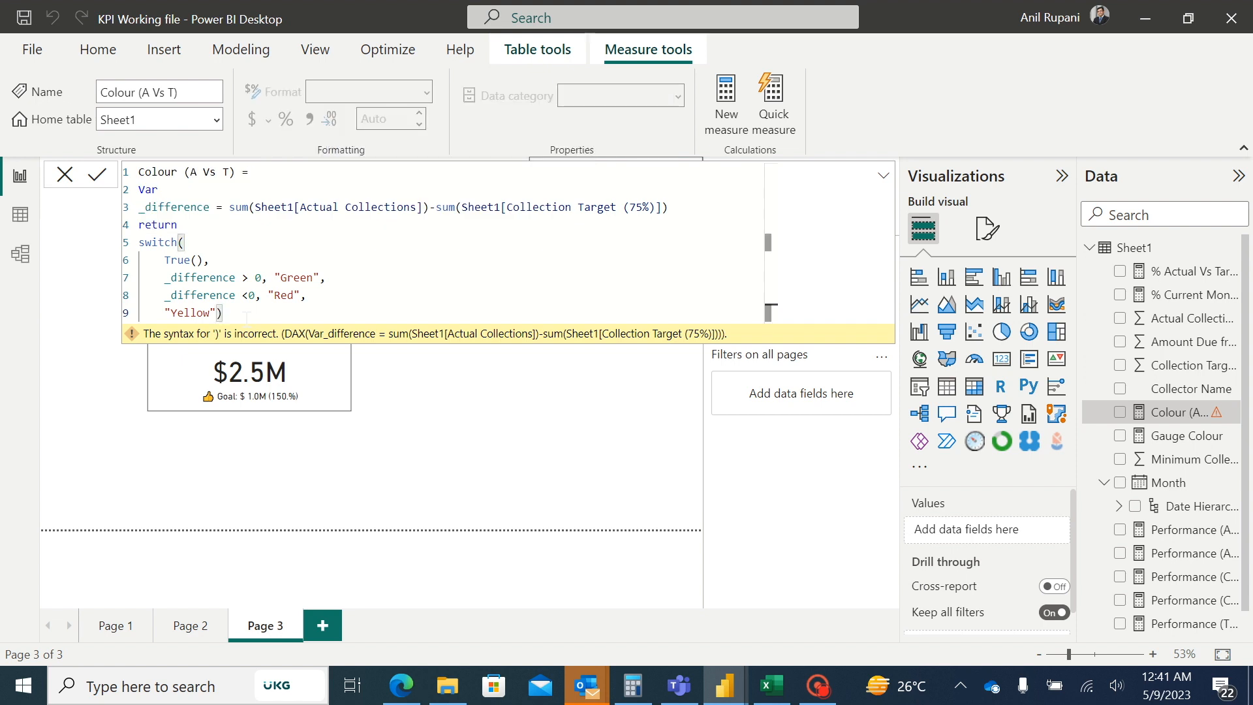
pyautogui.press('Return')
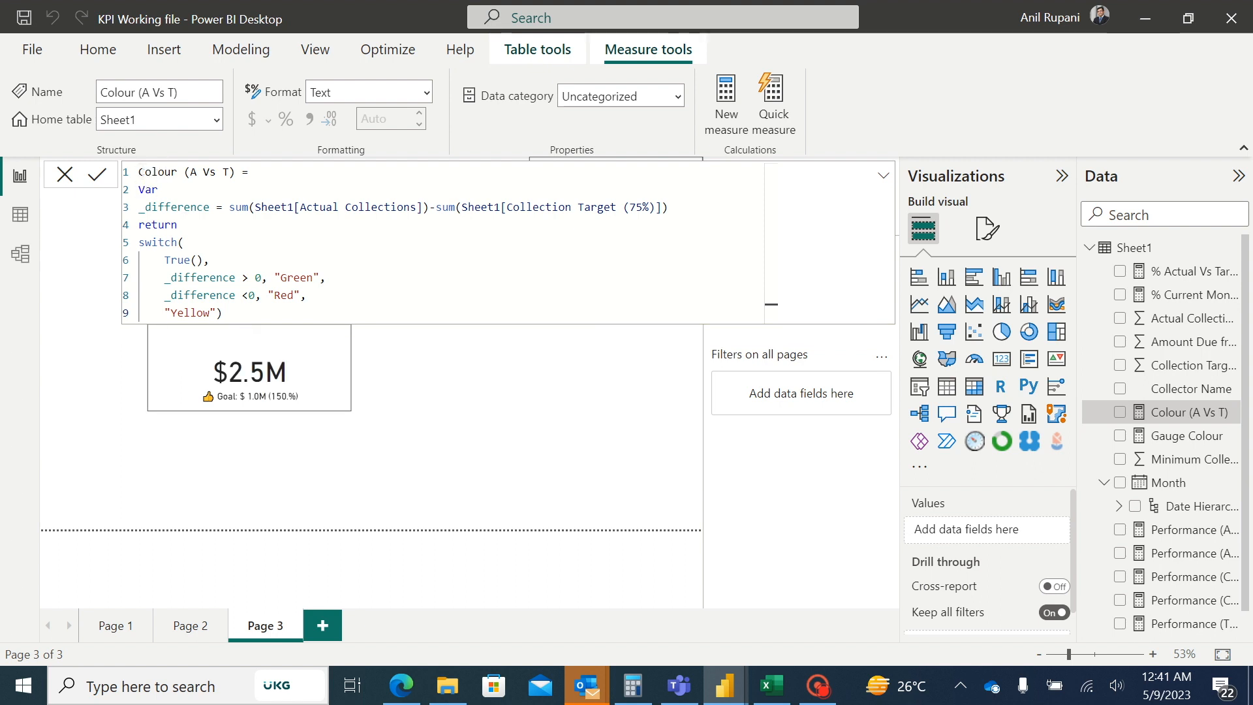
# Copy the entire Colour (A Vs T) formula and create another measure in the Sheet1 table.
pyautogui.moveTo(139, 171); pyautogui.dragTo(306, 313)
pyautogui.hotkey('ctrl', 'c')
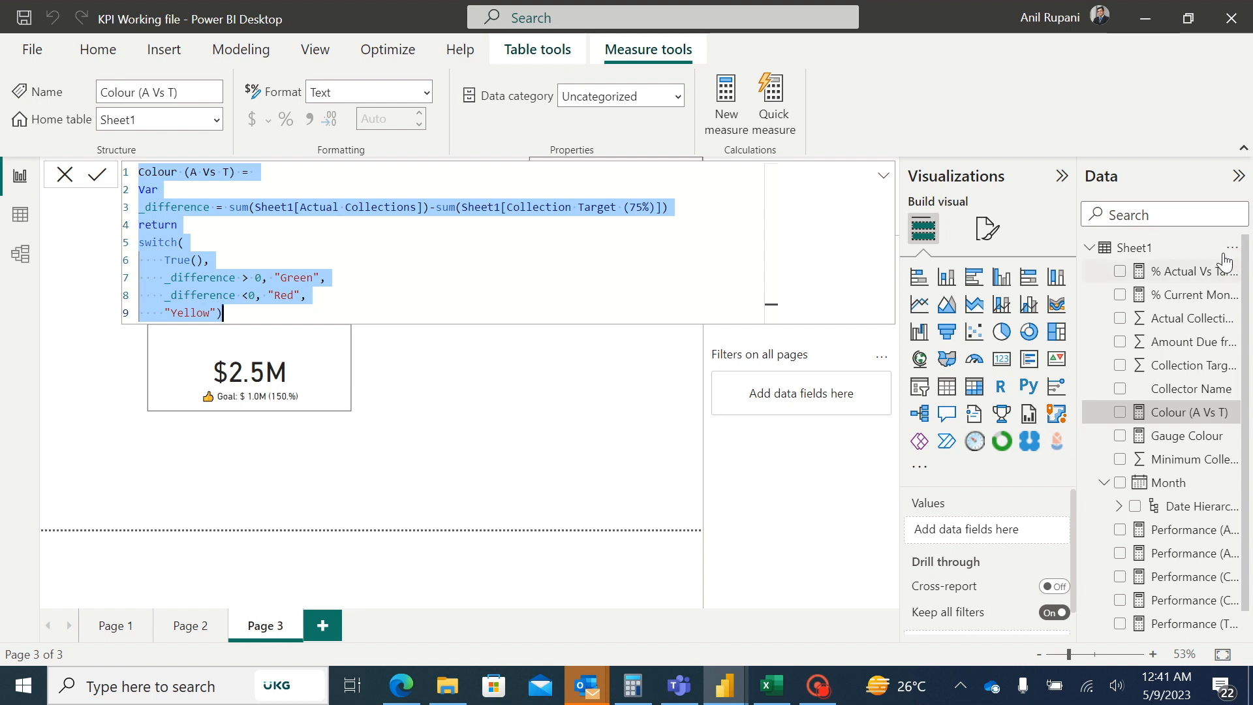
pyautogui.click(1232, 255)
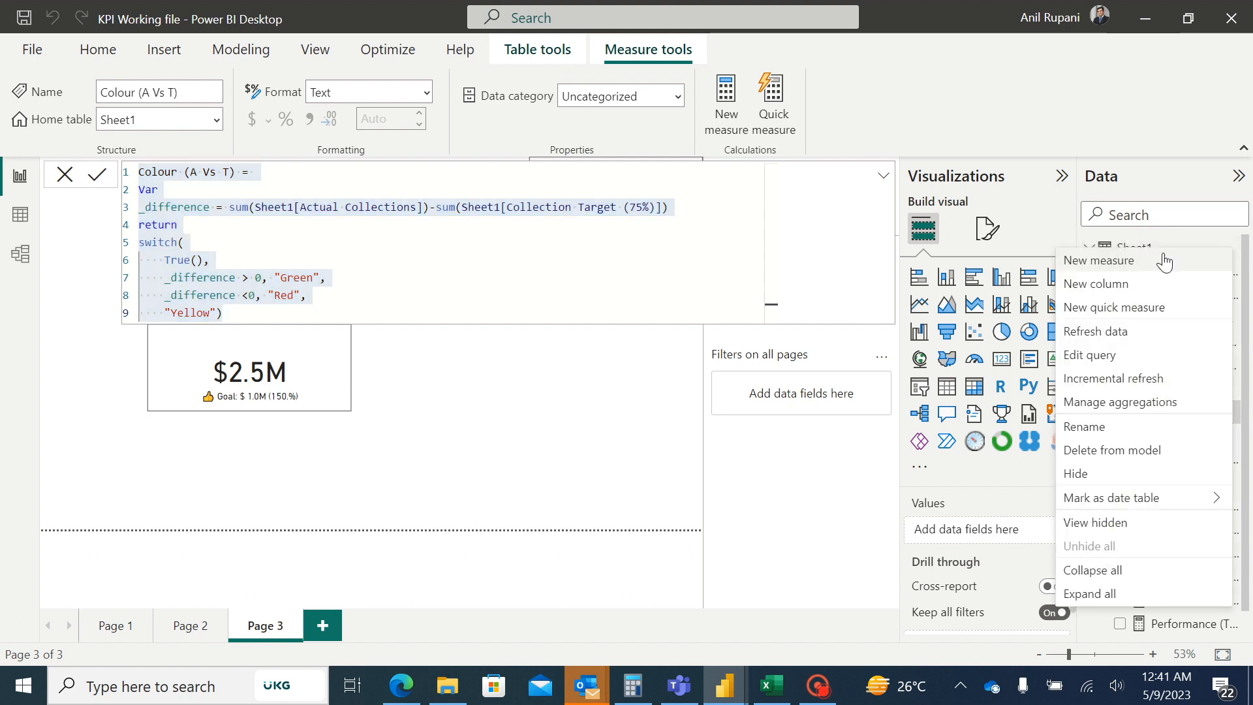
pyautogui.click(1110, 261)
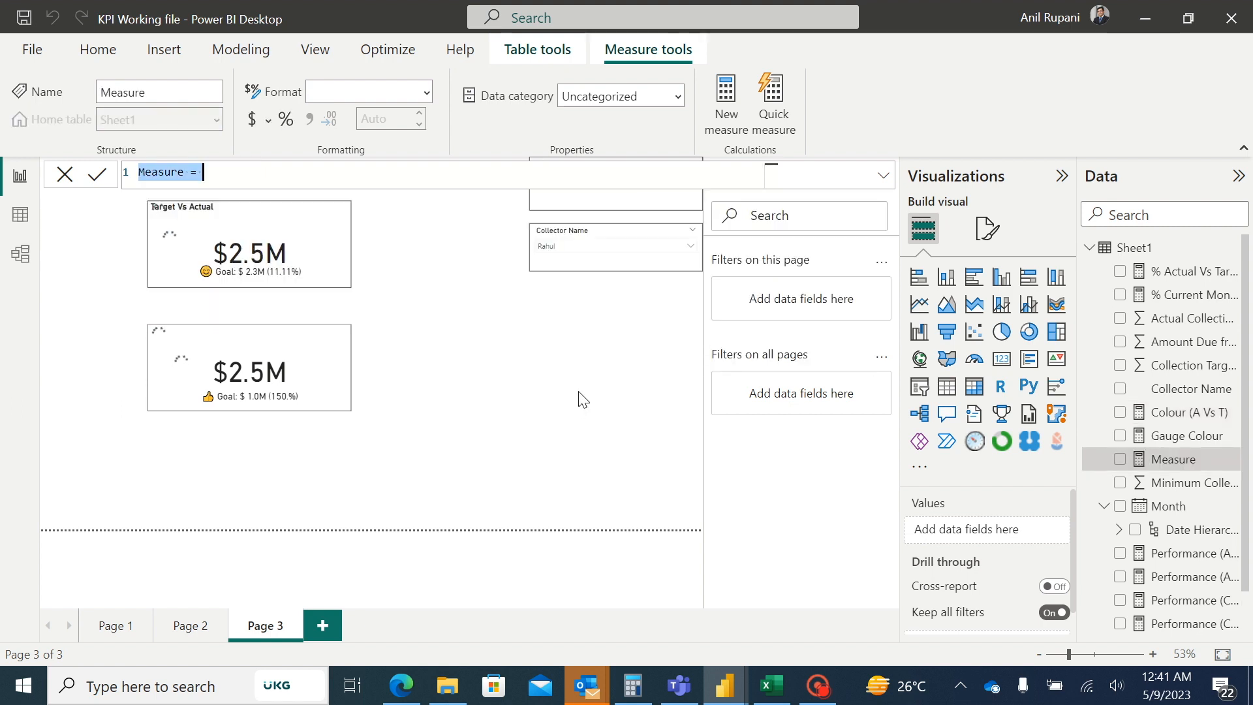
# Name the new measure Colour (C Vs P) and paste the copied formula after its equals sign.
pyautogui.press('BackSpace')
pyautogui.write('C')
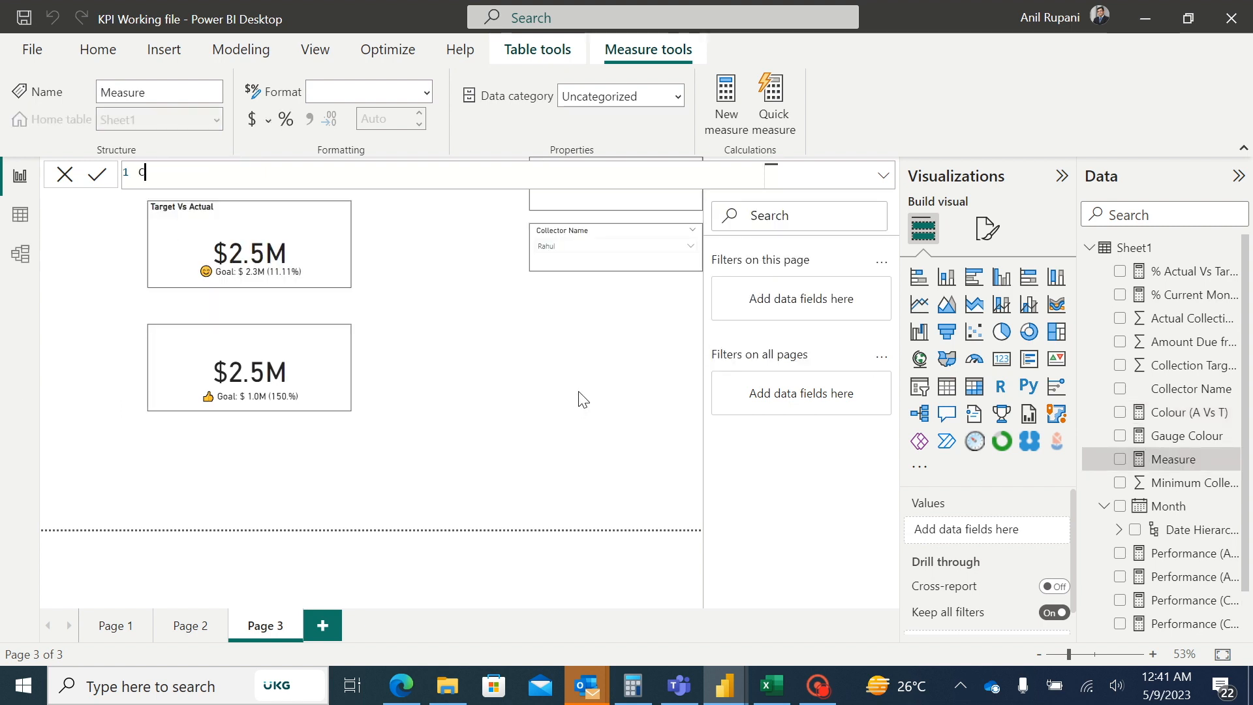
pyautogui.write('olour (C Vs P')
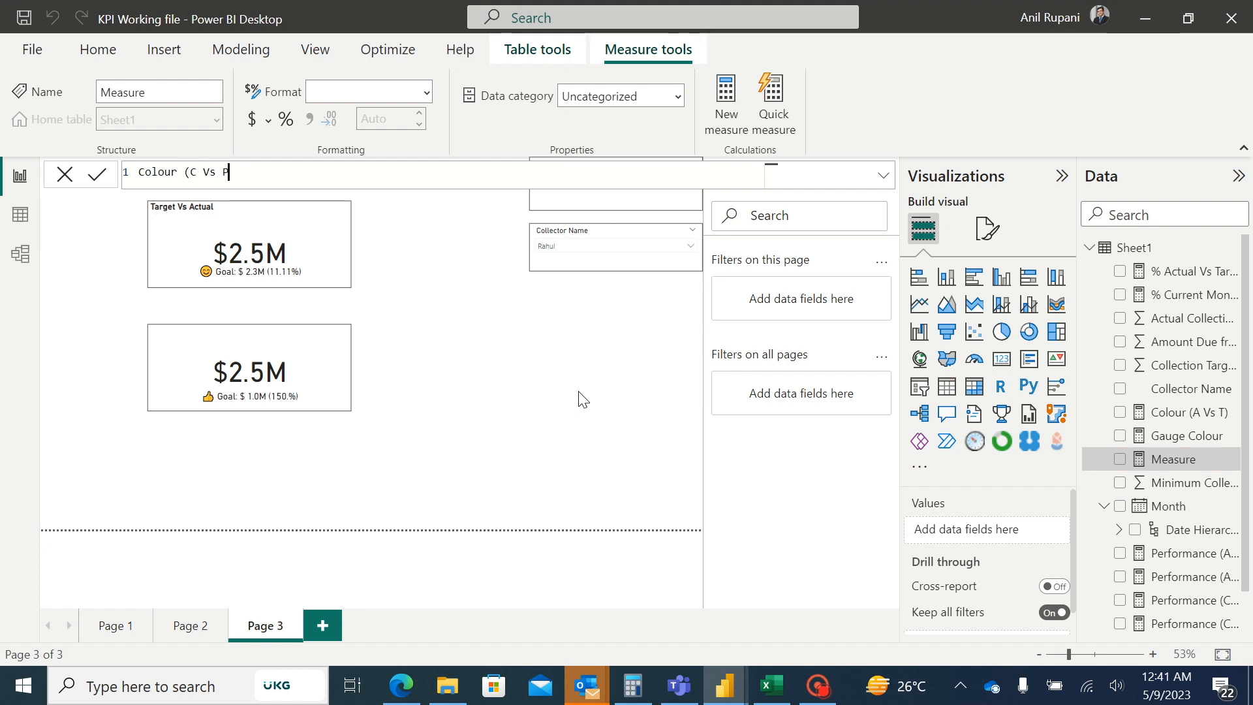
pyautogui.write(') =')
pyautogui.hotkey('ctrl', 'v')
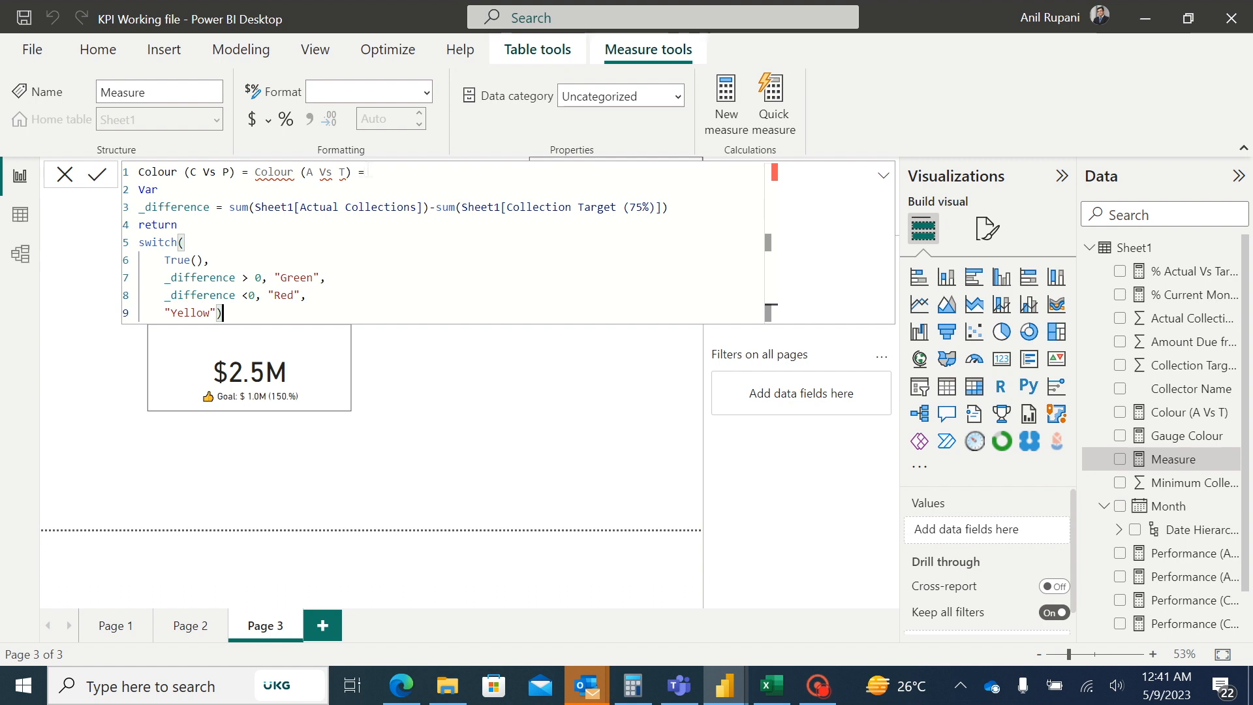
# Delete the duplicate Colour (A Vs T) = text from the first line of the pasted formula.
pyautogui.click(360, 171)
pyautogui.press('BackSpace')
pyautogui.press('BackSpace')
pyautogui.press('BackSpace')
pyautogui.press('BackSpace')
pyautogui.press('BackSpace')
pyautogui.press('BackSpace')
pyautogui.press('BackSpace')
pyautogui.press('BackSpace')
pyautogui.press('BackSpace')
pyautogui.press('BackSpace')
pyautogui.press('BackSpace')
pyautogui.press('BackSpace')
pyautogui.press('BackSpace')
pyautogui.press('BackSpace')
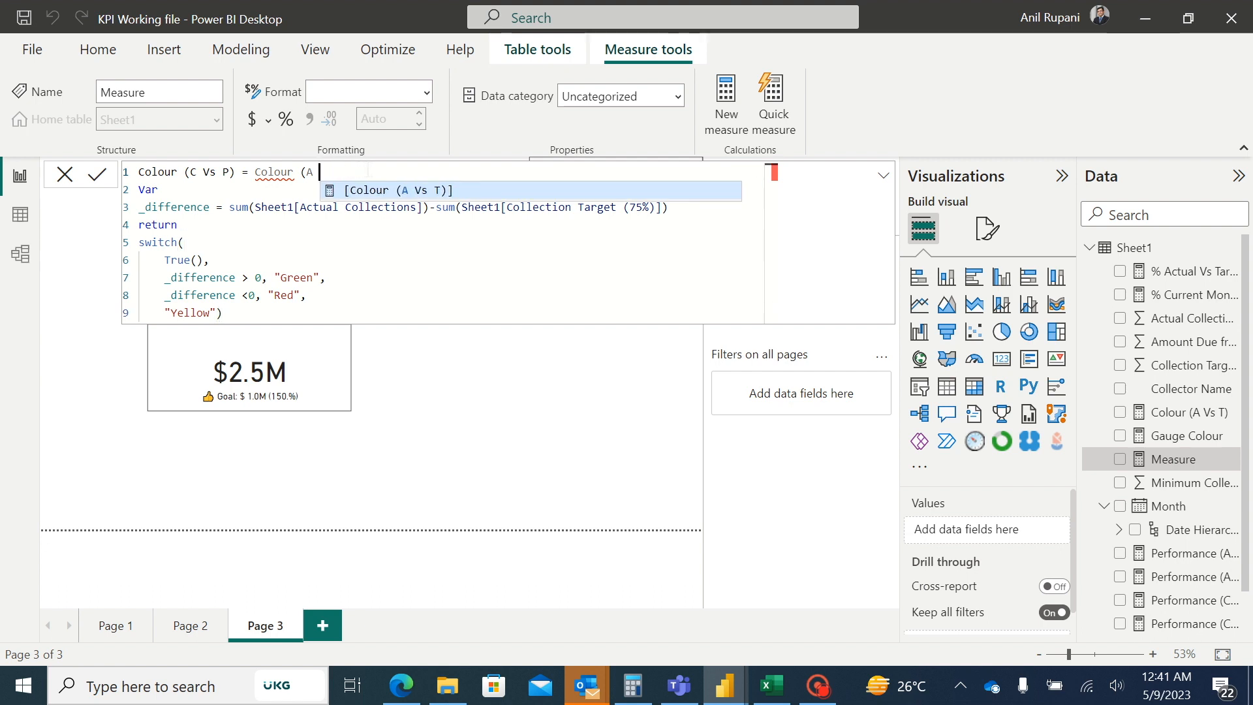
pyautogui.press('BackSpace')
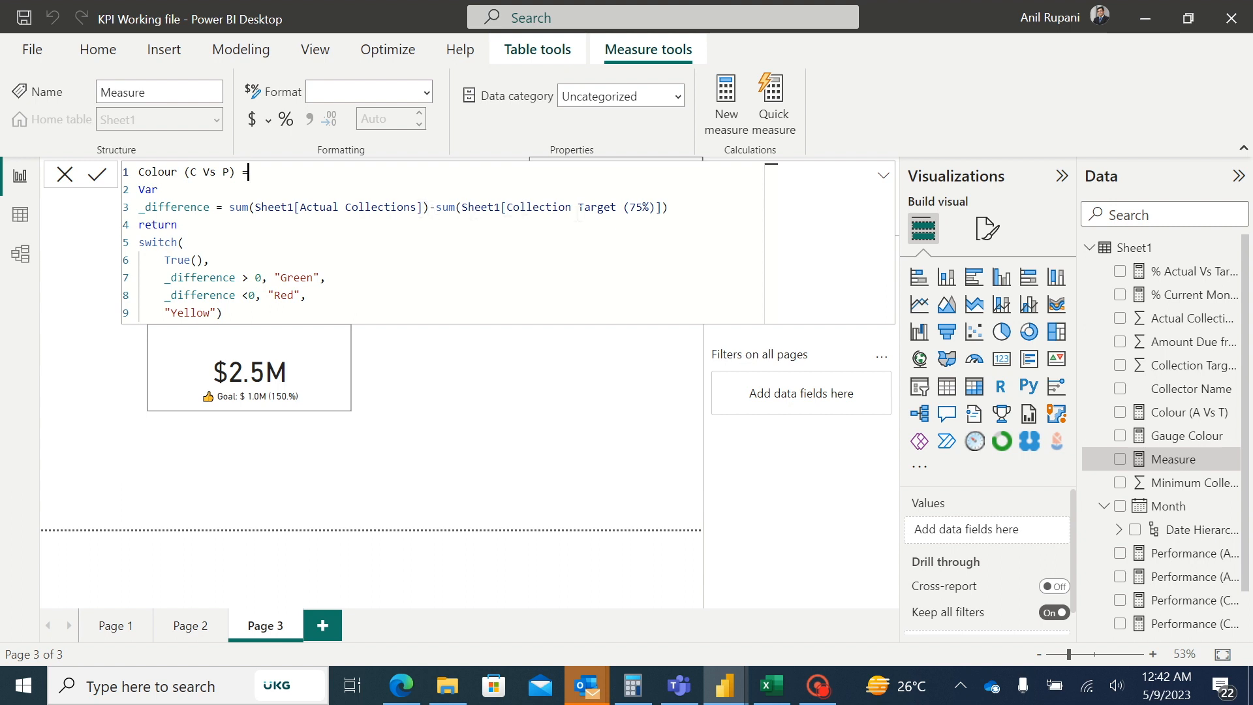
# Replace sum(Sheet1[Collection Target (75%)]) in the _difference definition with [Previous Month Collections] and commit the measure.
pyautogui.click(665, 207)
pyautogui.press('BackSpace')
pyautogui.press('BackSpace')
pyautogui.press('BackSpace')
pyautogui.press('BackSpace')
pyautogui.press('BackSpace')
pyautogui.press('BackSpace')
pyautogui.press('BackSpace')
pyautogui.press('BackSpace')
pyautogui.press('BackSpace')
pyautogui.press('BackSpace')
pyautogui.press('BackSpace')
pyautogui.press('BackSpace')
pyautogui.press('BackSpace')
pyautogui.press('BackSpace')
pyautogui.press('BackSpace')
pyautogui.press('BackSpace')
pyautogui.press('BackSpace')
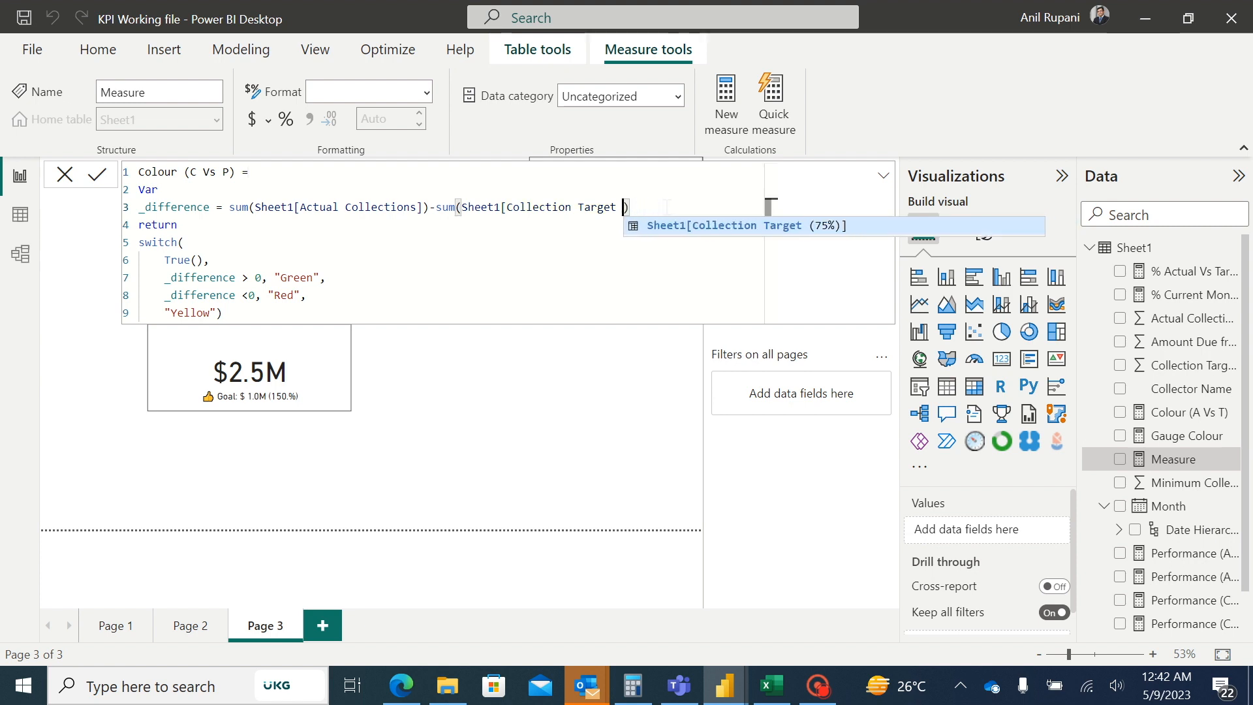
pyautogui.press('BackSpace')
pyautogui.press('BackSpace')
pyautogui.press('BackSpace')
pyautogui.press('BackSpace')
pyautogui.press('BackSpace')
pyautogui.press('BackSpace')
pyautogui.press('BackSpace')
pyautogui.press('BackSpace')
pyautogui.press('BackSpace')
pyautogui.press('BackSpace')
pyautogui.press('BackSpace')
pyautogui.press('BackSpace')
pyautogui.press('BackSpace')
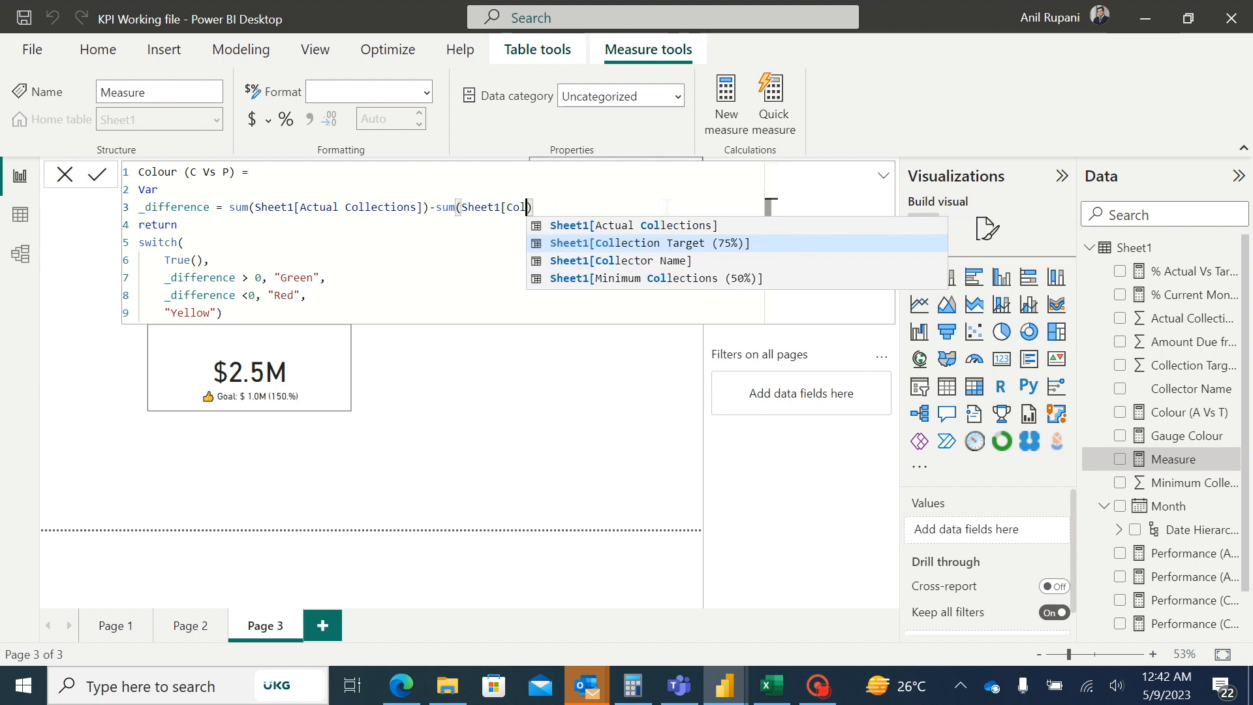
pyautogui.press('BackSpace')
pyautogui.press('BackSpace')
pyautogui.press('BackSpace')
pyautogui.press('BackSpace')
pyautogui.press('BackSpace')
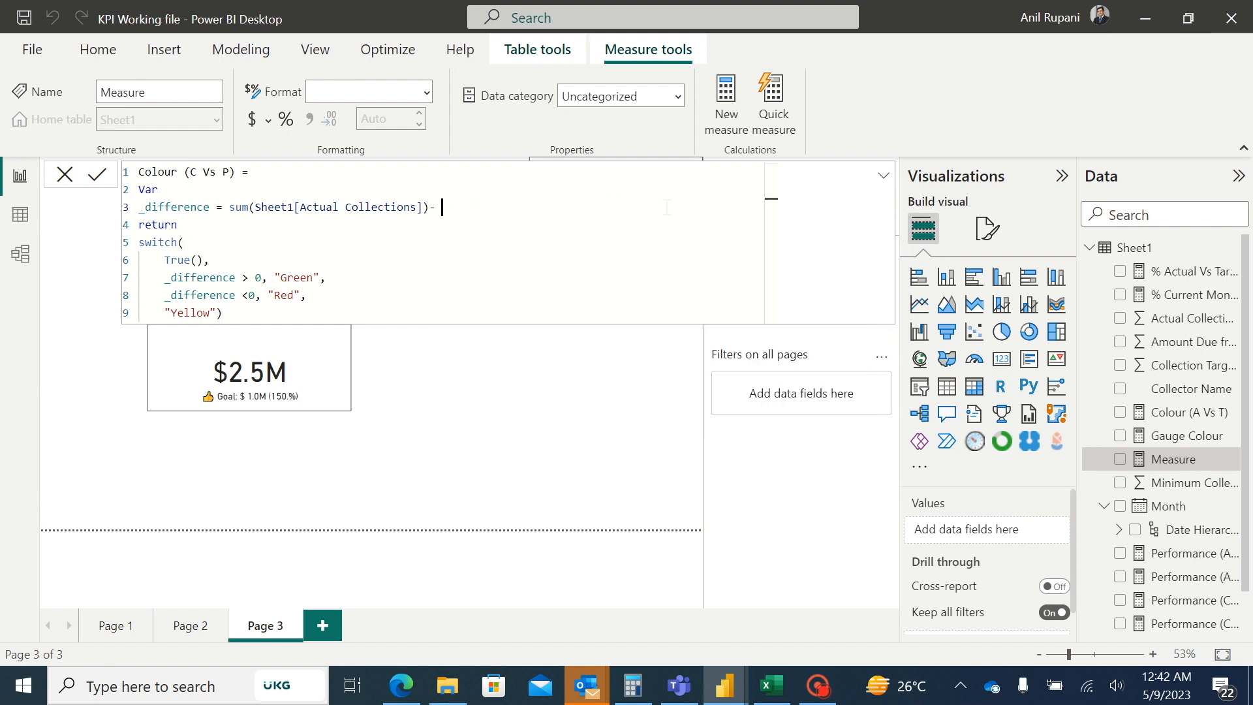
pyautogui.write('[')
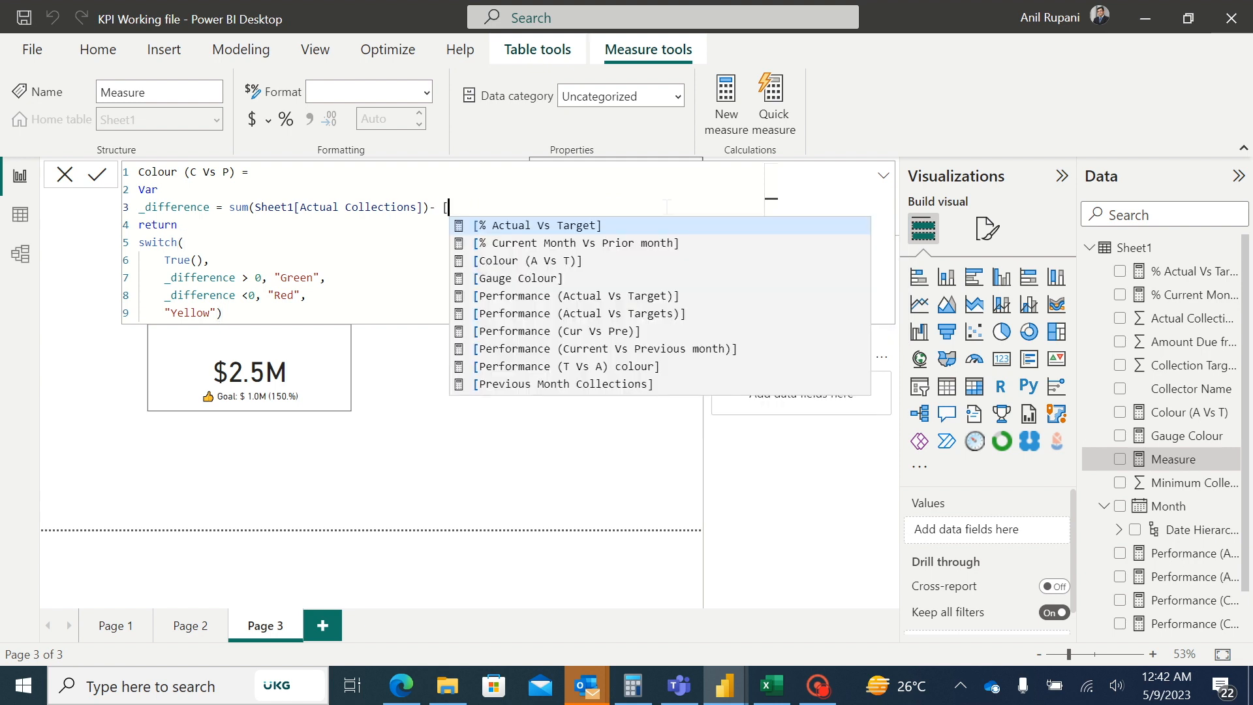
pyautogui.click(613, 386)
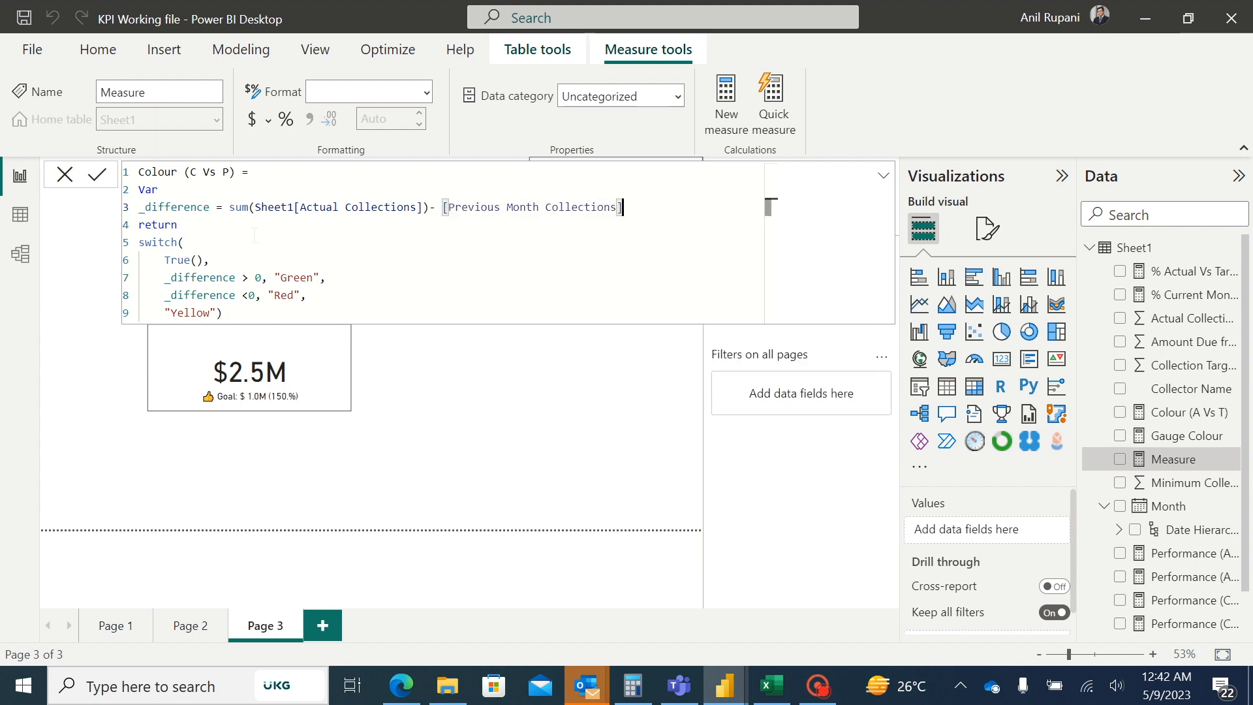
pyautogui.click(246, 313)
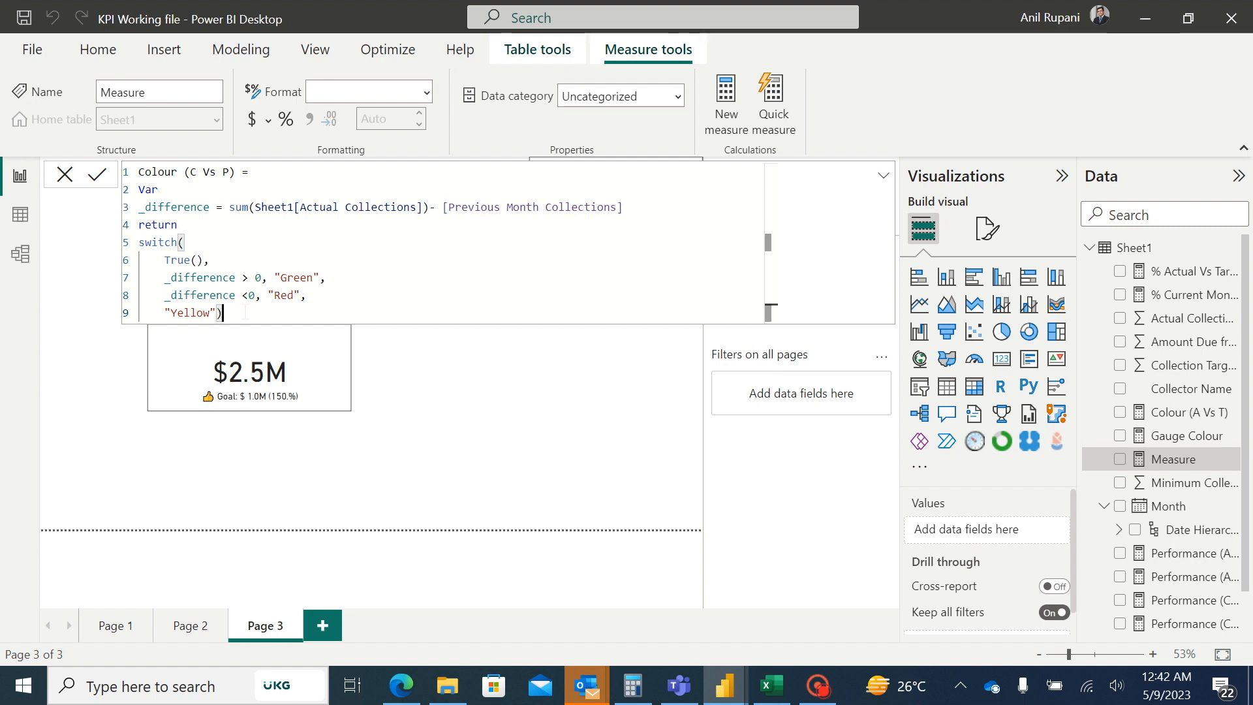
pyautogui.press('Return')
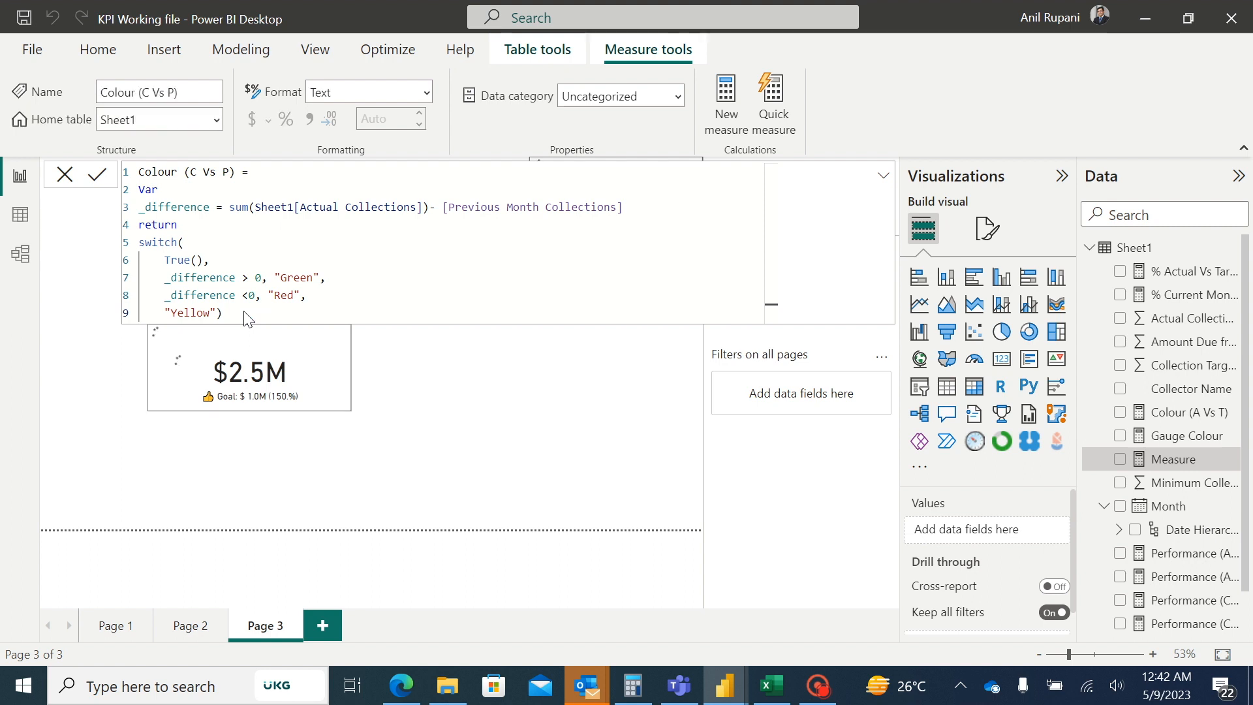
# Open conditional formatting for the callout value colour of the Target Vs Actual goal label and set its format style to Field value.
pyautogui.click(421, 474)
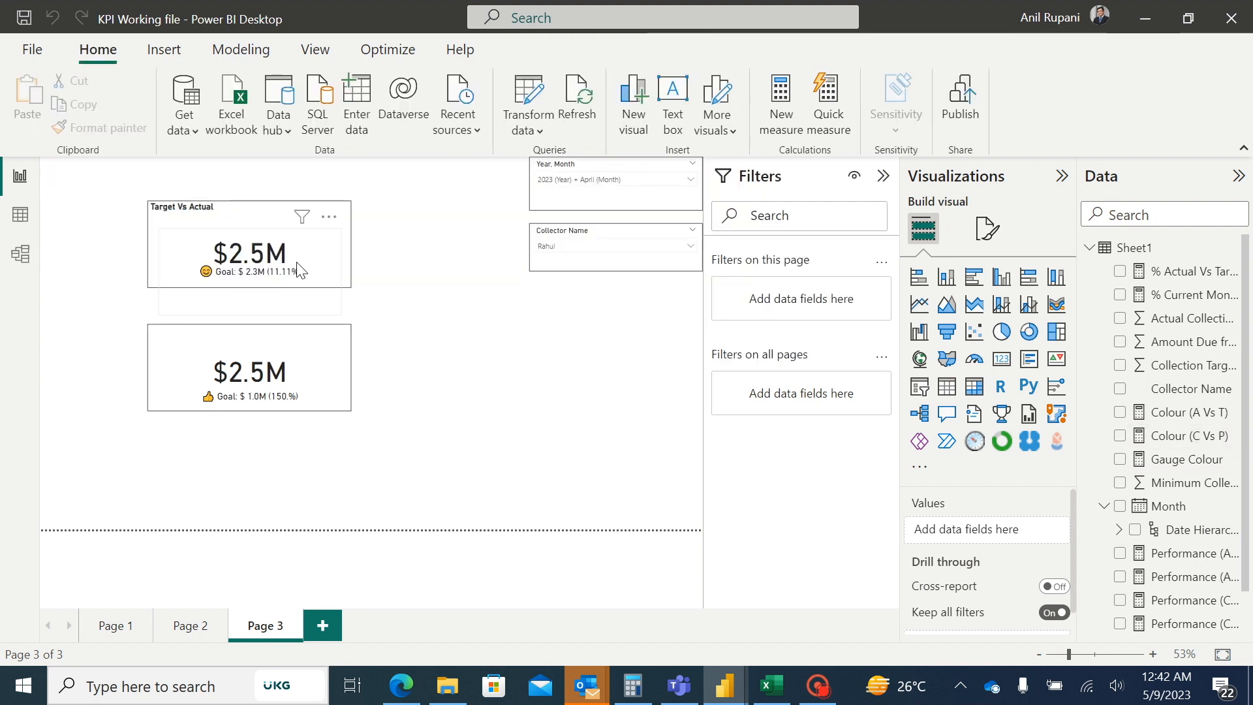
pyautogui.click(316, 281)
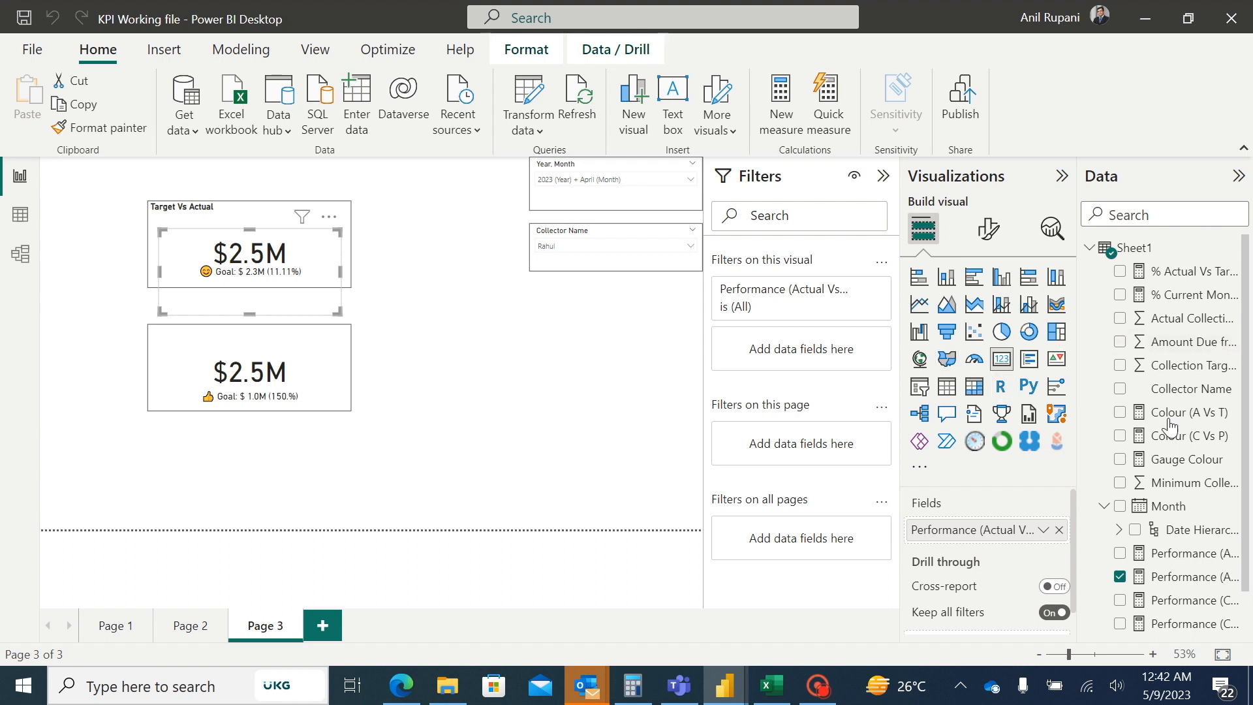
pyautogui.click(988, 229)
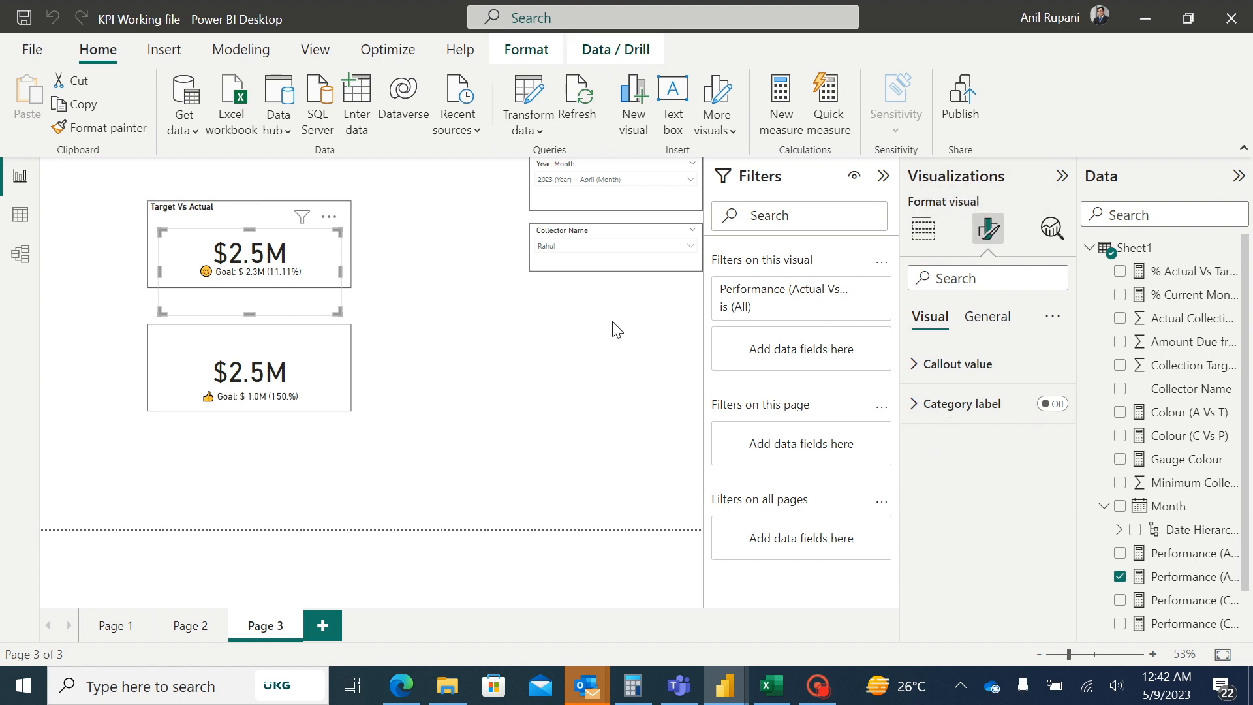
pyautogui.click(920, 369)
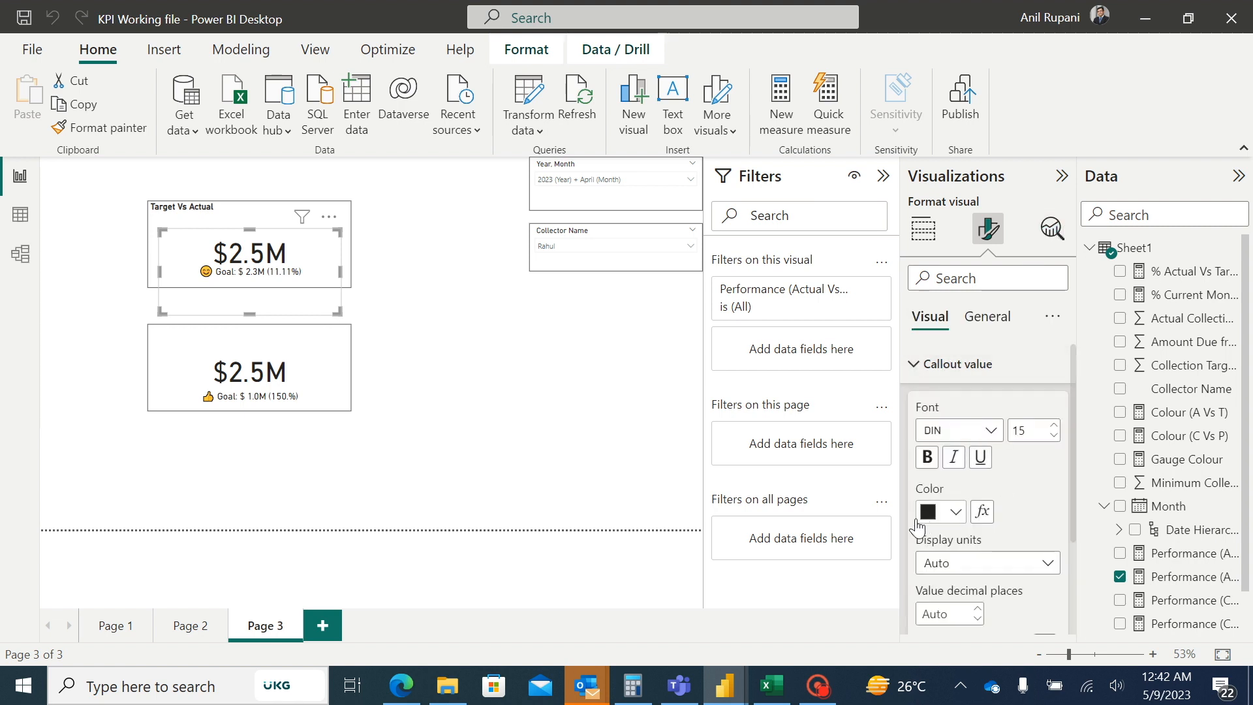
pyautogui.click(983, 512)
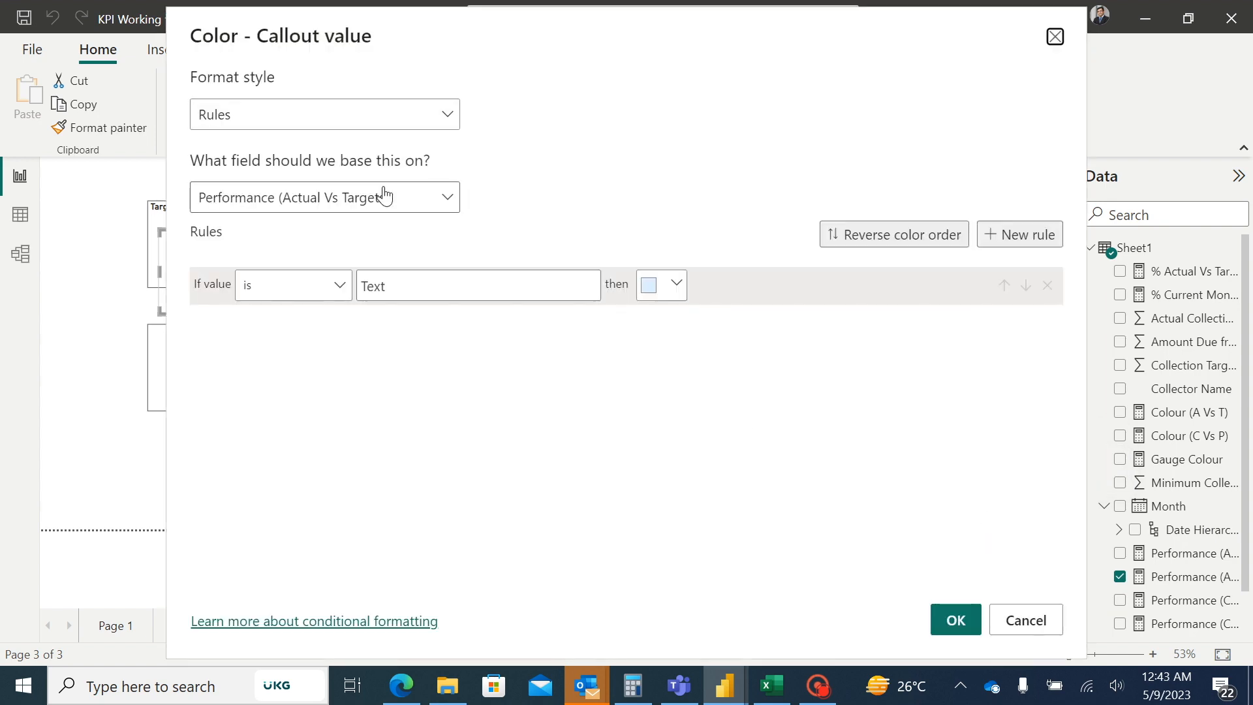
pyautogui.click(444, 121)
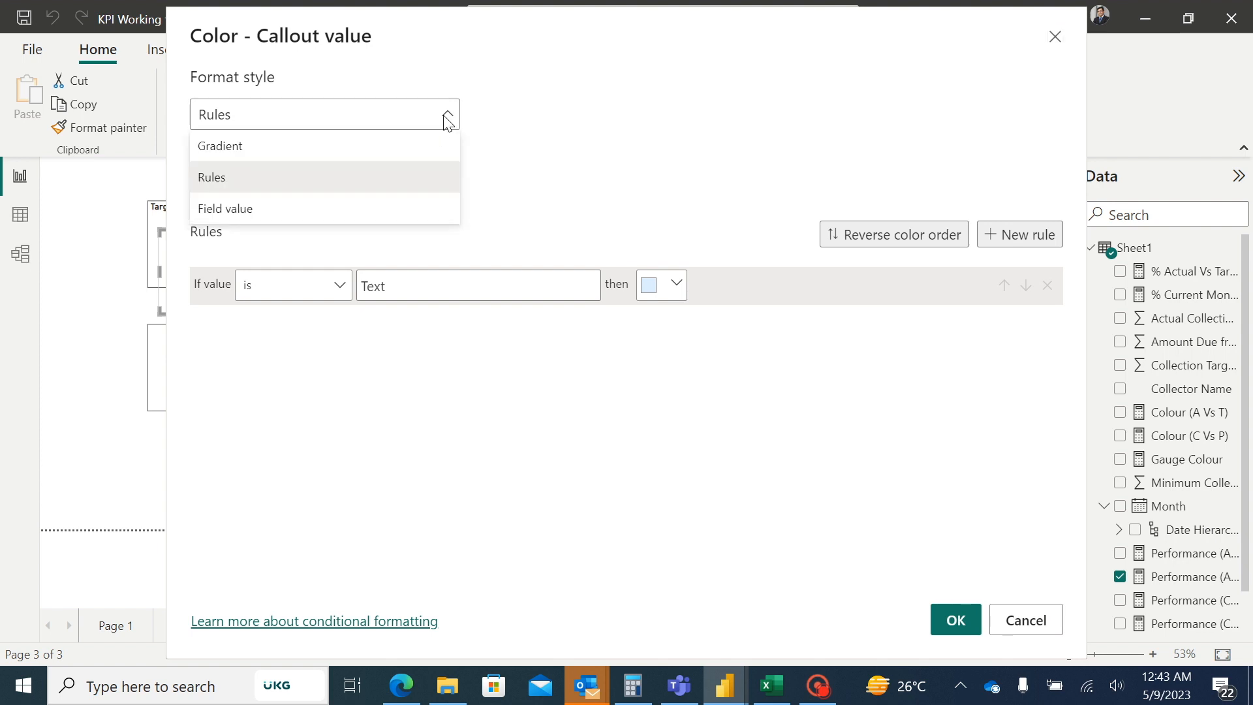
pyautogui.click(246, 218)
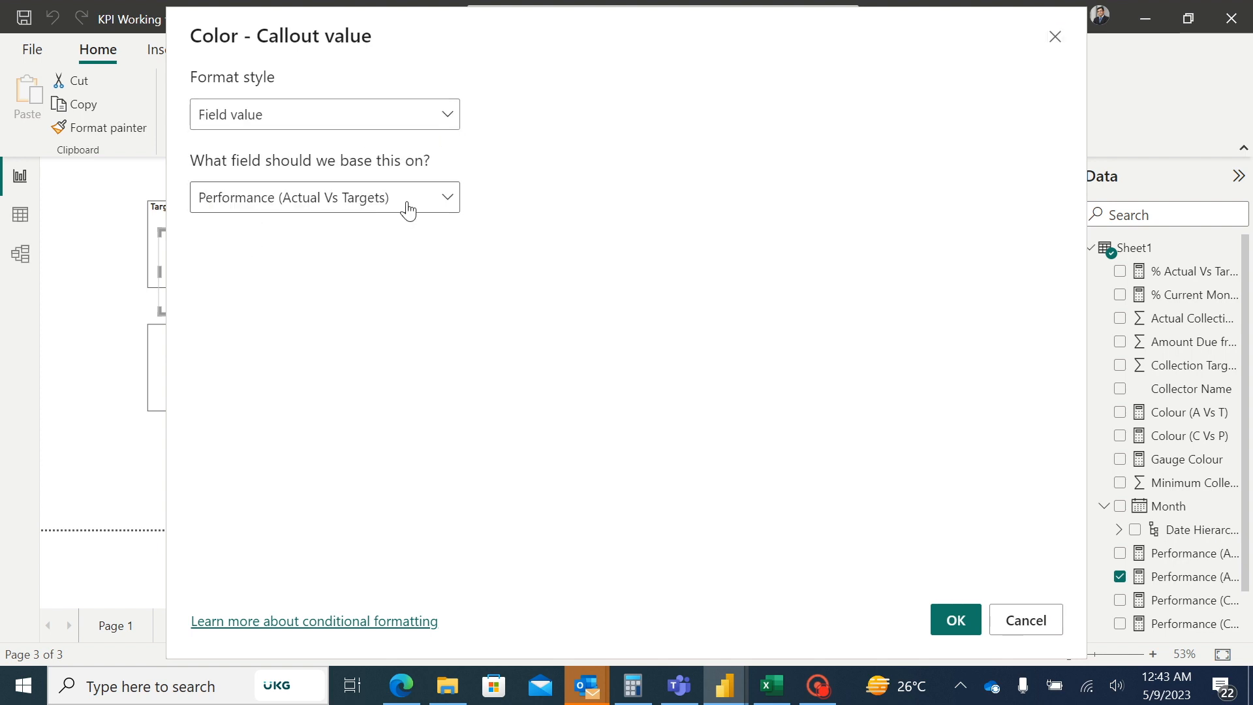
# Base the Target Vs Actual label's callout colour on the Colour (A Vs T) measure and apply the formatting.
pyautogui.click(445, 202)
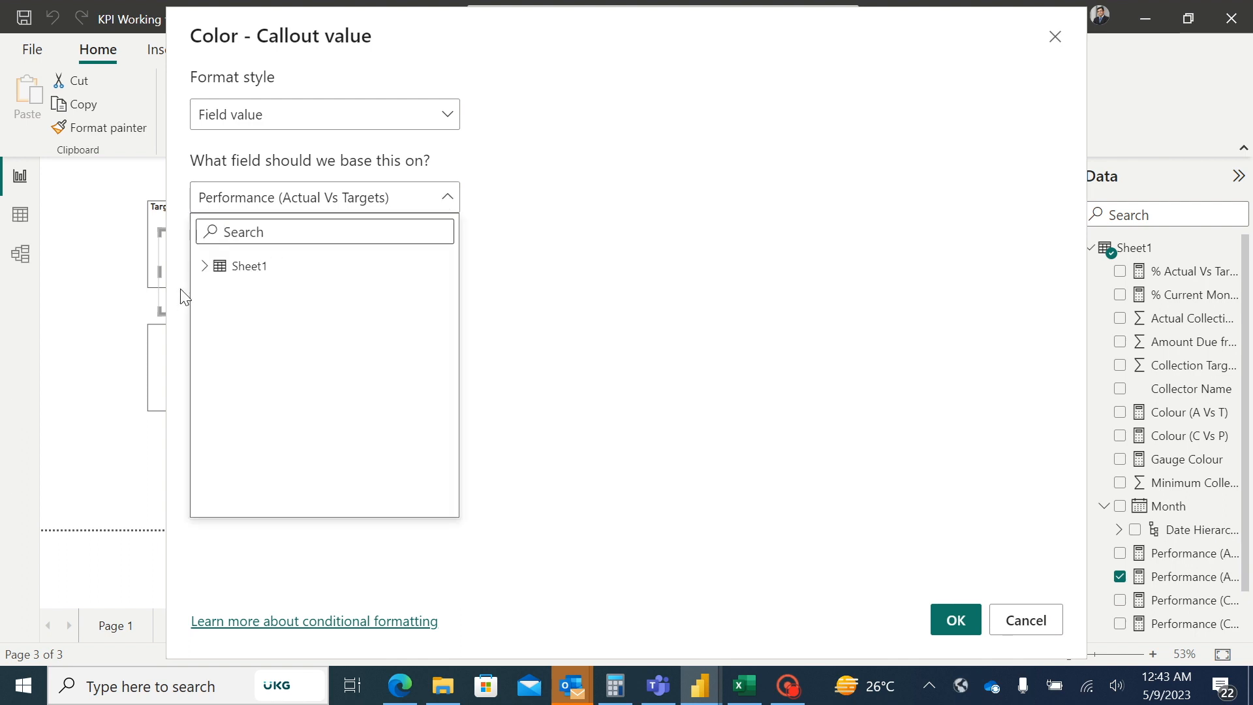
pyautogui.click(205, 265)
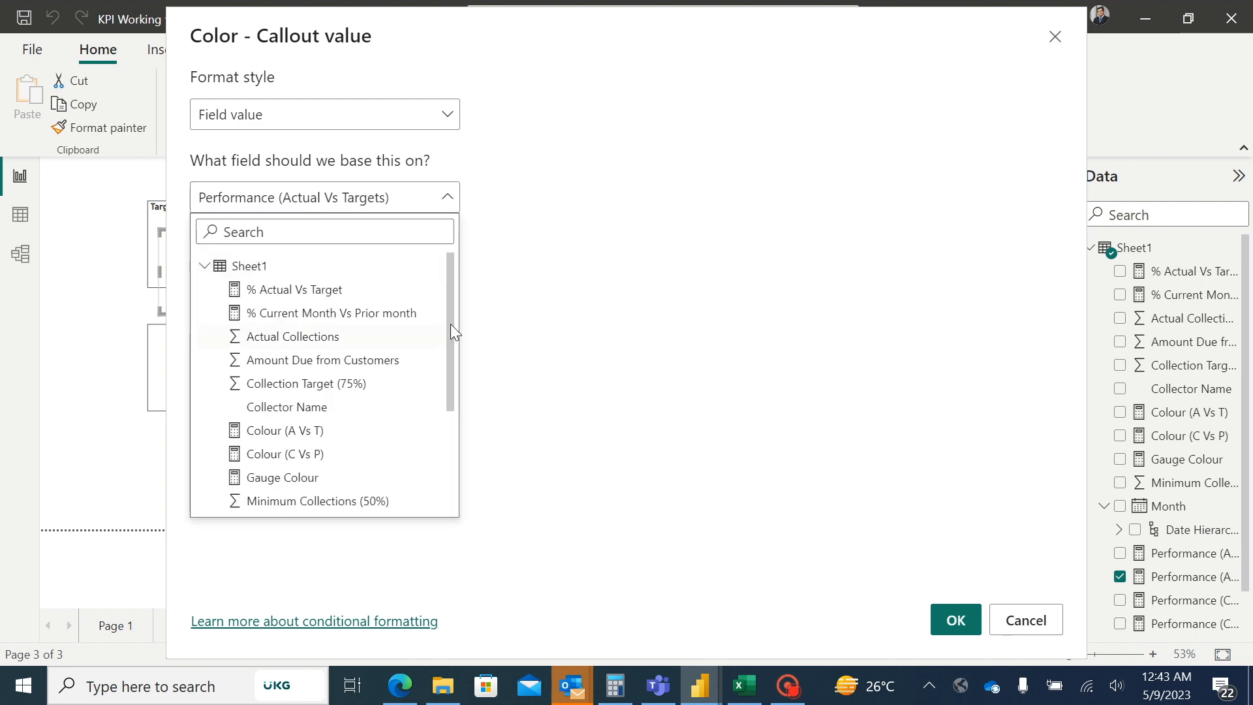
pyautogui.moveTo(449, 323); pyautogui.dragTo(438, 399)
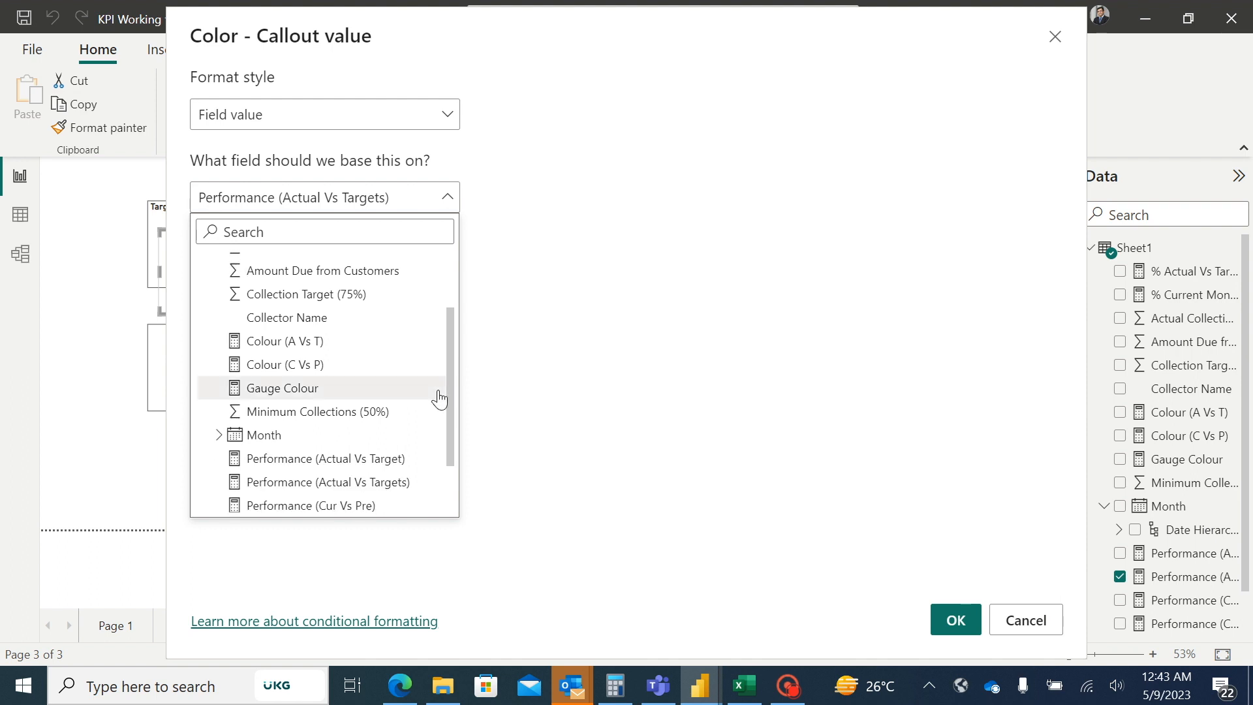
pyautogui.click(304, 341)
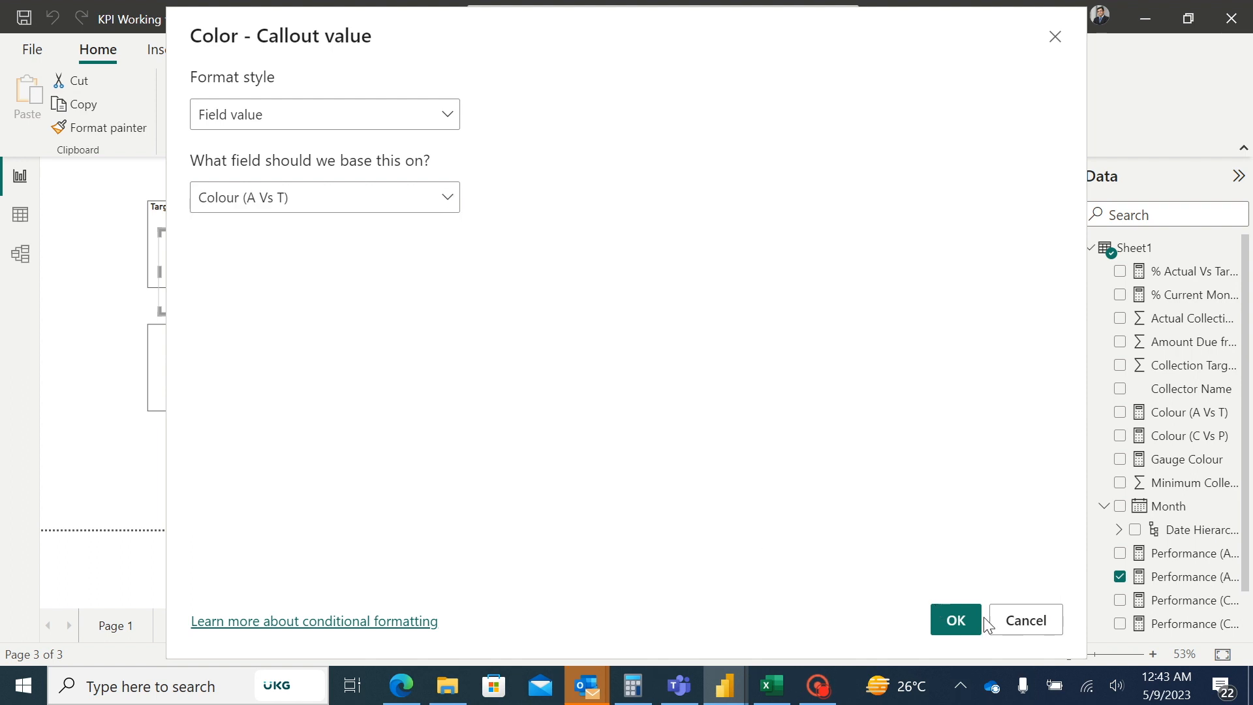
pyautogui.click(955, 619)
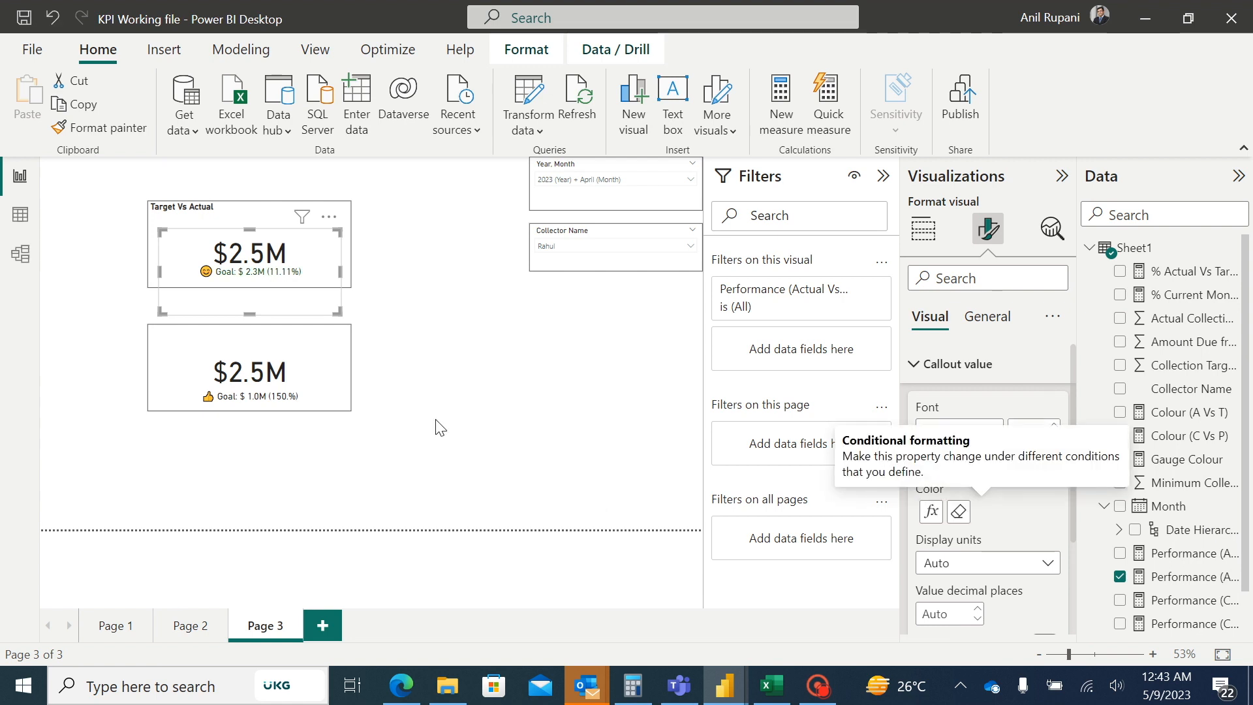
# Colour the lower card's goal label by field value, basing its callout colour on the Colour (C Vs P) measure.
pyautogui.click(311, 397)
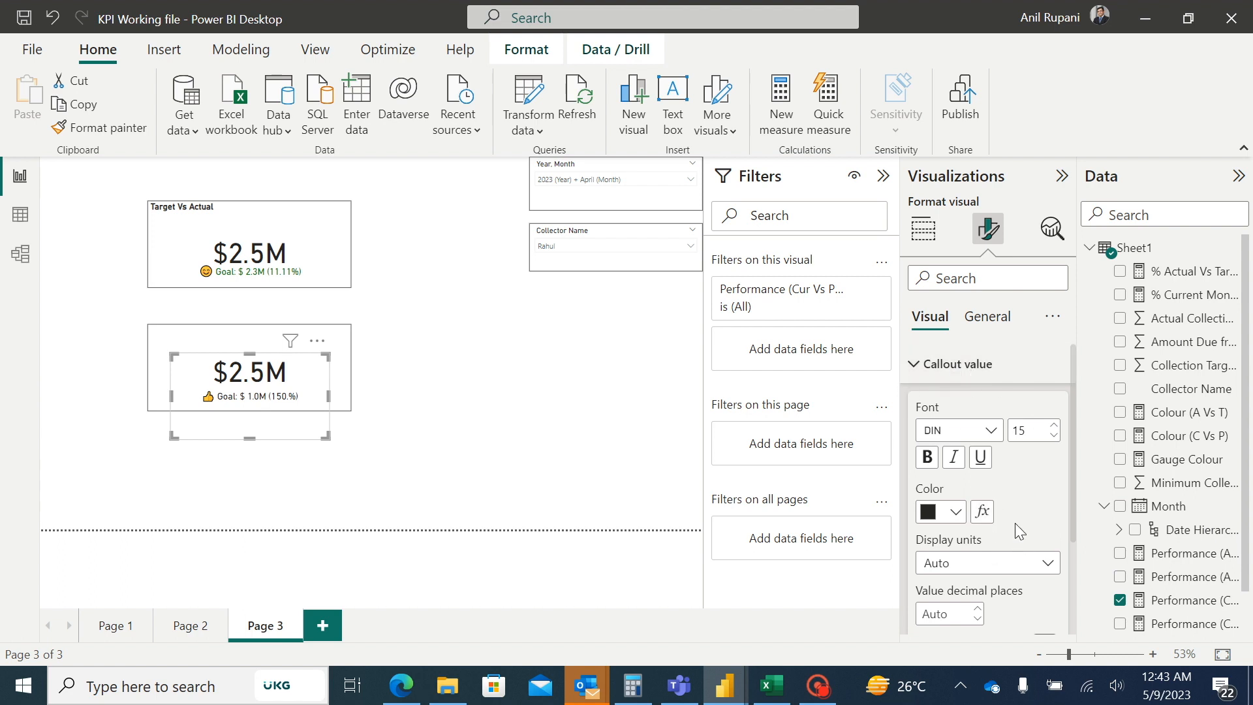
pyautogui.click(983, 512)
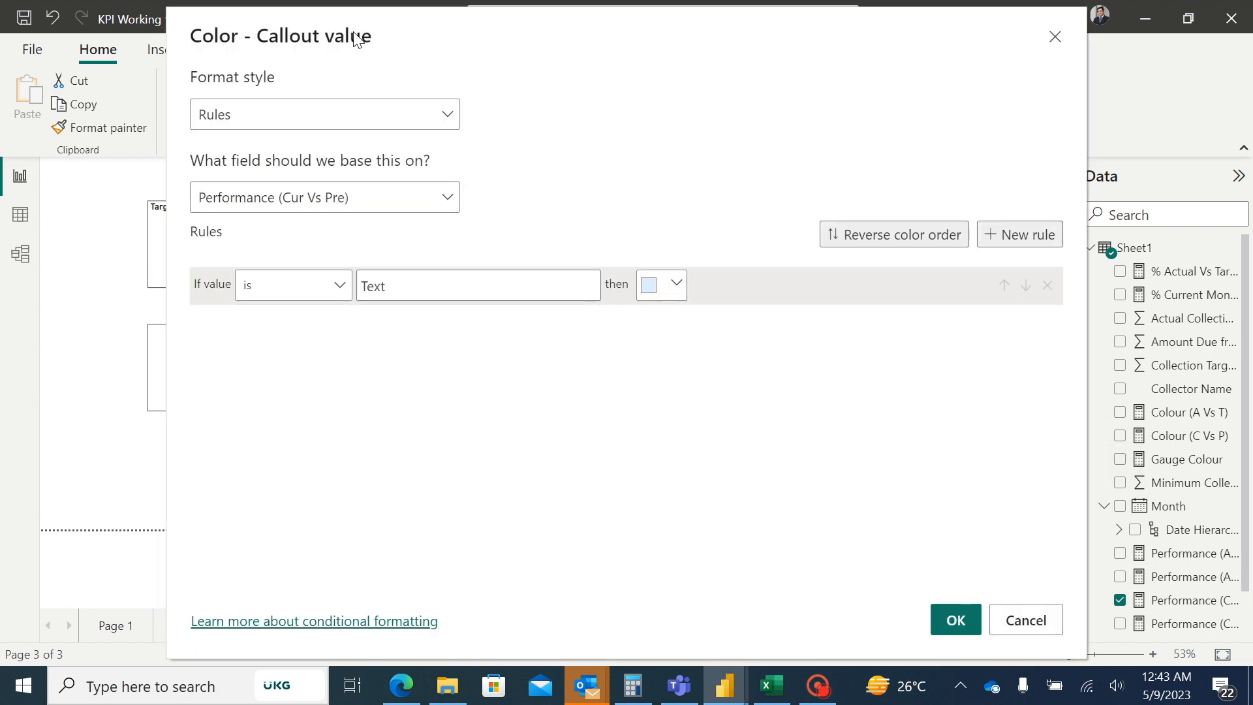
pyautogui.click(443, 118)
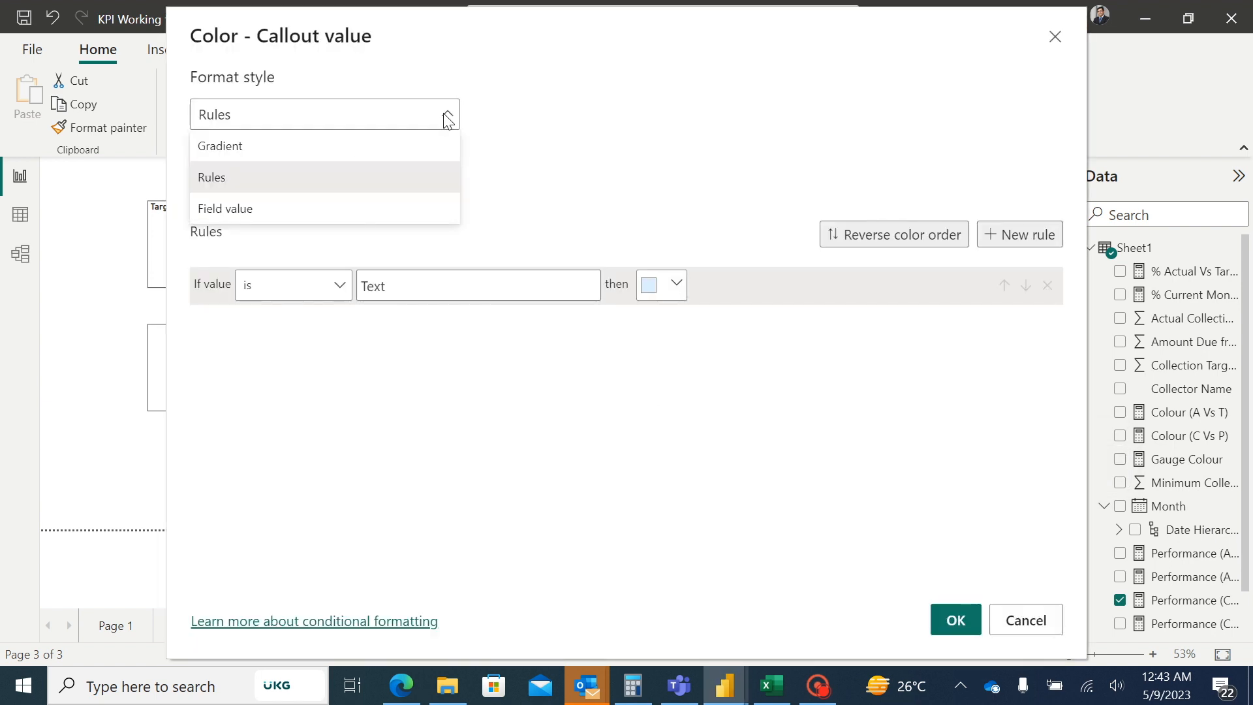
pyautogui.click(247, 210)
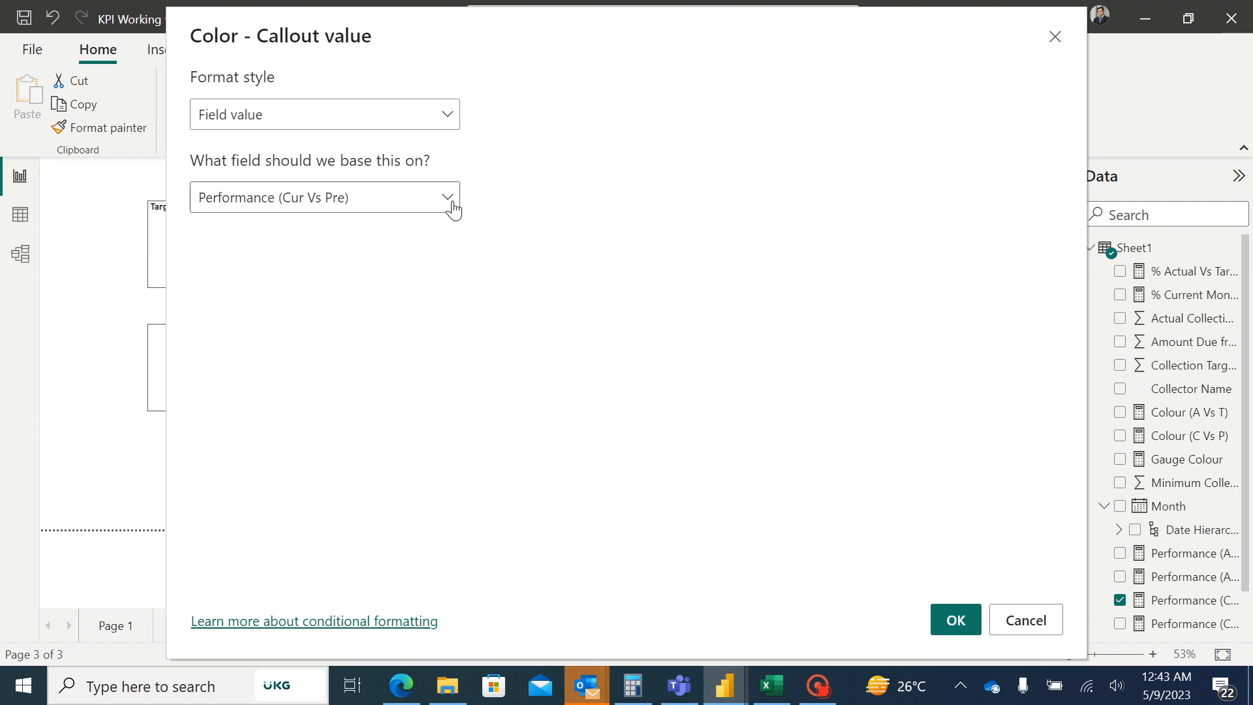
pyautogui.click(447, 201)
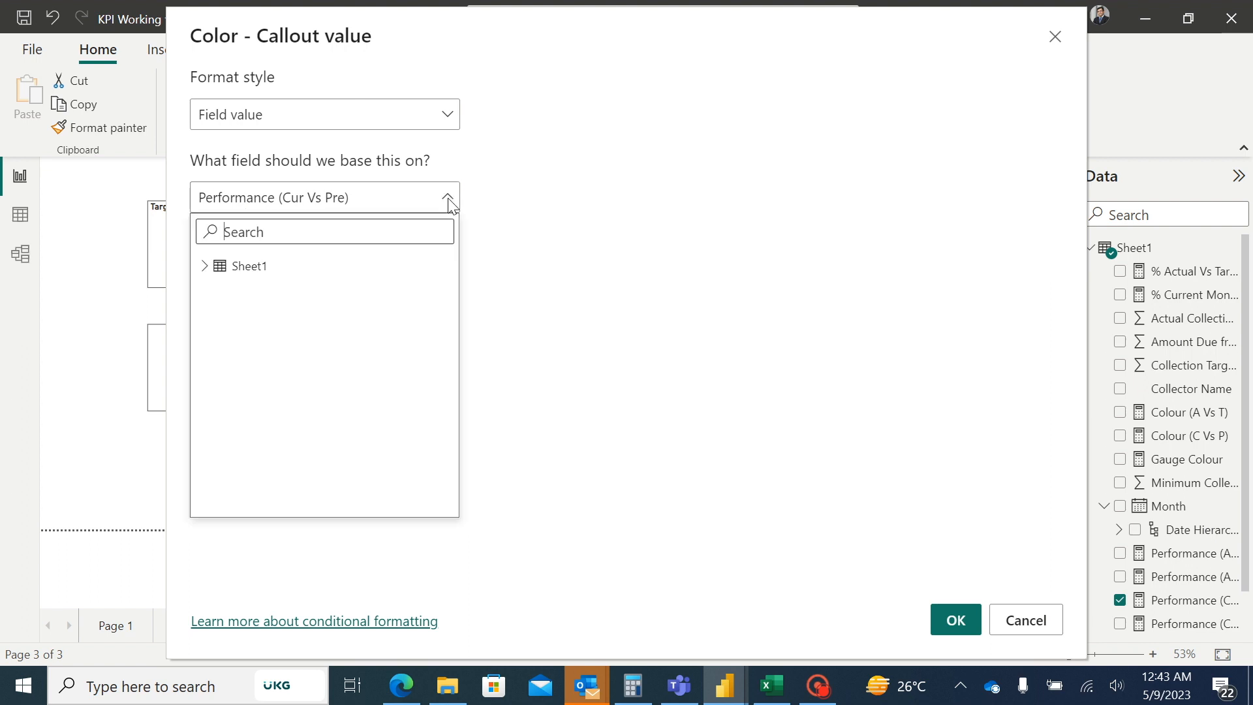
pyautogui.click(204, 268)
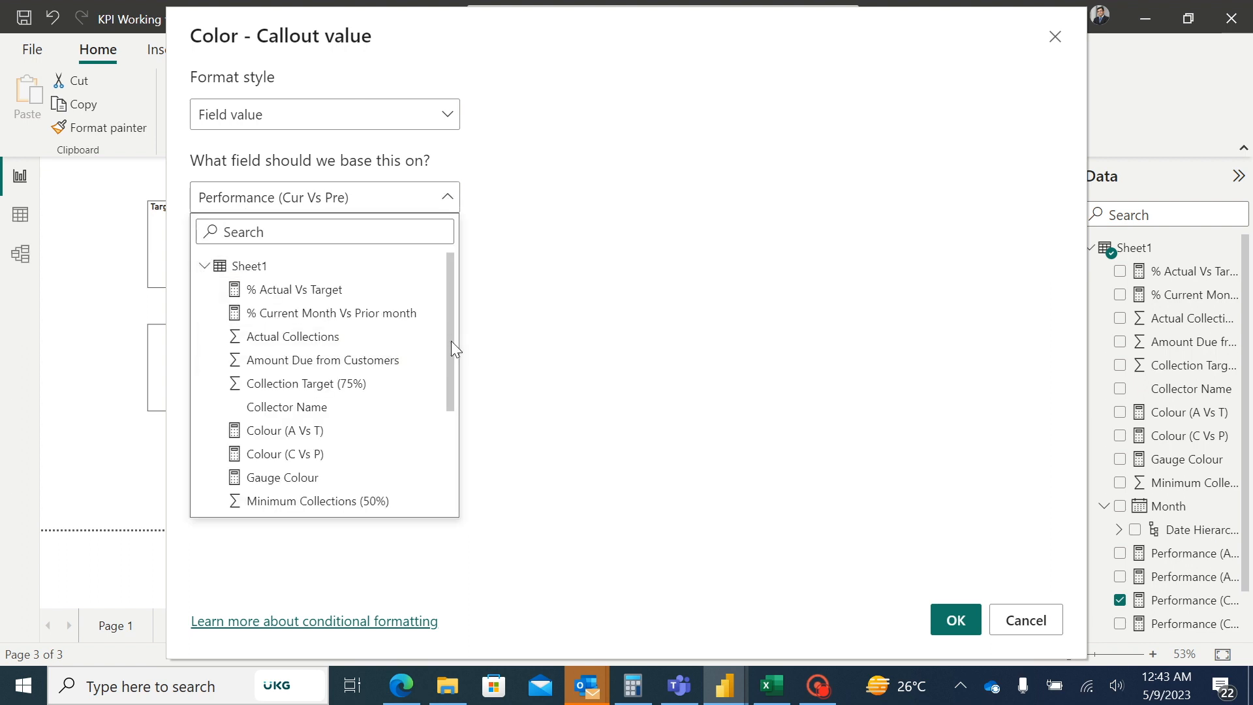
pyautogui.moveTo(451, 340); pyautogui.dragTo(448, 363)
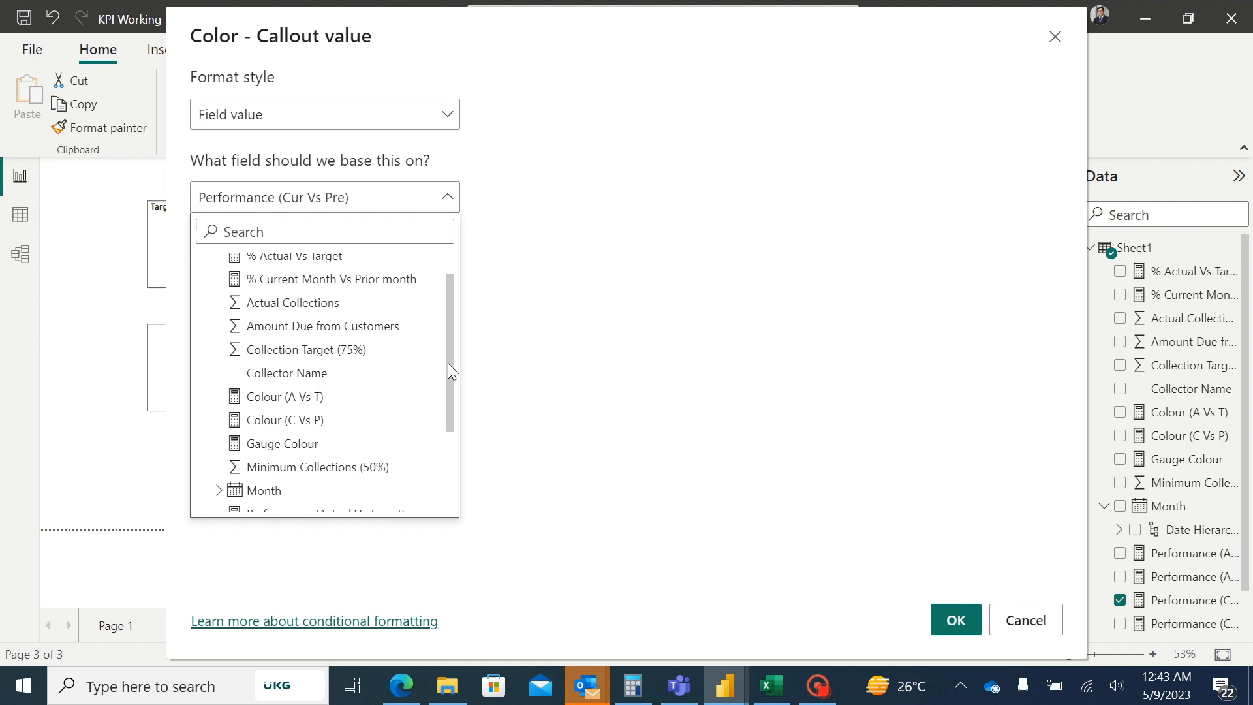
pyautogui.click(278, 421)
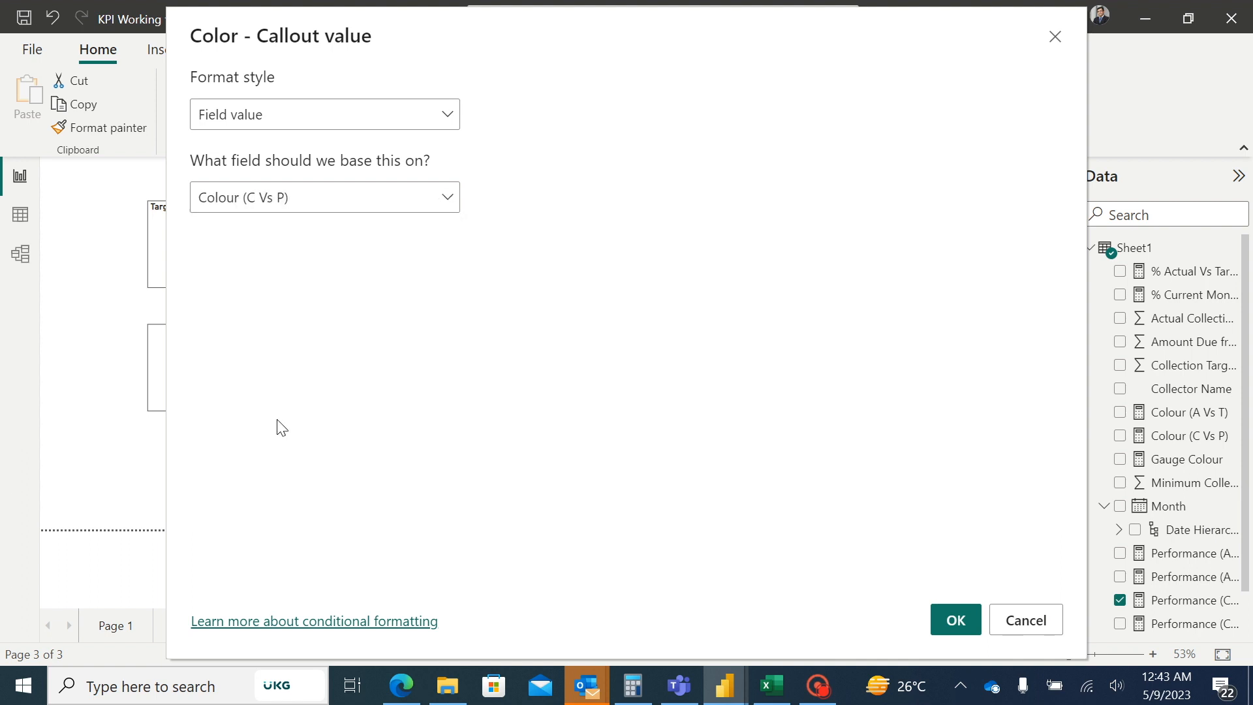
pyautogui.click(954, 620)
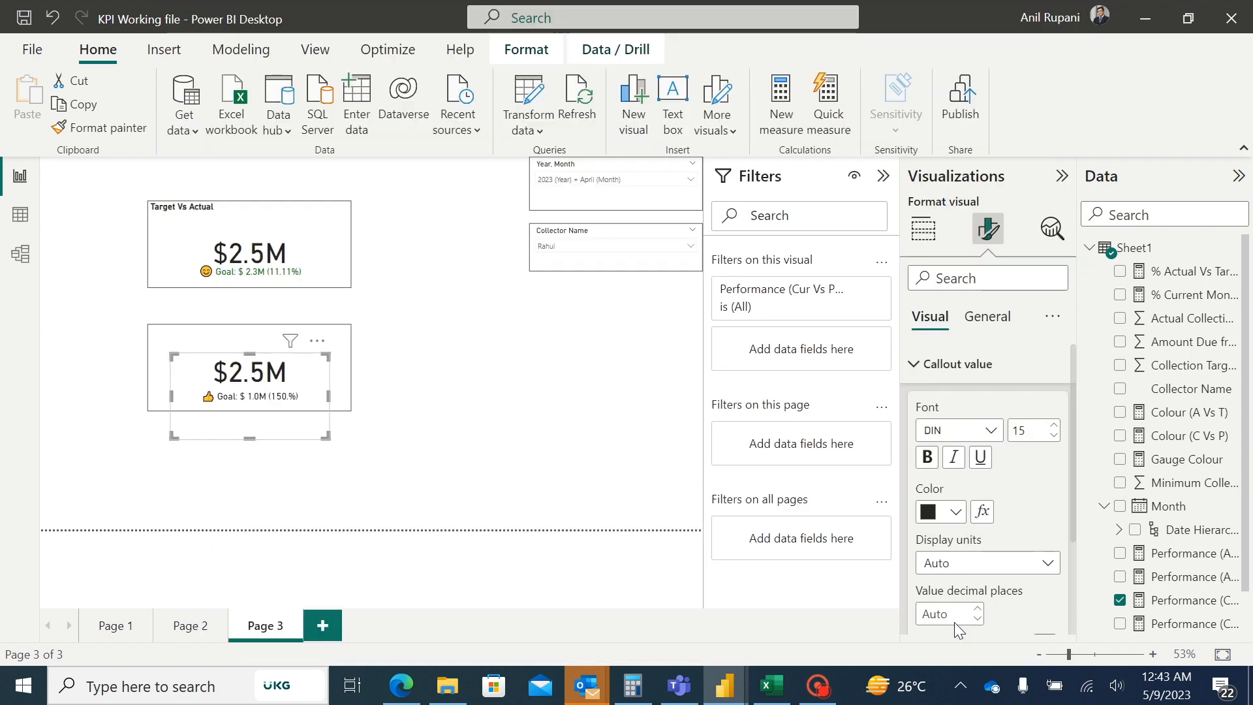
# Check the label colours by filtering Collector Name to the first listed collector and then to the last one.
pyautogui.click(554, 425)
pyautogui.click(652, 248)
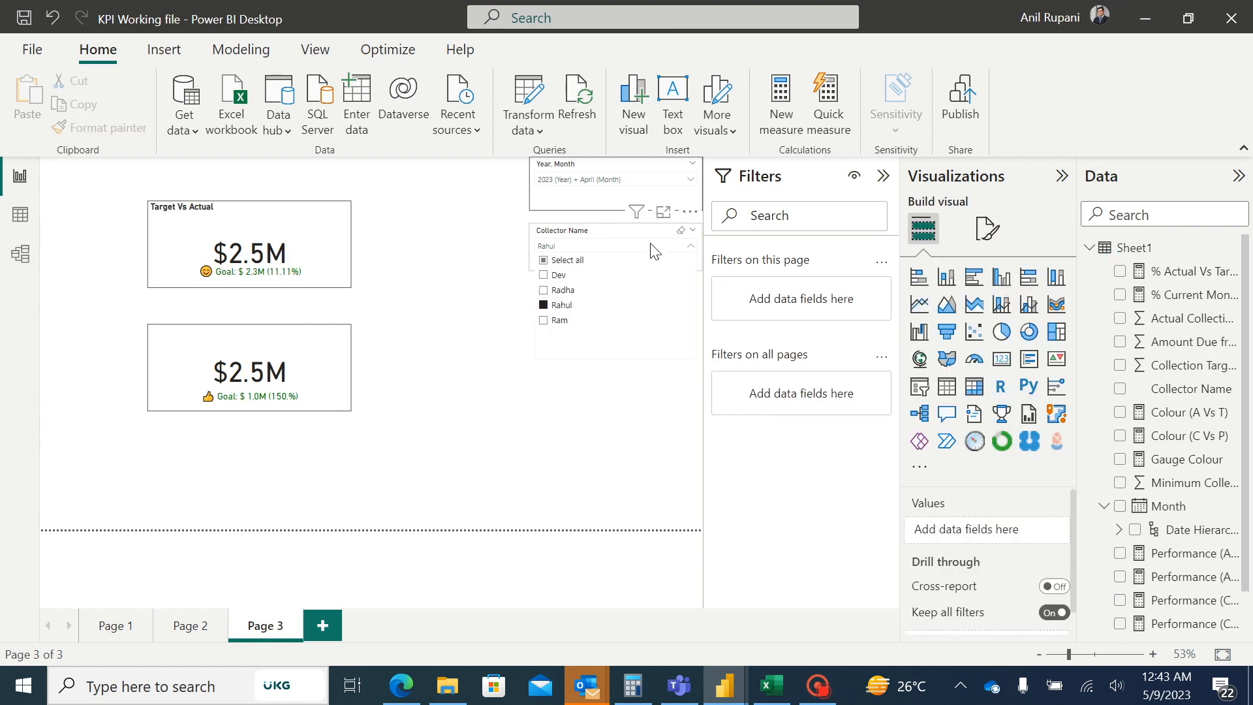
pyautogui.click(544, 277)
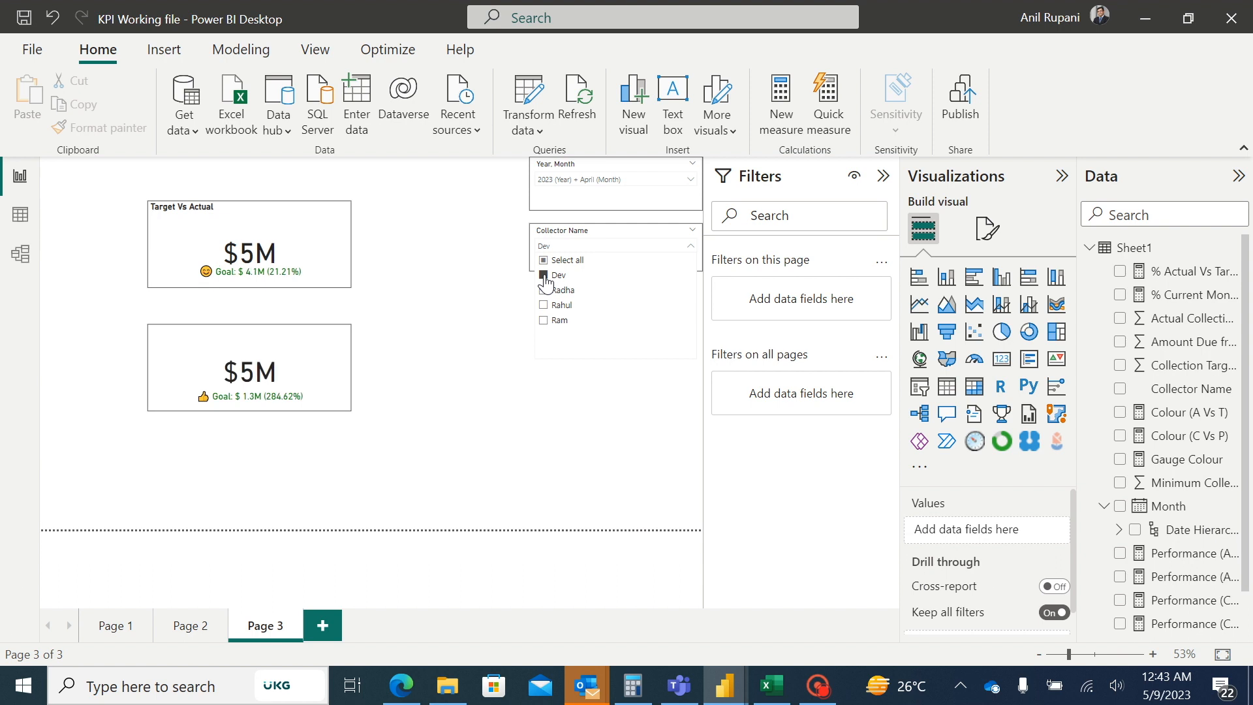
pyautogui.click(544, 322)
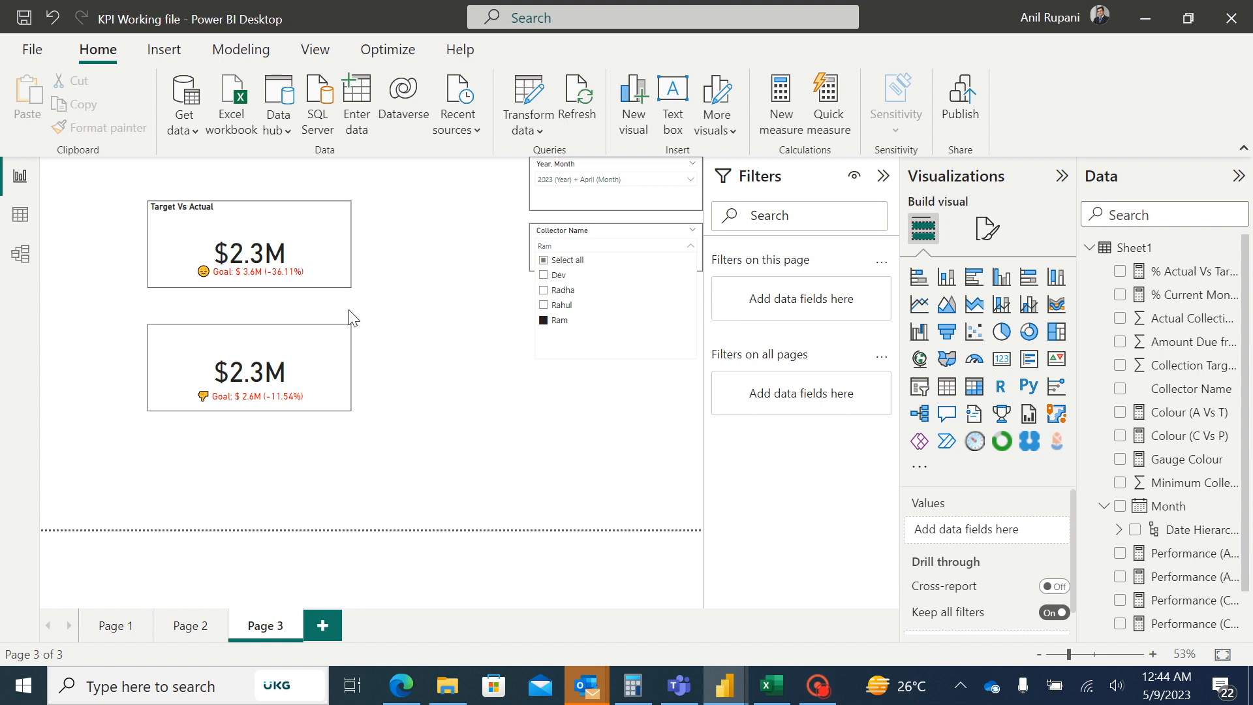
# Turn on the lower collections card's title, set its text to Current Vs Previous Month and make it bold.
pyautogui.click(346, 330)
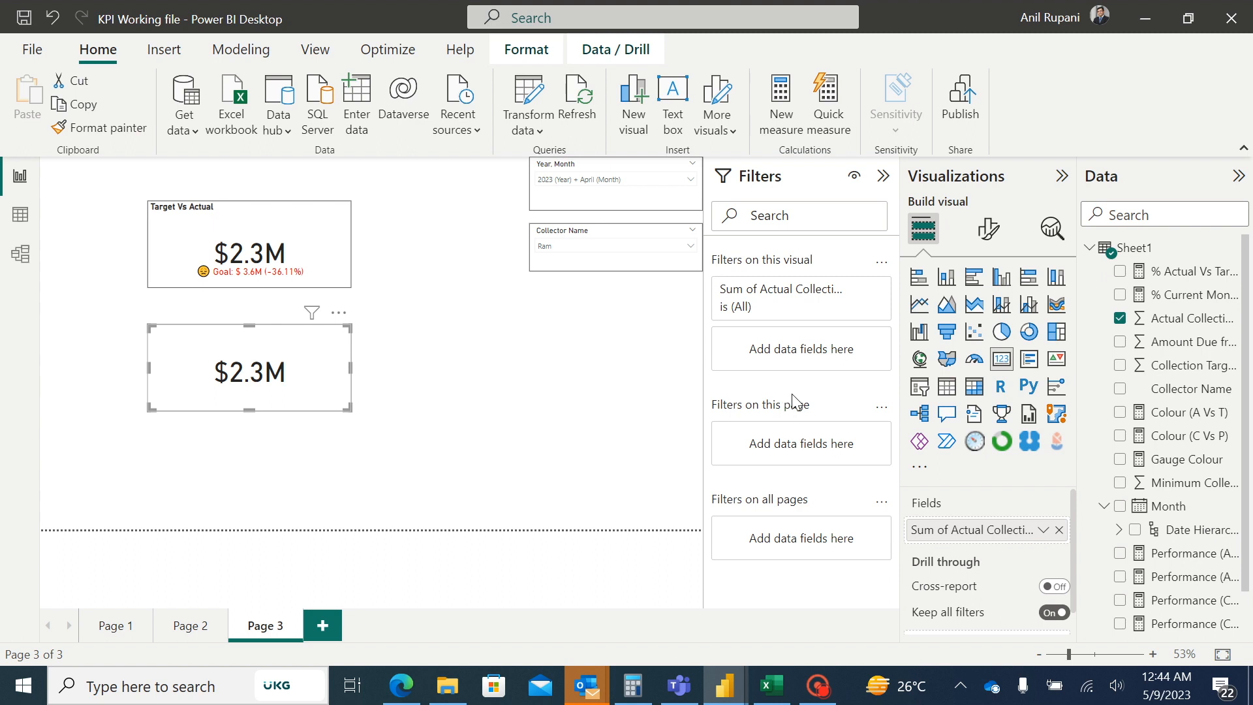
pyautogui.click(989, 230)
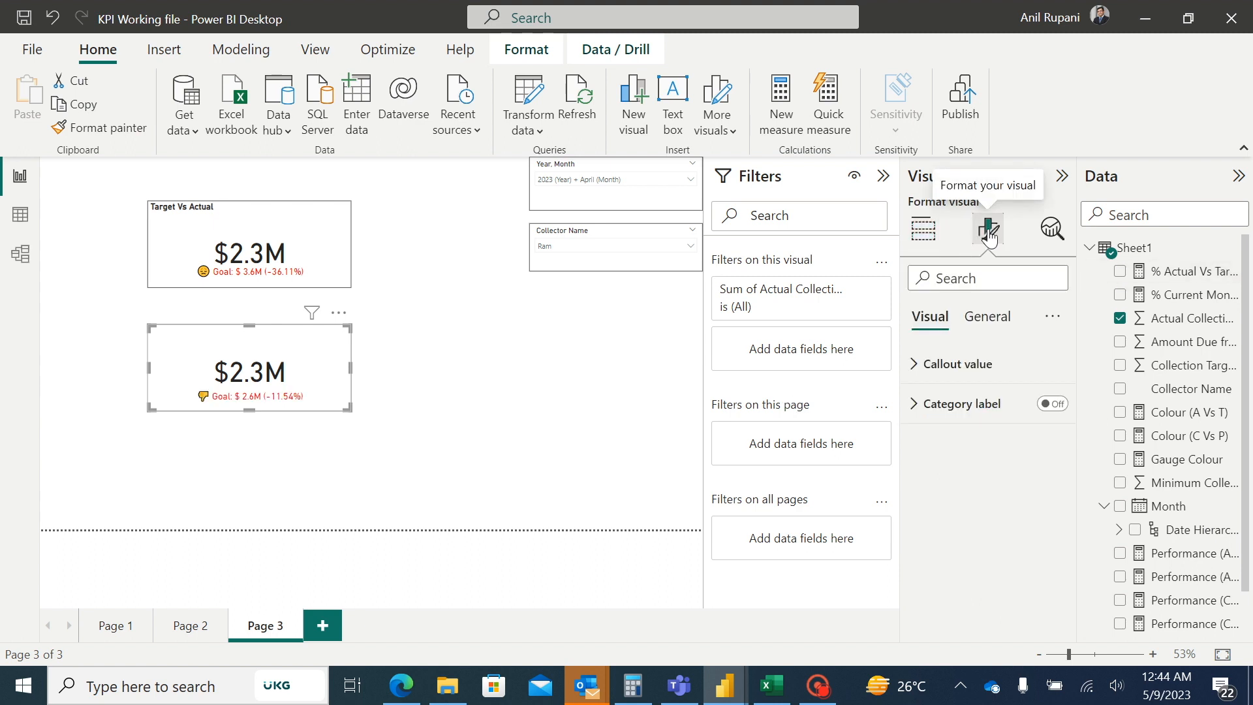
pyautogui.click(996, 321)
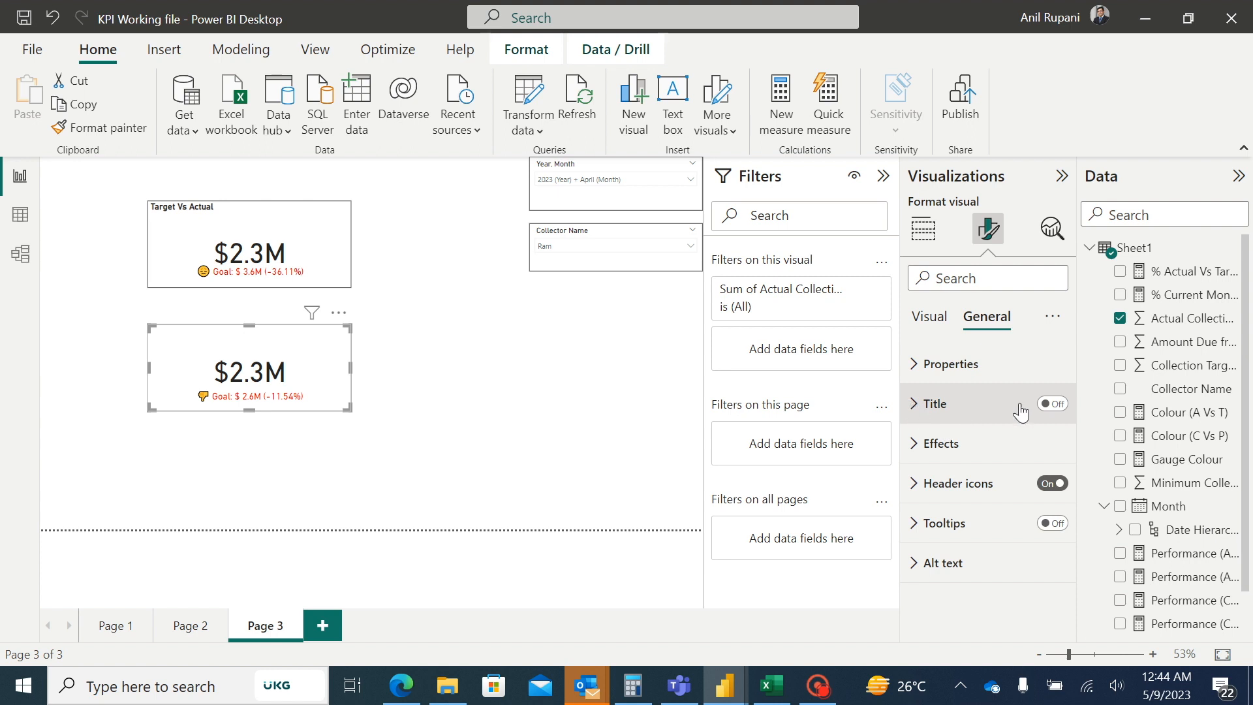
pyautogui.click(1057, 407)
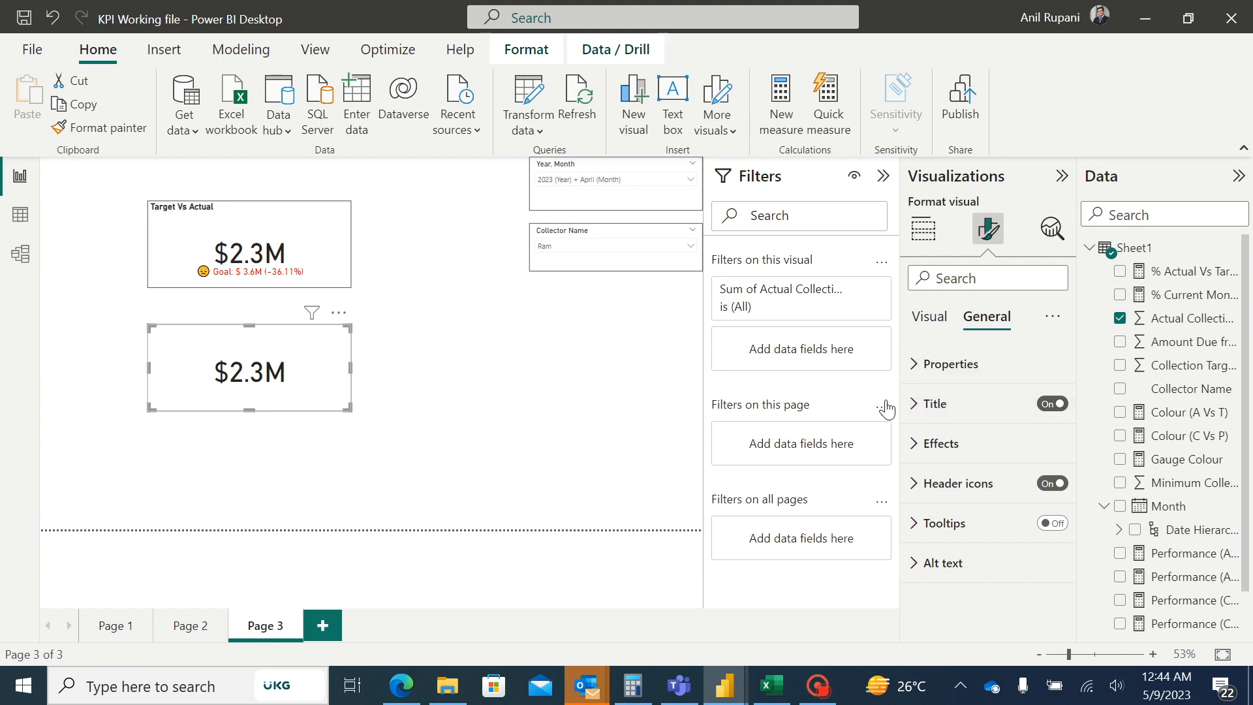
pyautogui.click(914, 409)
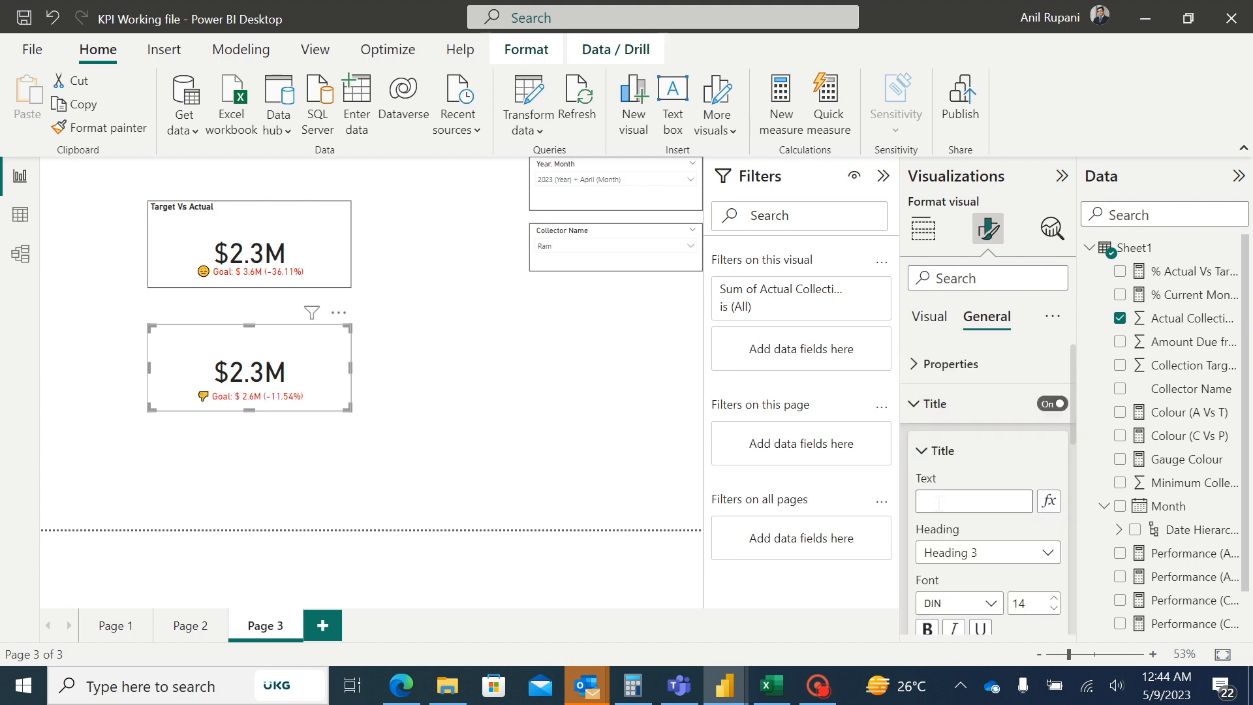
pyautogui.write('Curr')
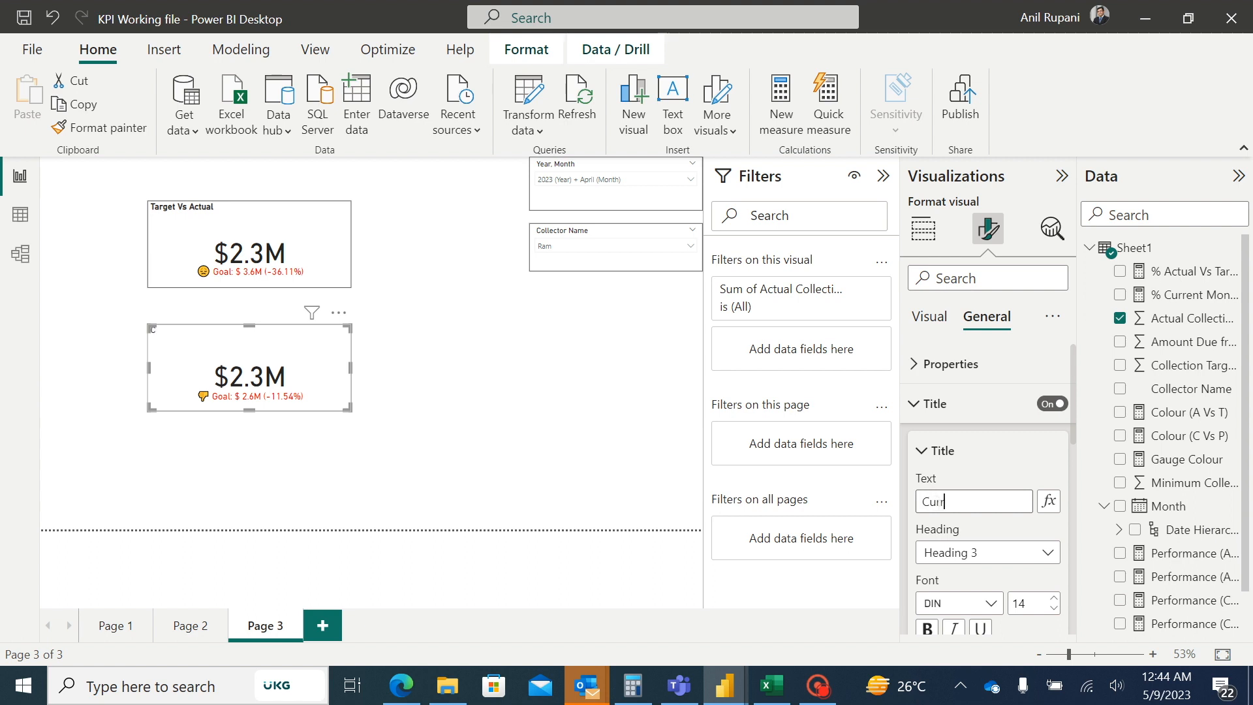
pyautogui.write('ent Vs Previous Month')
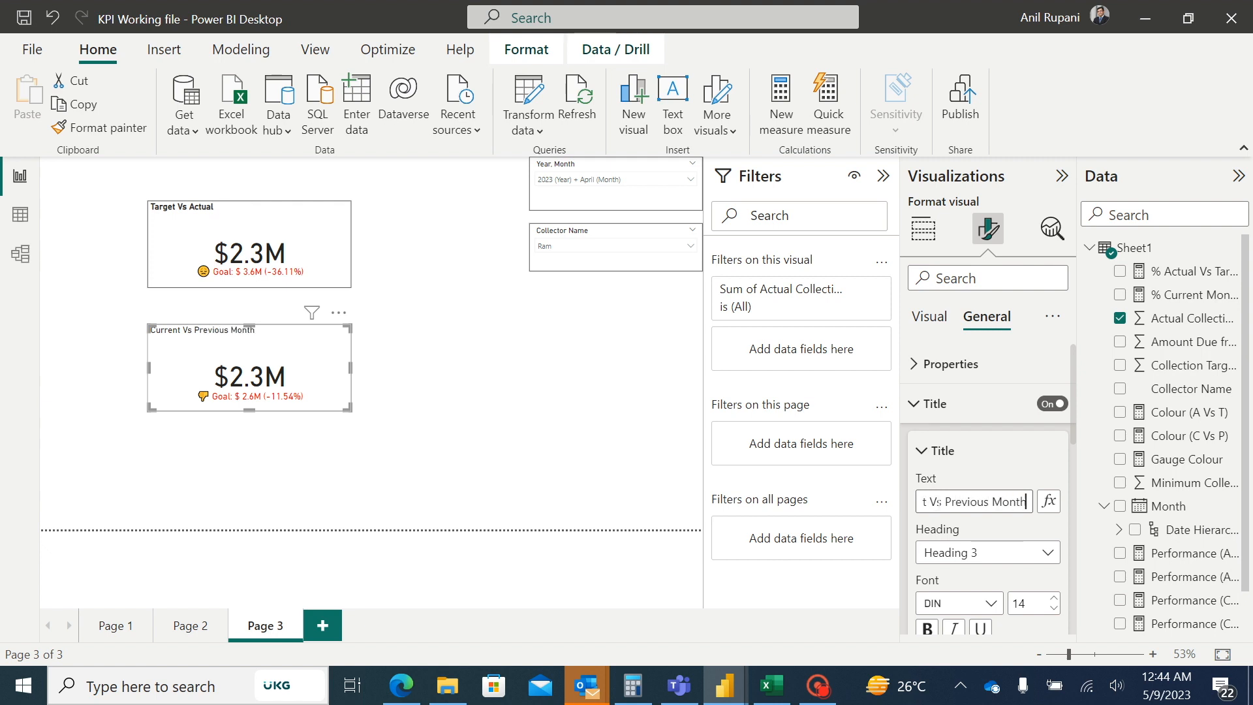
pyautogui.click(928, 629)
pyautogui.click(529, 530)
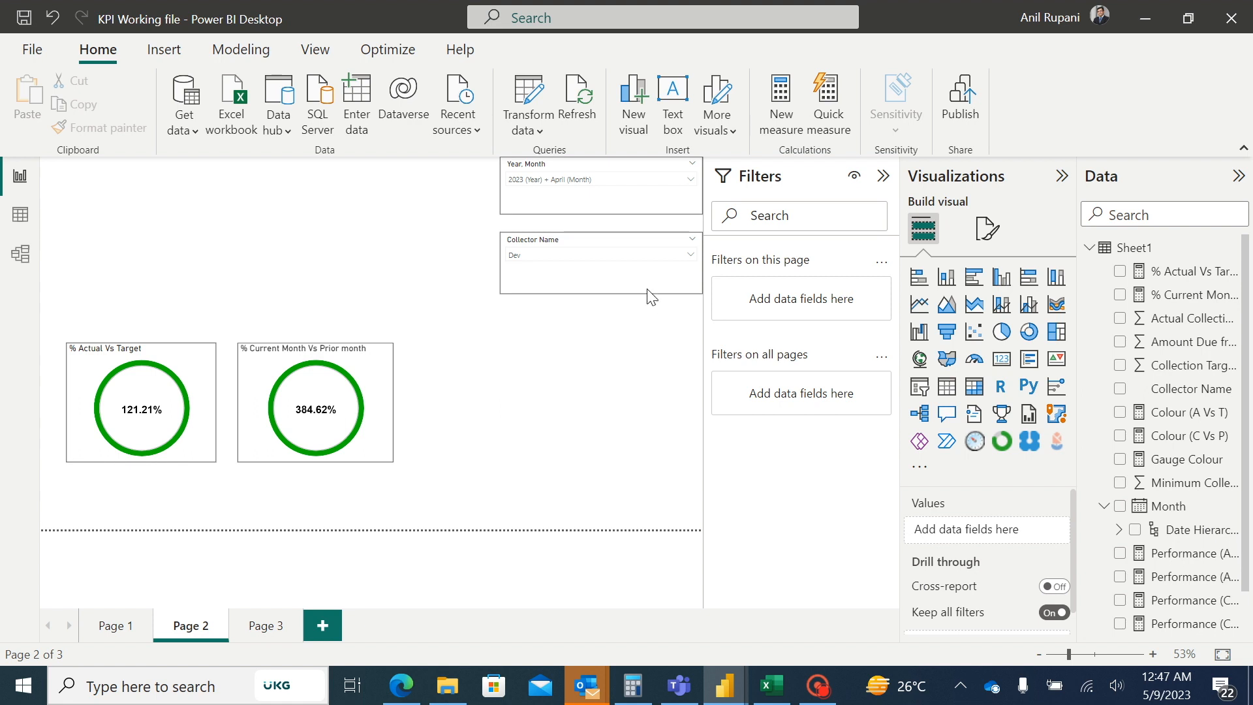
# Clear the selected collector in Page 2's Collector Name filter and reselect the same collector.
pyautogui.click(646, 258)
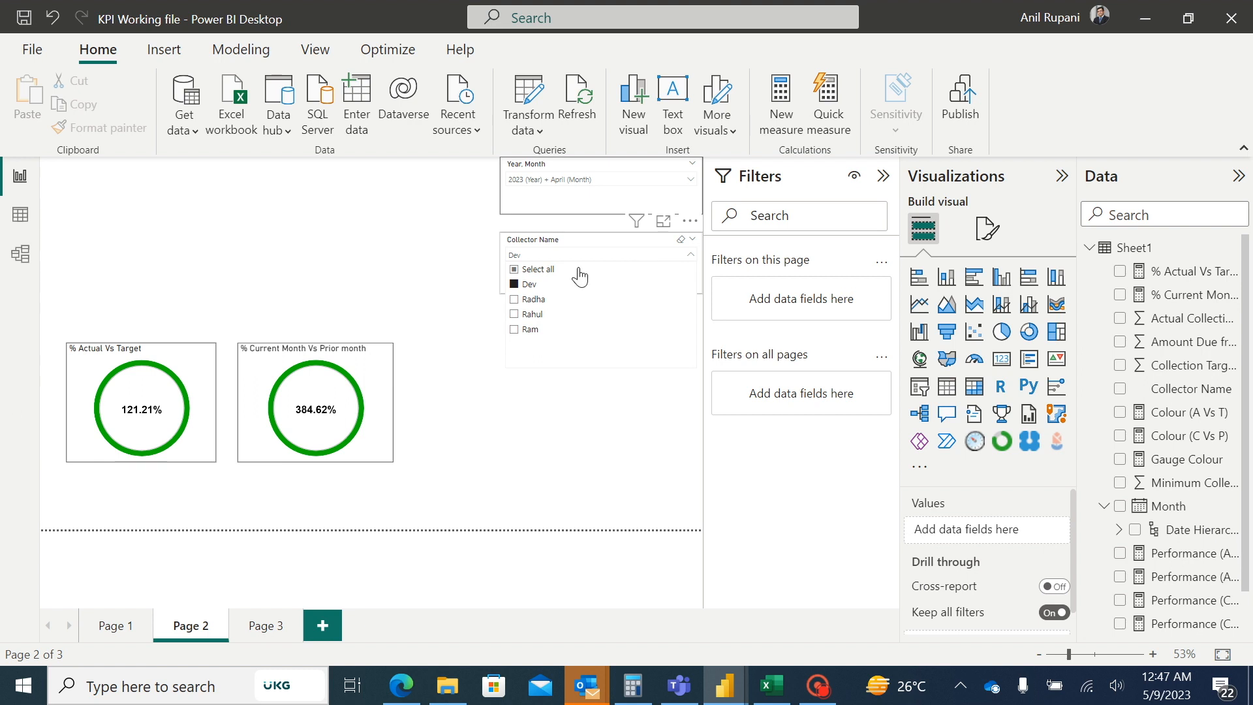
pyautogui.click(526, 291)
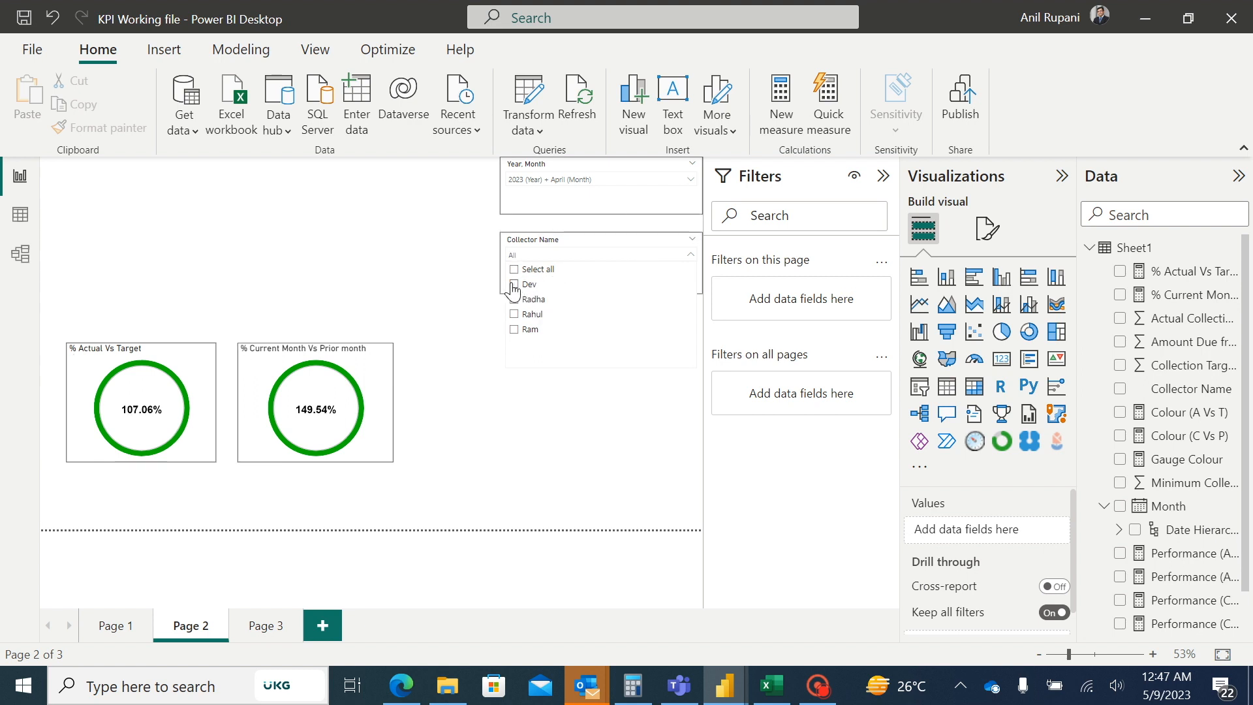
pyautogui.click(514, 285)
pyautogui.click(518, 418)
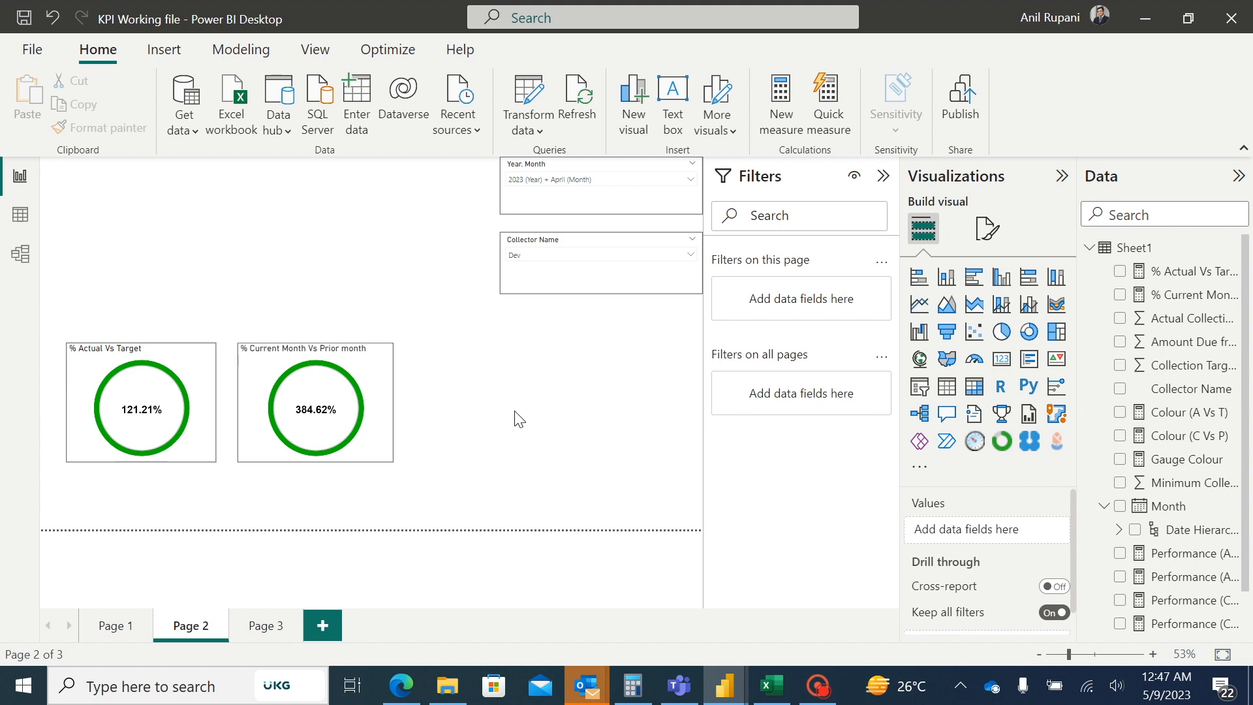
# Check Page 2's percentage gauges by filtering Collector Name to the second, third and fourth listed collectors in turn.
pyautogui.click(568, 259)
pyautogui.click(514, 300)
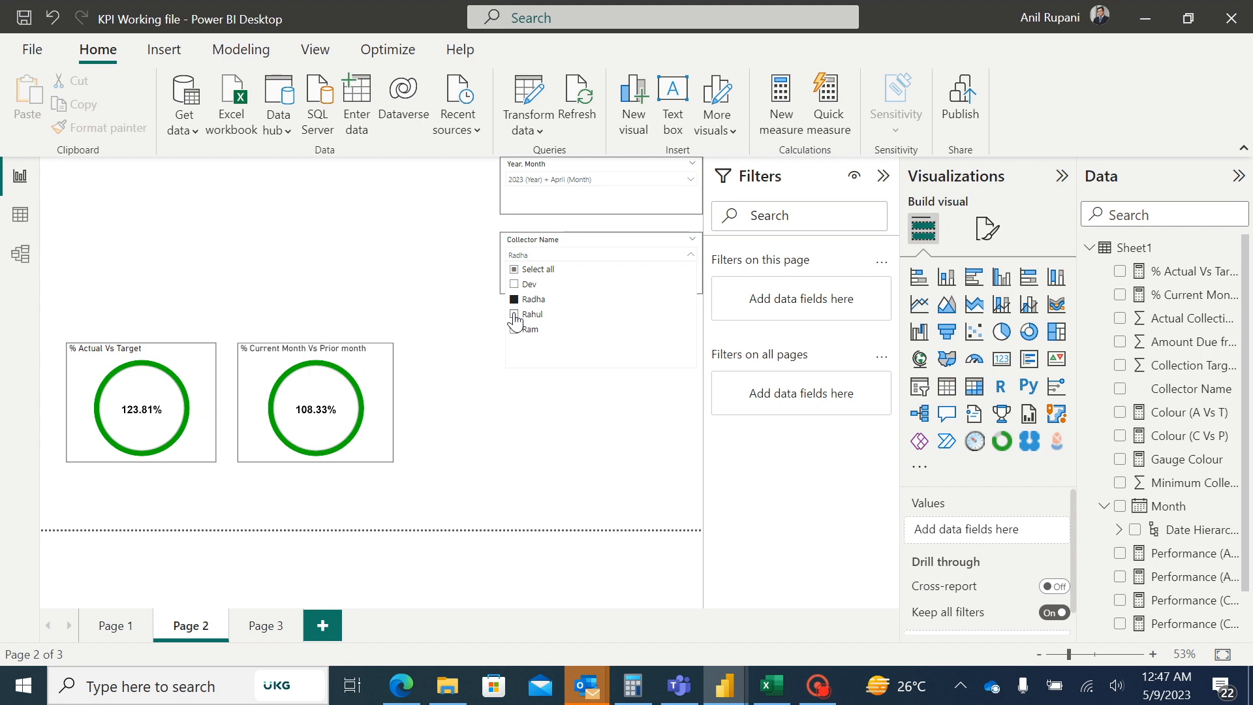
pyautogui.click(515, 315)
pyautogui.click(514, 329)
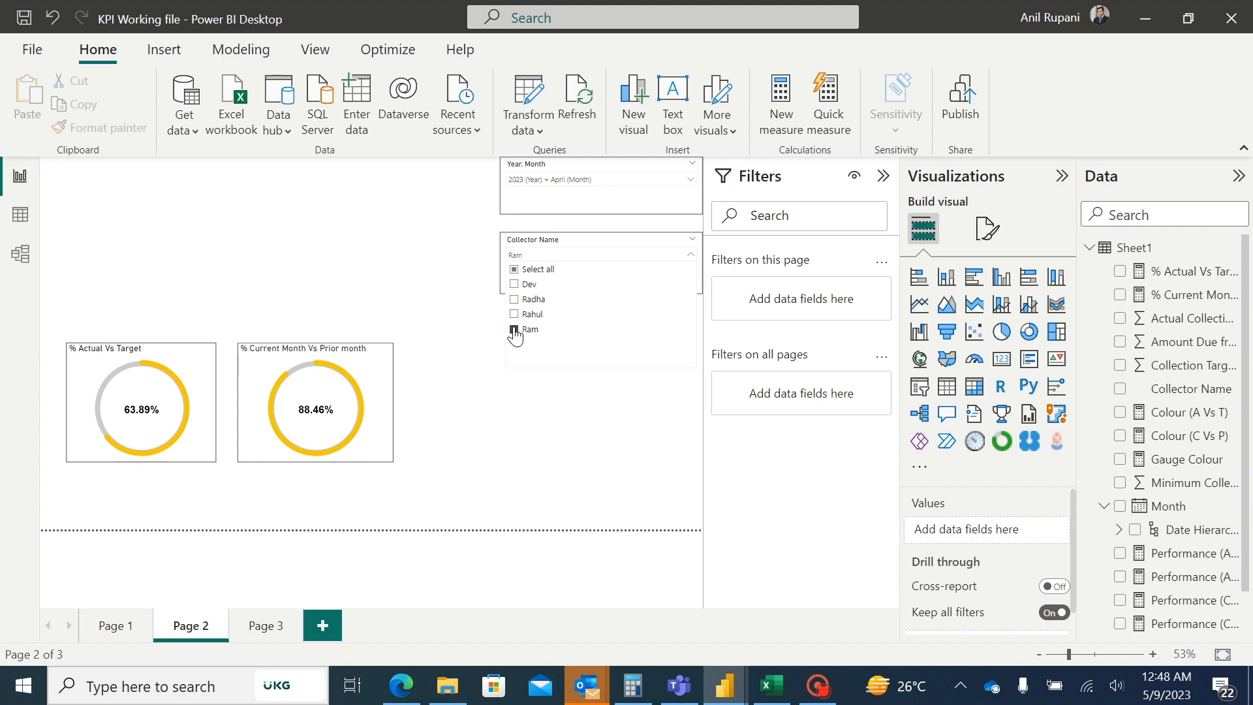
pyautogui.click(465, 301)
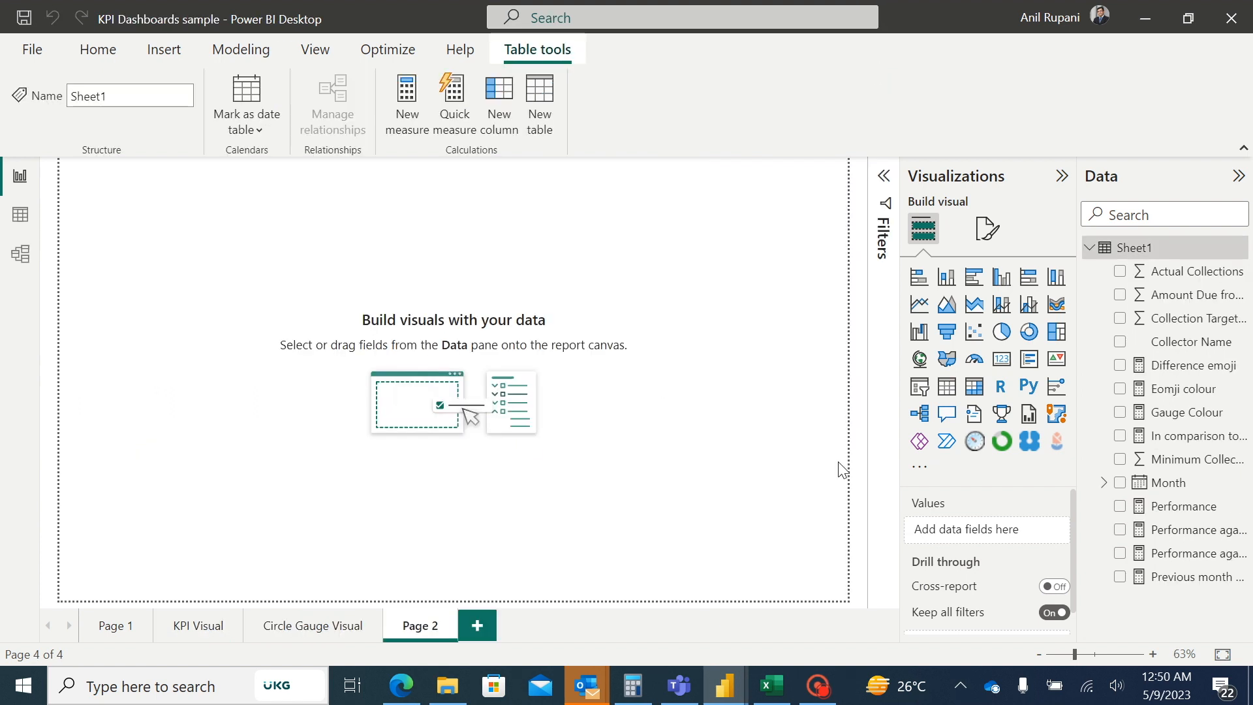
# Add an empty Circle KPI Gauge to Page 2 and search the Power BI visuals gallery for kpi.
pyautogui.click(1003, 441)
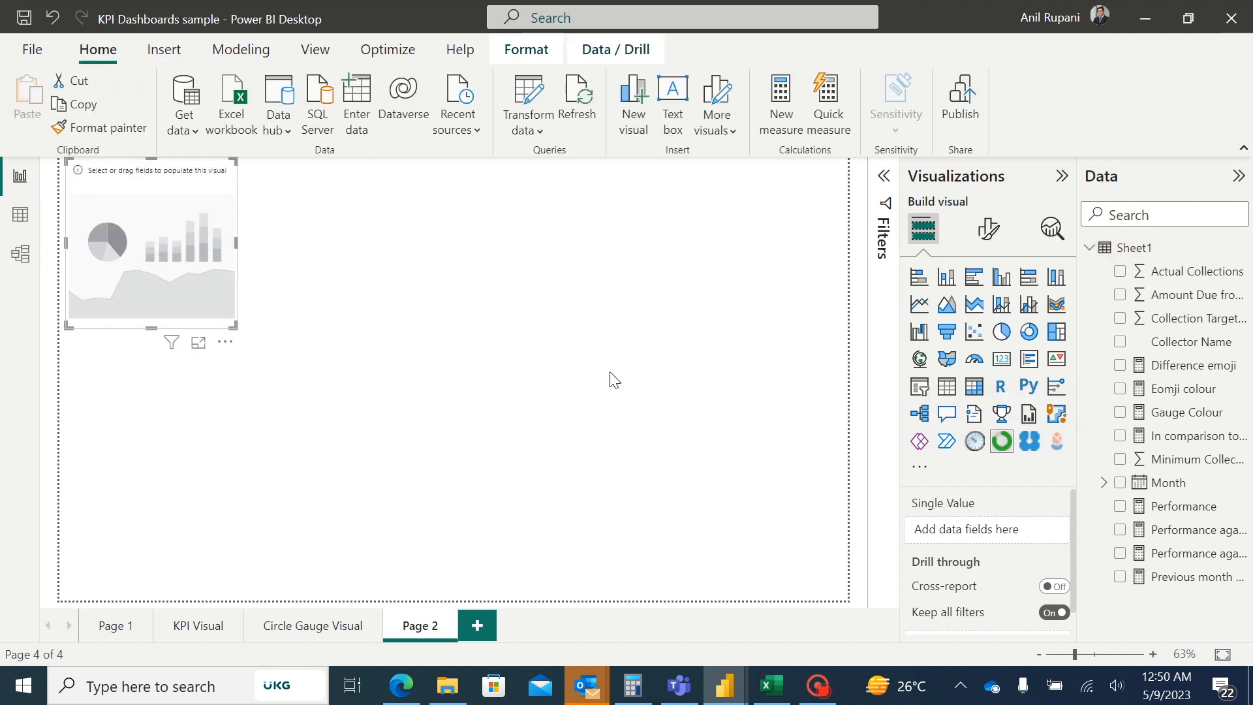
pyautogui.click(920, 470)
pyautogui.click(1011, 479)
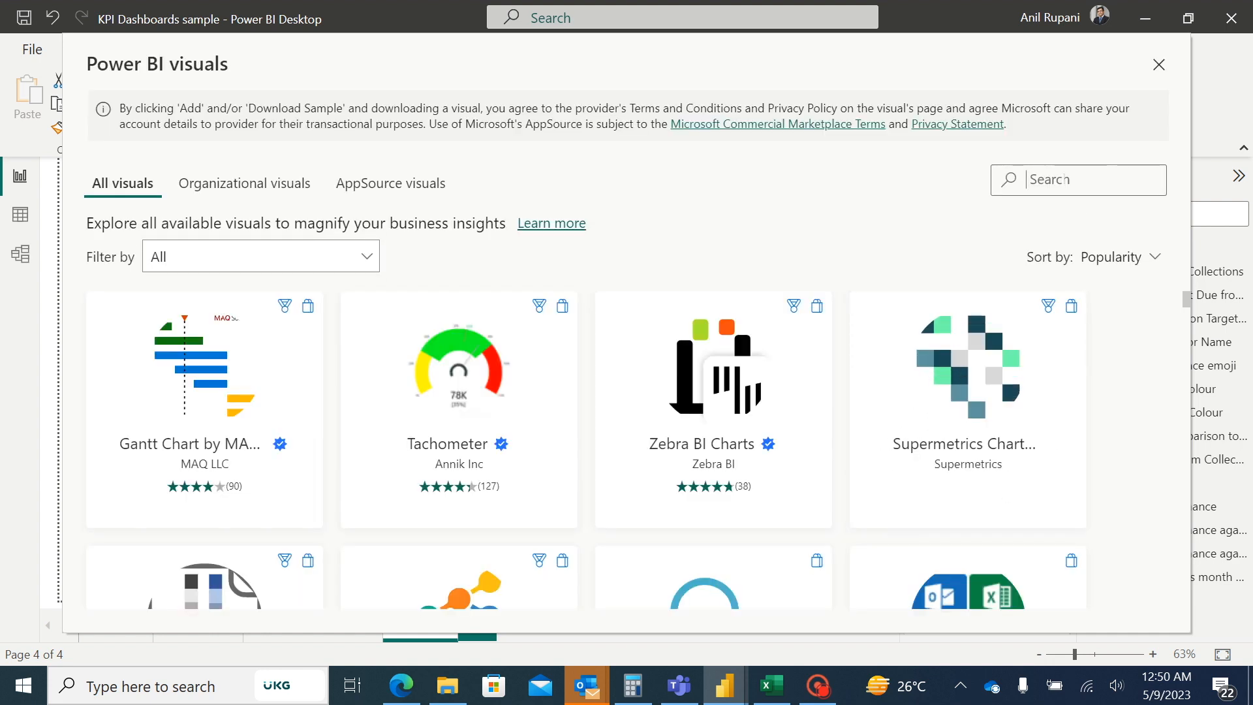
pyautogui.click(1068, 179)
pyautogui.write('kpi')
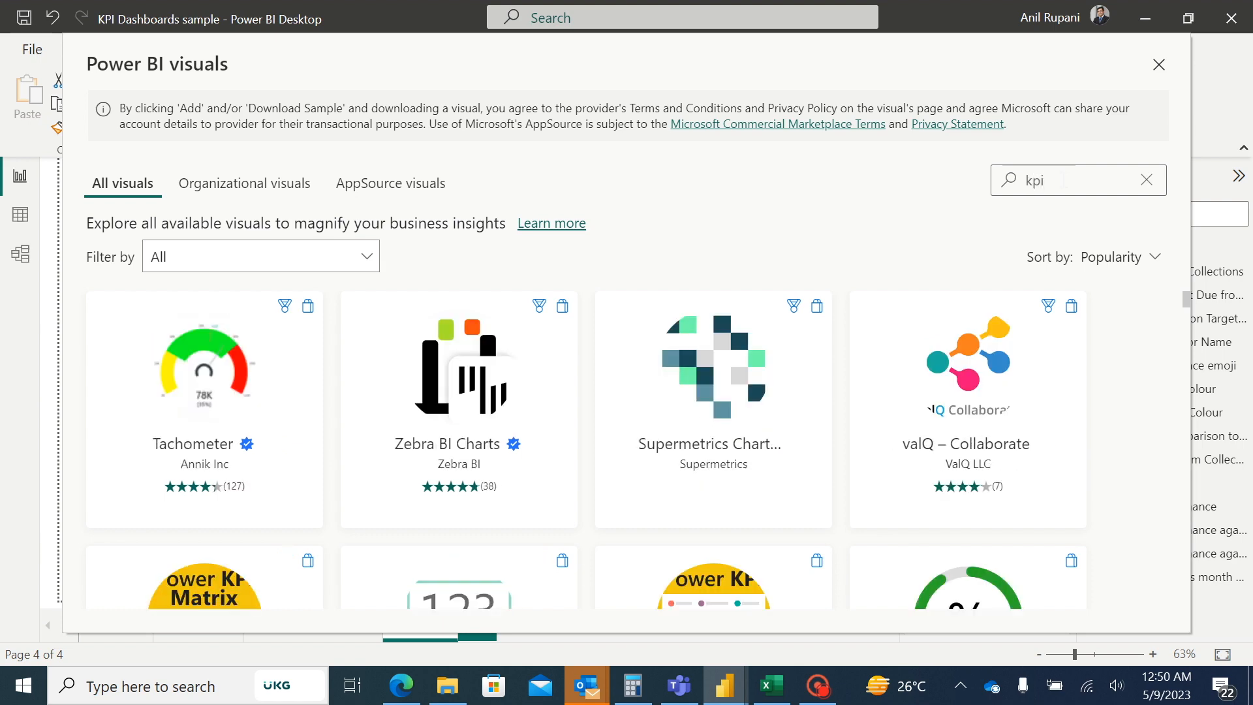
pyautogui.moveTo(1187, 296); pyautogui.dragTo(1188, 304)
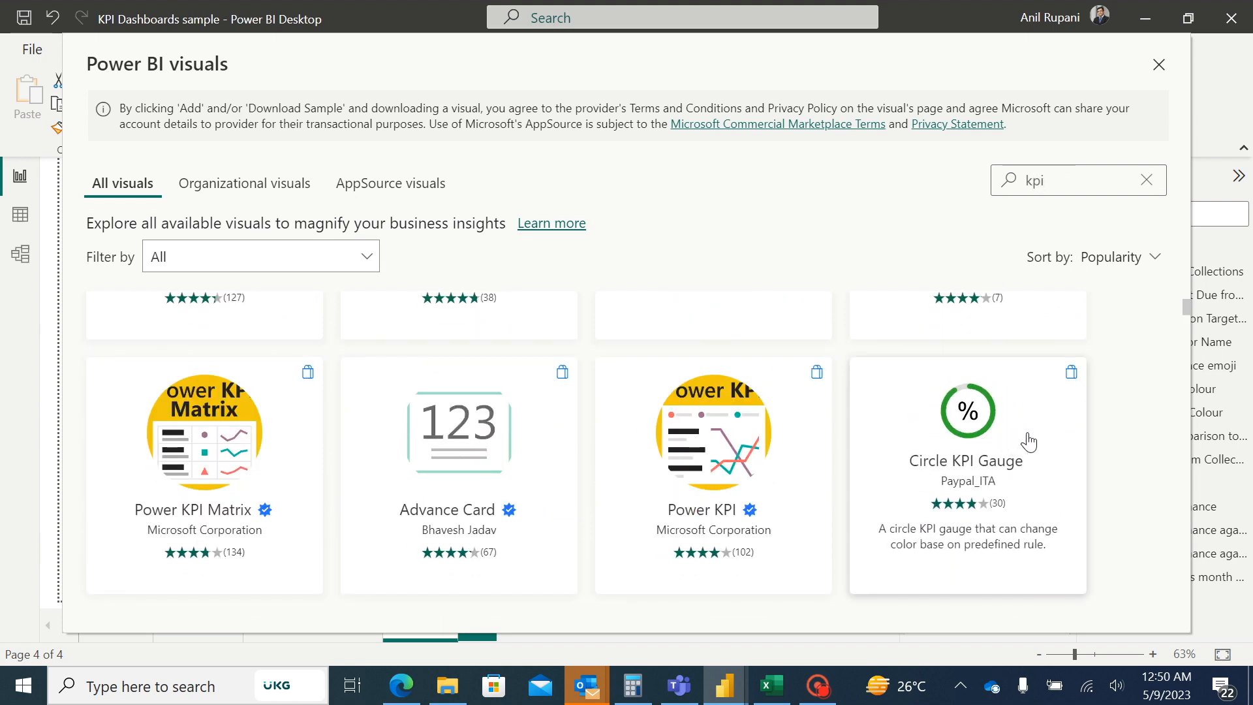
pyautogui.click(1159, 67)
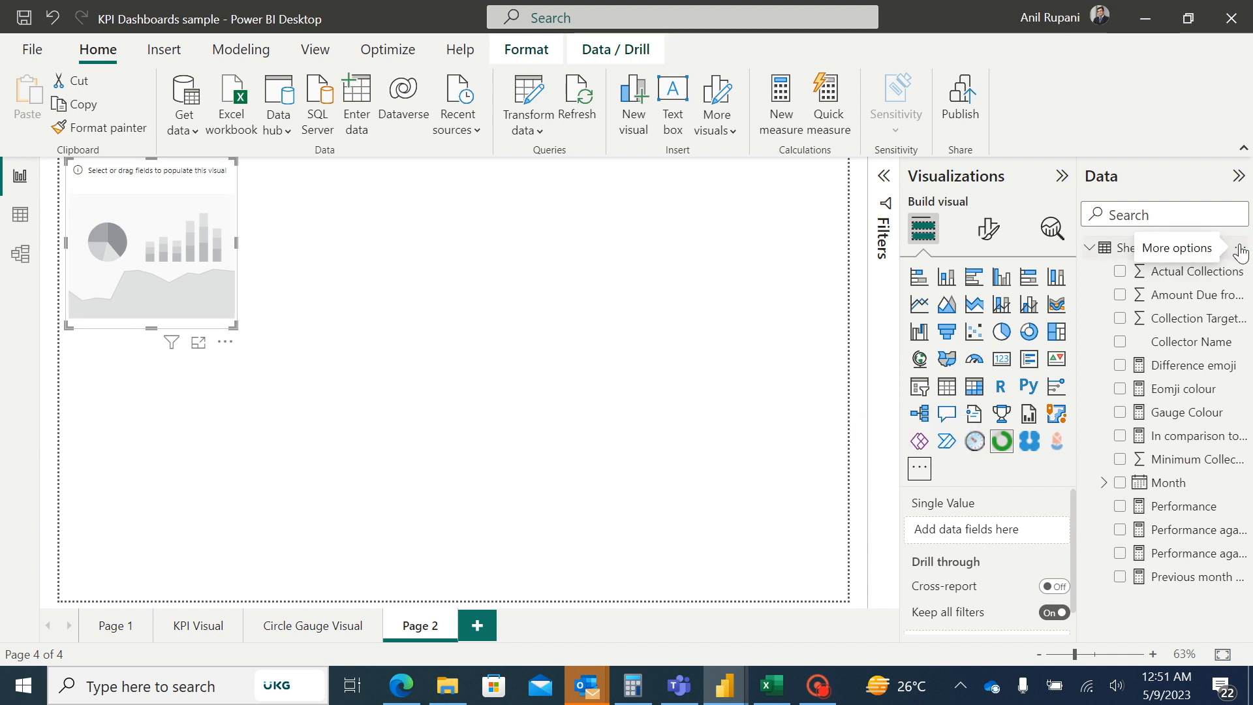
# Create a Sheet1 measure named % Actual Vs Target whose formula begins with the sum of Actual Collections.
pyautogui.click(1240, 253)
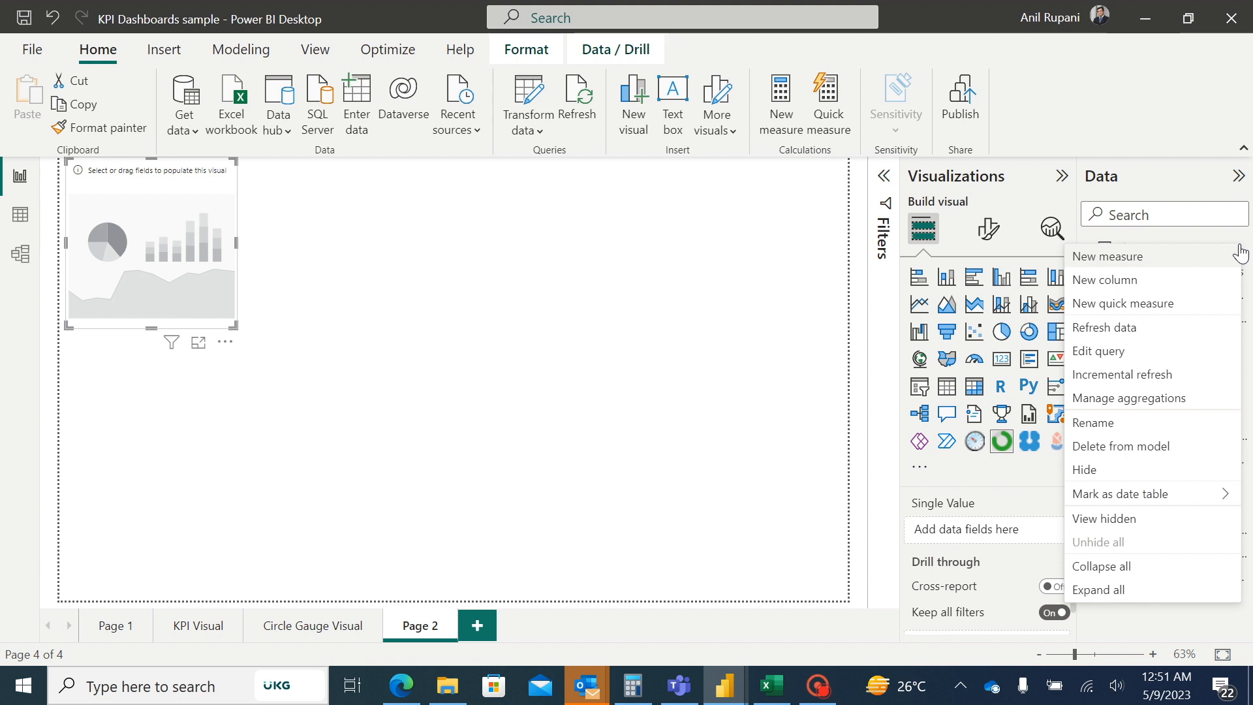
pyautogui.click(1113, 256)
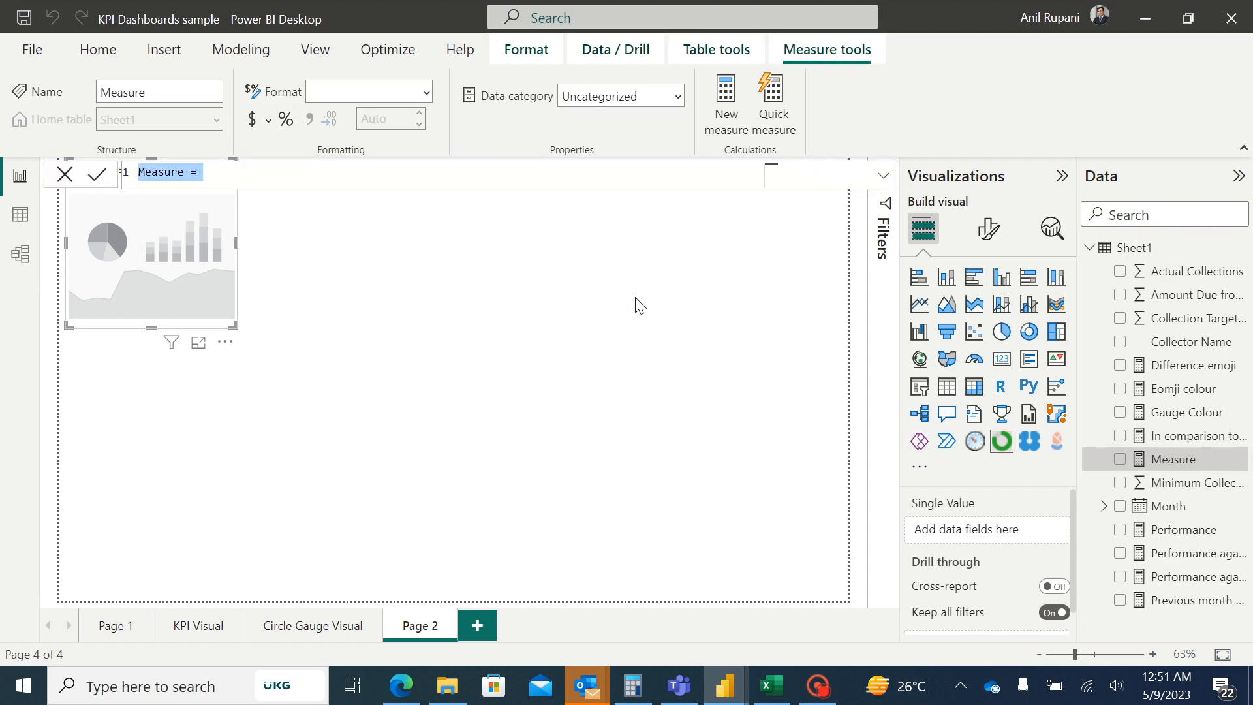
pyautogui.press('BackSpace')
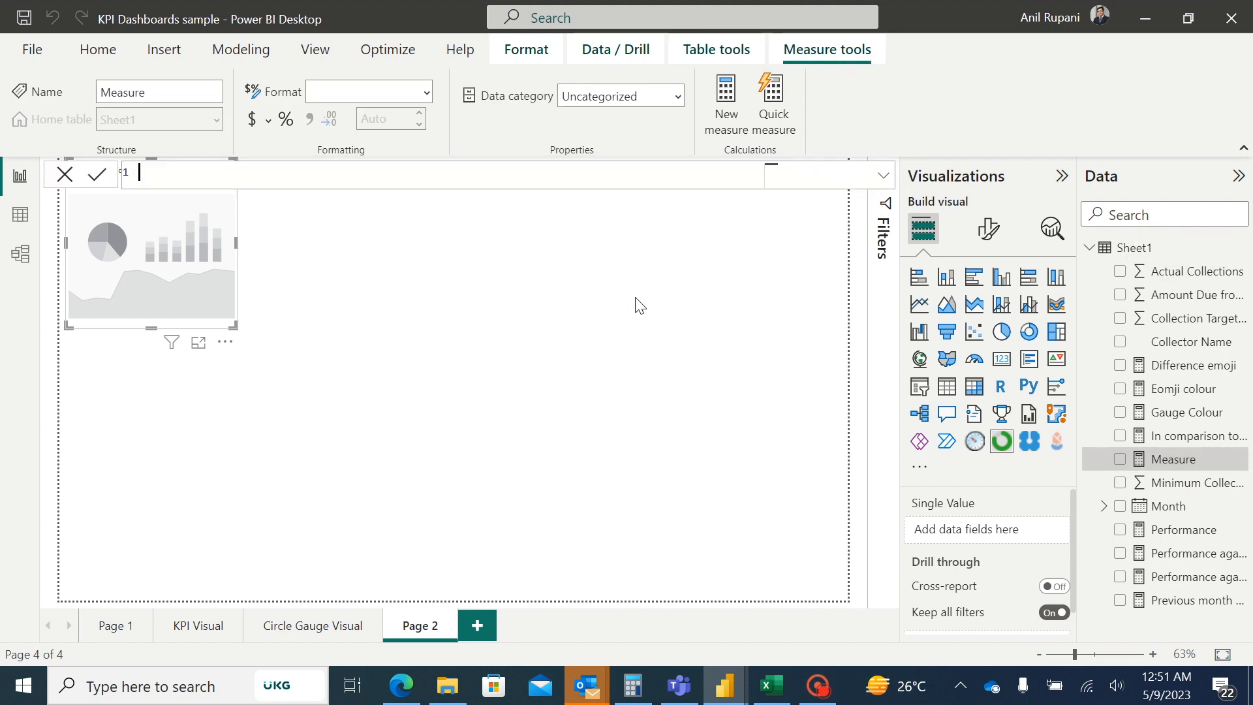
pyautogui.write('% ')
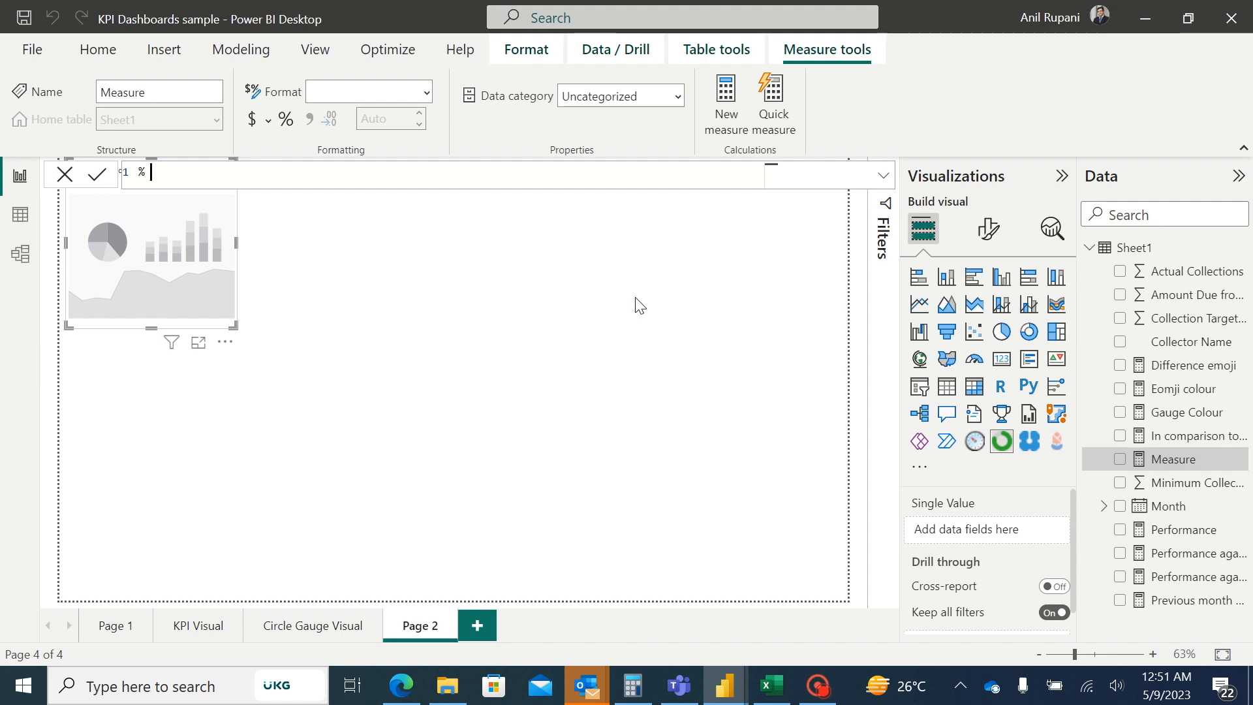
pyautogui.write('Actual Vs ')
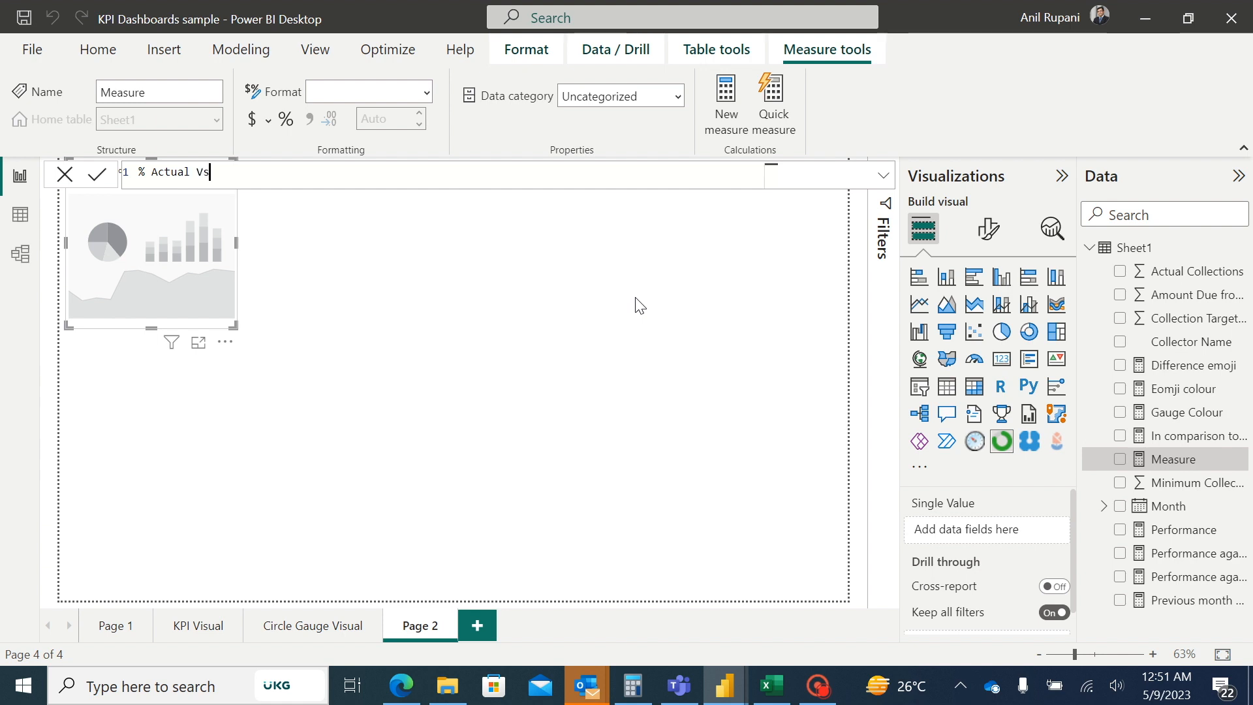
pyautogui.write('Target = Sum')
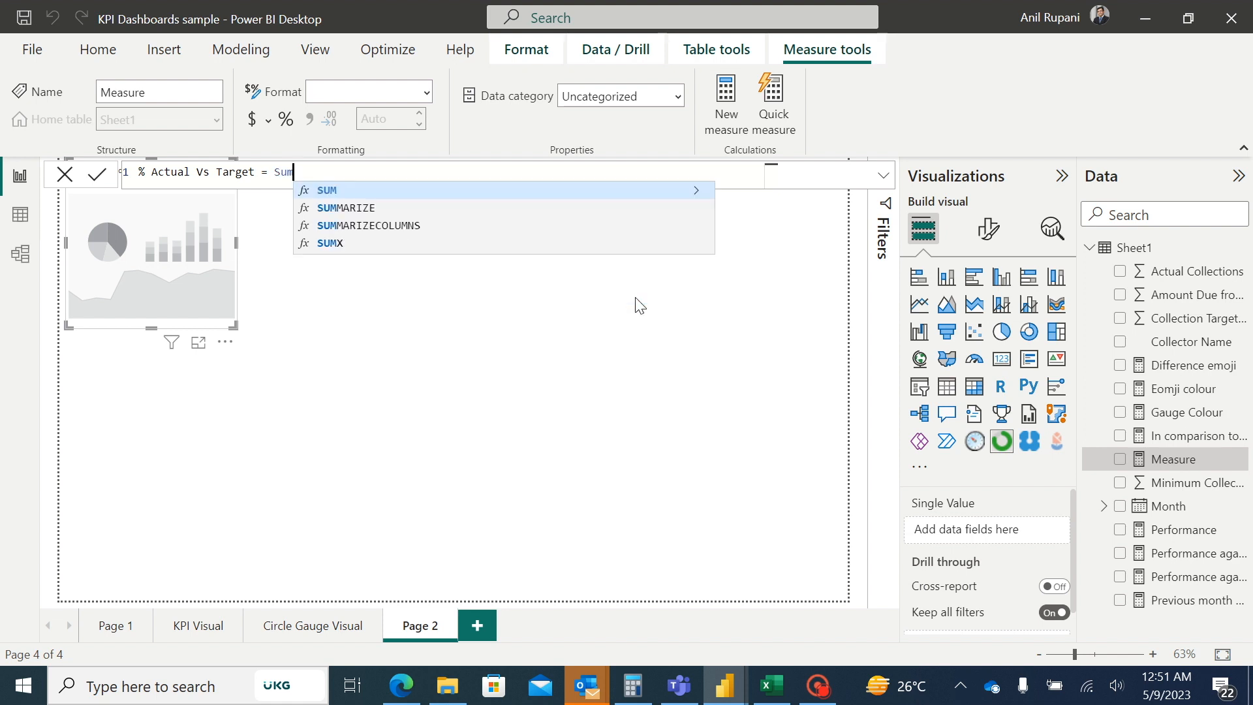
pyautogui.write('(')
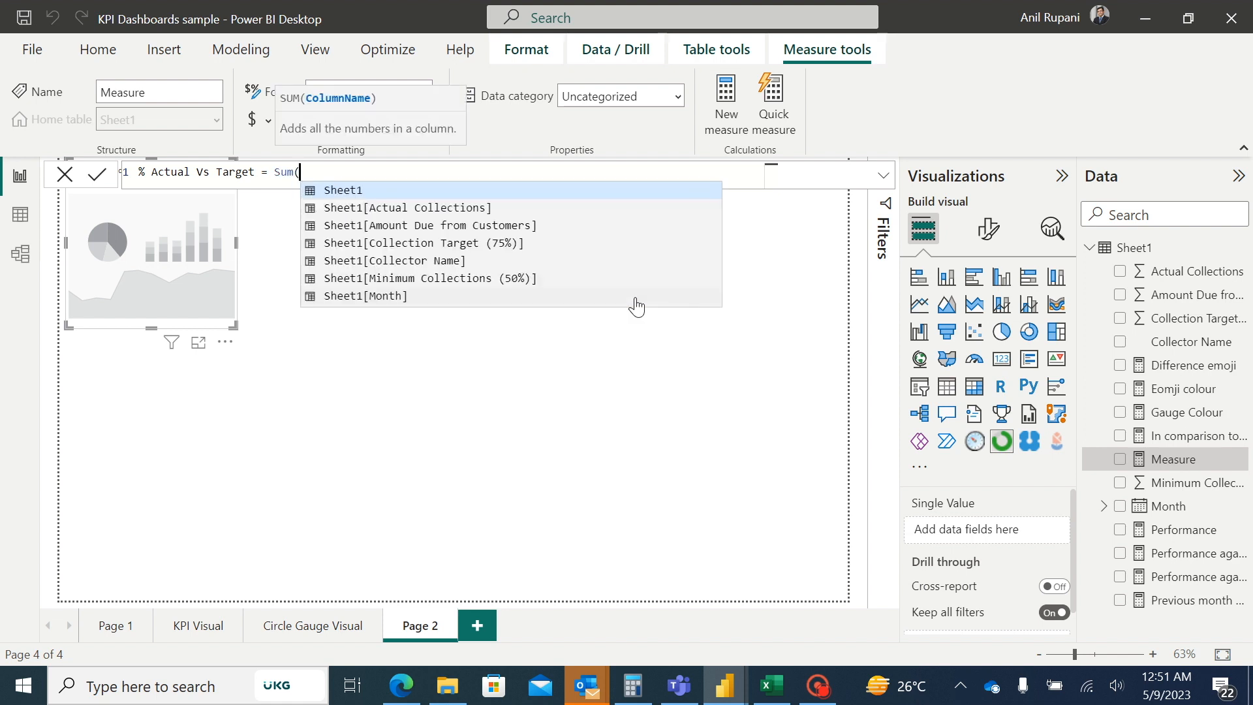
pyautogui.click(465, 208)
pyautogui.write(')')
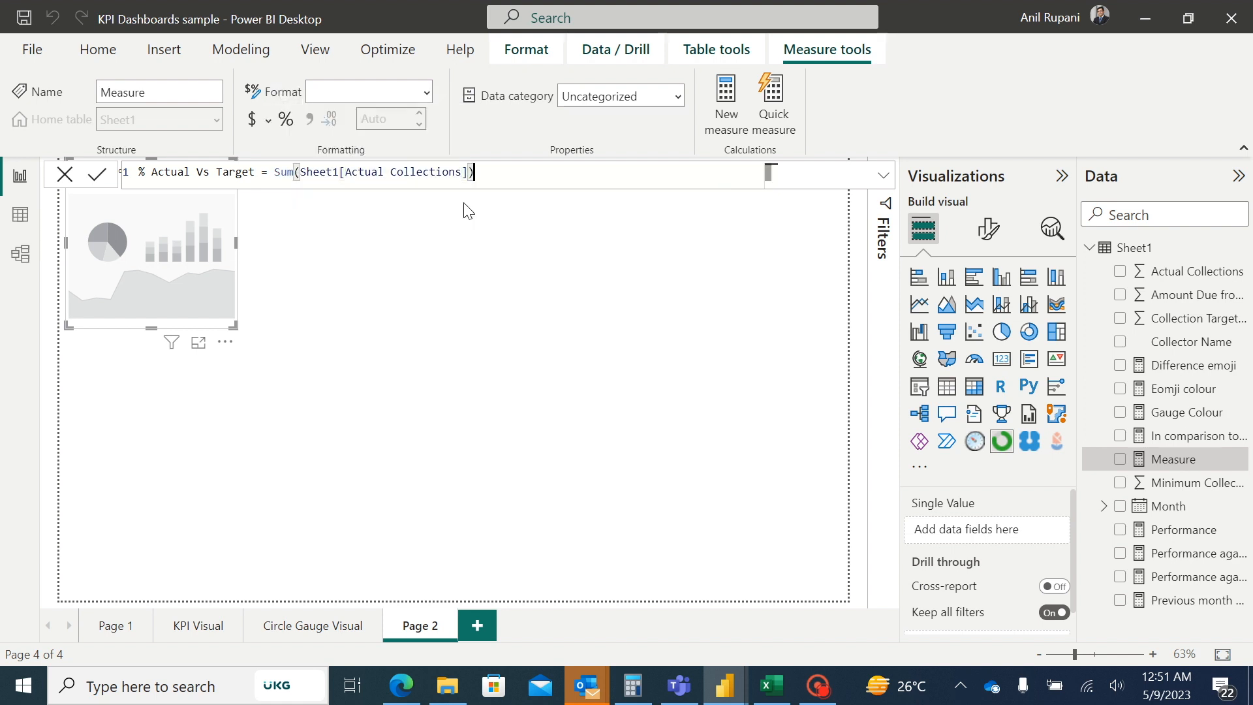
# Complete the % Actual Vs Target formula by dividing by the sum of Collection Target (75%), and format the measure as a percentage.
pyautogui.write('/')
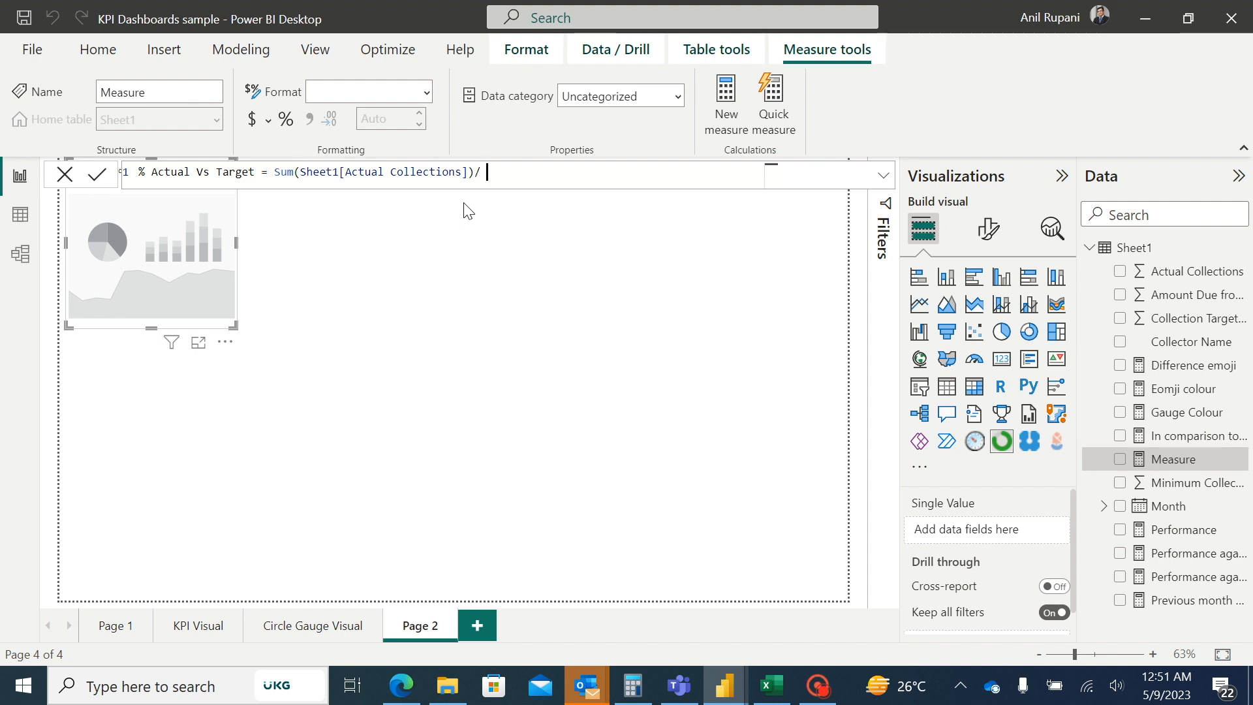
pyautogui.write(' Sum')
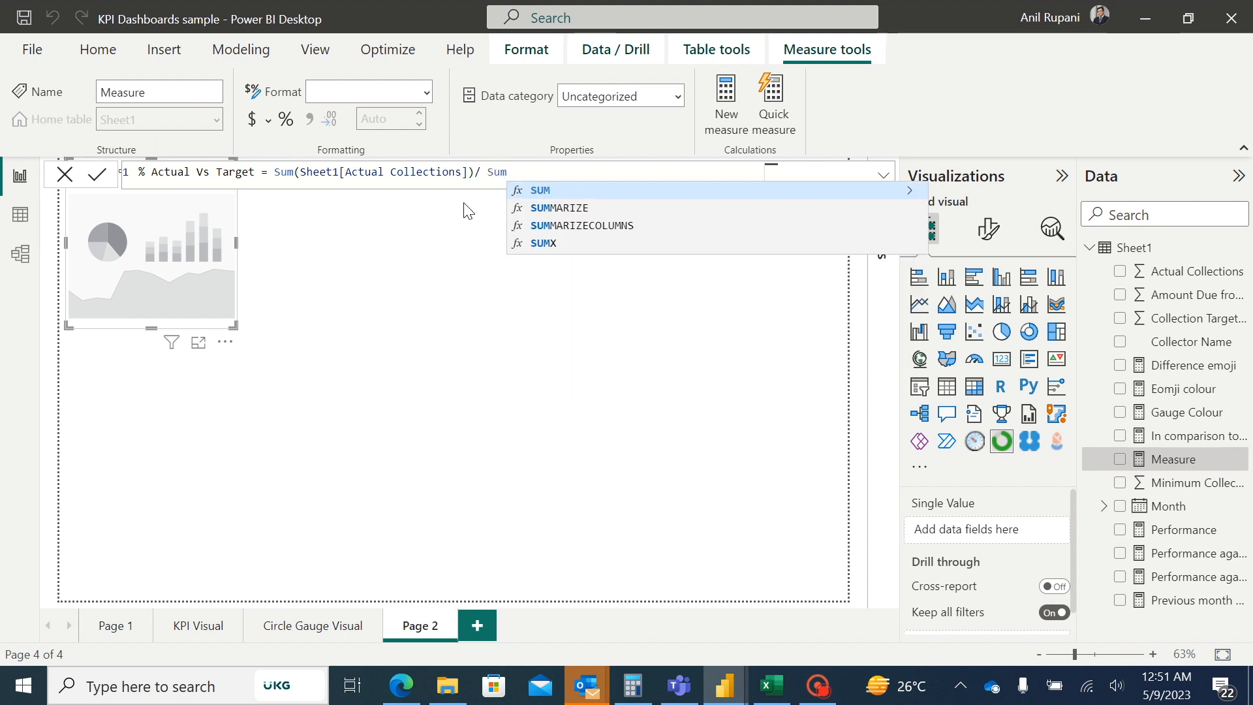
pyautogui.write('(')
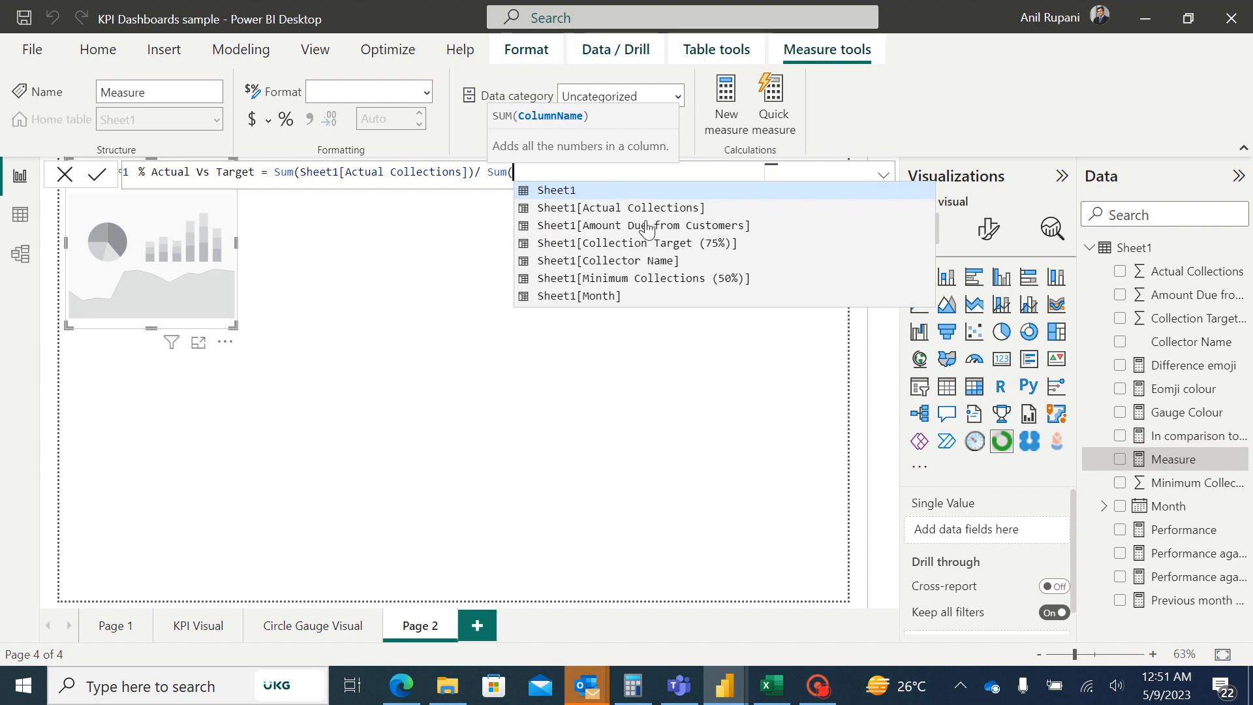
pyautogui.click(664, 243)
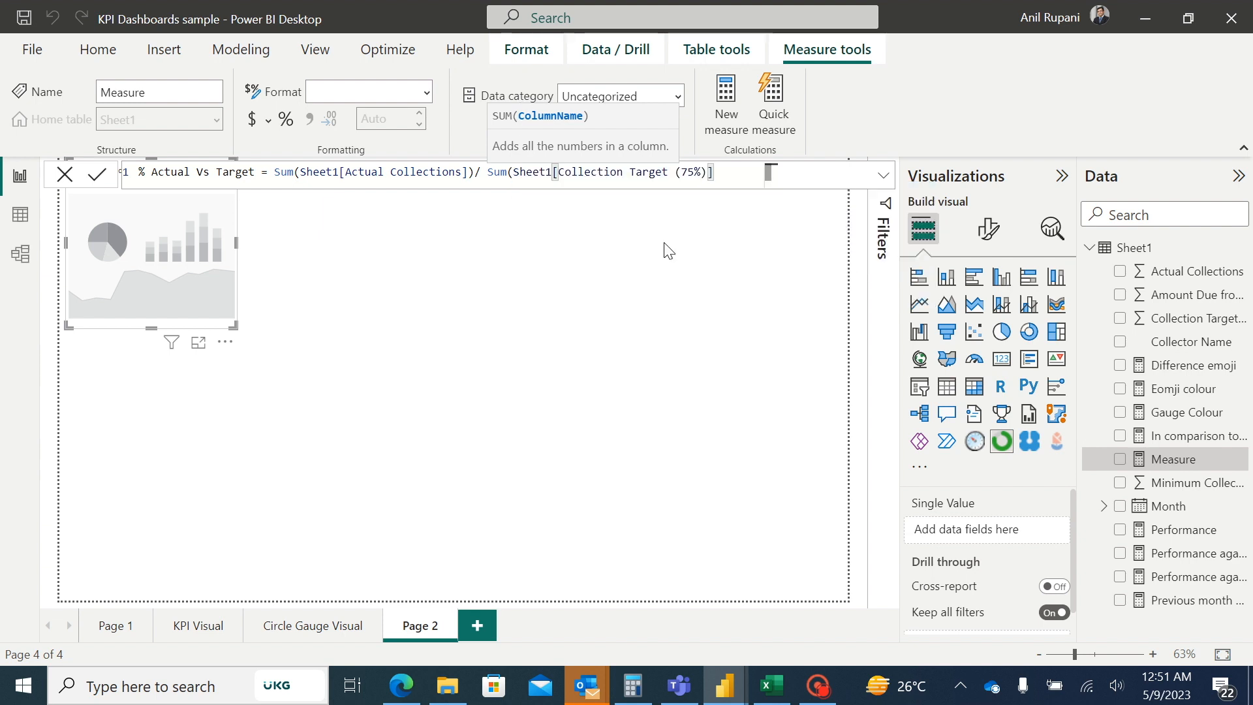
pyautogui.write(')')
pyautogui.press('Return')
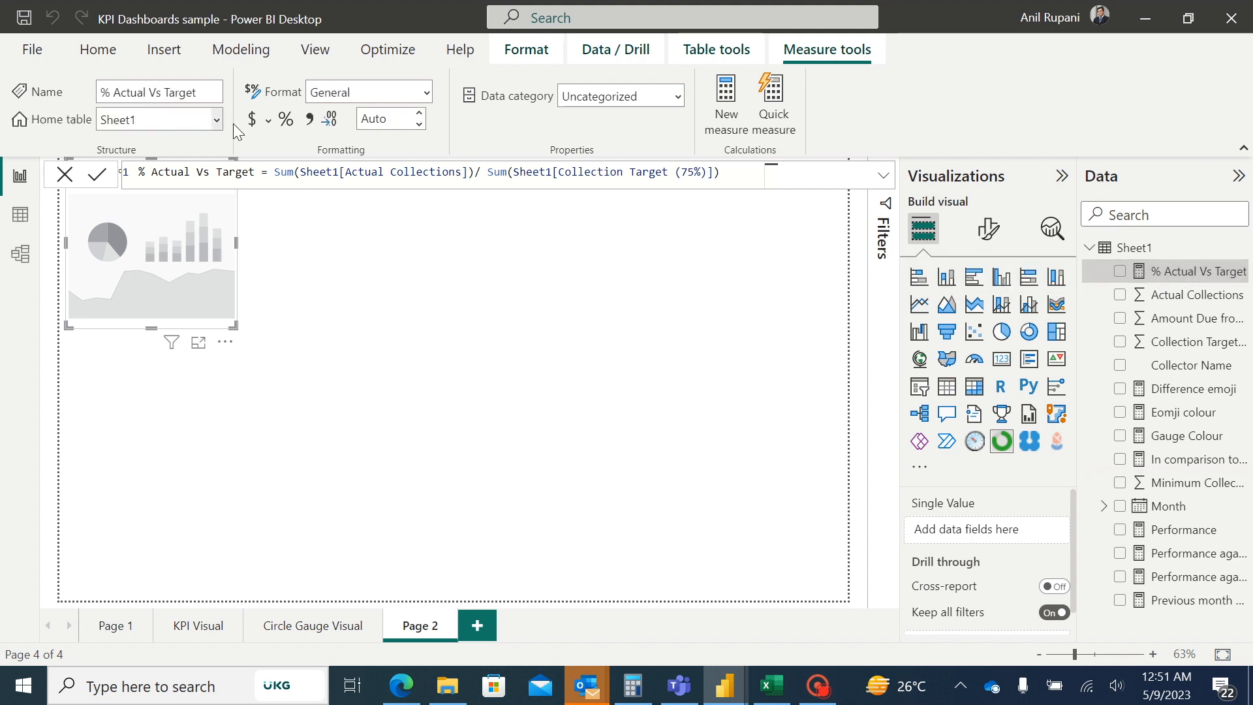
pyautogui.click(287, 121)
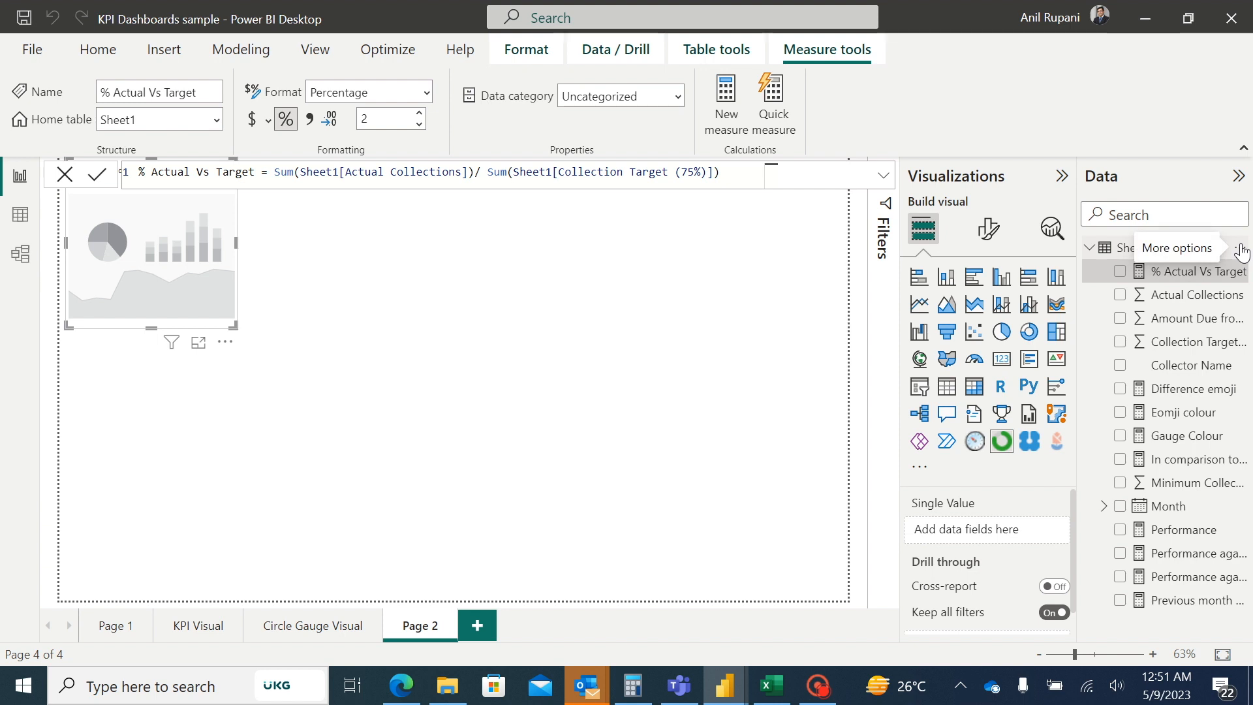
# Create a Sheet1 measure named % Current Vs Previous Month whose formula begins with the sum of Actual Collections.
pyautogui.click(1241, 251)
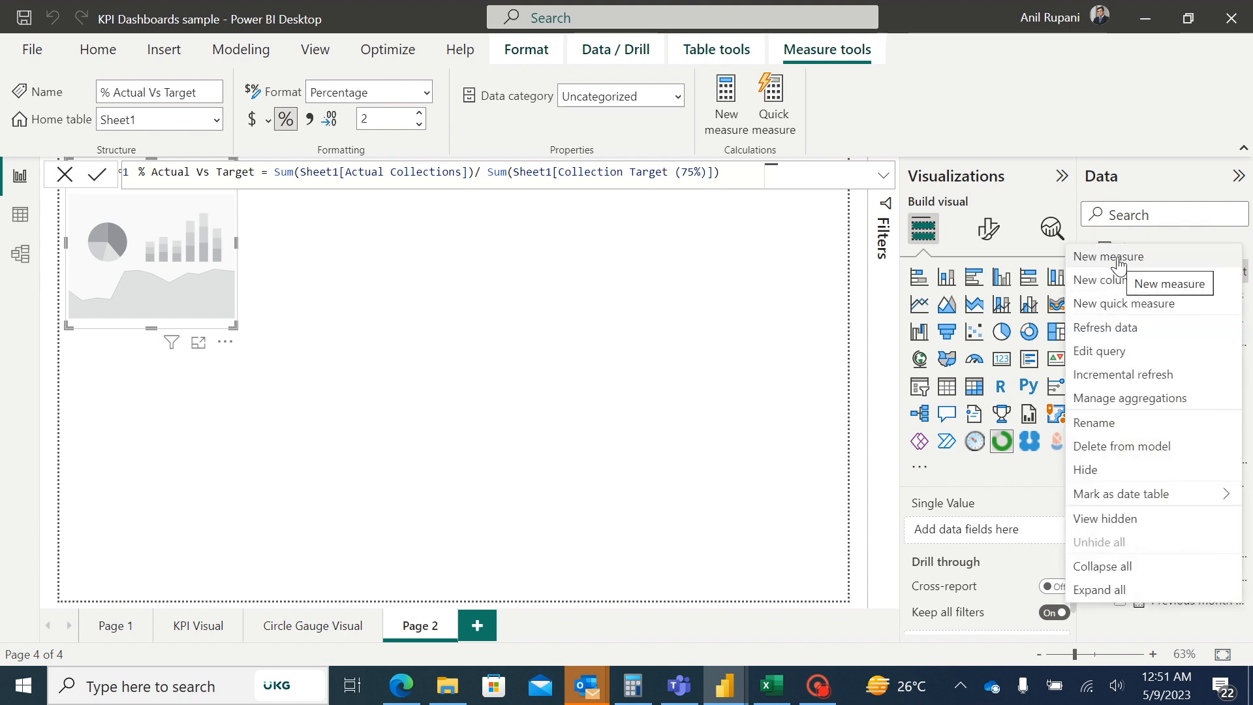
pyautogui.click(646, 338)
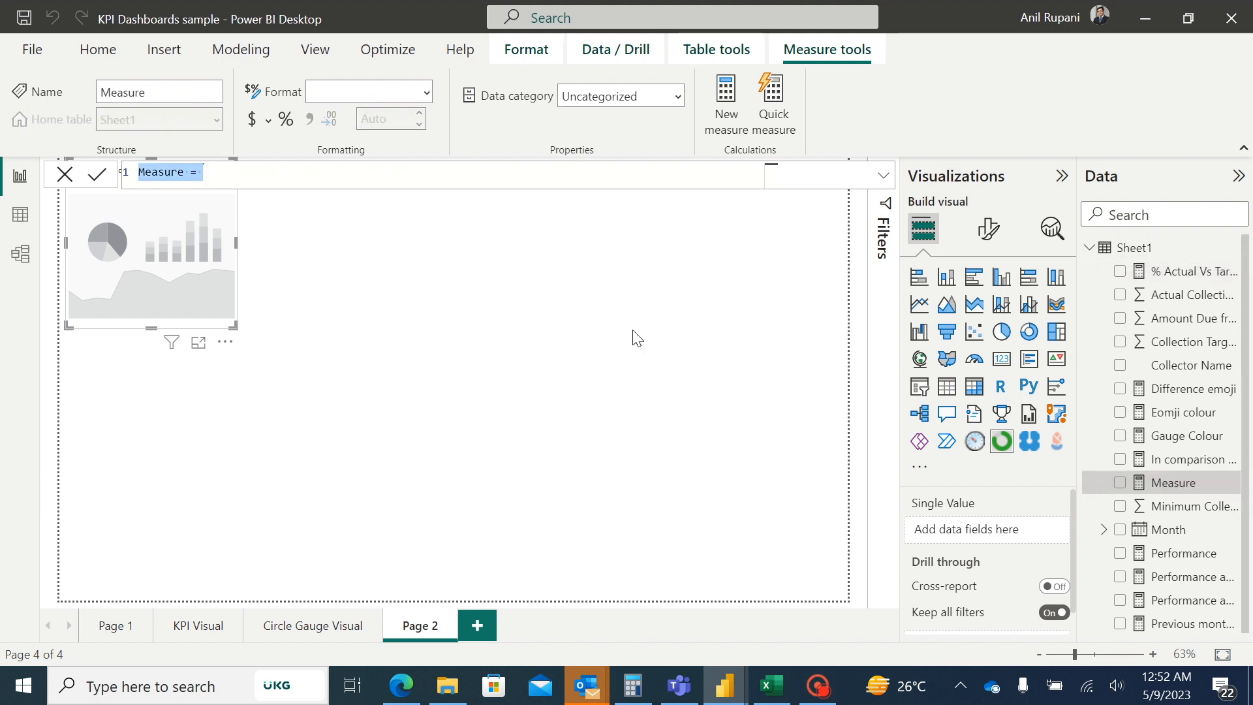
pyautogui.press('BackSpace')
pyautogui.write('% Cu')
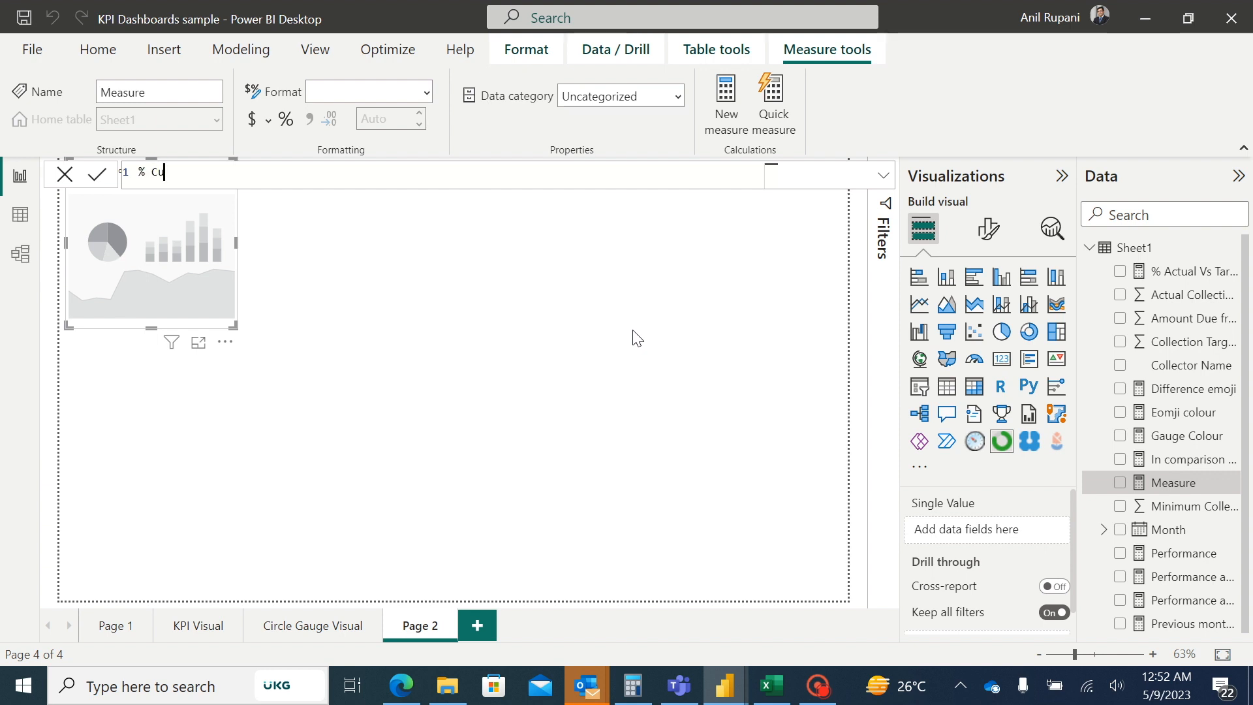
pyautogui.write('rrent Vs Previ')
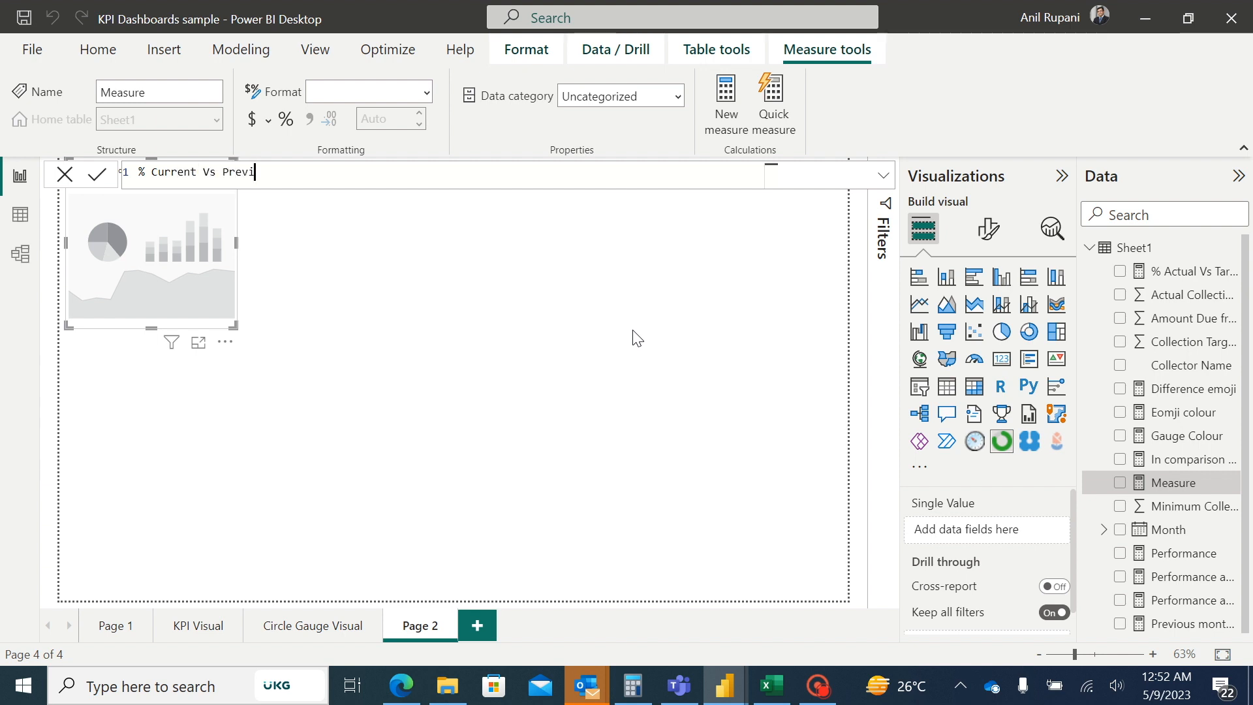
pyautogui.write('ous M')
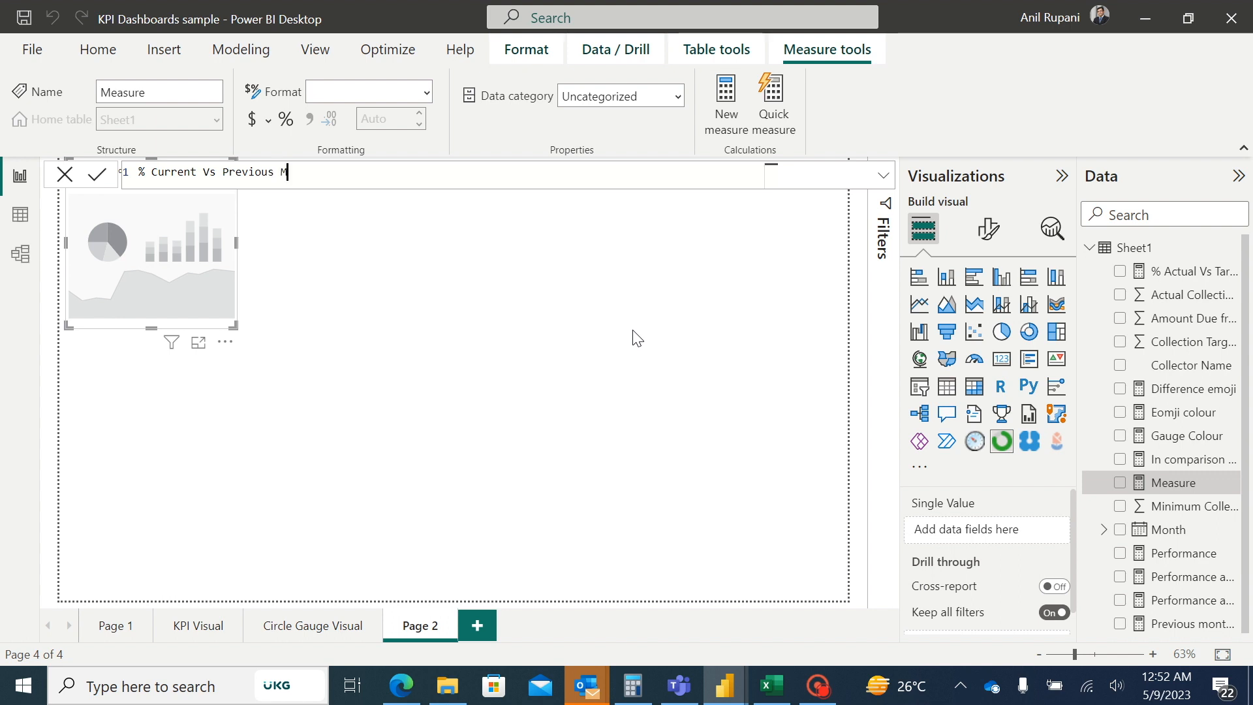
pyautogui.write('onth = Sum(')
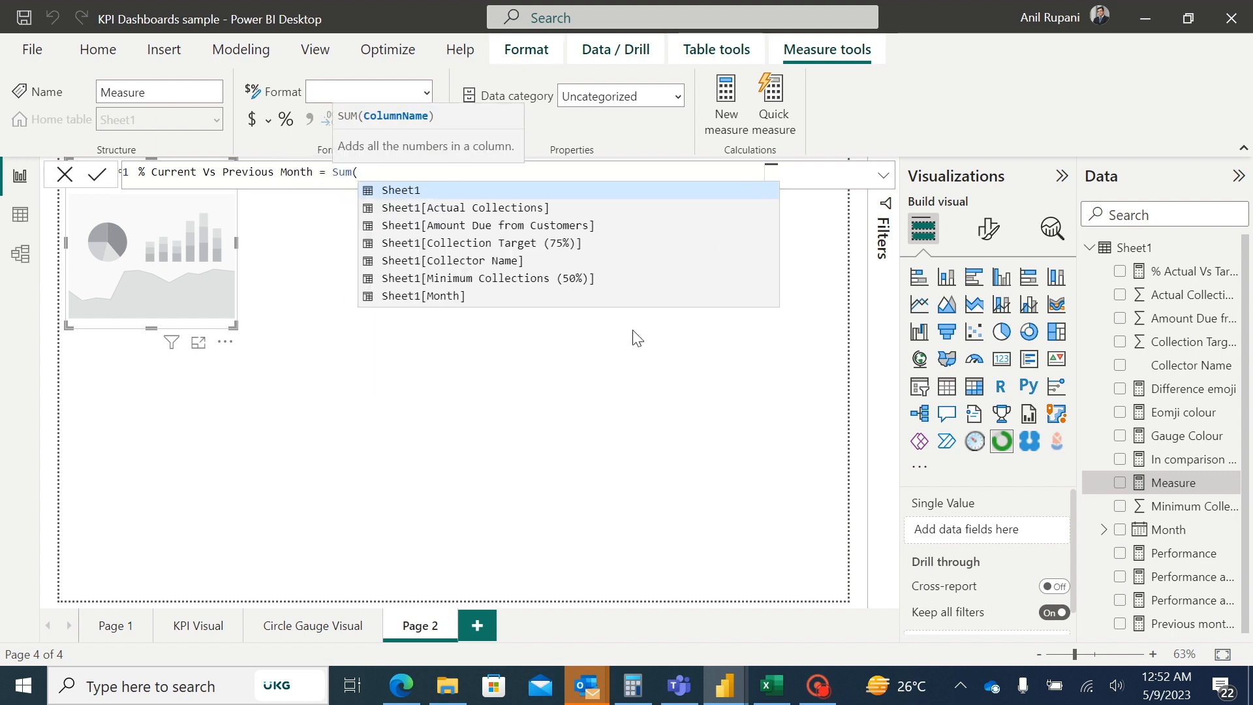
pyautogui.click(527, 203)
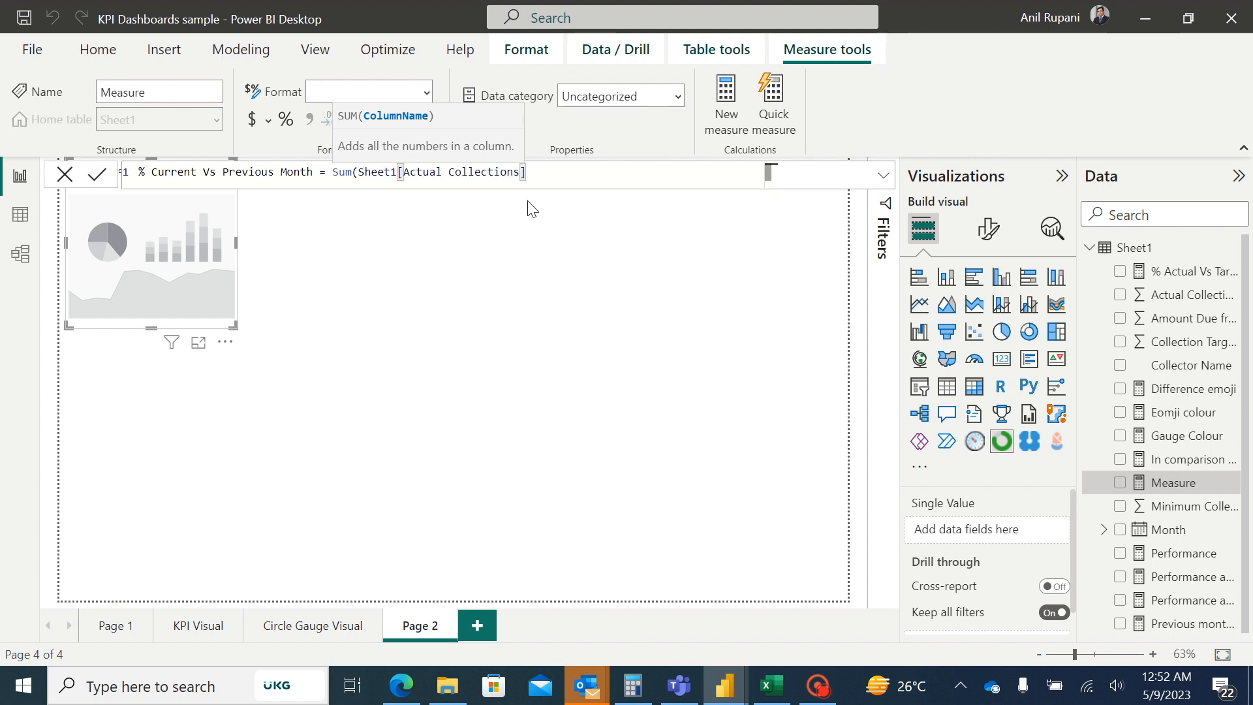
# Complete the % Current Vs Previous Month formula by dividing by [Previous month collection], and format the measure as a percentage.
pyautogui.write(')/')
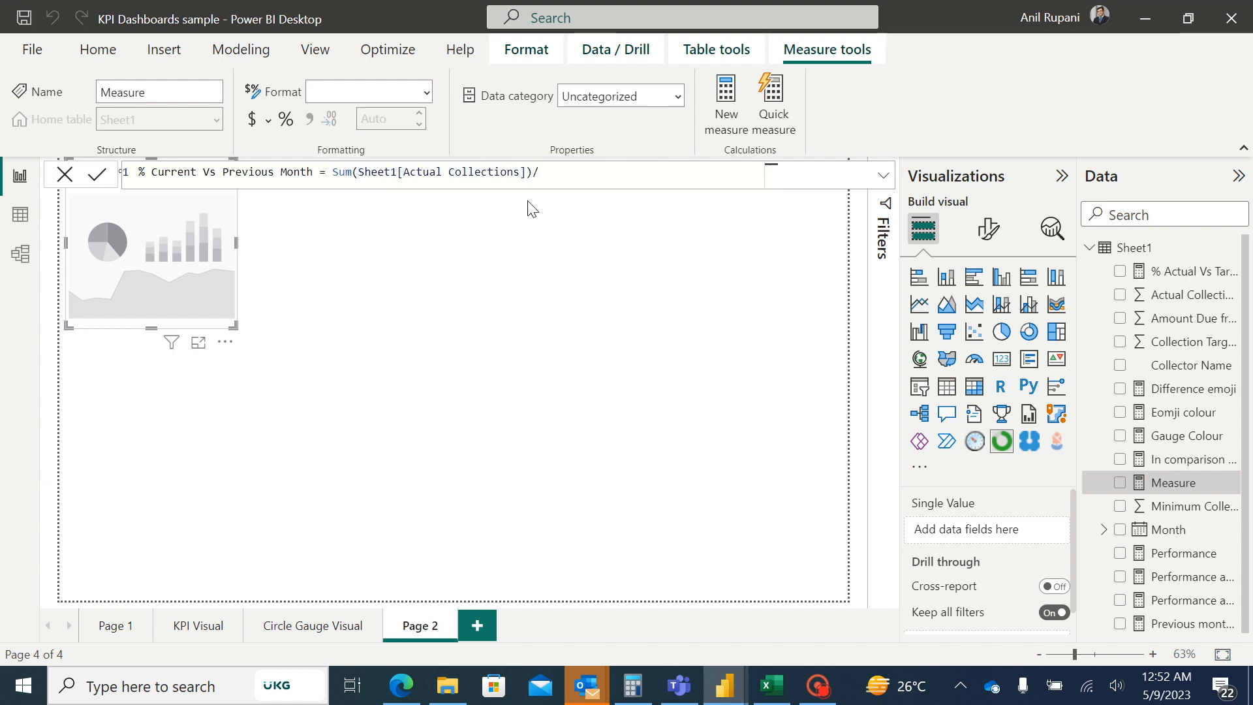
pyautogui.write('[')
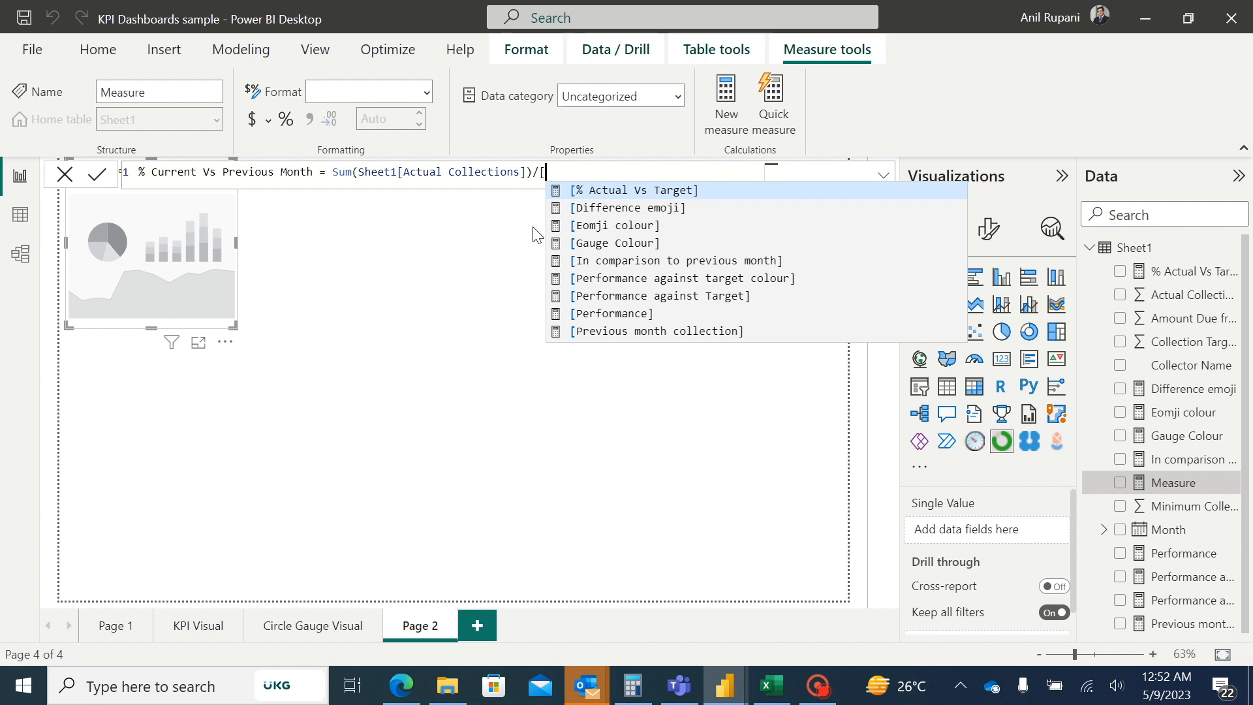
pyautogui.click(672, 331)
pyautogui.write(')')
pyautogui.press('BackSpace')
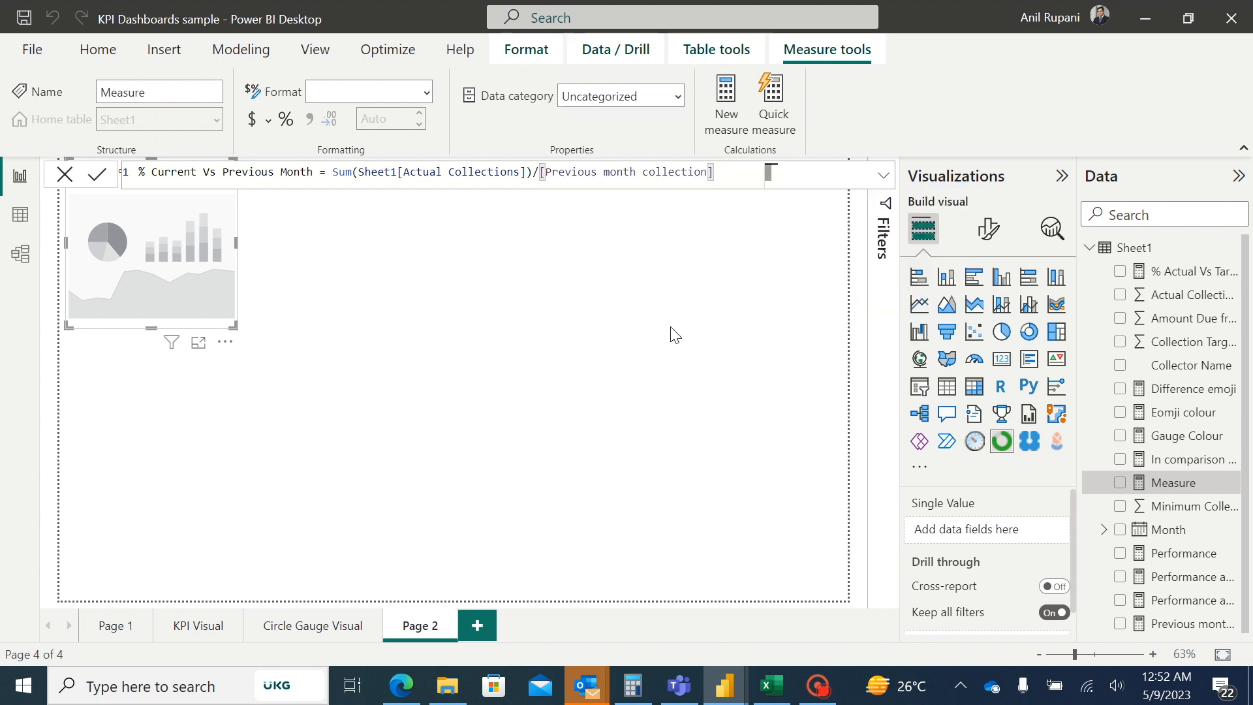
pyautogui.press('Return')
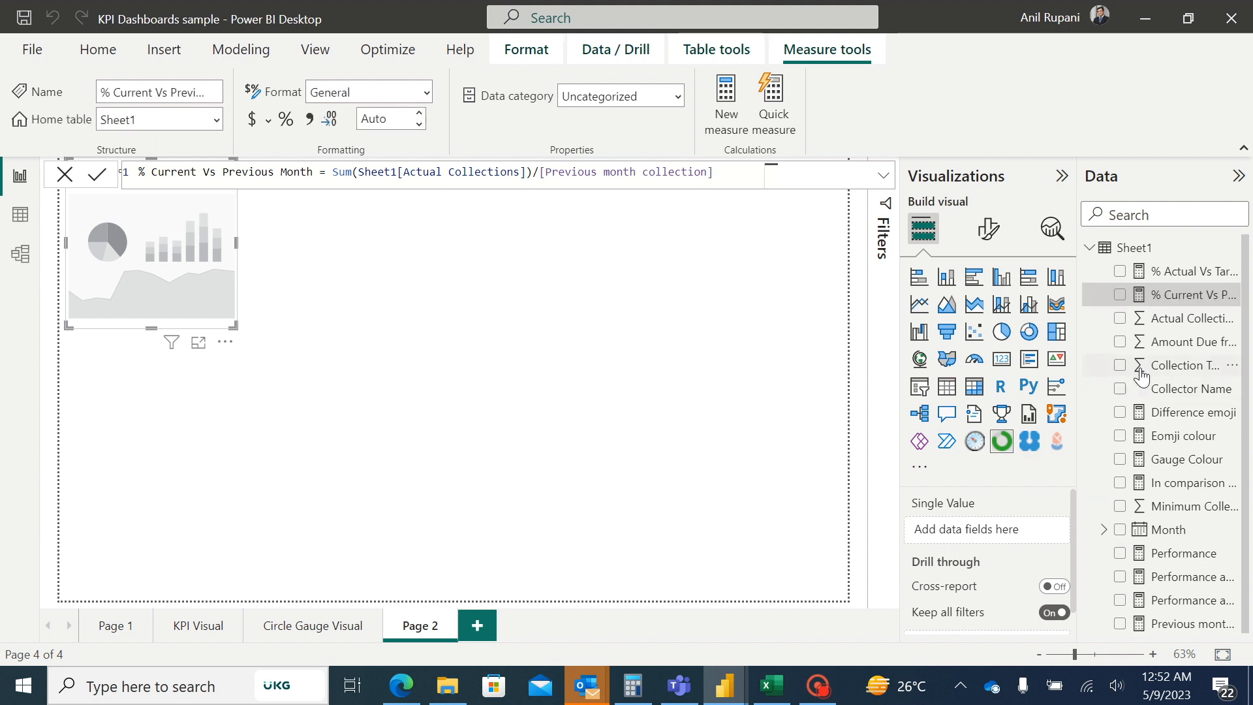
pyautogui.click(285, 118)
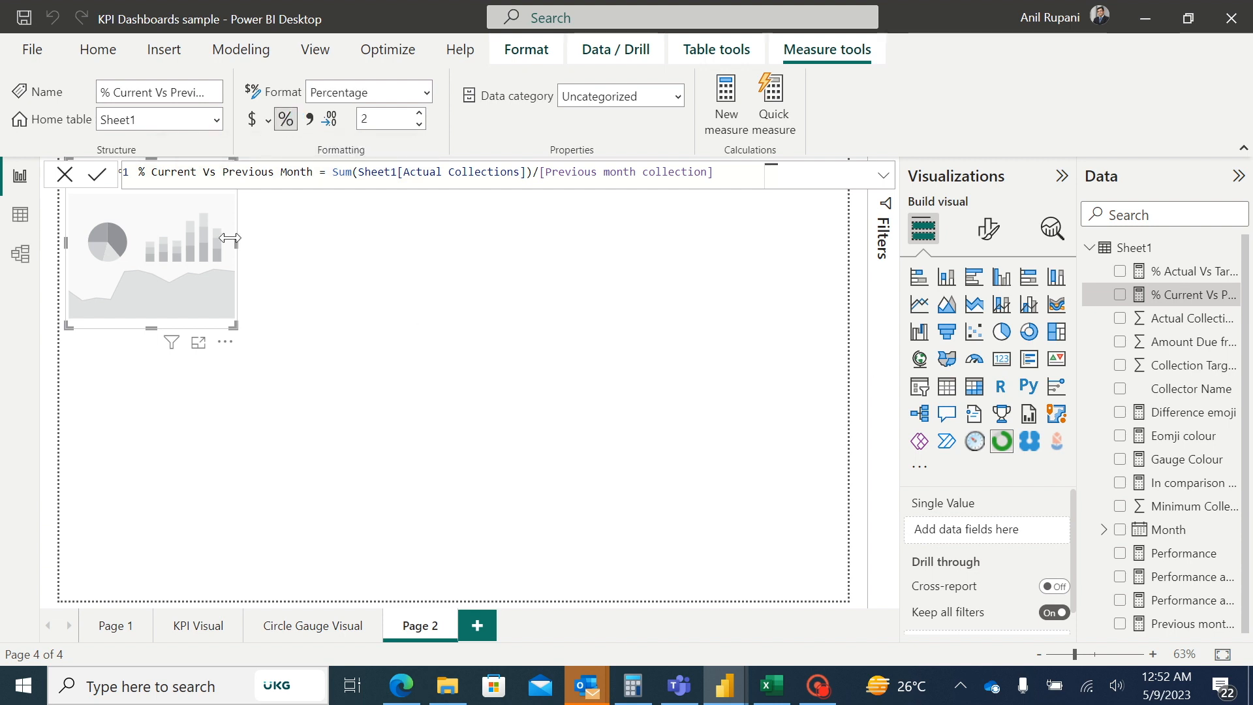
# Move the empty gauge from the corner of Page 2 diagonally inward, closer to the middle of the page.
pyautogui.moveTo(216, 229); pyautogui.dragTo(364, 373)
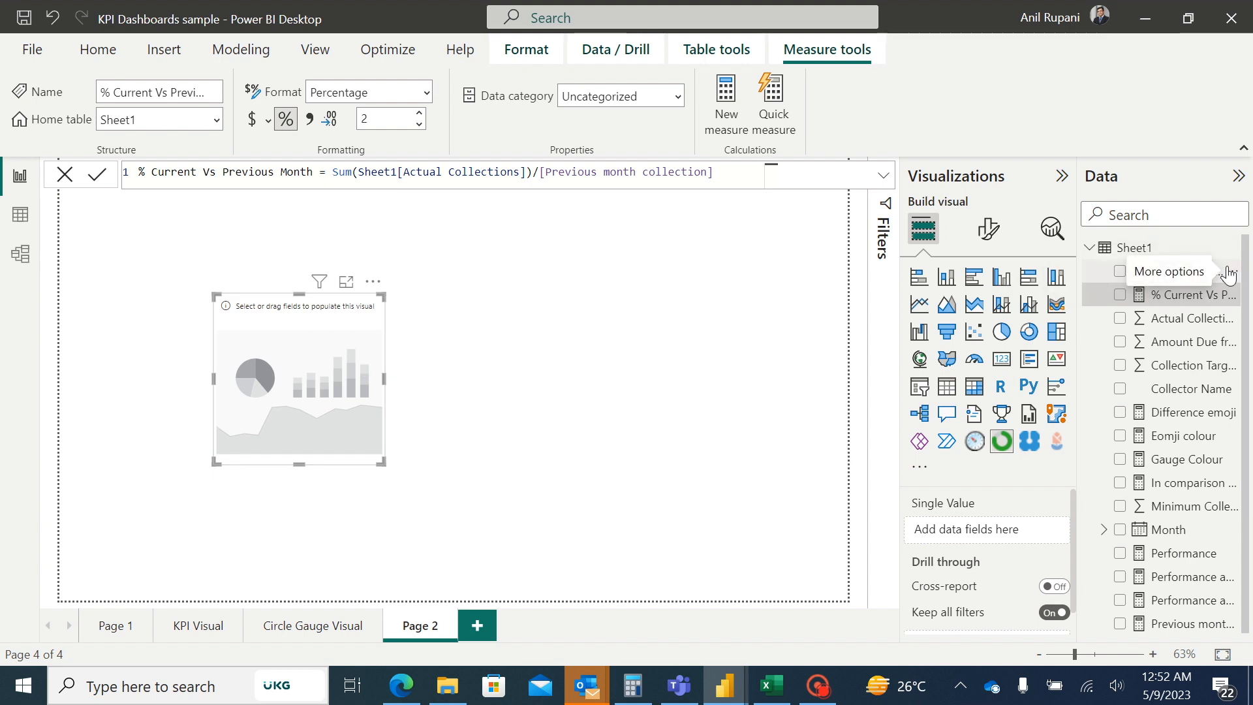
# Add the % Actual Vs Target measure as the value of the empty circle gauge on Page 2.
pyautogui.click(1226, 272)
pyautogui.click(1190, 244)
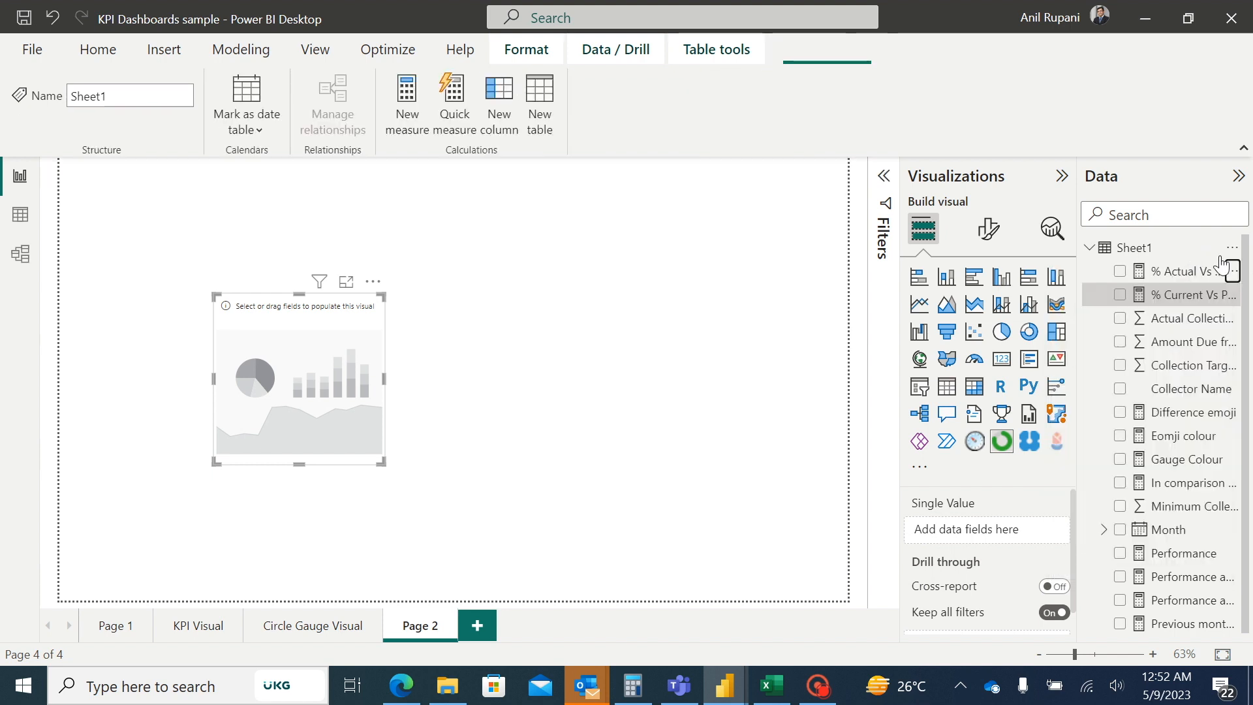
pyautogui.click(1119, 272)
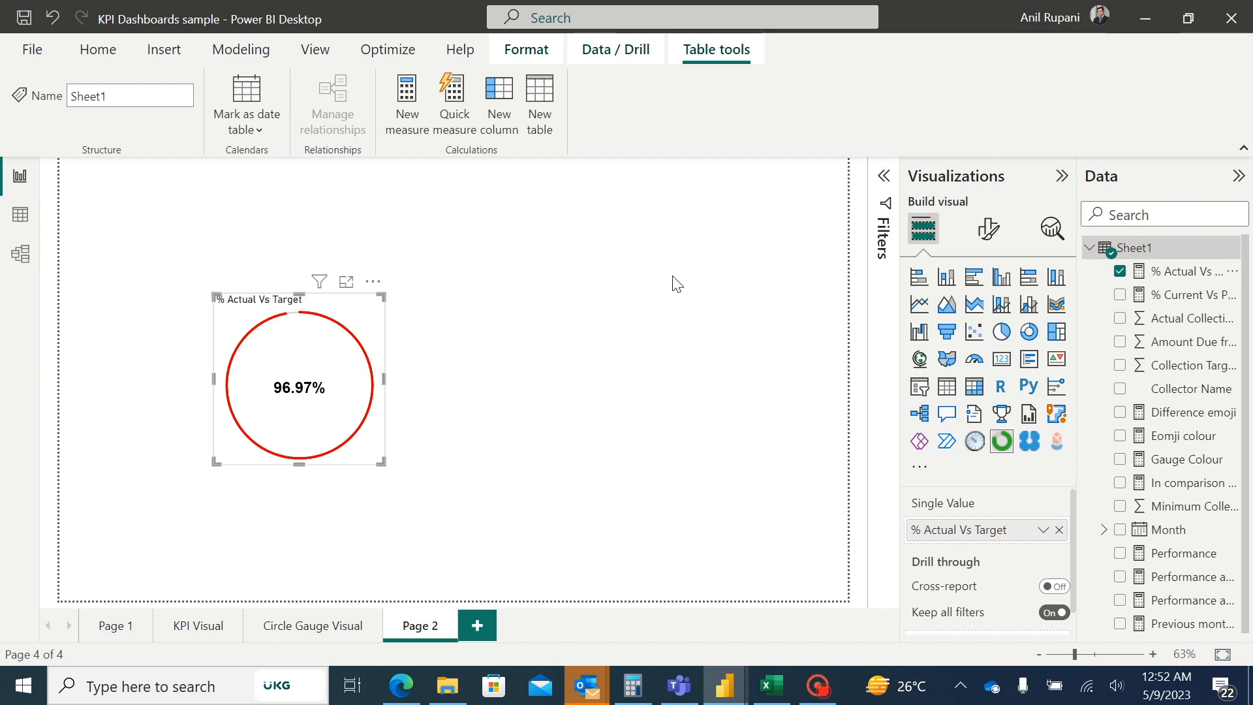
# Insert a slicer on Page 2 and place it in the page's upper-right corner.
pyautogui.click(802, 359)
pyautogui.click(919, 387)
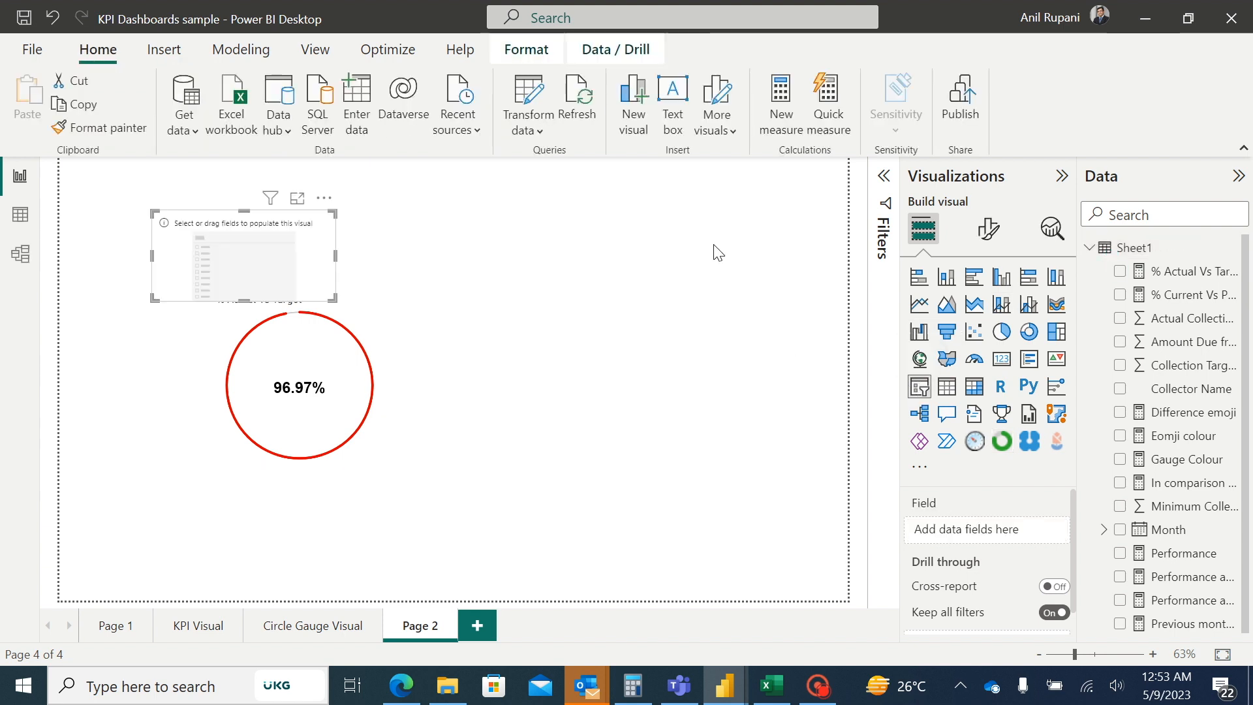
pyautogui.moveTo(301, 246); pyautogui.dragTo(816, 194)
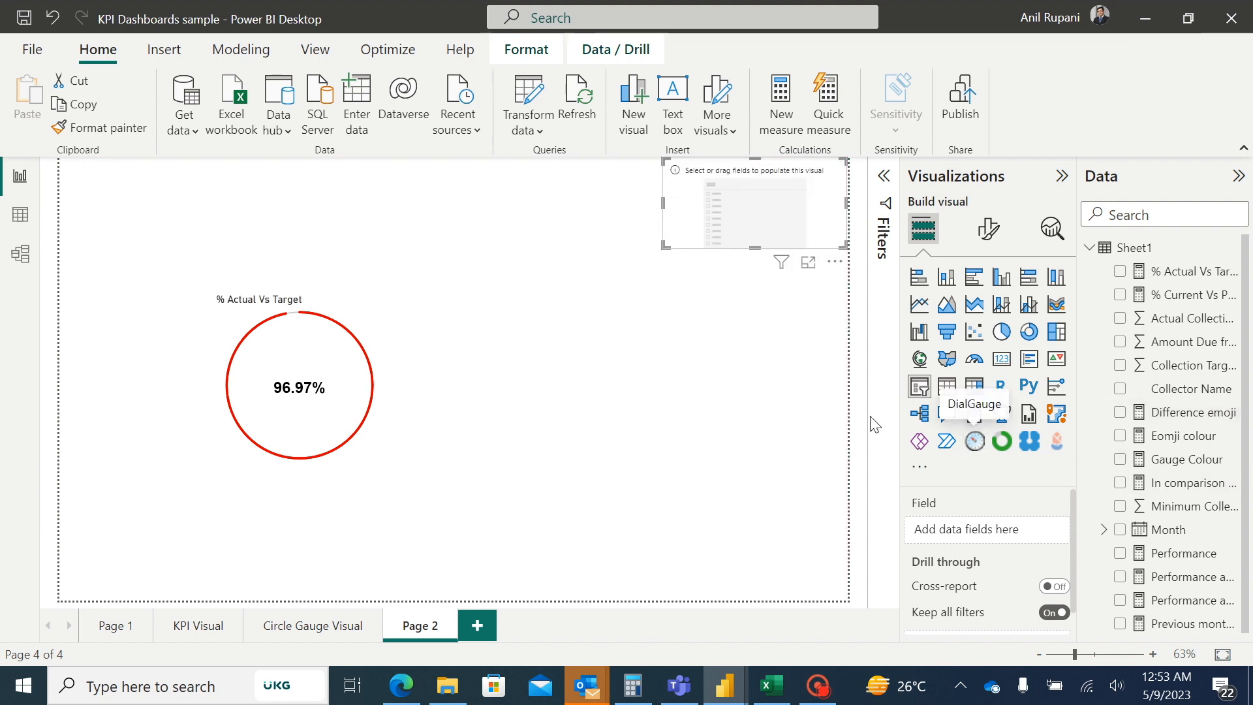
# Fill the new slicer with the Month date hierarchy, keeping only the Year and Month levels.
pyautogui.click(1103, 530)
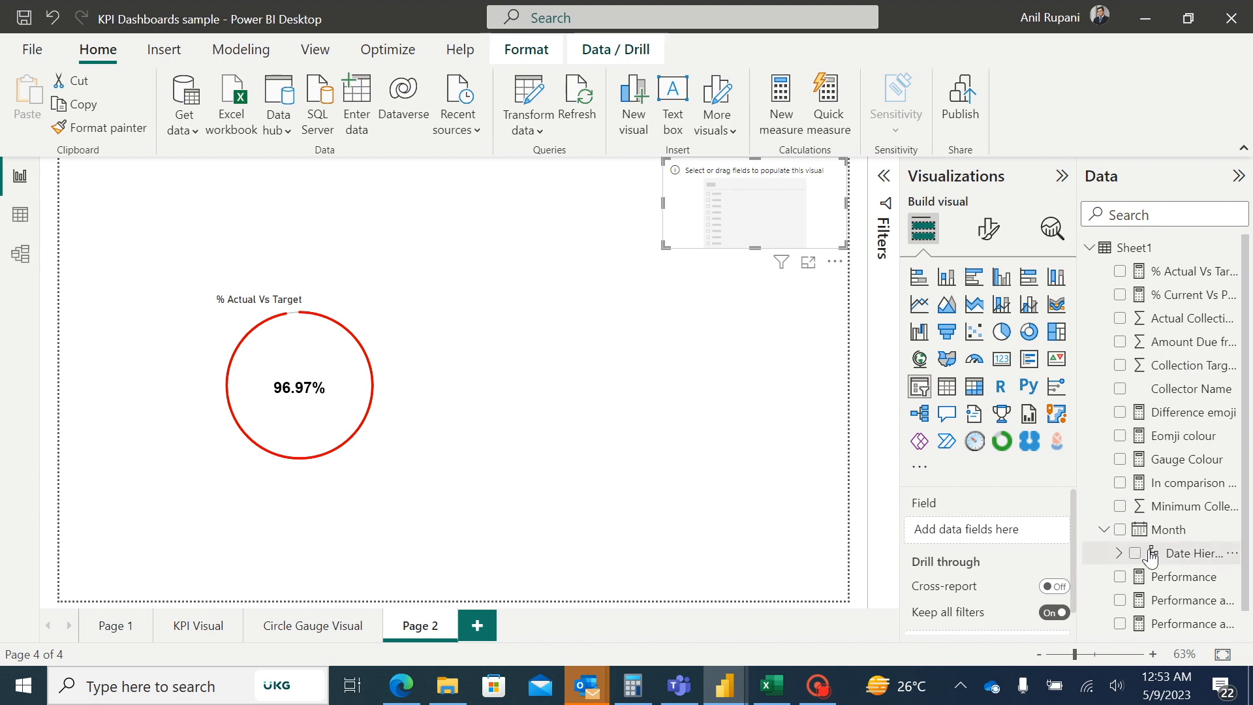
pyautogui.moveTo(1191, 554); pyautogui.dragTo(1009, 527)
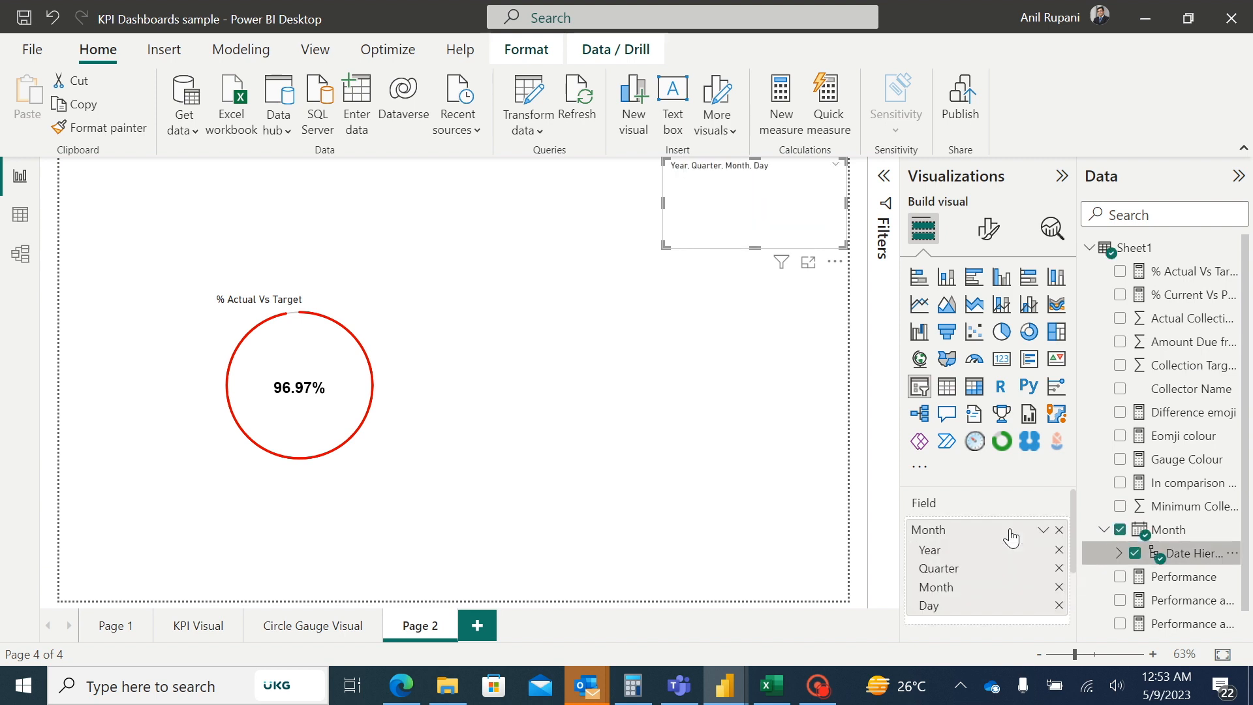
pyautogui.click(1059, 568)
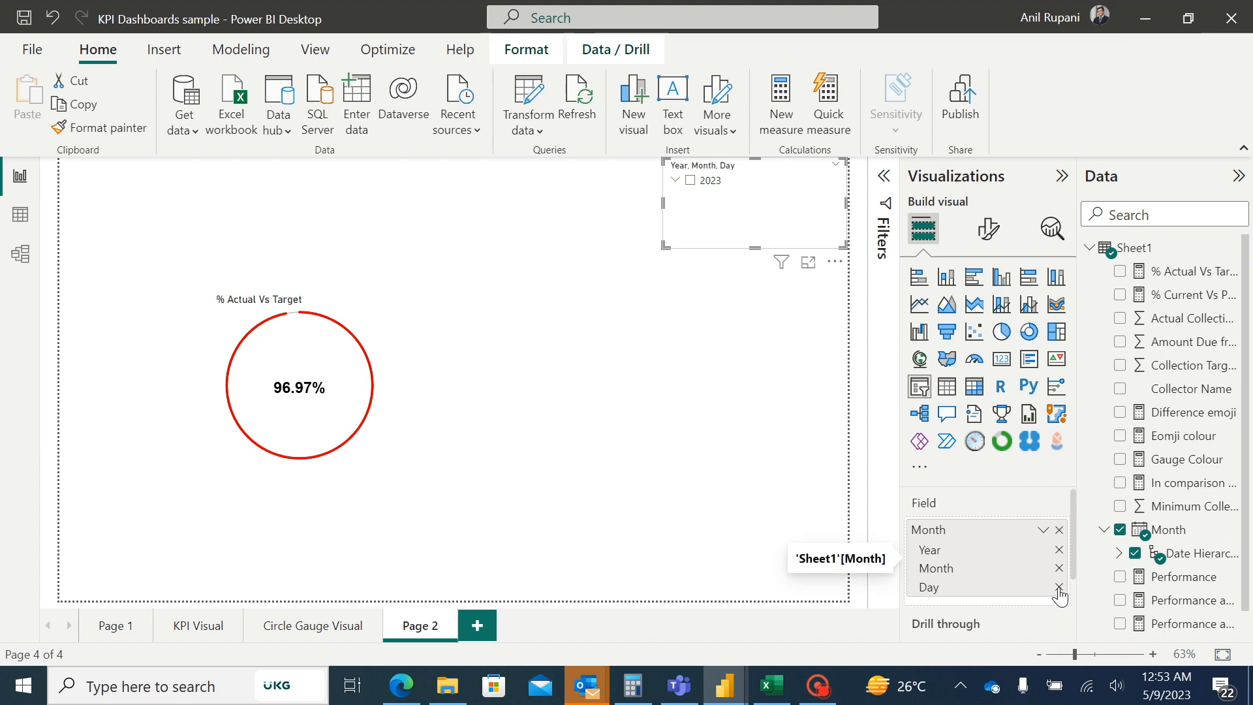
pyautogui.click(1059, 588)
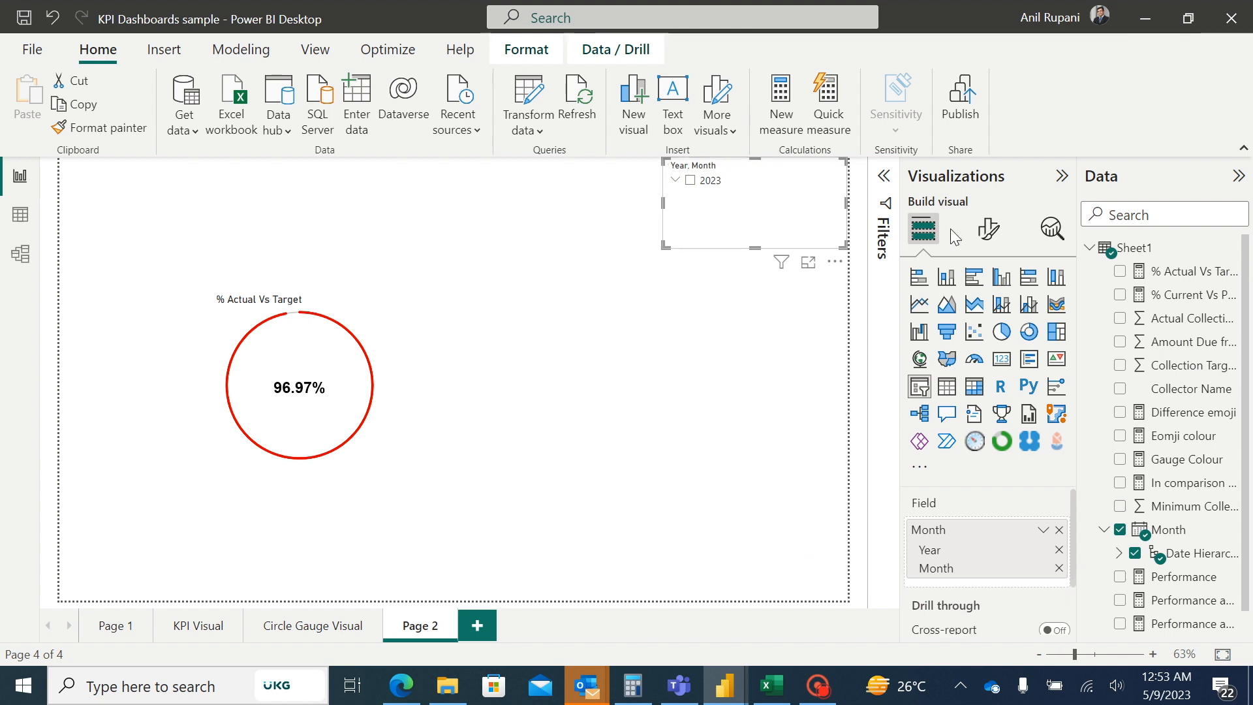
# Format the Year, Month slicer as a Dropdown with the "Select all" option on, and reduce its height.
pyautogui.click(992, 232)
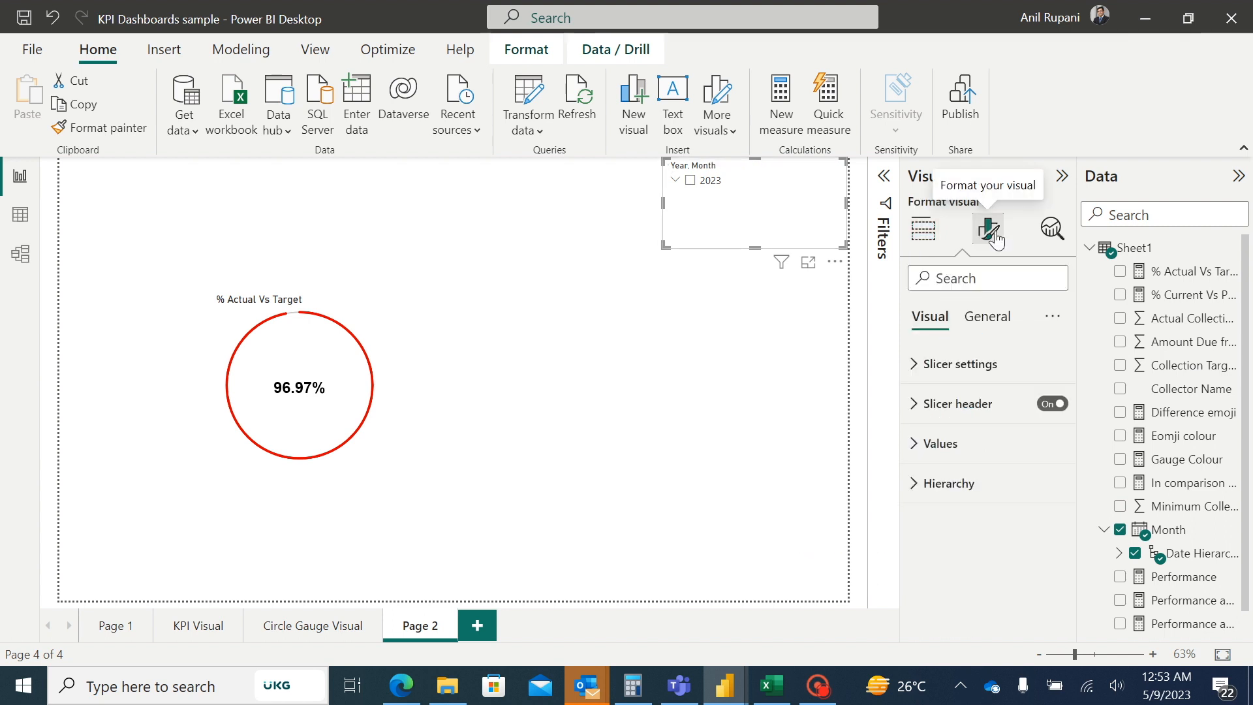
pyautogui.click(915, 367)
pyautogui.click(1018, 465)
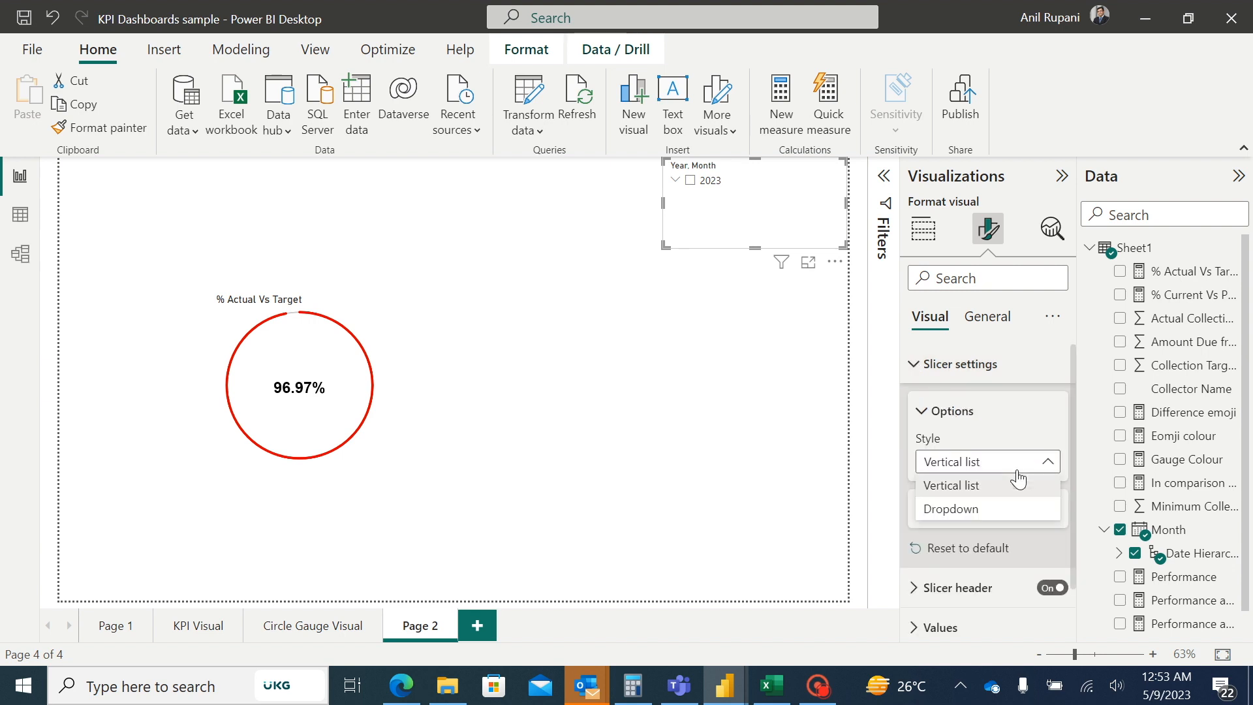
pyautogui.click(954, 511)
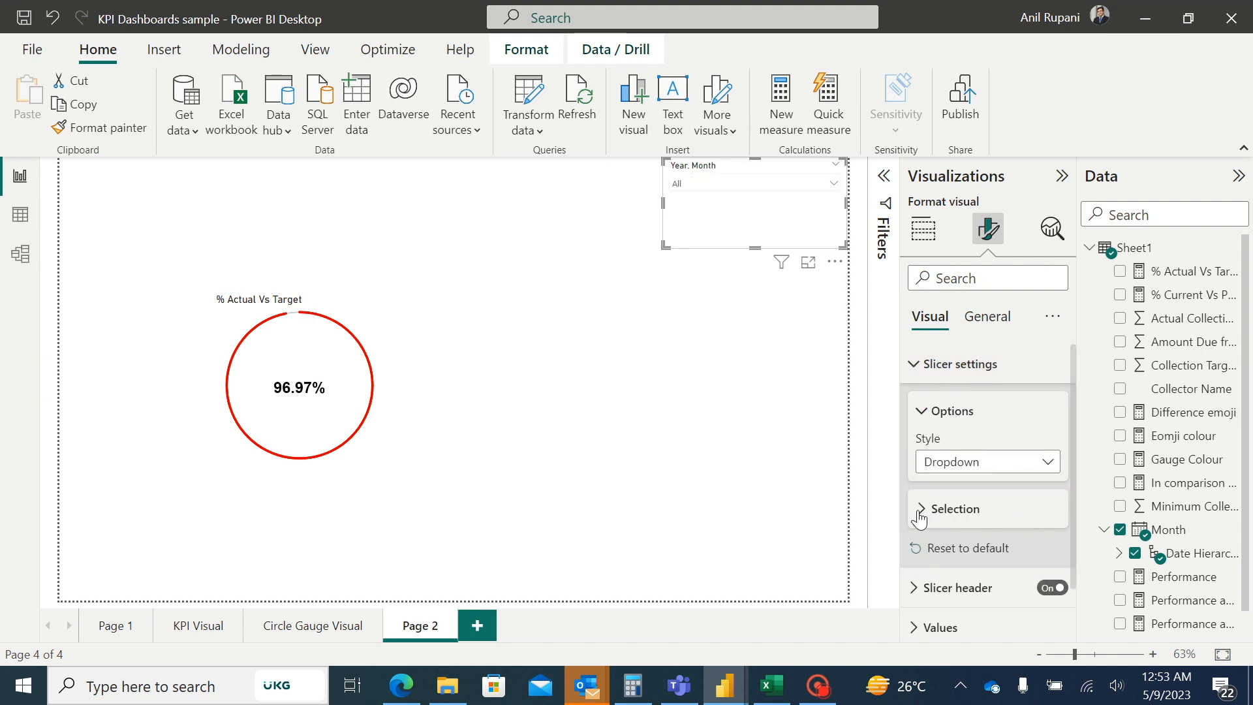
pyautogui.click(920, 510)
pyautogui.click(1044, 592)
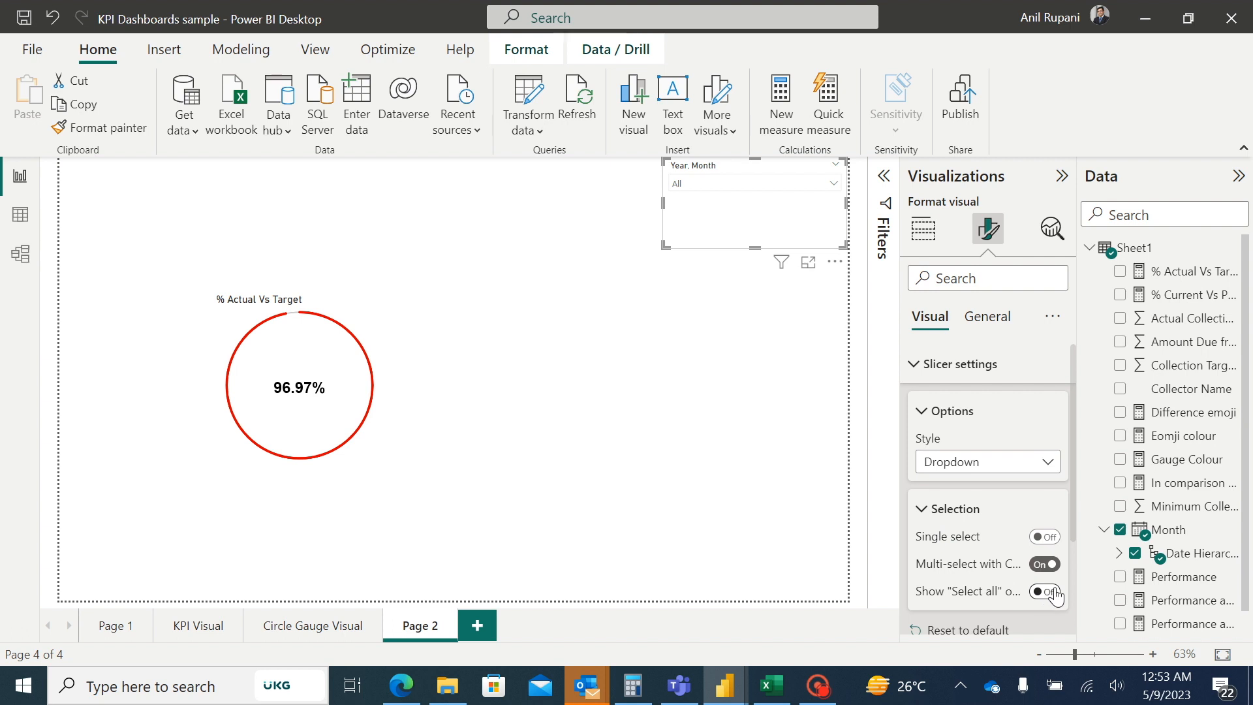
pyautogui.moveTo(755, 248); pyautogui.dragTo(756, 205)
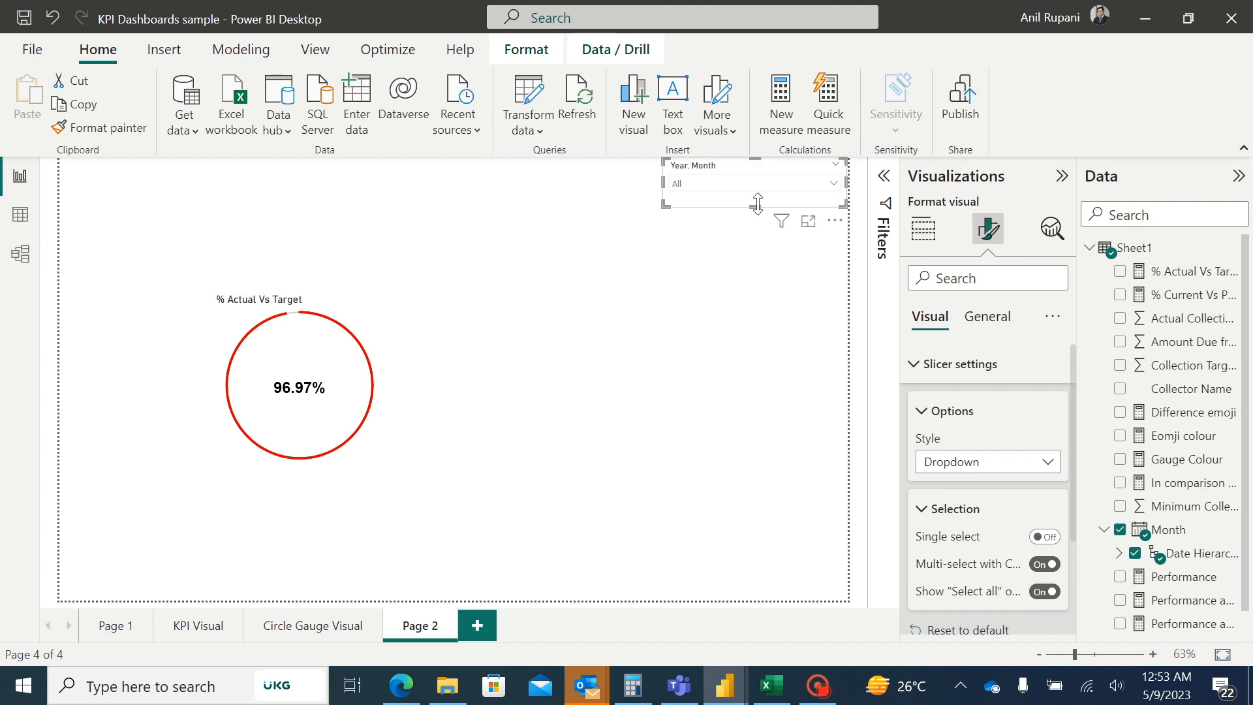
pyautogui.click(683, 277)
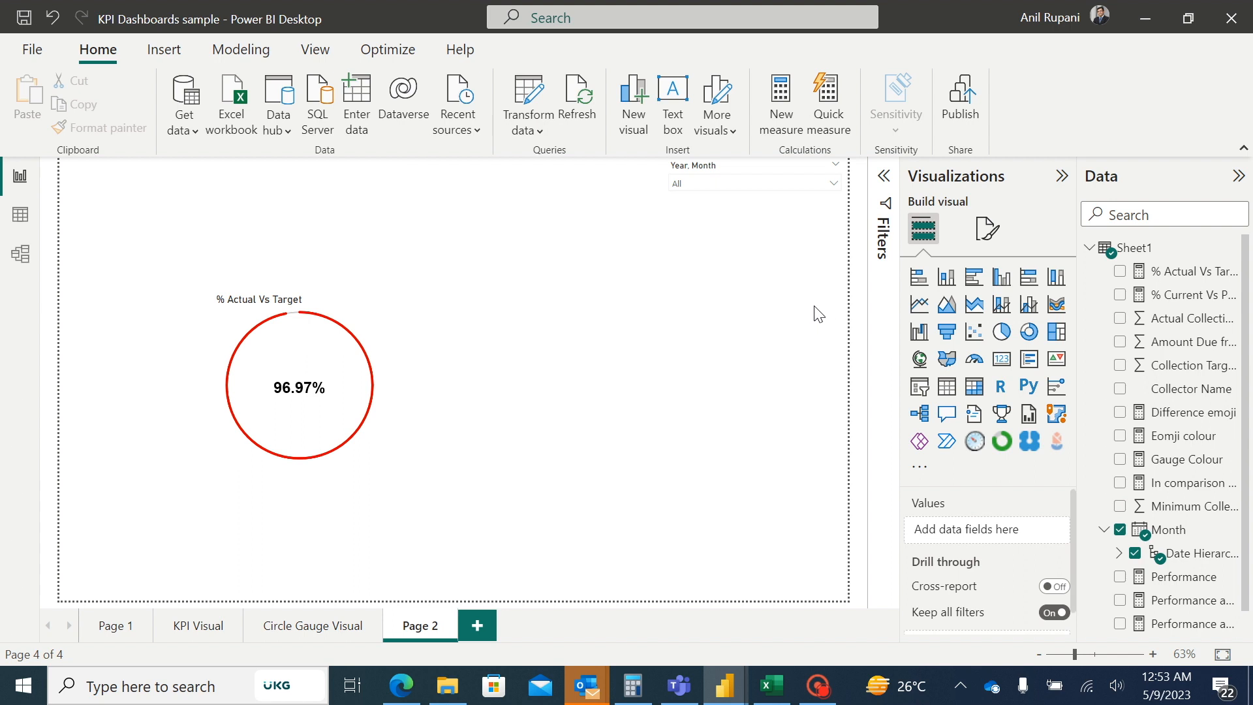
# Add a second slicer directly below the Year, Month slicer and fill it with the Collector Name field.
pyautogui.click(918, 387)
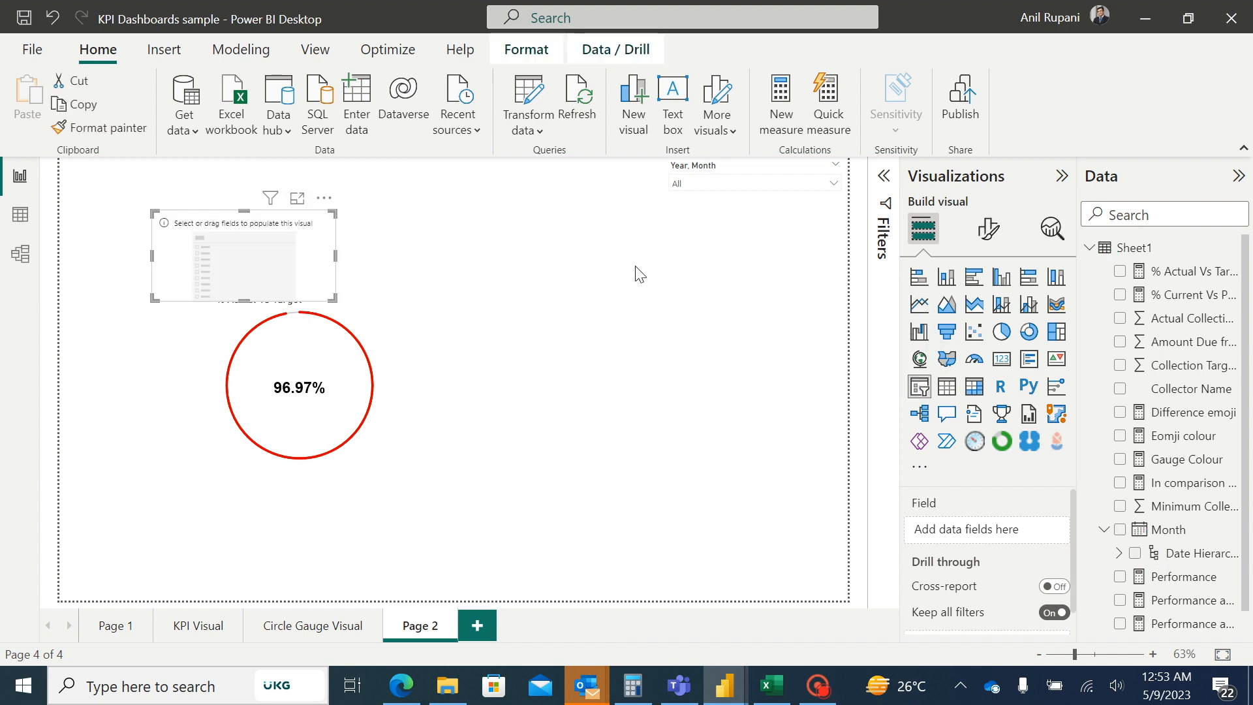
pyautogui.moveTo(367, 248); pyautogui.dragTo(819, 256)
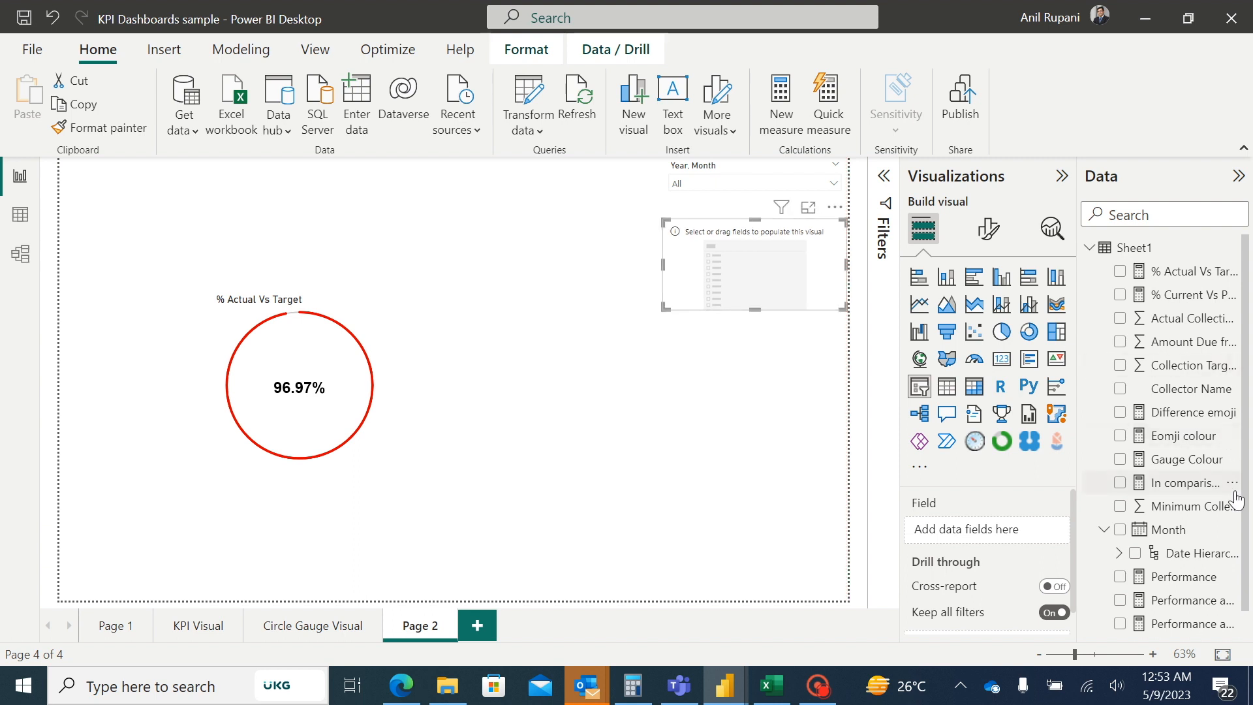
pyautogui.moveTo(1184, 392); pyautogui.dragTo(1001, 530)
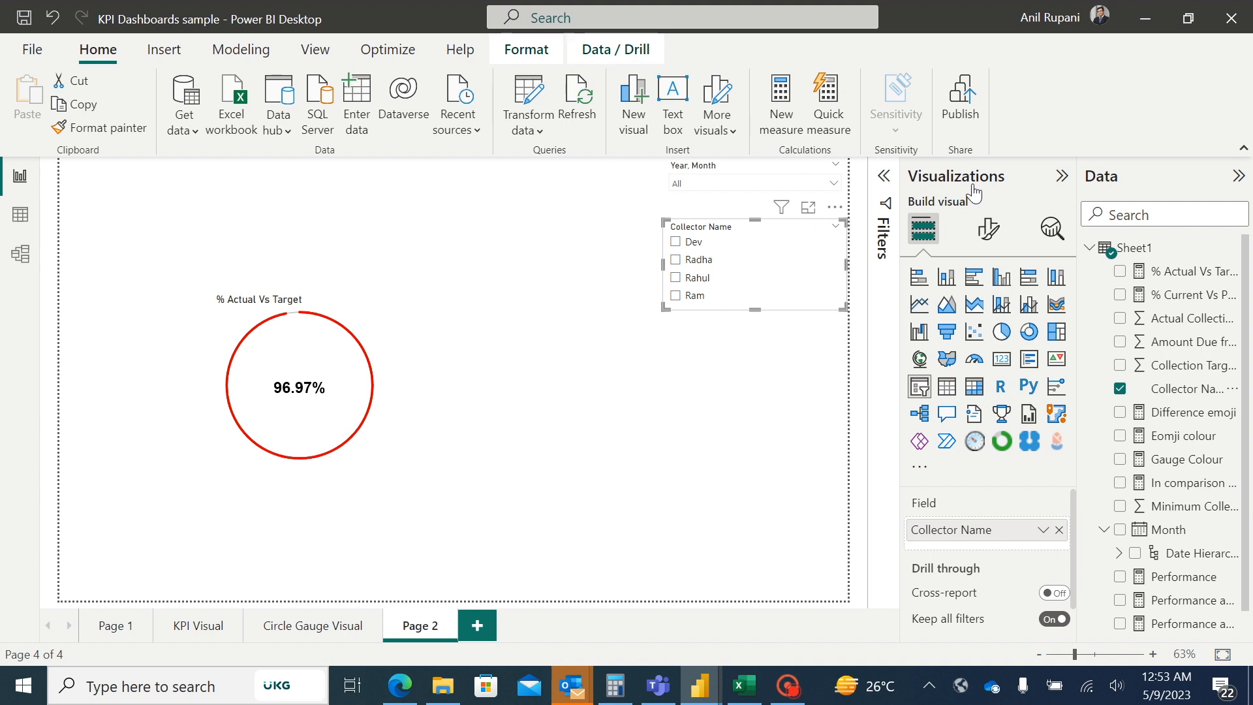
# Format the Collector Name slicer as a Dropdown with the "Select all" option on, and reduce its height.
pyautogui.click(986, 231)
pyautogui.click(973, 364)
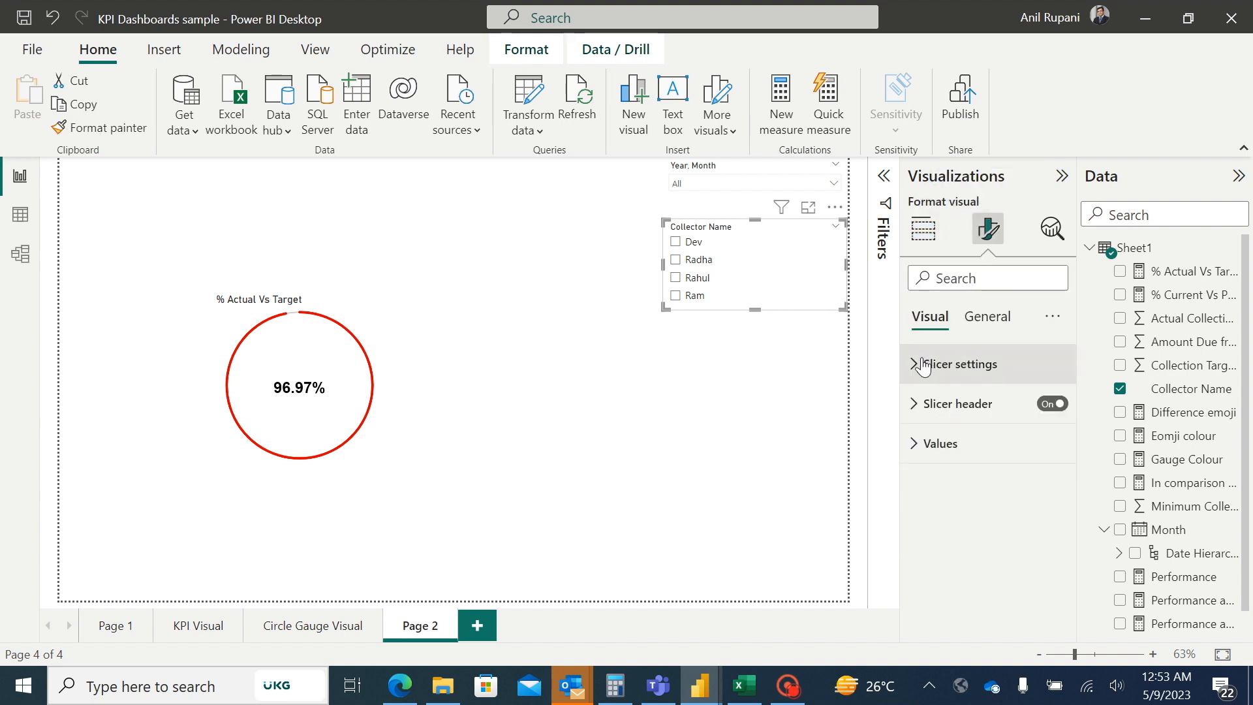
pyautogui.click(1022, 465)
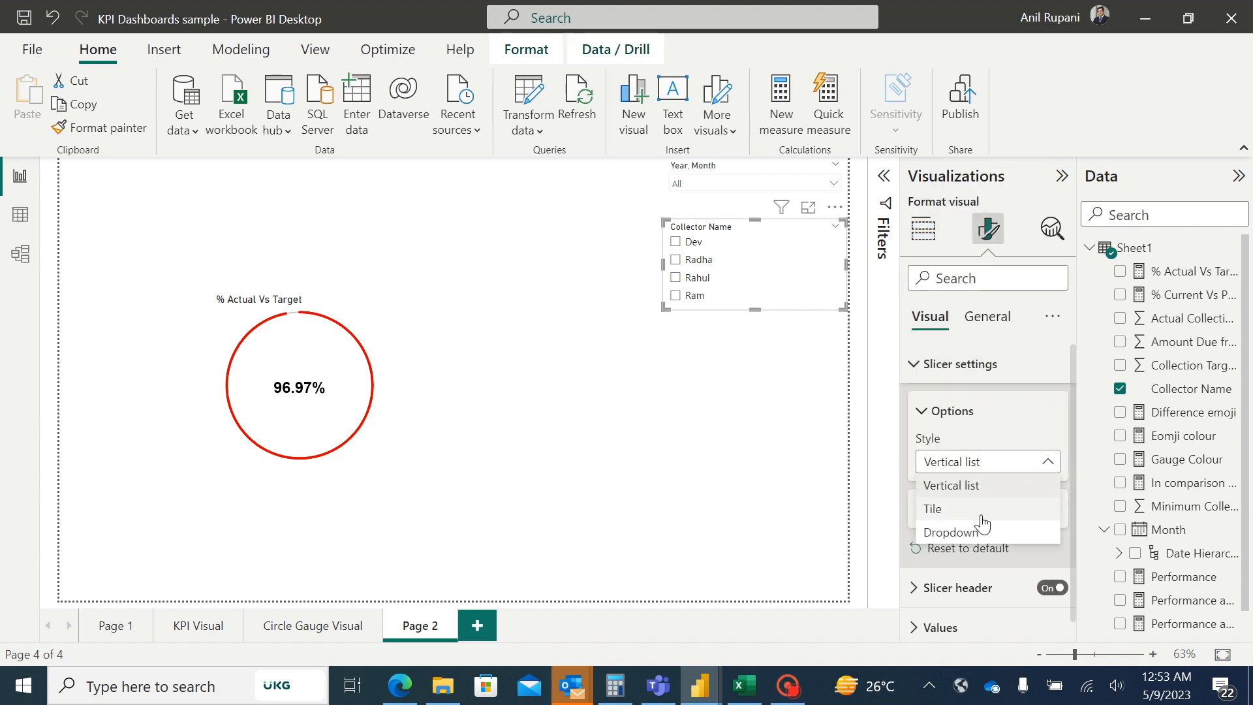
pyautogui.click(947, 526)
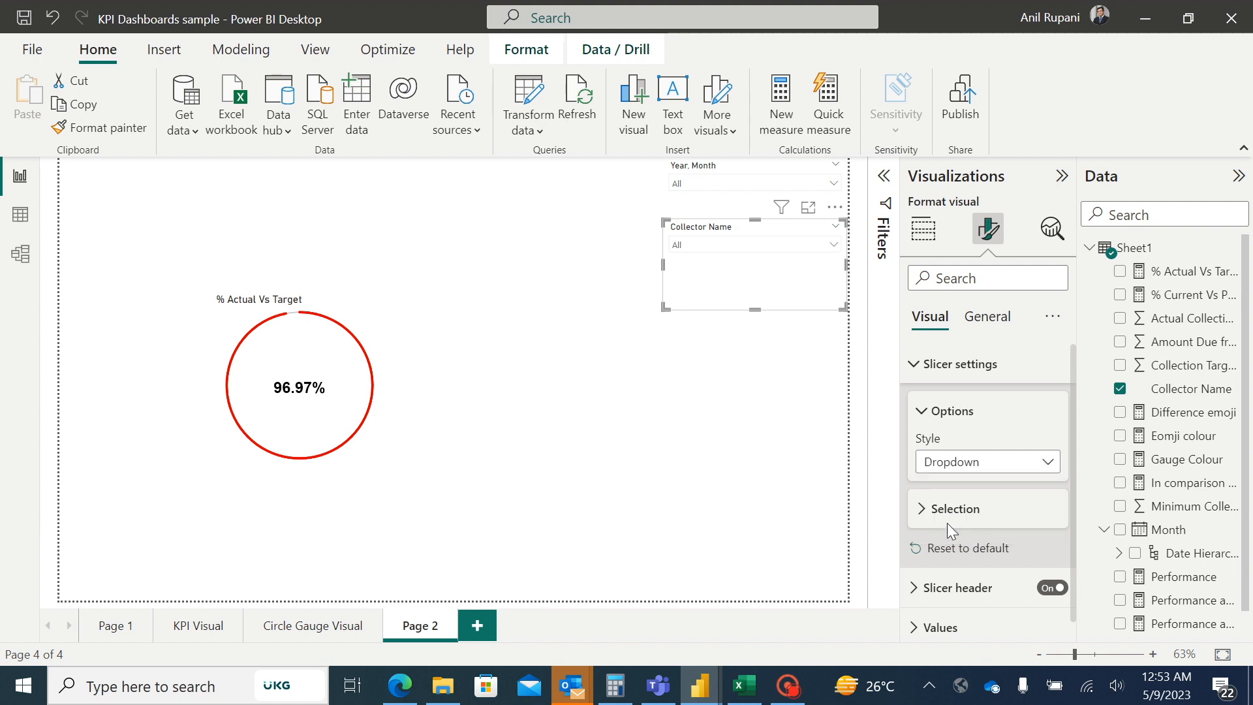
pyautogui.click(914, 509)
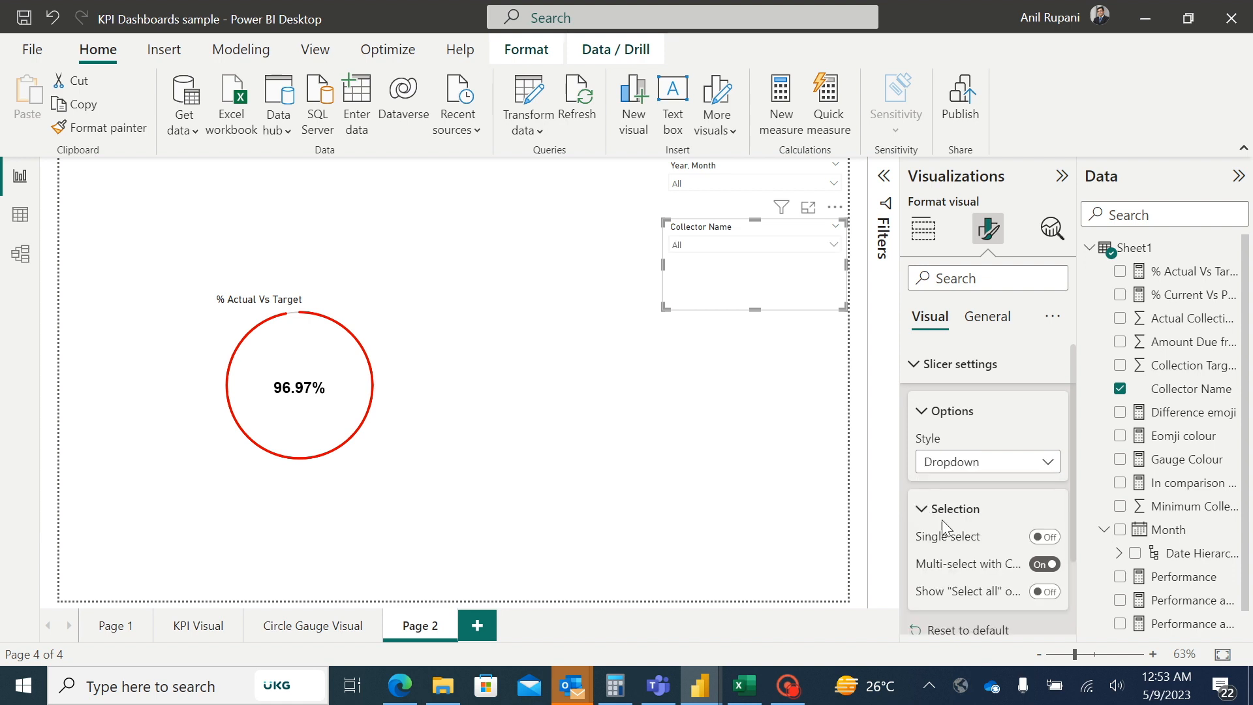
pyautogui.click(1044, 591)
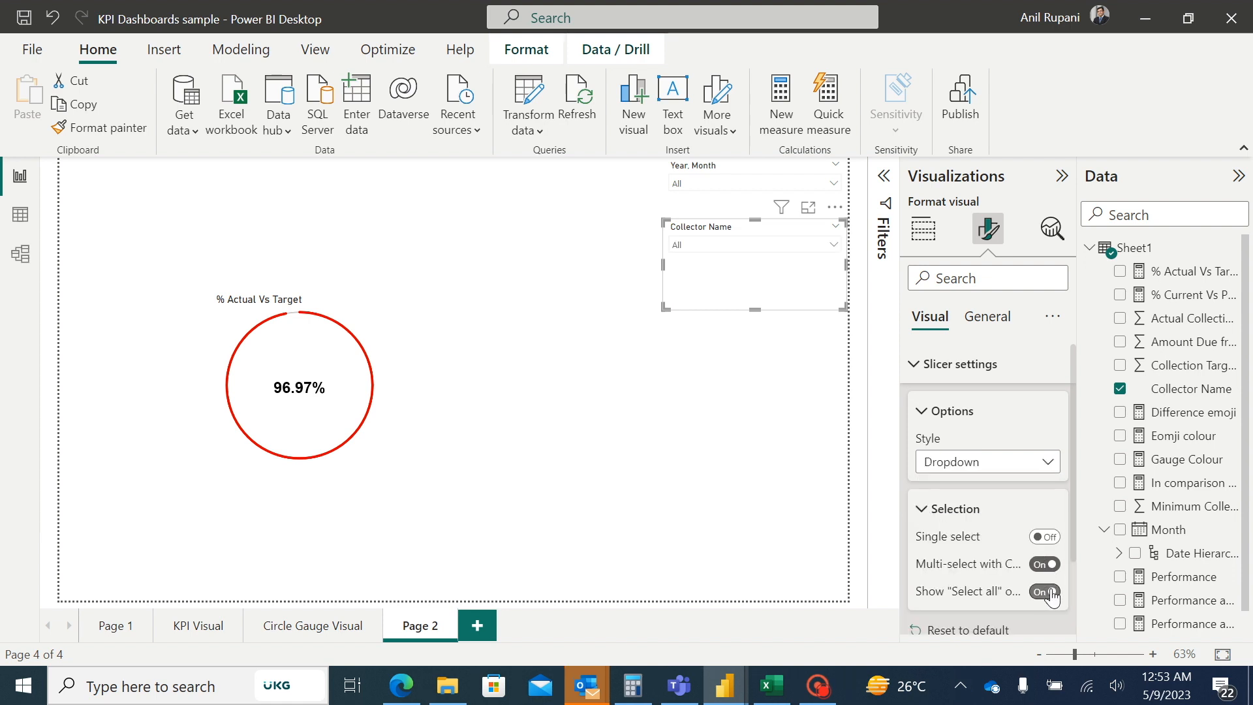
pyautogui.click(925, 413)
pyautogui.click(803, 367)
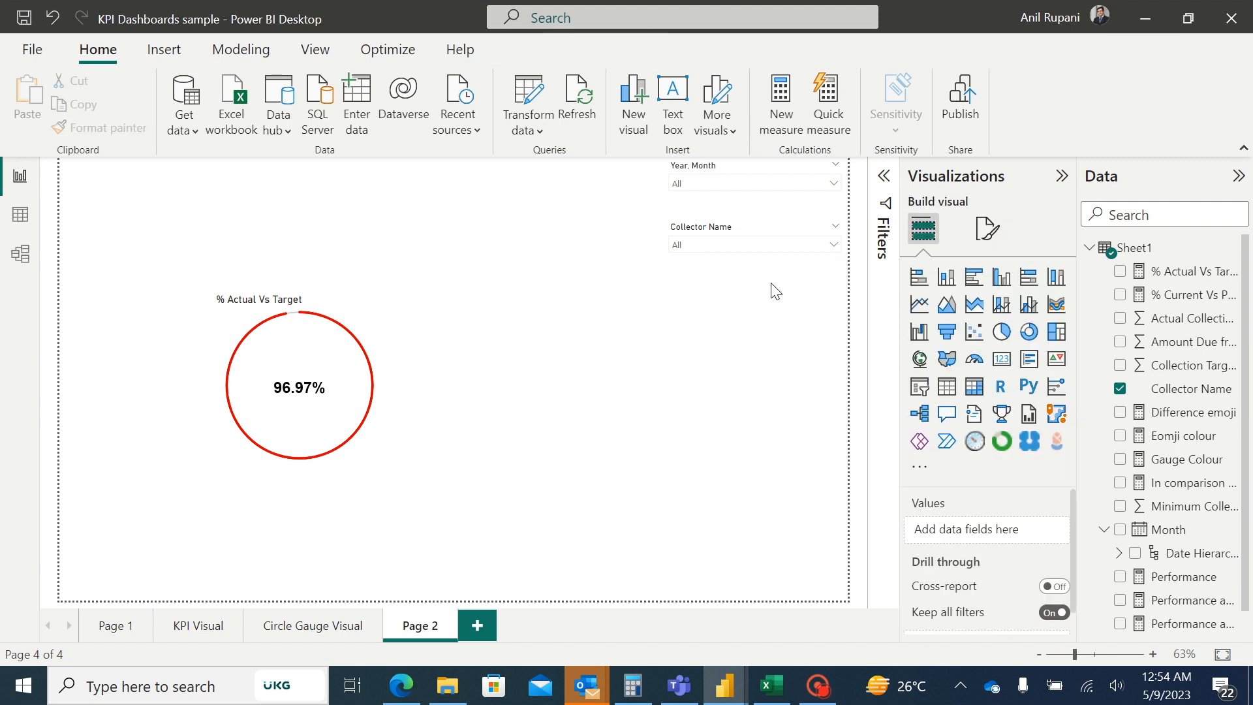
pyautogui.click(781, 230)
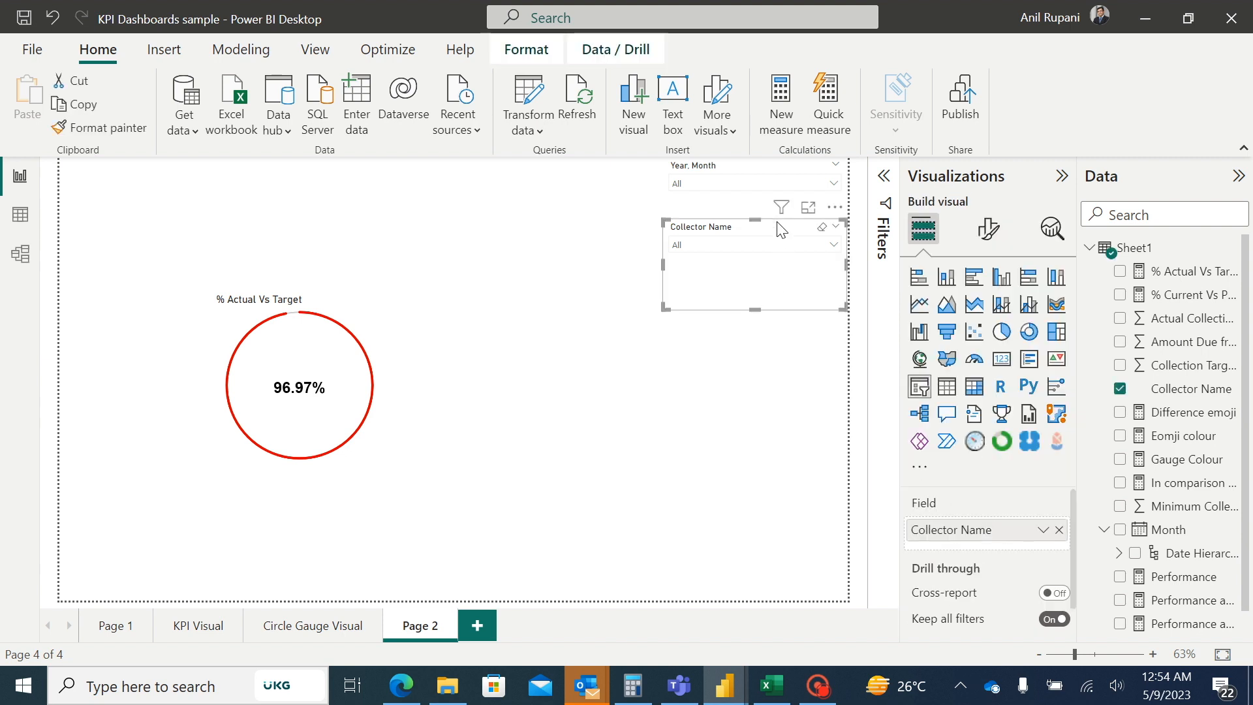
pyautogui.moveTo(761, 308); pyautogui.dragTo(763, 286)
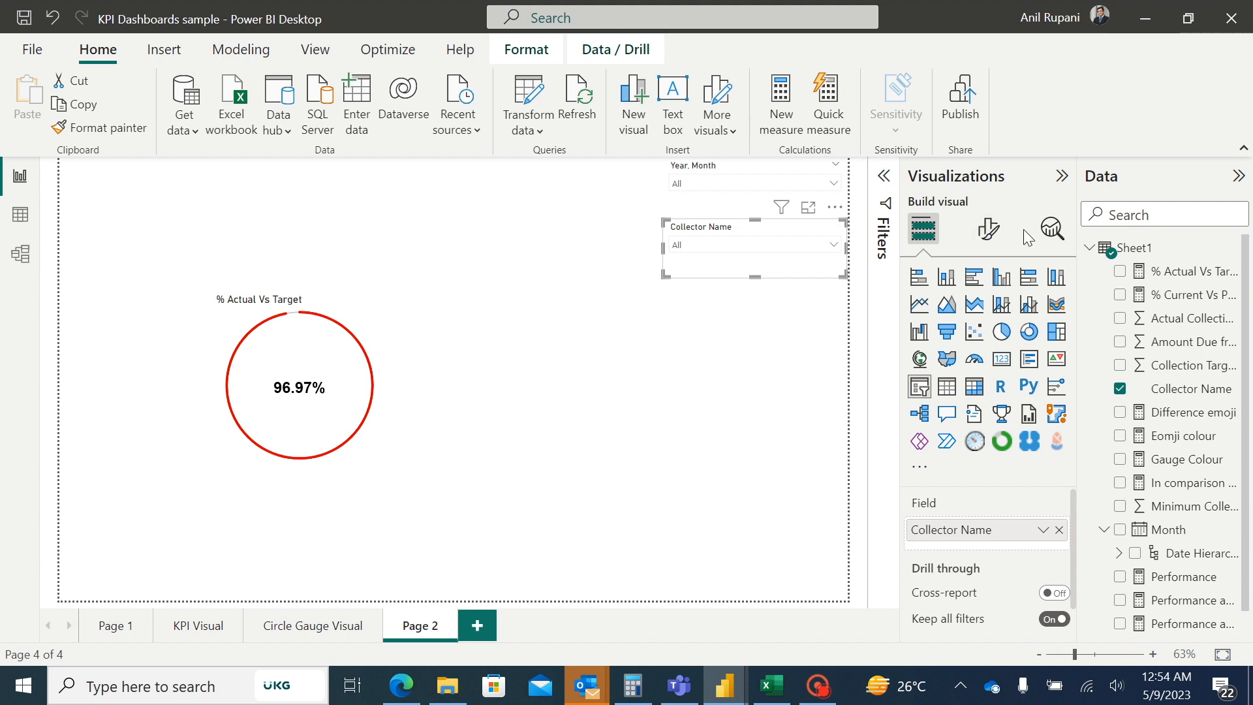
# Turn on the visual border for both the Collector Name slicer and the Year, Month slicer.
pyautogui.click(988, 228)
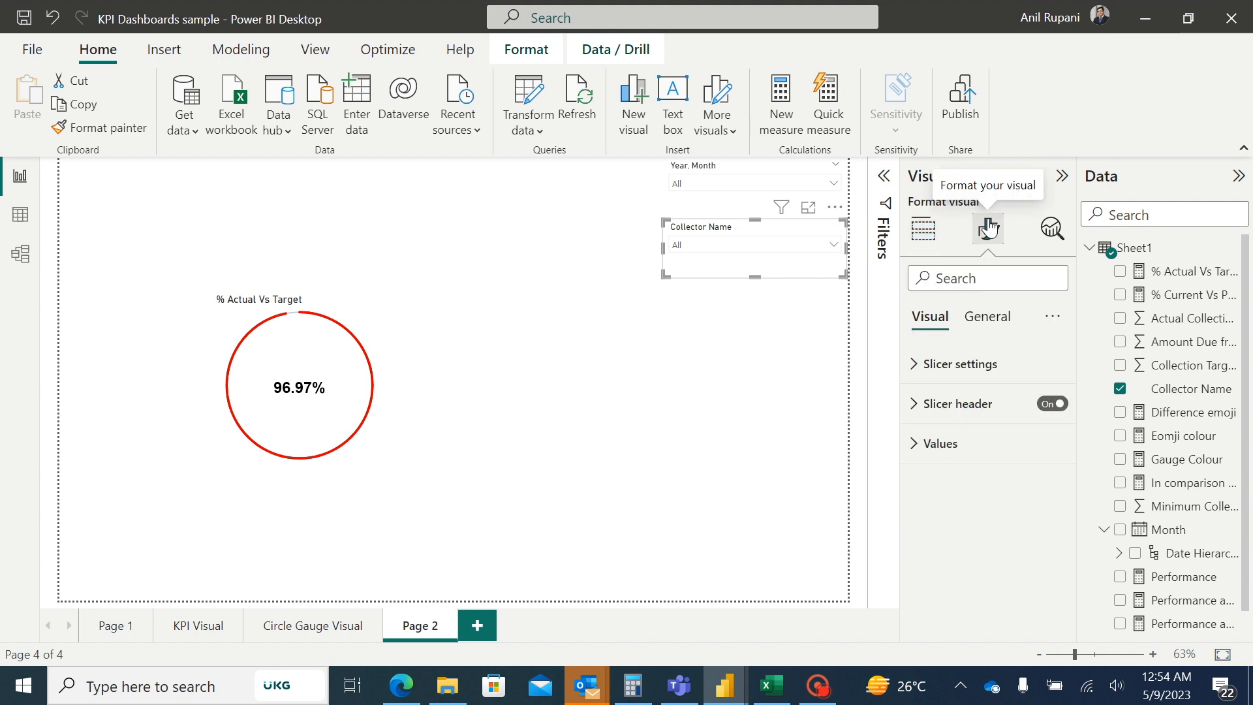
pyautogui.click(987, 320)
pyautogui.click(913, 449)
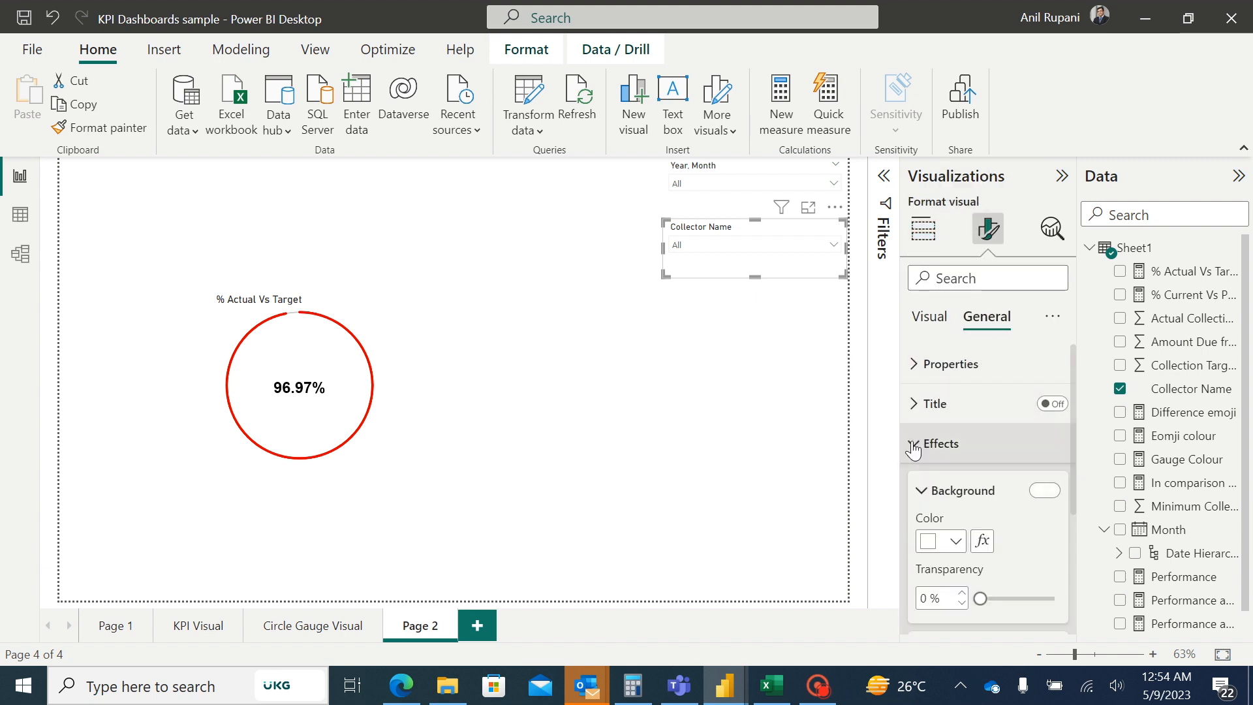
pyautogui.moveTo(1070, 447); pyautogui.dragTo(1082, 533)
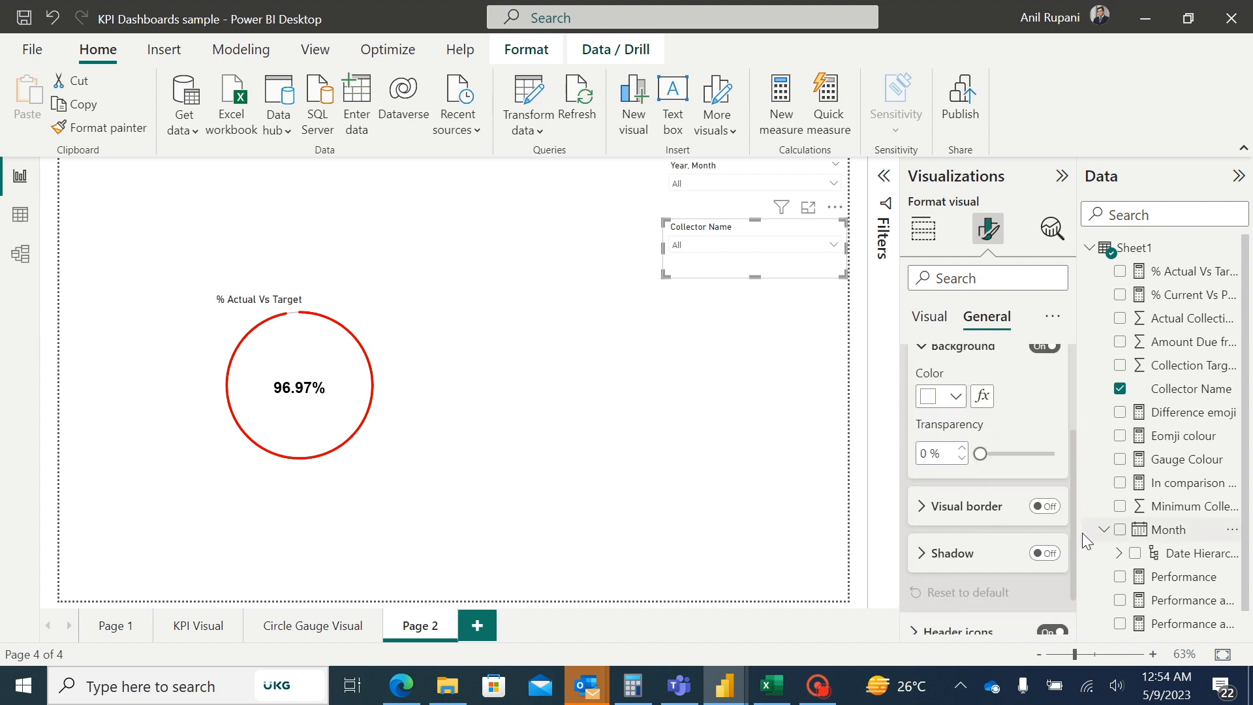
pyautogui.click(1055, 508)
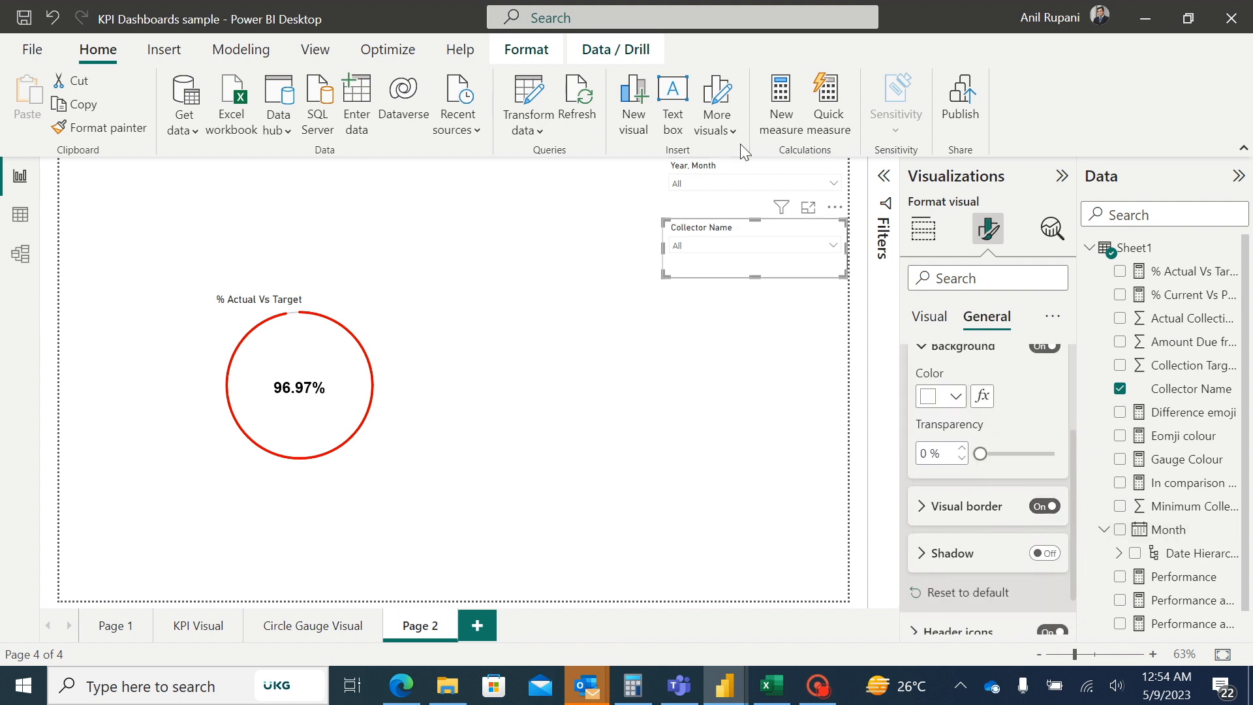
pyautogui.click(731, 169)
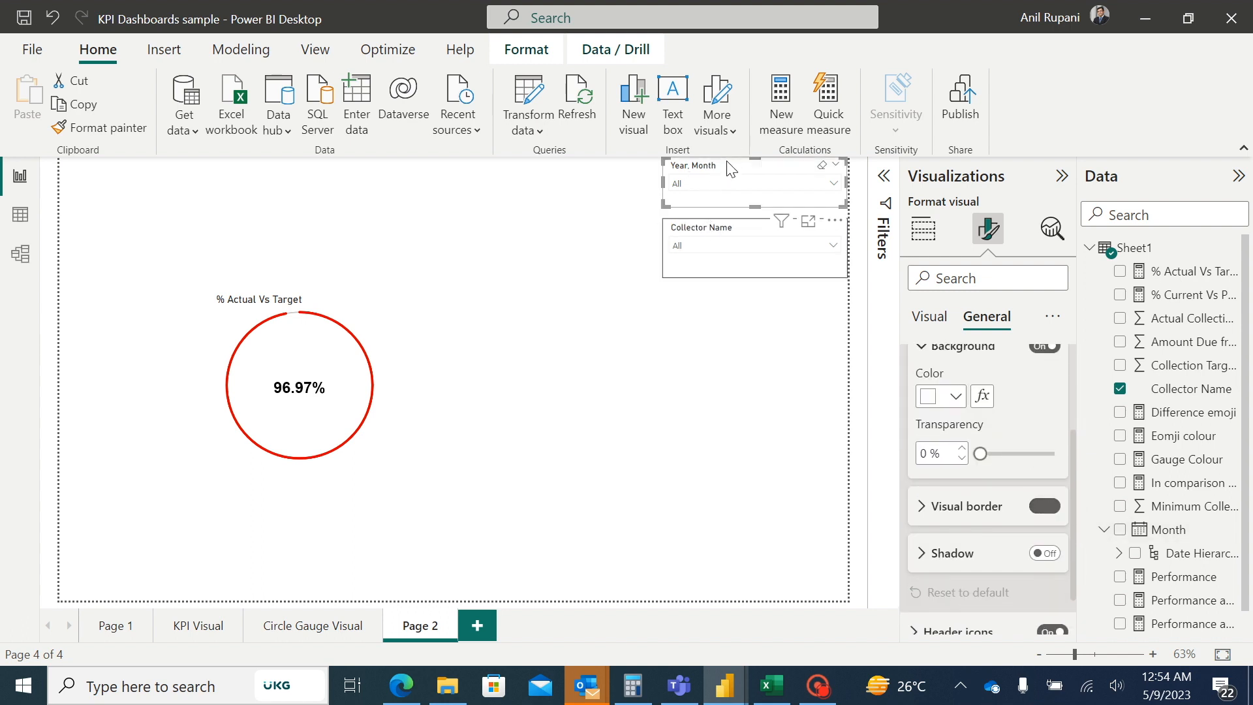
pyautogui.click(1056, 508)
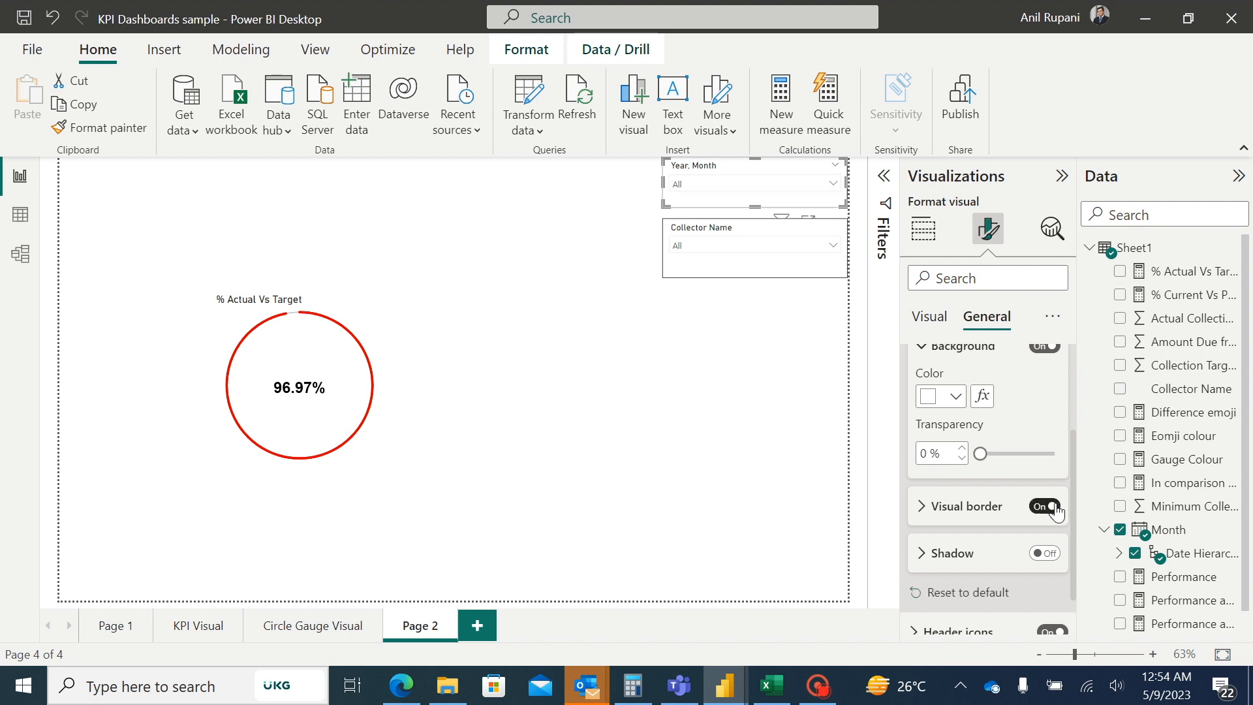
pyautogui.click(693, 351)
# Filter Page 2 to April 2023 and to the first collector listed in the Collector Name slicer.
pyautogui.click(745, 247)
pyautogui.click(717, 185)
pyautogui.click(678, 219)
pyautogui.click(710, 295)
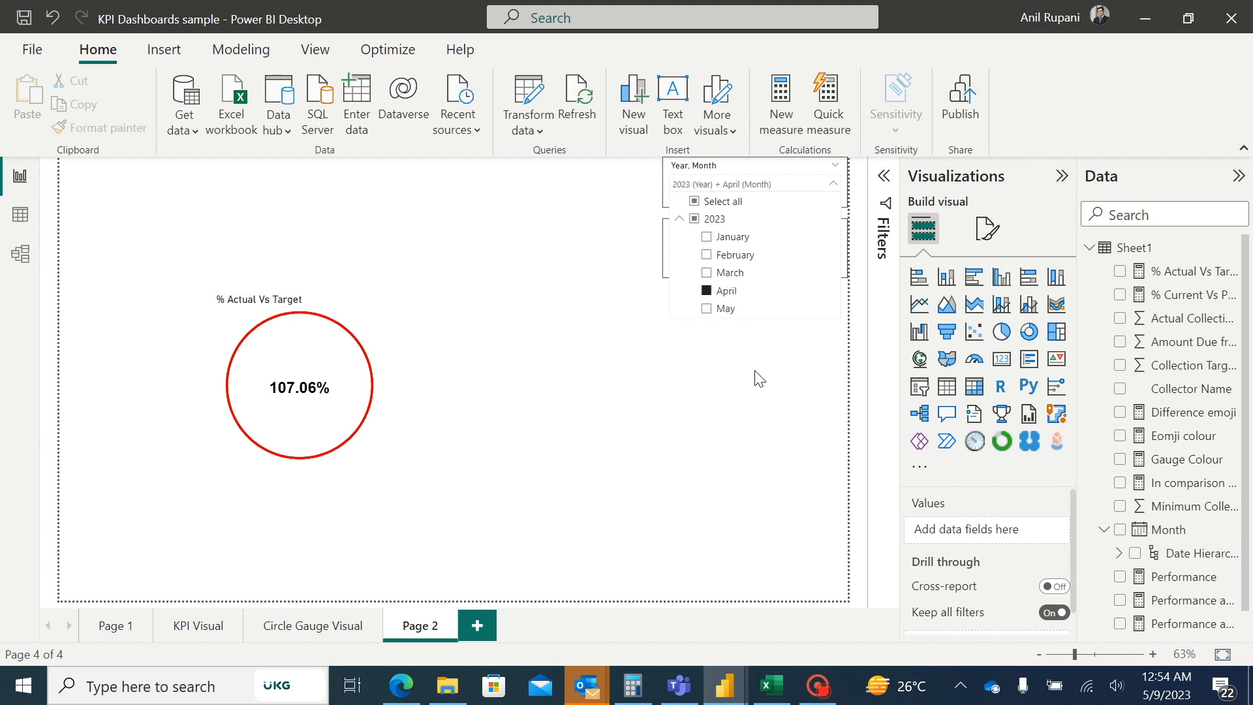
pyautogui.click(739, 248)
pyautogui.click(680, 282)
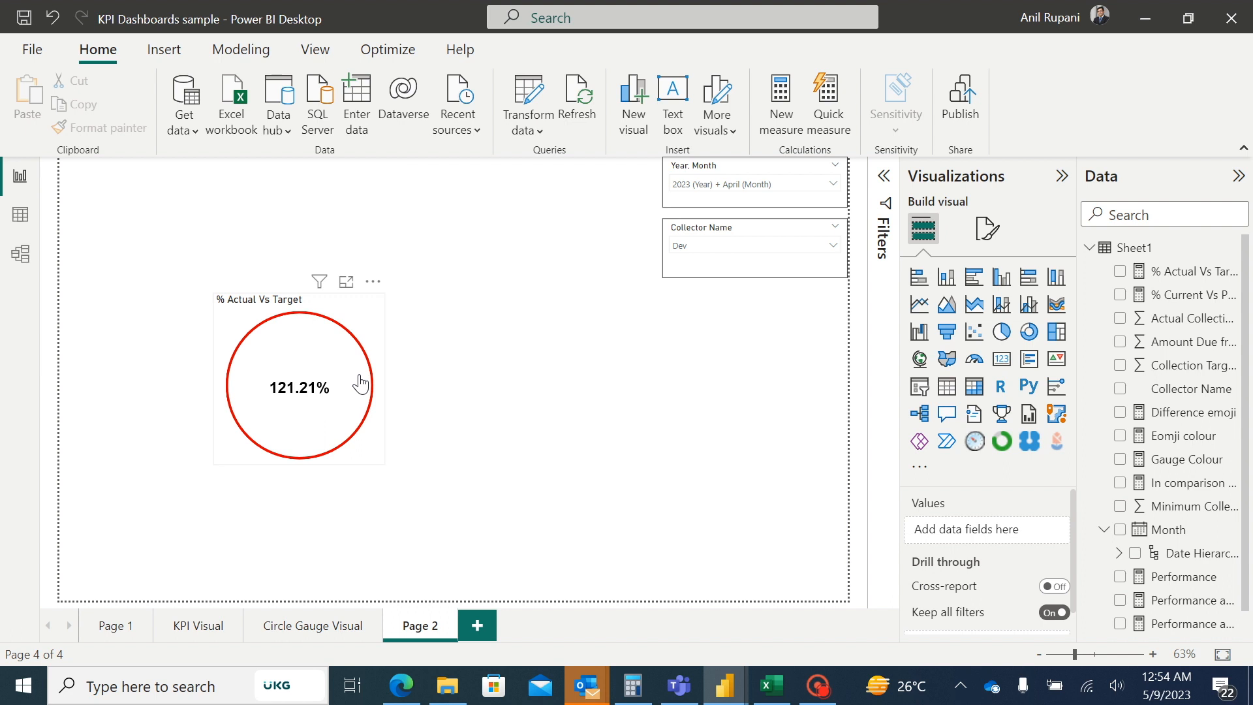
# Set the Low Color of the % Actual Vs Target circle gauge to the red theme colour.
pyautogui.click(984, 229)
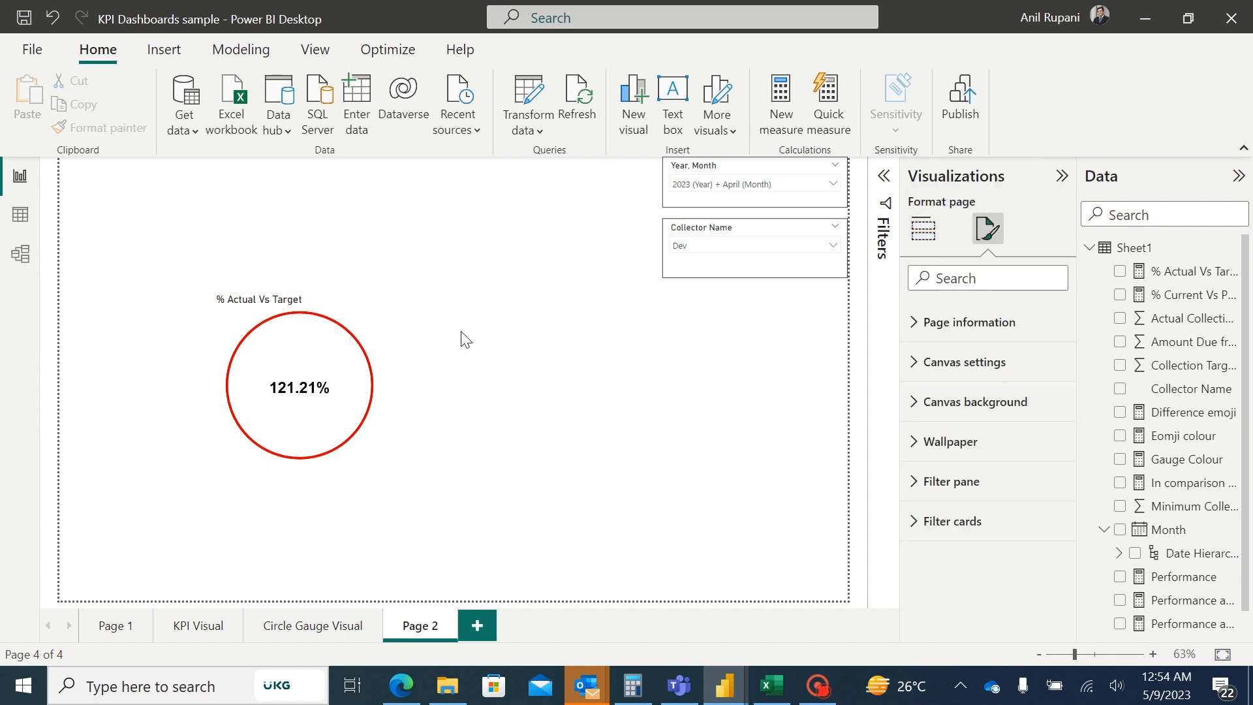
pyautogui.click(365, 319)
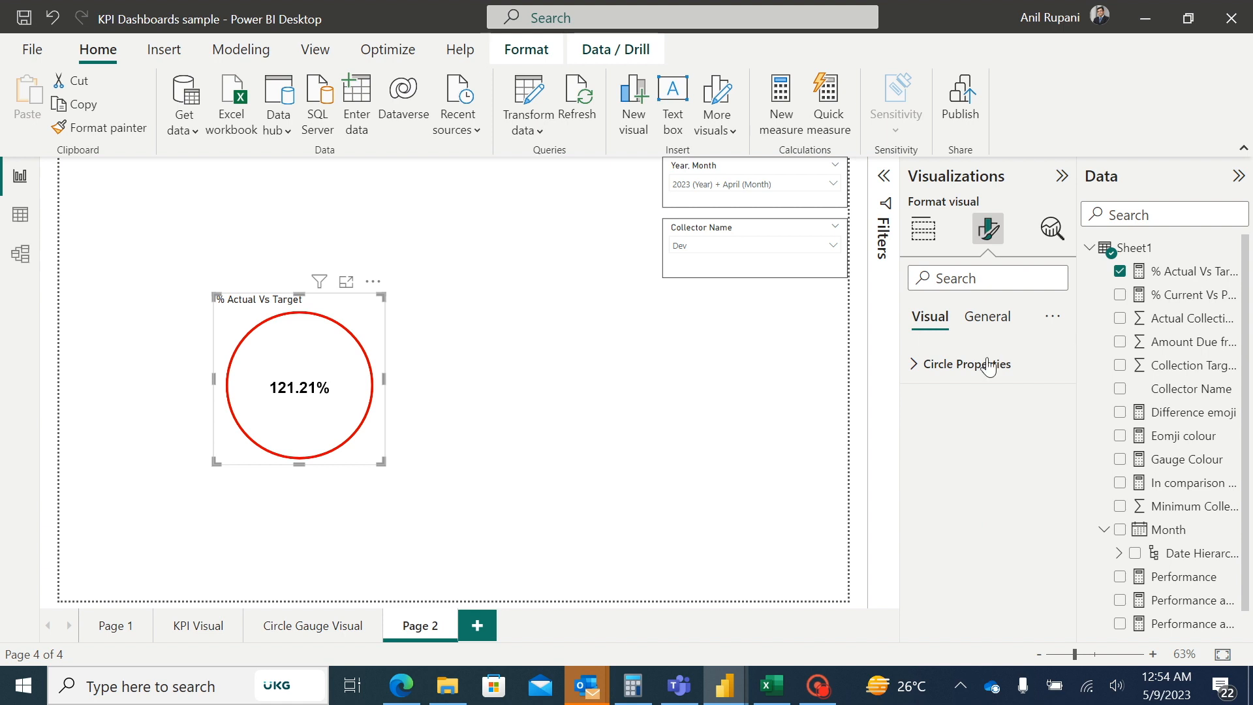
pyautogui.click(917, 365)
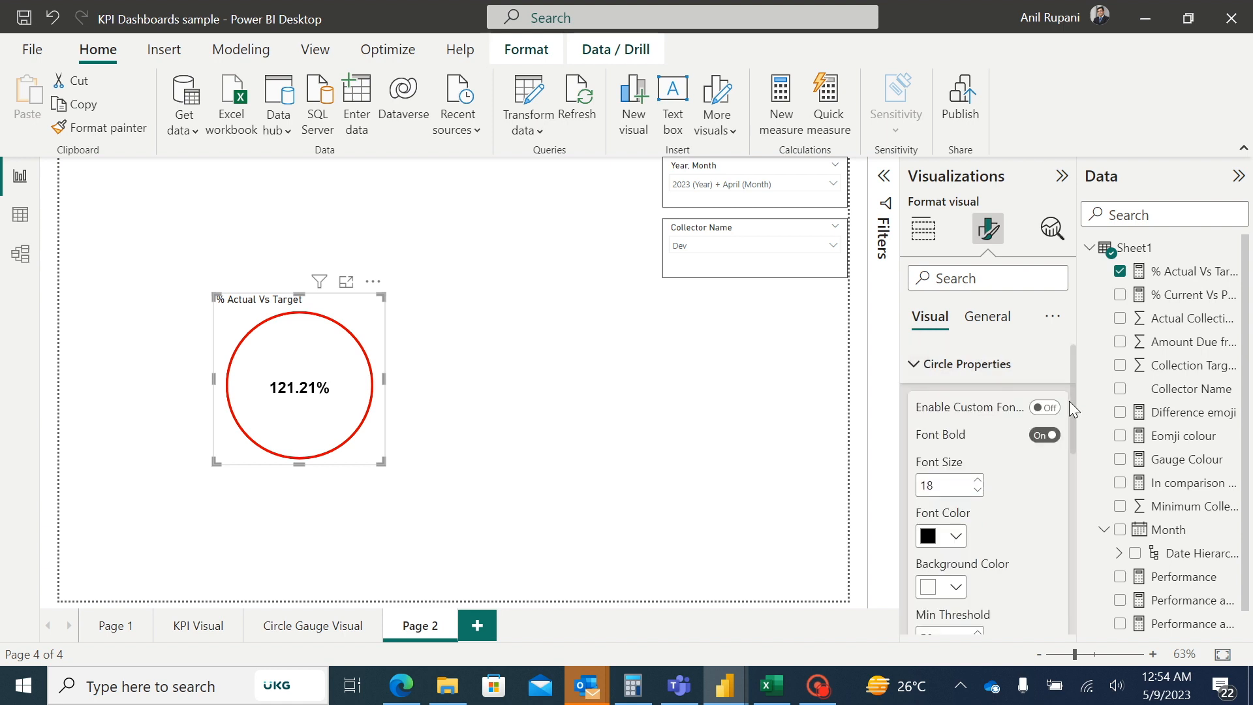
pyautogui.moveTo(1071, 412); pyautogui.dragTo(1083, 534)
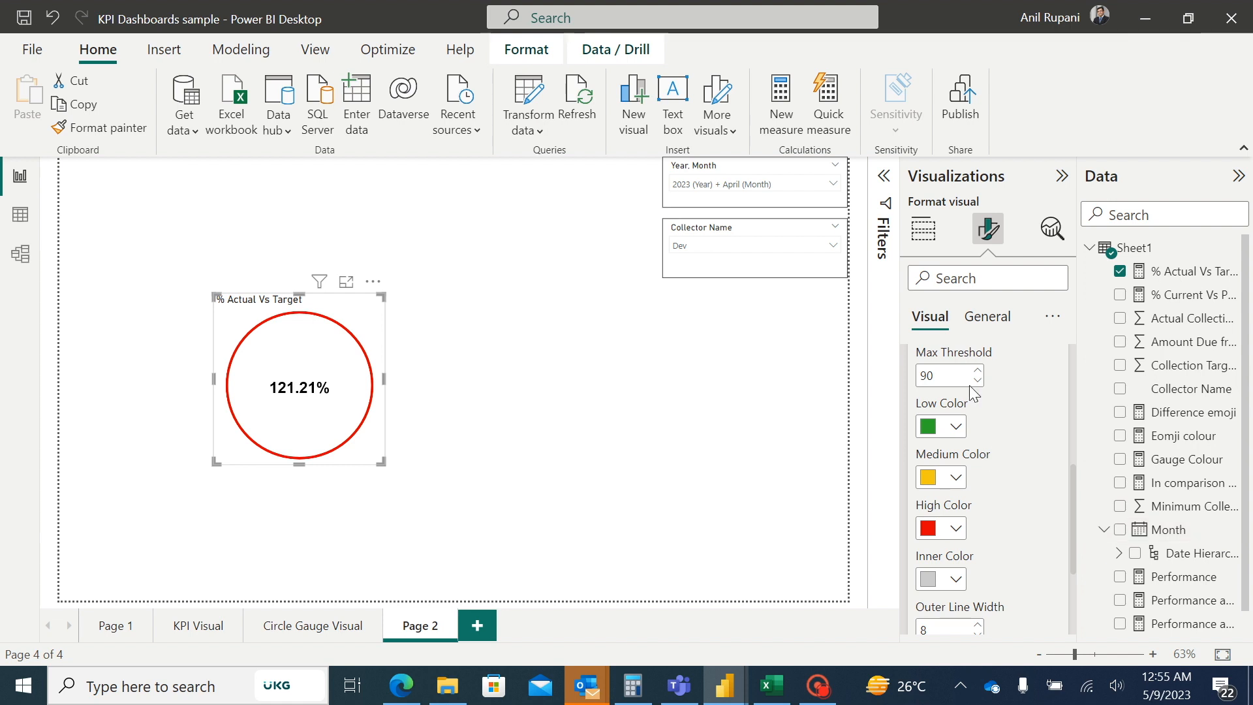
pyautogui.click(960, 431)
pyautogui.click(1189, 117)
# Set the High Color of the % Actual Vs Target gauge to the custom green #04AC50.
pyautogui.click(957, 535)
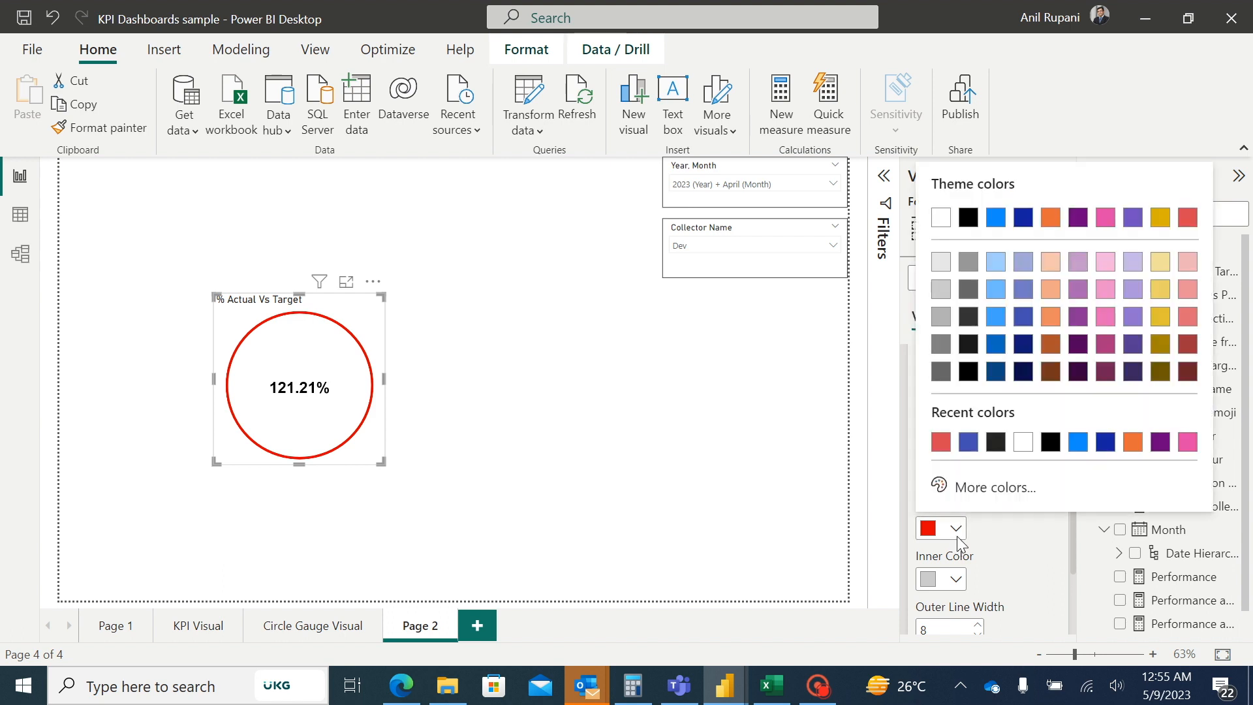
pyautogui.click(975, 490)
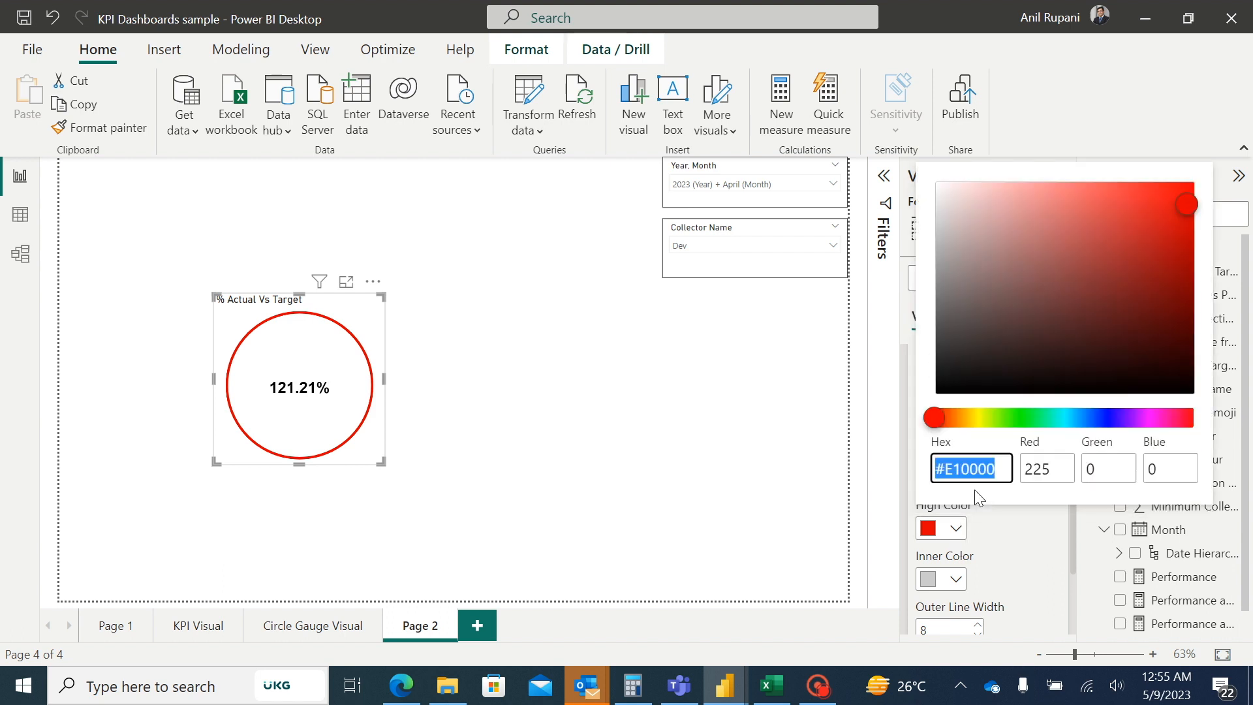
pyautogui.click(1041, 418)
pyautogui.moveTo(1181, 225); pyautogui.dragTo(1186, 251)
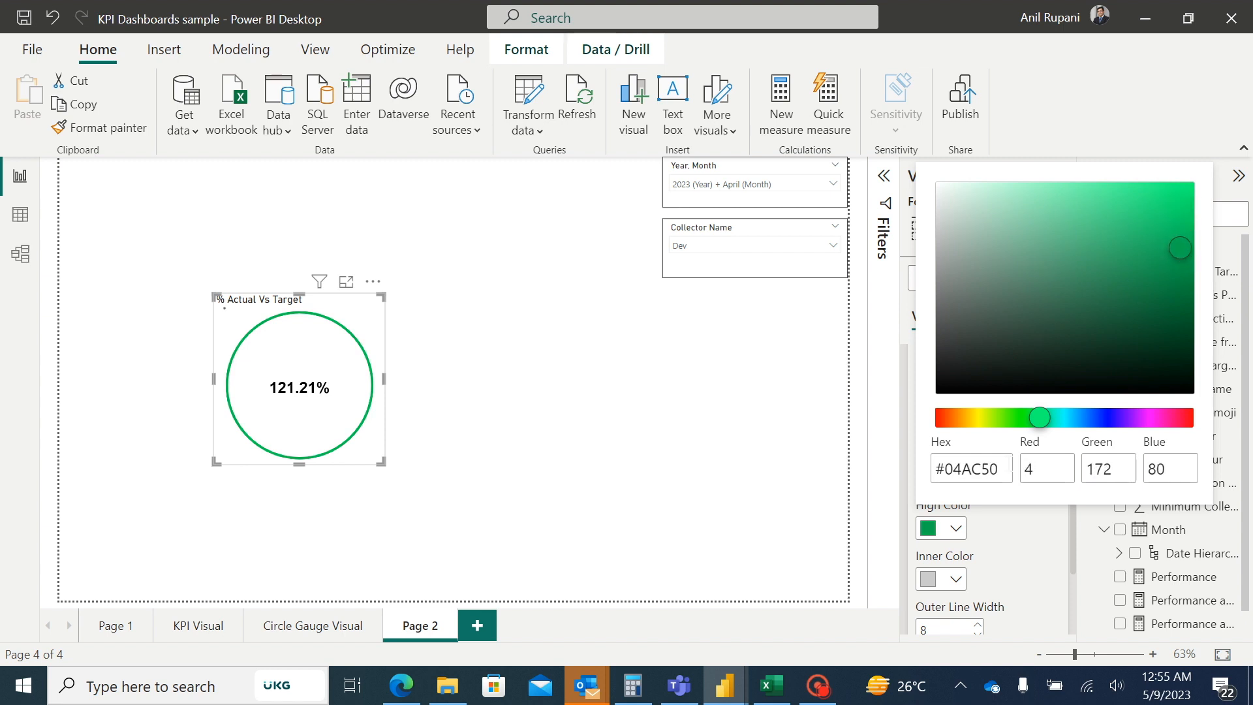
pyautogui.click(1027, 519)
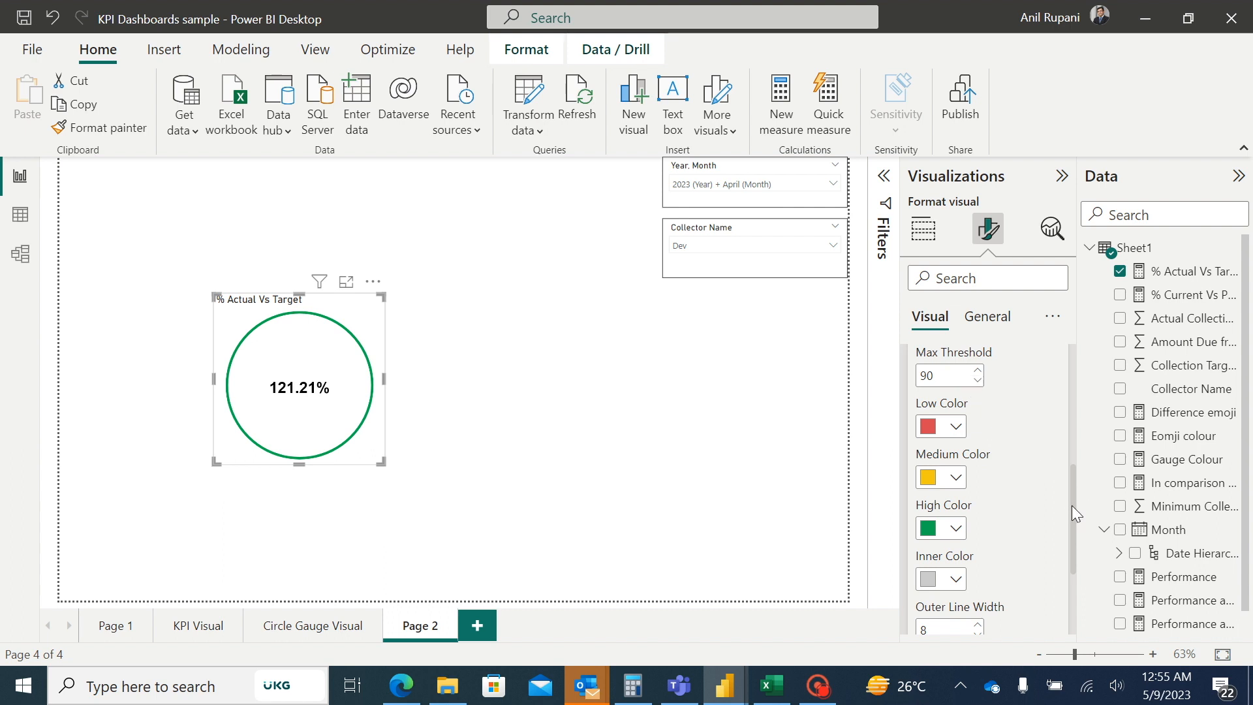
# Set both the Outer Line Width and Inner Line Width of the % Actual Vs Target gauge to 20.
pyautogui.moveTo(1071, 507); pyautogui.dragTo(1083, 594)
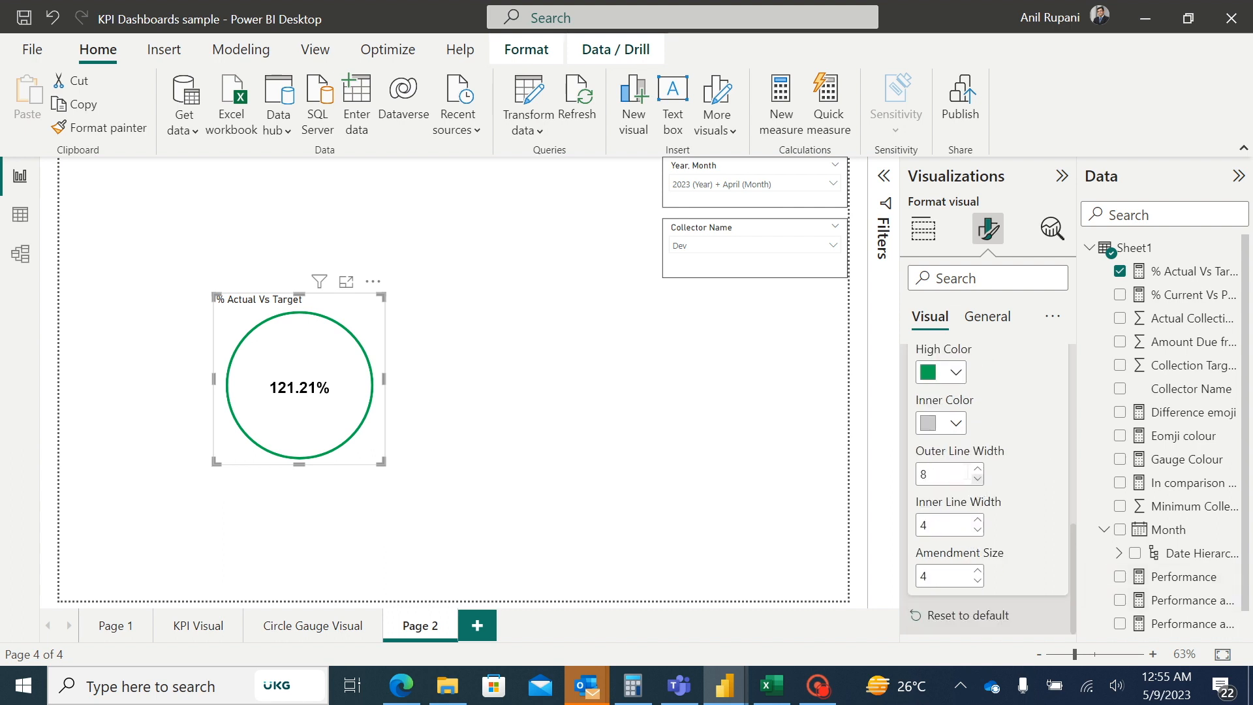
pyautogui.doubleClick(923, 474)
pyautogui.write('20')
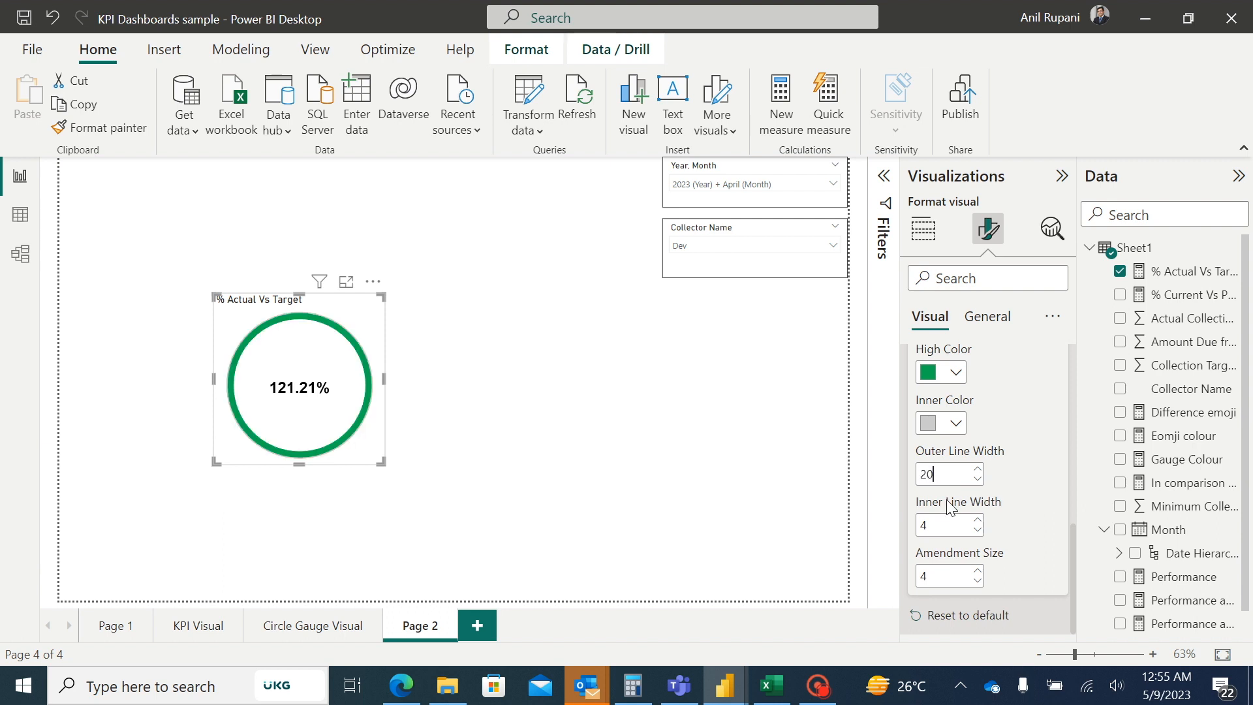
pyautogui.write('20')
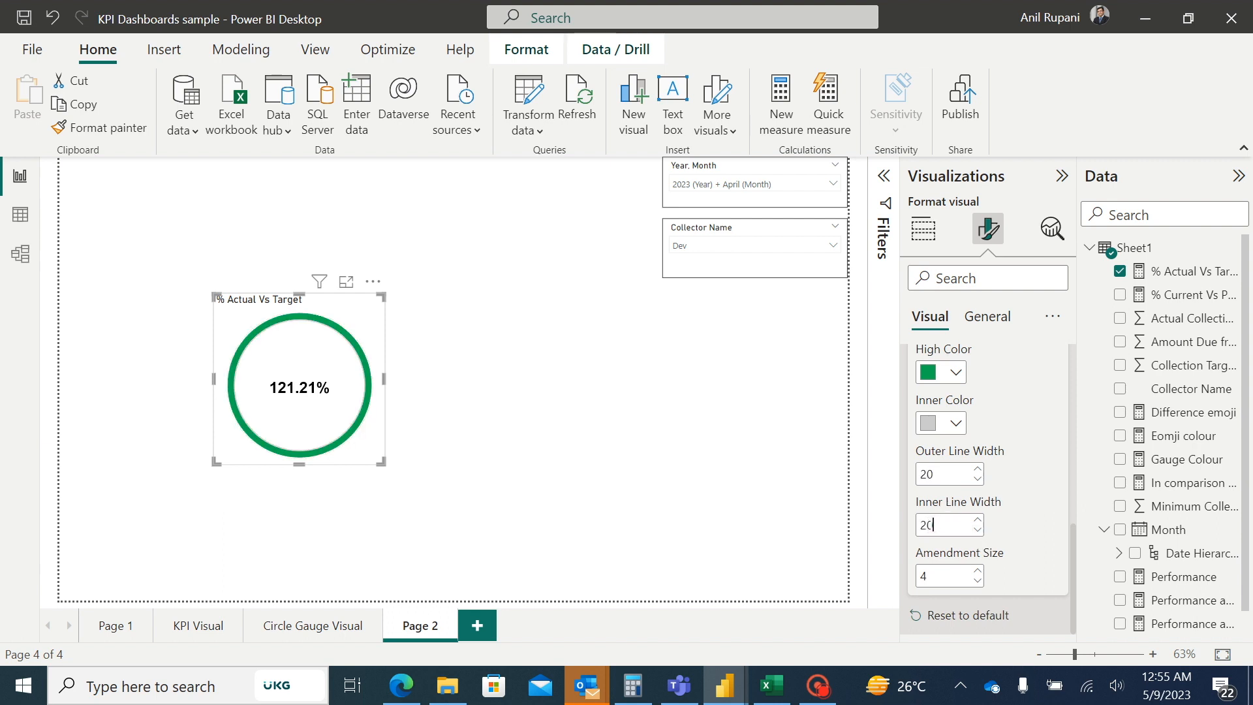
pyautogui.click(792, 477)
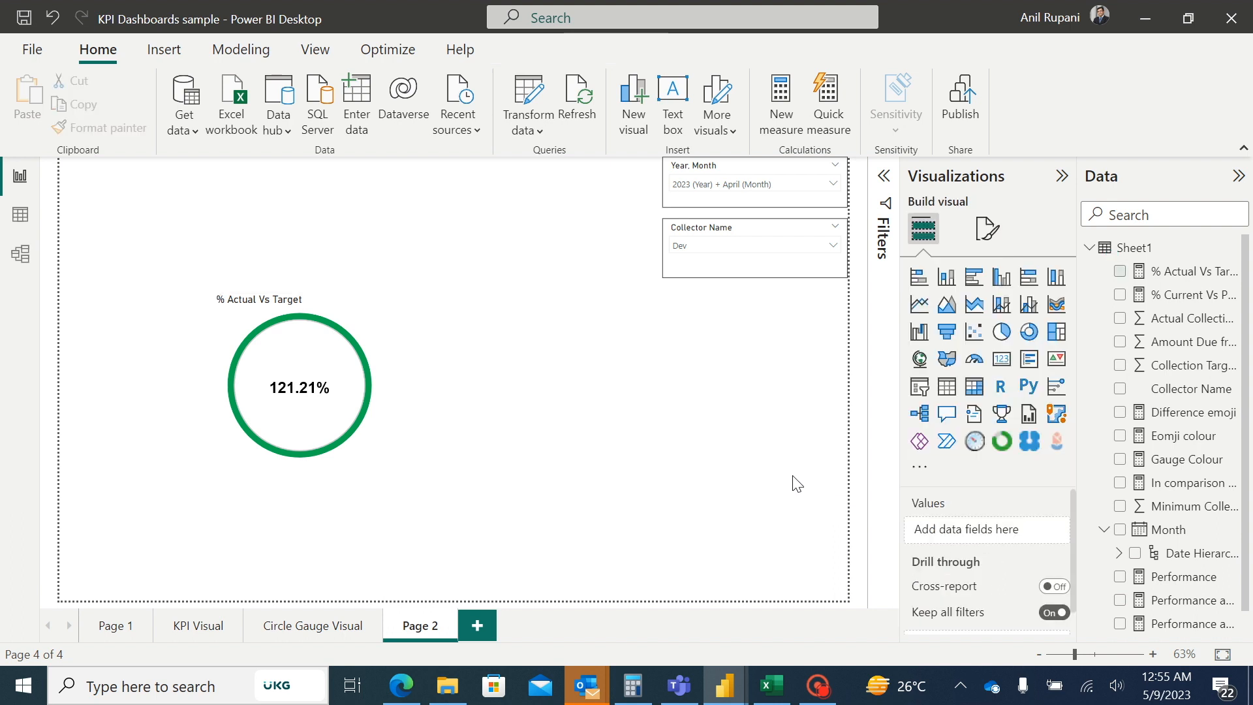
# Turn on the visual border for the % Actual Vs Target gauge.
pyautogui.click(377, 330)
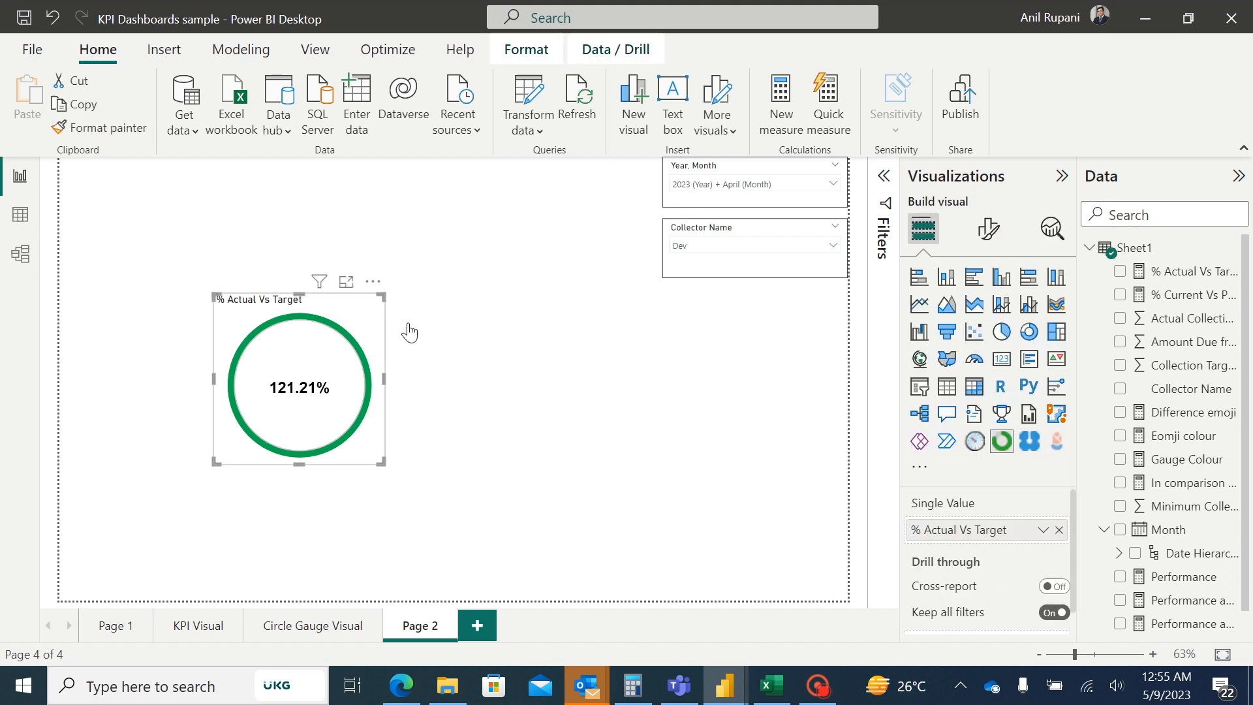
pyautogui.click(988, 230)
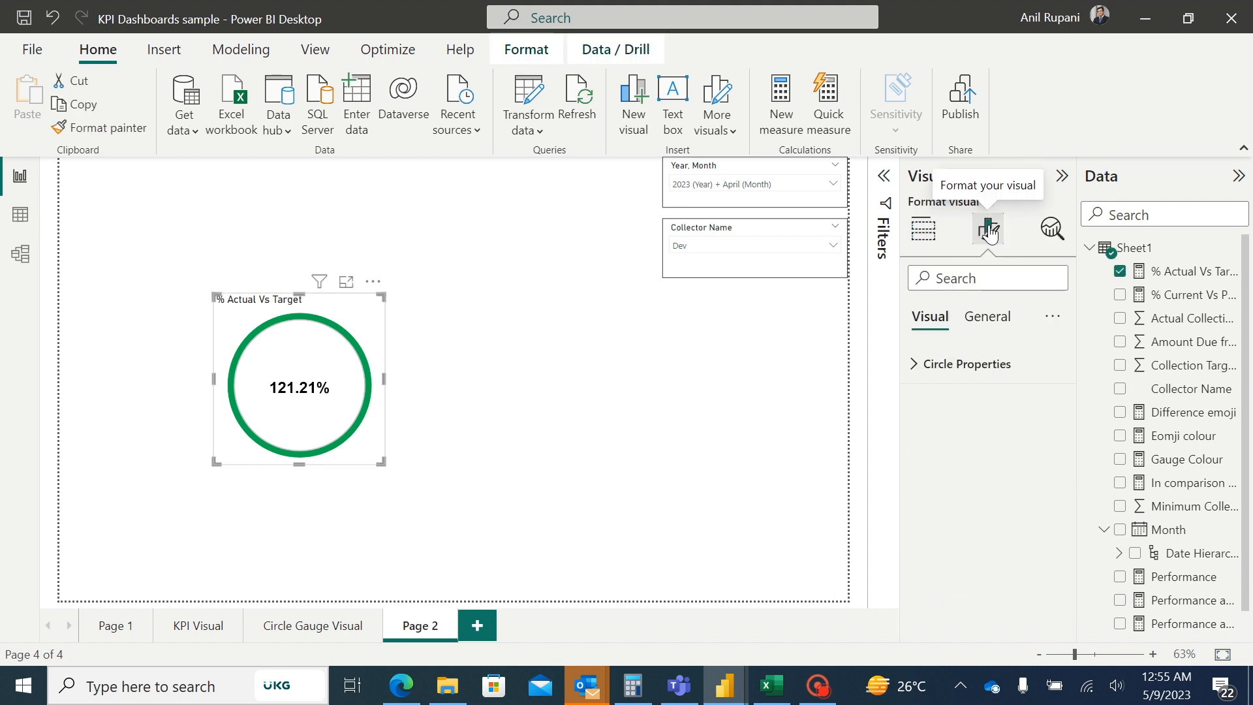
pyautogui.click(917, 366)
pyautogui.click(987, 316)
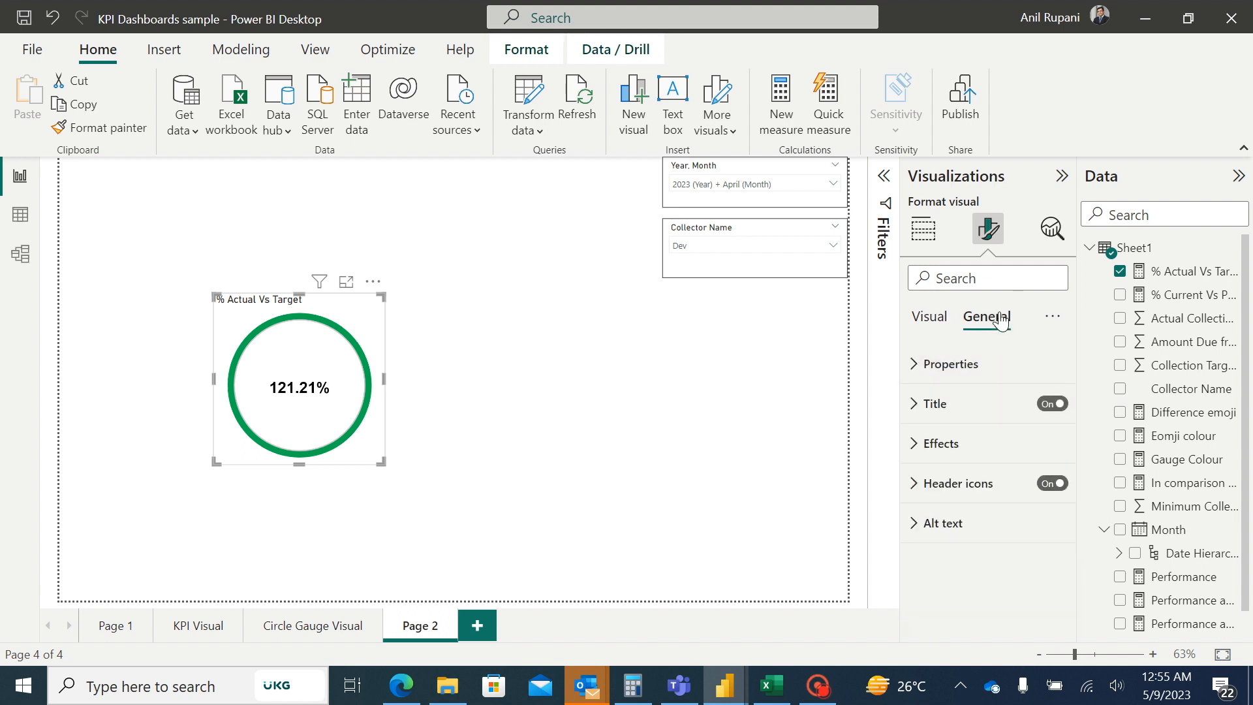
pyautogui.click(913, 448)
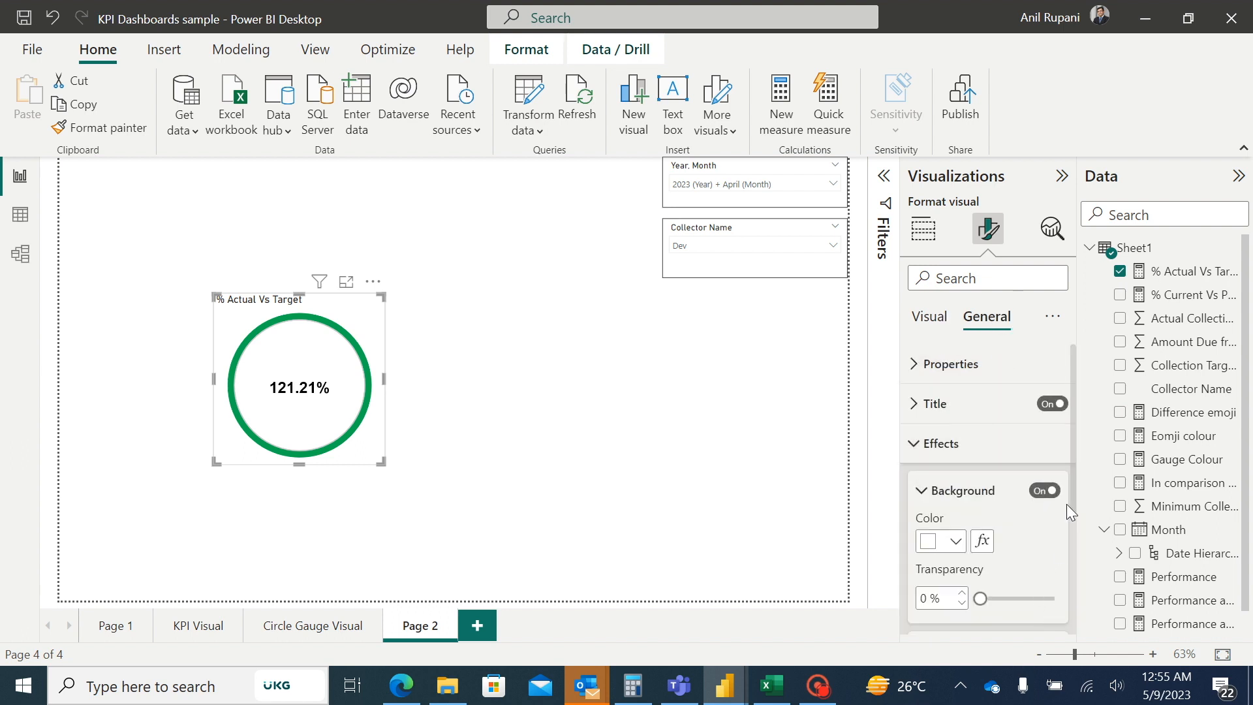
pyautogui.moveTo(1071, 494)
pyautogui.mouseDown()
pyautogui.moveTo(1070, 518)
pyautogui.moveTo(1067, 507)
pyautogui.mouseUp()
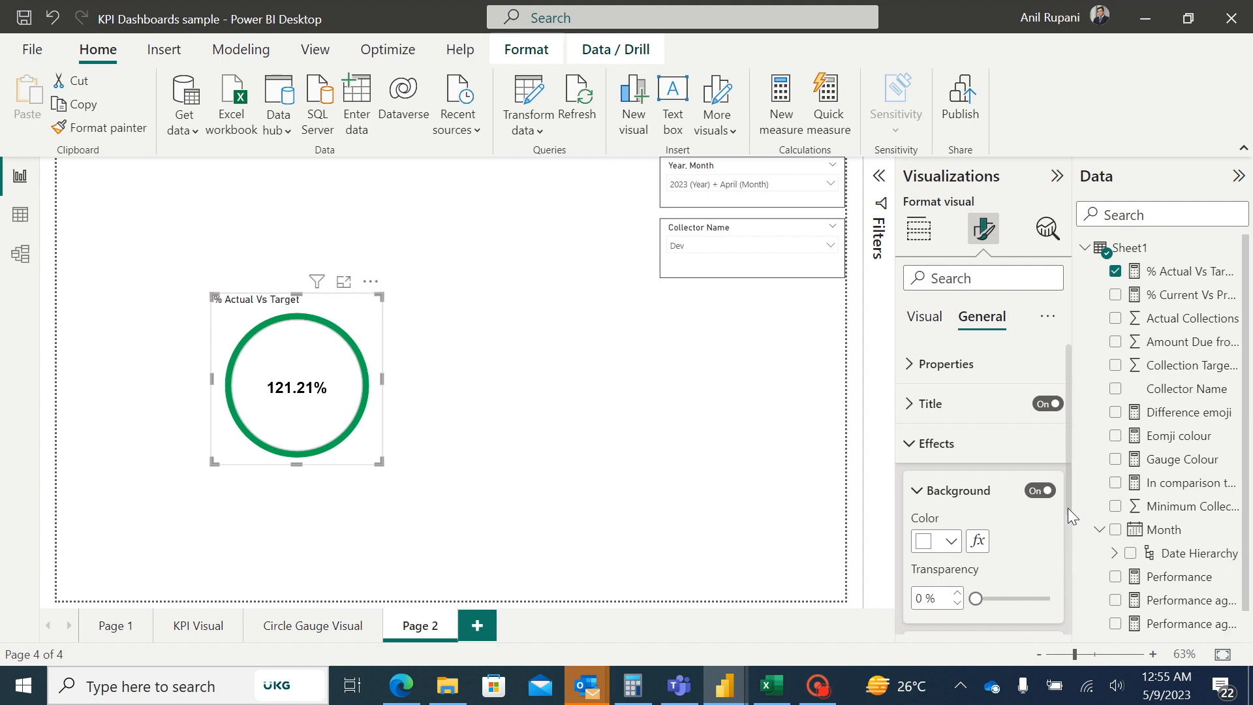
pyautogui.scroll(-2, 1068, 541)
pyautogui.click(1047, 532)
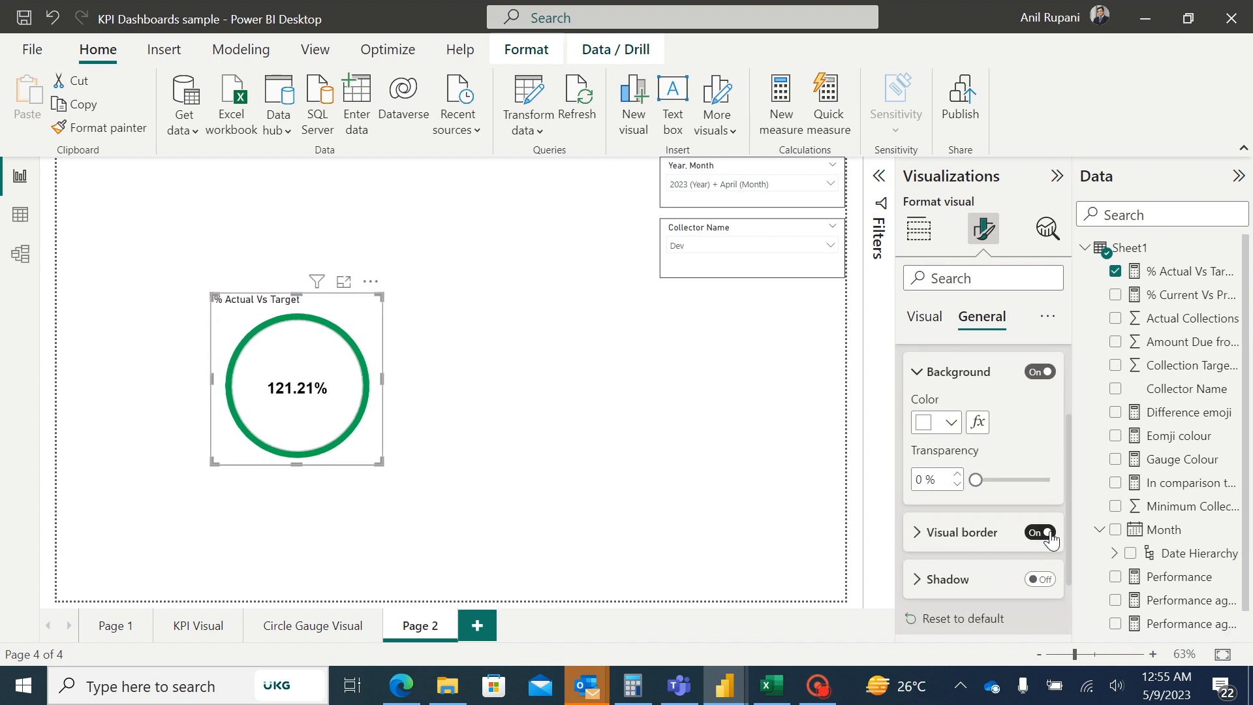
pyautogui.click(522, 412)
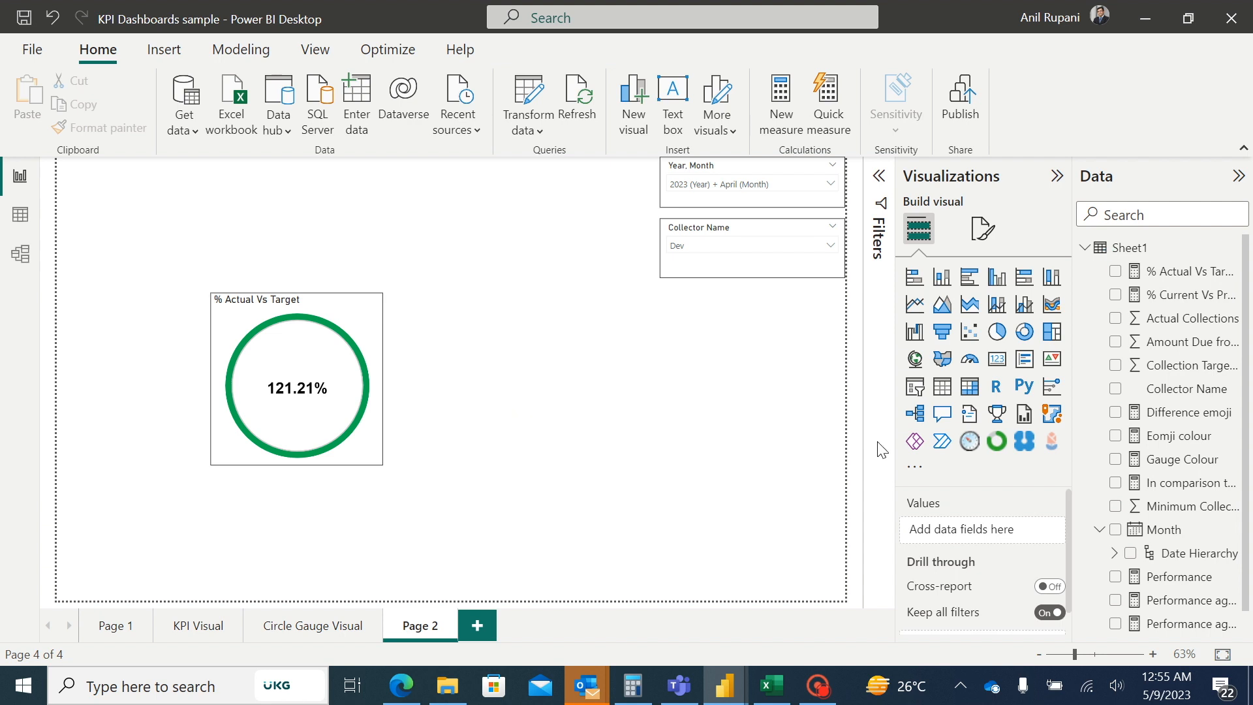
# Add a second circle gauge beside the first, stretch it to the same height and fill it with the % Current Vs Previous Month measure.
pyautogui.click(997, 442)
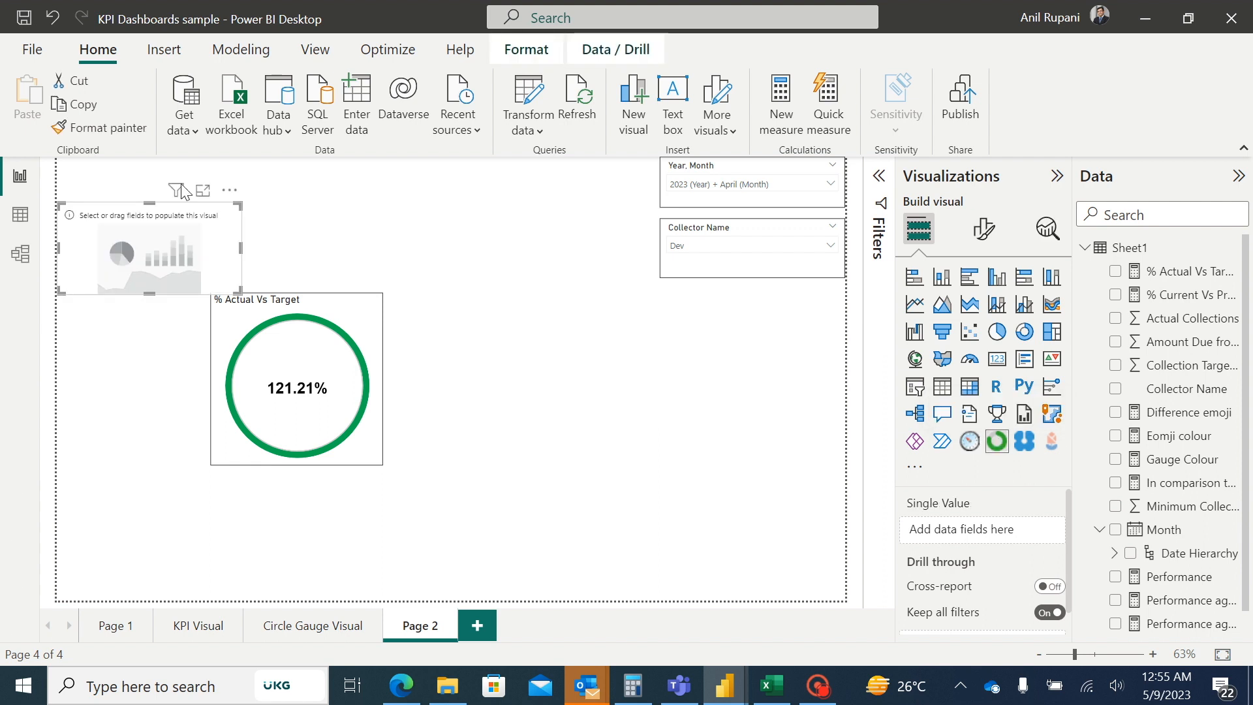
pyautogui.moveTo(163, 217); pyautogui.dragTo(559, 311)
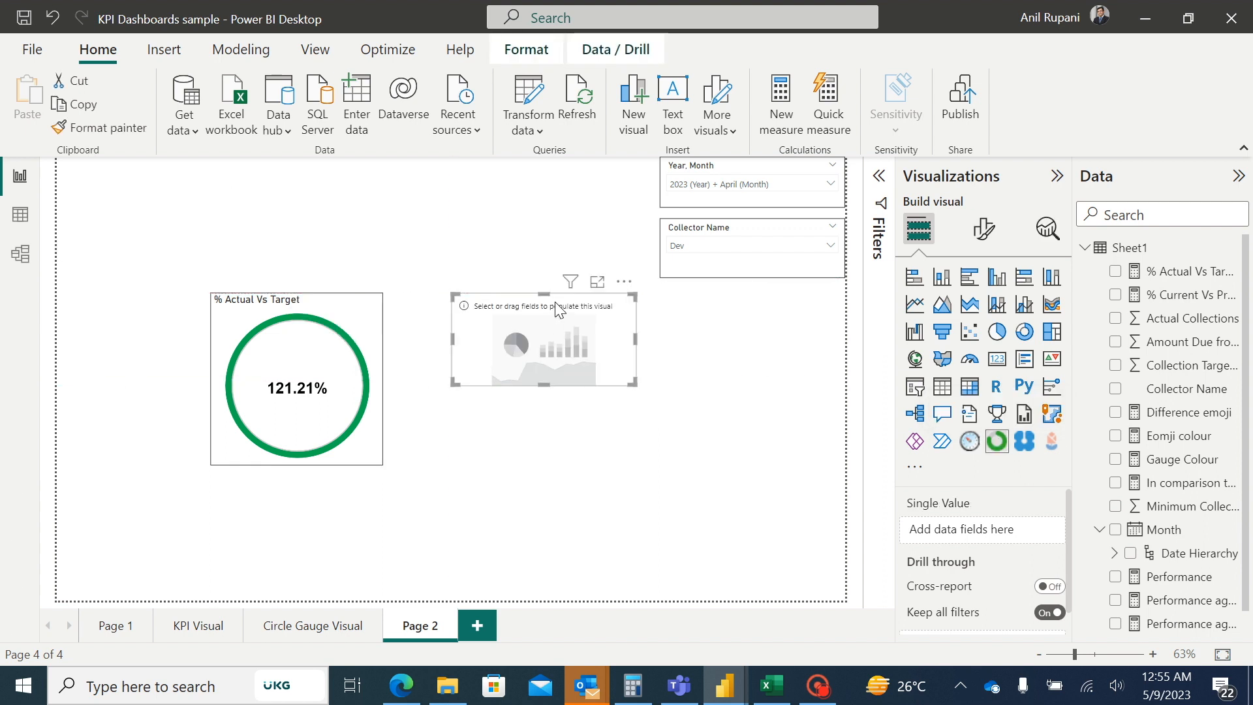
pyautogui.moveTo(548, 388); pyautogui.dragTo(546, 460)
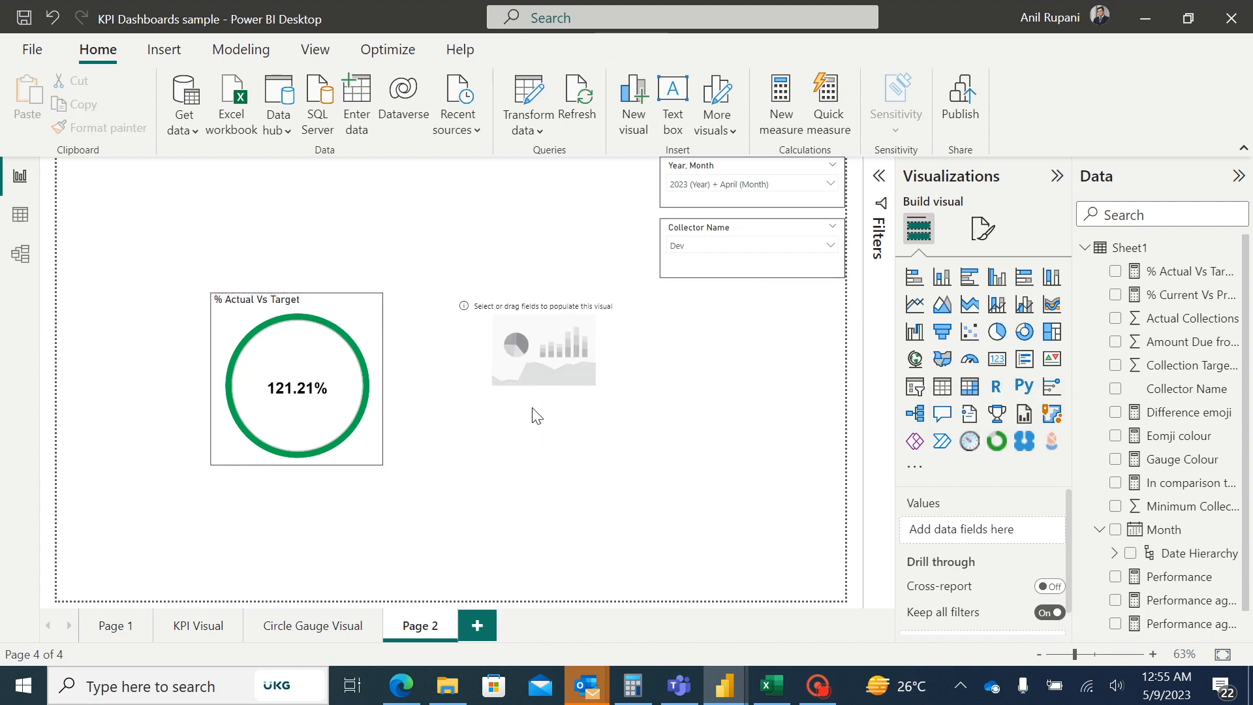
pyautogui.click(534, 305)
pyautogui.moveTo(543, 385); pyautogui.dragTo(542, 464)
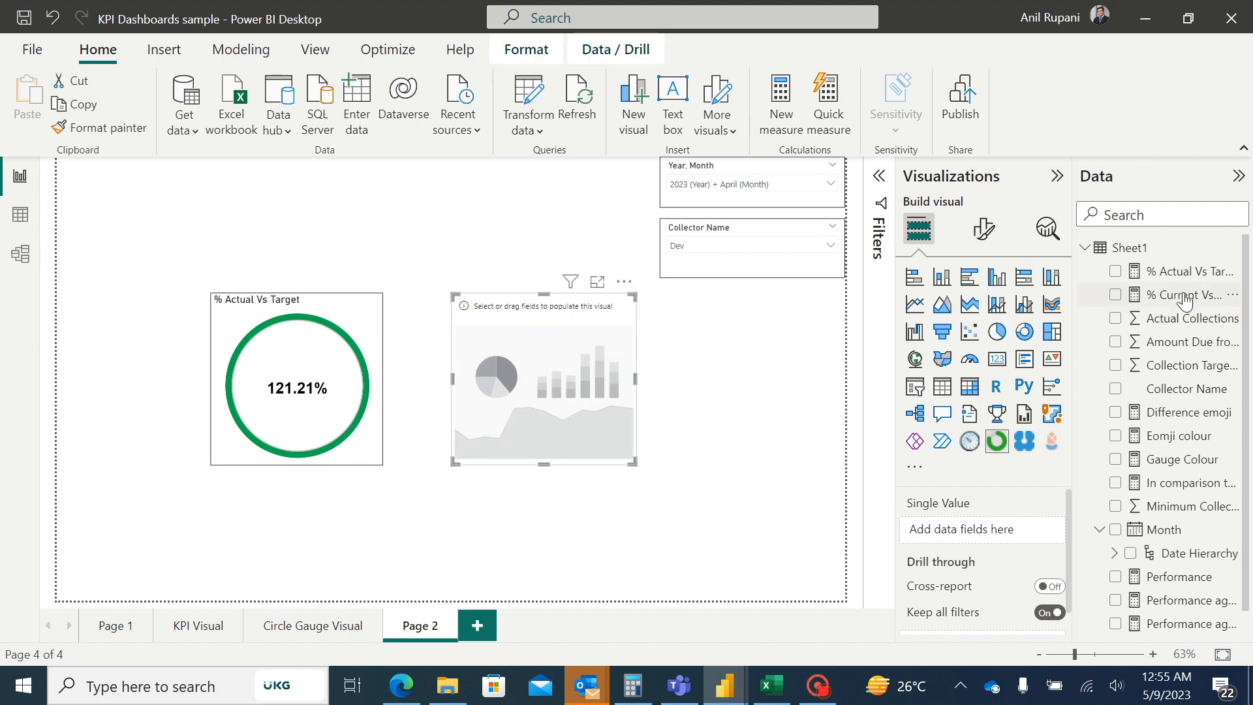
pyautogui.moveTo(1184, 300); pyautogui.dragTo(1004, 533)
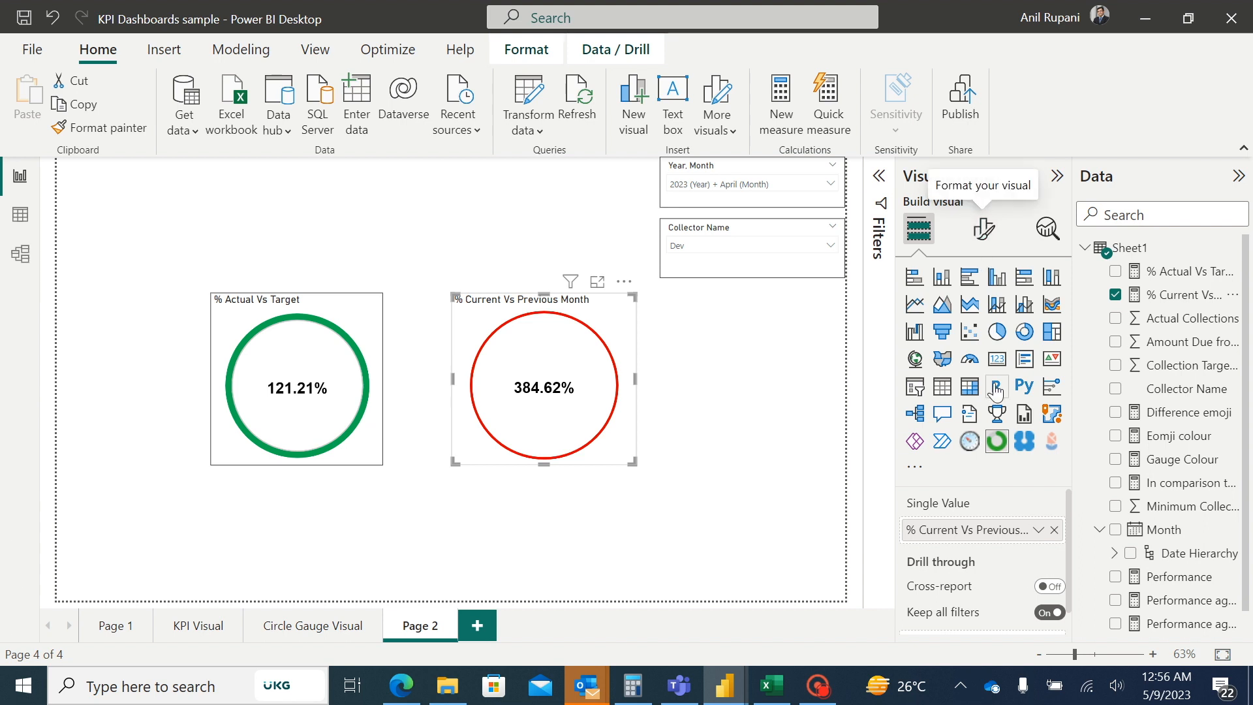
# Set the % Current Vs Previous Month gauge's Low Color to the red theme colour and its High Color to the recent green #04AC50.
pyautogui.click(984, 234)
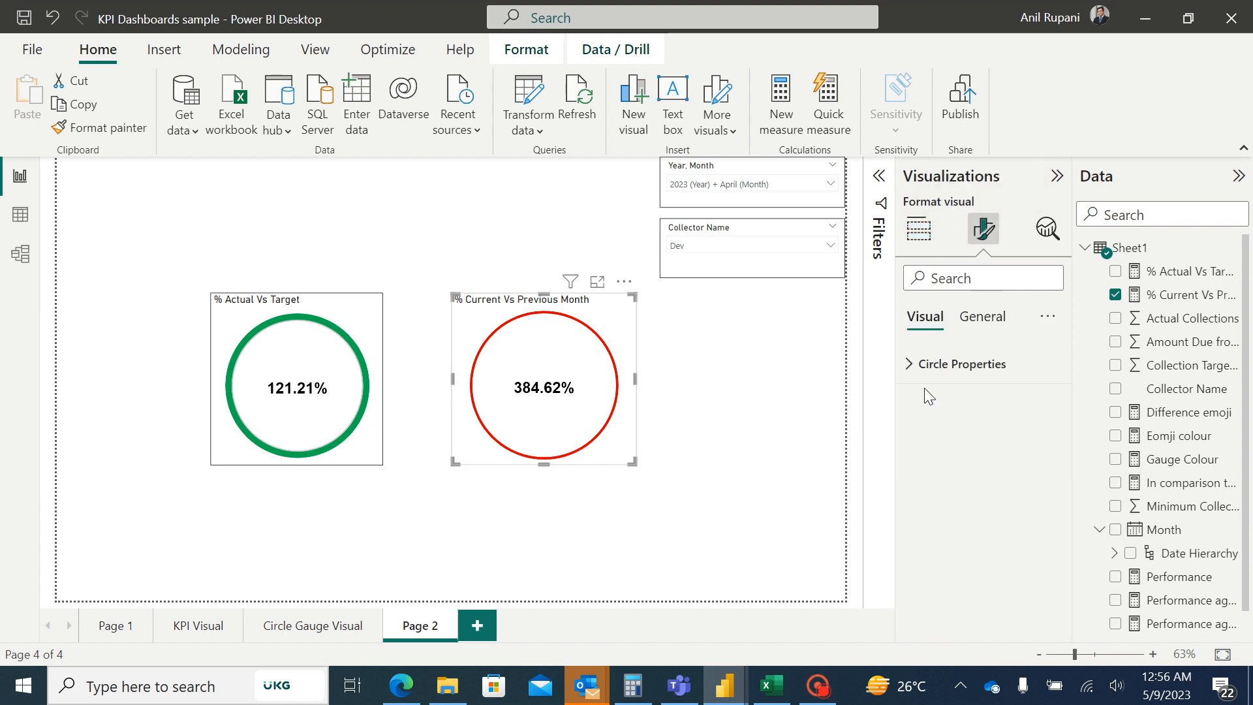
pyautogui.click(908, 363)
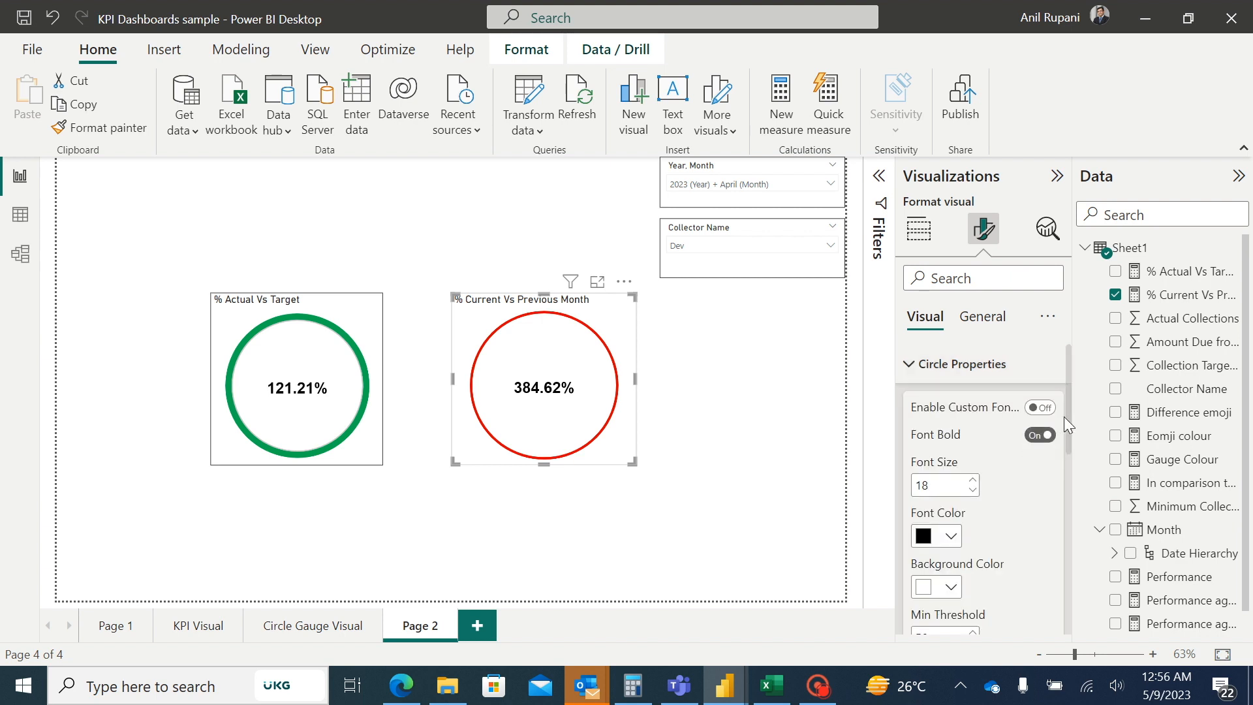
pyautogui.moveTo(1065, 420); pyautogui.dragTo(1065, 524)
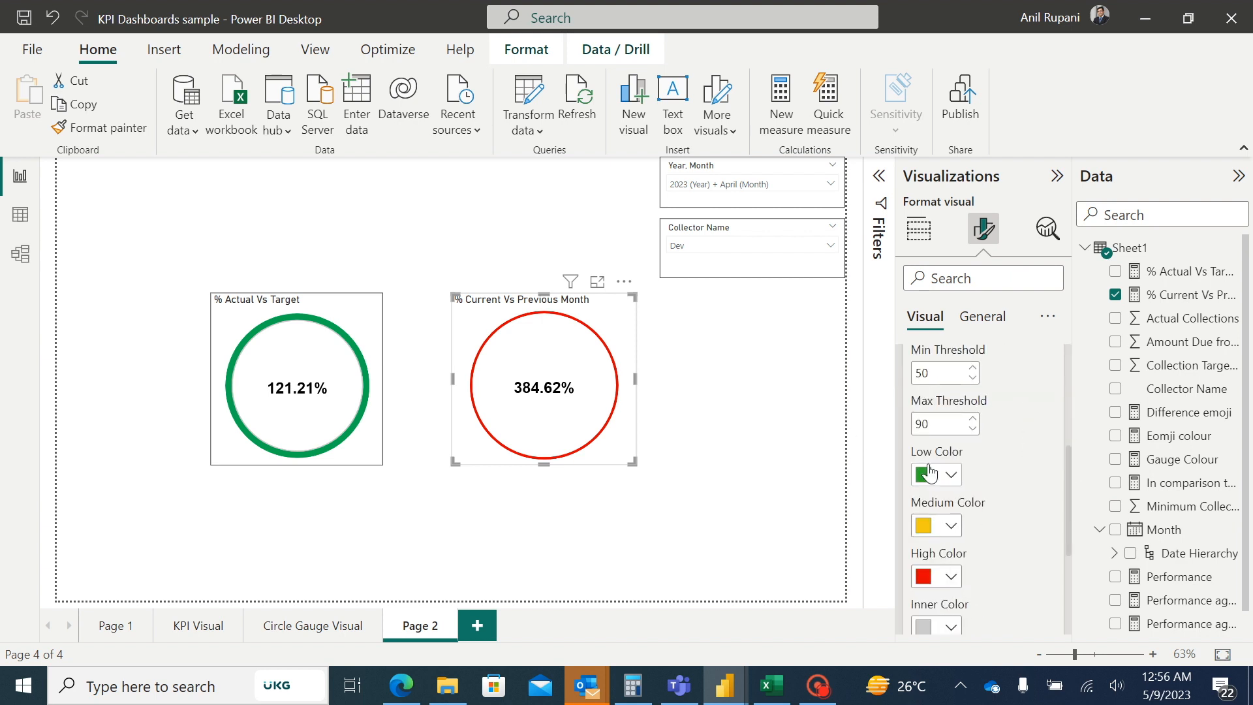
pyautogui.click(948, 477)
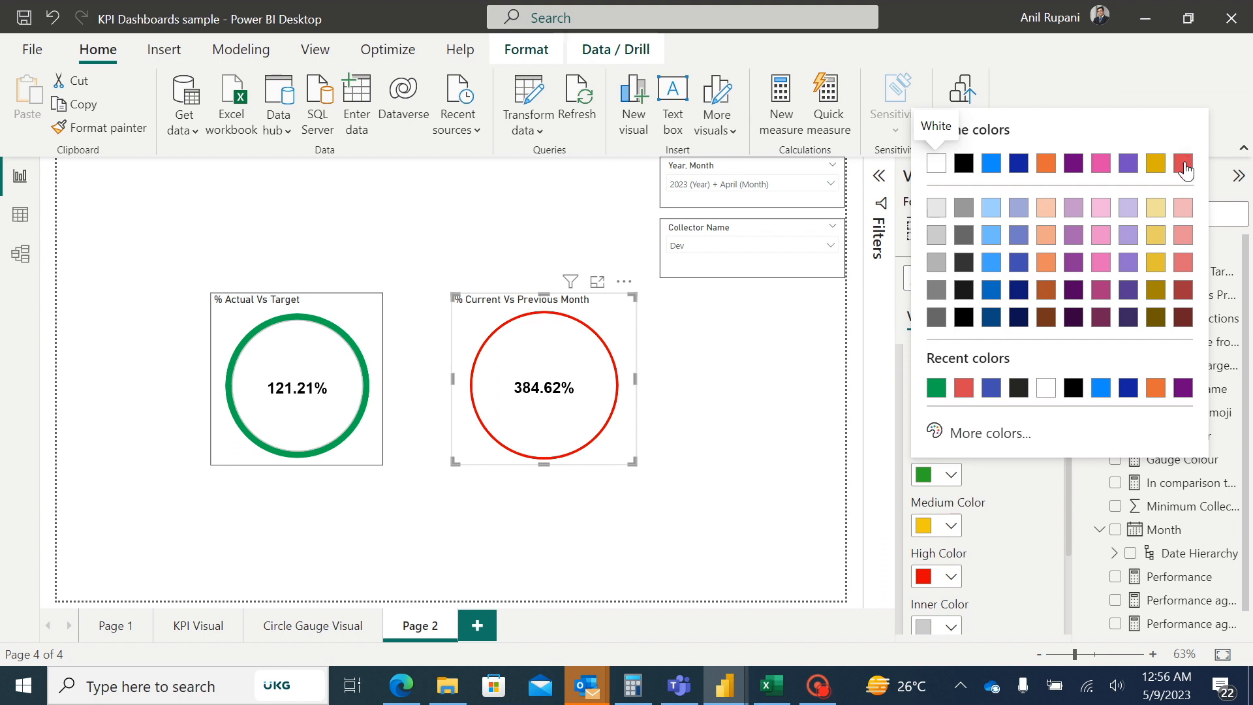
pyautogui.click(1180, 164)
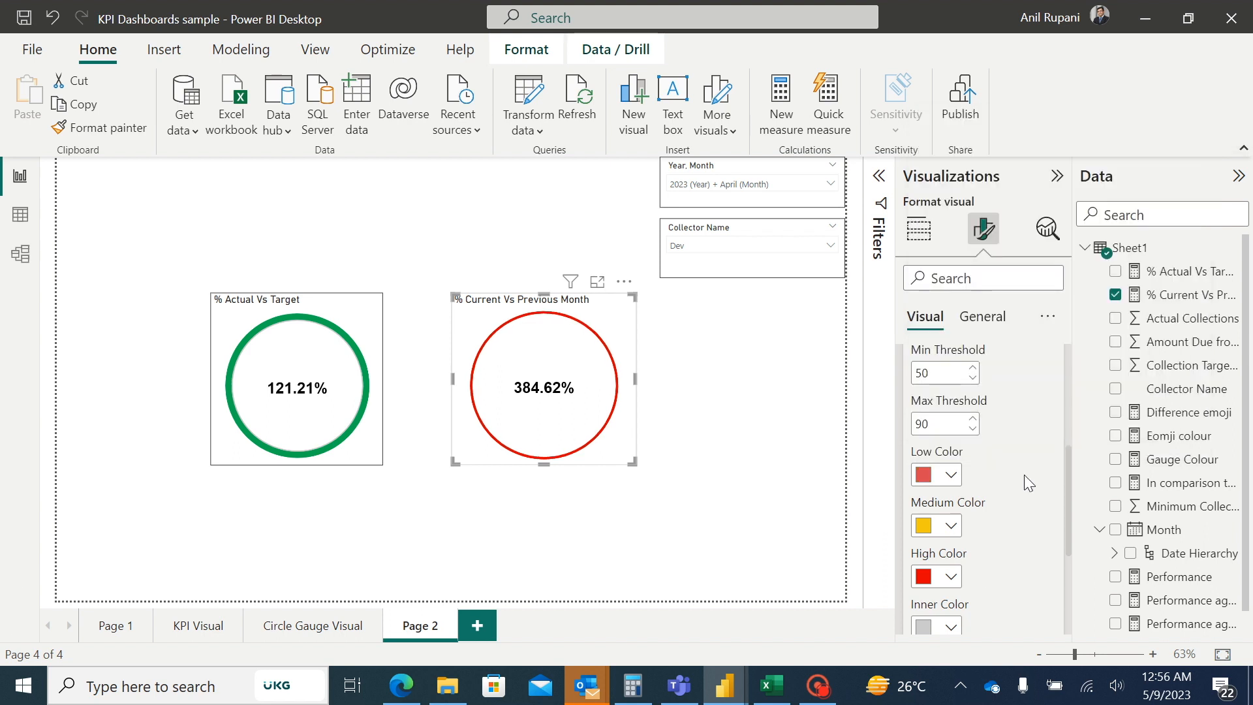
pyautogui.click(950, 576)
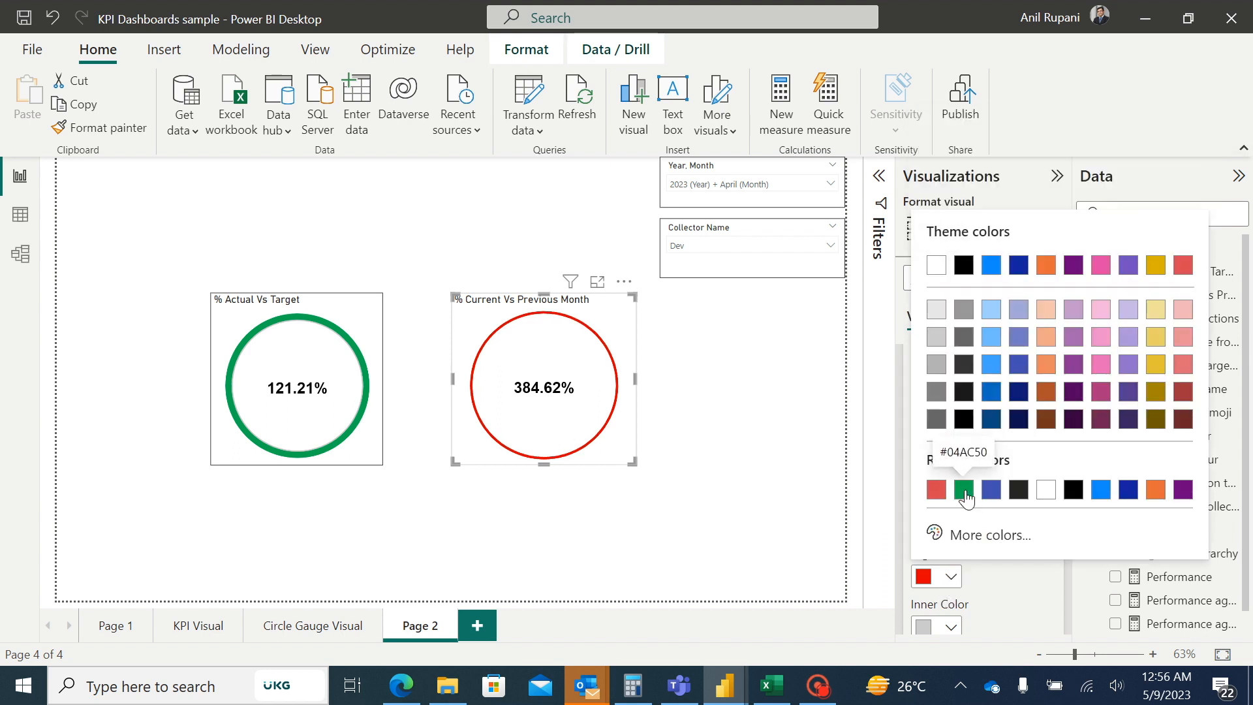
pyautogui.click(963, 491)
# Set both the Outer Line Width and Inner Line Width of the % Current Vs Previous Month gauge to 20.
pyautogui.scroll(-3, 952, 478)
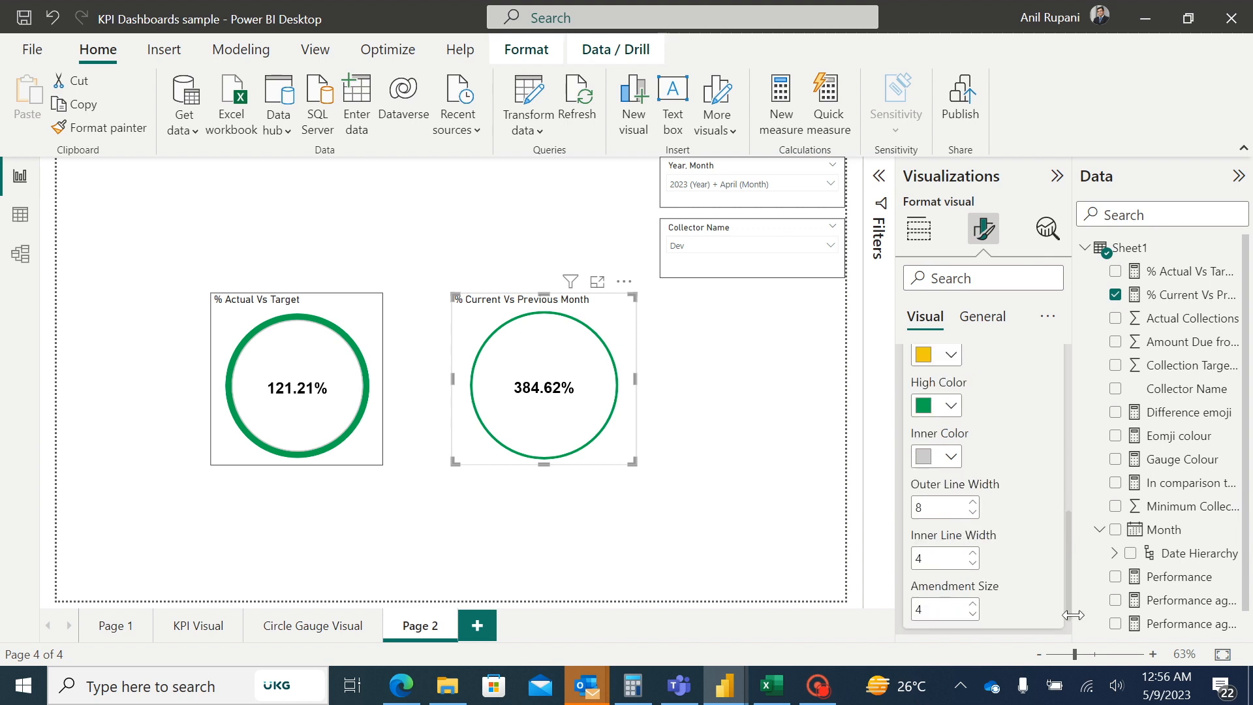
pyautogui.doubleClick(941, 479)
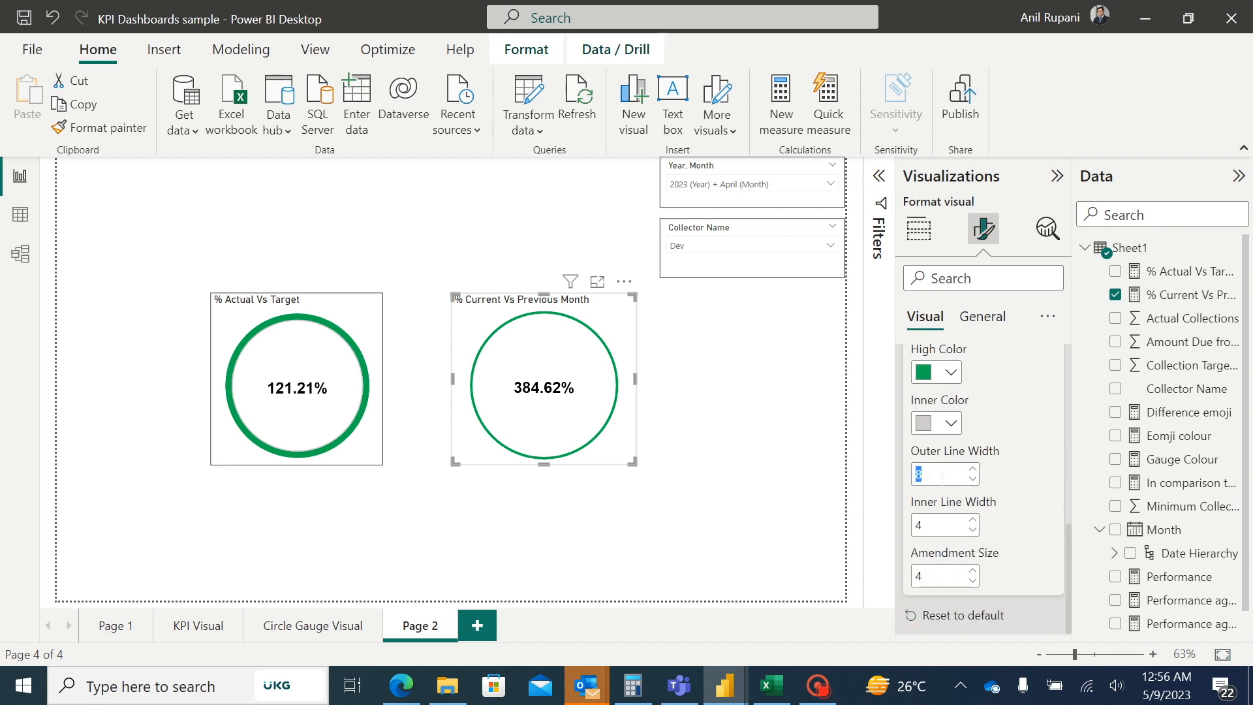
pyautogui.write('20')
pyautogui.doubleClick(933, 525)
pyautogui.write('20')
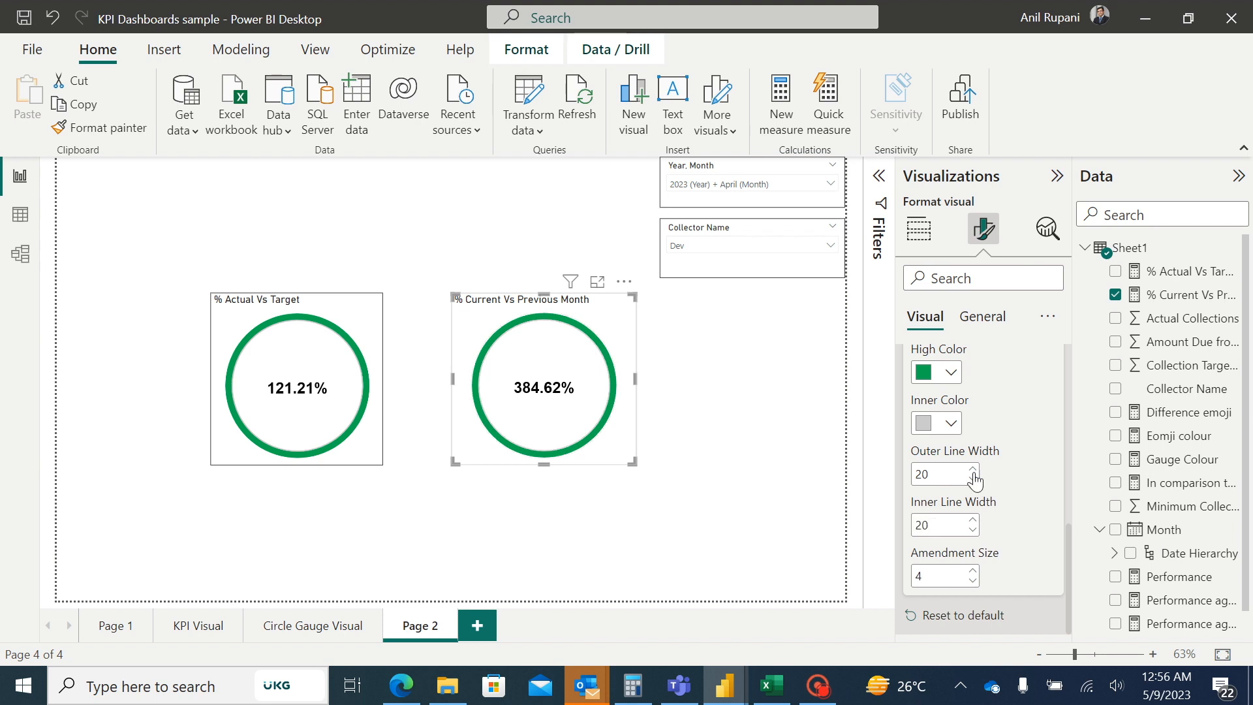
# Turn on the visual border for the % Current Vs Previous Month gauge and deselect the visual.
pyautogui.click(981, 316)
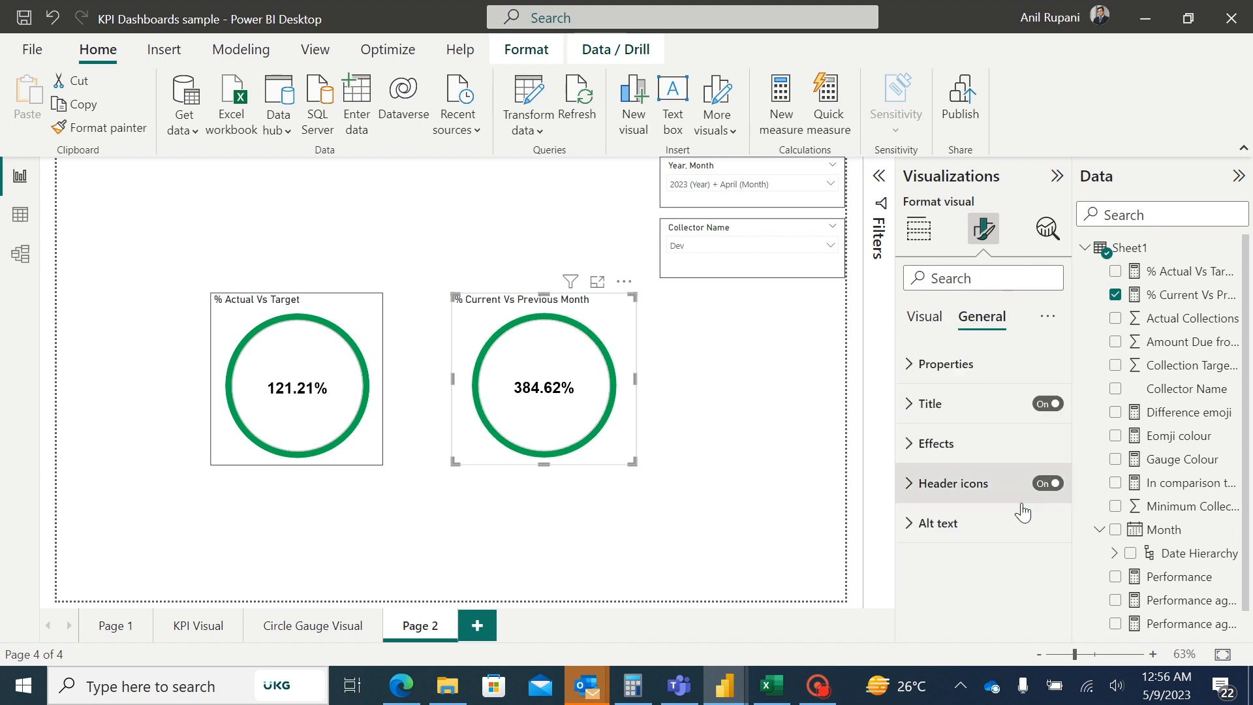
pyautogui.click(912, 448)
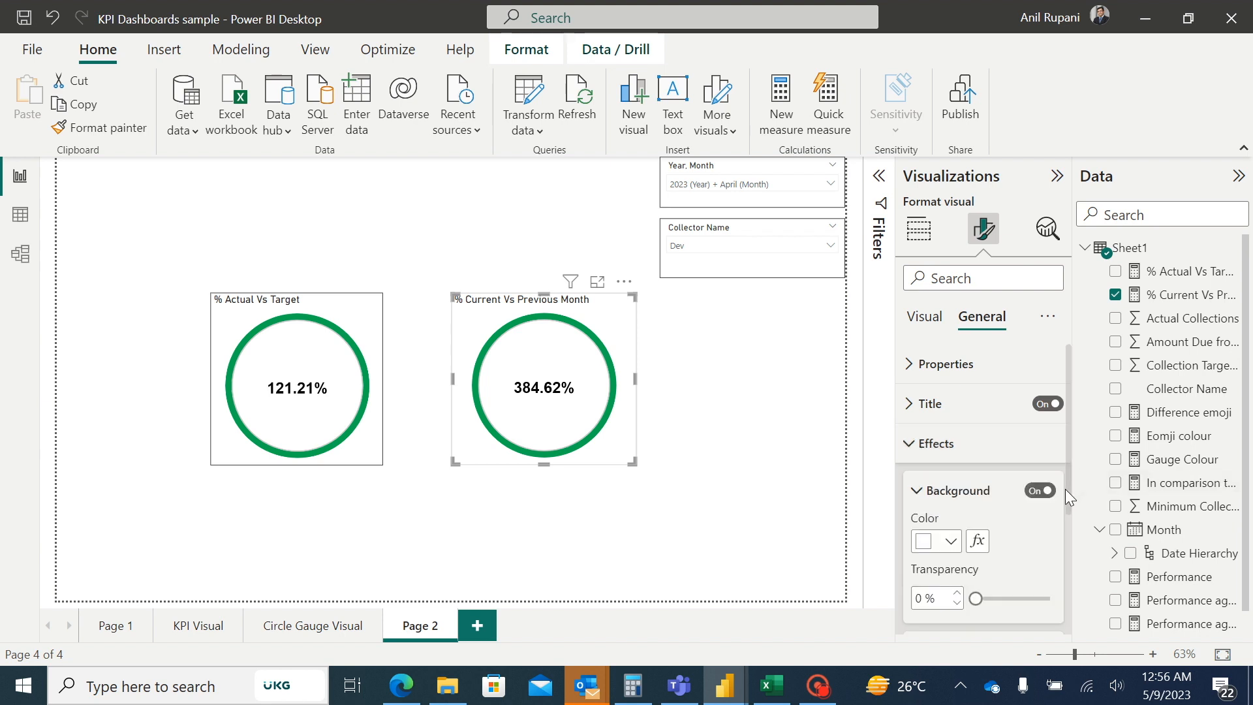
pyautogui.moveTo(1066, 488); pyautogui.dragTo(1074, 576)
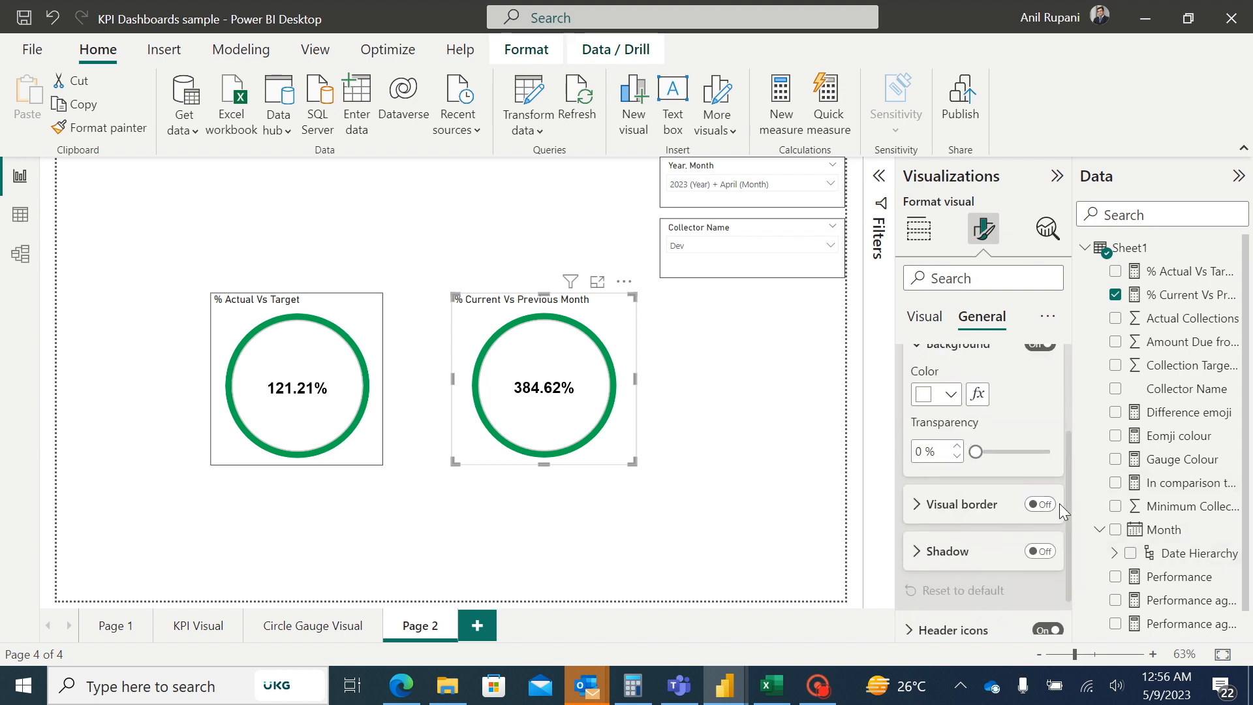
pyautogui.click(1041, 505)
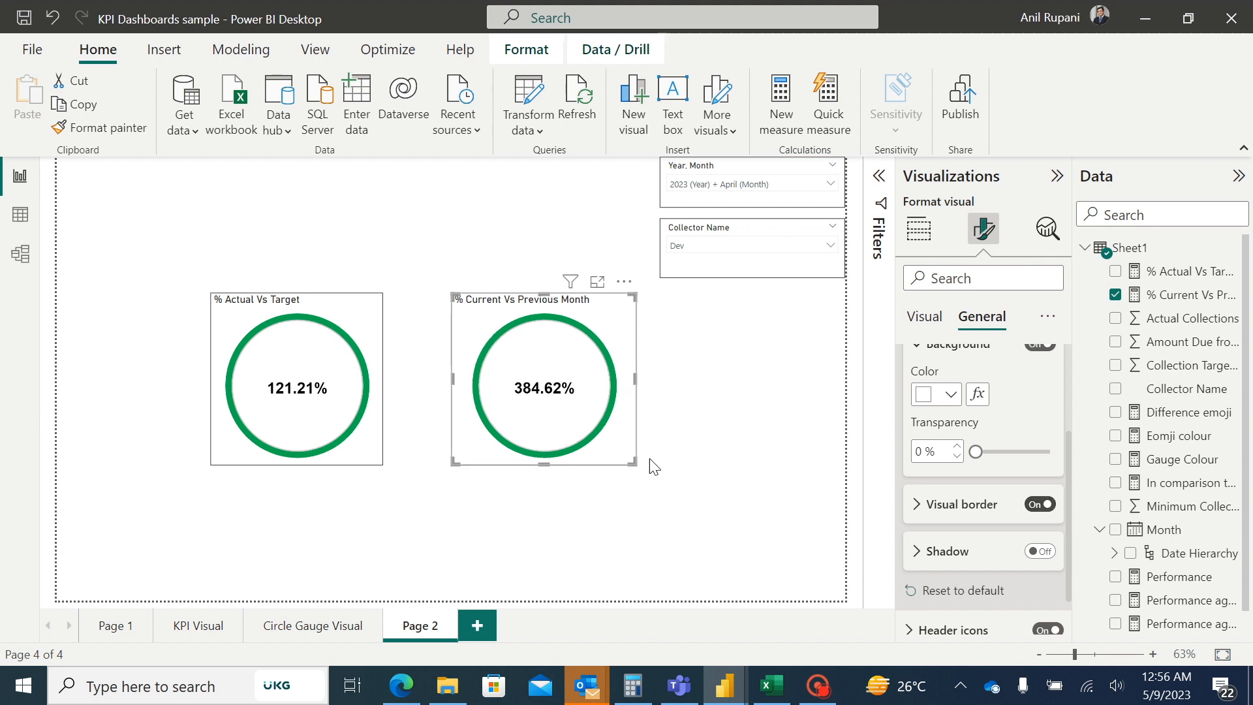
pyautogui.click(623, 525)
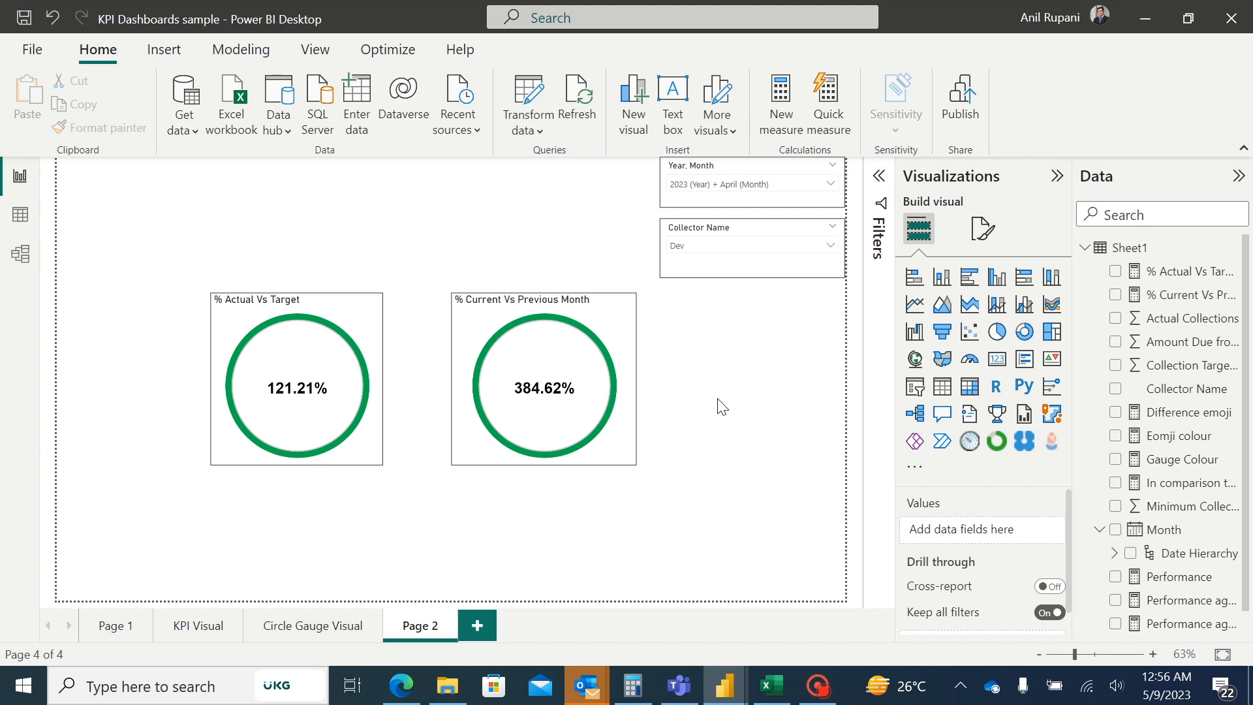
# Compare both gauges across collectors by filtering Collector Name to the fourth listed collector, followed by the first, second and third.
pyautogui.click(777, 246)
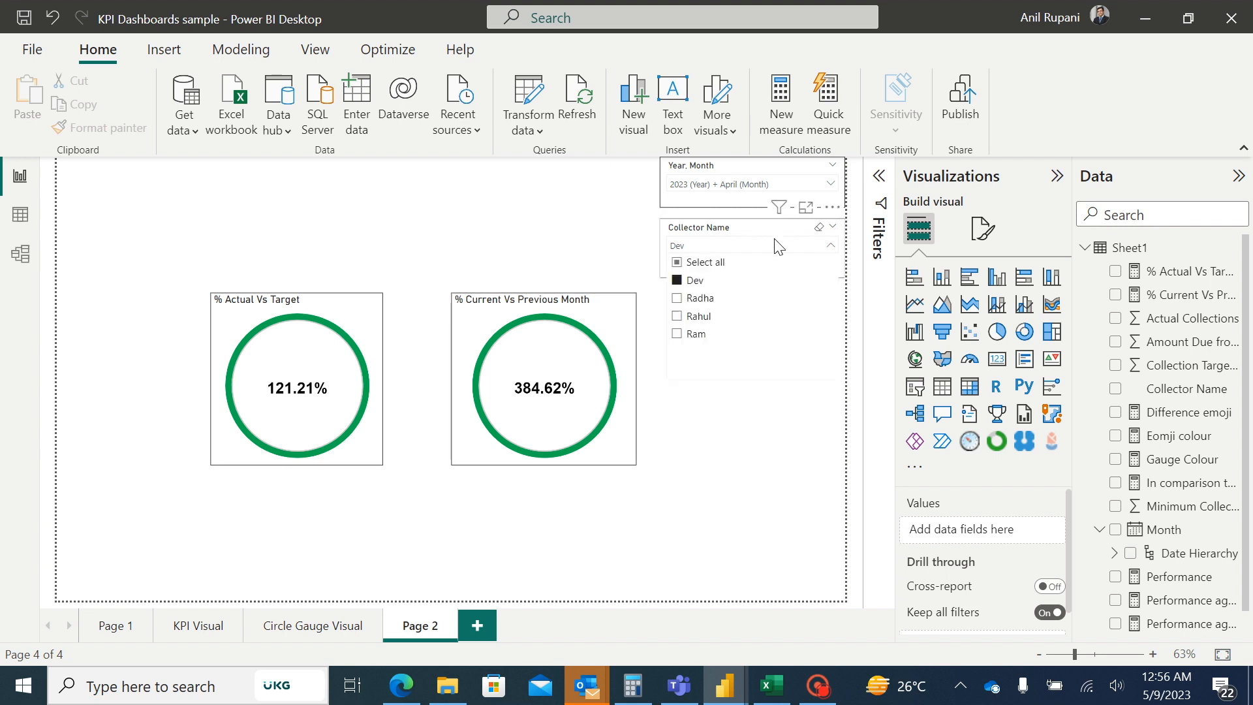
pyautogui.click(676, 334)
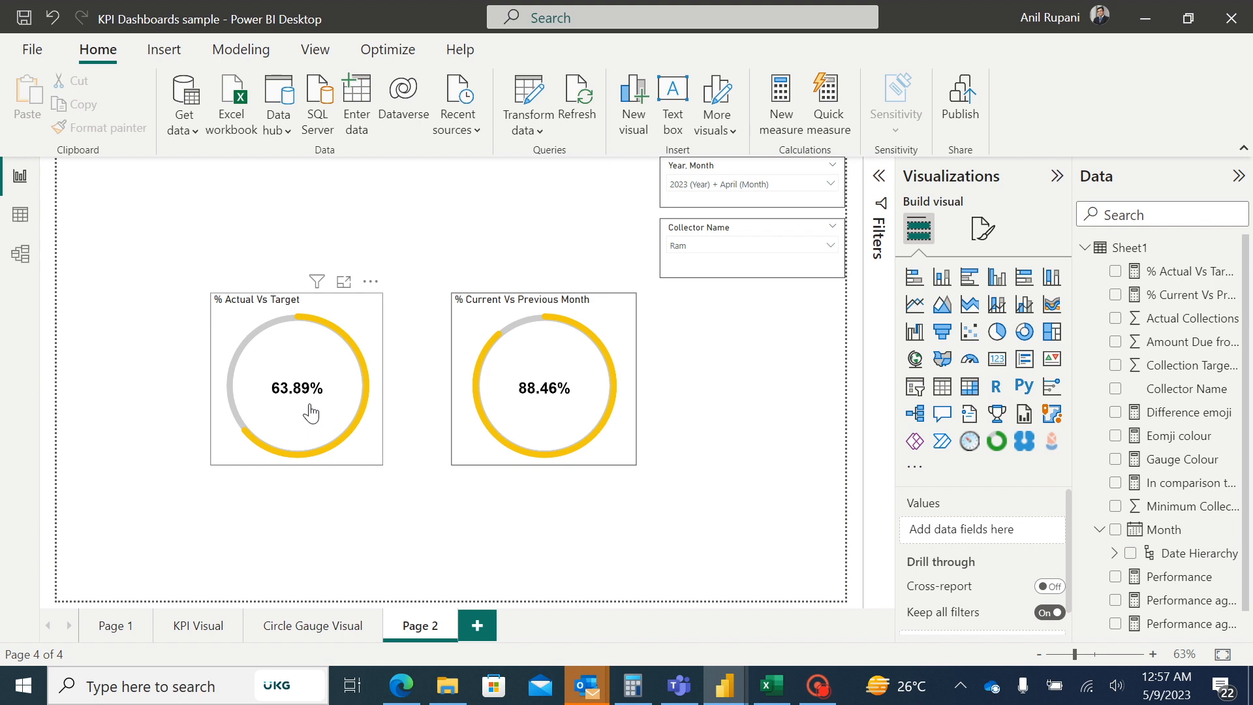
pyautogui.click(760, 246)
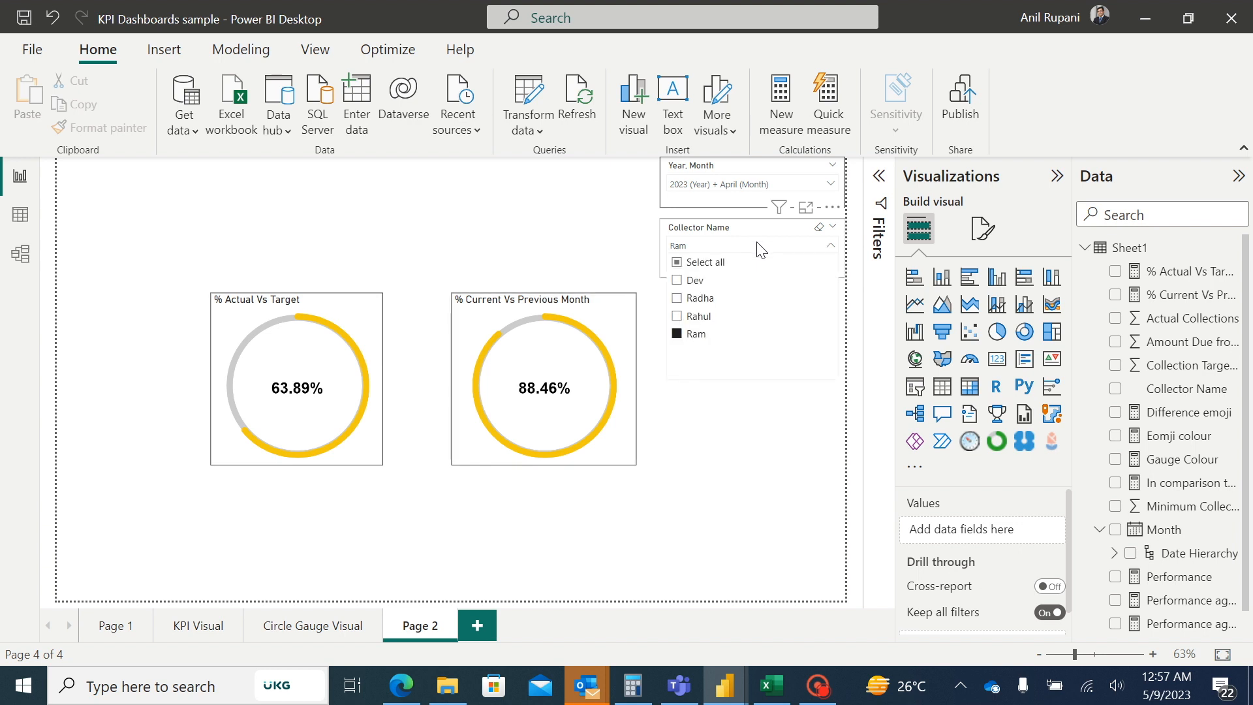
pyautogui.click(683, 282)
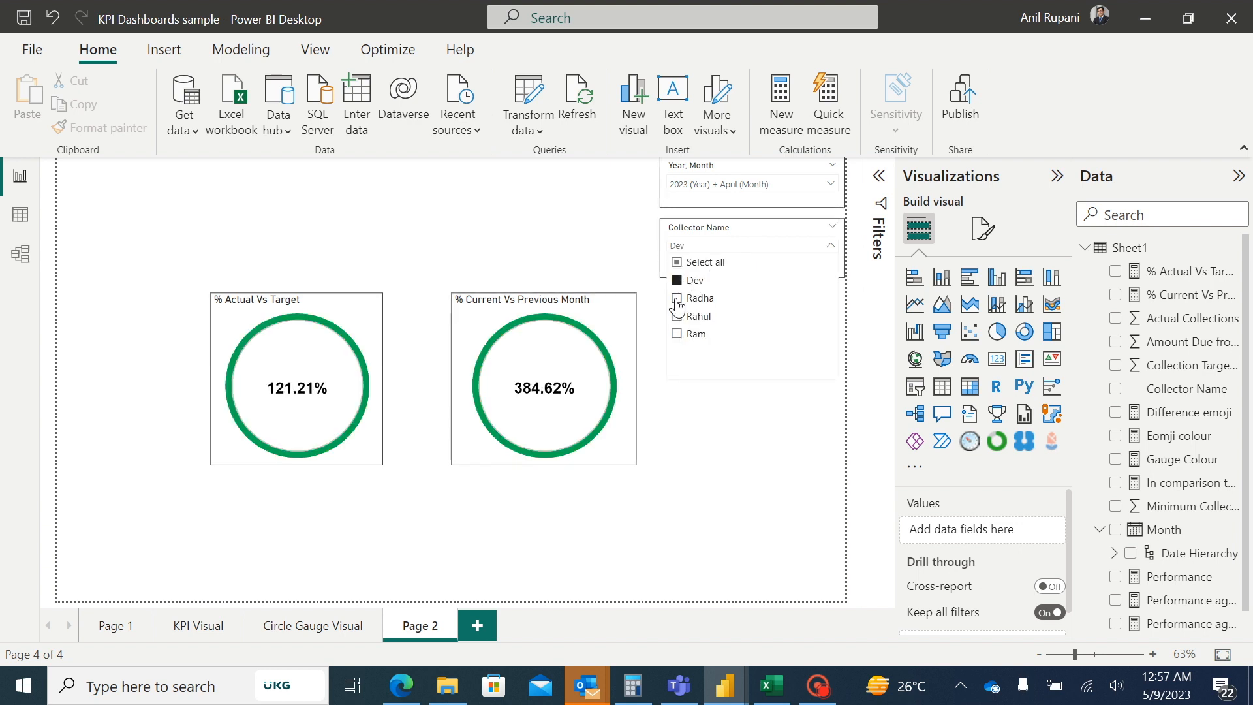
pyautogui.click(677, 299)
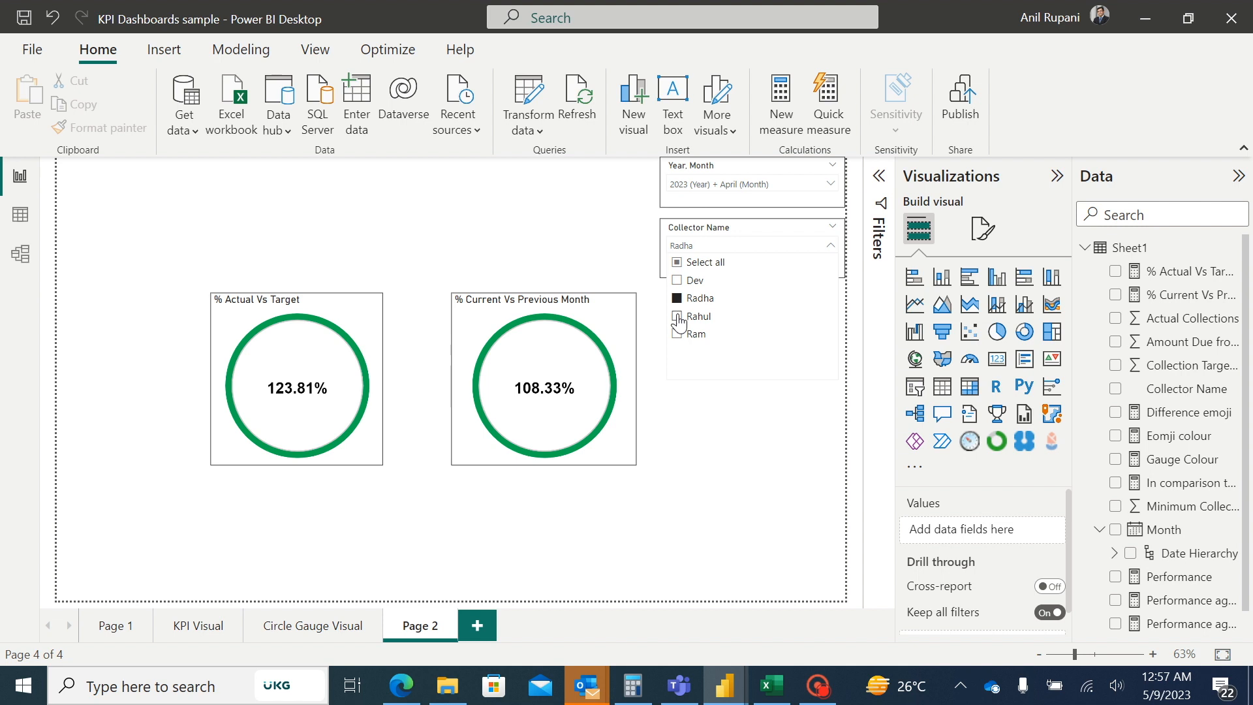
pyautogui.click(678, 317)
pyautogui.click(736, 416)
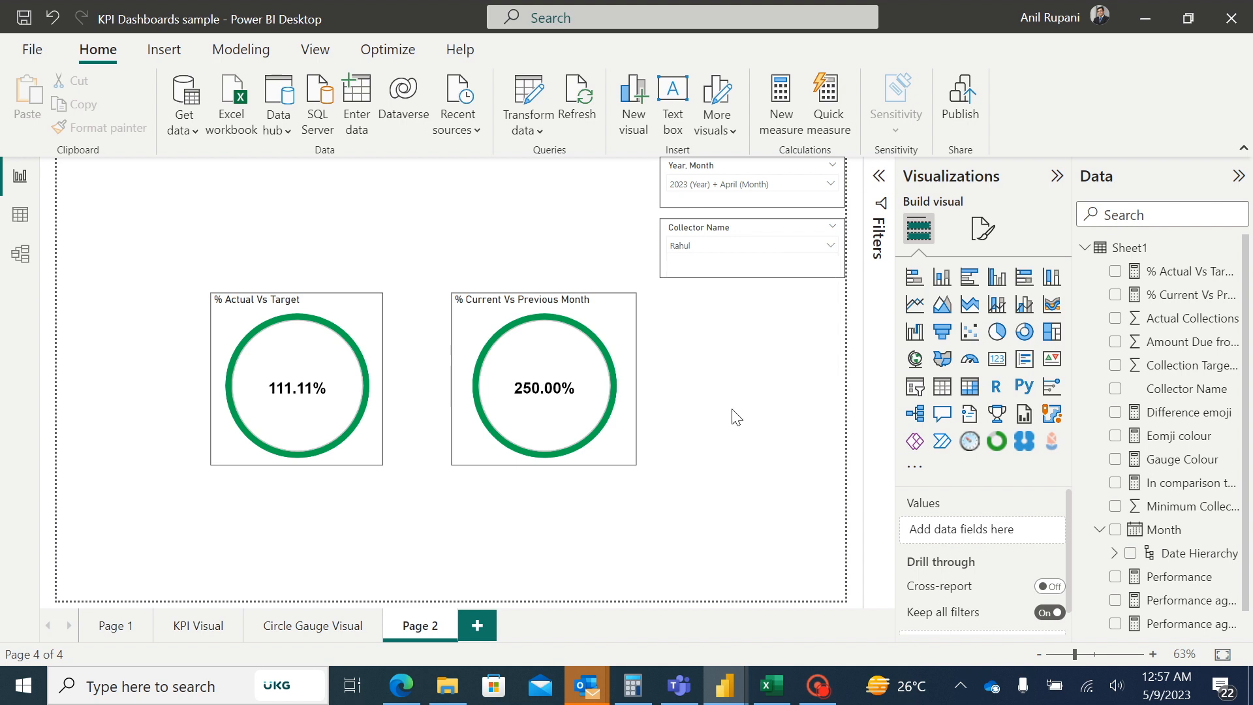